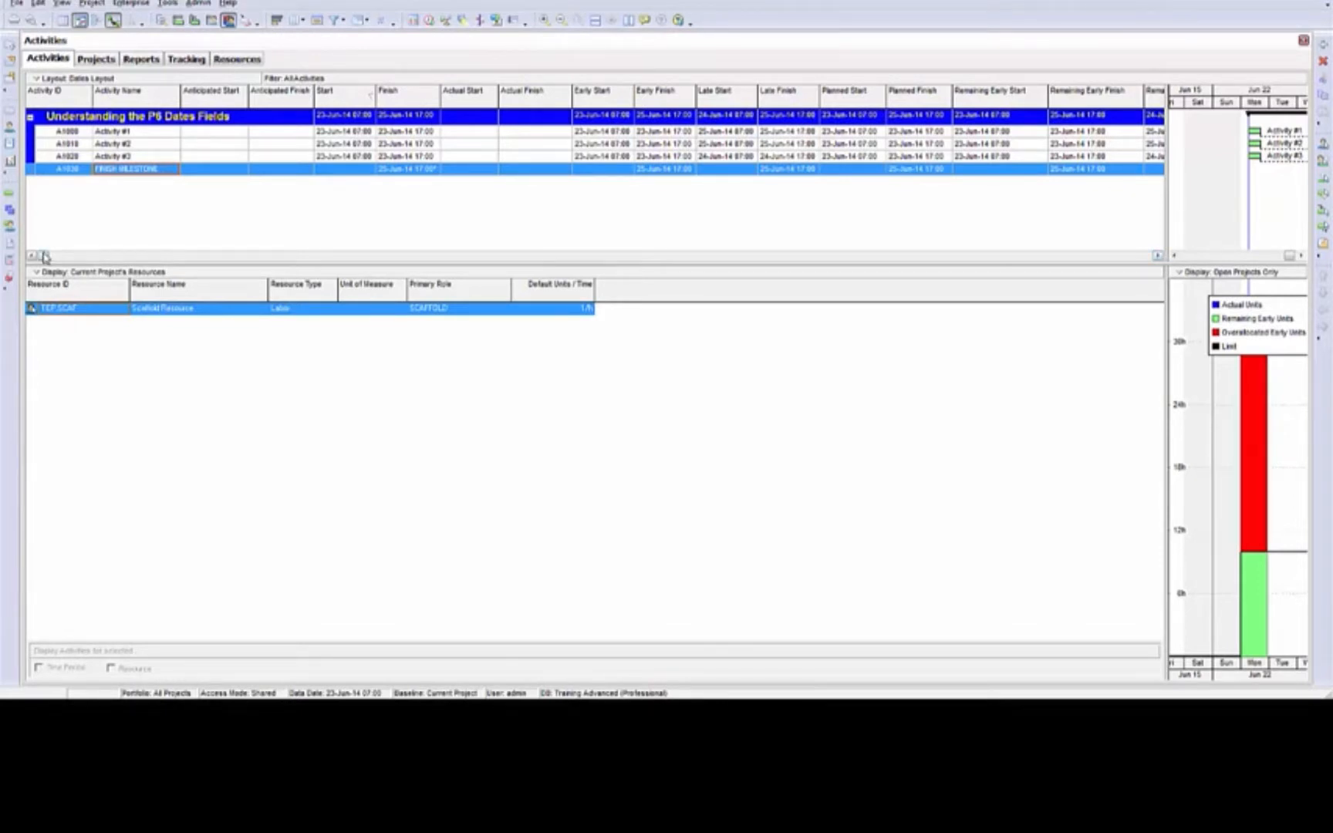
Review the date columns in the activity table and read the hint help for Early Start, Early Finish and Late Start
{"action": "left_click_drag", "start_coordinate": [45, 256], "coordinate": [823, 258]}
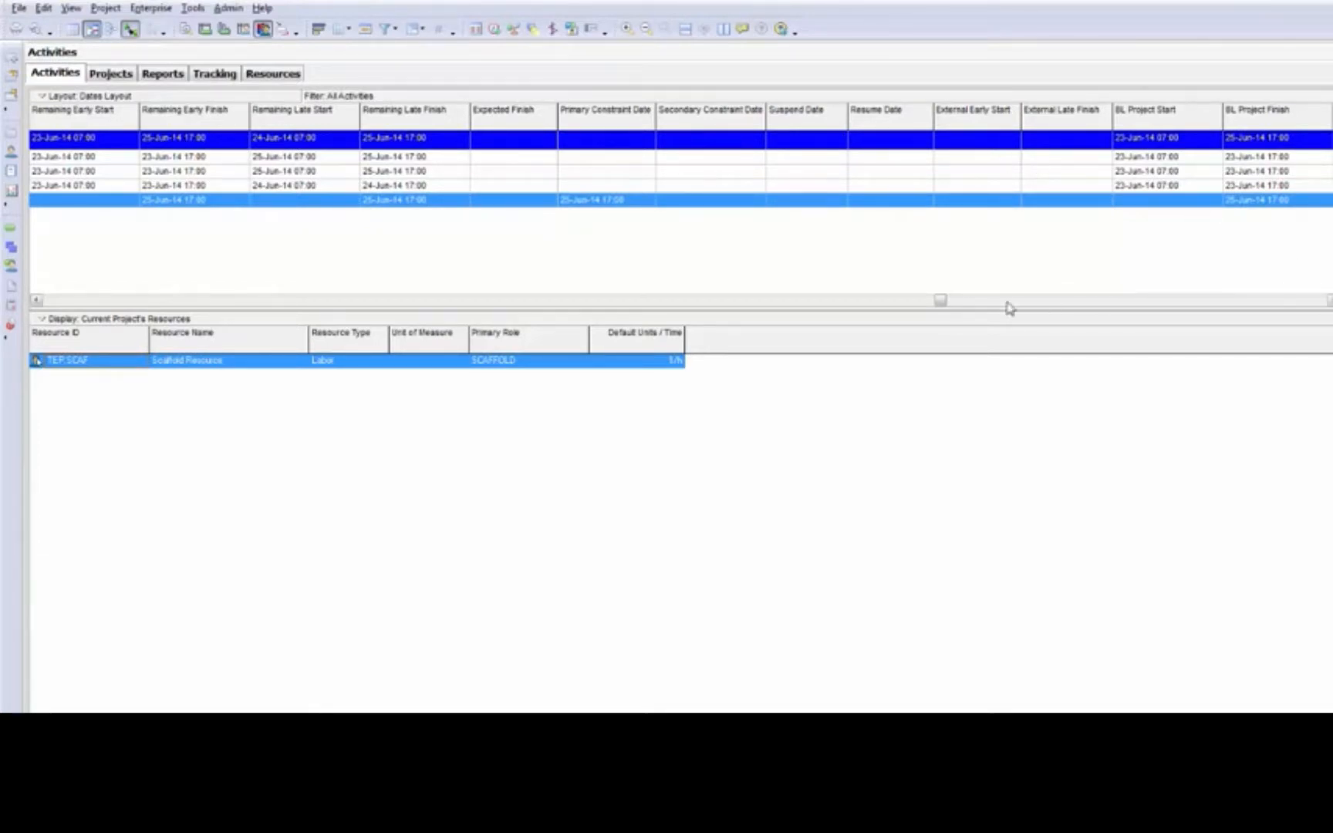
{"action": "left_click_drag", "start_coordinate": [941, 302], "coordinate": [1118, 289]}
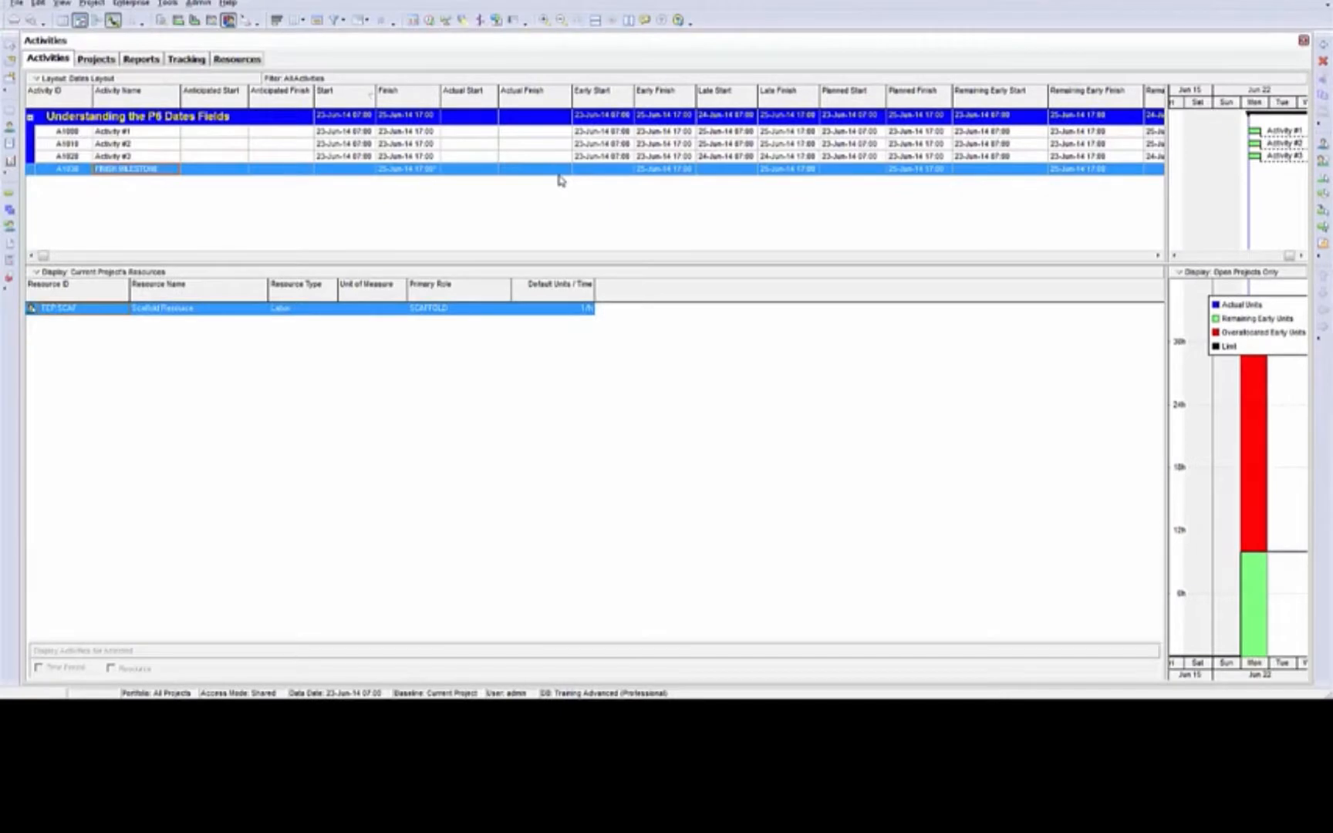
{"action": "left_click", "coordinate": [645, 22]}
{"action": "mouse_move", "coordinate": [608, 97]}
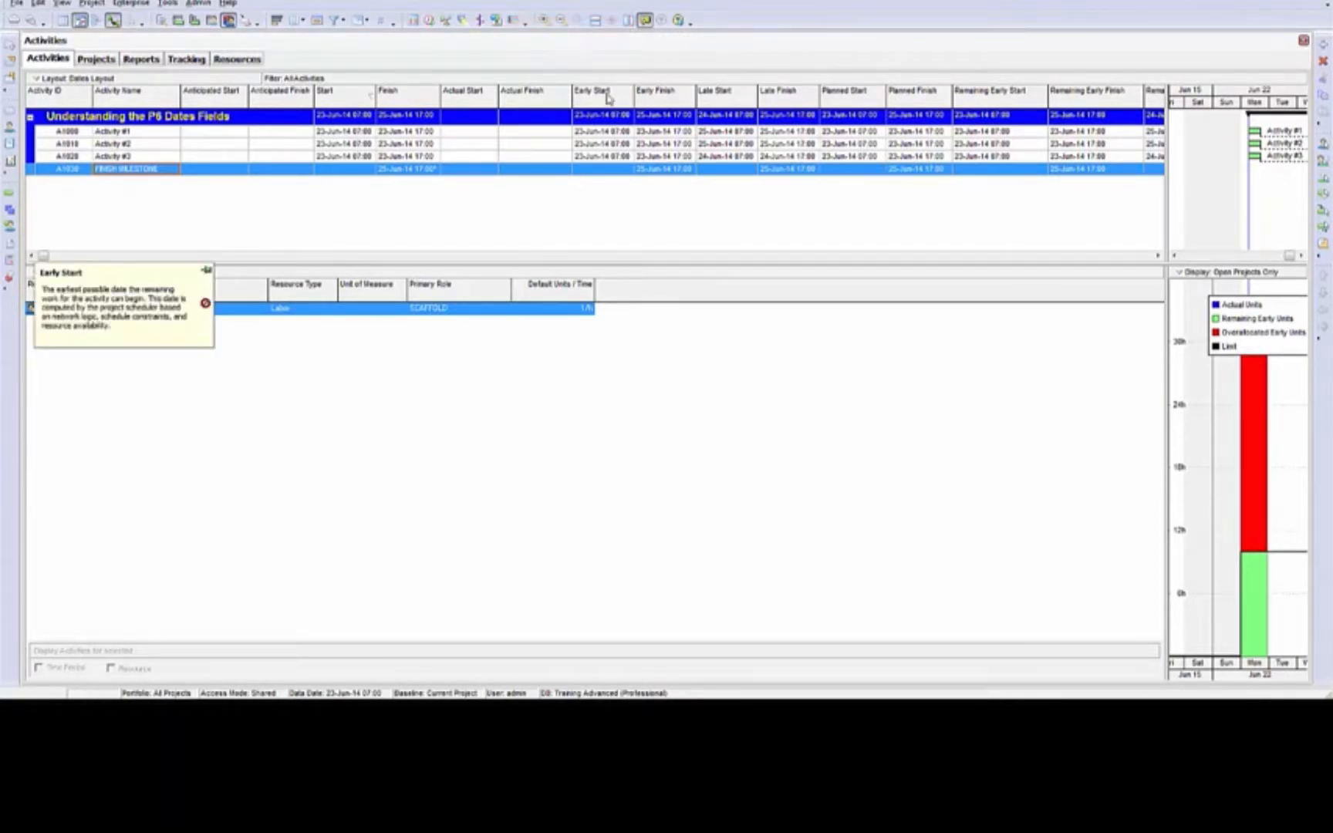
{"action": "mouse_move", "coordinate": [655, 100]}
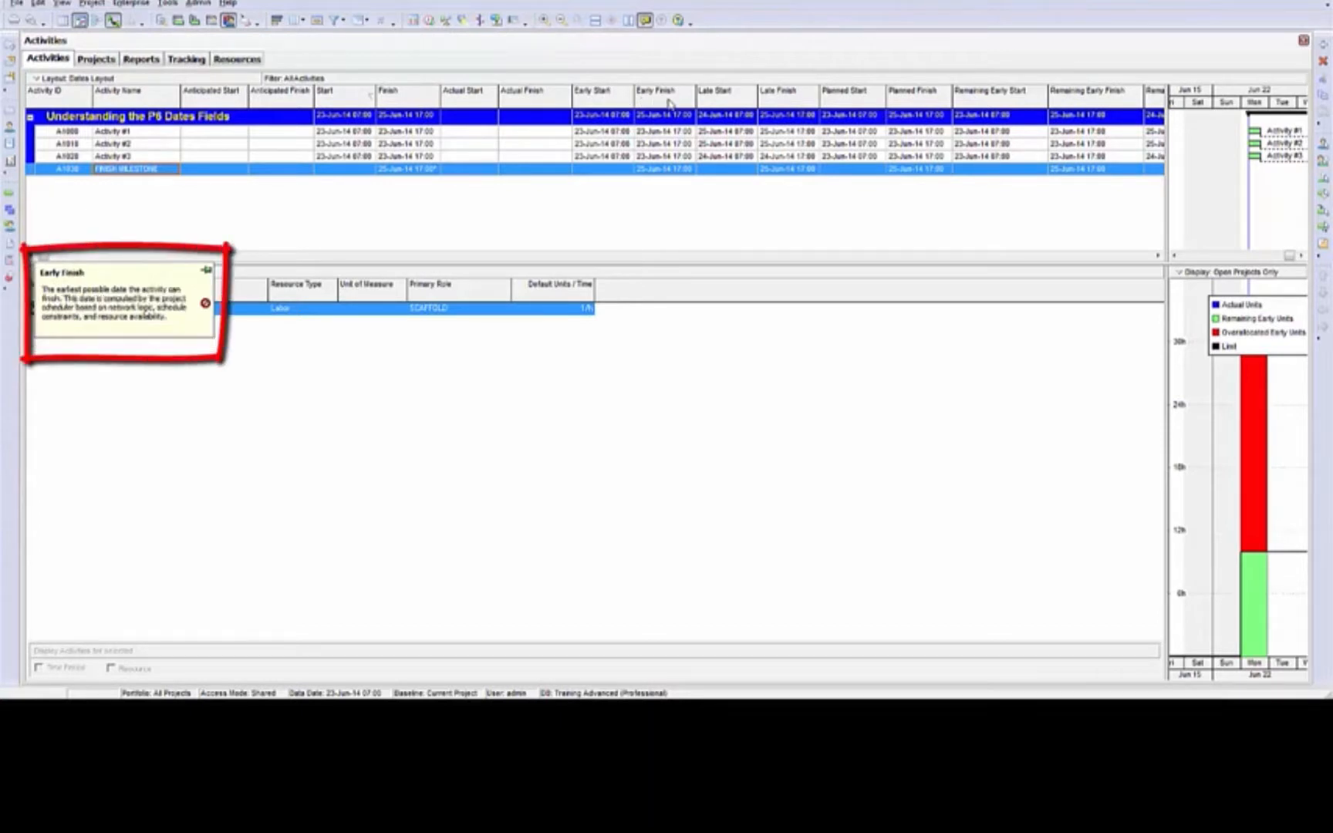
{"action": "mouse_move", "coordinate": [707, 106]}
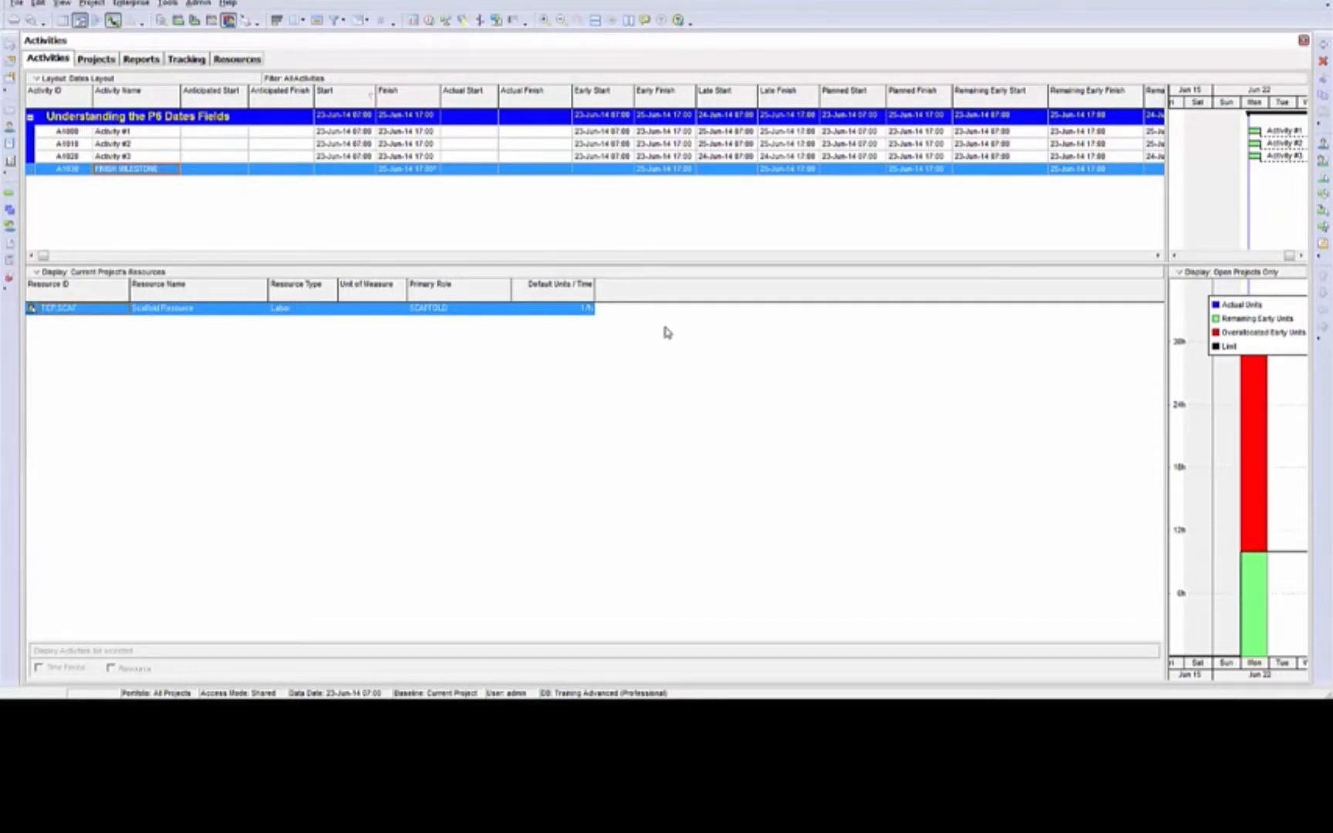
In the project dates of Understanding the P6 Dates Fields, set Anticipated Start to 03-May-16 00:00 and Anticipated Finish to 17-May-16 00:00
{"action": "left_click", "coordinate": [8, 120]}
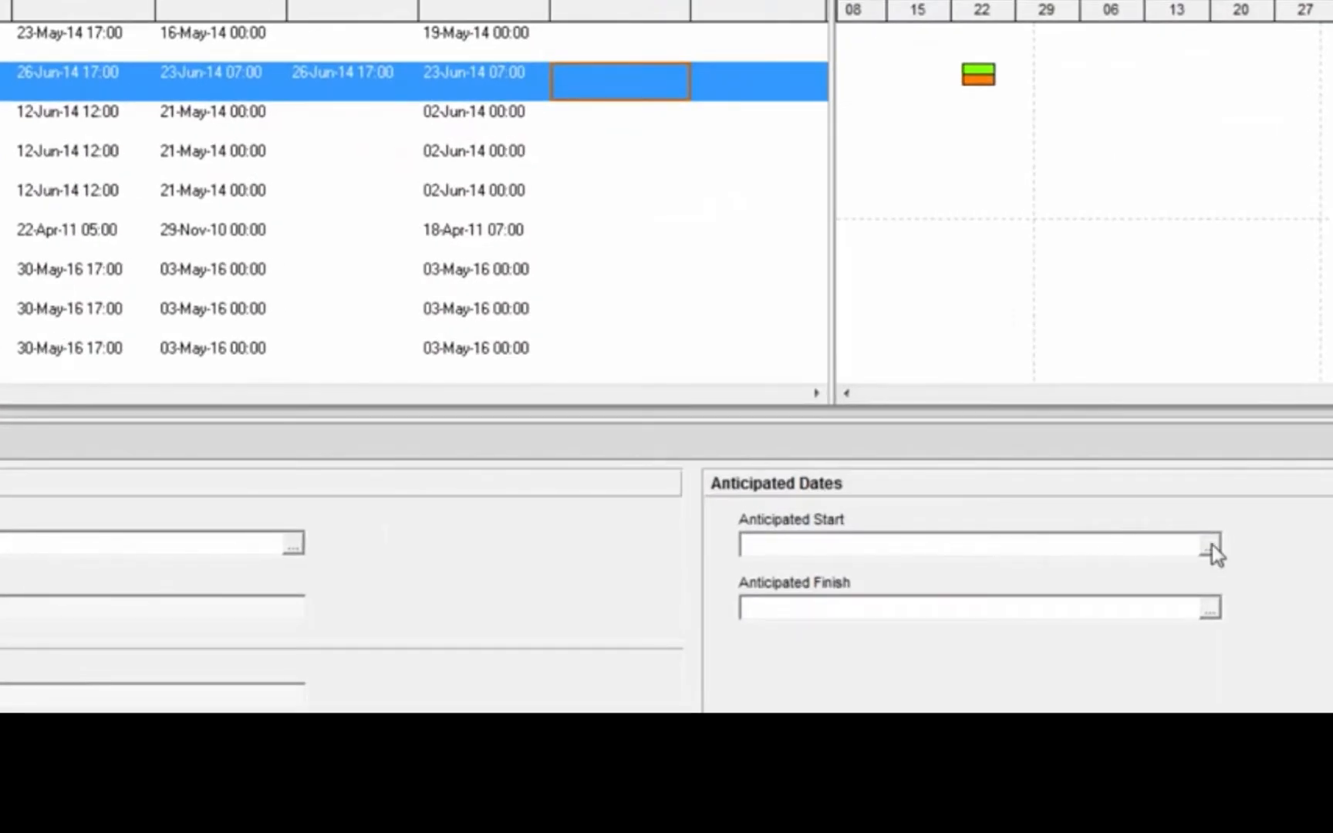
{"action": "left_click", "coordinate": [1208, 545]}
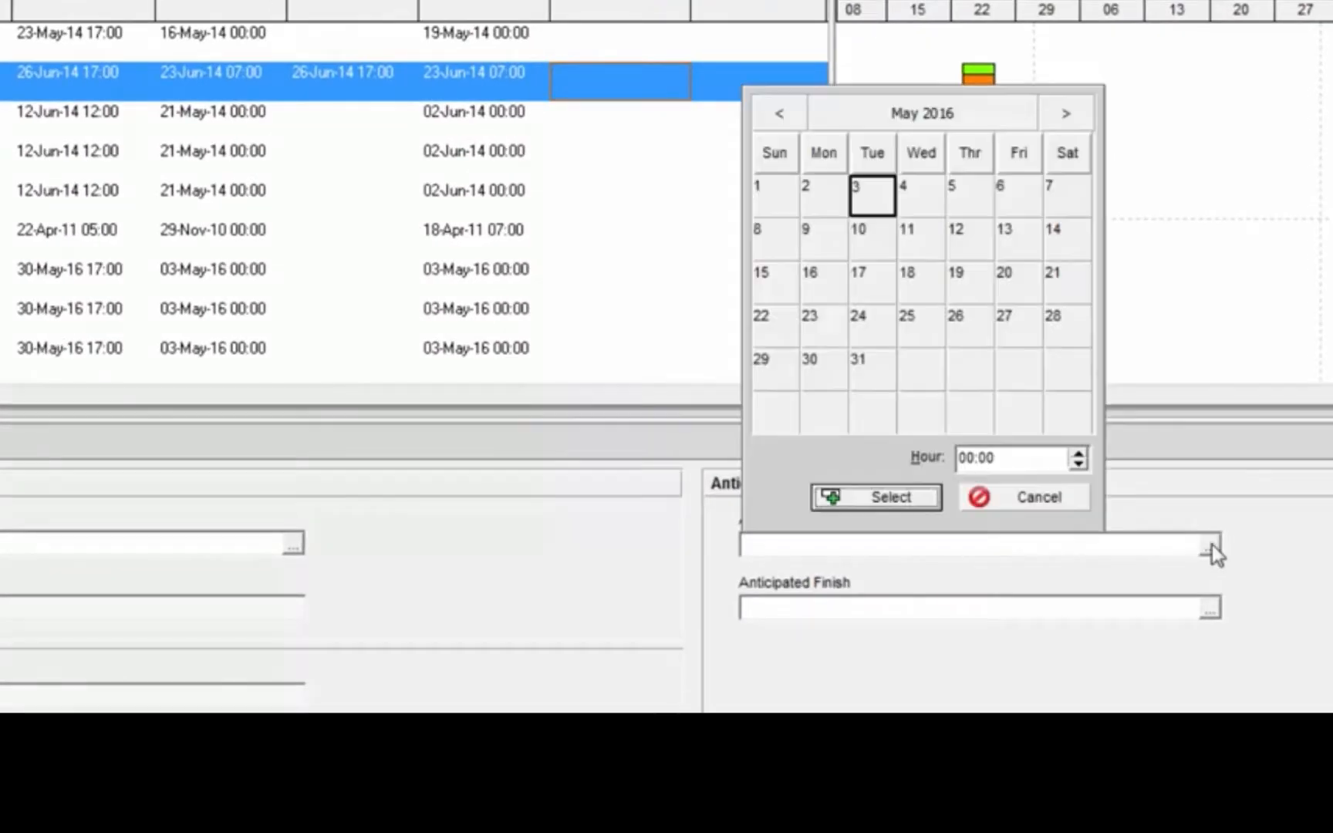
{"action": "left_click", "coordinate": [884, 204]}
{"action": "left_click", "coordinate": [858, 496]}
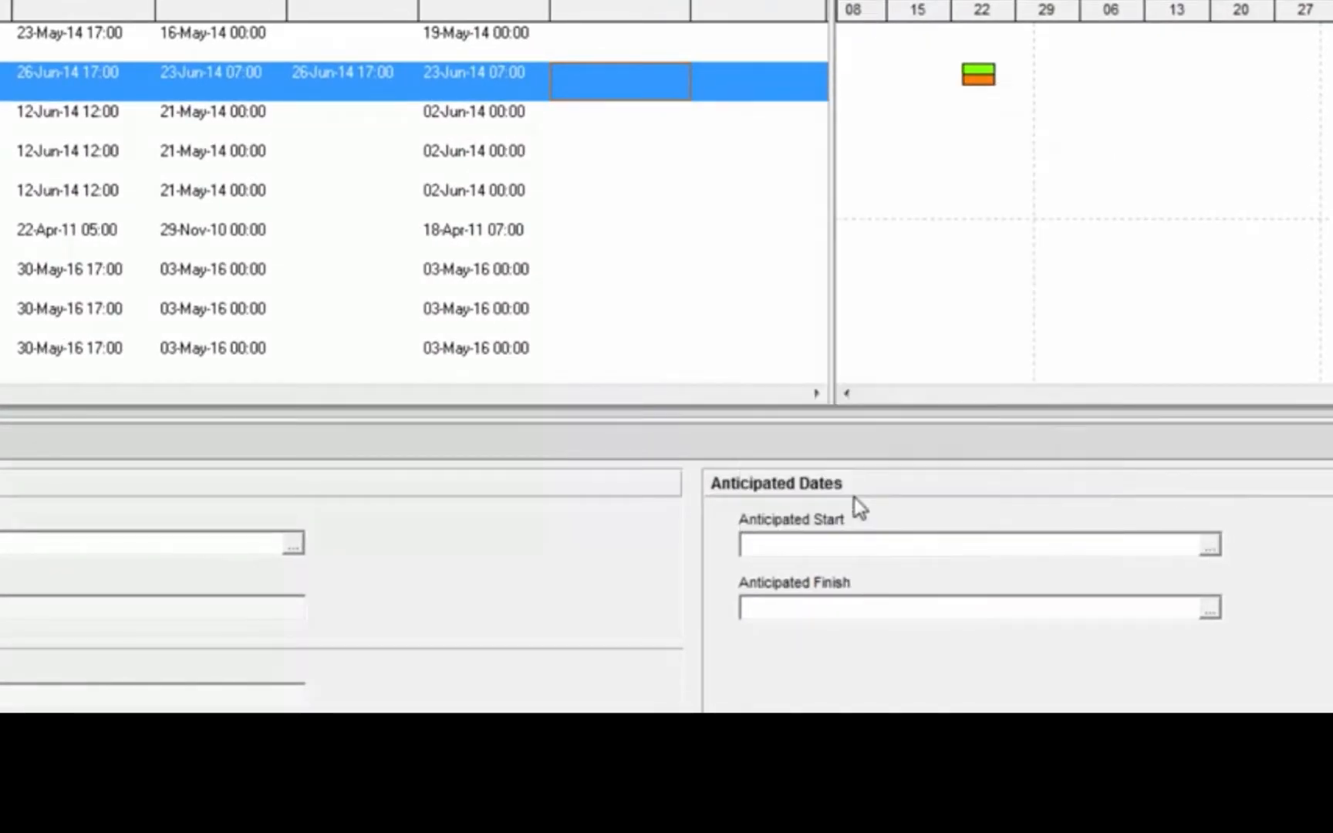
{"action": "left_click", "coordinate": [1212, 609]}
{"action": "left_click", "coordinate": [872, 347]}
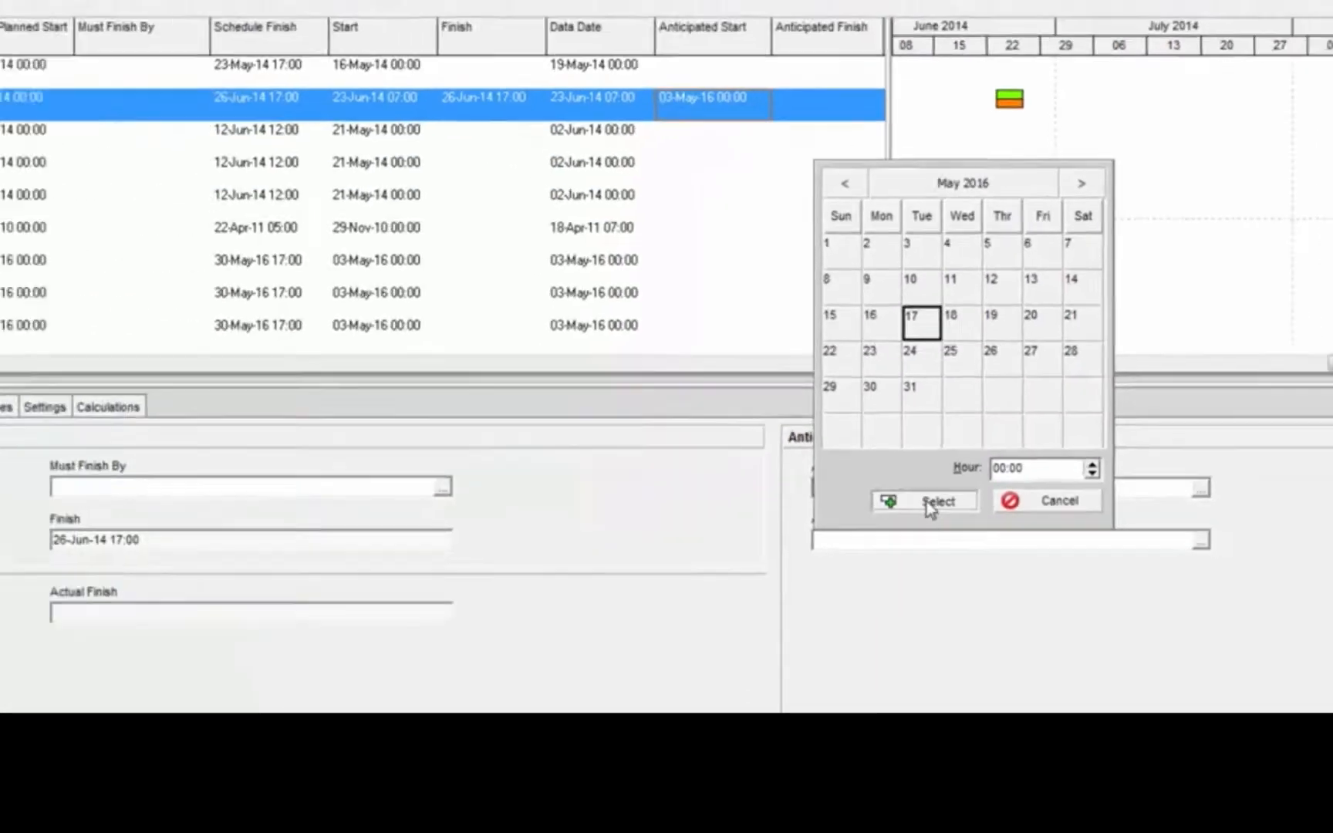
{"action": "left_click", "coordinate": [879, 561]}
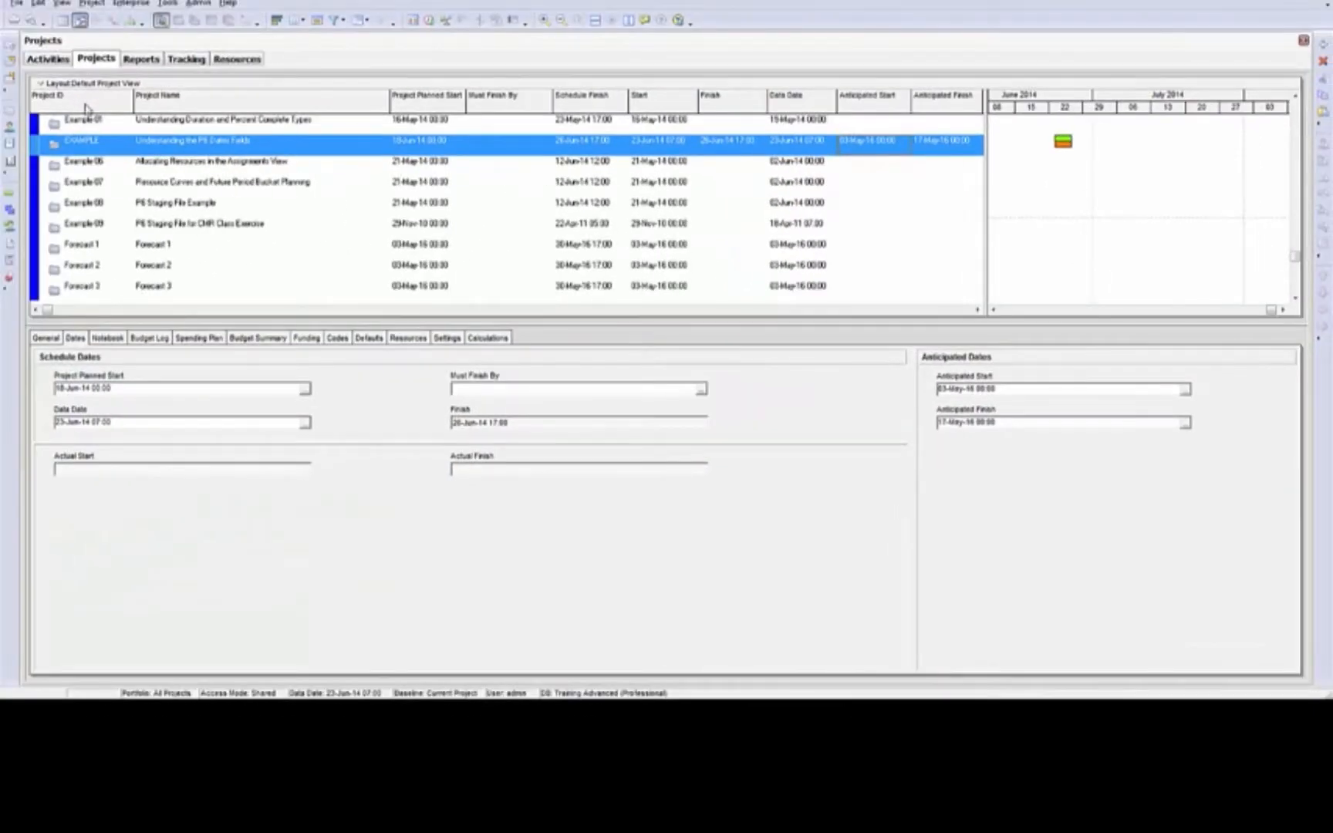
Set the Resource Analysis user preferences to display time-distributed Remaining Early data using Forecast dates
{"action": "left_click", "coordinate": [9, 198]}
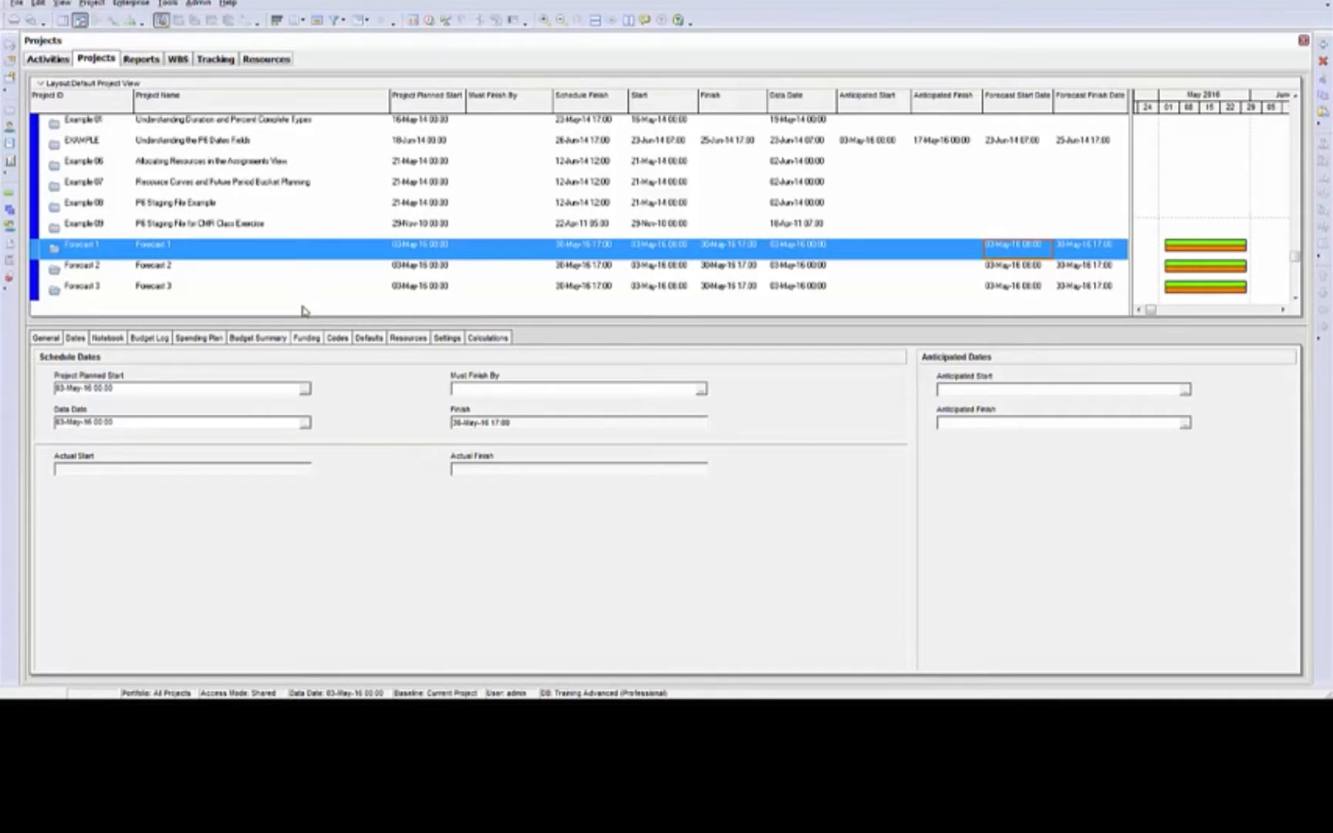
{"action": "left_click", "coordinate": [39, 7]}
{"action": "left_click", "coordinate": [90, 298]}
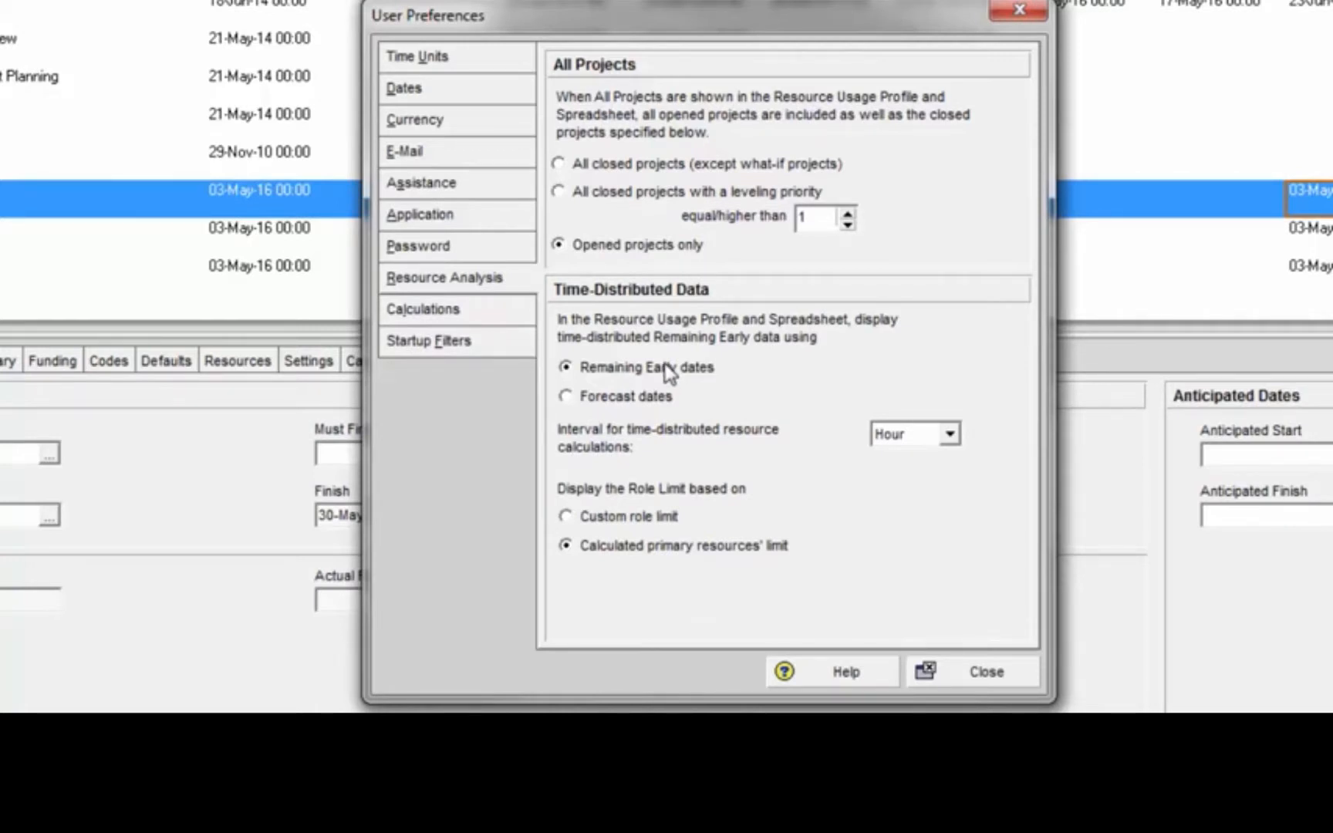
{"action": "left_click", "coordinate": [567, 397]}
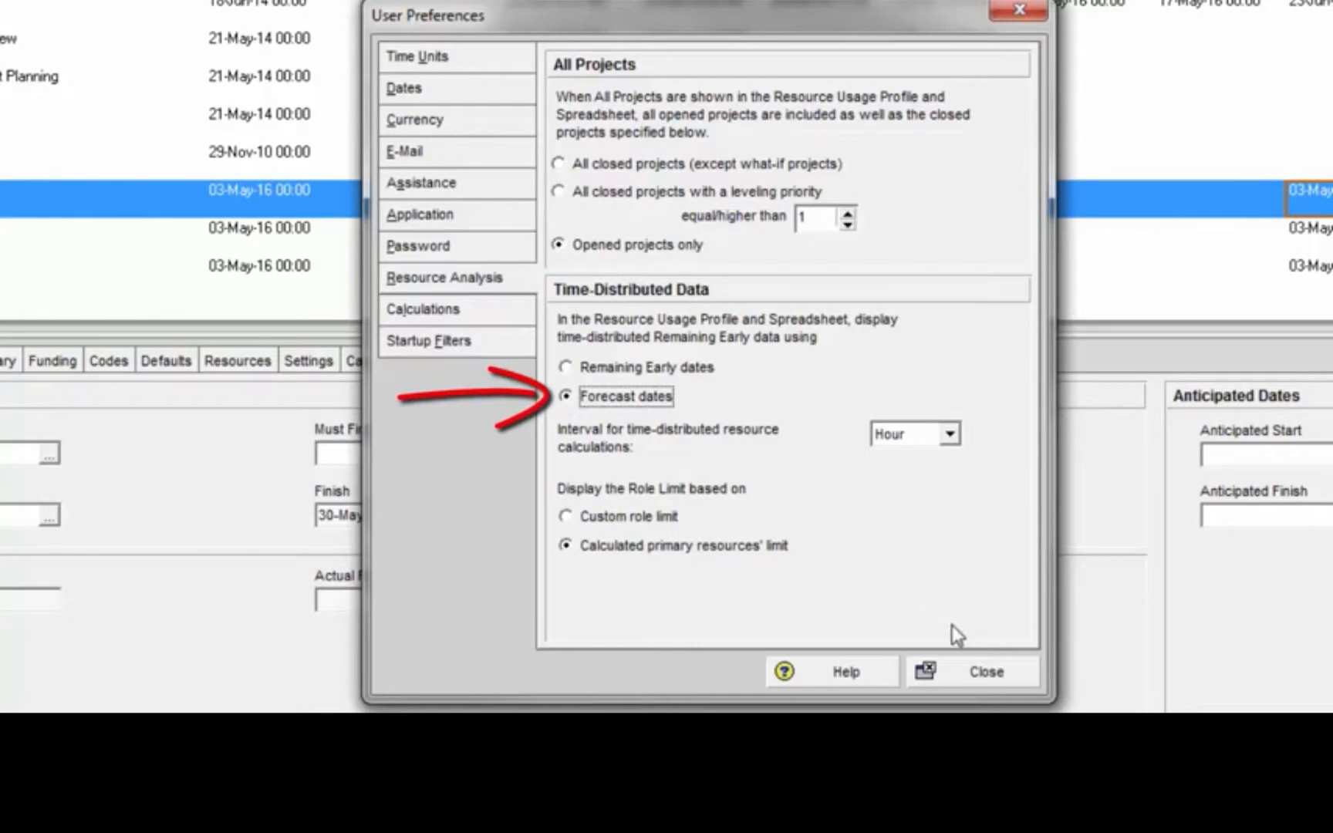
{"action": "left_click", "coordinate": [983, 670]}
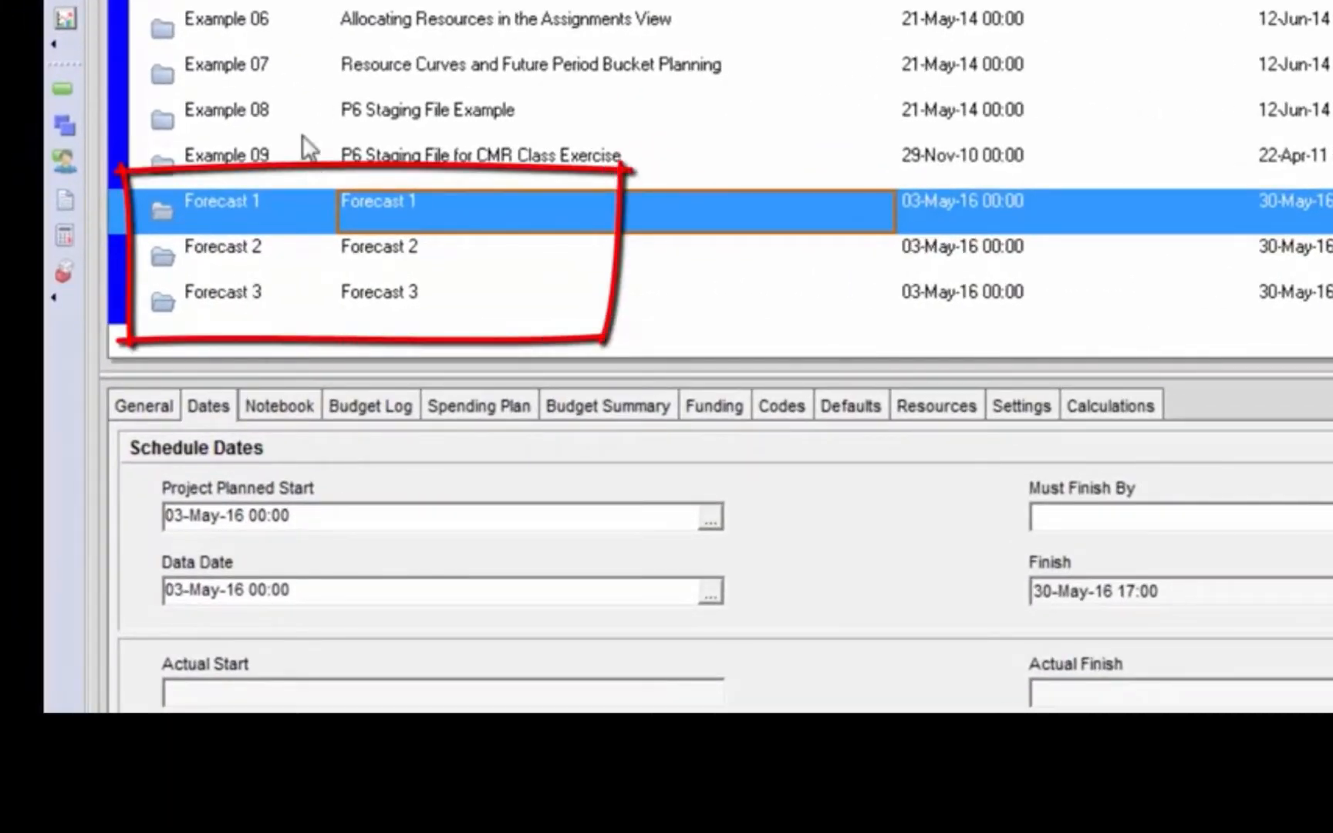
Show Forecast 1, Forecast 2 and Forecast 3 together in the Tracking view, with the 2016 timescale in sight
{"action": "left_click", "coordinate": [67, 16]}
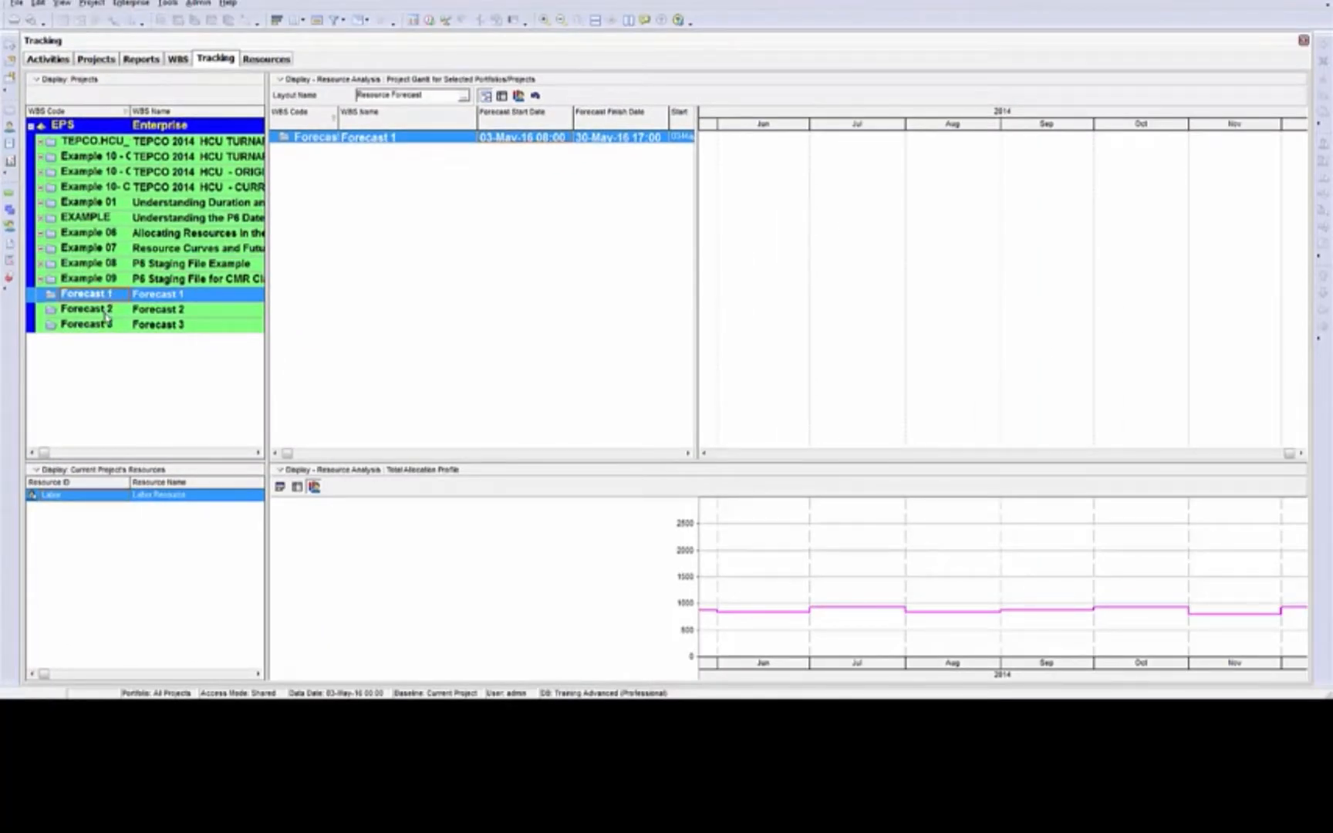
{"action": "left_click", "coordinate": [105, 311], "text": "ctrl"}
{"action": "left_click", "coordinate": [108, 325], "text": "ctrl"}
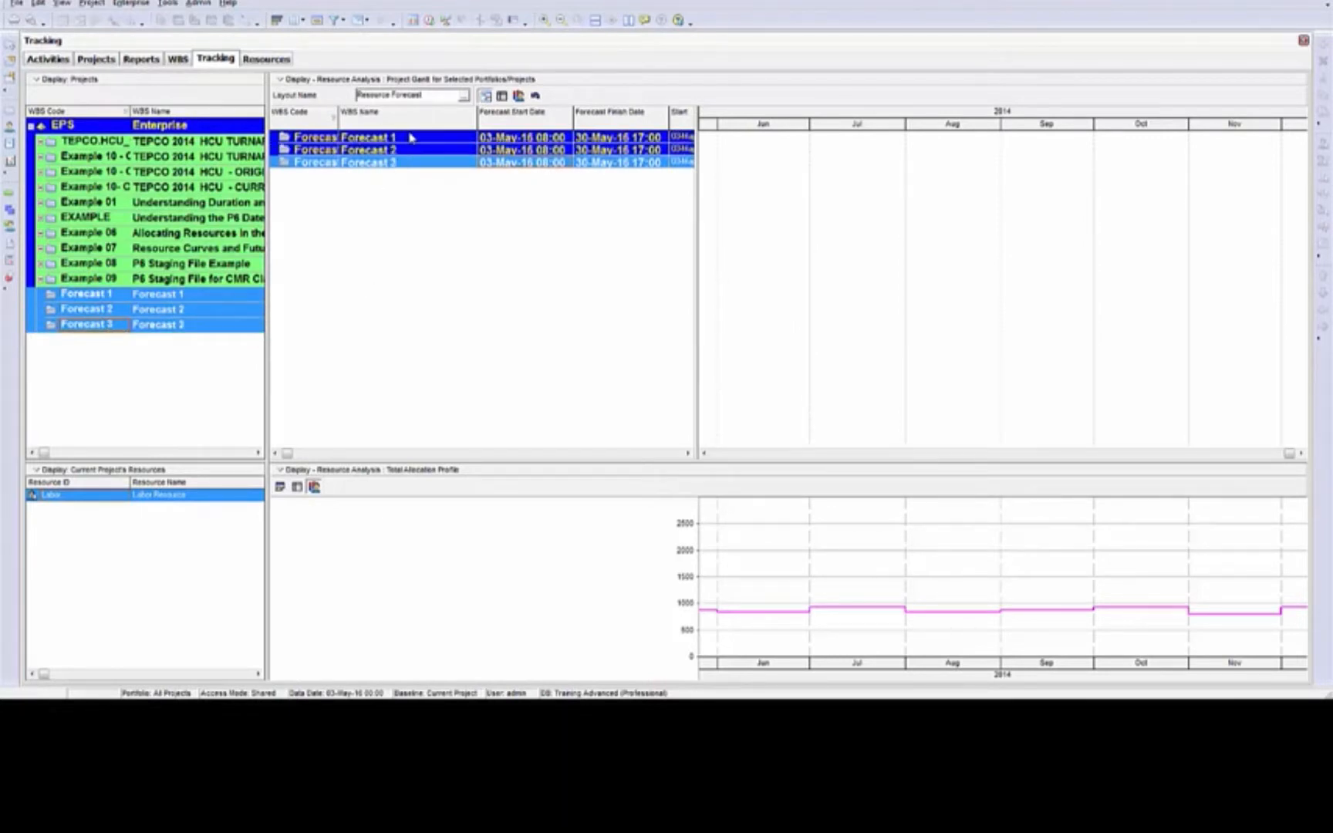
{"action": "left_click", "coordinate": [760, 150]}
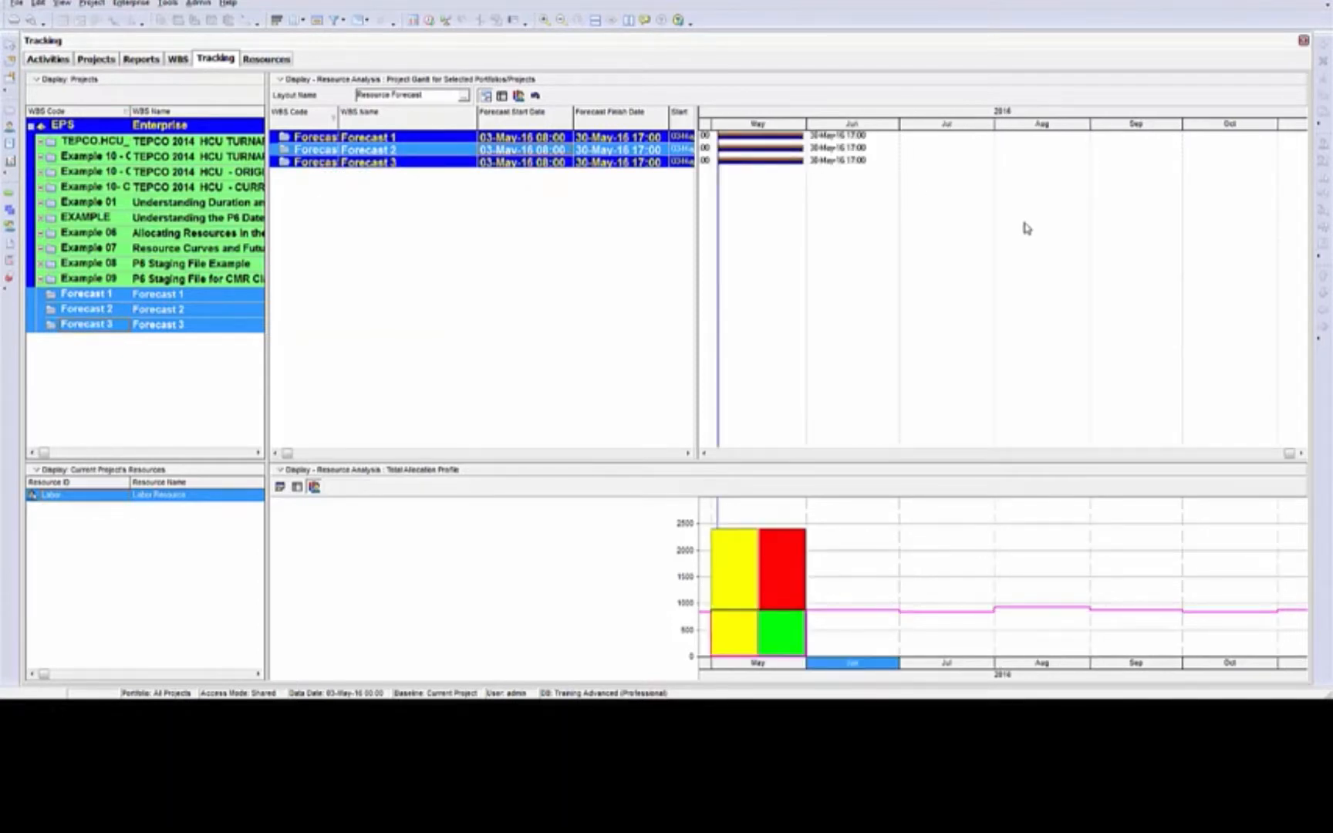
Examine the Forecast Bar's timescale, filter and preview in the Gantt chart's bar definitions
{"action": "right_click", "coordinate": [840, 213]}
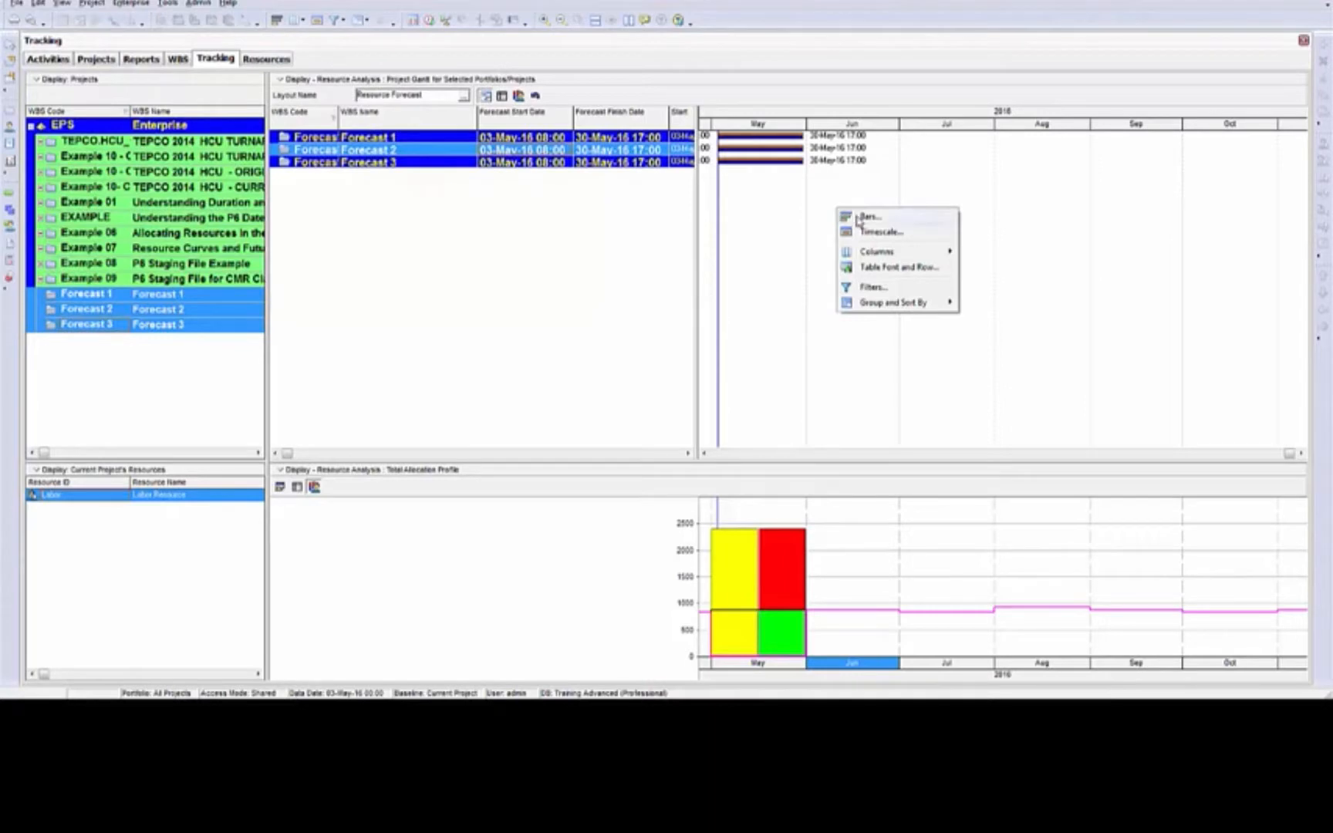
{"action": "left_click", "coordinate": [865, 217]}
{"action": "left_click_drag", "start_coordinate": [971, 251], "coordinate": [1005, 231]}
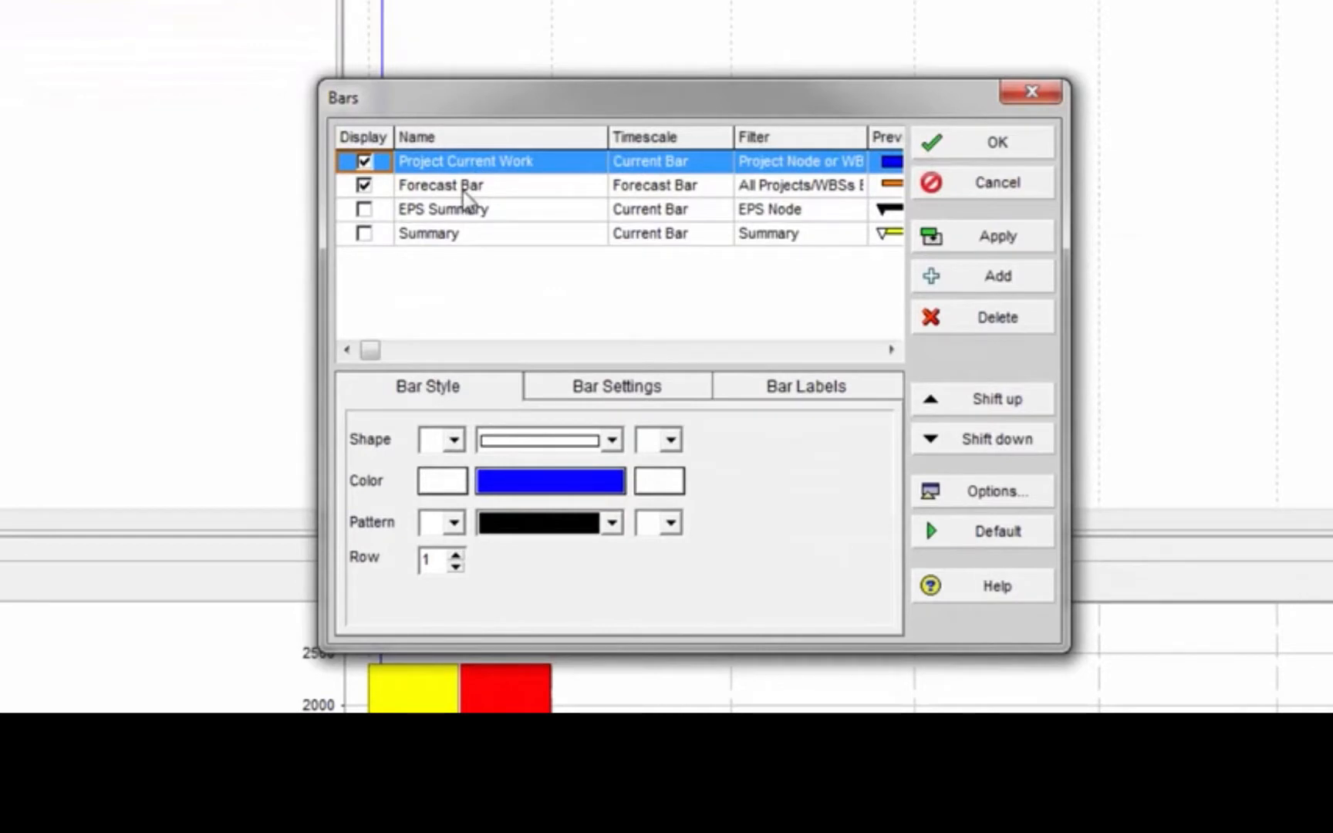
{"action": "left_click", "coordinate": [465, 193]}
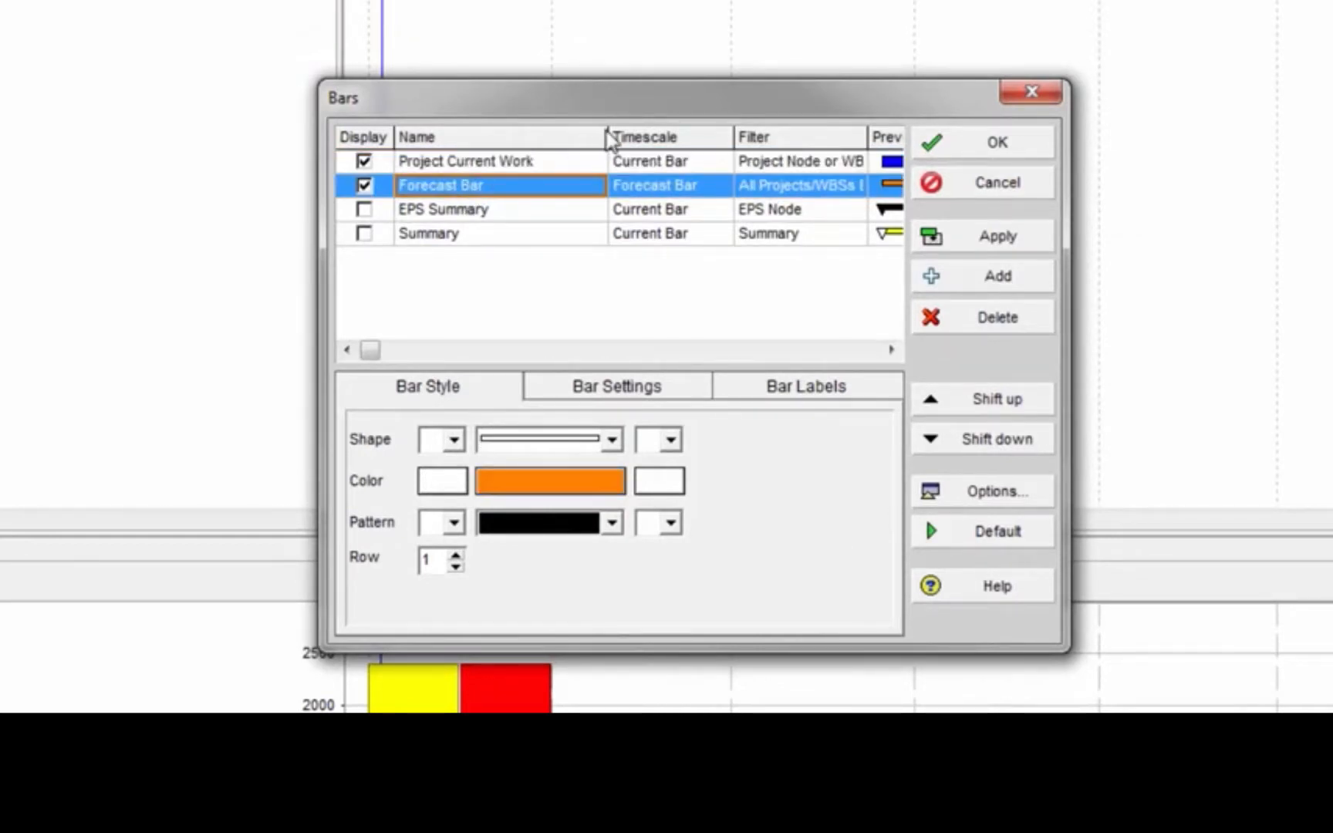
{"action": "left_click_drag", "start_coordinate": [608, 137], "coordinate": [537, 142]}
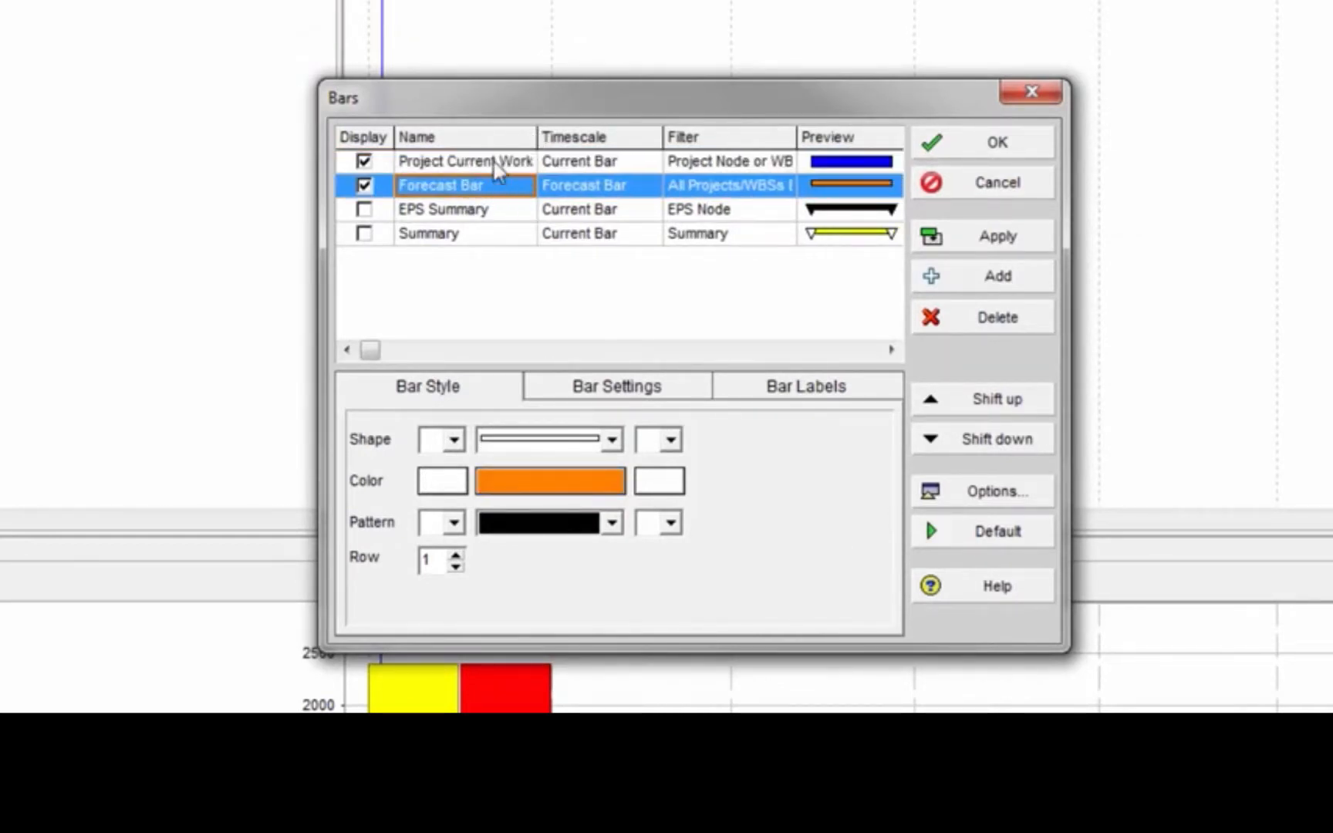
{"action": "left_click", "coordinate": [993, 143]}
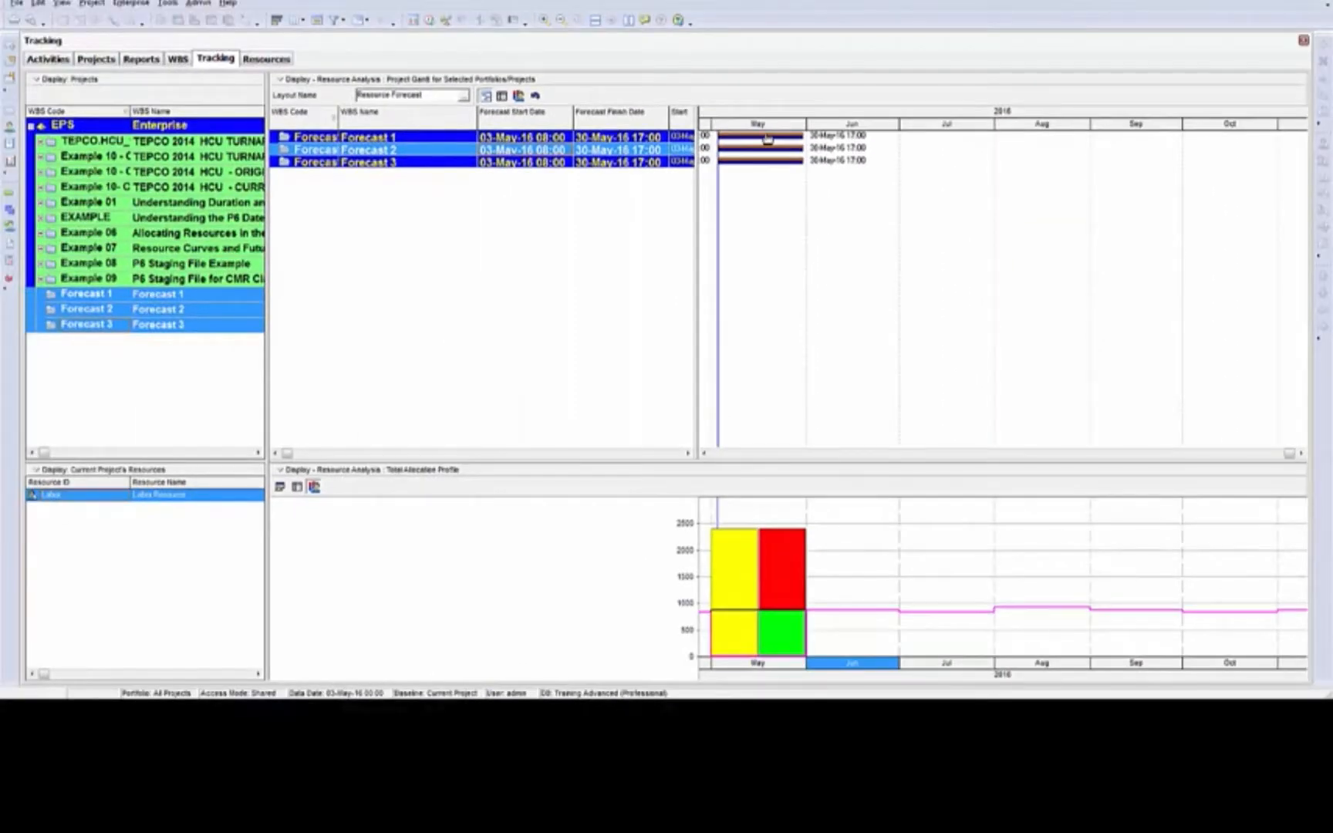
Shift the forecast bars so Forecast 1 starts about 24-Jun-16, Forecast 2 about 08-Aug-16 and Forecast 3 about 20-May-16
{"action": "left_click_drag", "start_coordinate": [767, 138], "coordinate": [929, 137]}
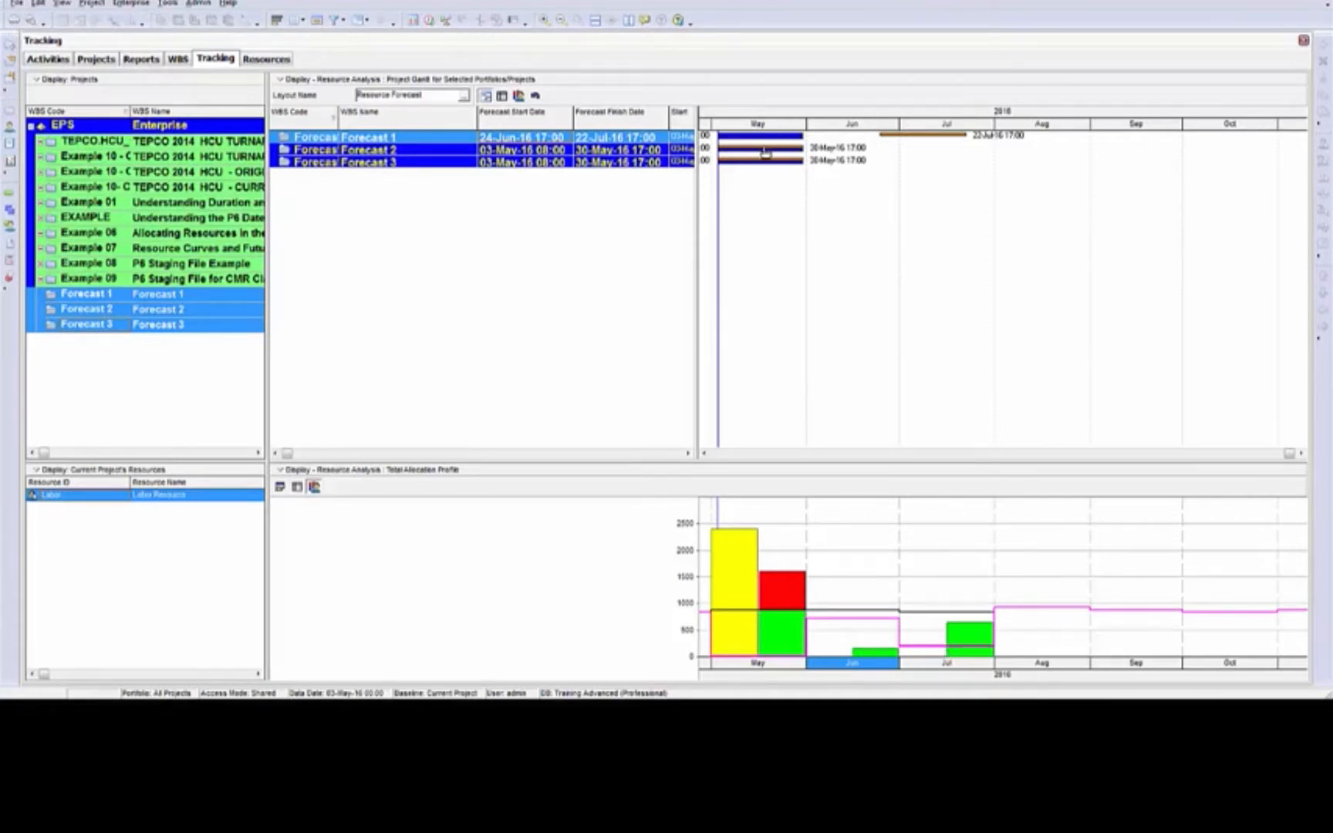
{"action": "left_click_drag", "start_coordinate": [763, 151], "coordinate": [1064, 159]}
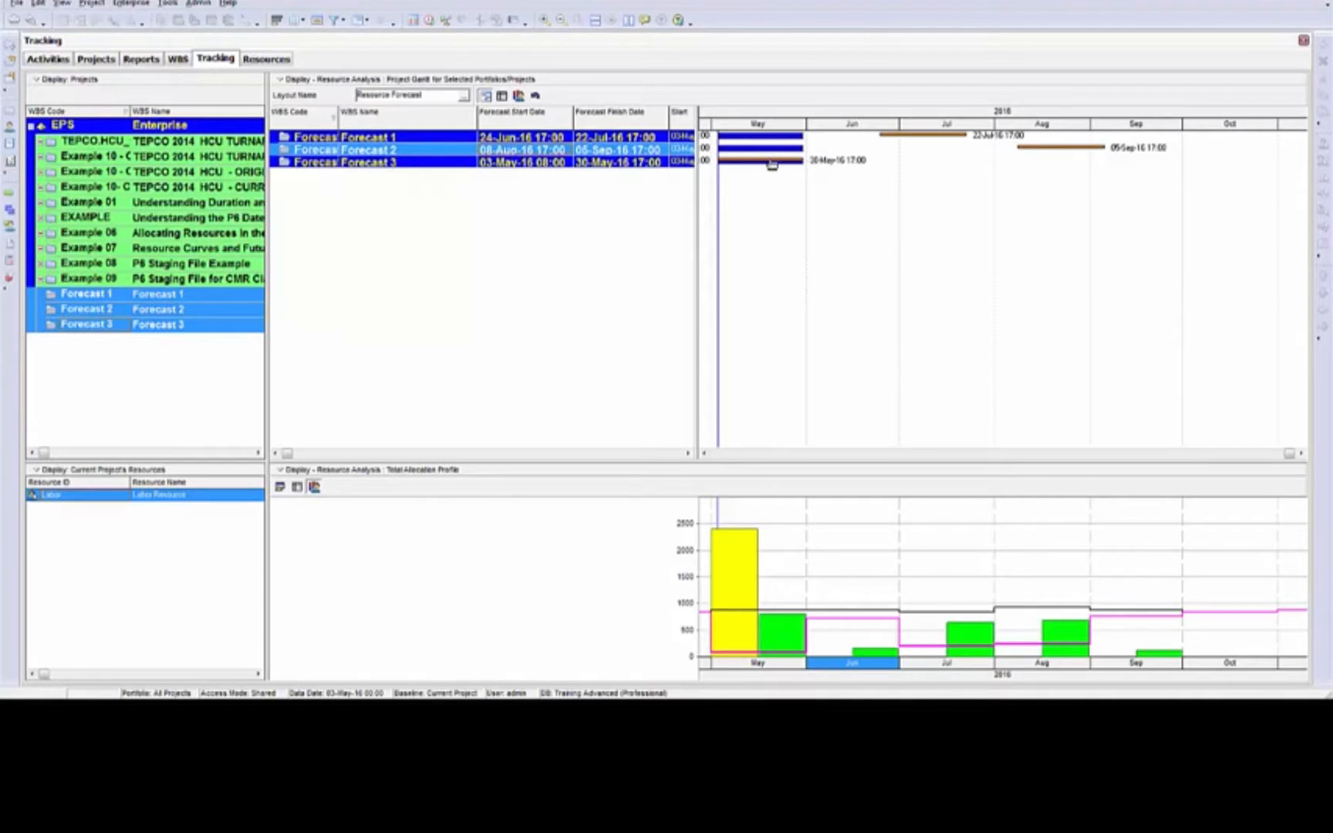
{"action": "left_click_drag", "start_coordinate": [769, 162], "coordinate": [824, 162]}
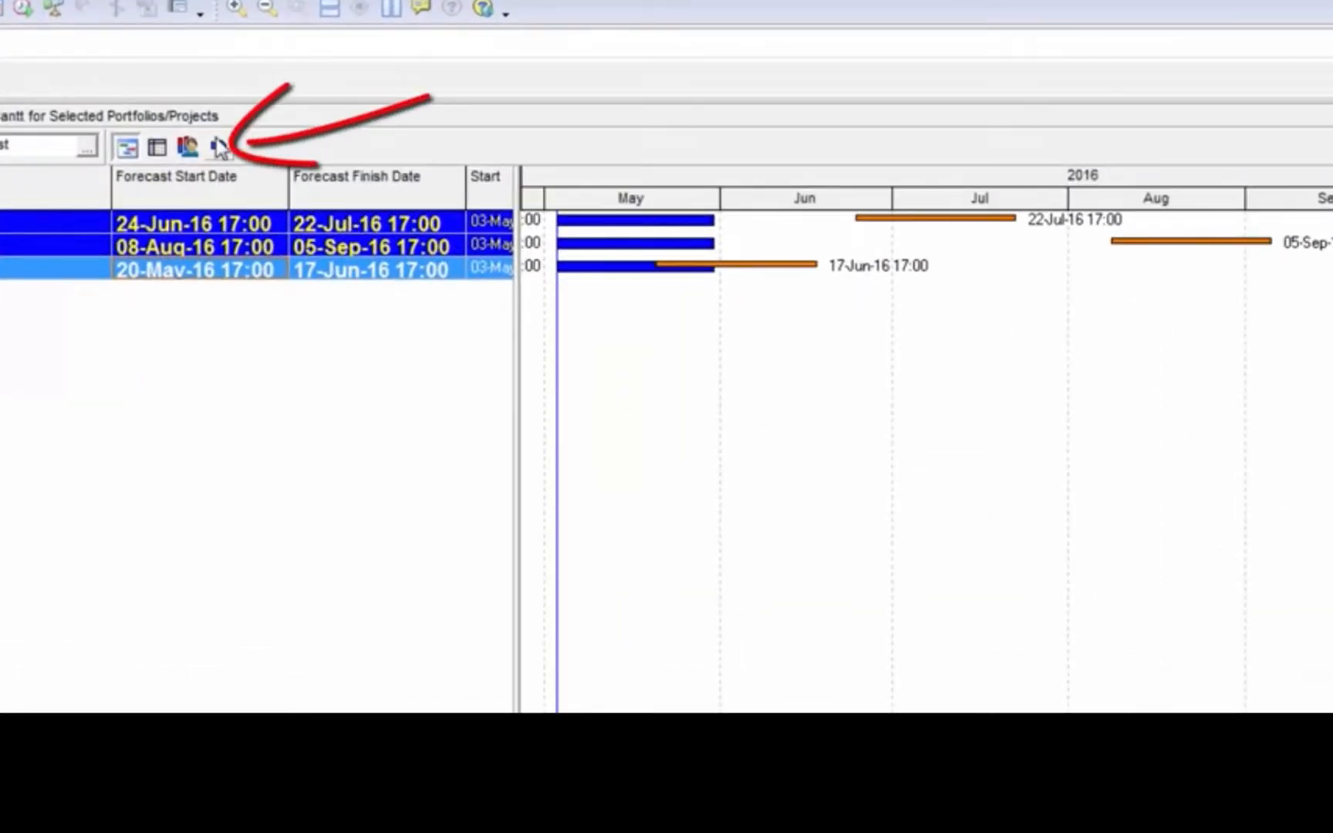
{"action": "left_click", "coordinate": [219, 146]}
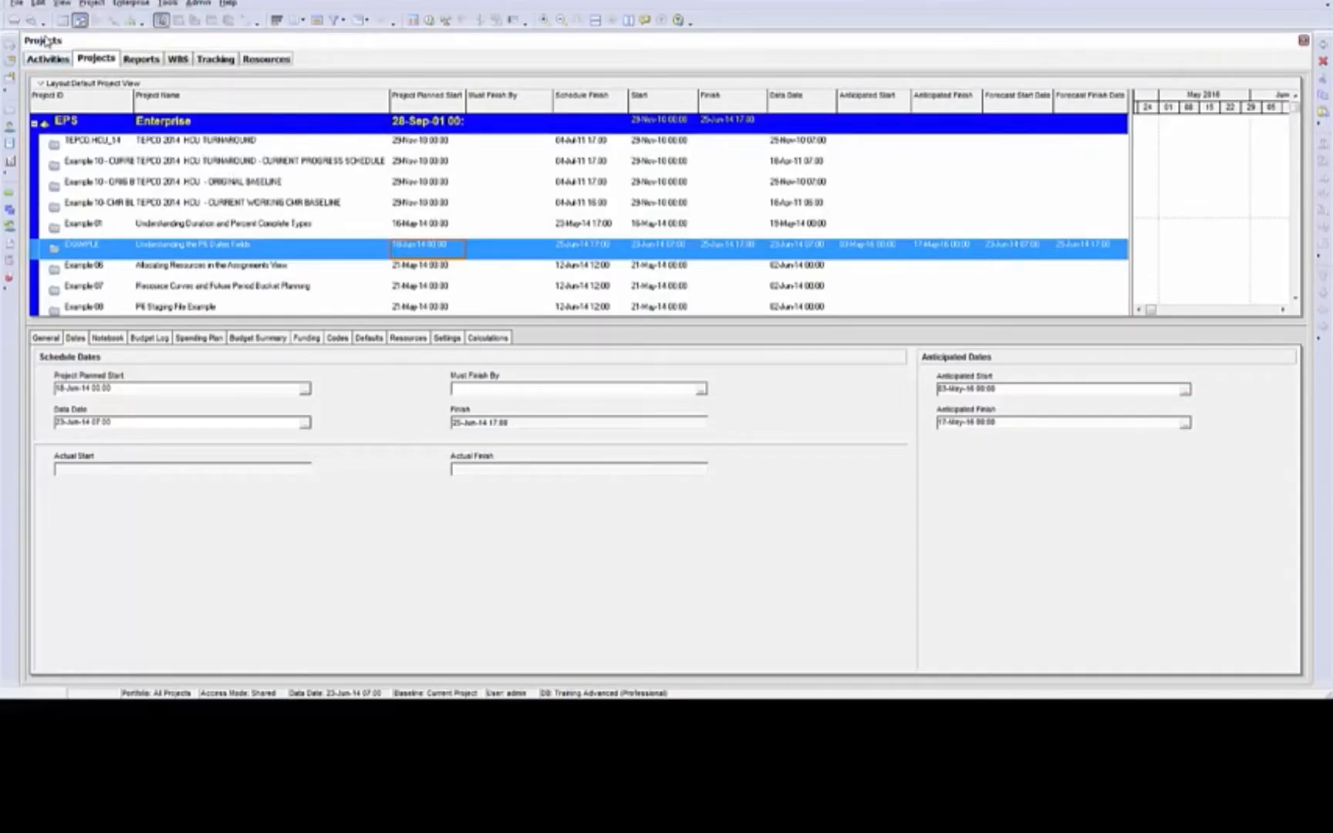
Preview the project layout for printing and examine the Timescale Start date choices in the page setup options
{"action": "left_click", "coordinate": [33, 21]}
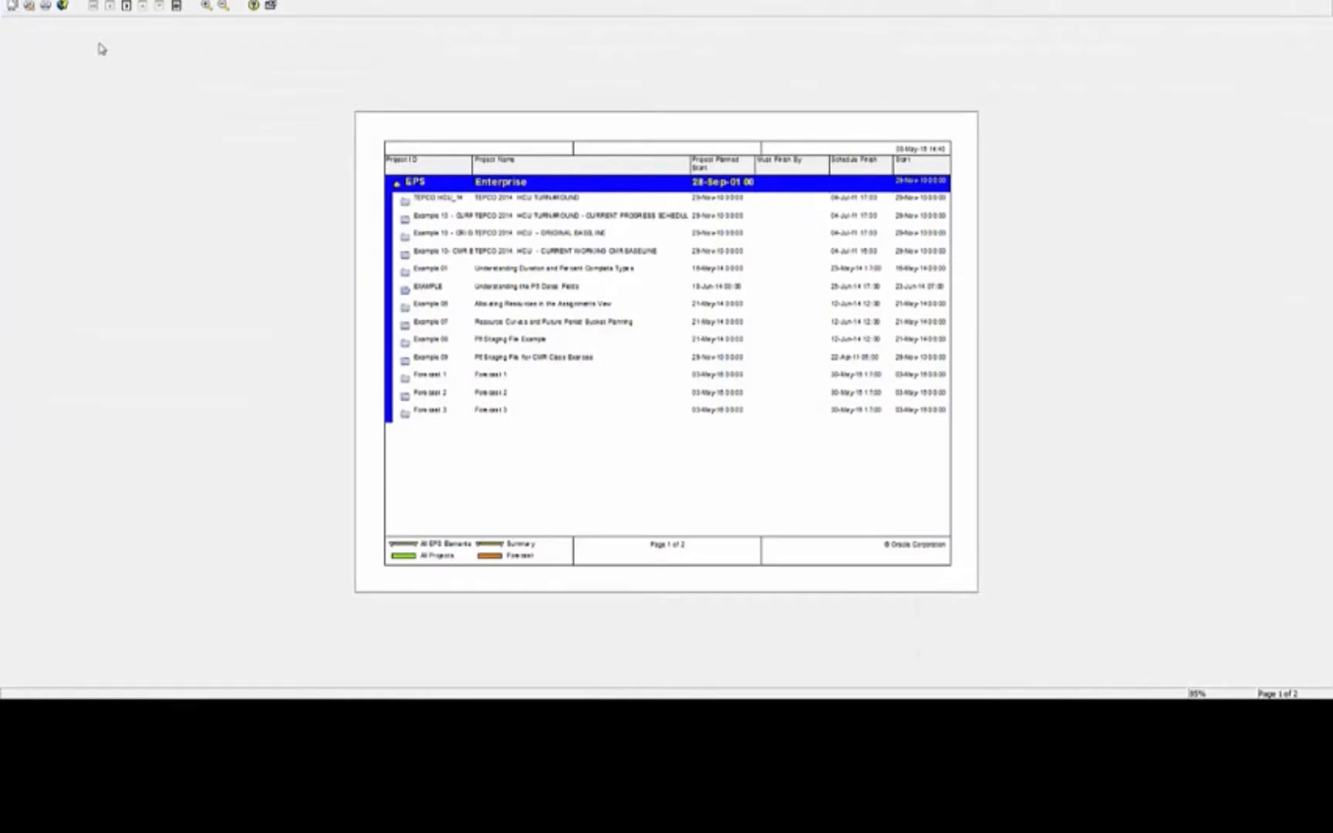
{"action": "left_click", "coordinate": [634, 148]}
{"action": "left_click", "coordinate": [781, 231]}
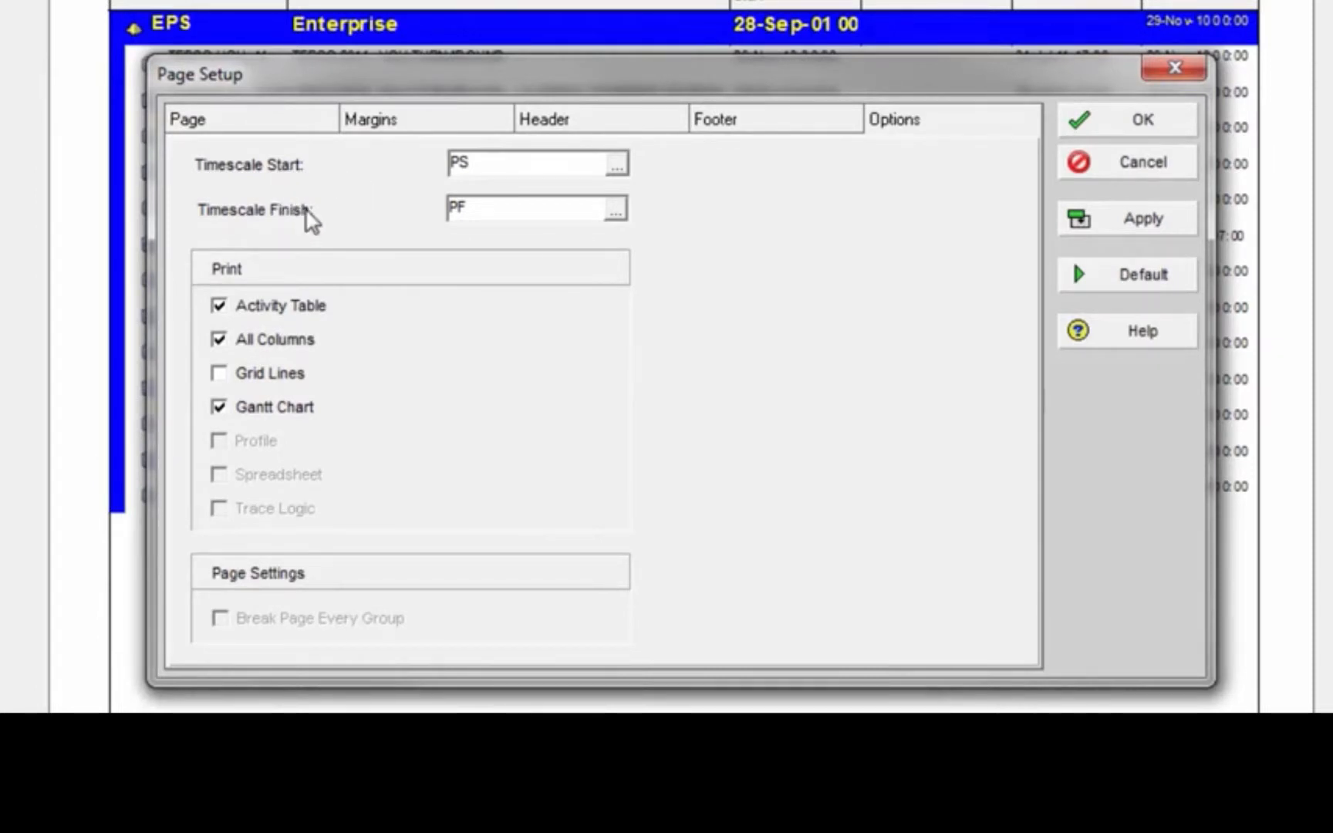
{"action": "left_click_drag", "start_coordinate": [515, 164], "coordinate": [393, 157]}
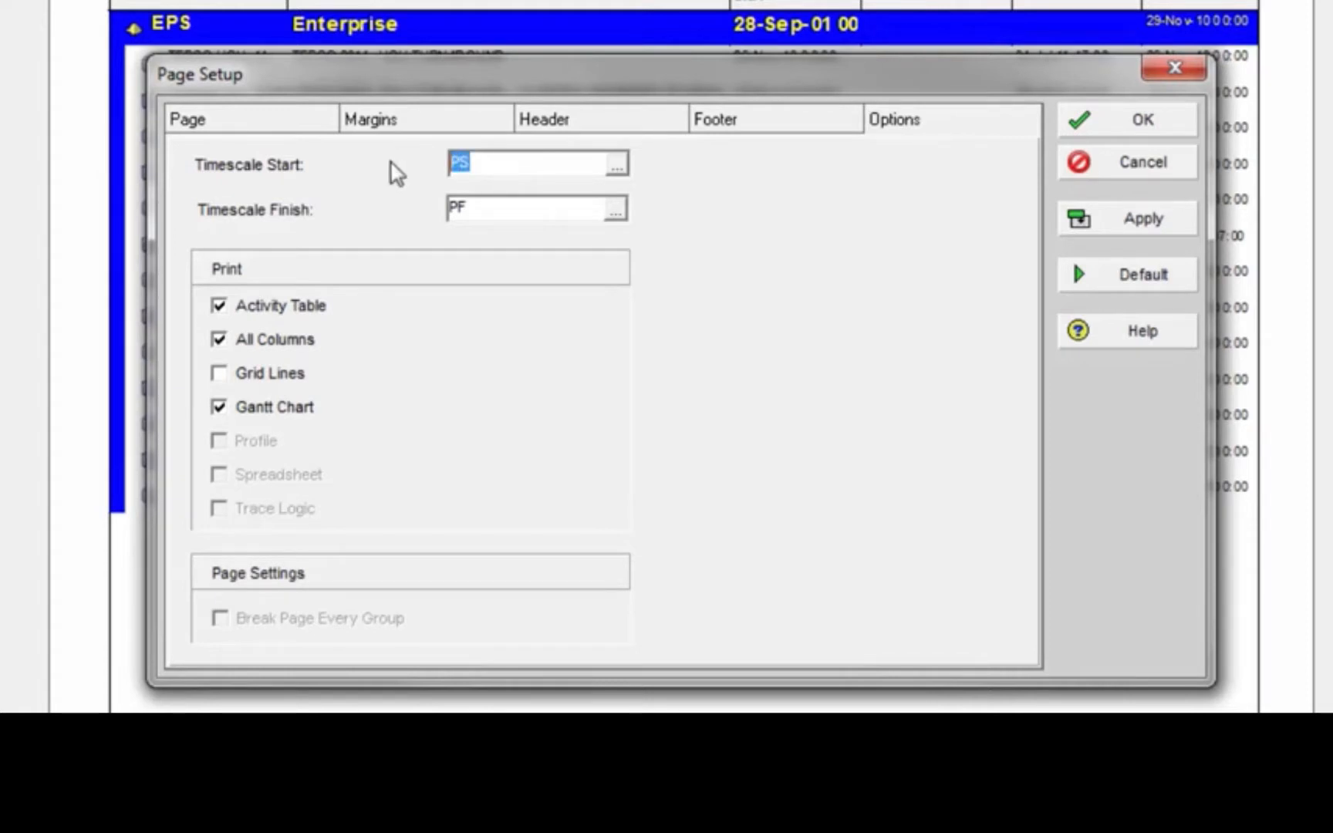
{"action": "left_click", "coordinate": [616, 166]}
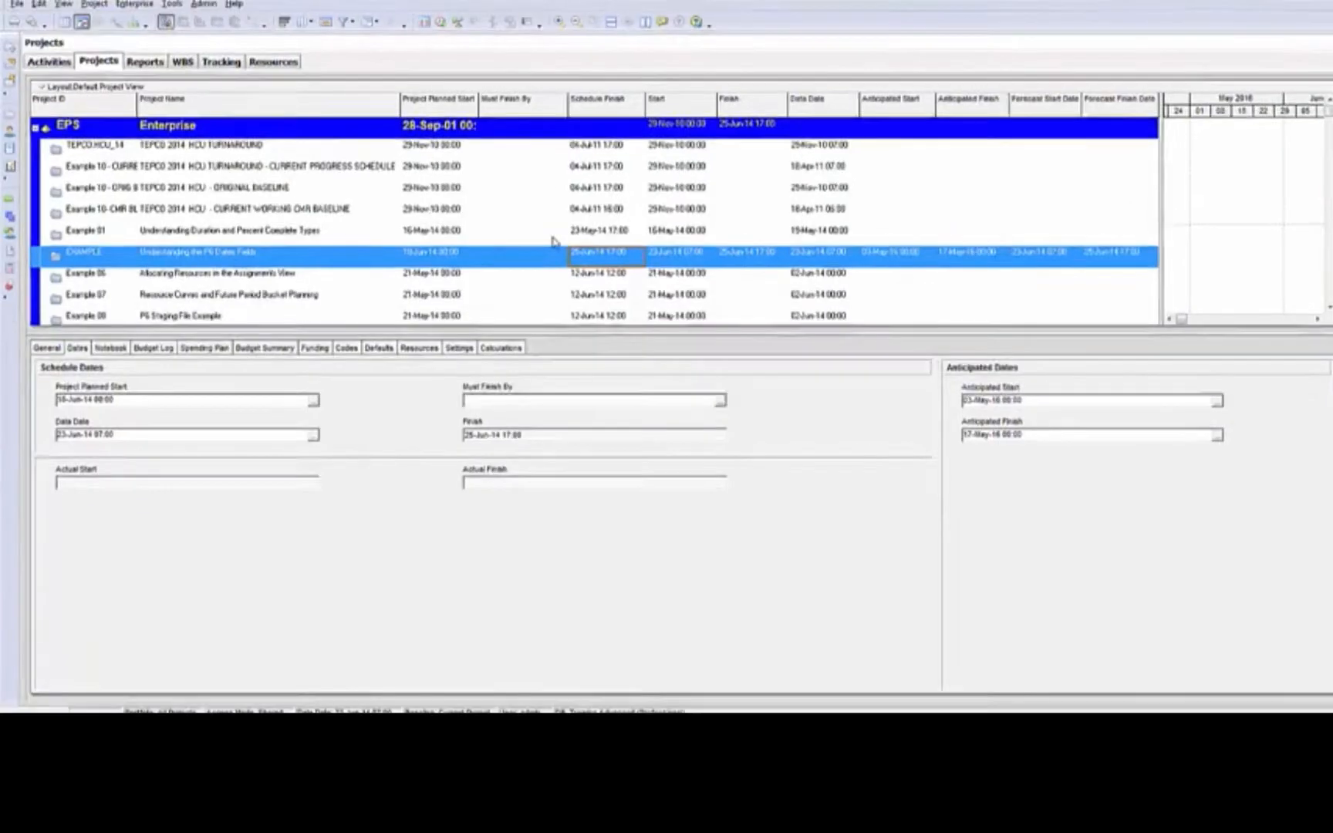
Compare the EXAMPLE project's Schedule Finish with its Finish, and its Project Planned Start with its Start
{"action": "left_click", "coordinate": [1124, 497]}
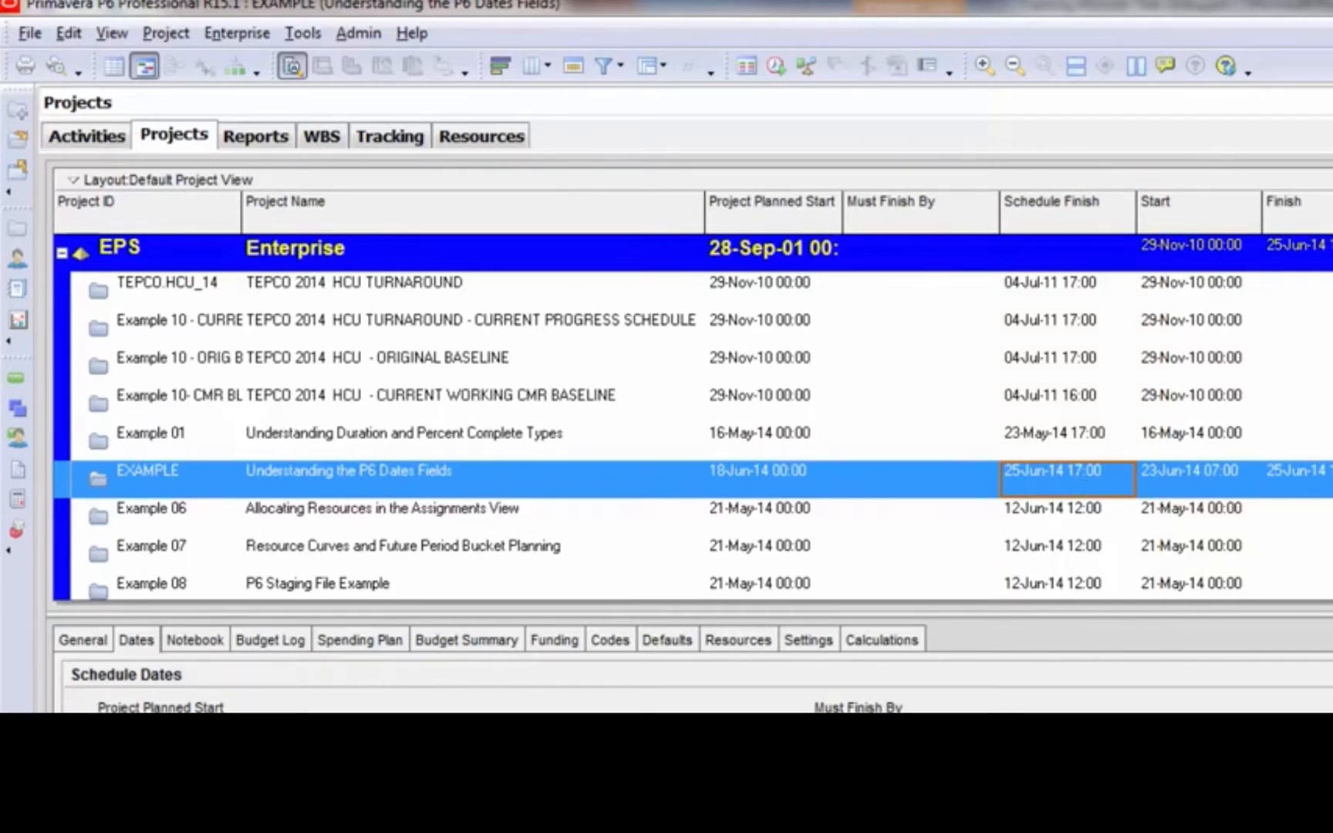
{"action": "left_click", "coordinate": [1323, 480]}
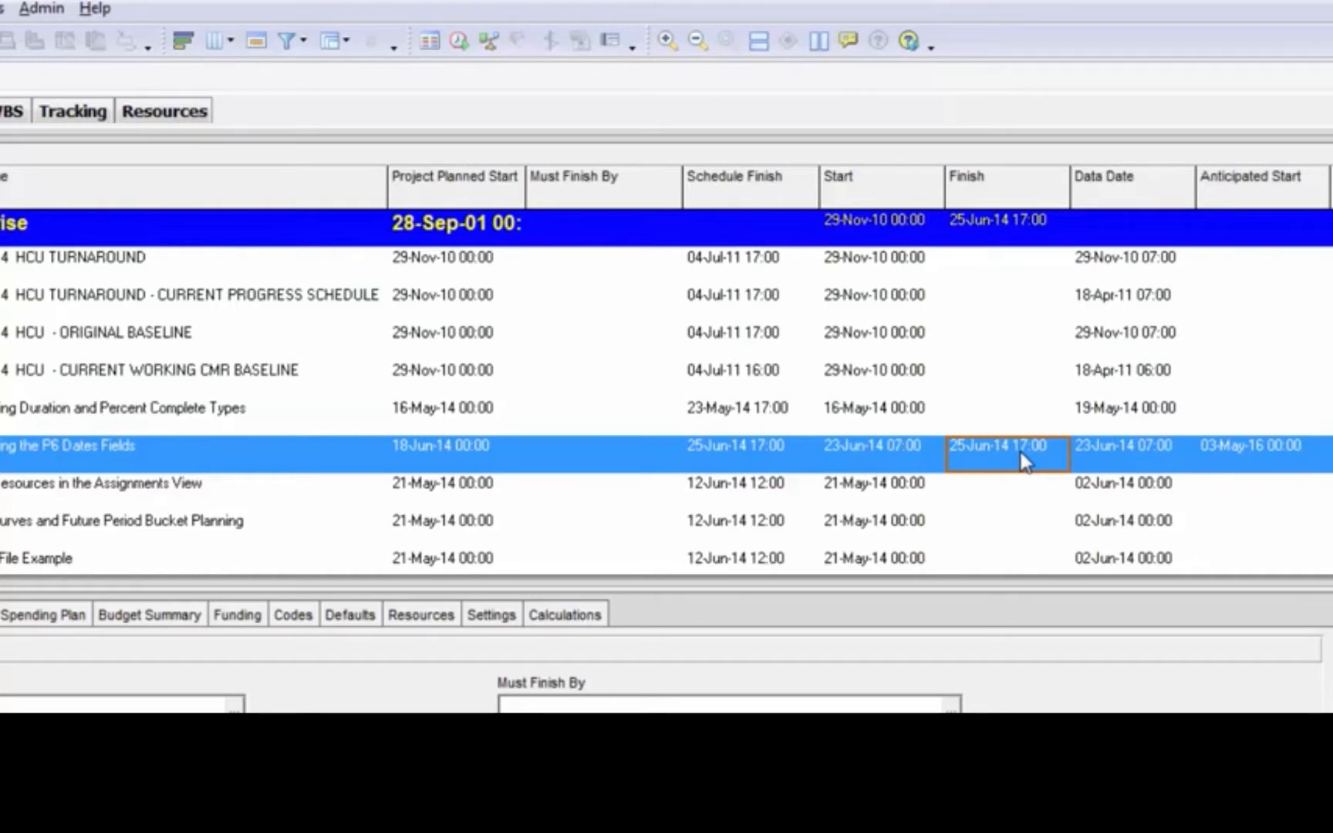
{"action": "left_click", "coordinate": [750, 451]}
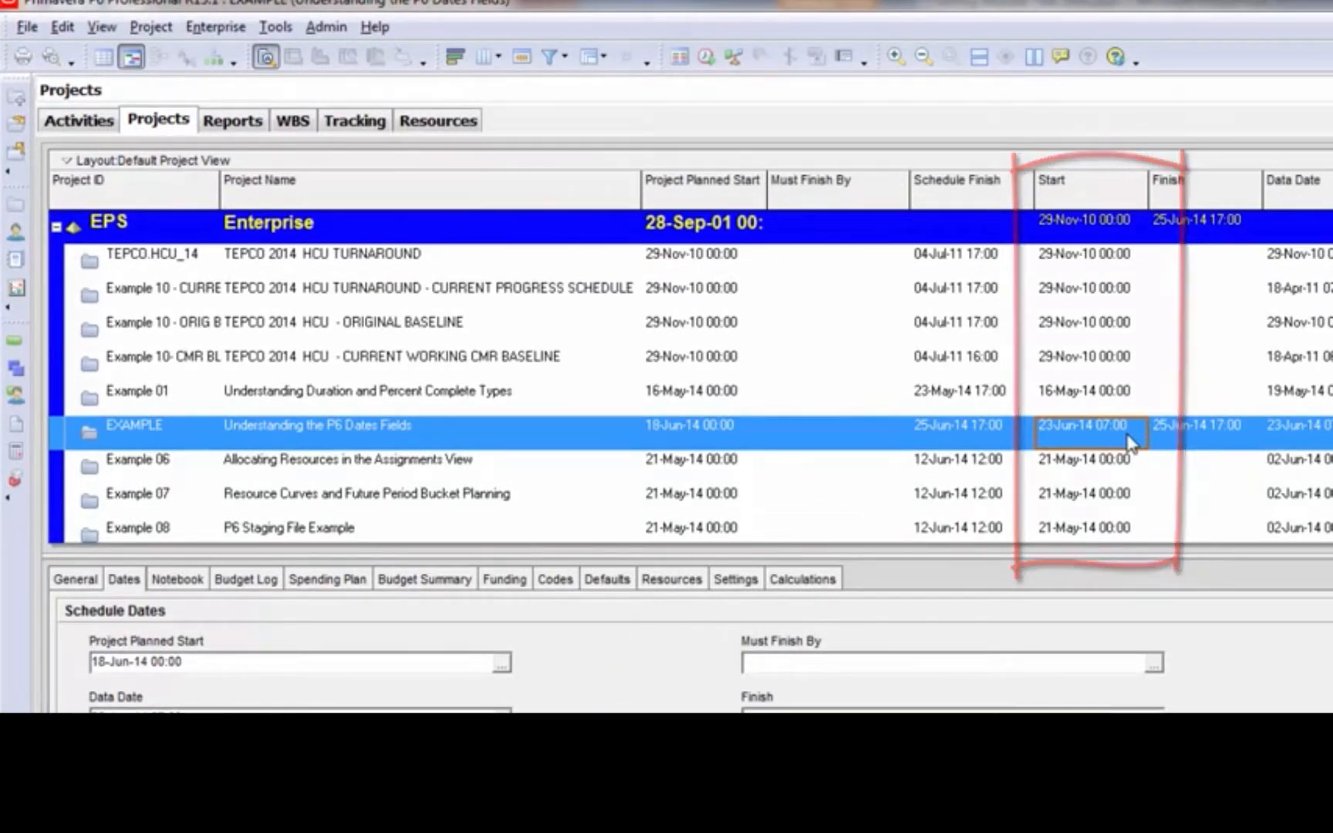
{"action": "left_click", "coordinate": [673, 447]}
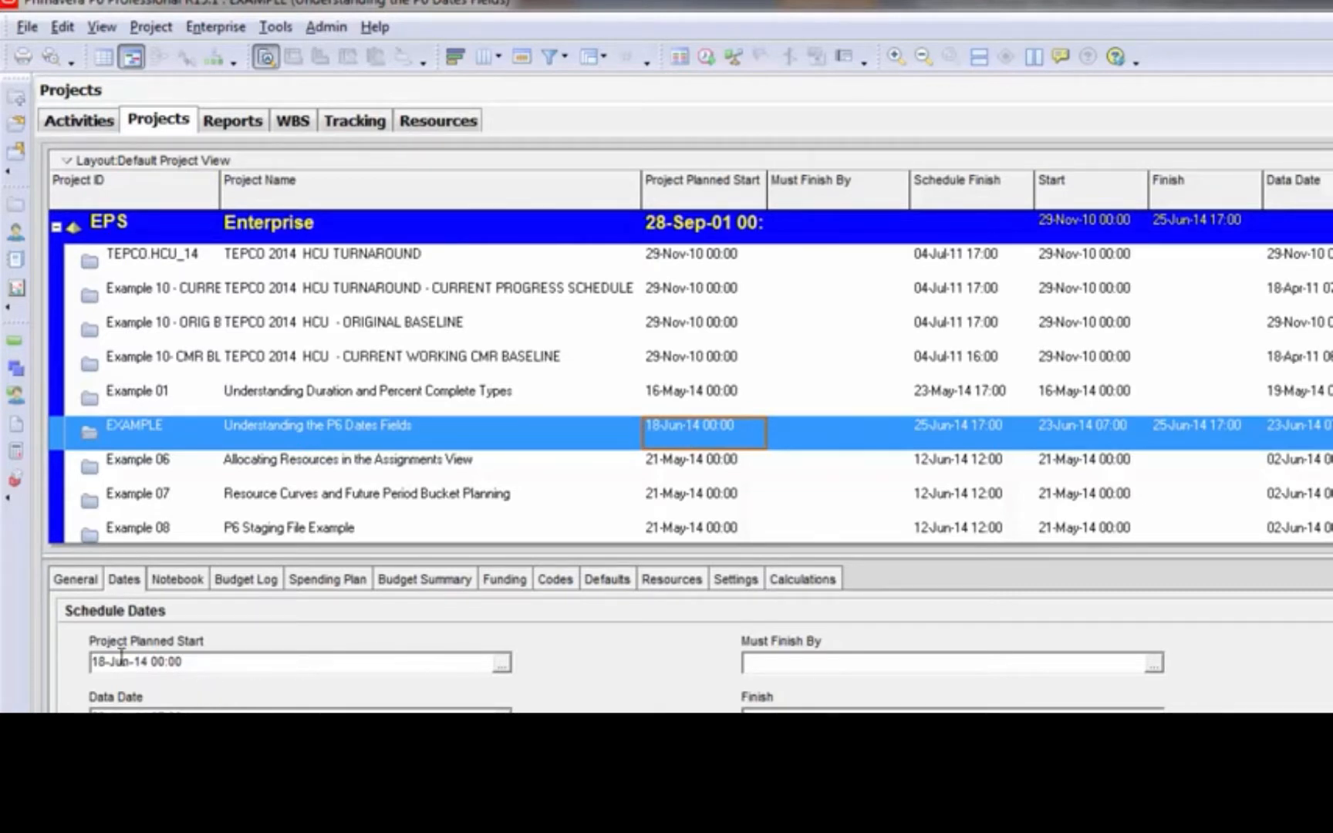
{"action": "left_click", "coordinate": [1126, 441]}
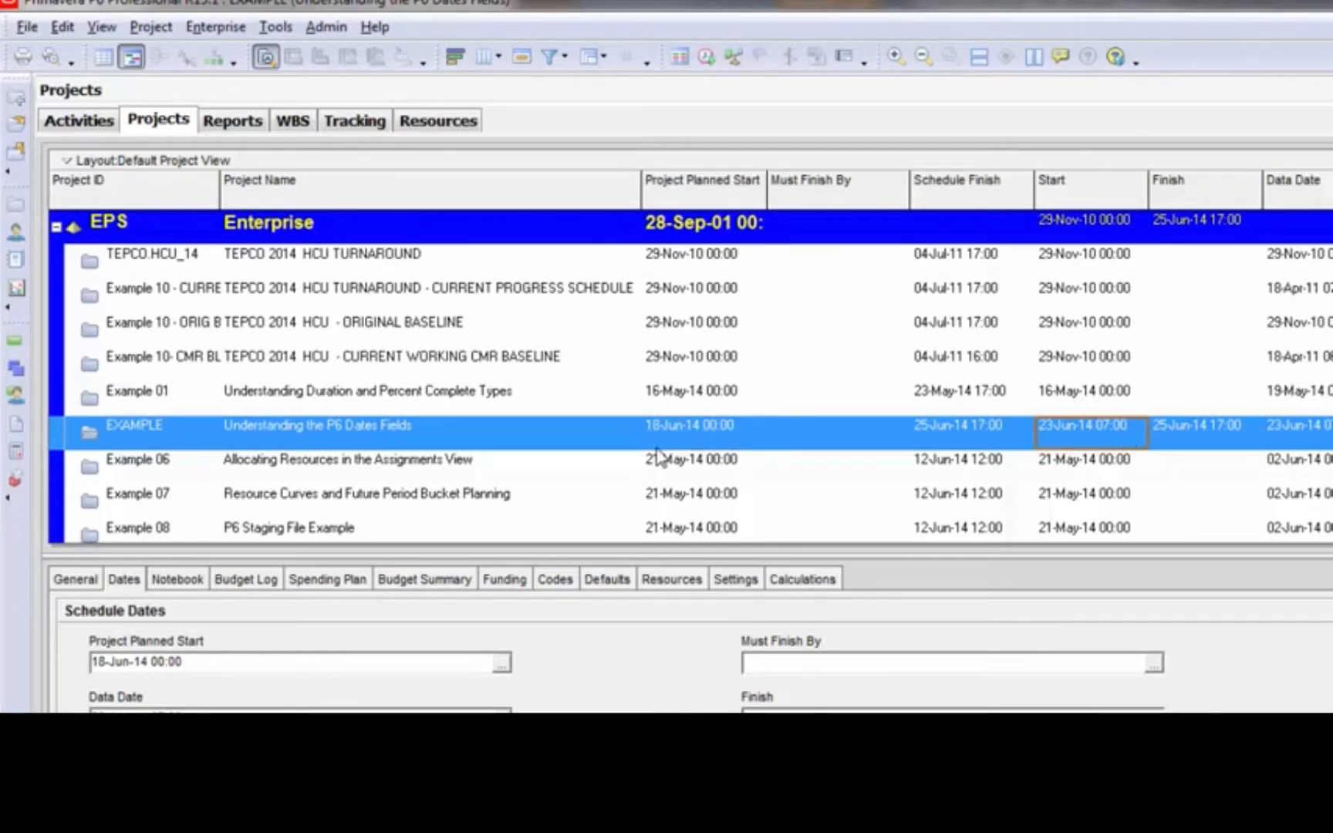
{"action": "left_click", "coordinate": [707, 441]}
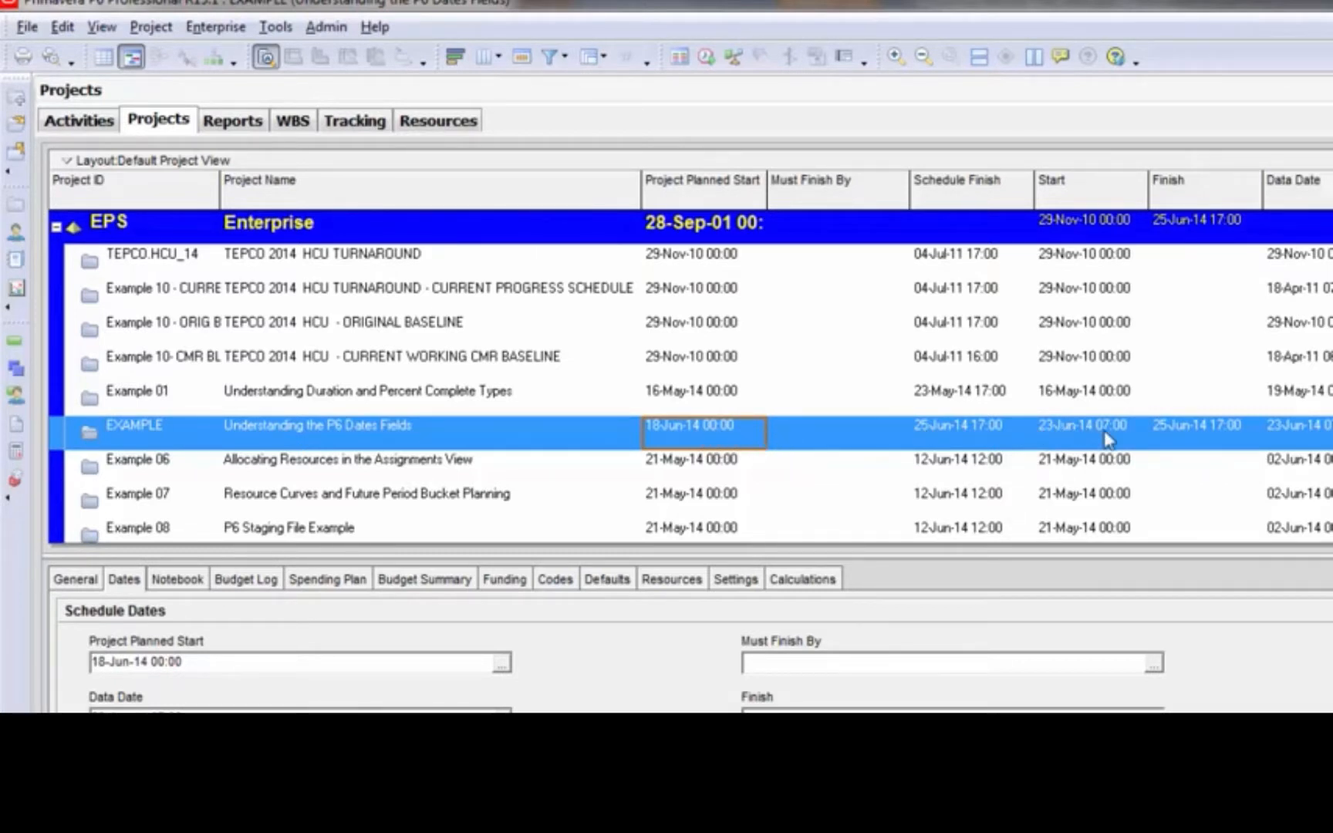
{"action": "left_click", "coordinate": [1100, 438]}
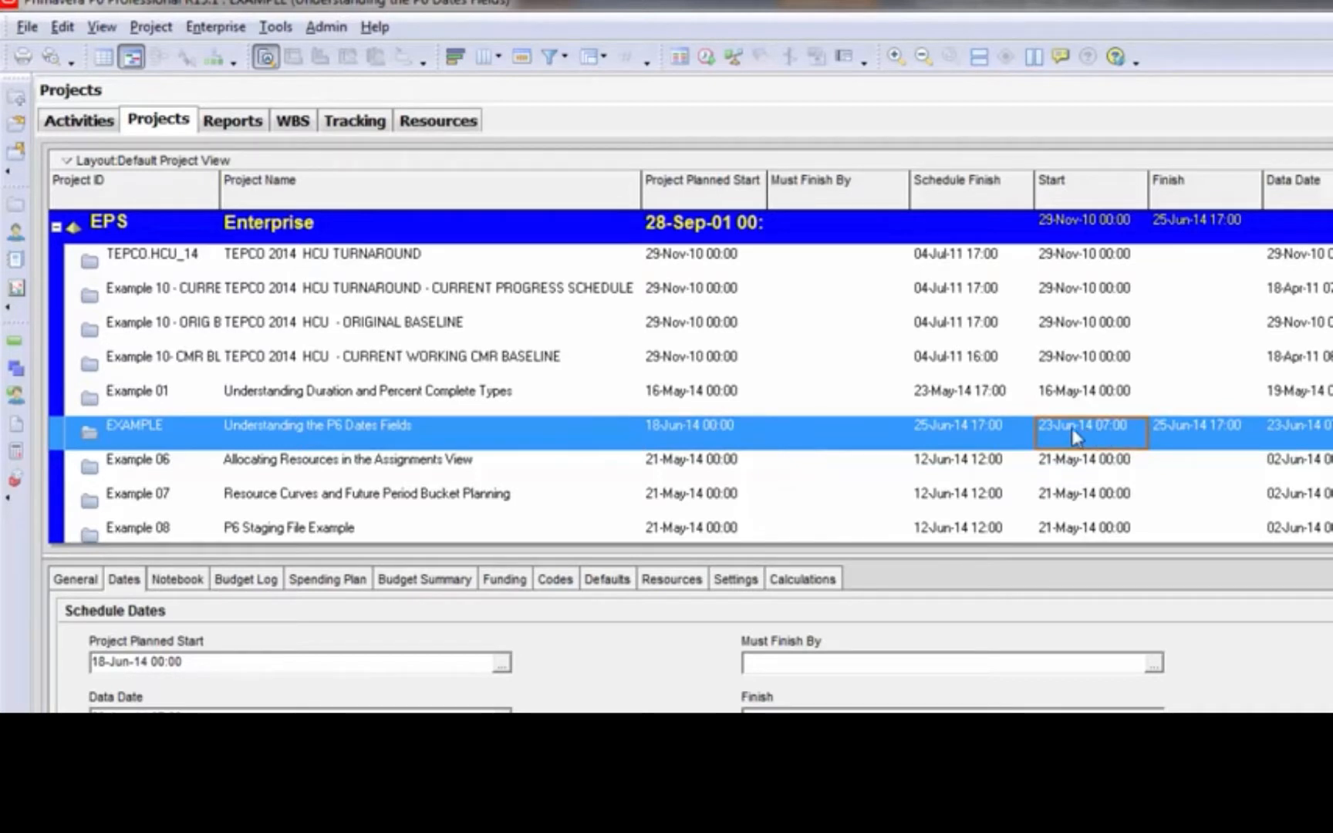
{"action": "left_click", "coordinate": [727, 441]}
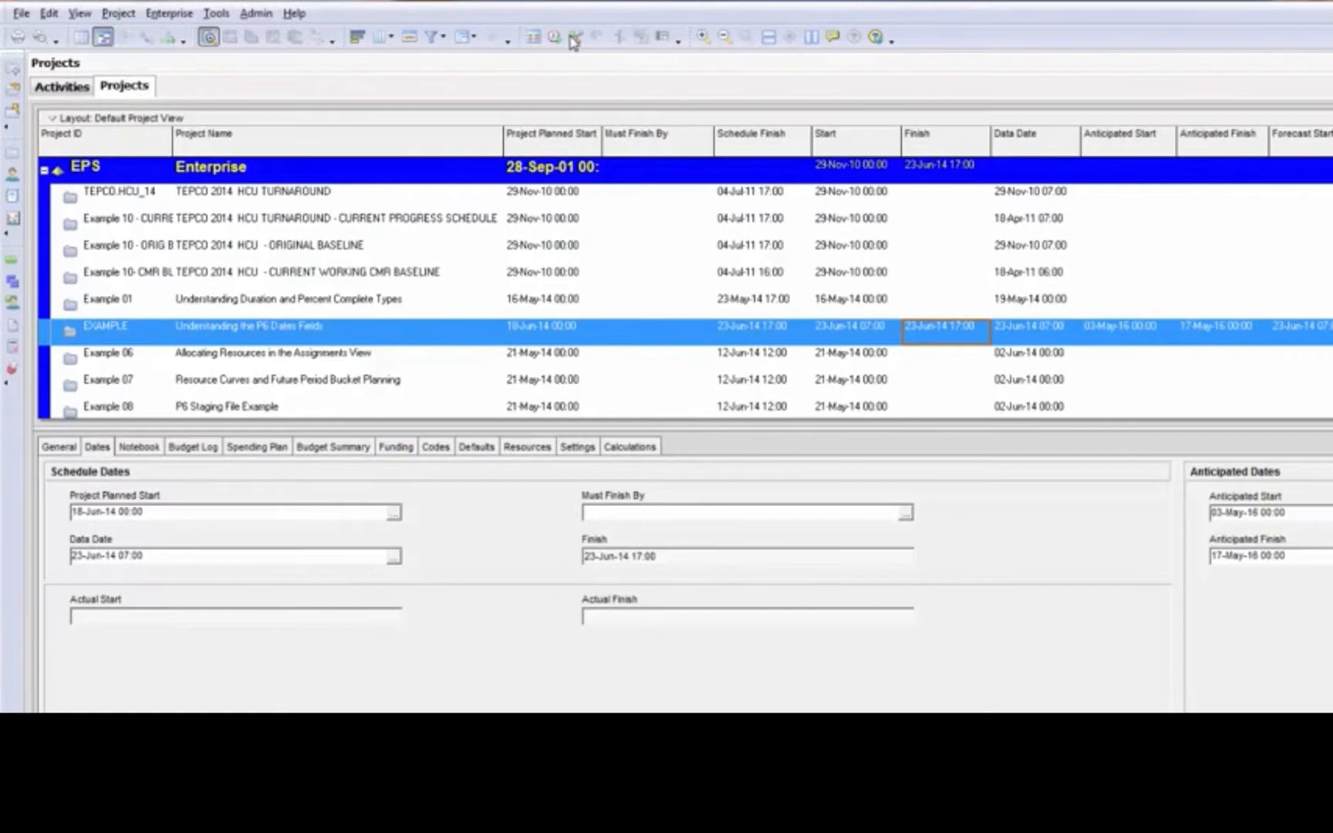
Level the EXAMPLE project's resources with scheduled early and late dates preserved, and compare its Finish with its Schedule Finish and Data Date
{"action": "left_click", "coordinate": [574, 38]}
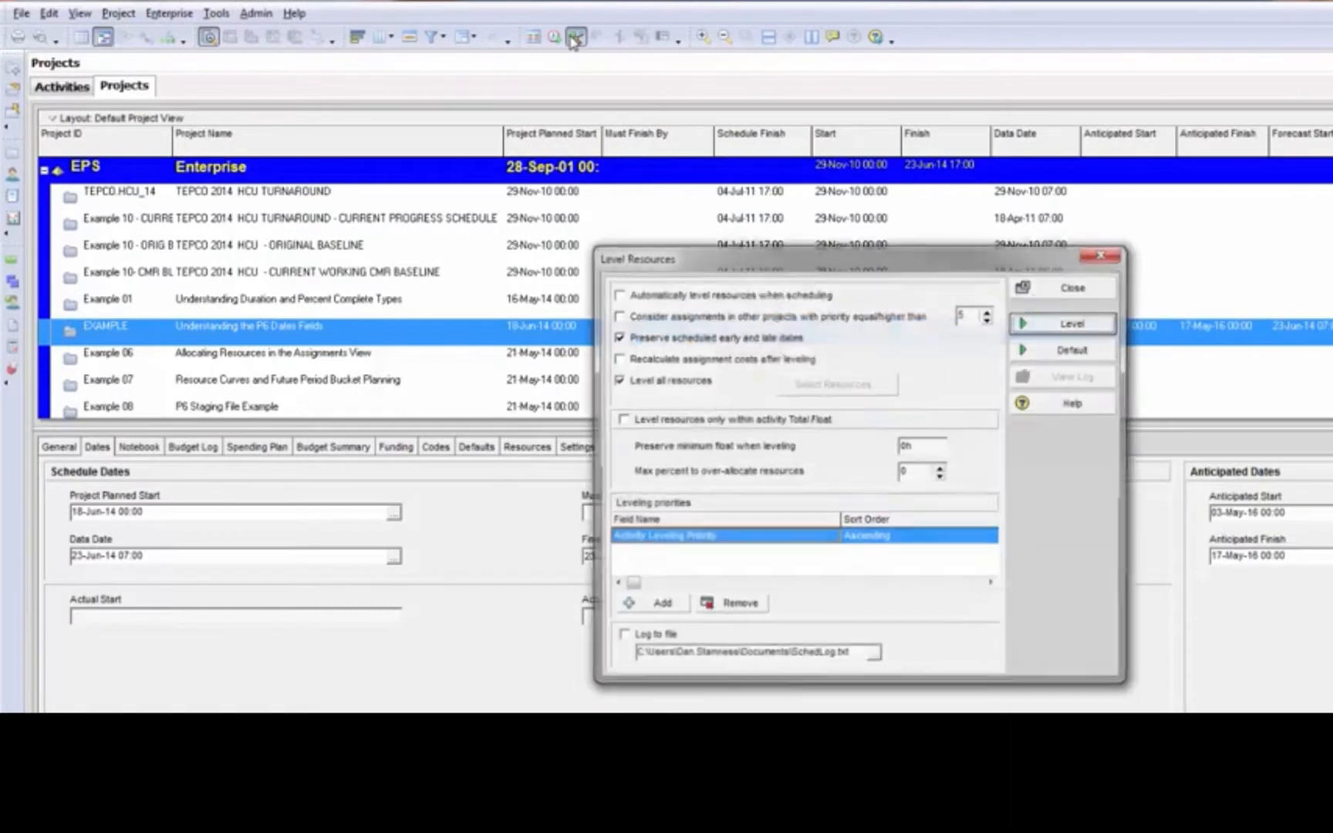
{"action": "left_click", "coordinate": [1076, 327]}
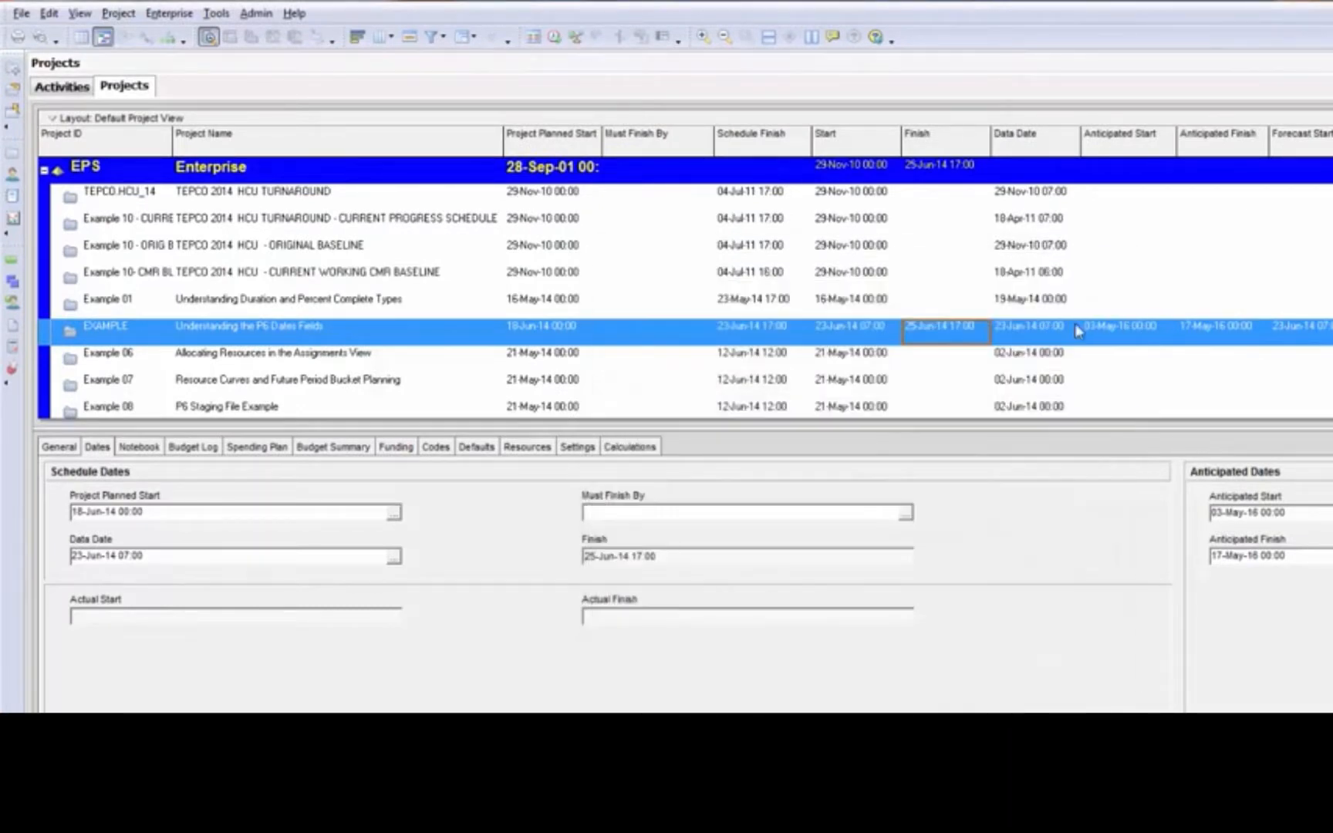
{"action": "left_click", "coordinate": [954, 336]}
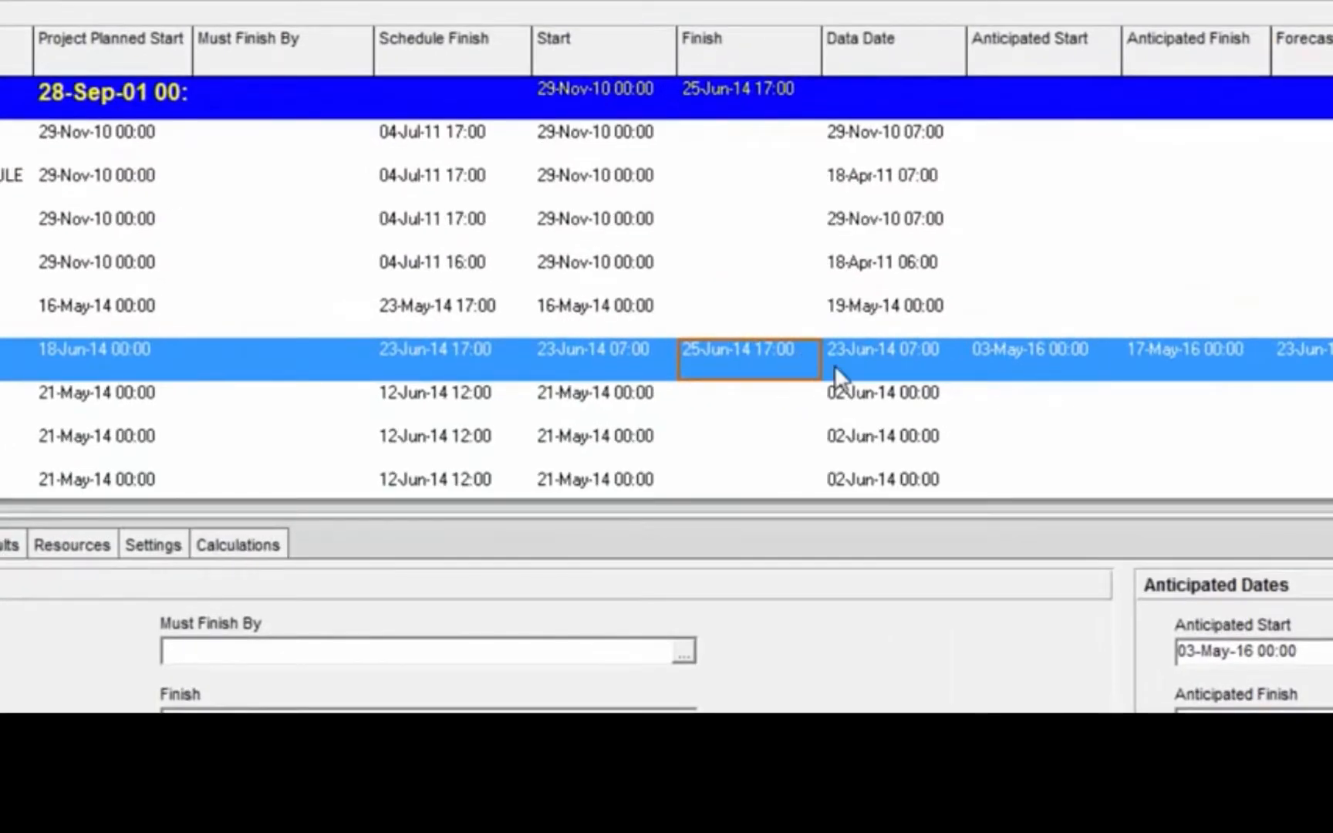
{"action": "left_click", "coordinate": [835, 365]}
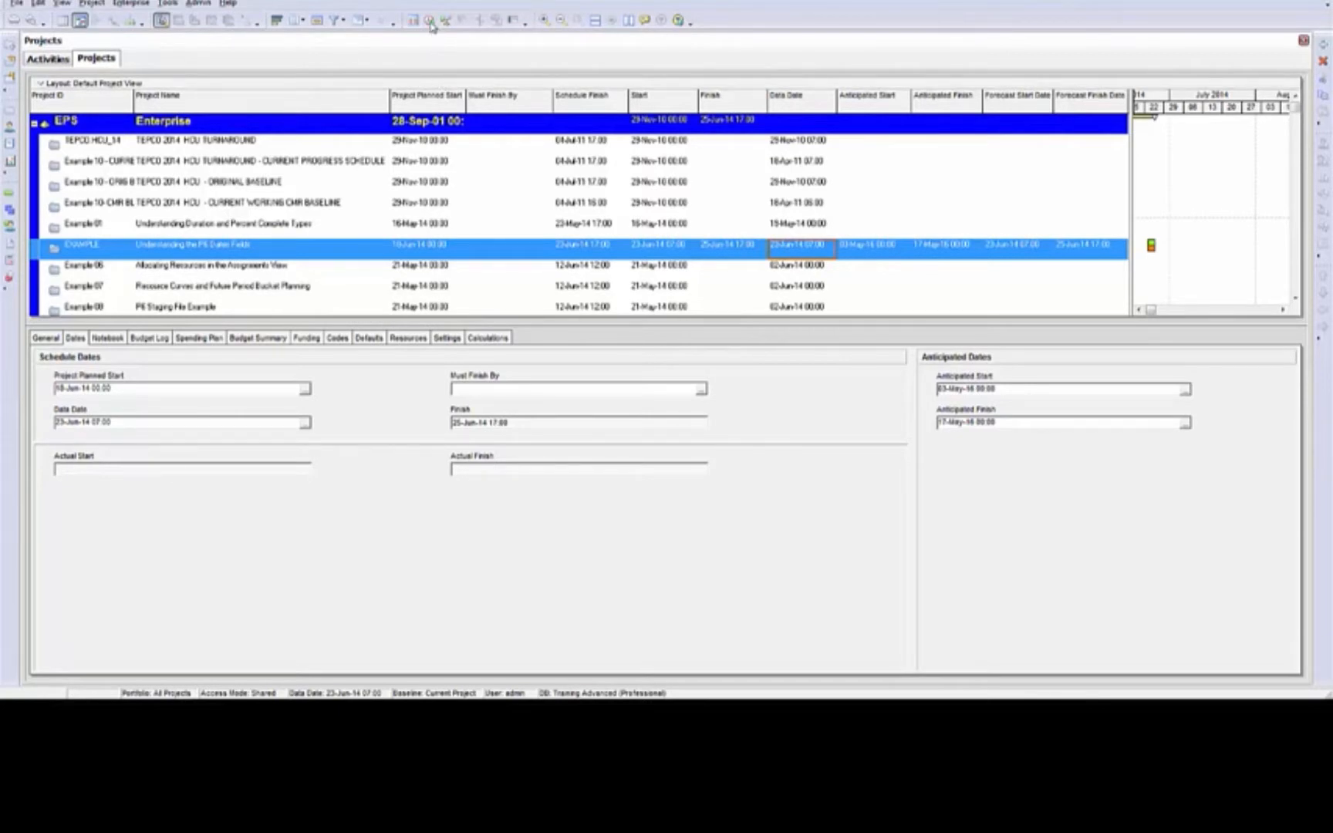
Examine the Current Data Date in the scheduling settings and close them without scheduling
{"action": "key", "text": "F9"}
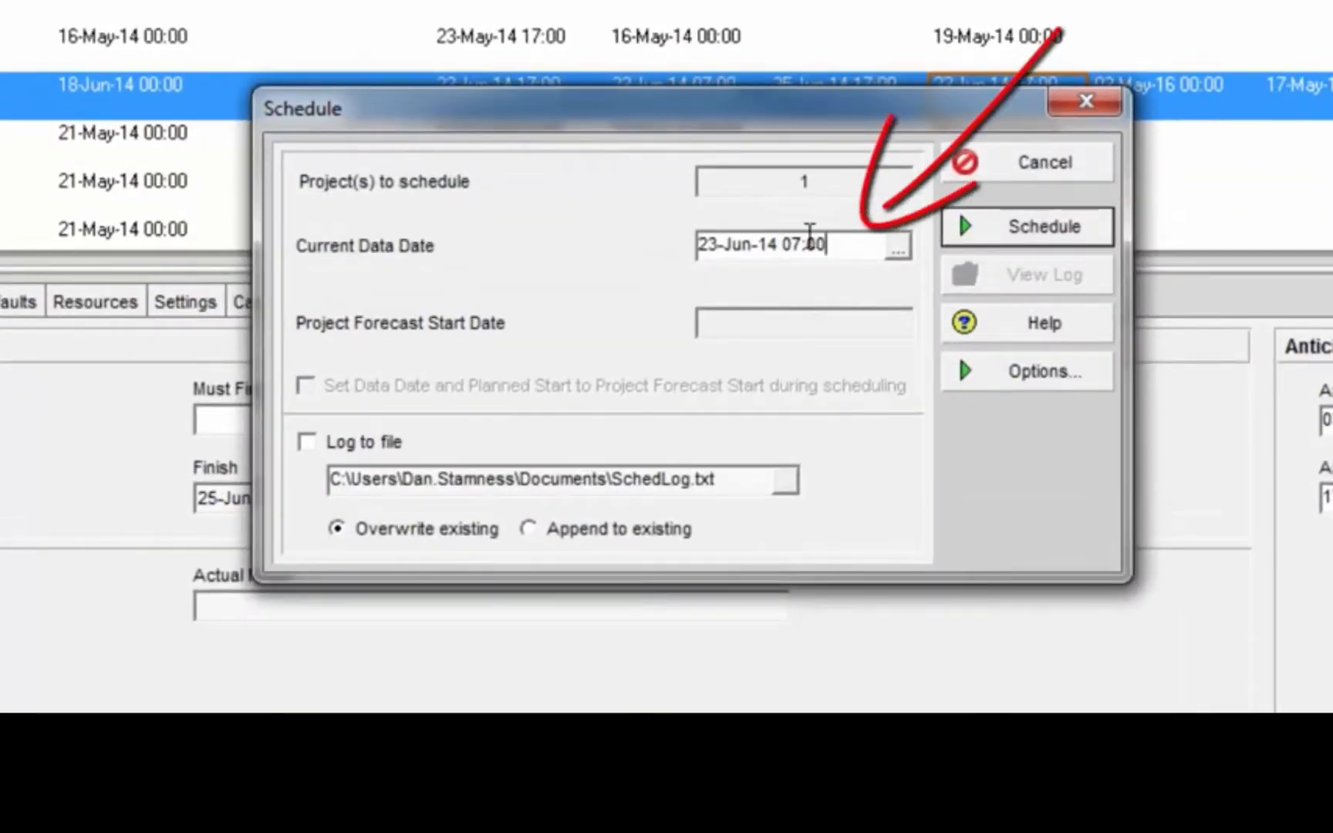
{"action": "left_click_drag", "start_coordinate": [827, 245], "coordinate": [525, 229]}
{"action": "left_click", "coordinate": [1034, 176]}
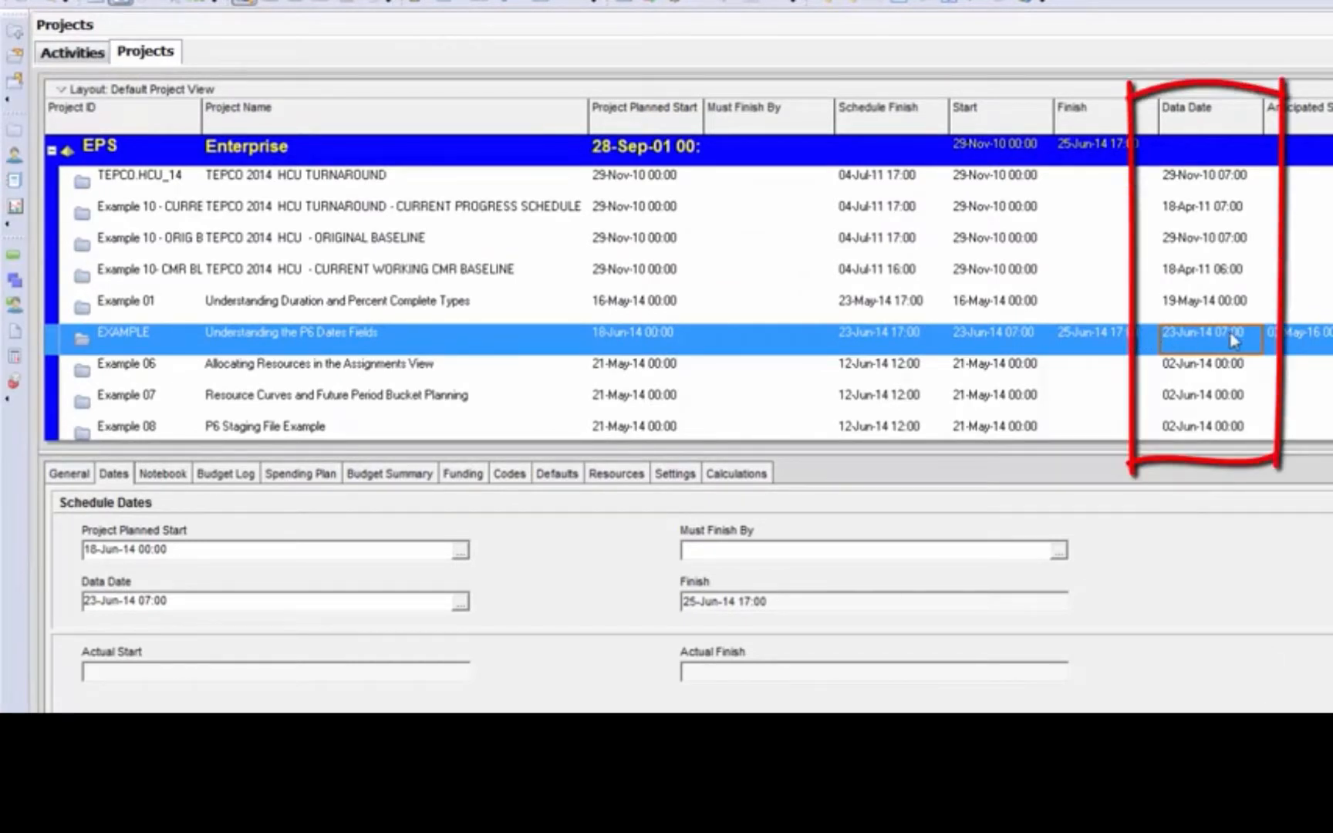
Compare the Data Date of the CMR baseline, Example 01 and EXAMPLE projects, and check EXAMPLE's Current Data Date in the scheduling settings
{"action": "left_click", "coordinate": [1218, 278]}
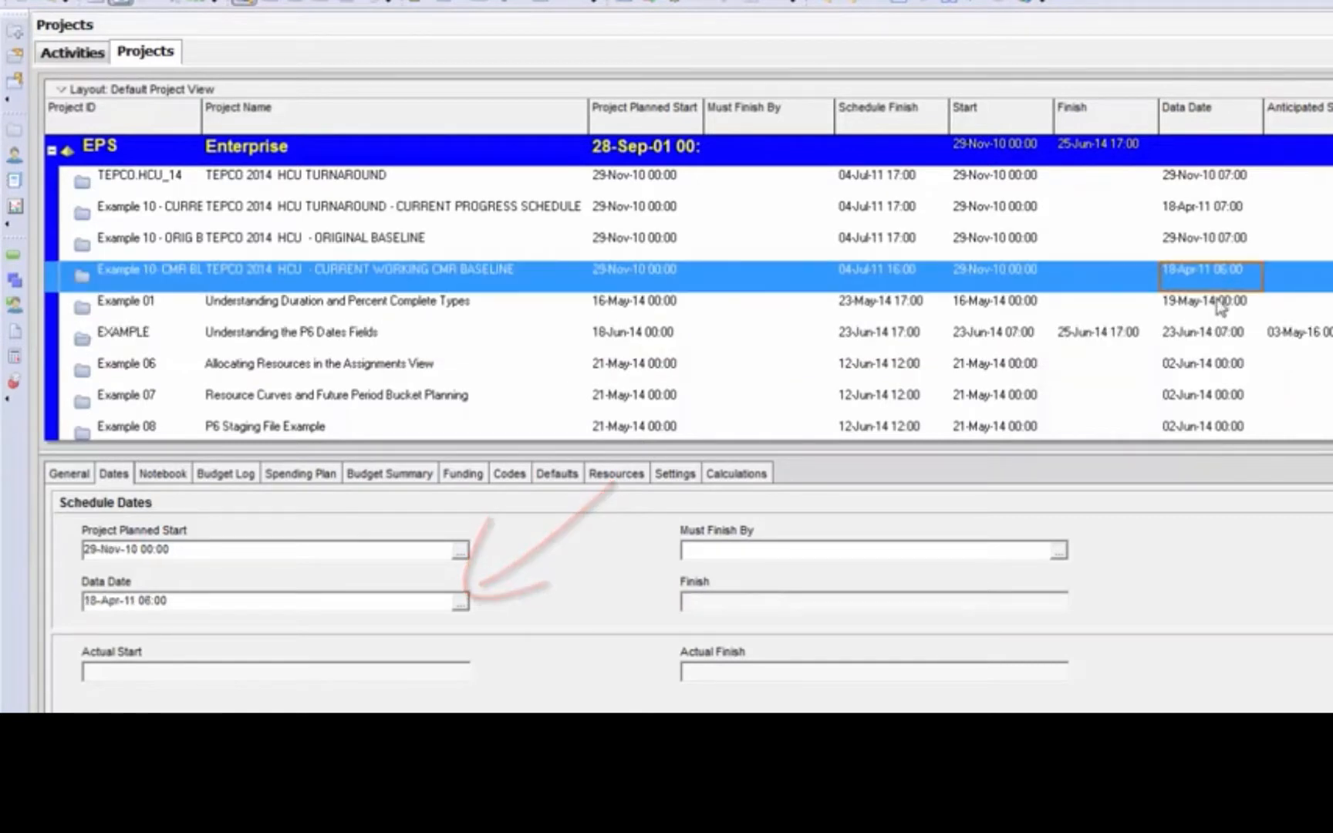
{"action": "left_click", "coordinate": [1217, 310], "text": "ctrl"}
{"action": "left_click", "coordinate": [1221, 340], "text": "ctrl"}
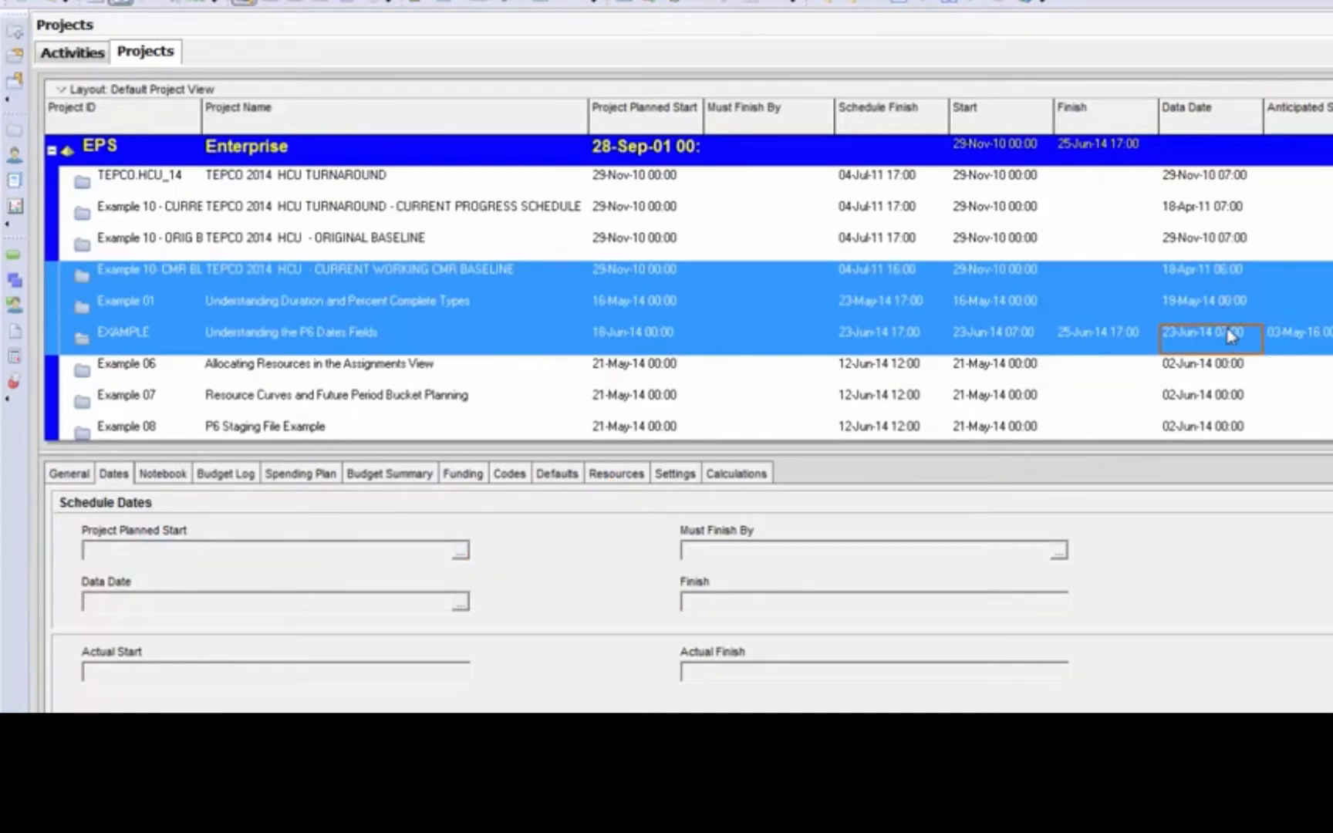
{"action": "left_click", "coordinate": [1303, 346]}
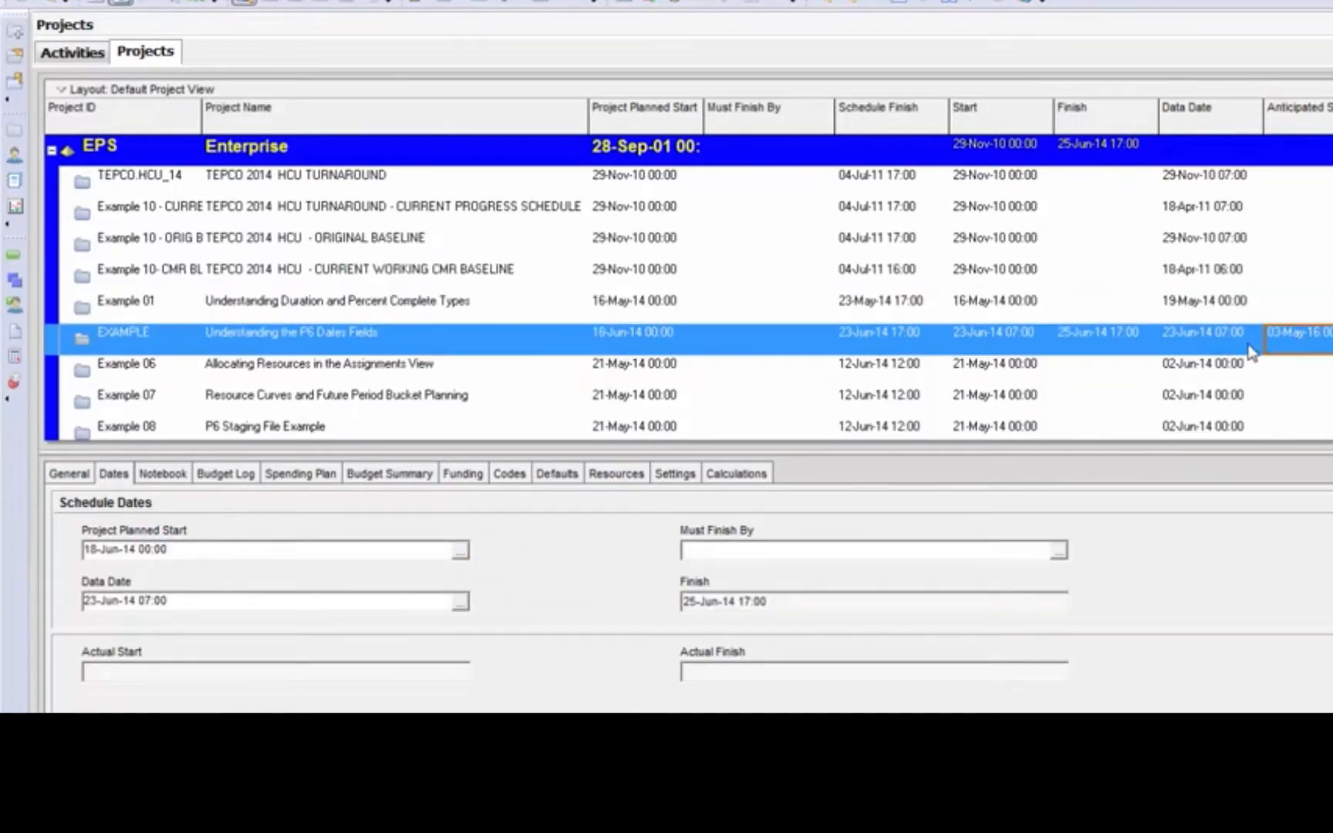
{"action": "left_click", "coordinate": [1250, 349]}
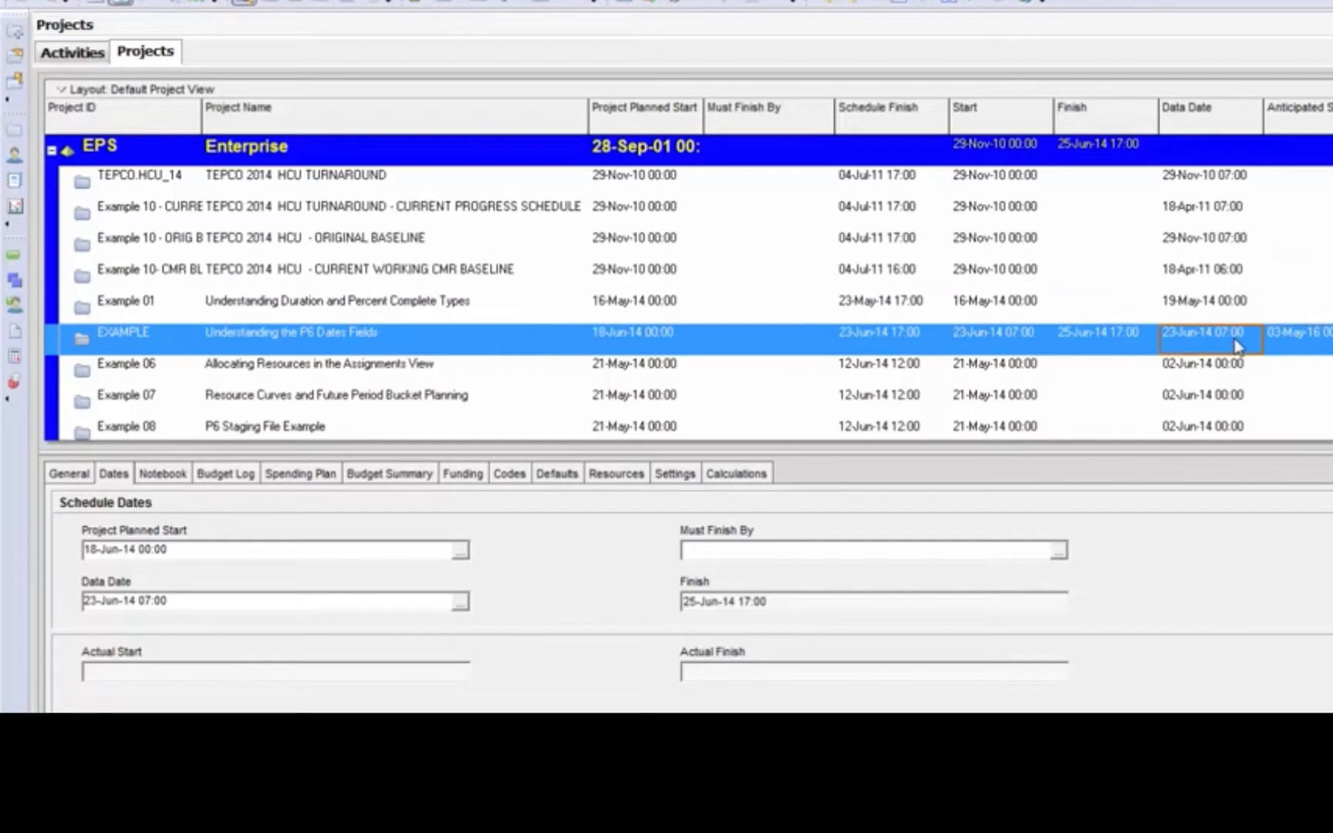
{"action": "left_click", "coordinate": [646, 3]}
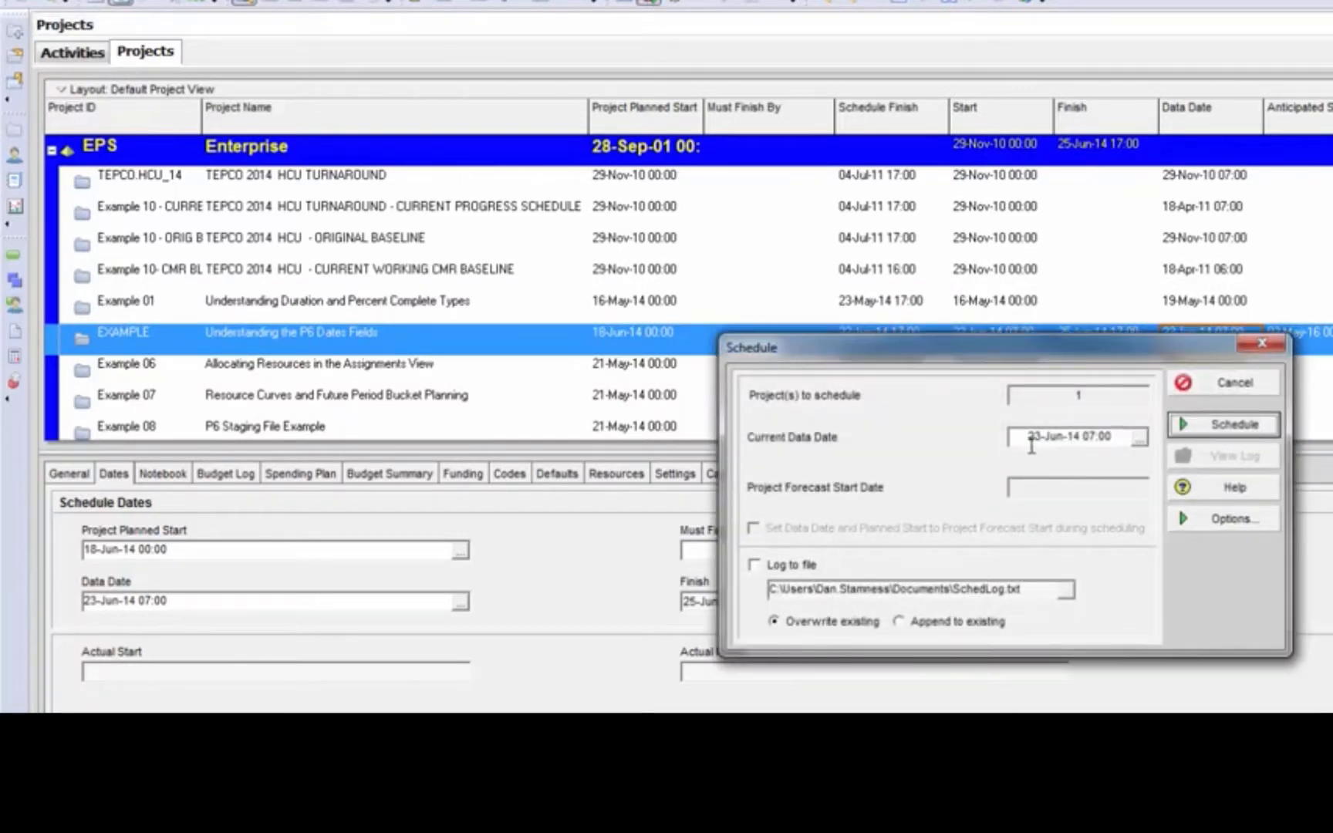
{"action": "left_click_drag", "start_coordinate": [1116, 434], "coordinate": [998, 434]}
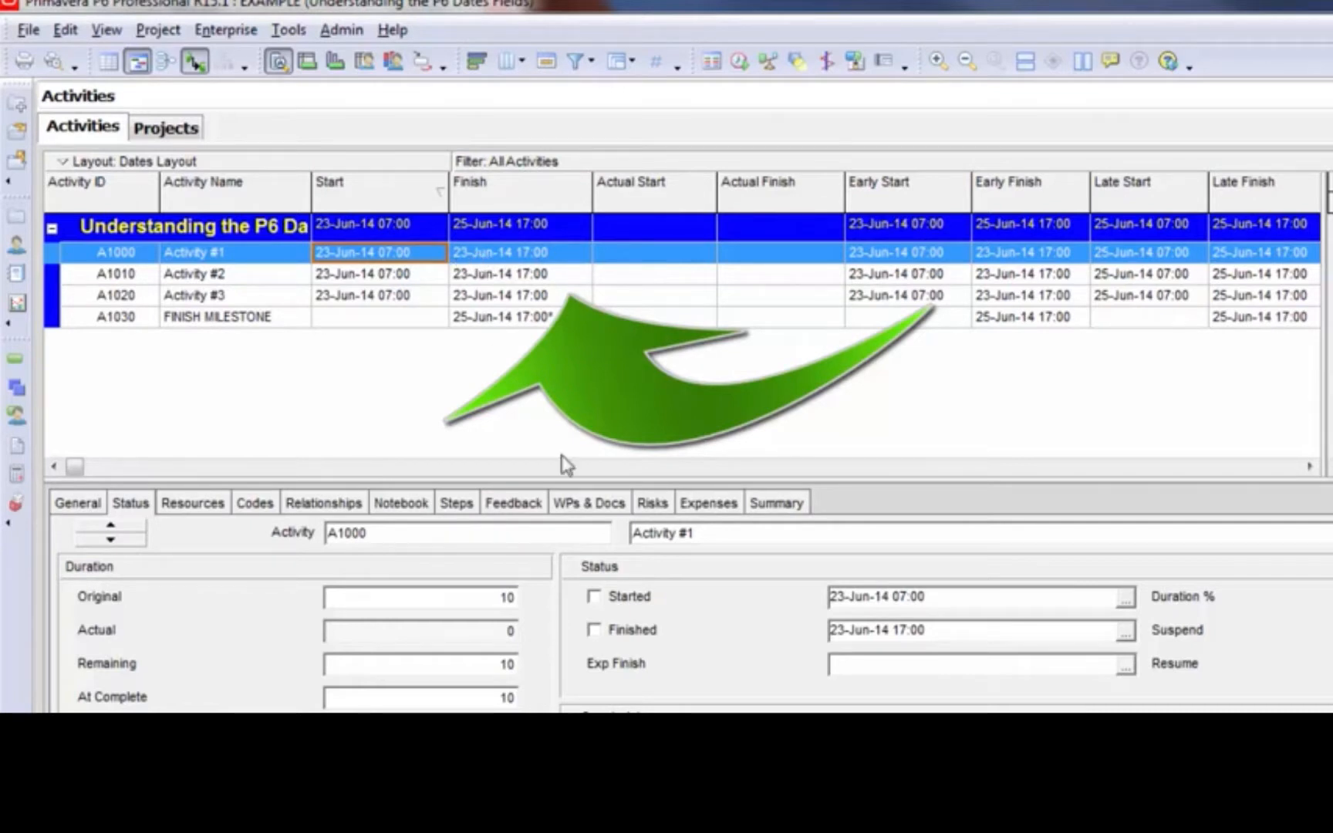
Mark Activity #1 as started on 23-Jun-14 07:00 and finished on 23-Jun-14 17:00
{"action": "left_click", "coordinate": [596, 598]}
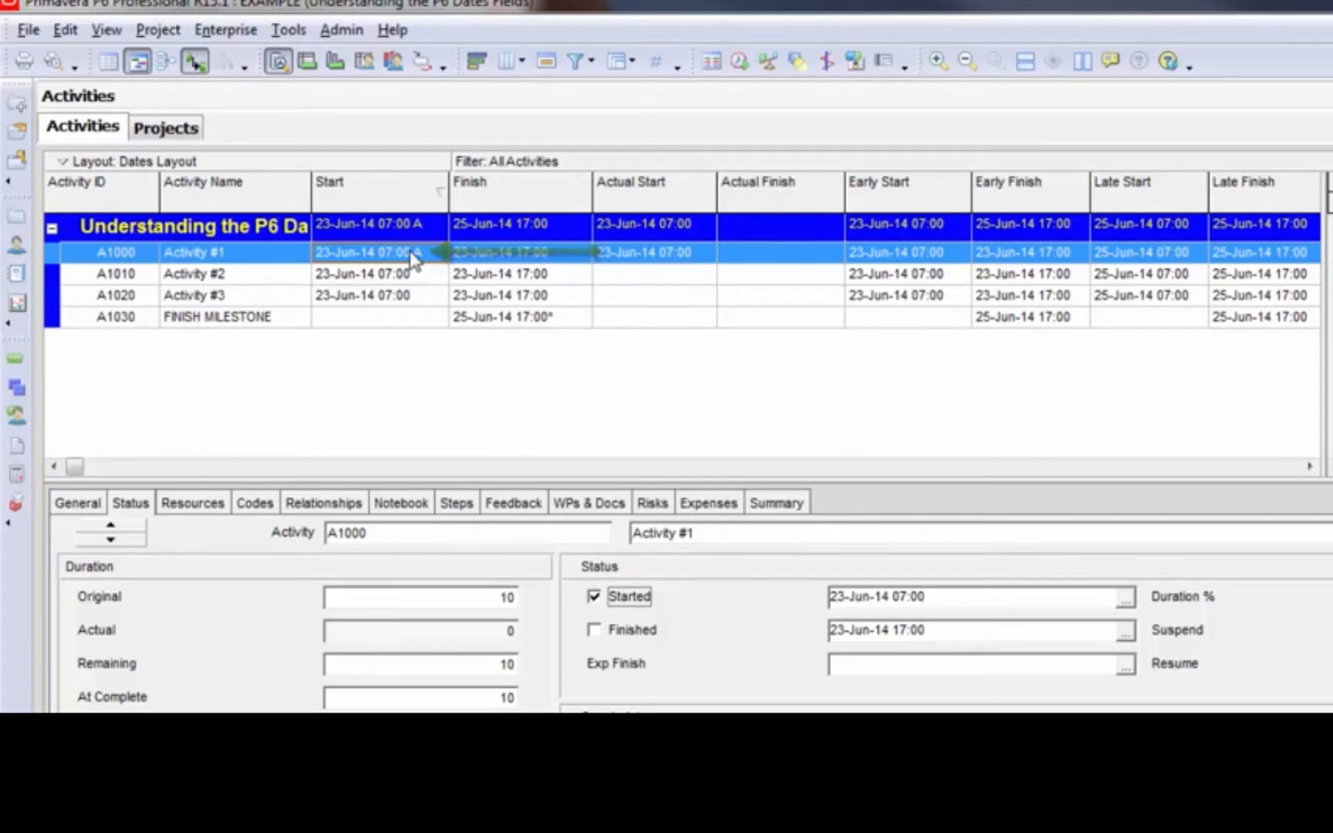
{"action": "left_click", "coordinate": [603, 634]}
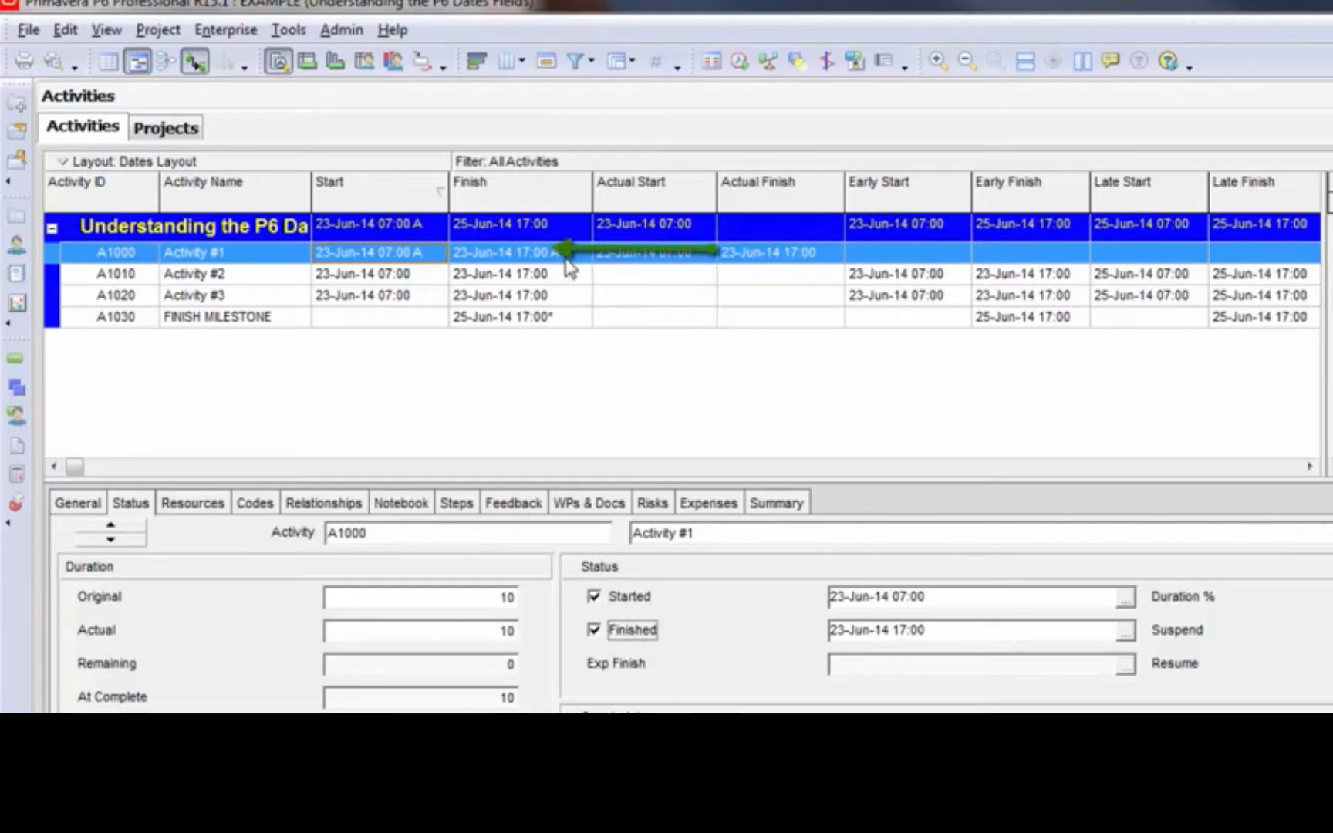
Give Activity #2 a Start On primary constraint dated 25-Jun-14 07:00
{"action": "left_click", "coordinate": [569, 271]}
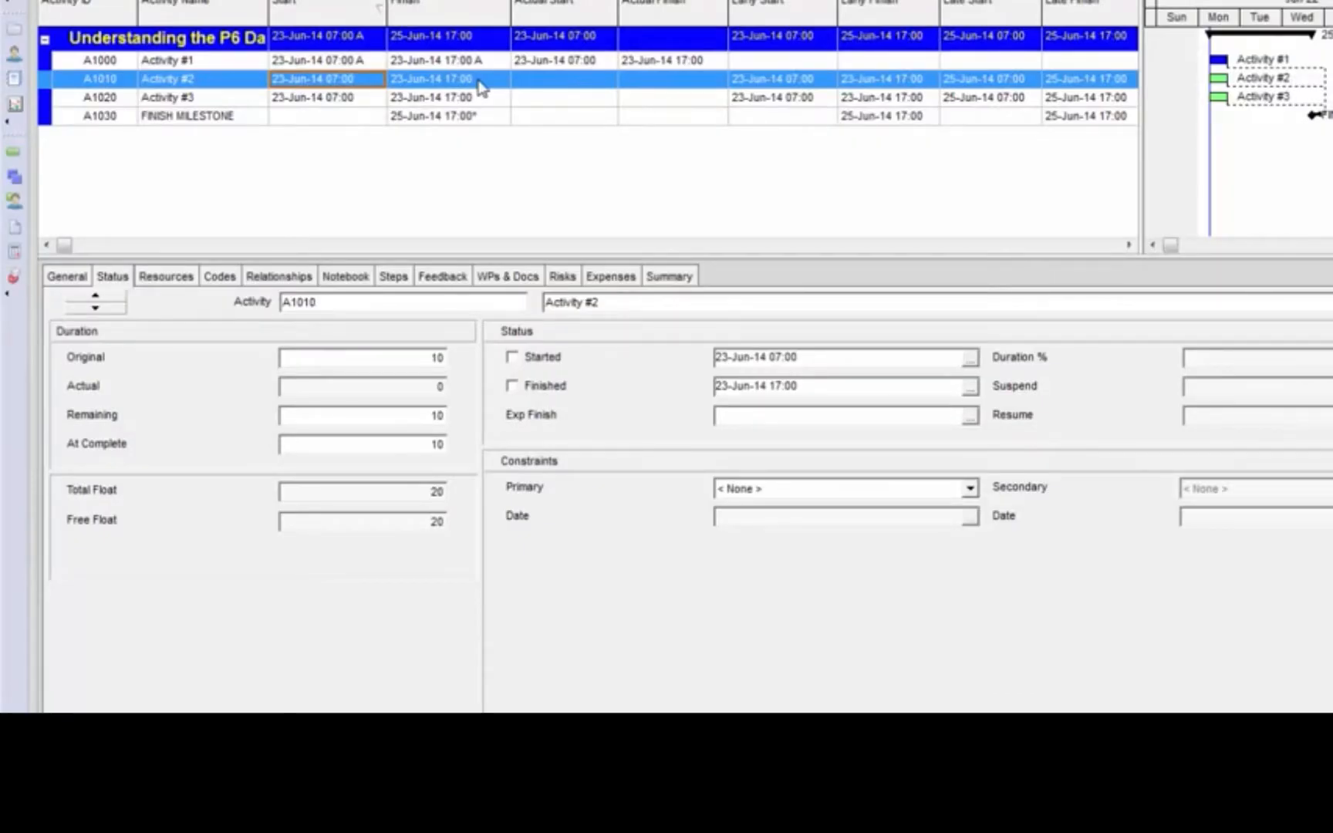
{"action": "left_click", "coordinate": [971, 489]}
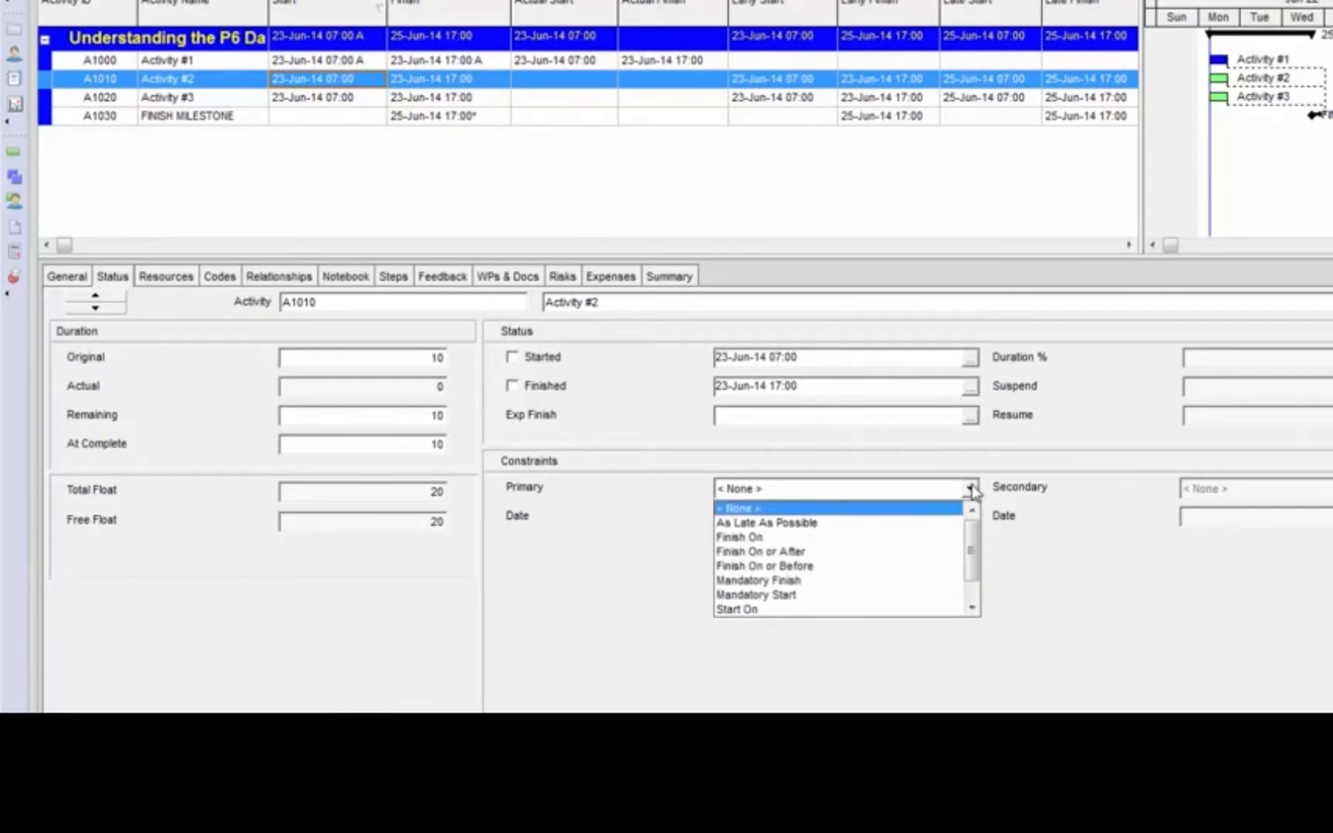
{"action": "left_click", "coordinate": [802, 609]}
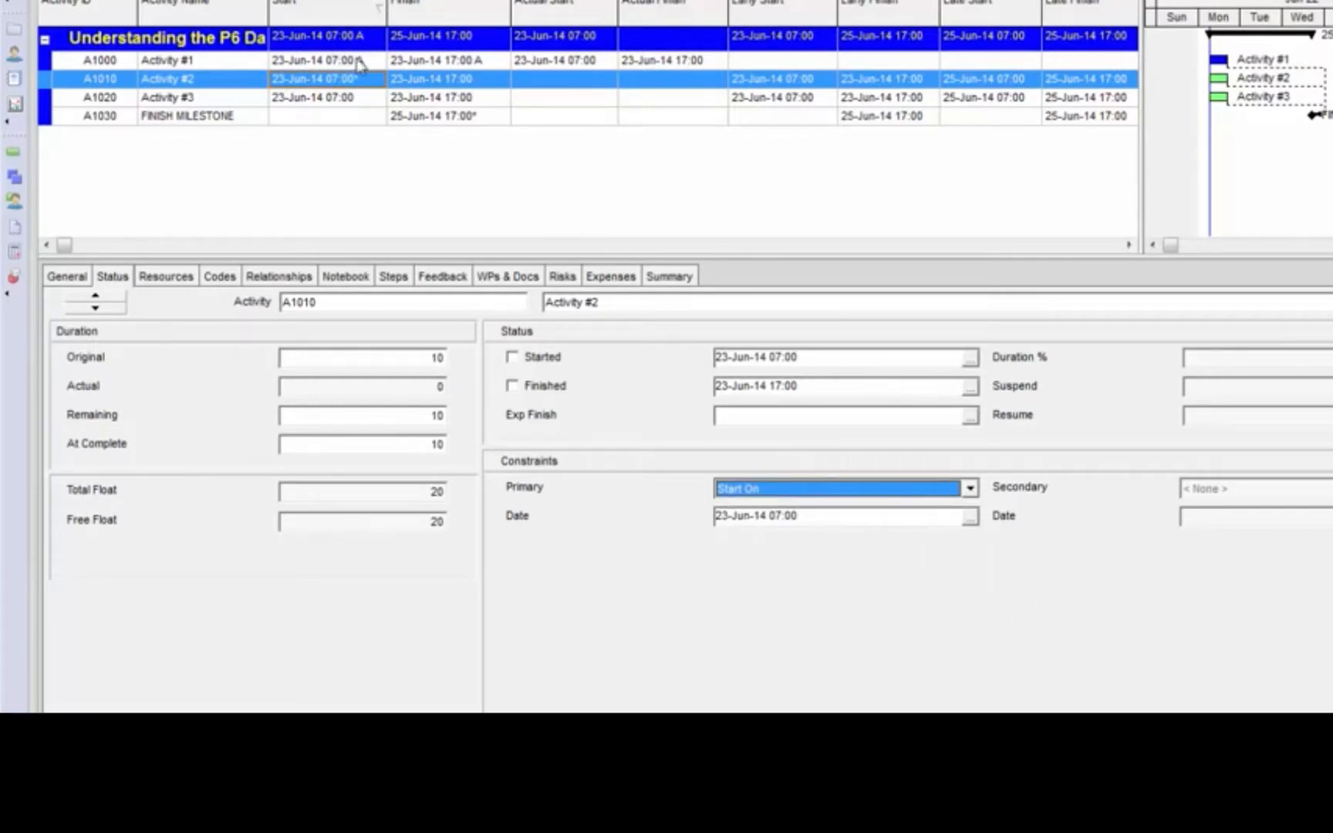
{"action": "left_click", "coordinate": [411, 83]}
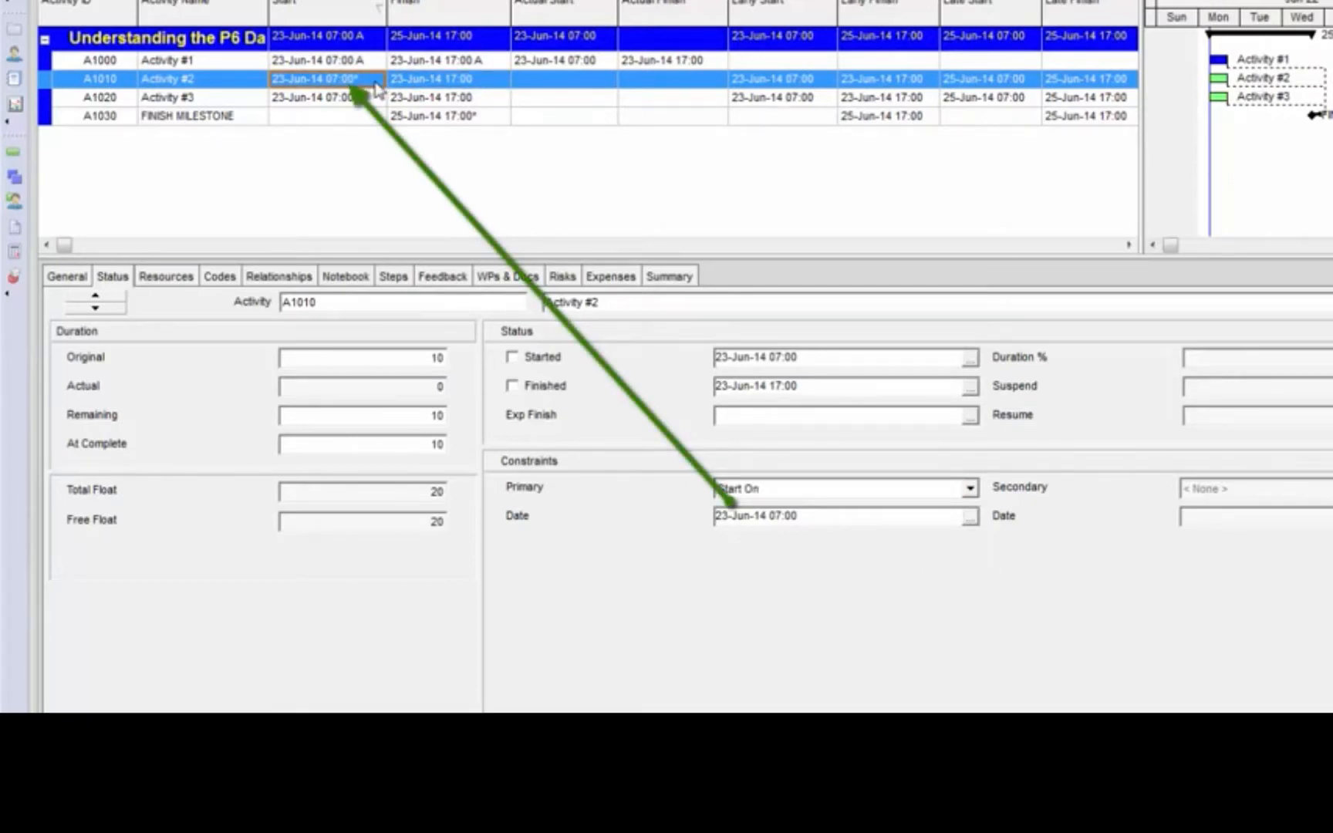
{"action": "left_click", "coordinate": [970, 517]}
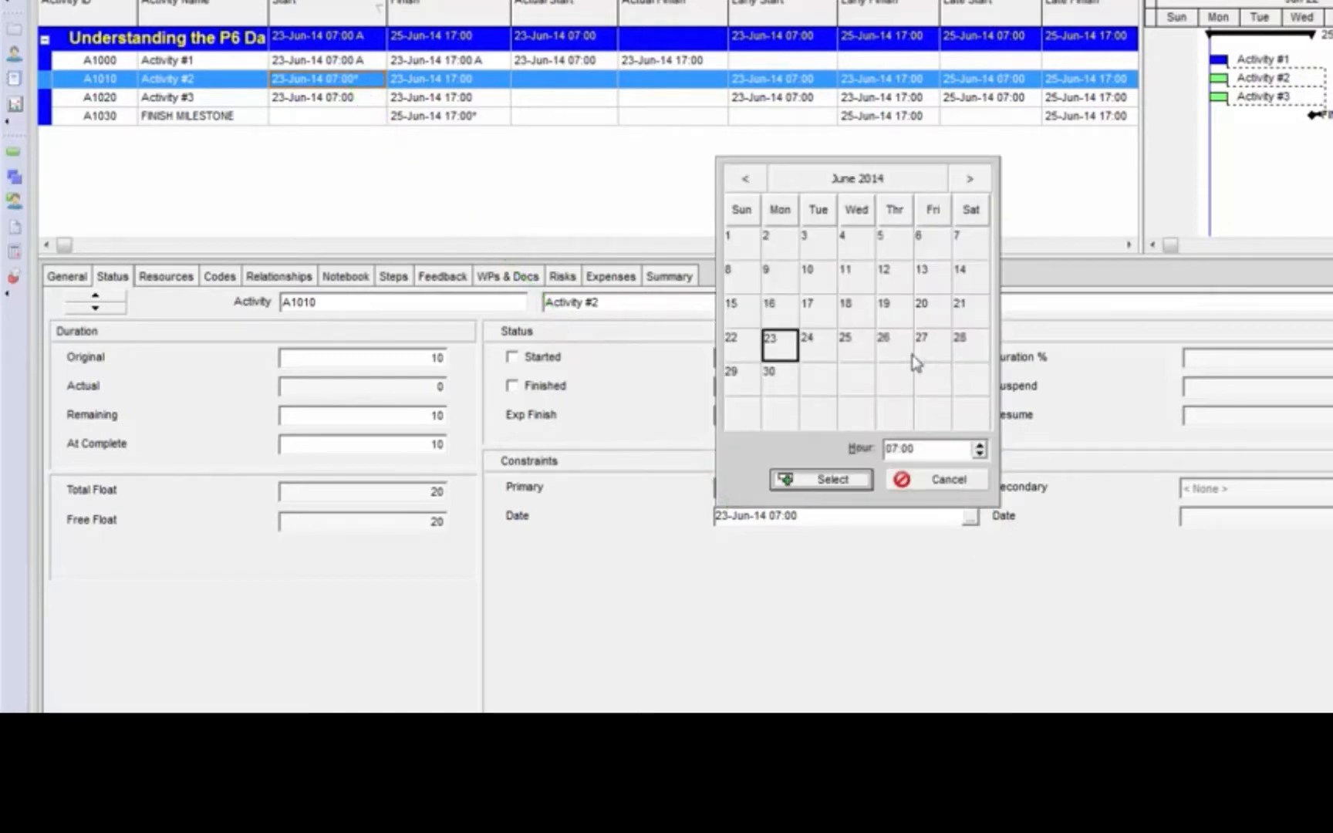
{"action": "left_click", "coordinate": [858, 348]}
{"action": "left_click", "coordinate": [853, 479]}
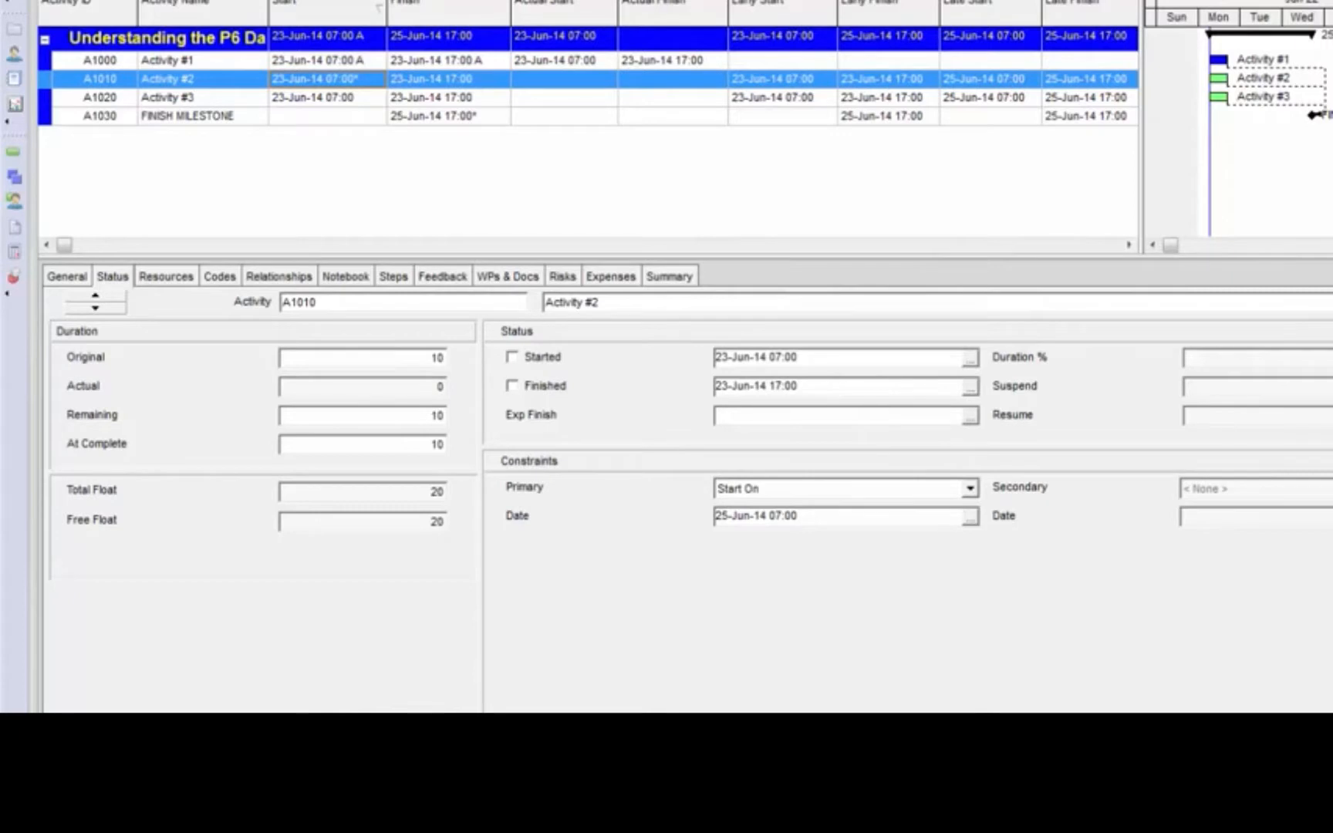
Schedule the project and compare Activity #2's Start with its constraint date
{"action": "key", "text": "F9"}
{"action": "left_click", "coordinate": [1169, 318]}
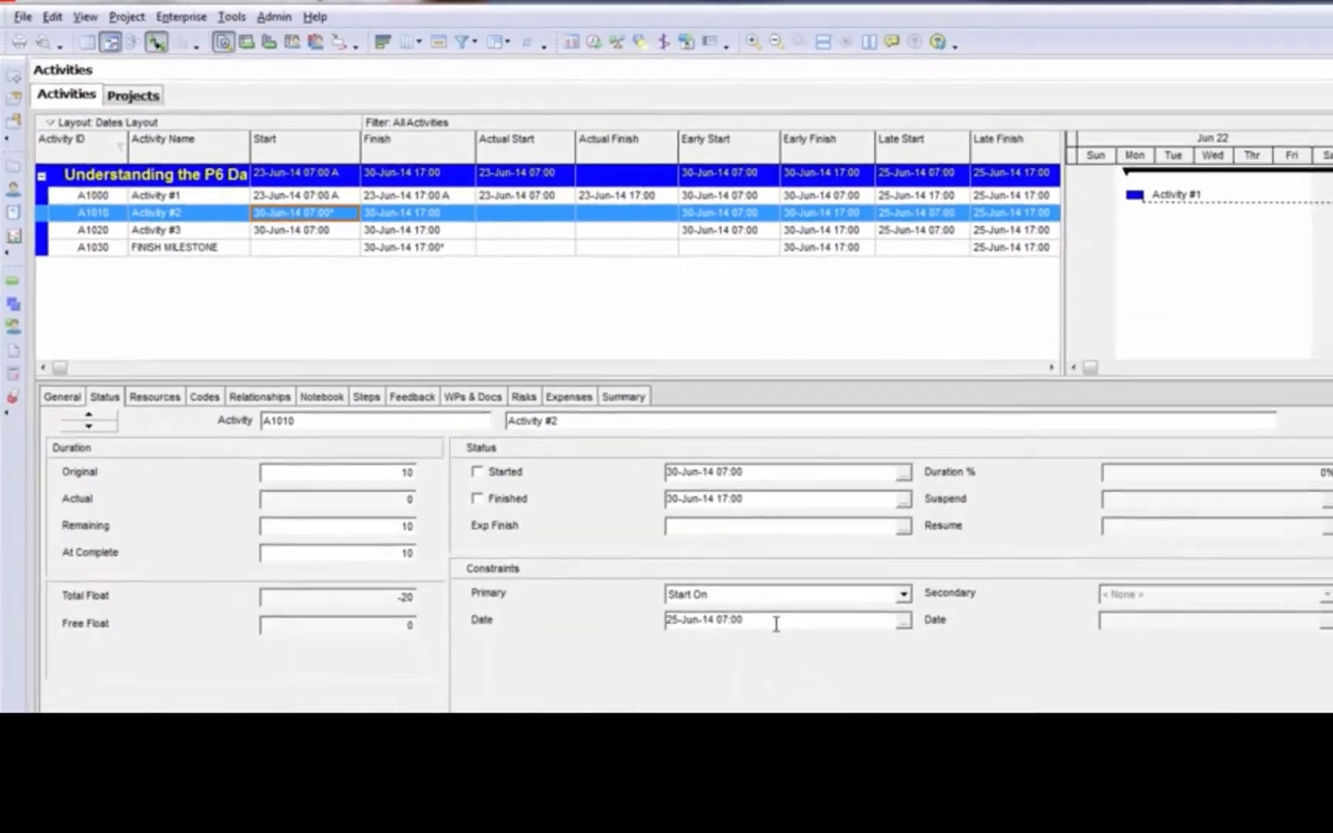
{"action": "left_click_drag", "start_coordinate": [776, 624], "coordinate": [635, 617]}
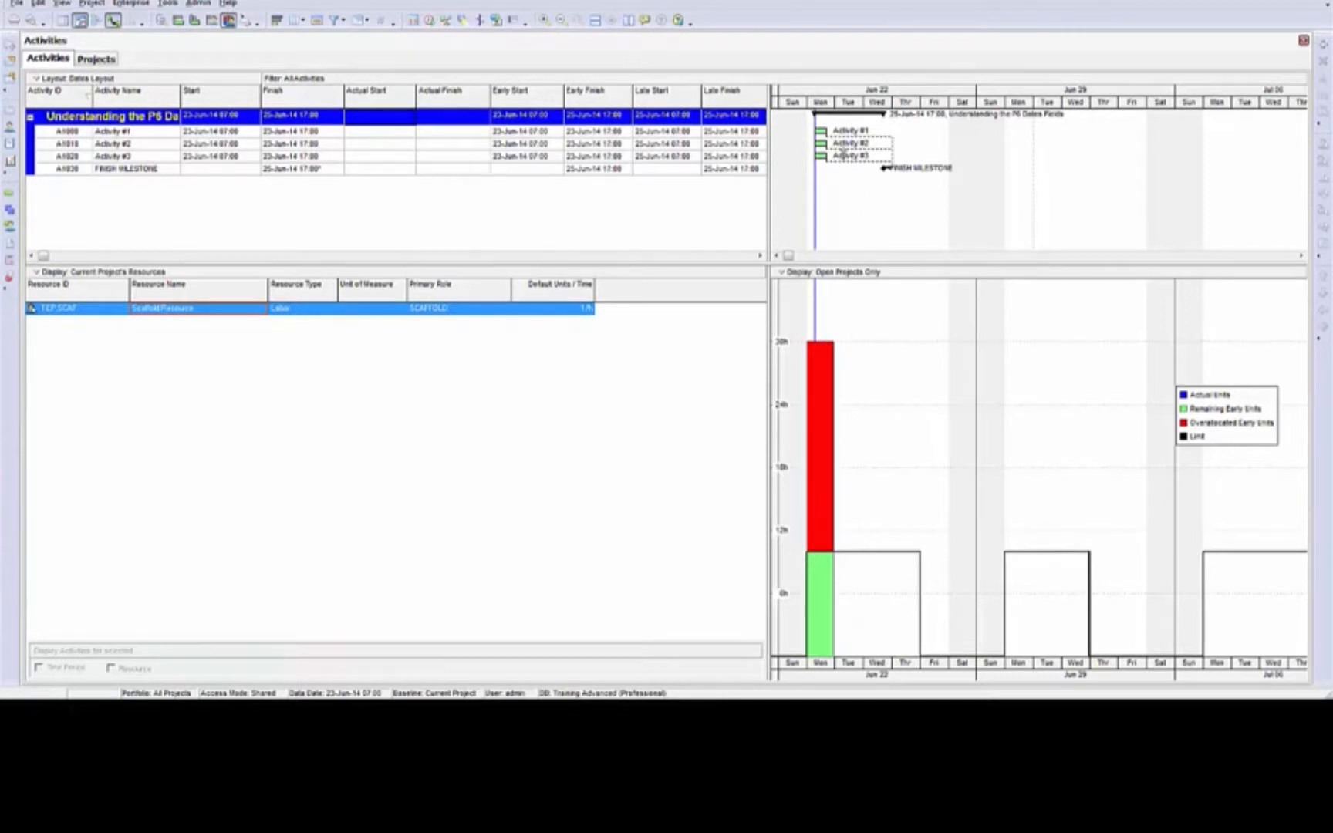
Level all resources only within activity Total Float, preserving the scheduled early and late dates
{"action": "left_click", "coordinate": [334, 132]}
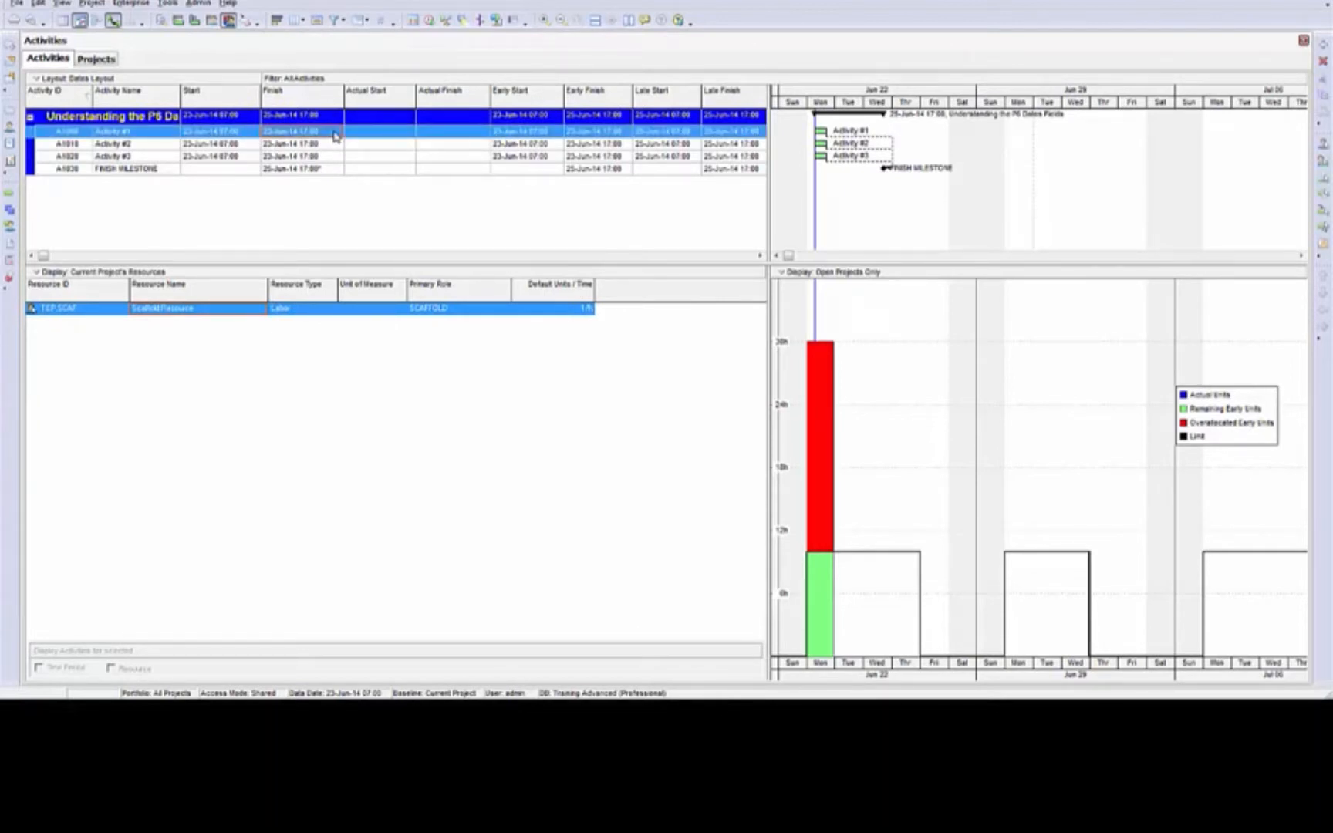
{"action": "left_click", "coordinate": [431, 21]}
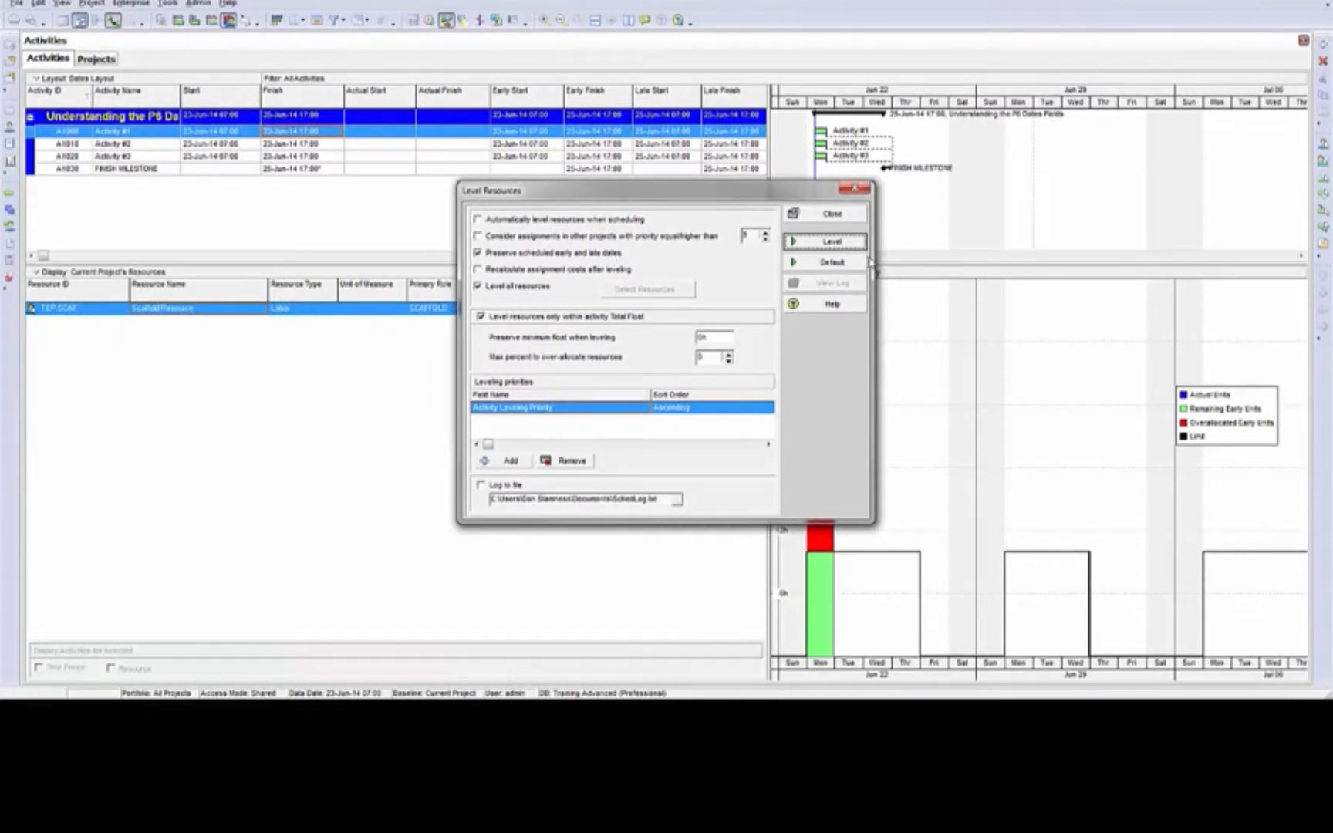
{"action": "left_click", "coordinate": [843, 243]}
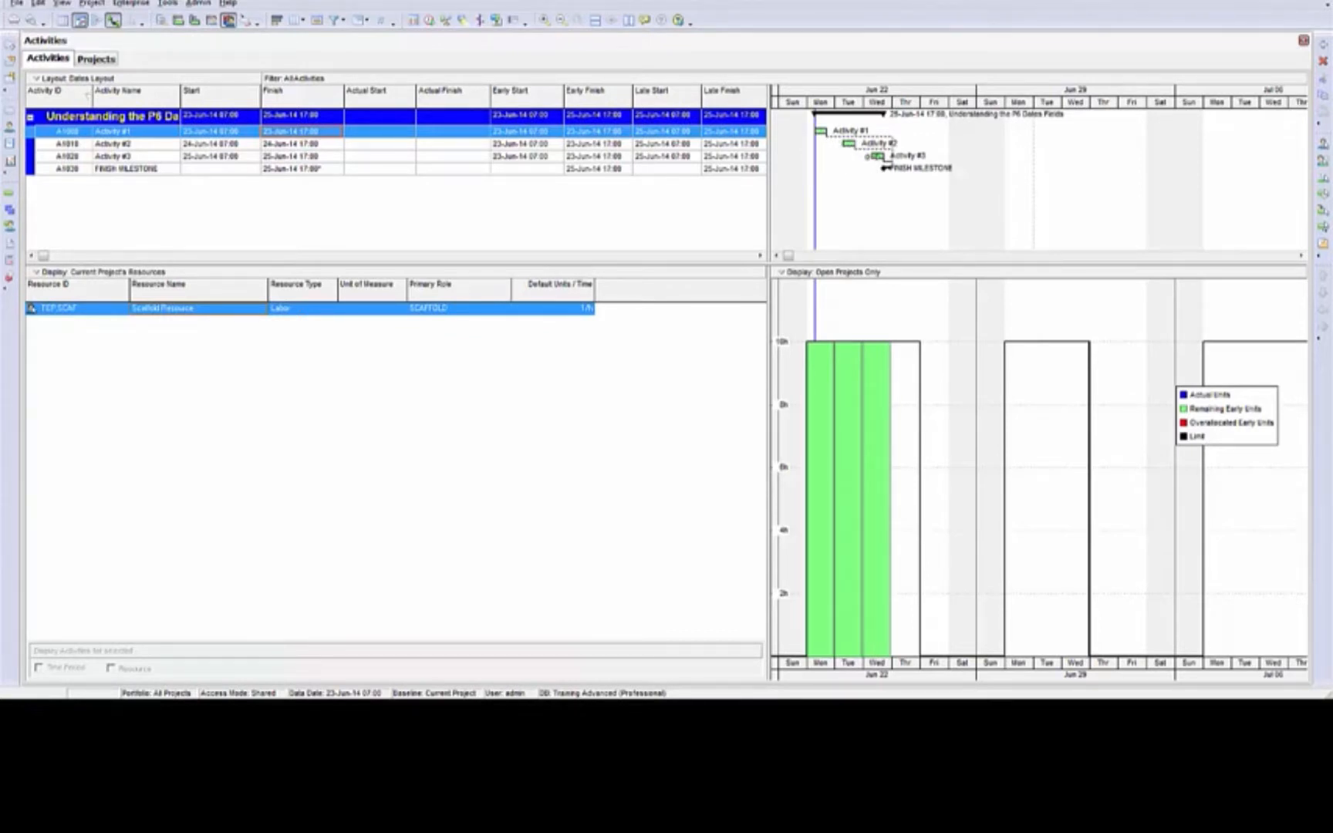
Compare the Start and Finish dates of Activity #1, Activity #2 and Activity #3 with their early dates
{"action": "left_click", "coordinate": [211, 134]}
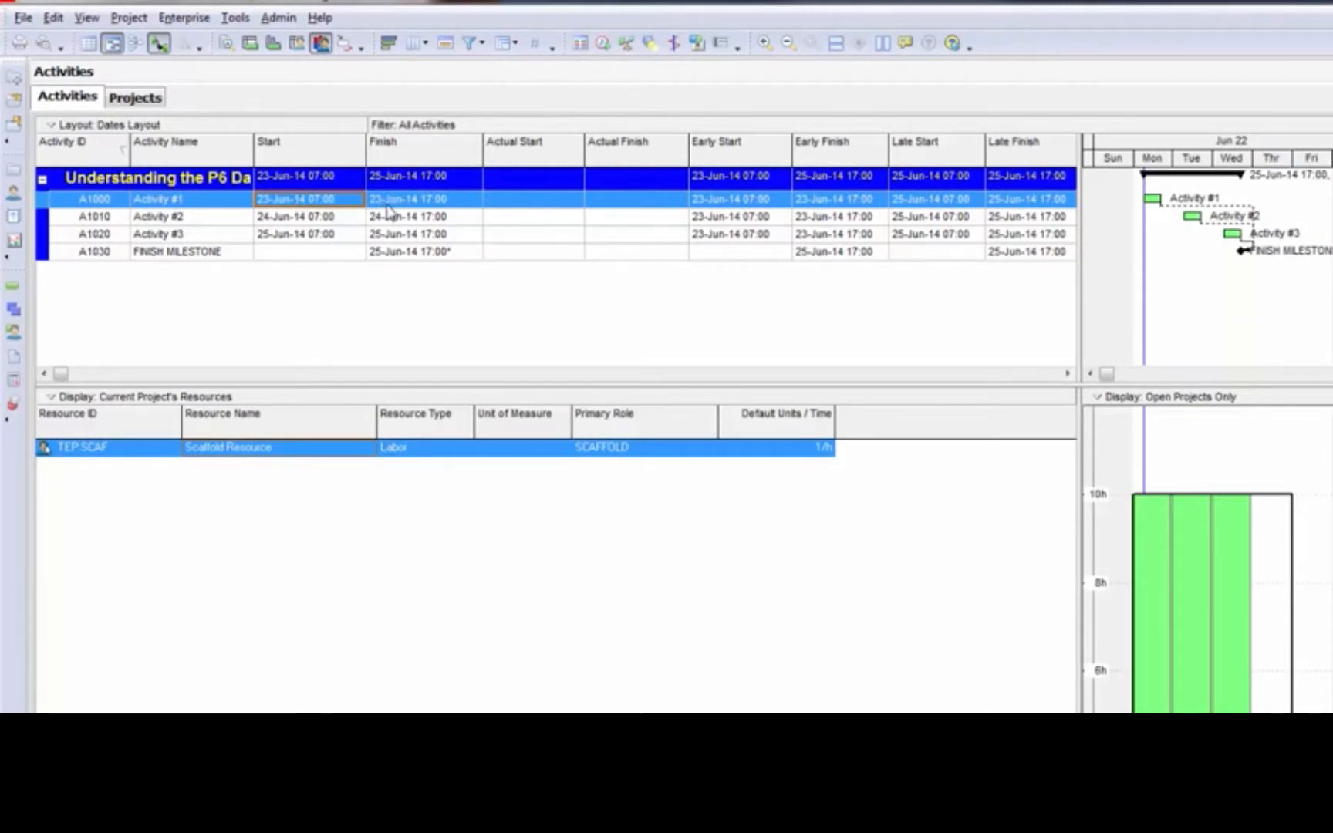
{"action": "left_click", "coordinate": [341, 219]}
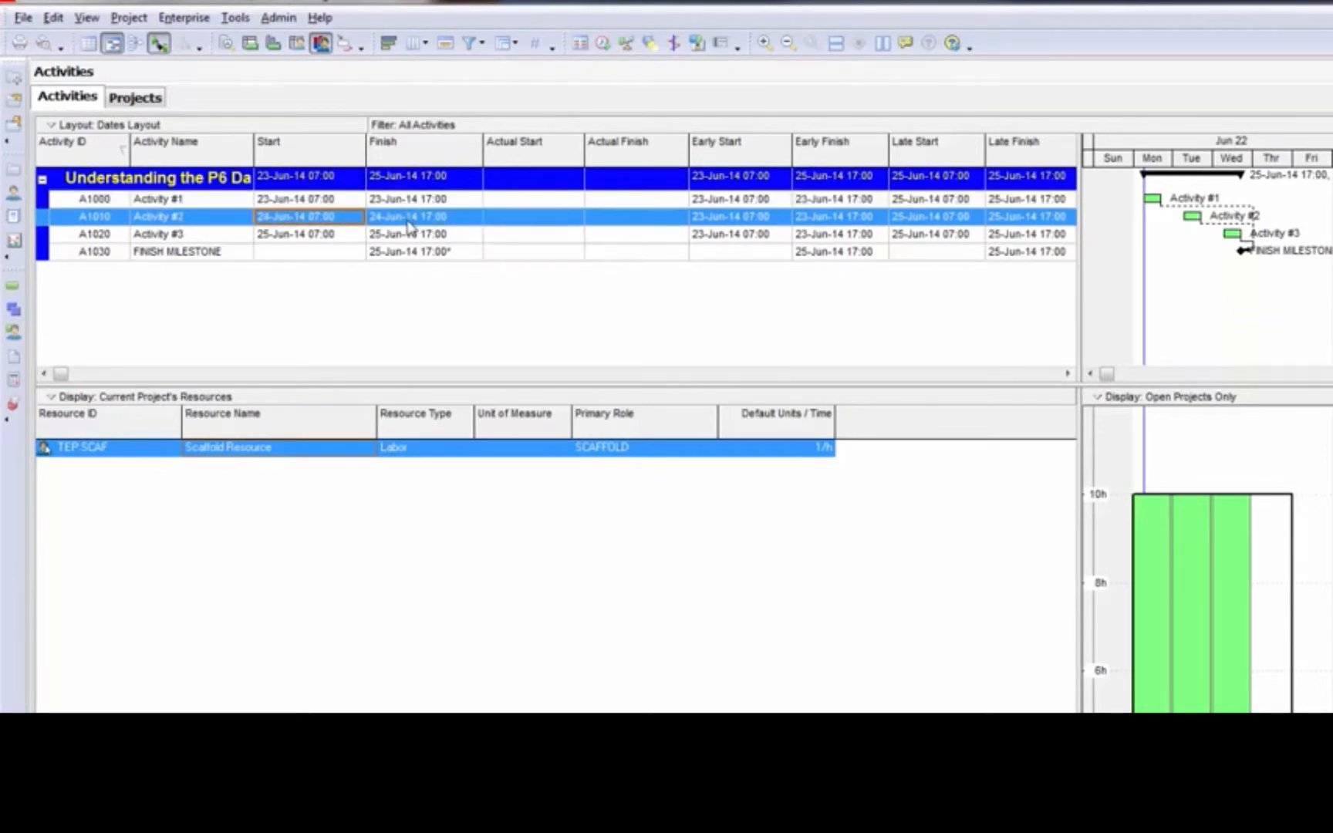
{"action": "left_click", "coordinate": [336, 236]}
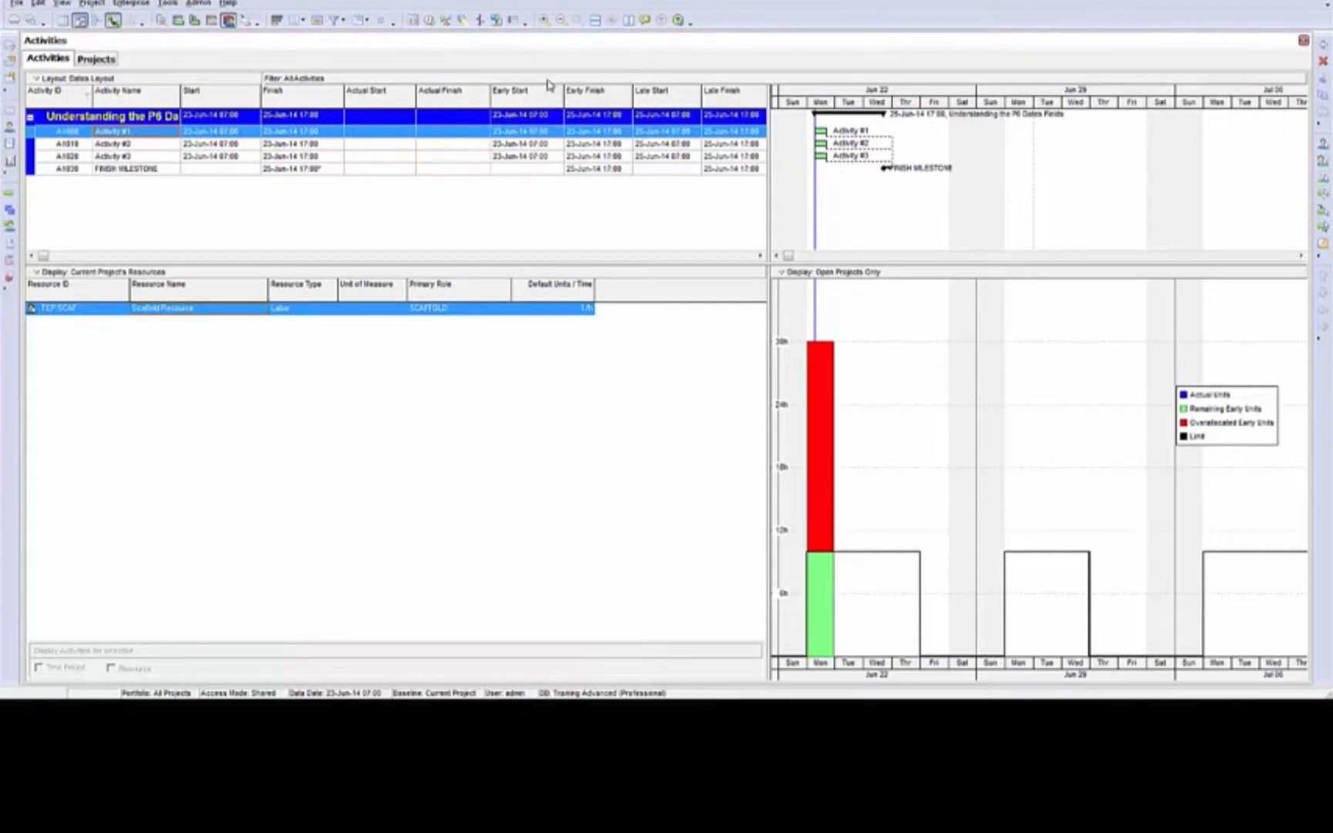
Level all resources without the Total Float limit and without preserving the scheduled early and late dates
{"action": "left_click", "coordinate": [445, 20]}
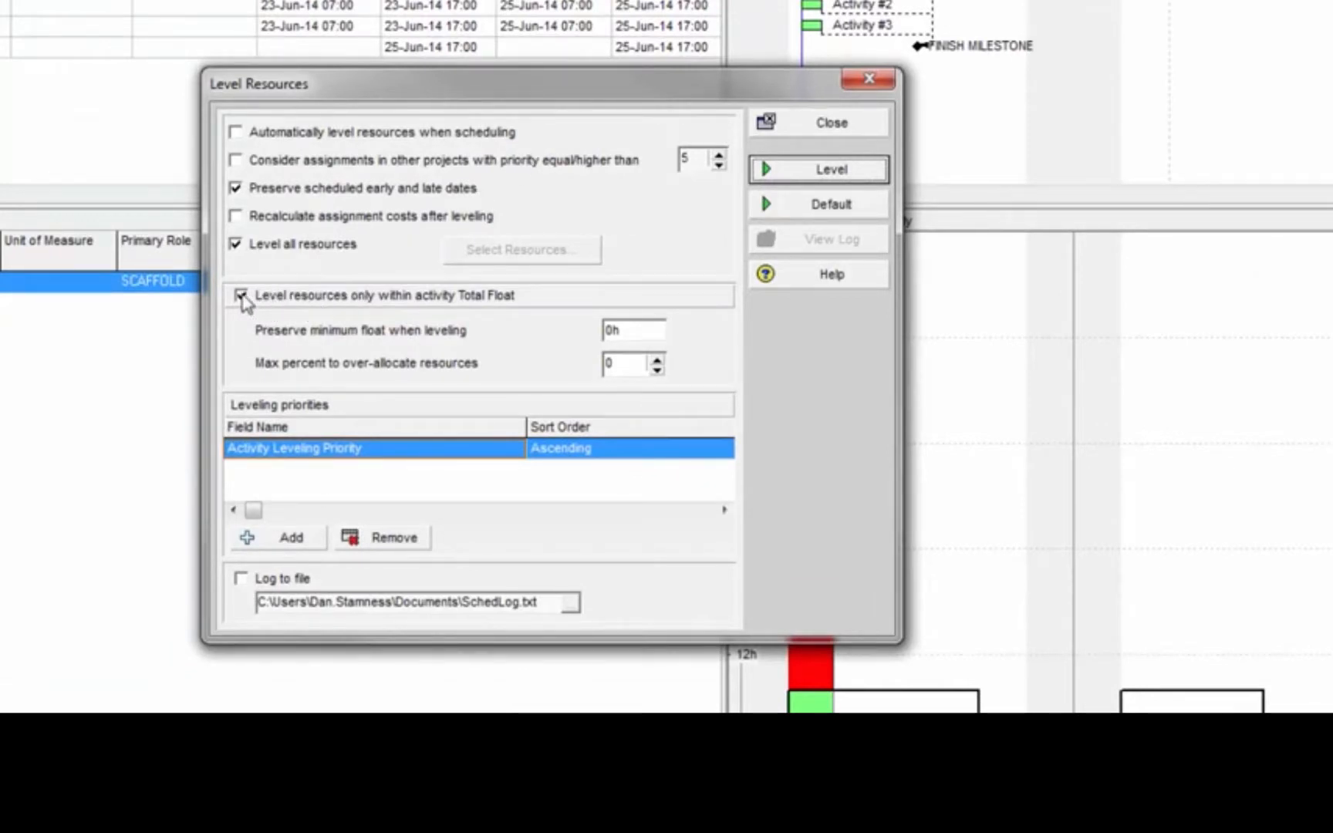
{"action": "left_click", "coordinate": [241, 295]}
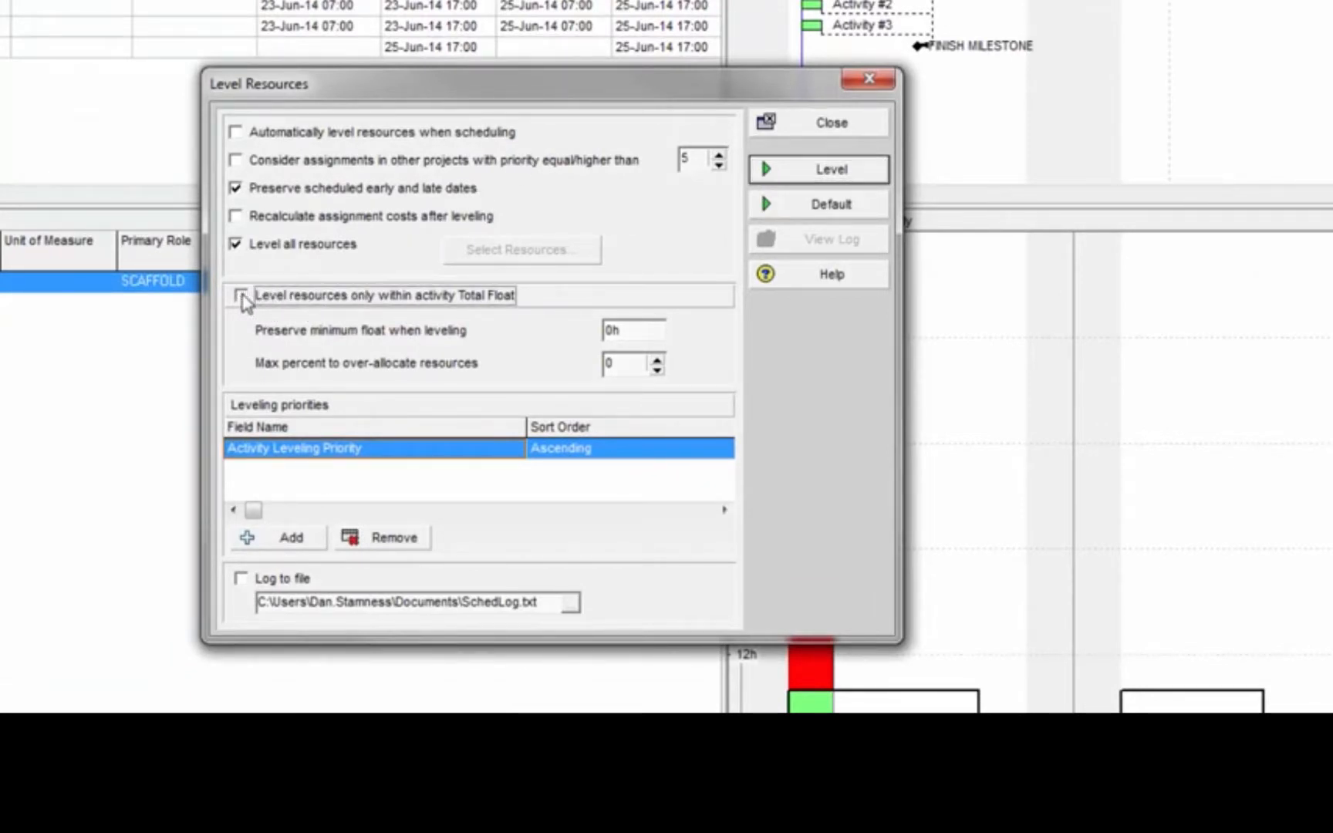
{"action": "left_click", "coordinate": [237, 189]}
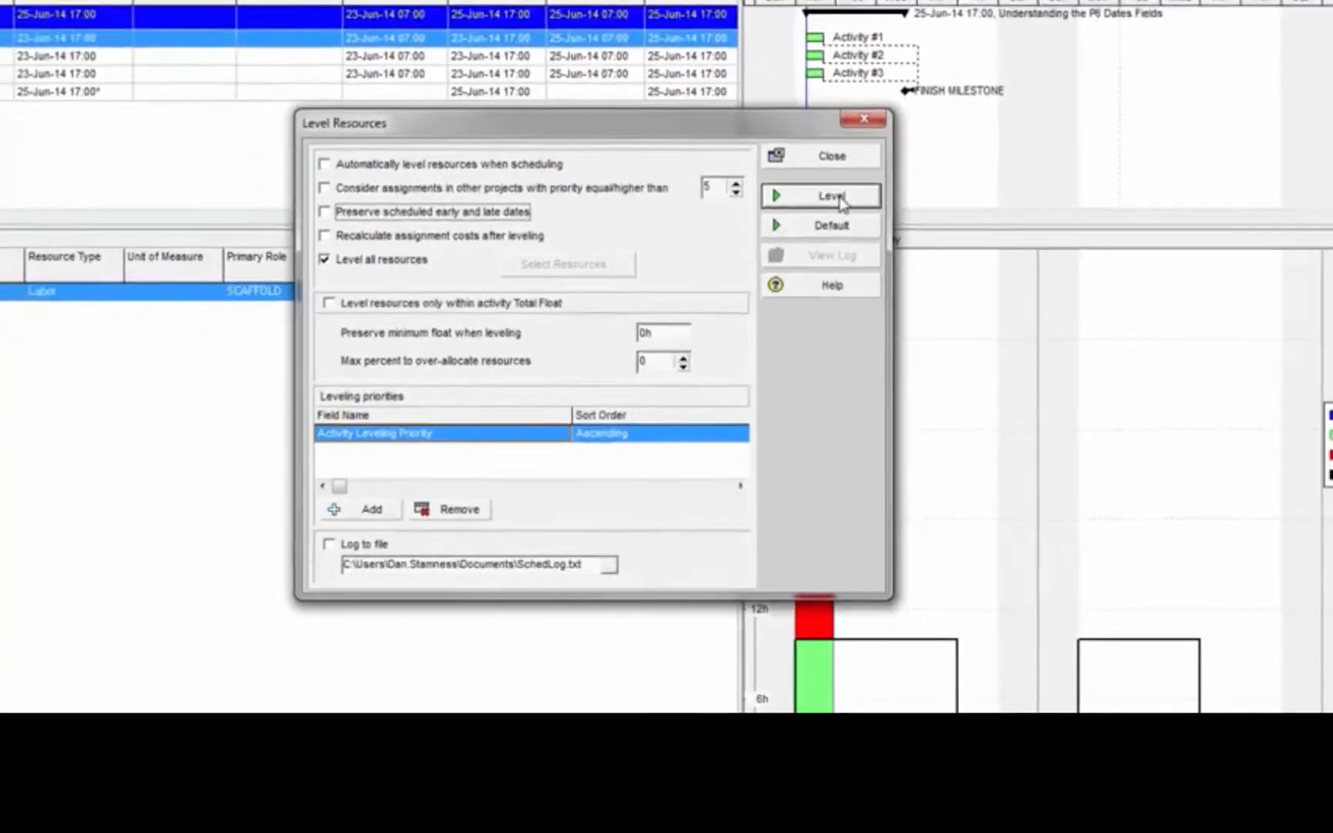
{"action": "left_click", "coordinate": [832, 196]}
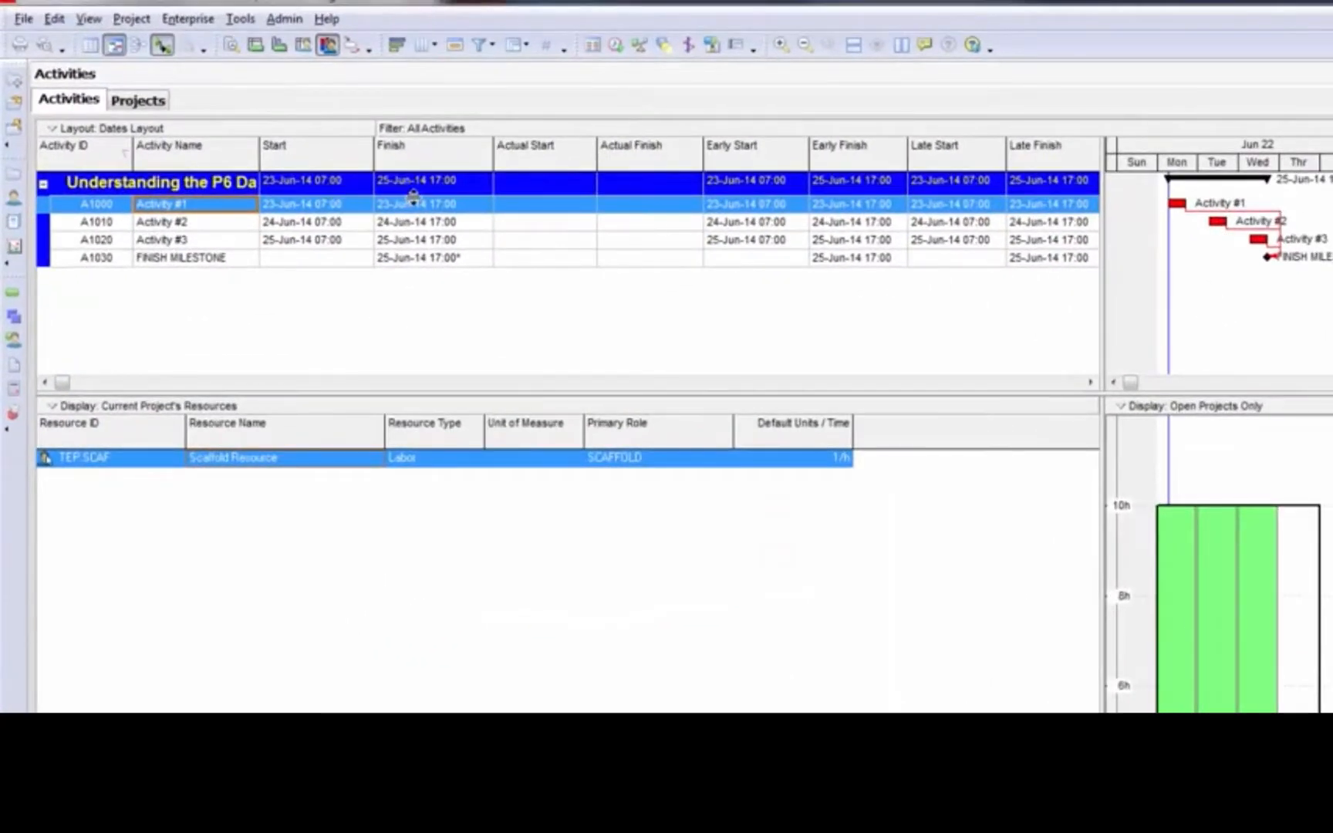
Examine the Early Start and Early Finish of Activity #1 and the Early Start of Activity #2
{"action": "left_click", "coordinate": [766, 210]}
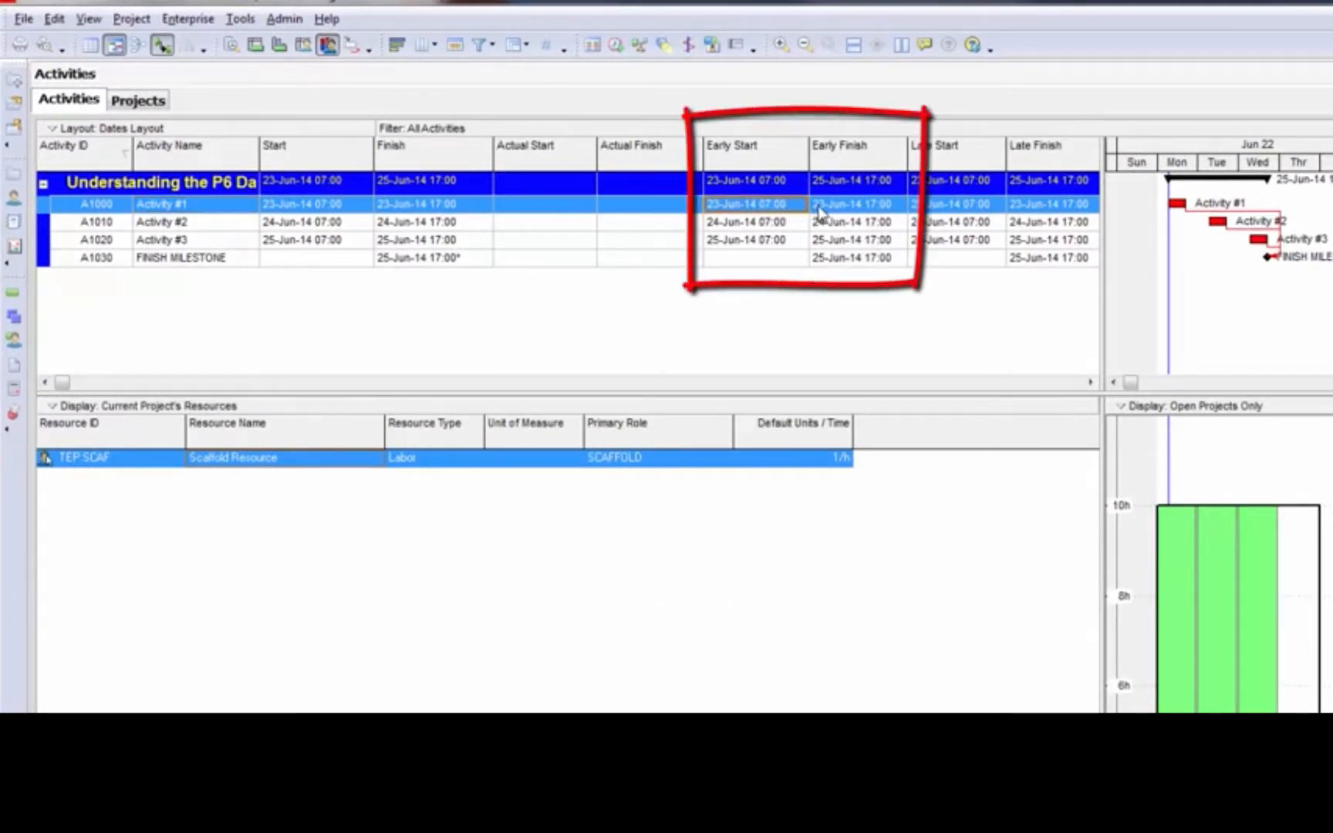
{"action": "left_click", "coordinate": [820, 210]}
{"action": "left_click", "coordinate": [775, 224]}
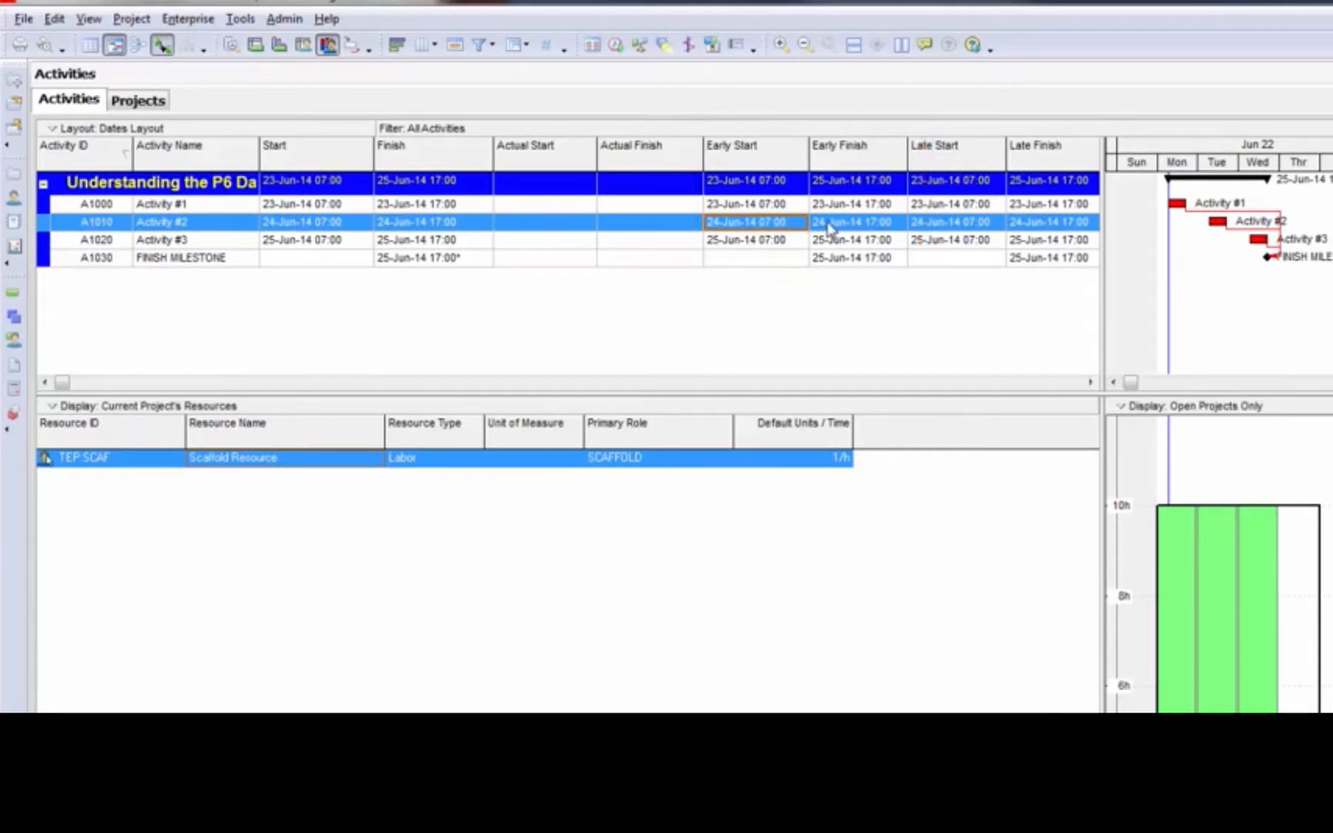
Level all resources while preserving the scheduled early and late dates, without the Total Float limit
{"action": "left_click", "coordinate": [639, 45]}
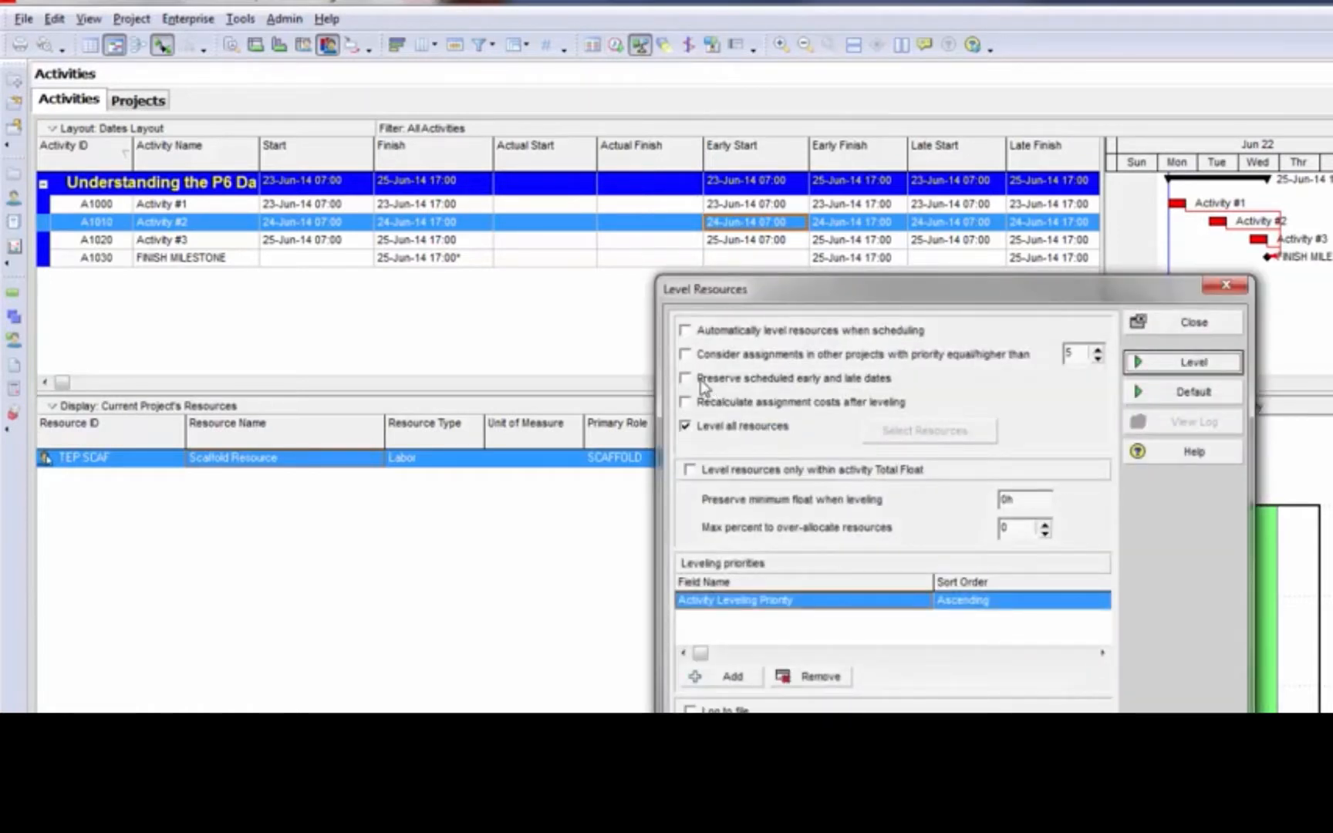
{"action": "left_click", "coordinate": [702, 382]}
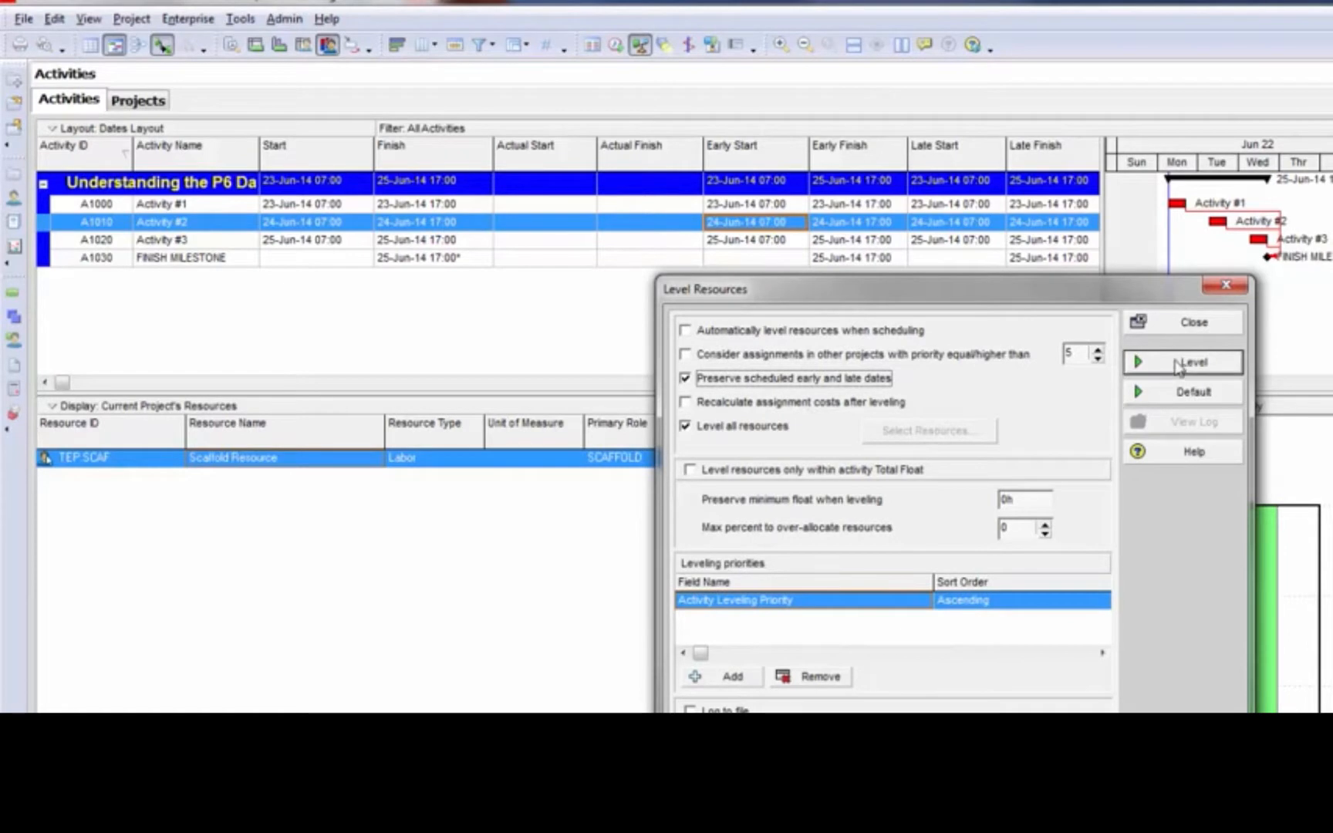
{"action": "left_click", "coordinate": [1149, 361]}
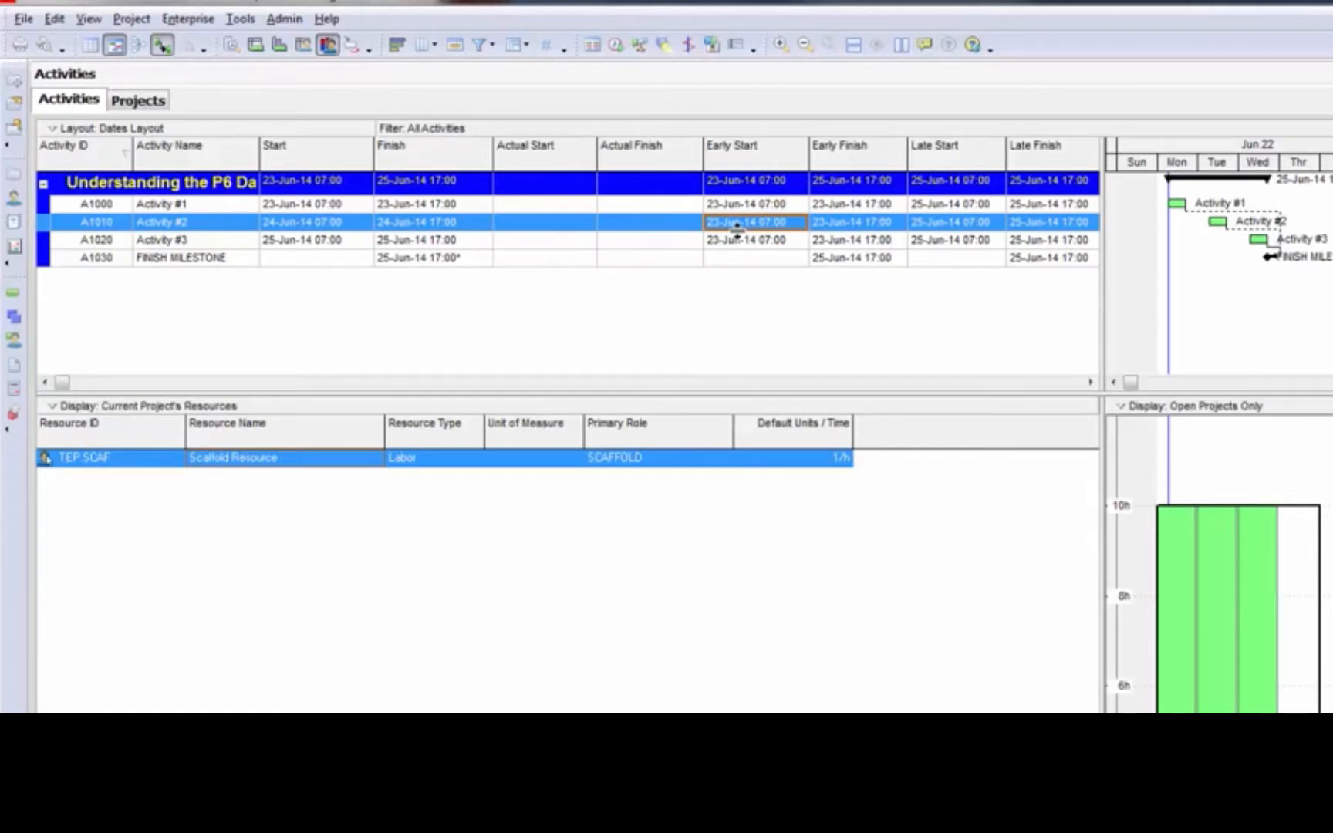
Check the Start and Finish dates of Activity #1 after leveling
{"action": "left_click", "coordinate": [292, 206]}
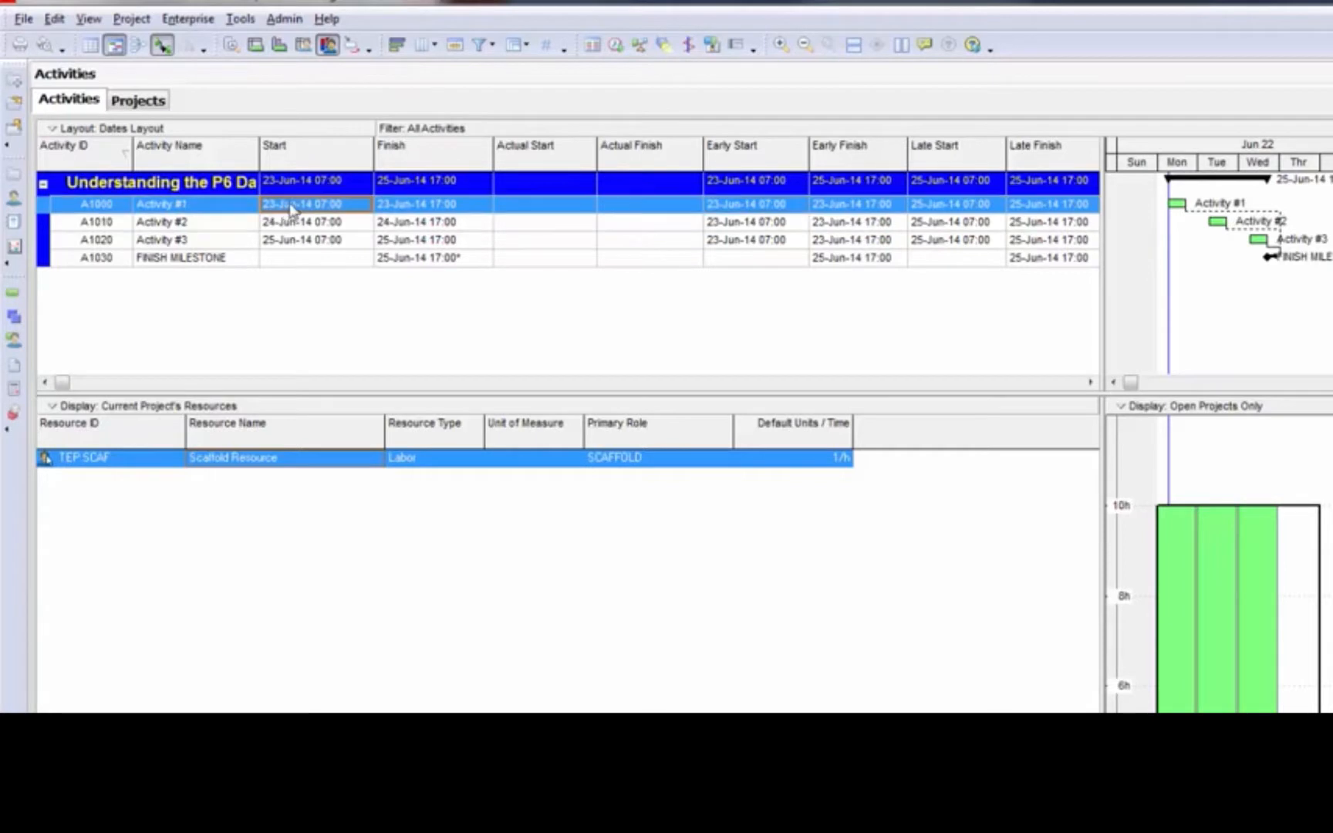
{"action": "left_click", "coordinate": [427, 212]}
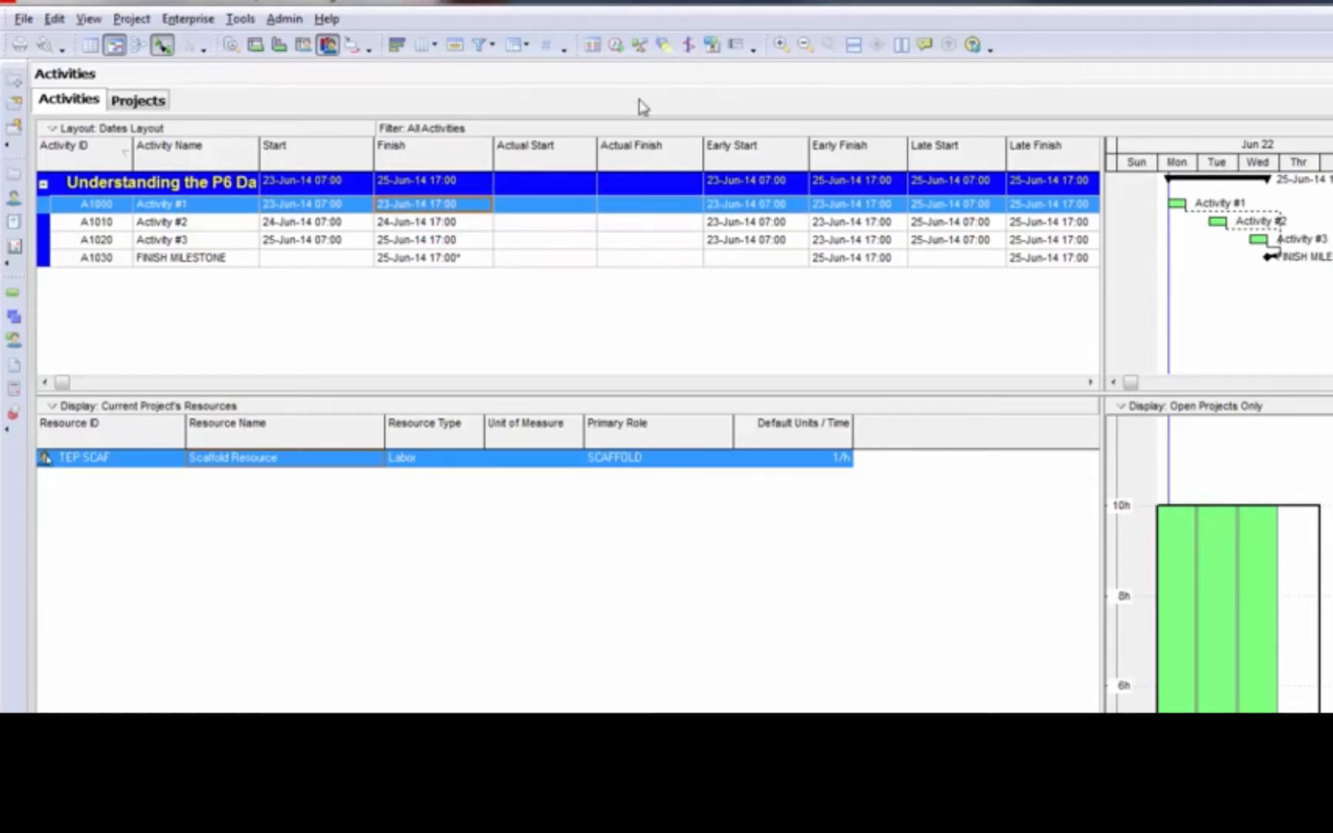
{"action": "left_click", "coordinate": [640, 44]}
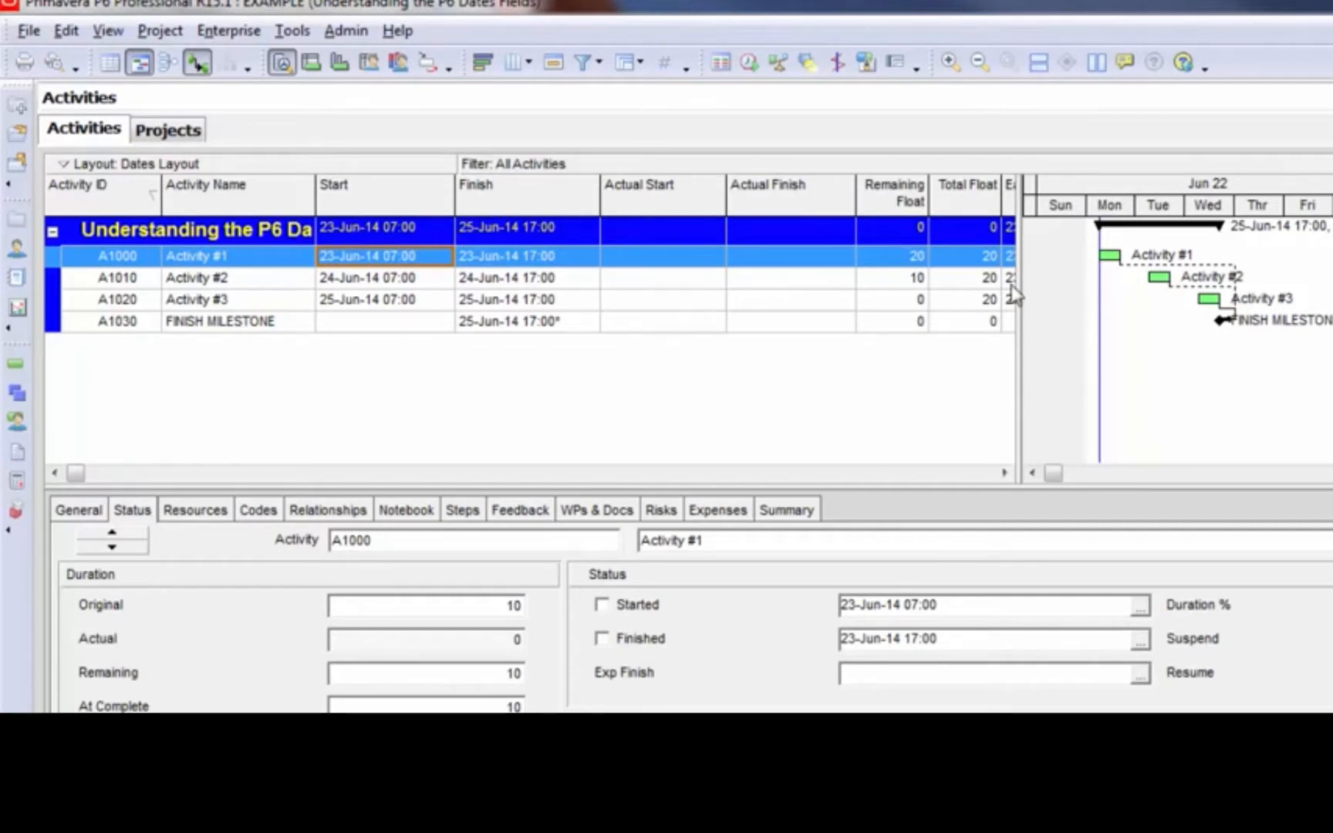
Compare the Remaining Float of Activity #1, Activity #2 and Activity #3 with their leveled Start dates
{"action": "left_click", "coordinate": [981, 262]}
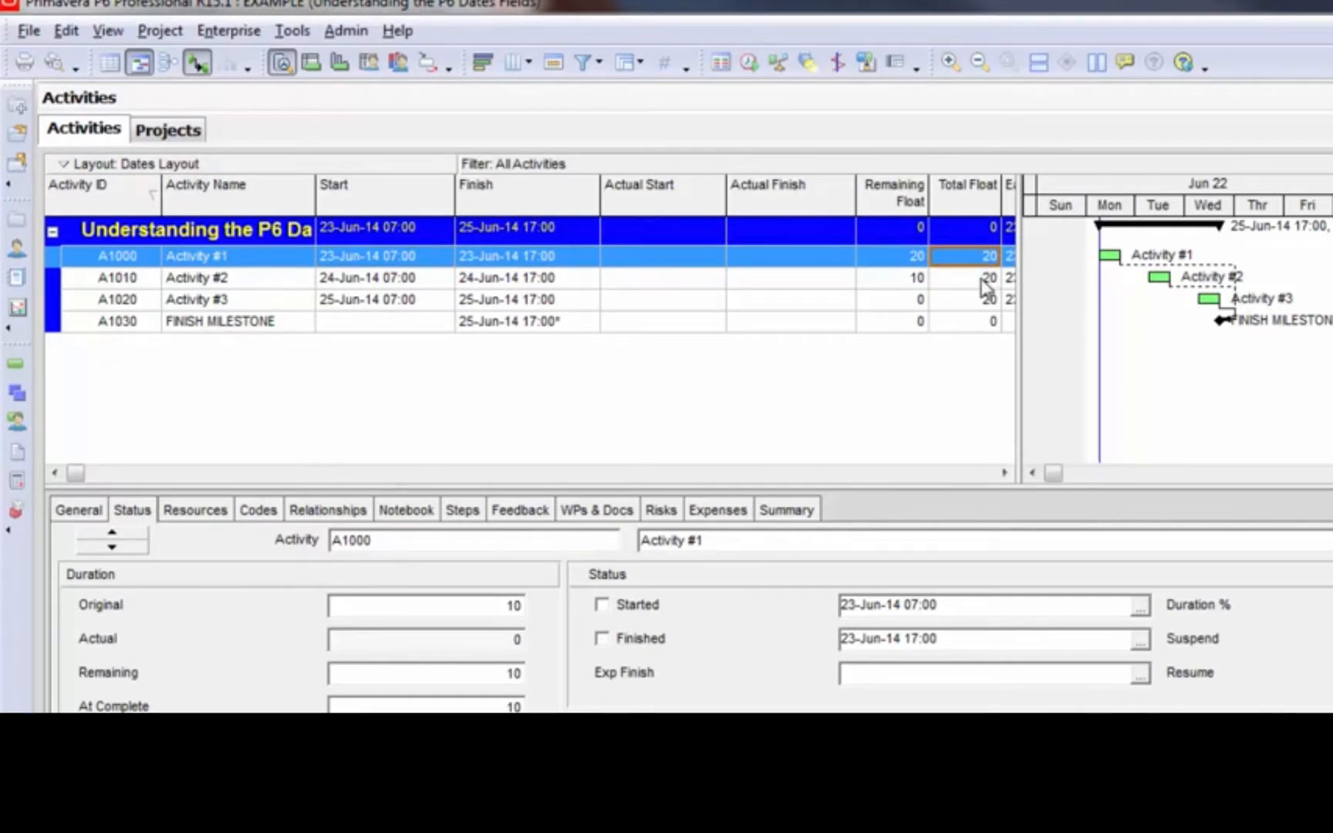
{"action": "left_click", "coordinate": [893, 256]}
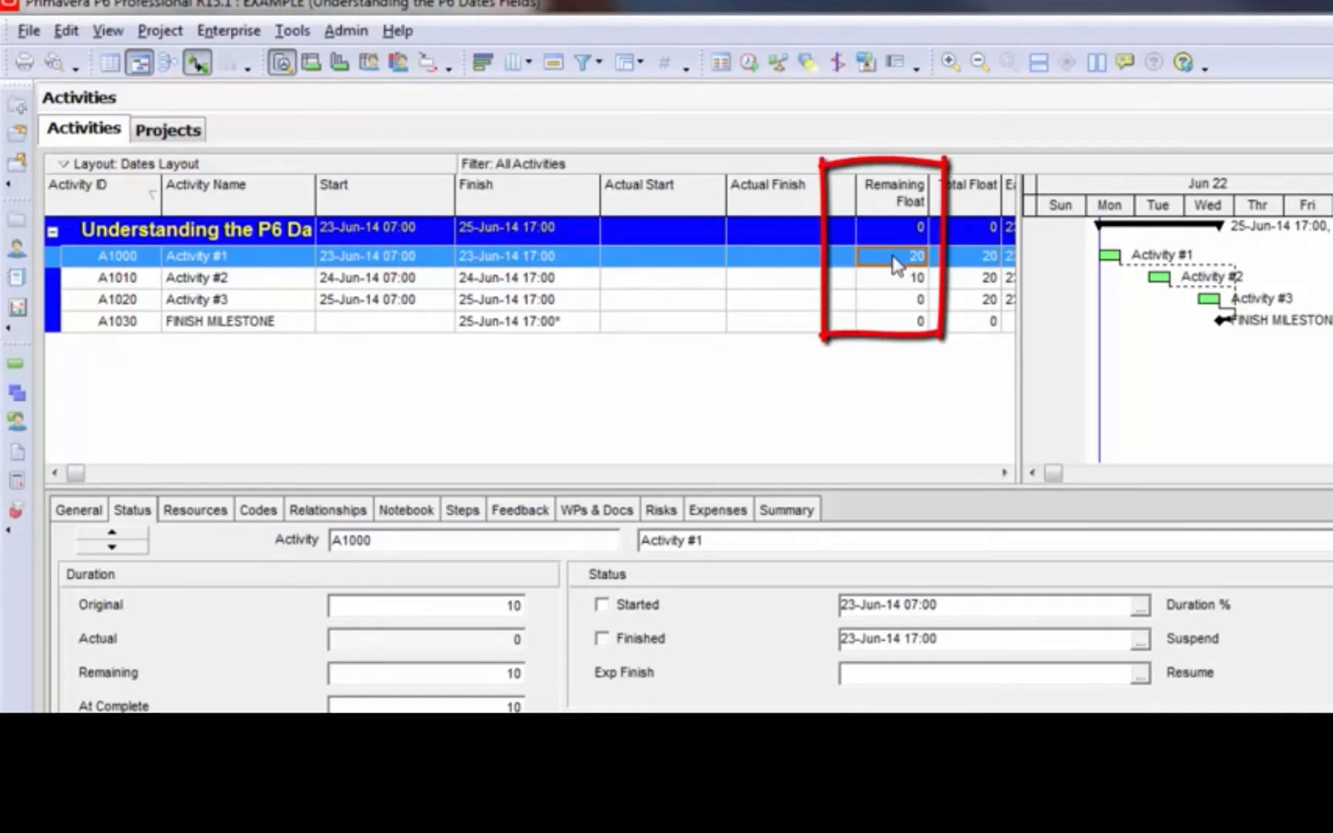
{"action": "left_click", "coordinate": [392, 262]}
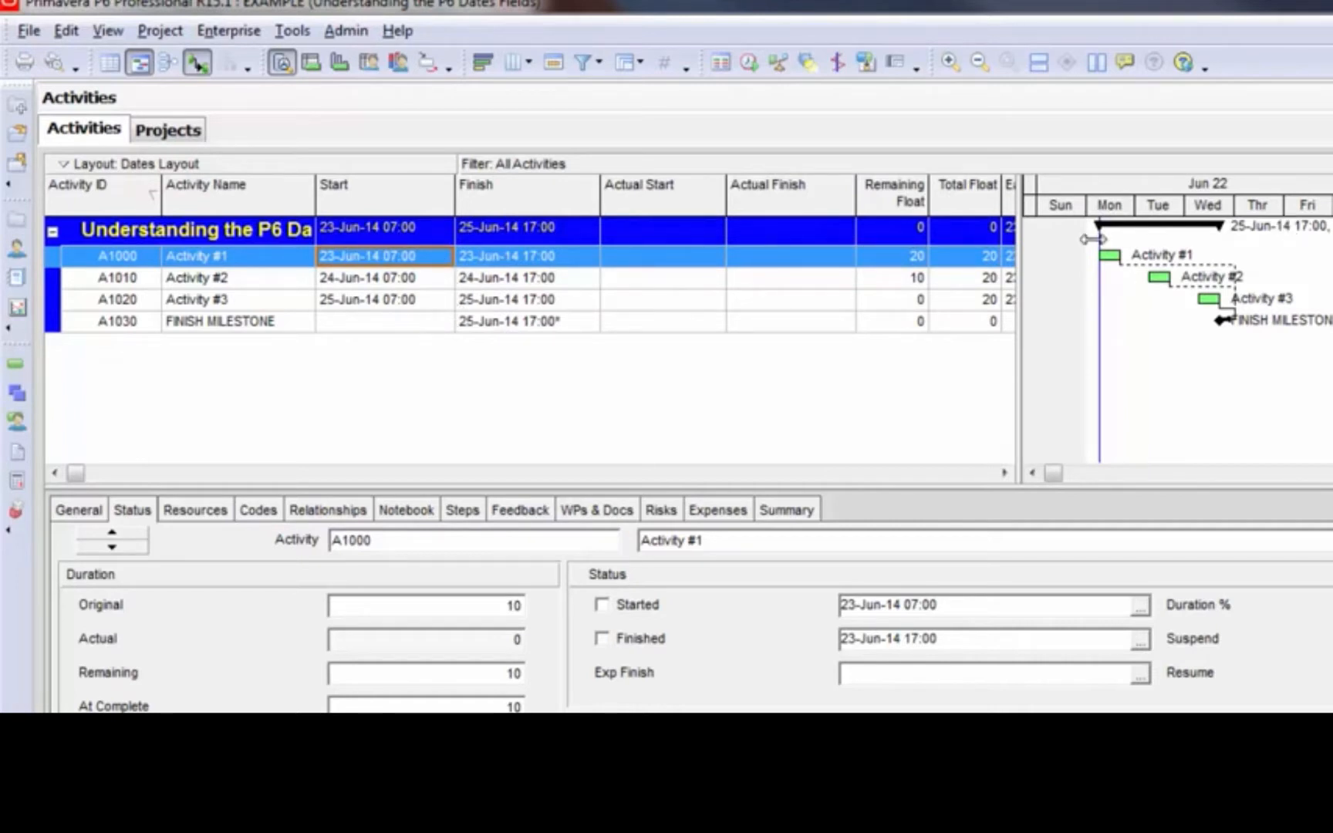
{"action": "left_click", "coordinate": [899, 262]}
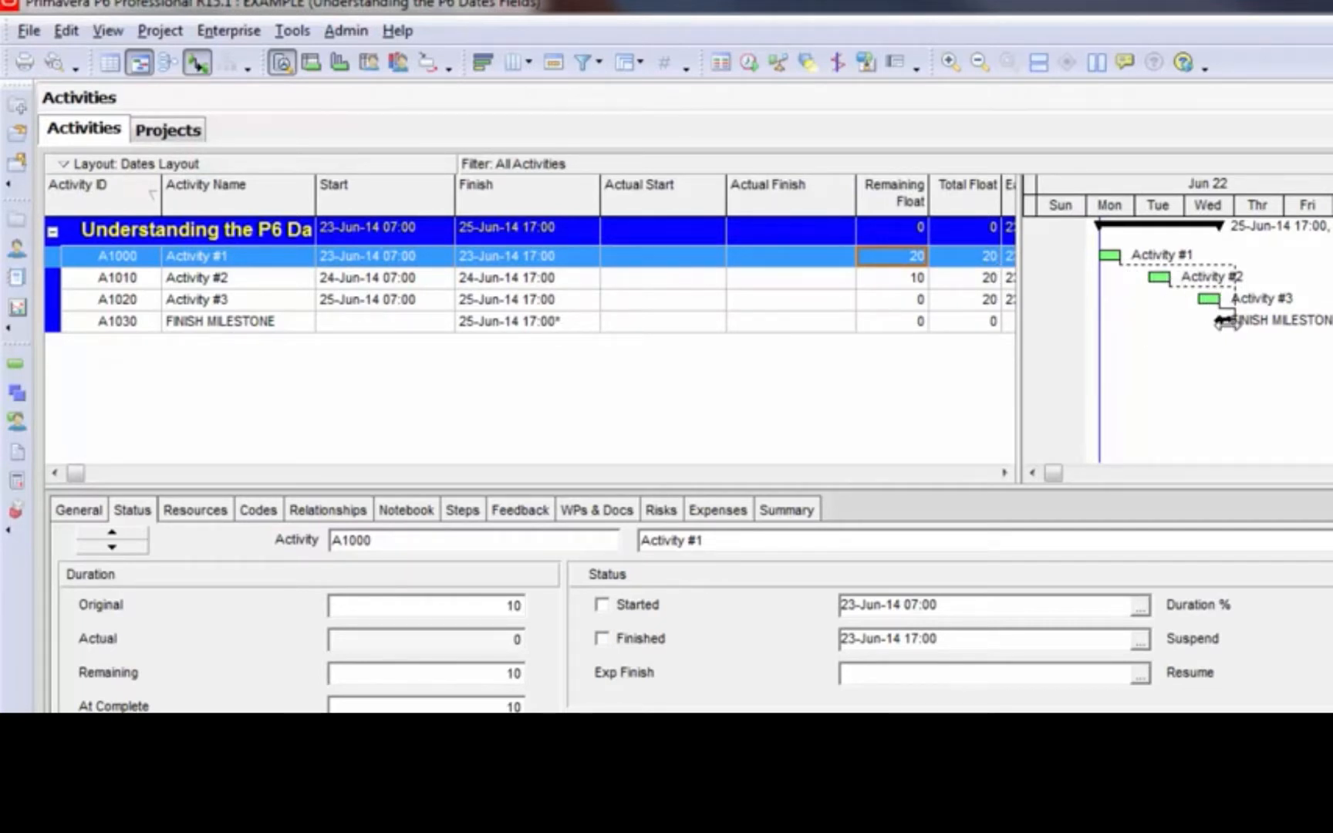
{"action": "left_click", "coordinate": [347, 282]}
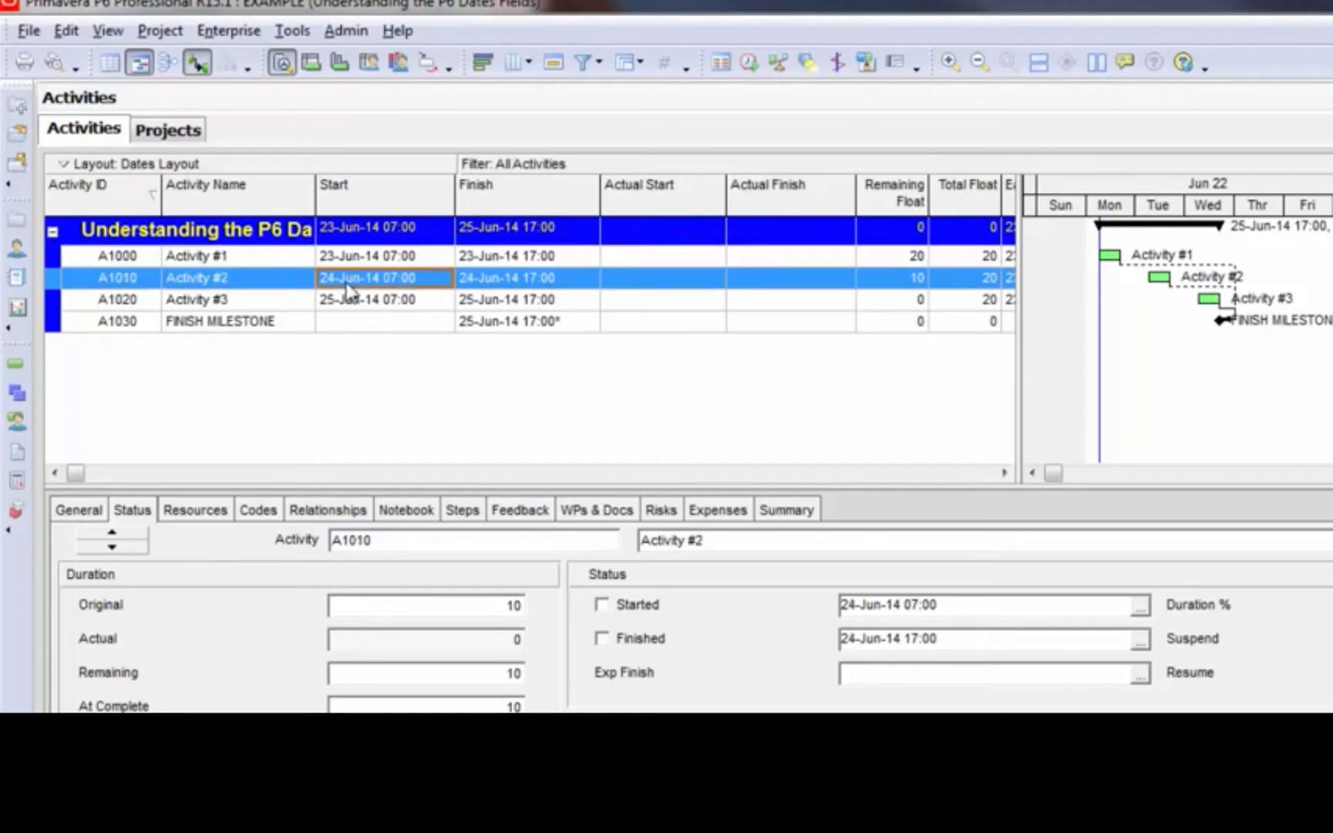
{"action": "left_click", "coordinate": [921, 282]}
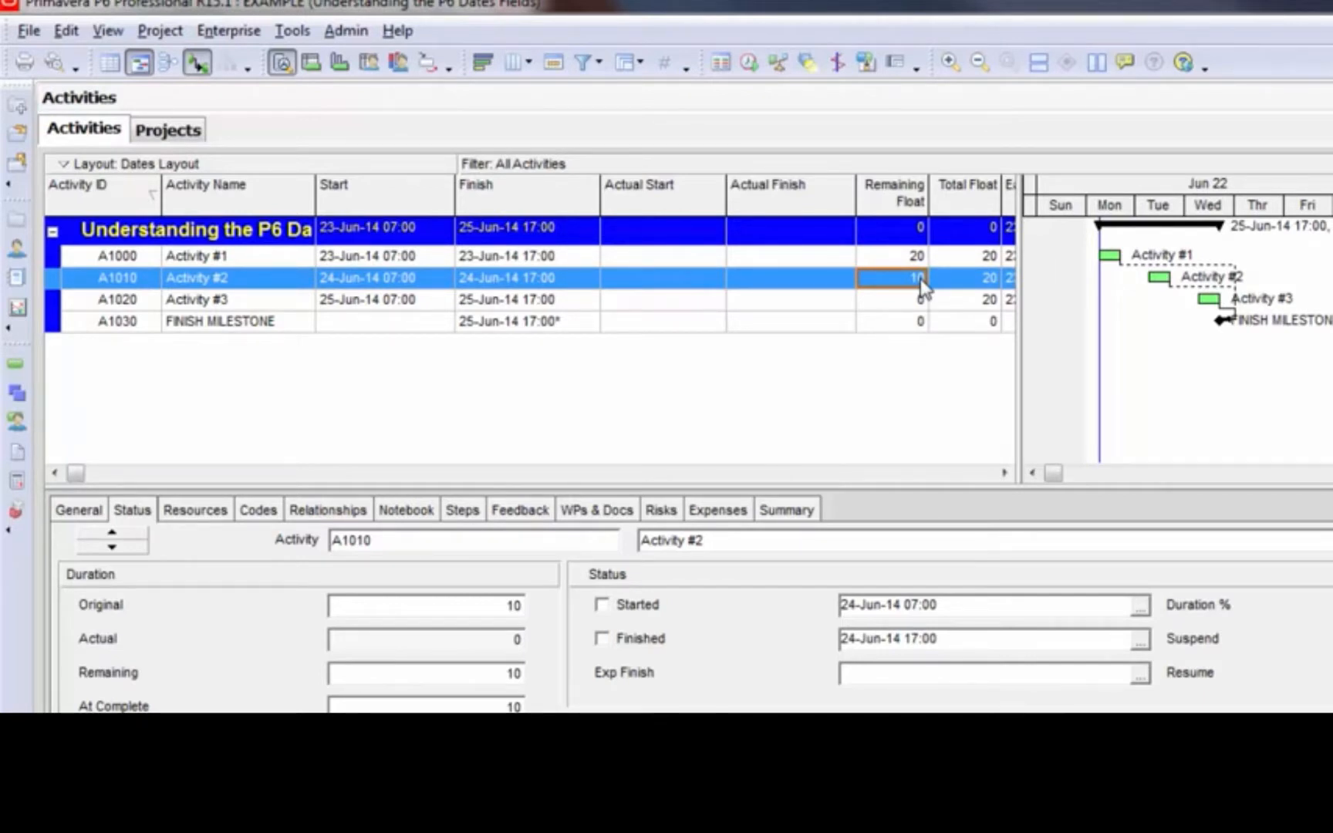
{"action": "left_click", "coordinate": [444, 307]}
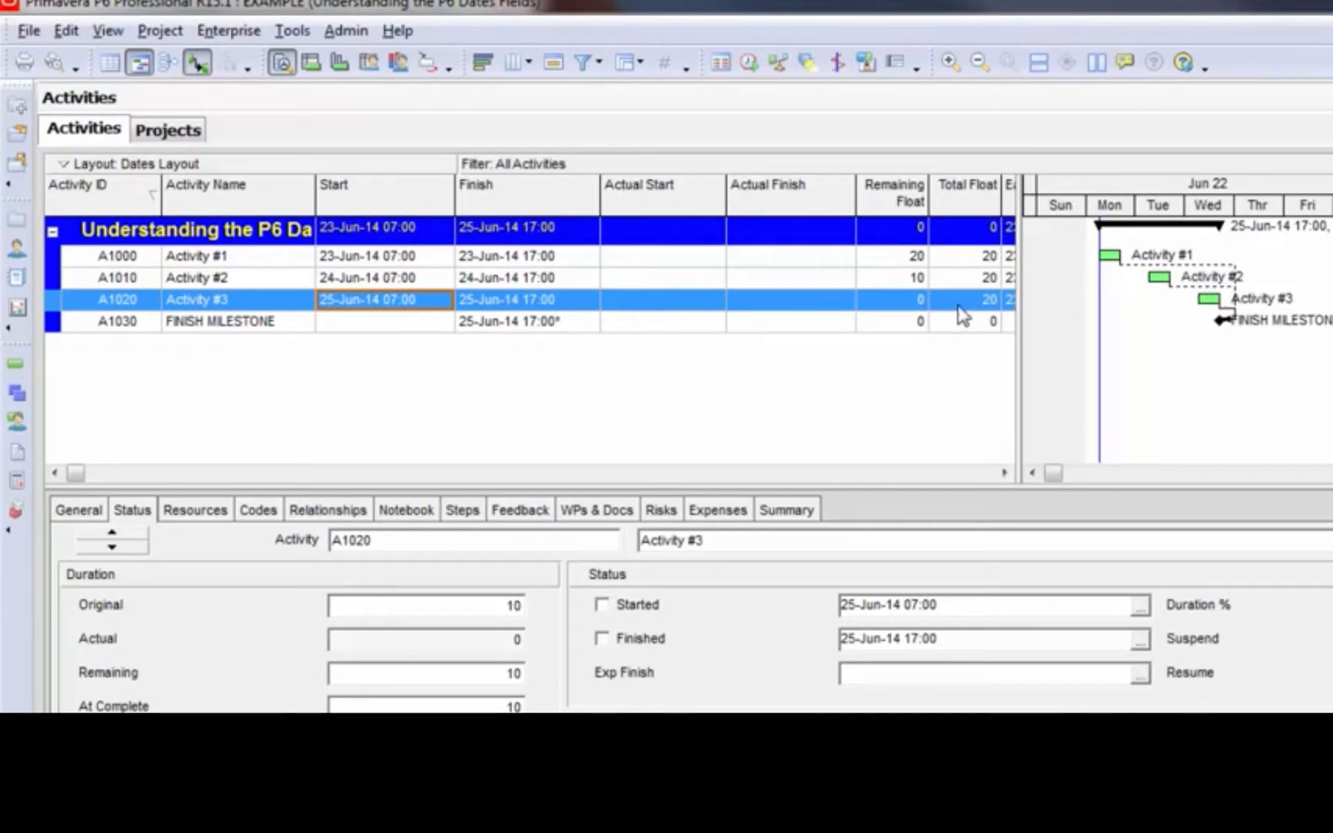
{"action": "left_click", "coordinate": [899, 302]}
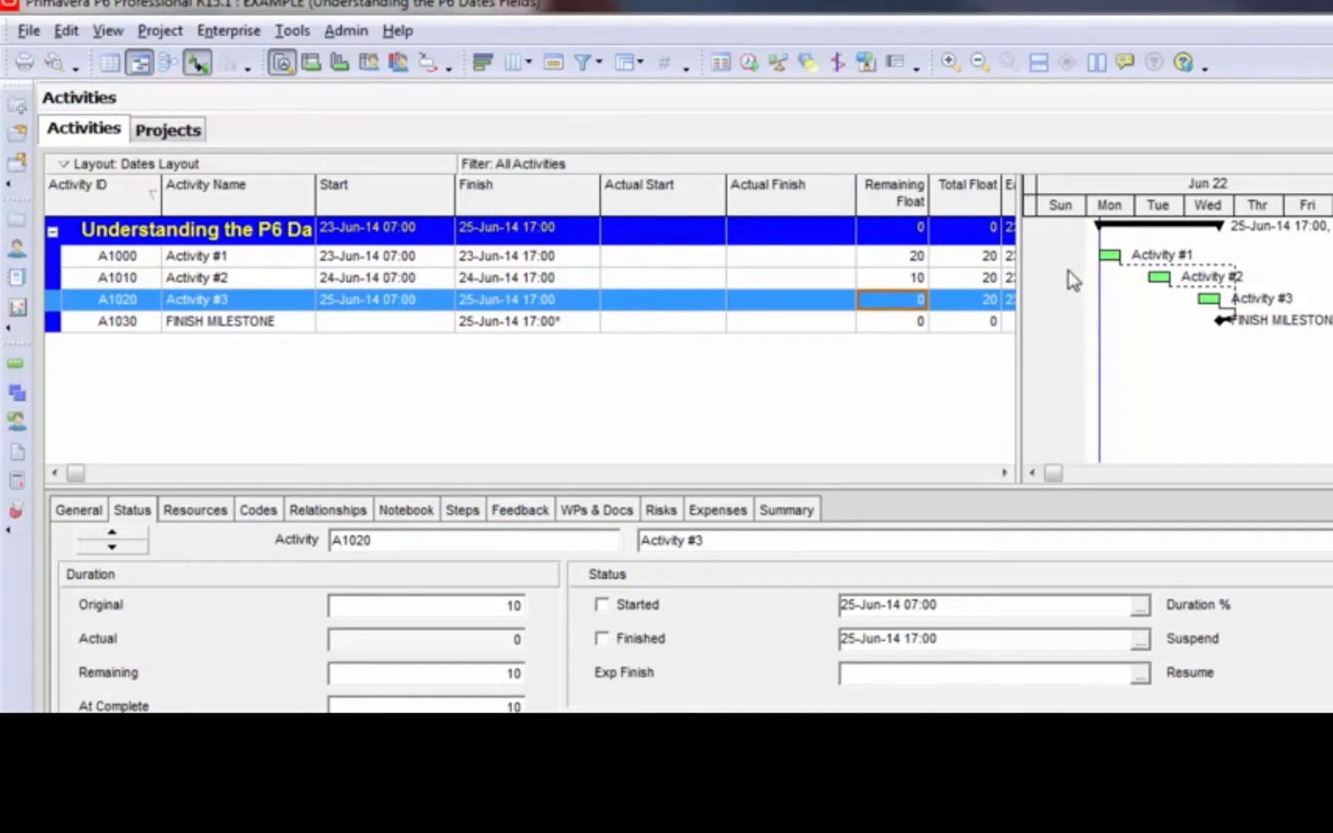
Examine the Total Float of Activity #1, Activity #2 and Activity #3
{"action": "left_click", "coordinate": [986, 263]}
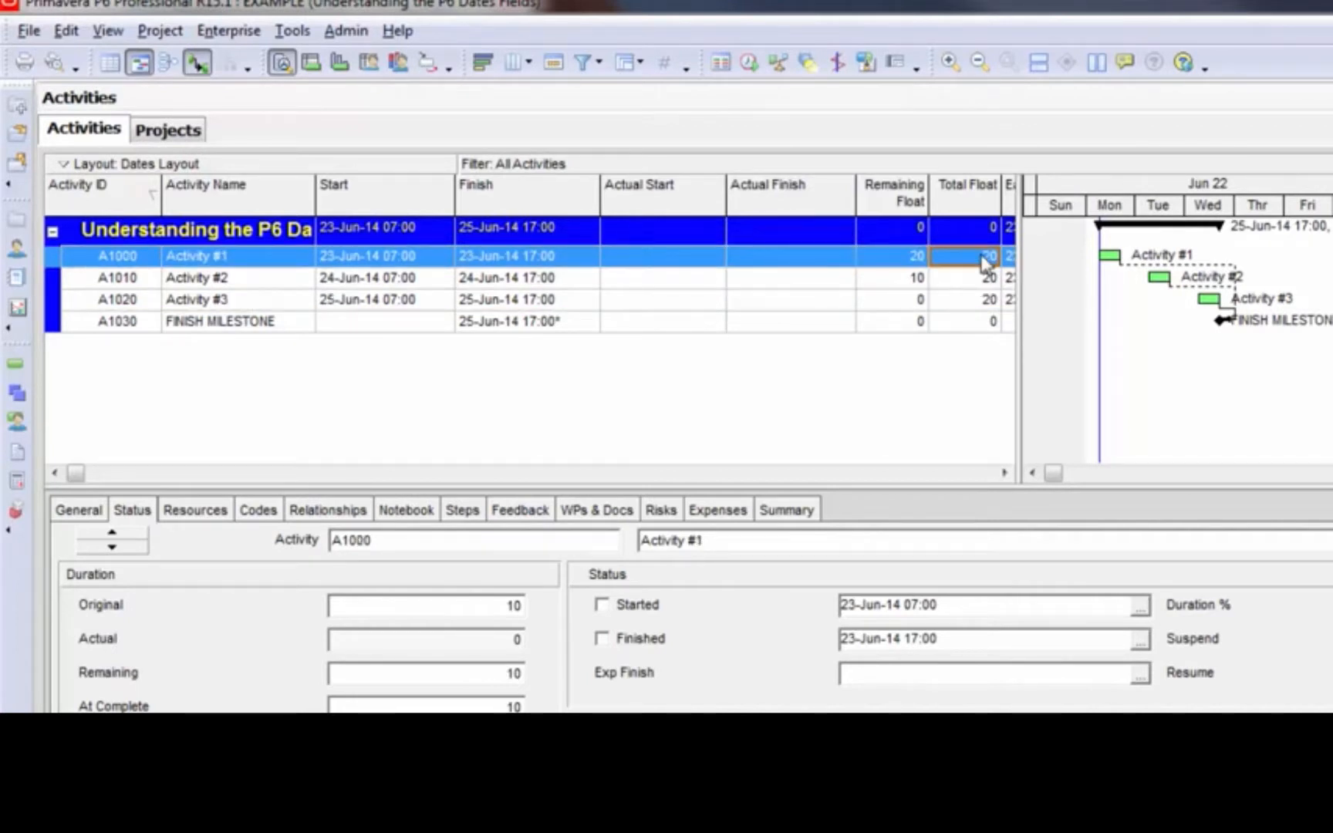
{"action": "left_click", "coordinate": [982, 289]}
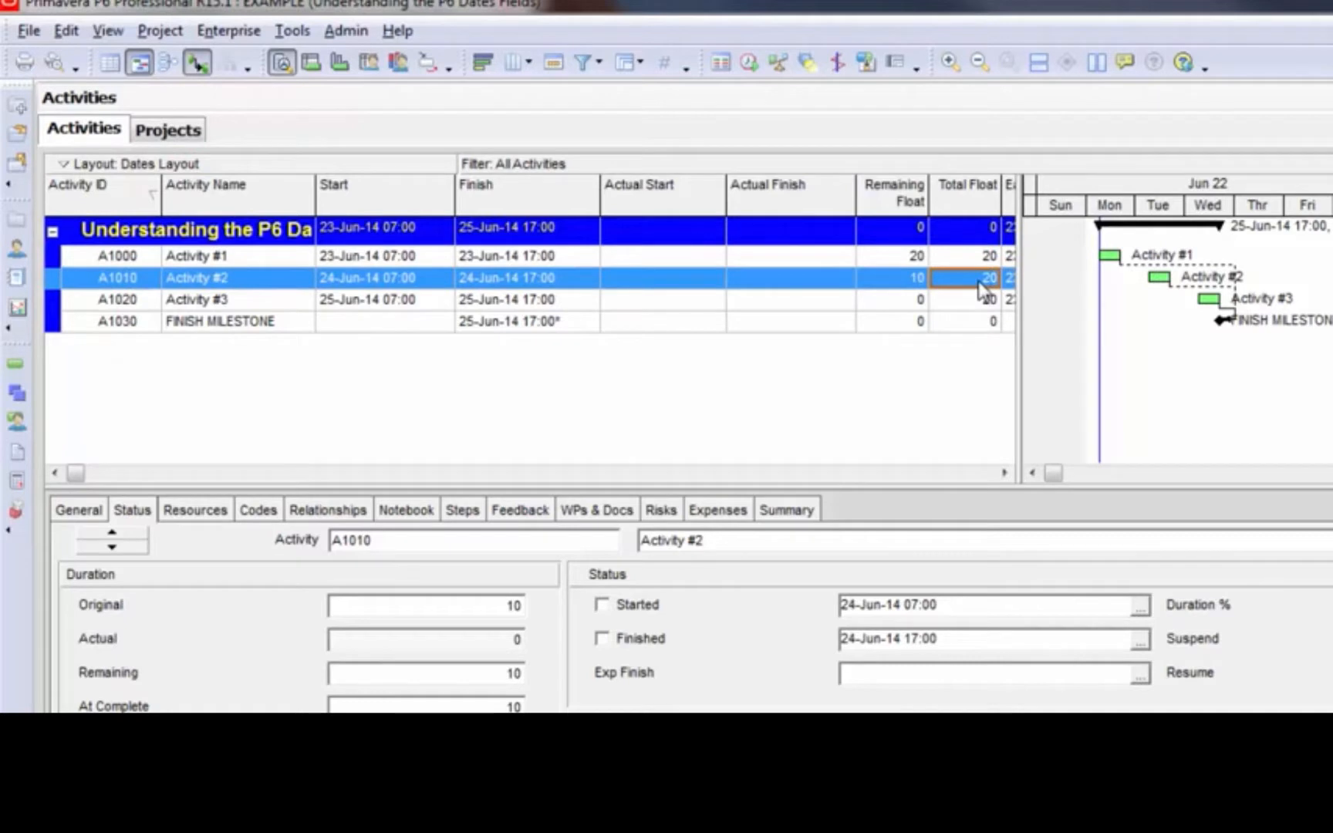
{"action": "left_click", "coordinate": [985, 301]}
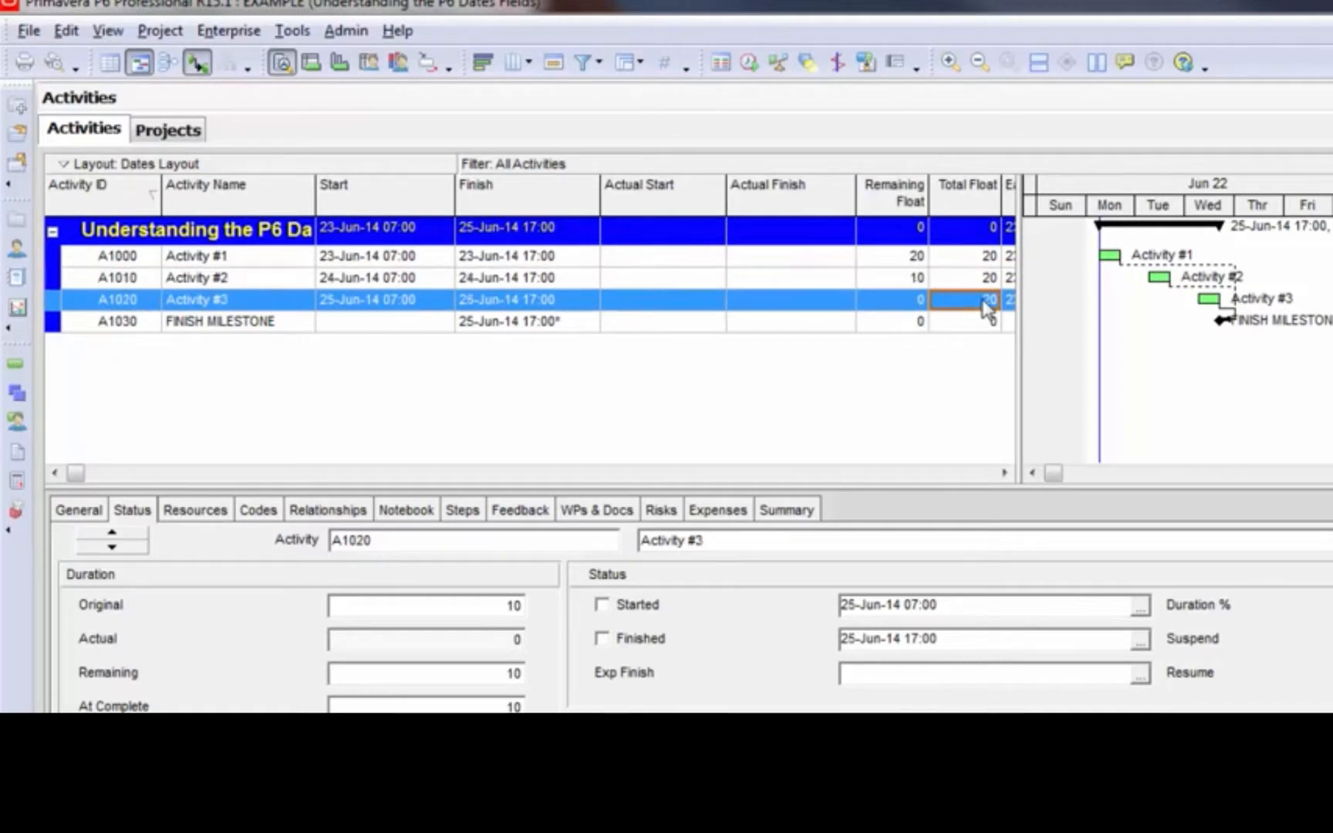
{"action": "left_click", "coordinate": [984, 257]}
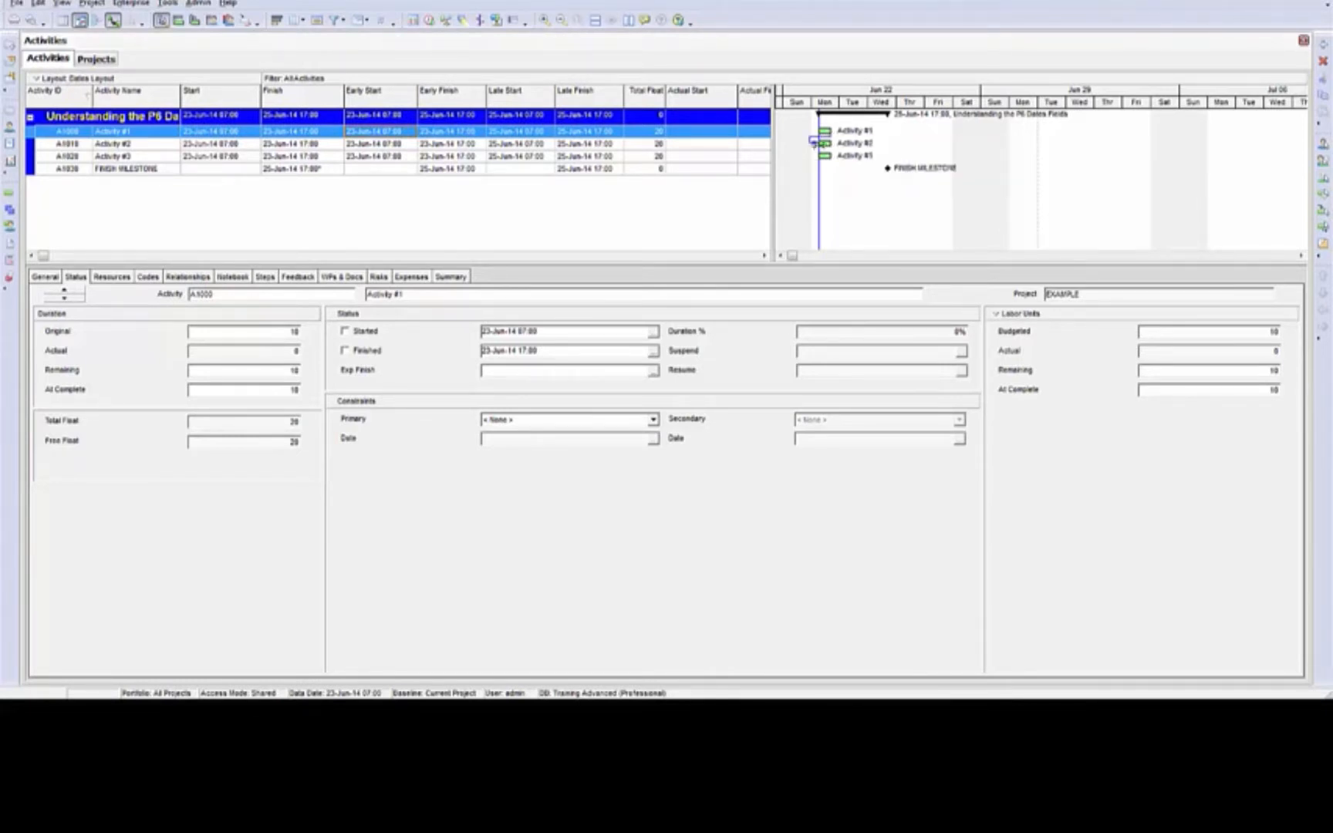
Link Activity #2 to Activity #3 and Activity #3 to FINISH MILESTONE, and schedule the project
{"action": "left_click", "coordinate": [838, 146]}
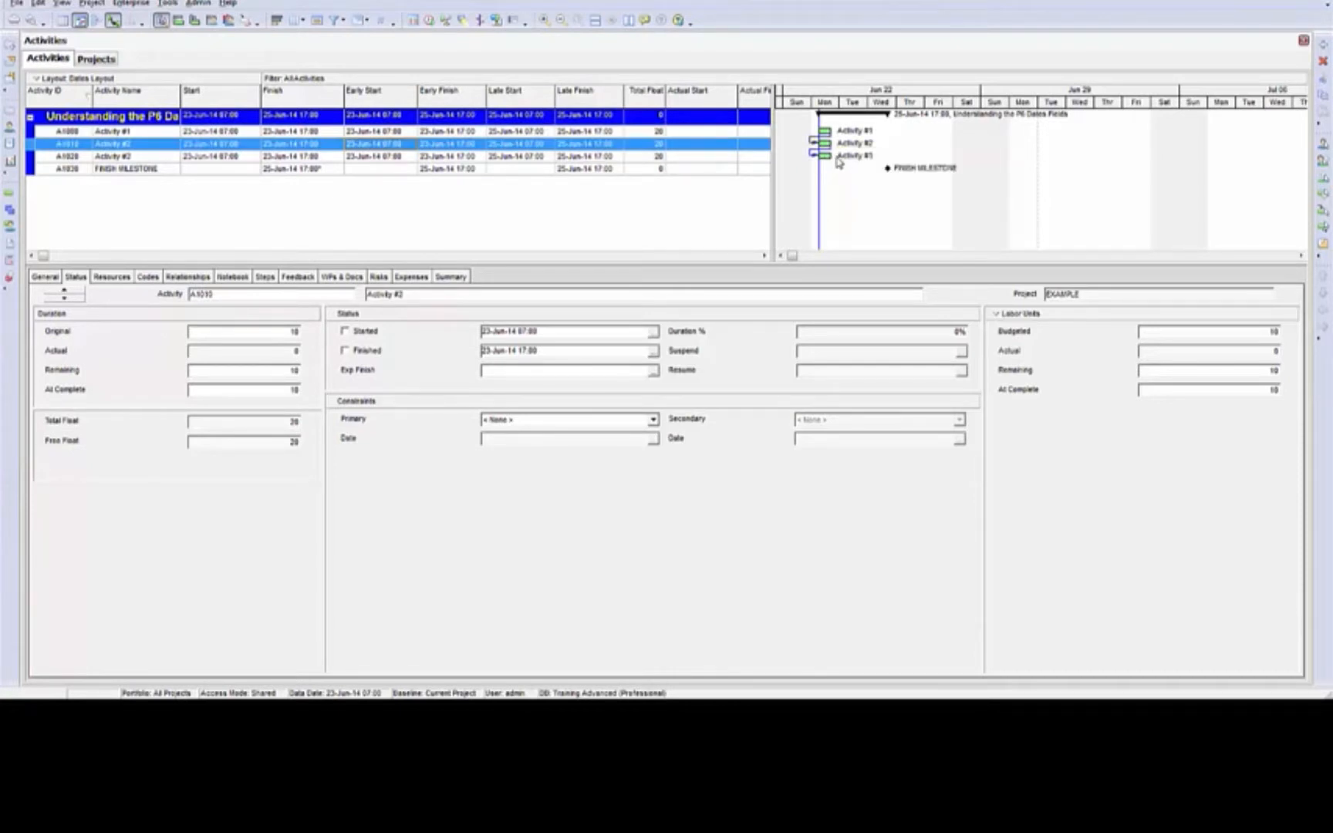
{"action": "left_click_drag", "start_coordinate": [843, 161], "coordinate": [891, 168]}
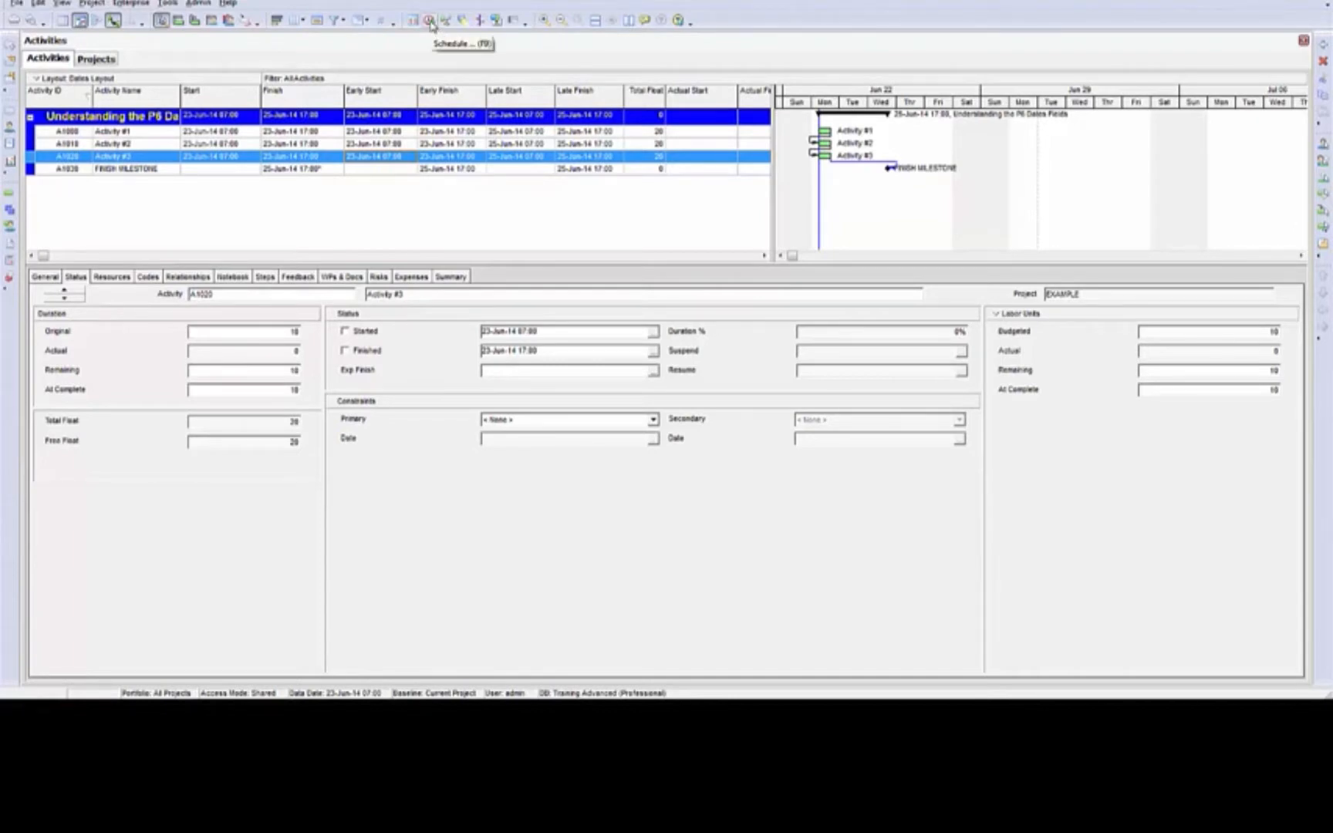
{"action": "left_click", "coordinate": [430, 21]}
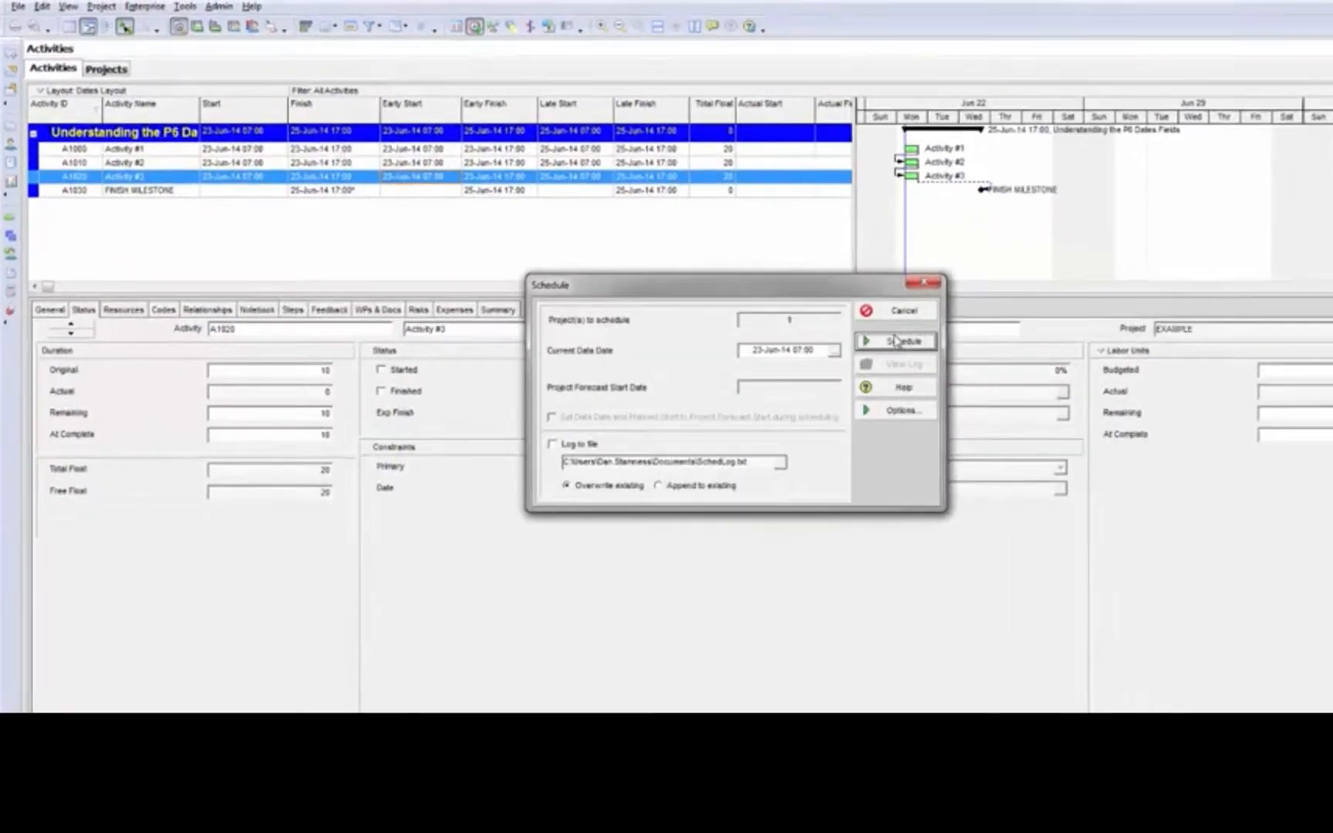
{"action": "left_click", "coordinate": [811, 305]}
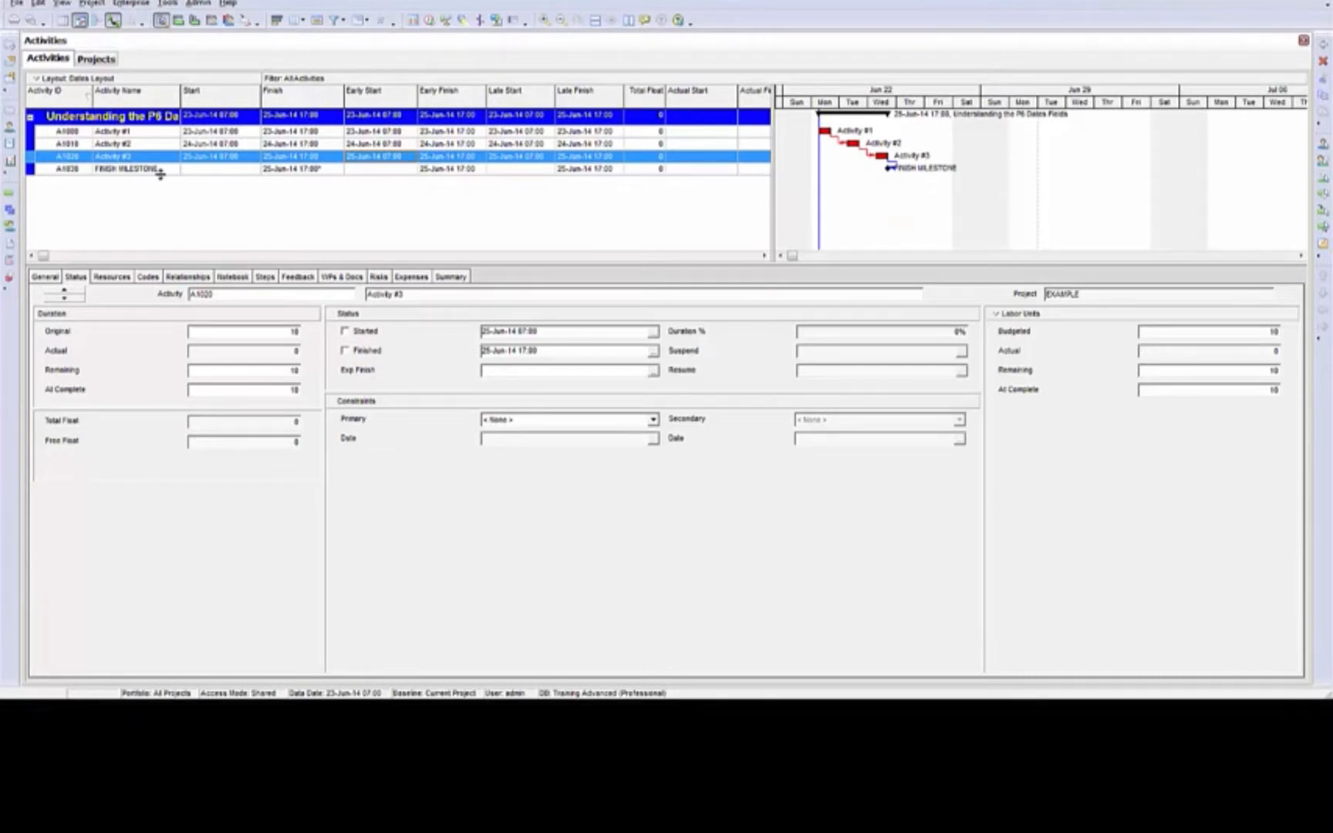
Set the Finish On constraint date of FINISH MILESTONE to 30-Jun-14 17:00 and reschedule the project
{"action": "left_click", "coordinate": [289, 170]}
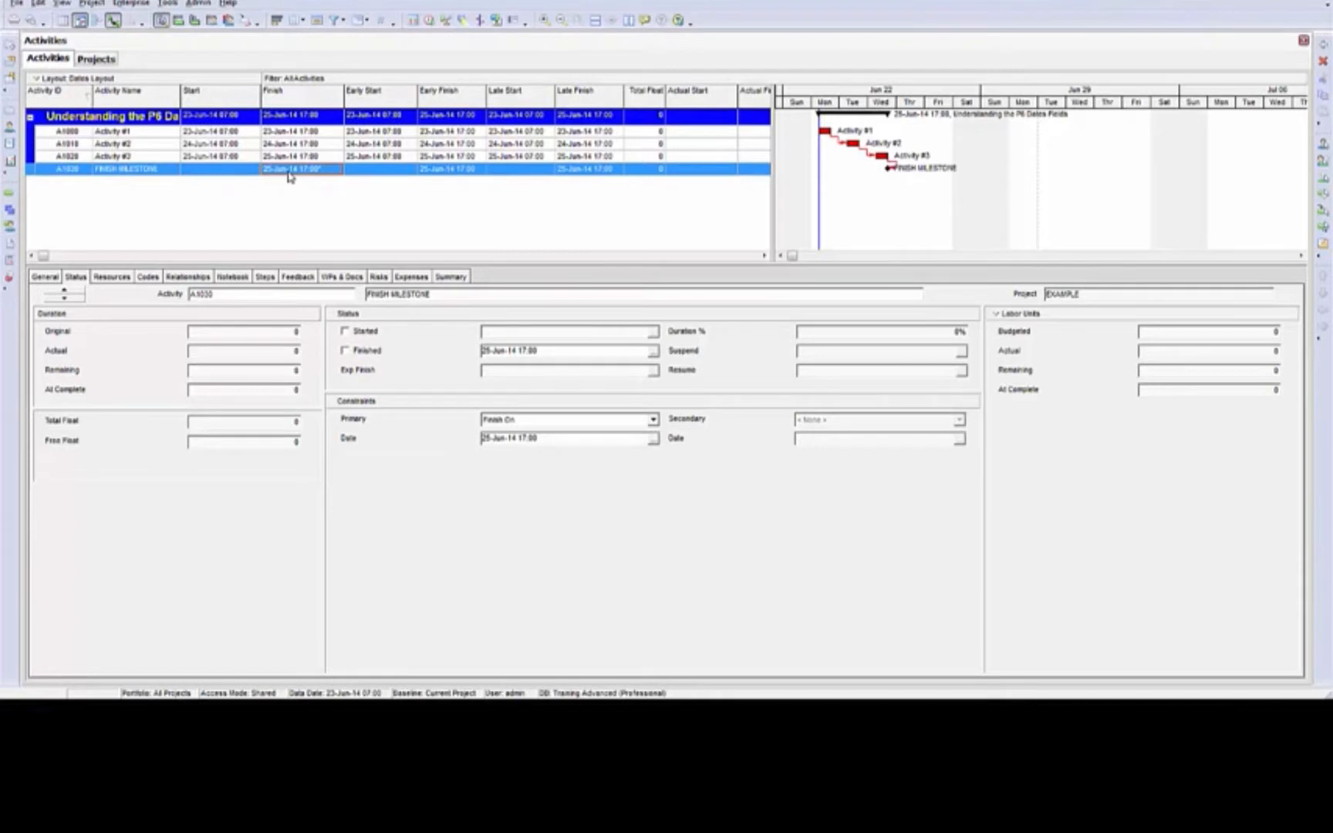
{"action": "left_click", "coordinate": [652, 439]}
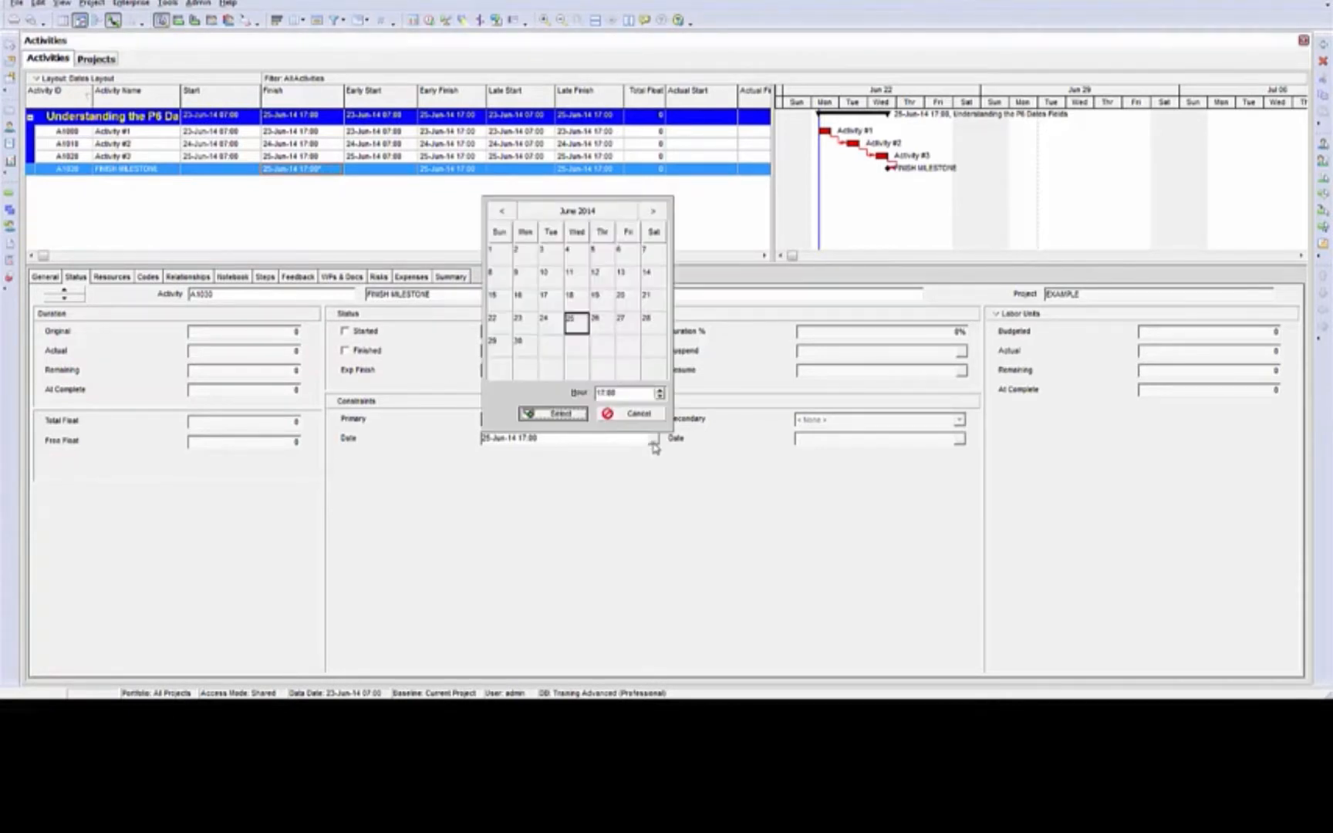
{"action": "left_click", "coordinate": [525, 344]}
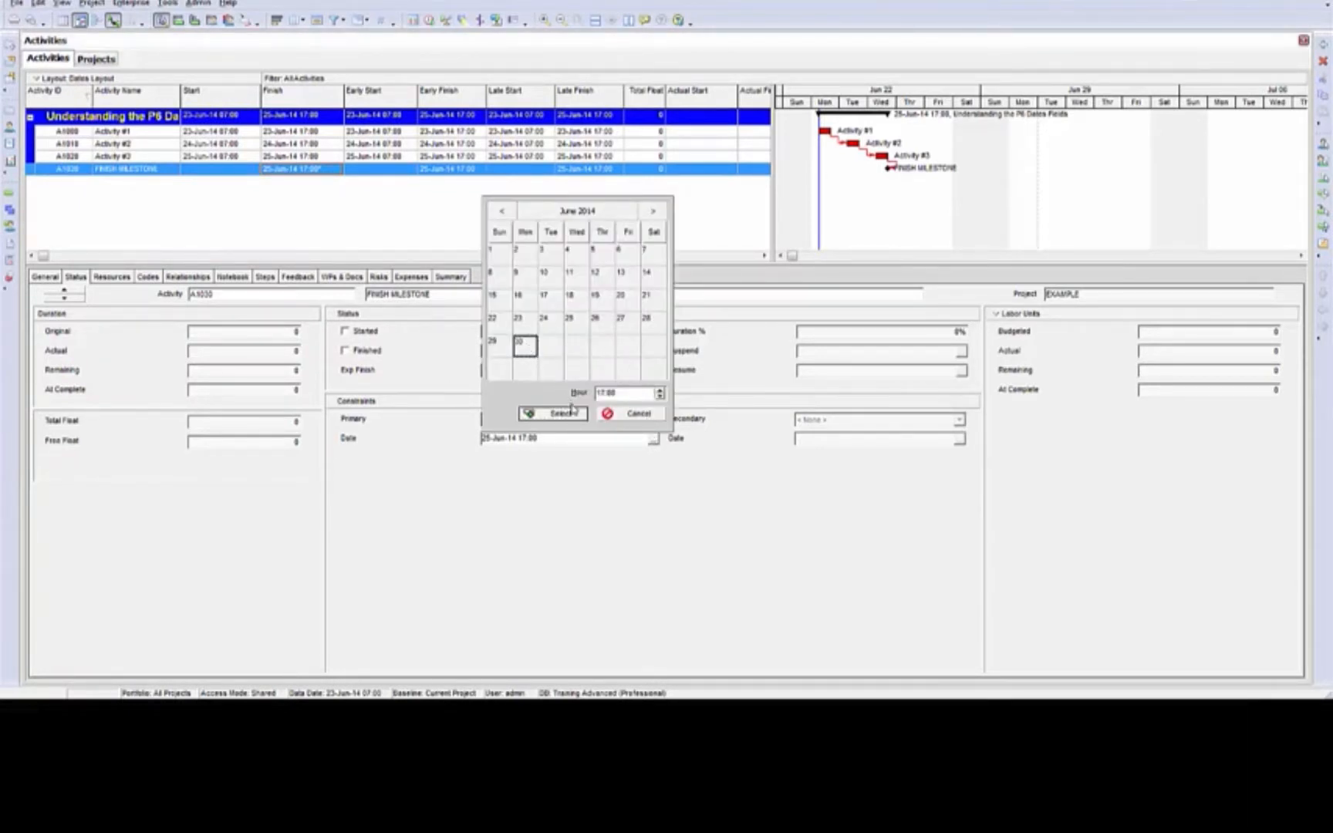
{"action": "left_click", "coordinate": [572, 411]}
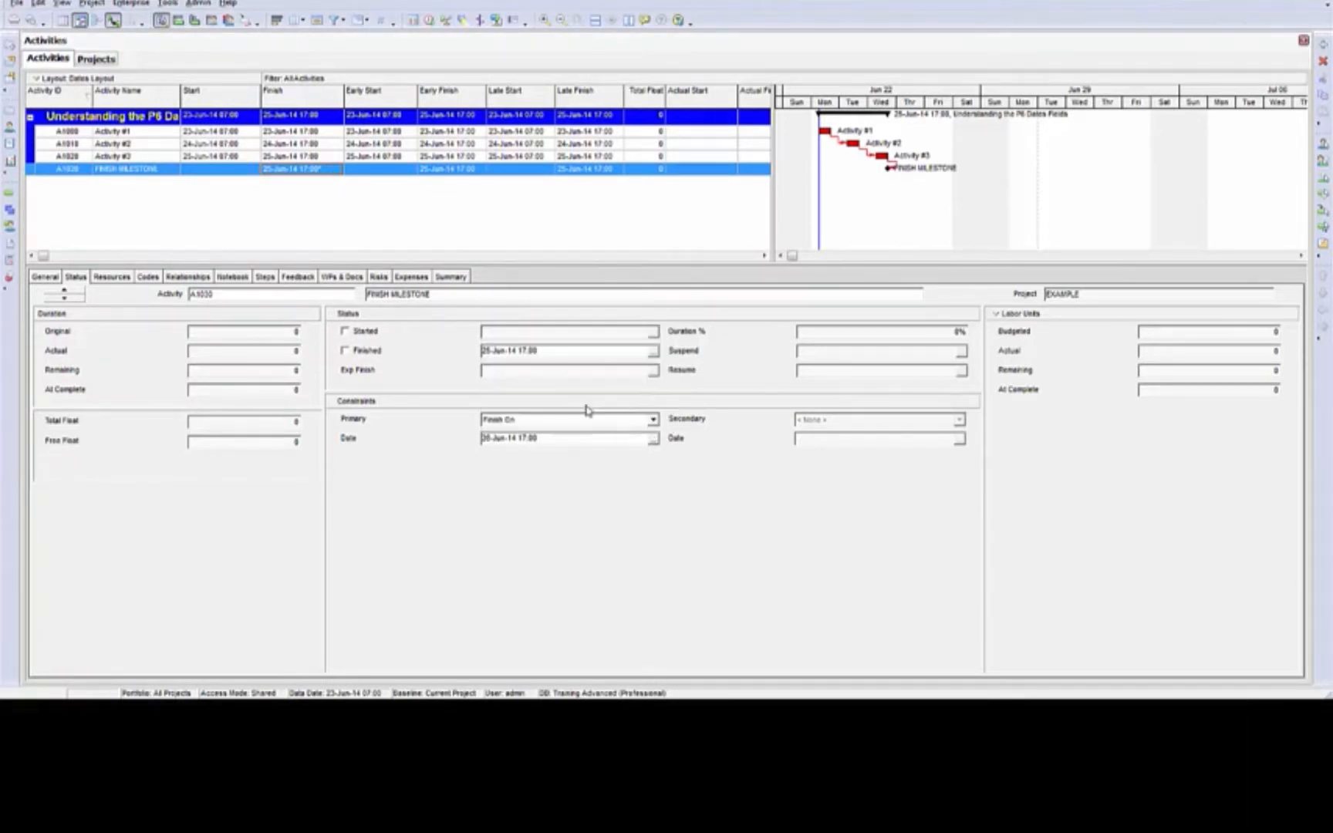
{"action": "left_click", "coordinate": [428, 23]}
{"action": "left_click", "coordinate": [817, 307]}
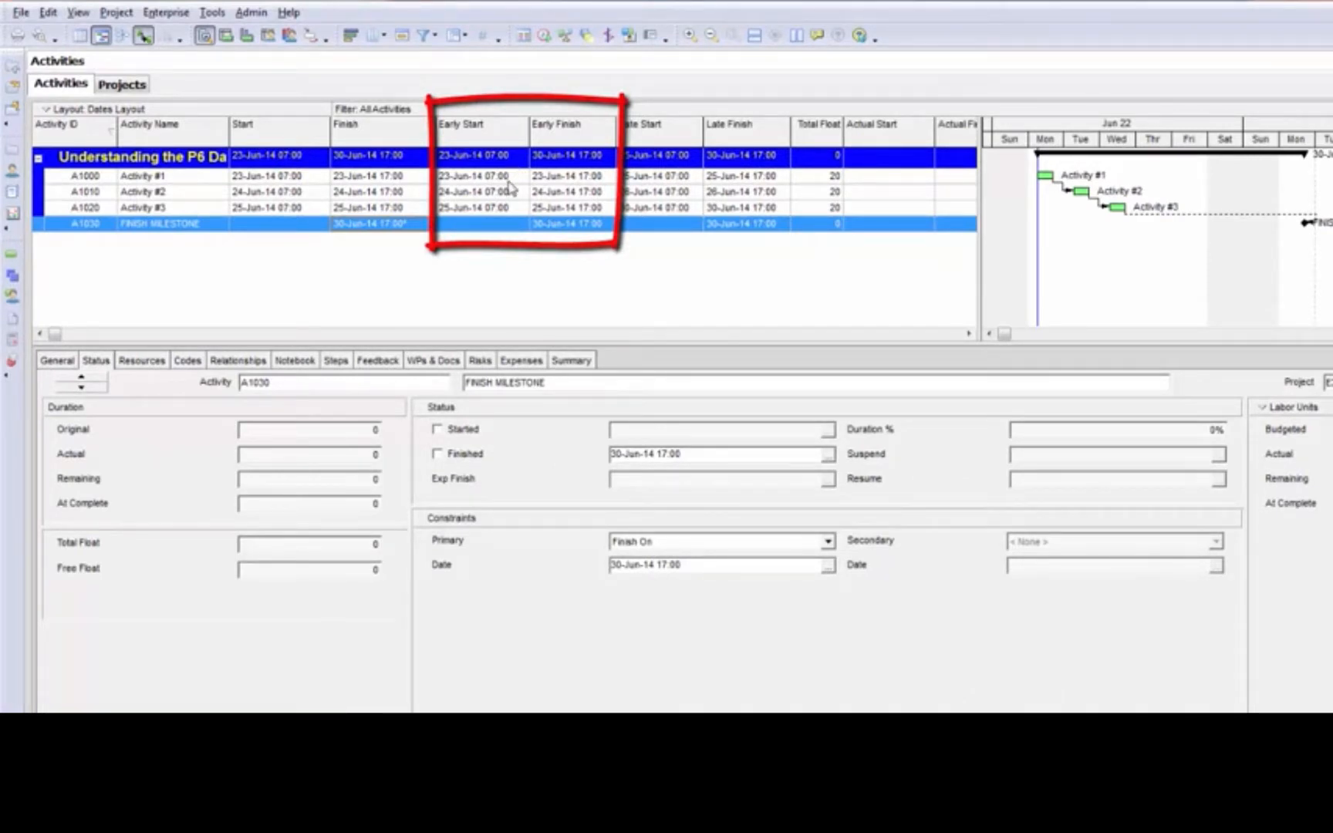
Examine the early dates of Activity #1, Activity #2 and Activity #3, along with their late dates
{"action": "left_click", "coordinate": [508, 182]}
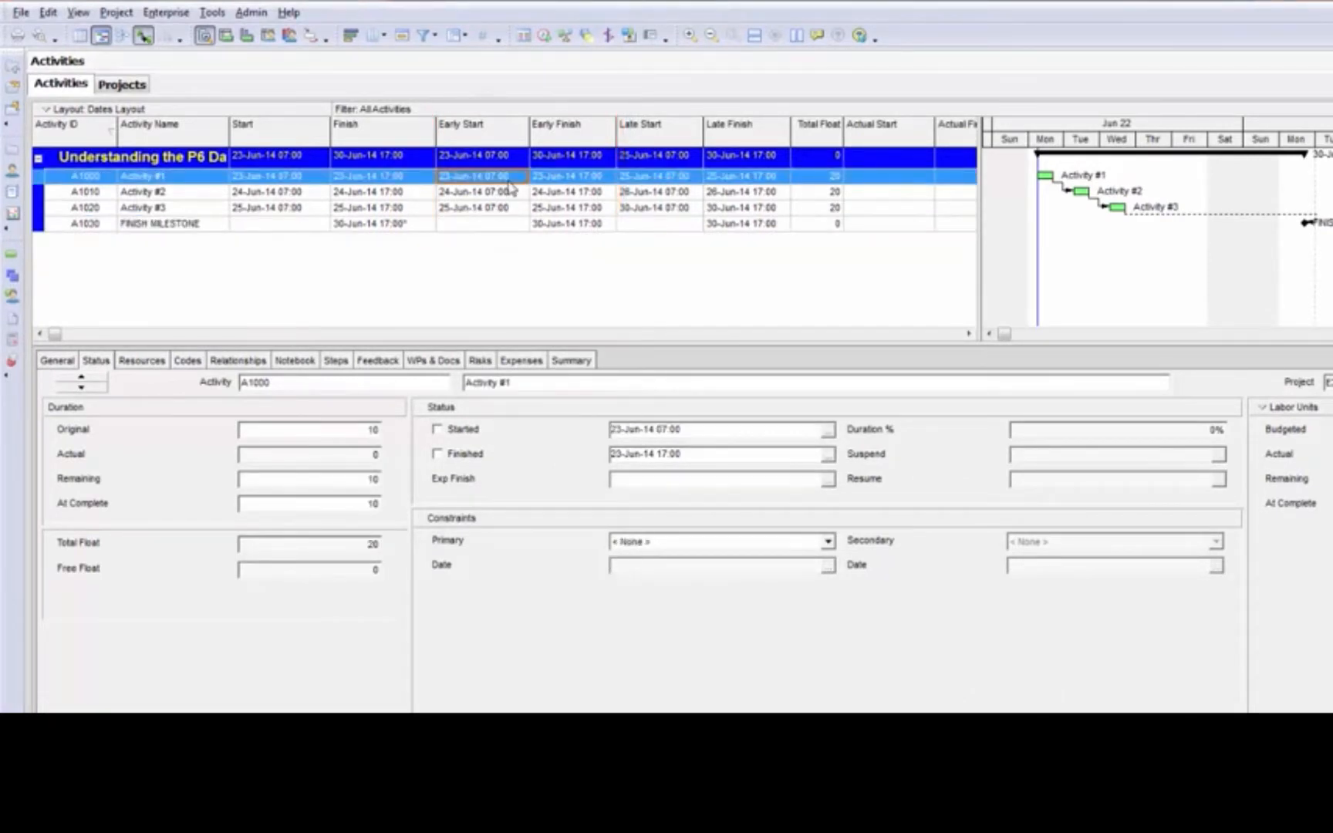
{"action": "left_click", "coordinate": [559, 182]}
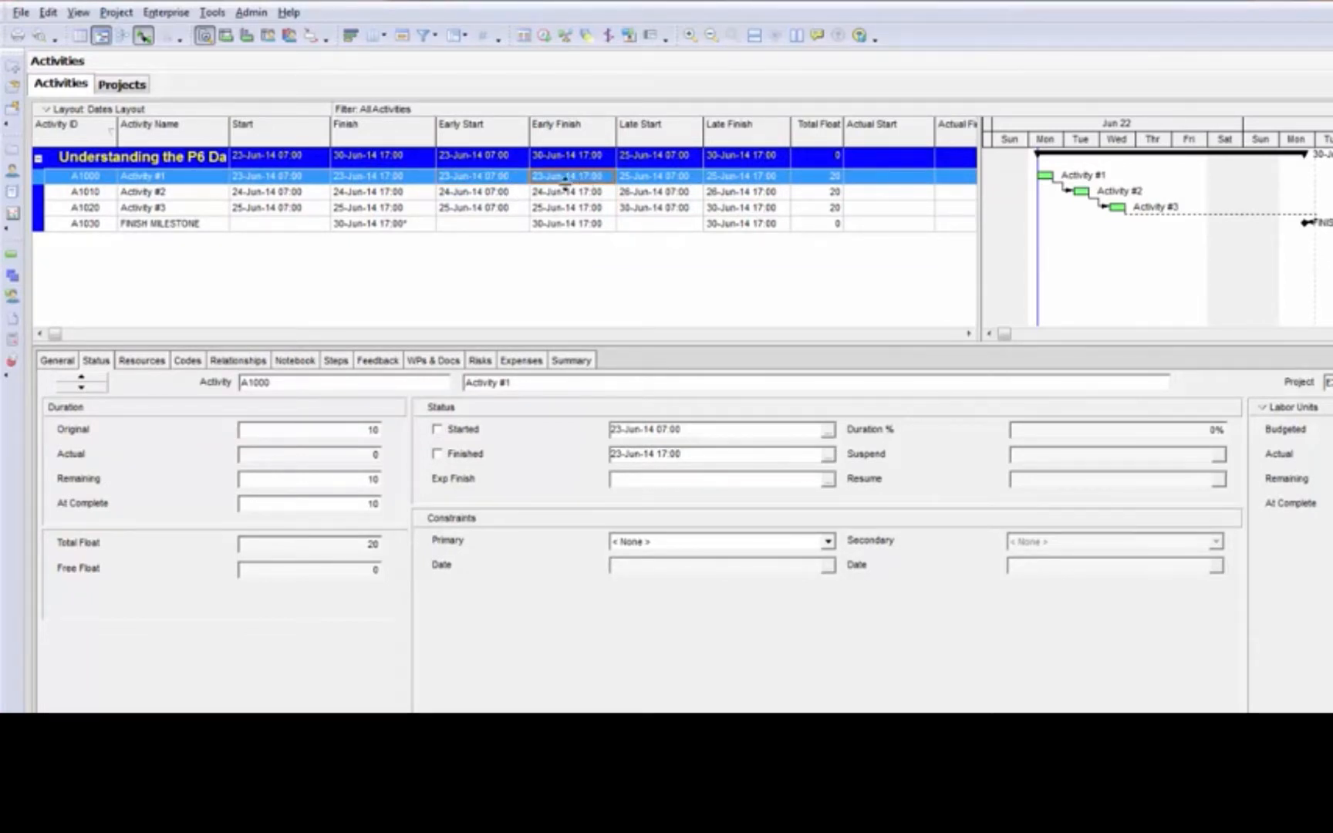
{"action": "left_click", "coordinate": [474, 192]}
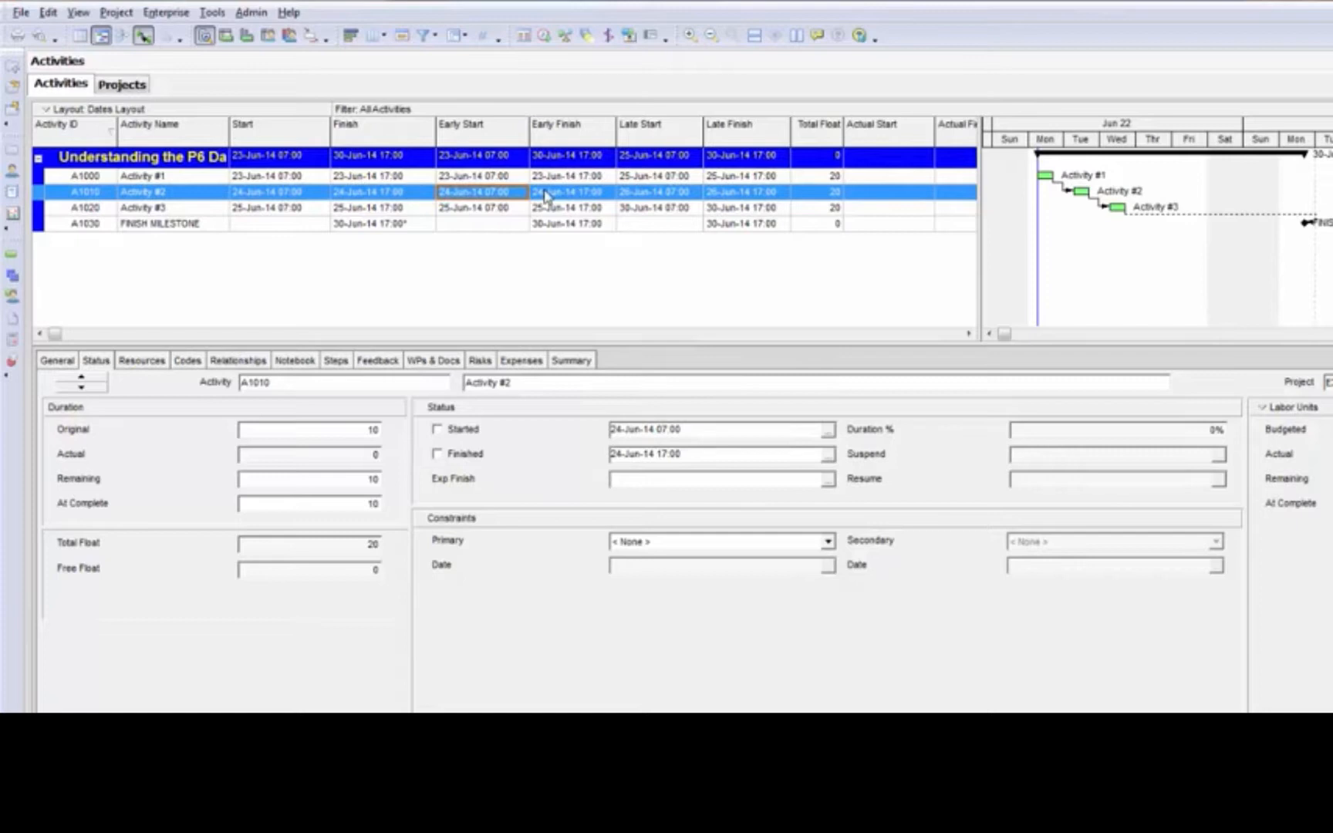
{"action": "left_click", "coordinate": [505, 208]}
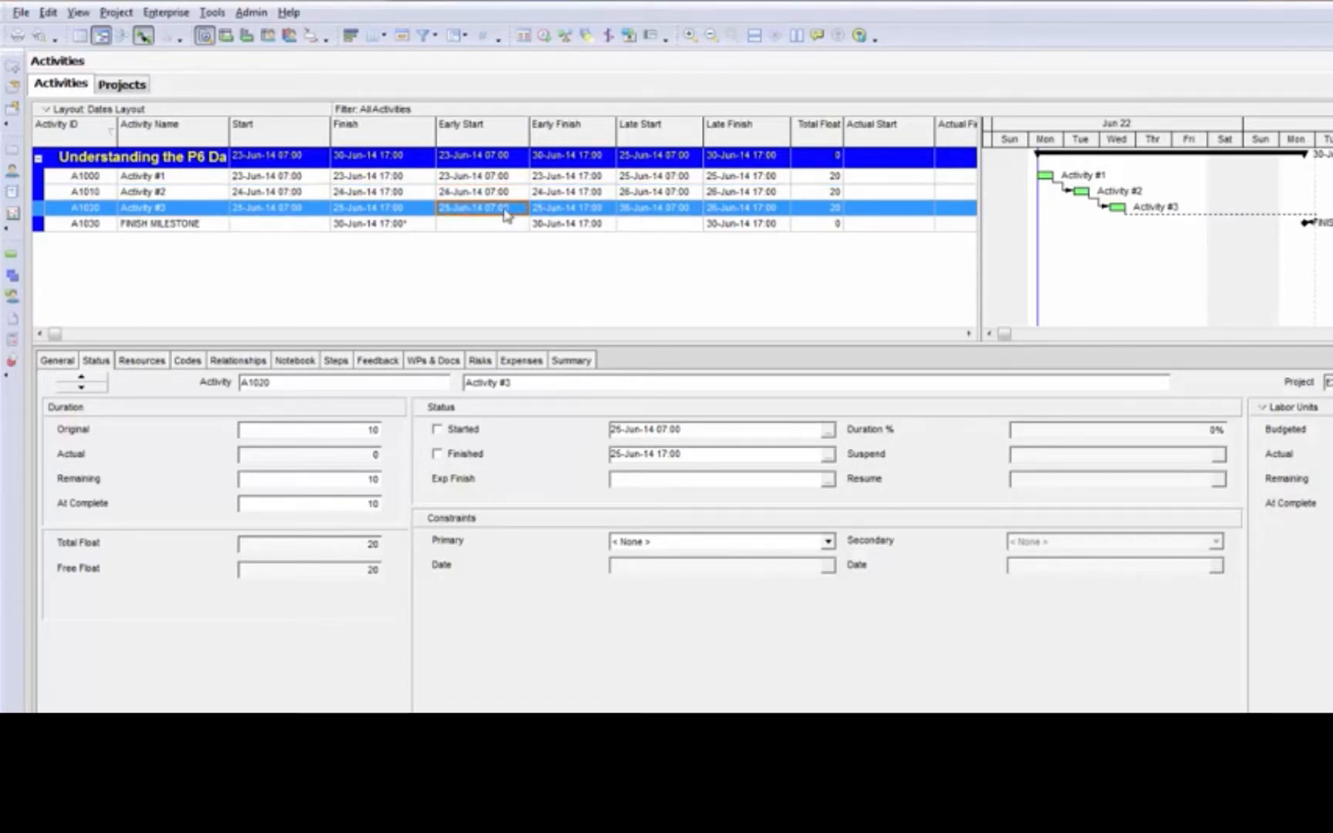
{"action": "left_click", "coordinate": [569, 208]}
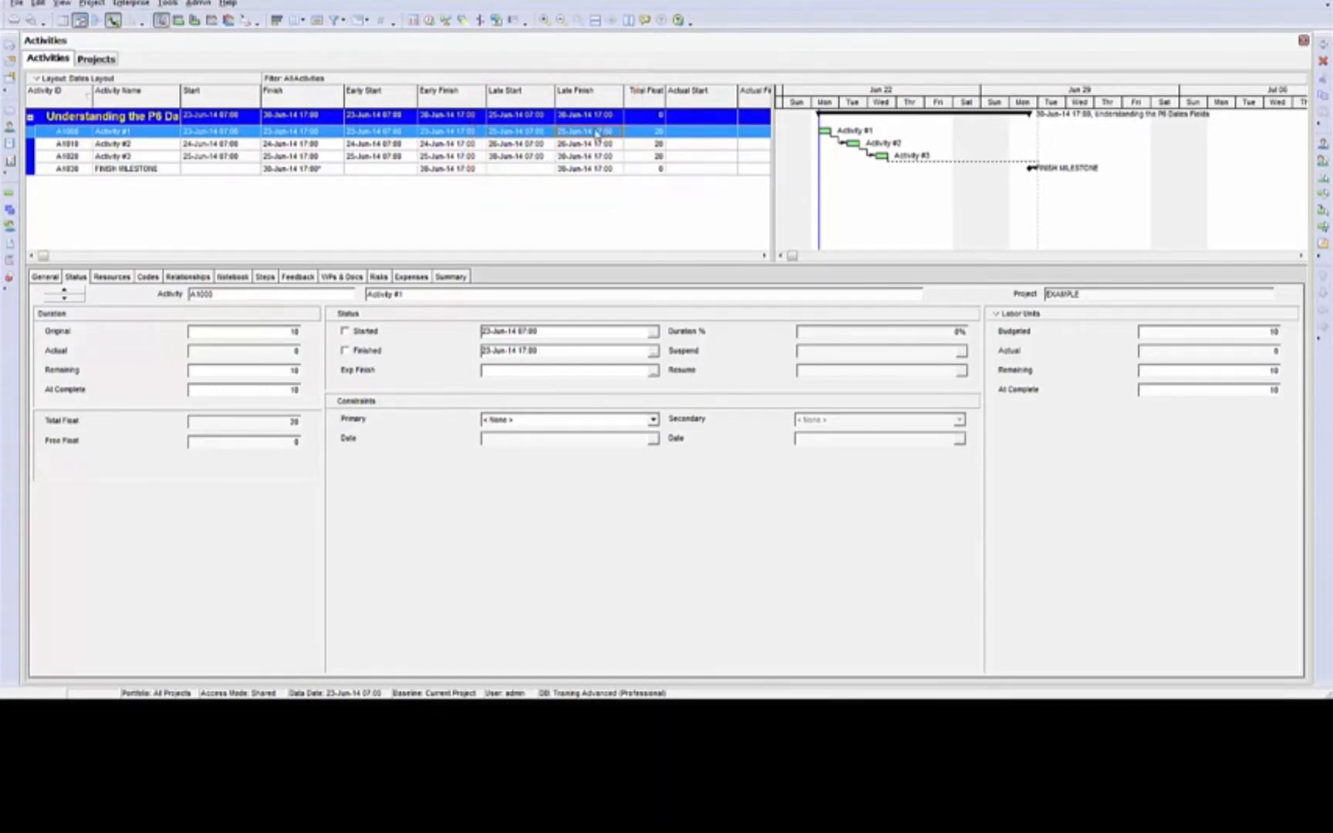
{"action": "left_click", "coordinate": [519, 147]}
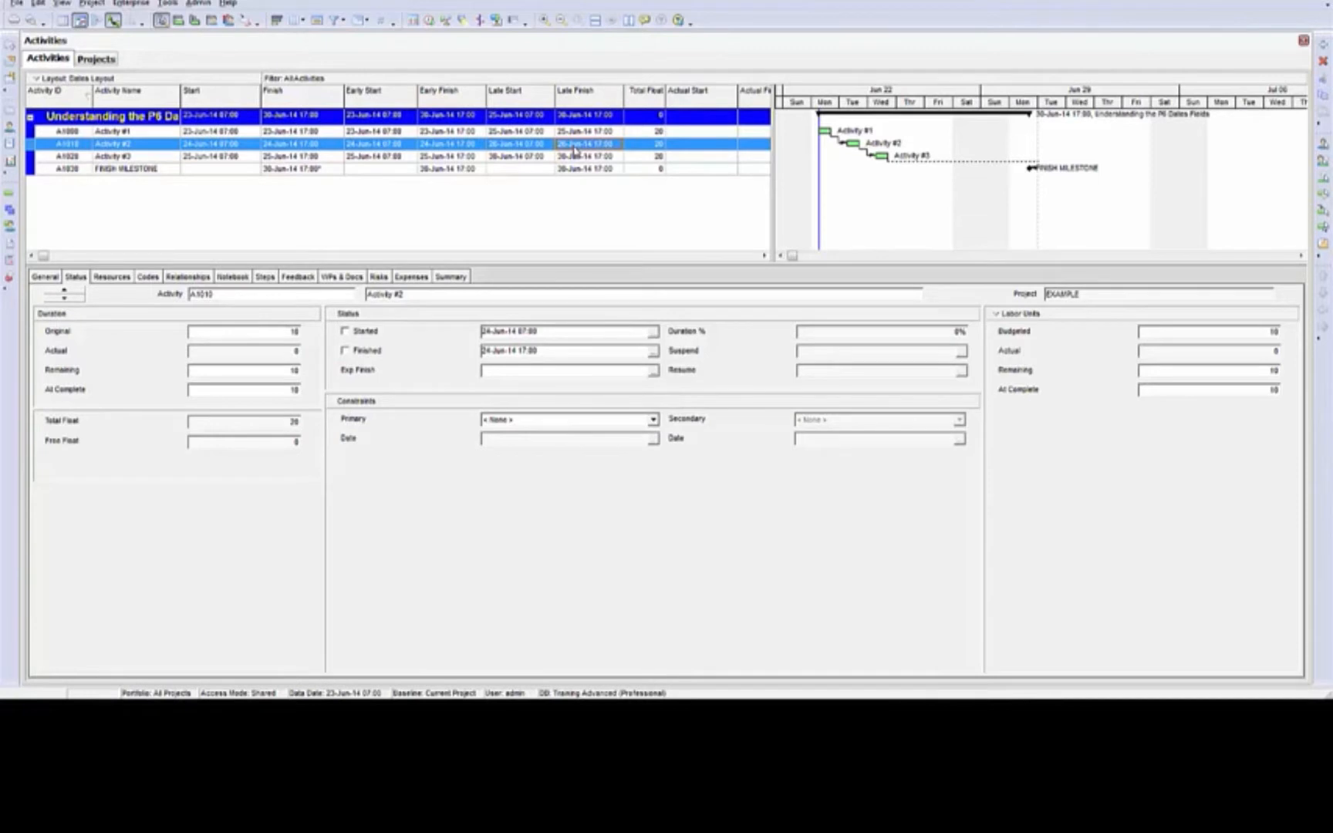
{"action": "left_click", "coordinate": [530, 158]}
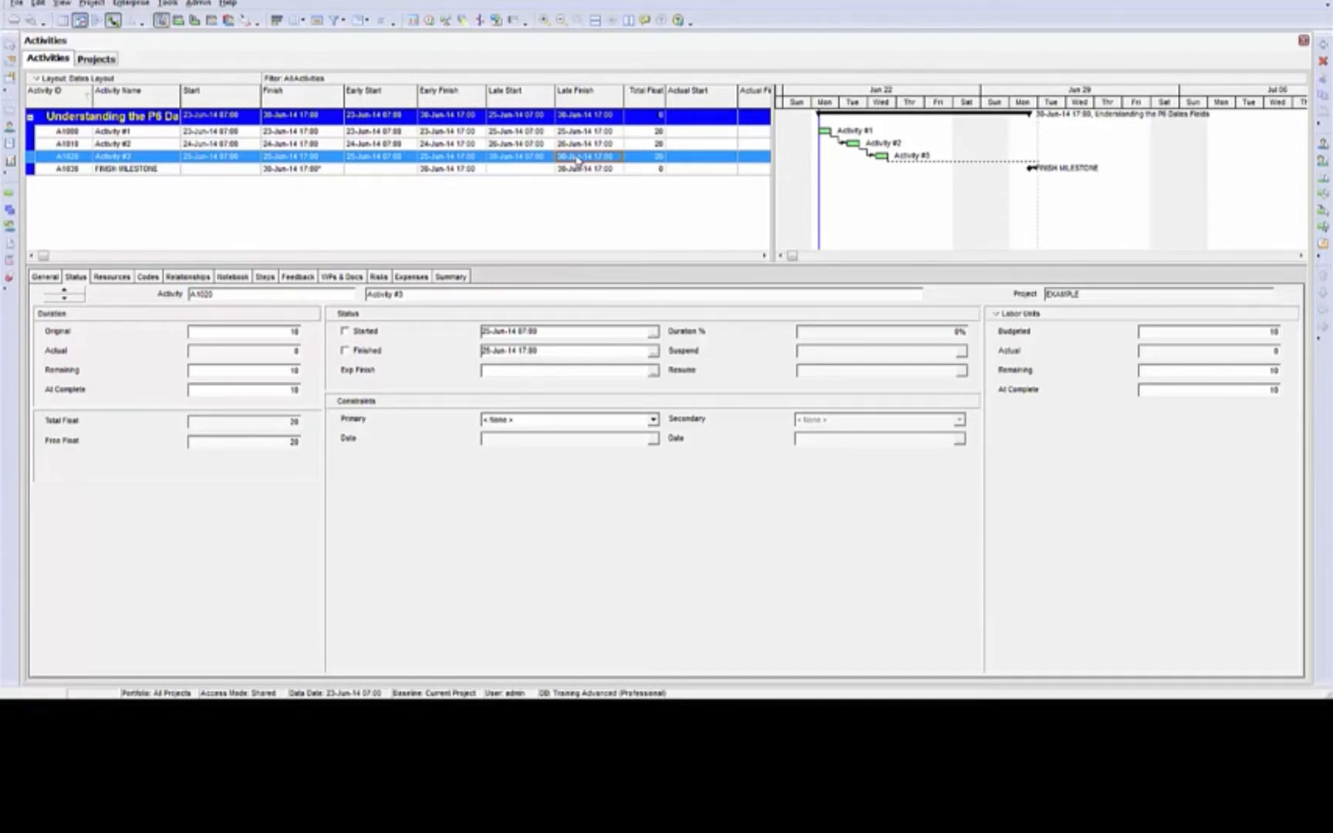
Compare the Early Finish and Late Finish of Activity #1 with its Total Float
{"action": "left_click", "coordinate": [580, 132]}
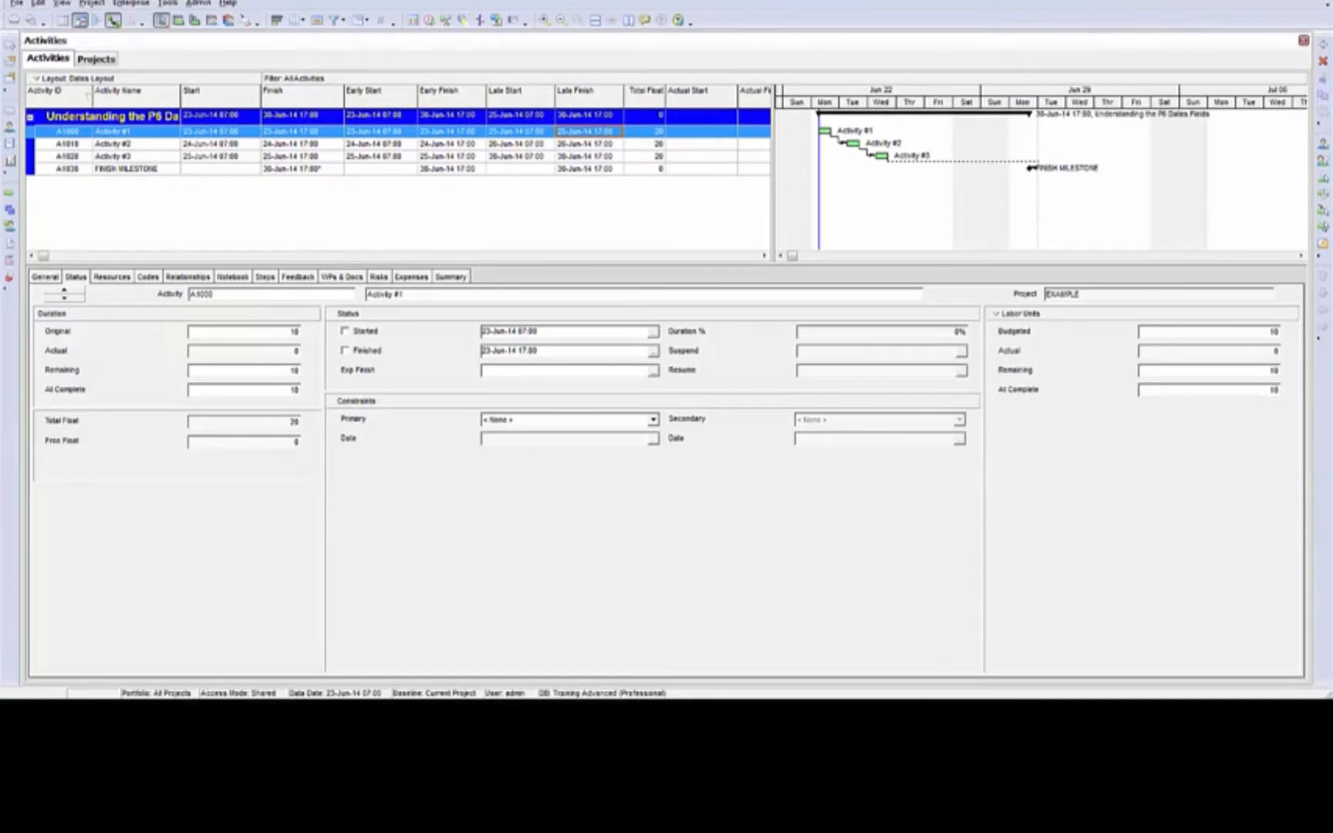
{"action": "left_click", "coordinate": [462, 135]}
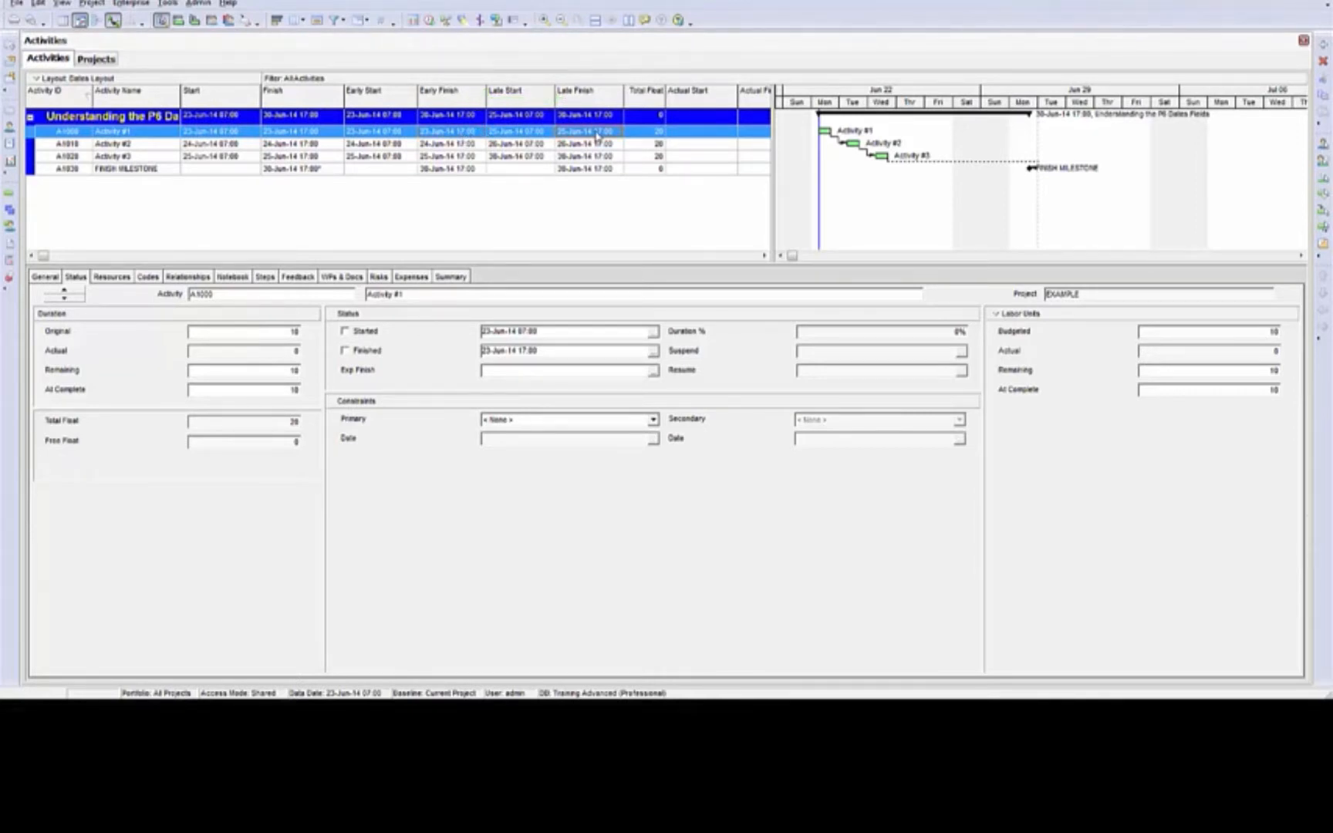
{"action": "left_click", "coordinate": [599, 137]}
{"action": "left_click", "coordinate": [657, 133]}
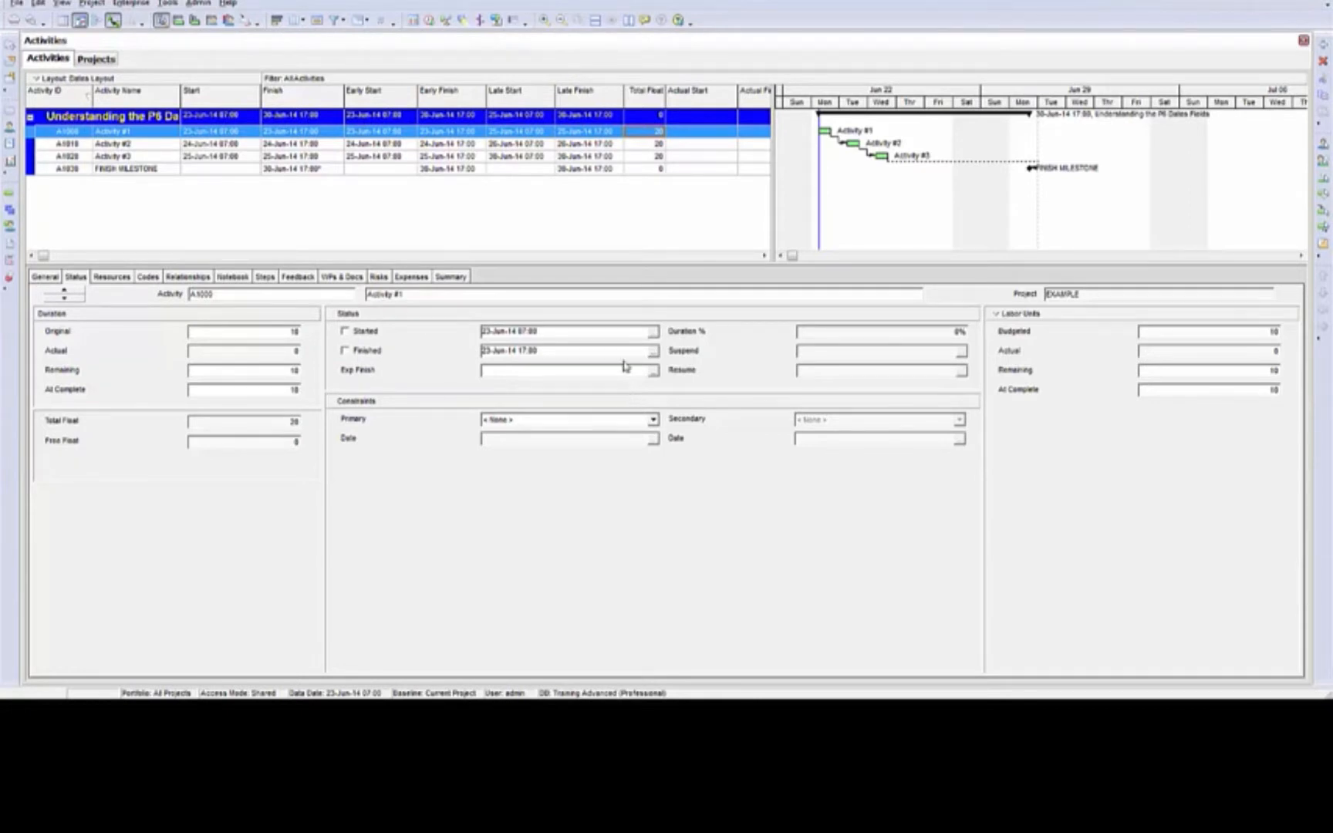
Open the scheduling options and show the available methods for computing Total Float
{"action": "left_click", "coordinate": [430, 24]}
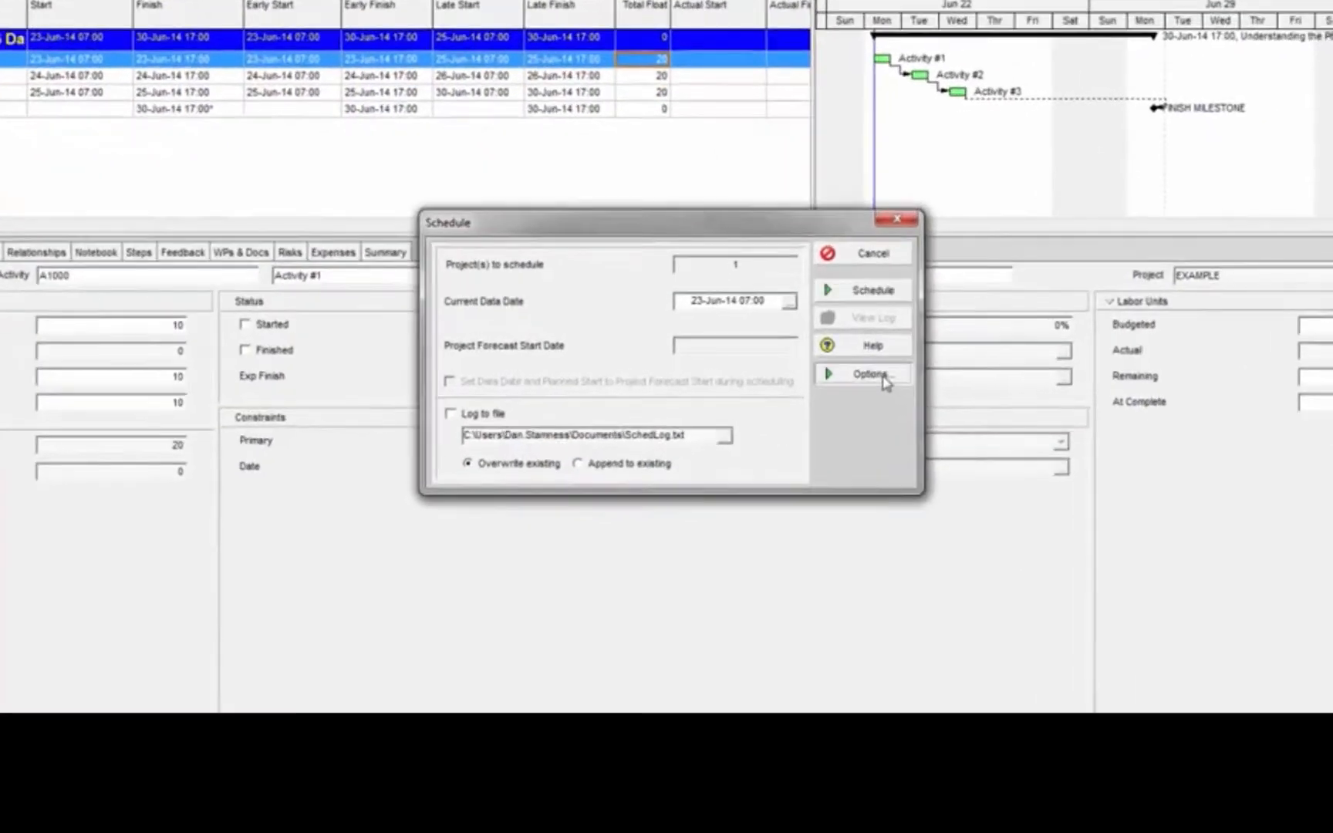
{"action": "left_click", "coordinate": [827, 373]}
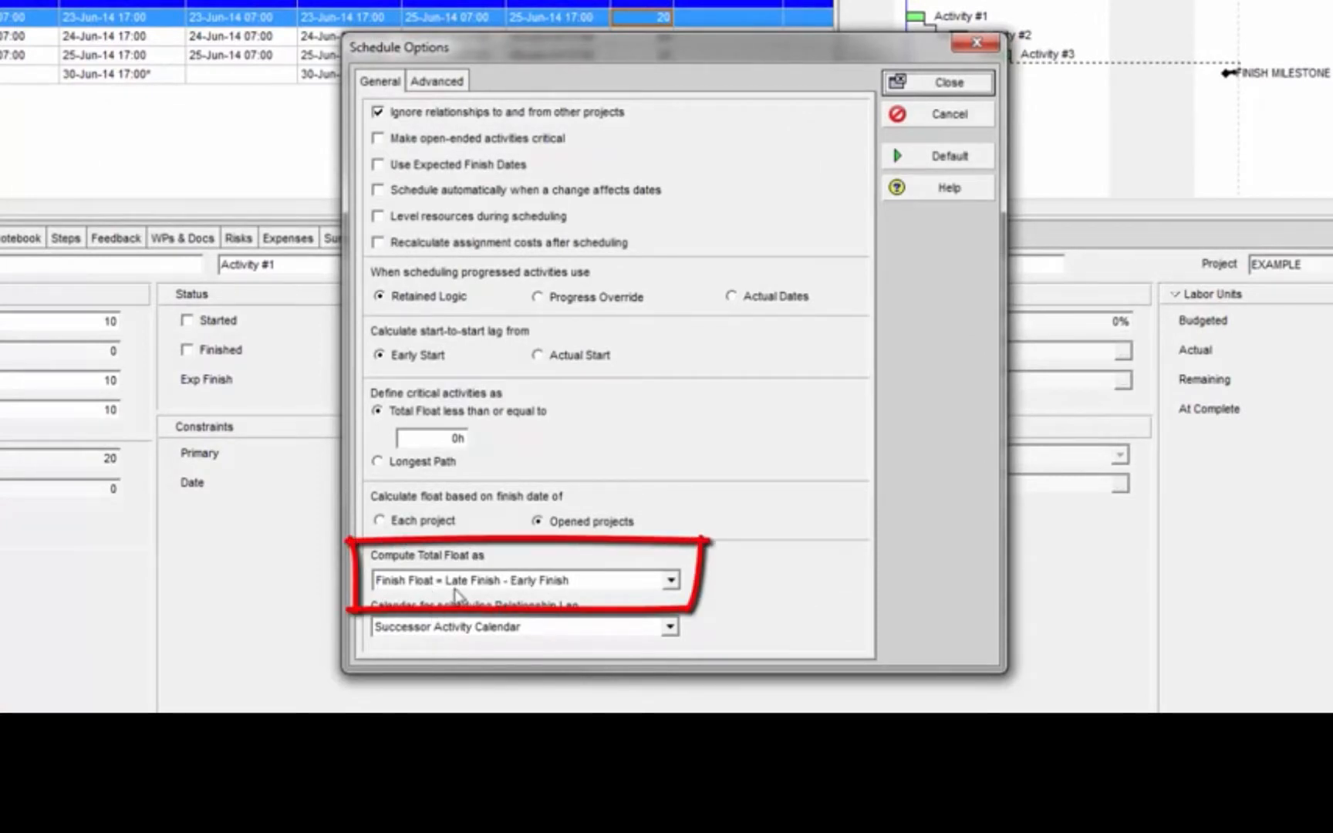
{"action": "left_click", "coordinate": [671, 581]}
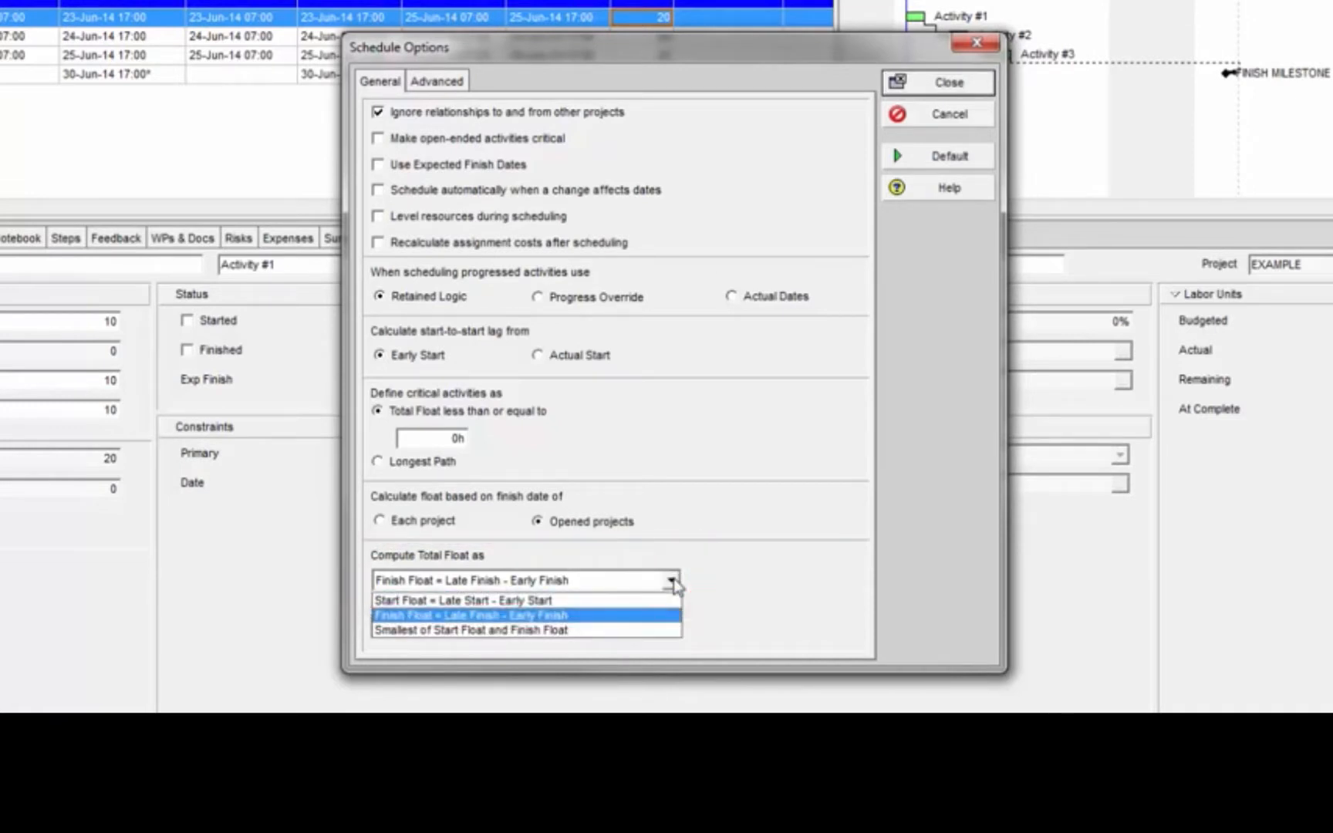
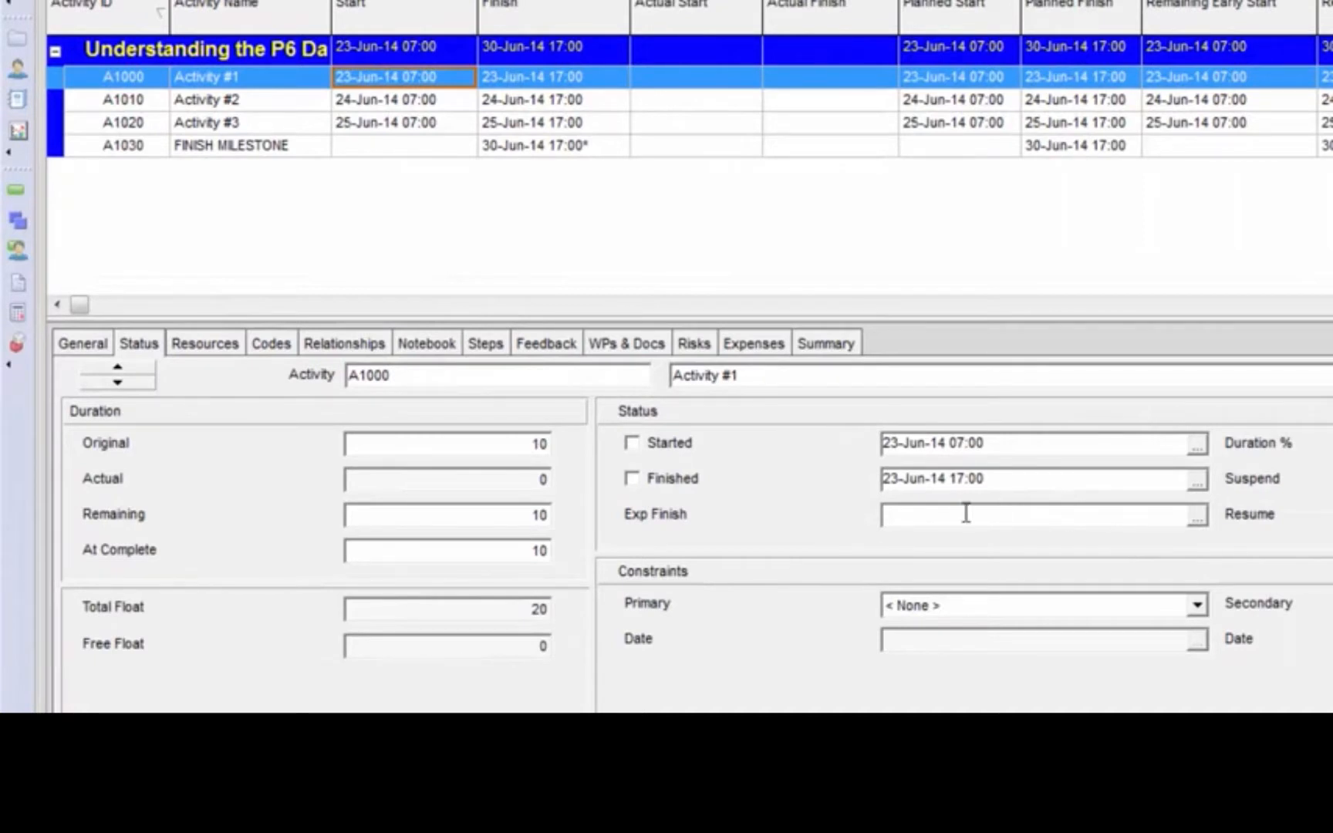
Mark Activity #1 as both started and finished
{"action": "left_click", "coordinate": [633, 444]}
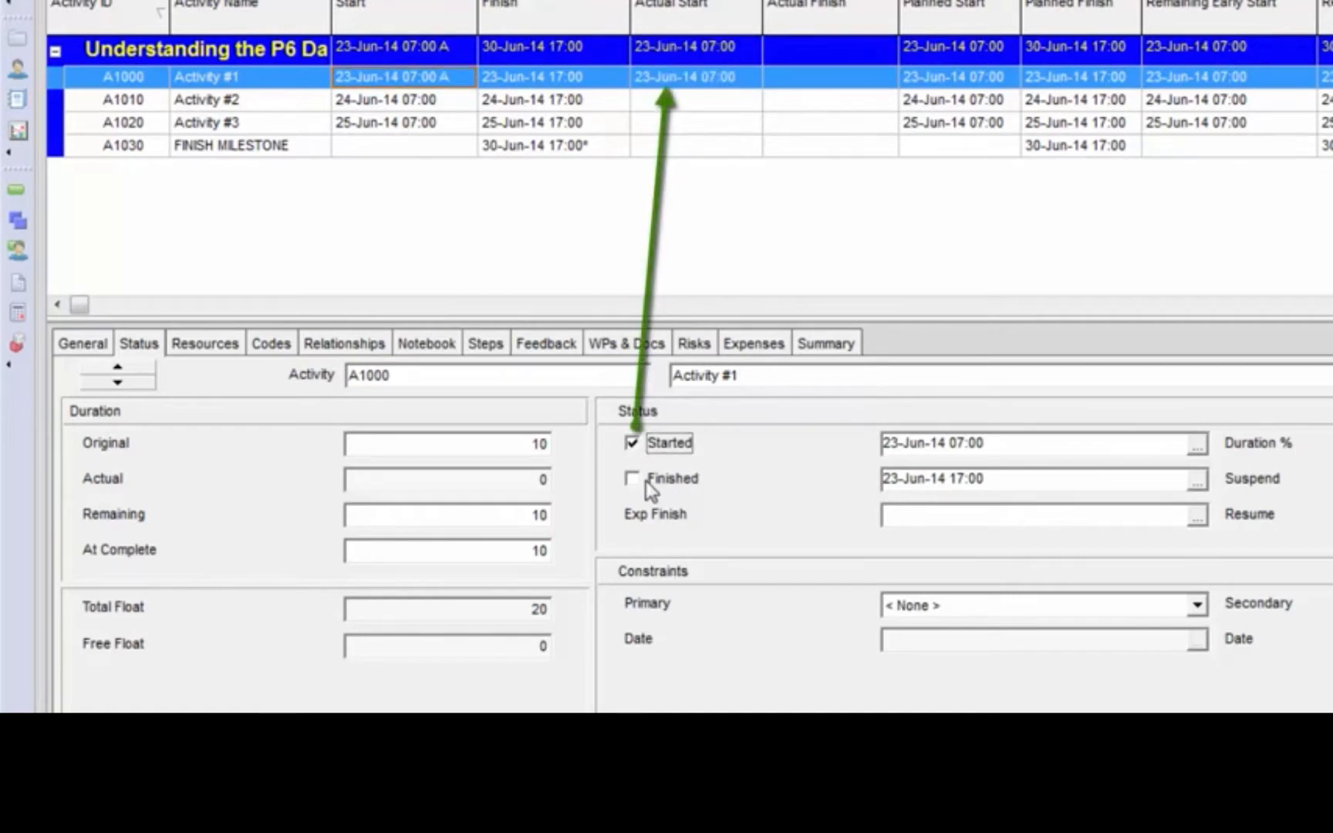
{"action": "left_click", "coordinate": [645, 480]}
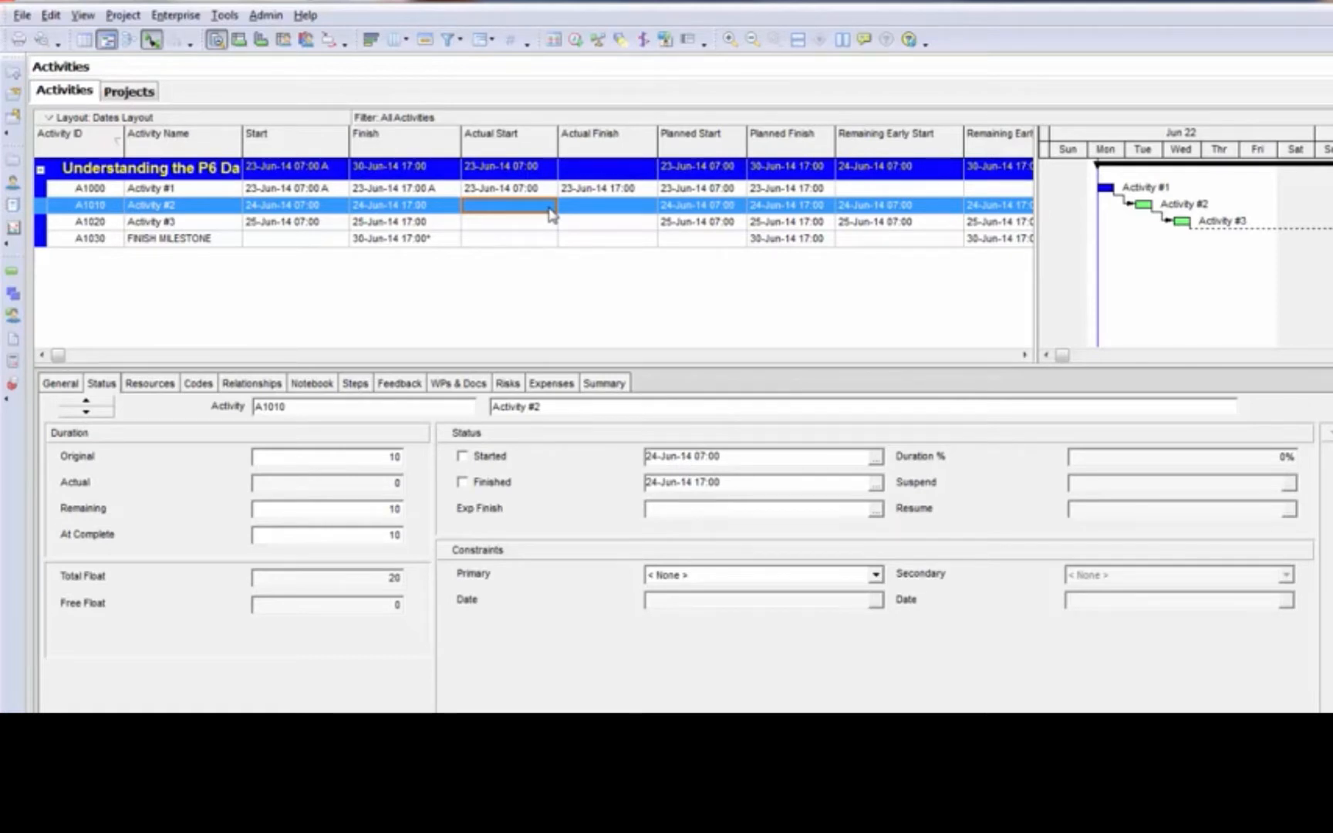
Set the Actual Start of Activity #2 to 03-May-16 00:00
{"action": "left_click", "coordinate": [550, 211]}
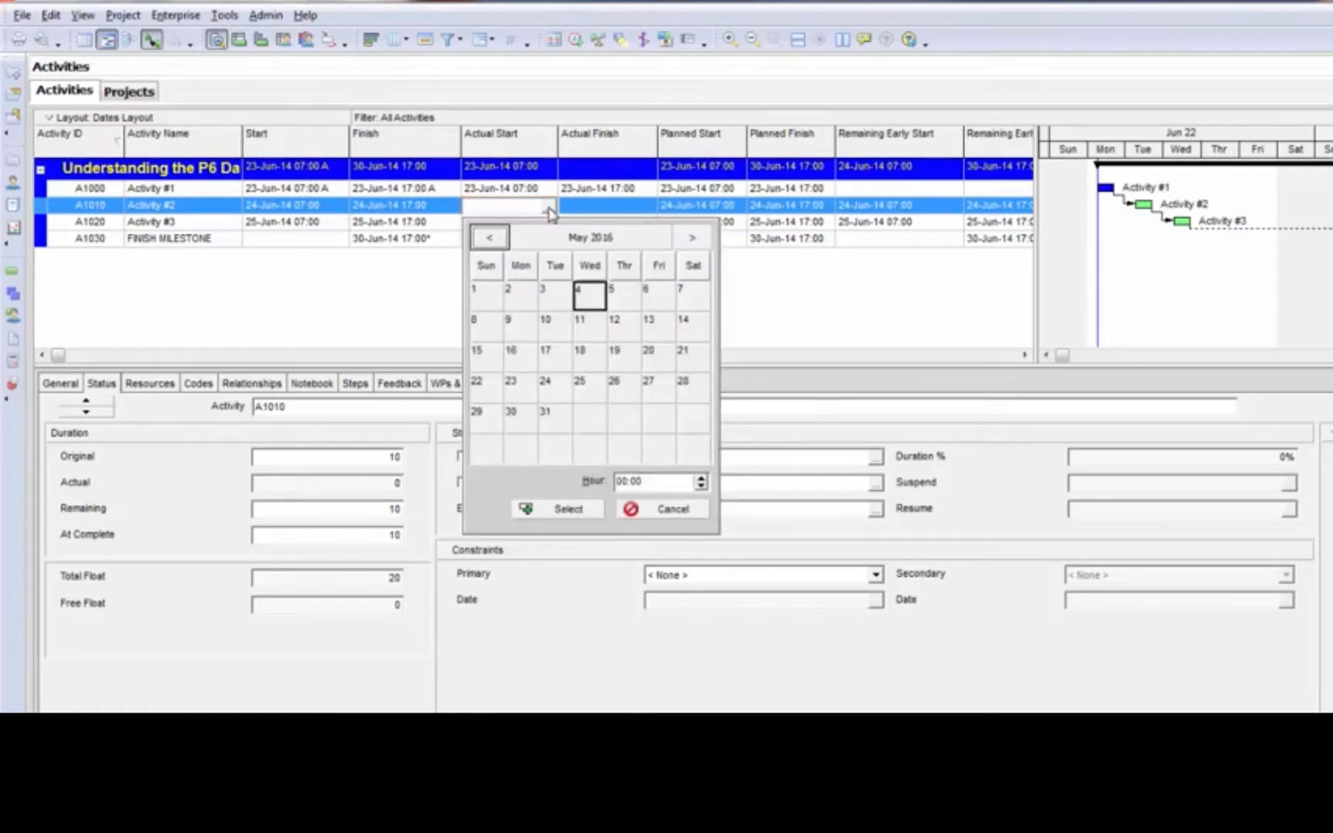
{"action": "left_click", "coordinate": [557, 294]}
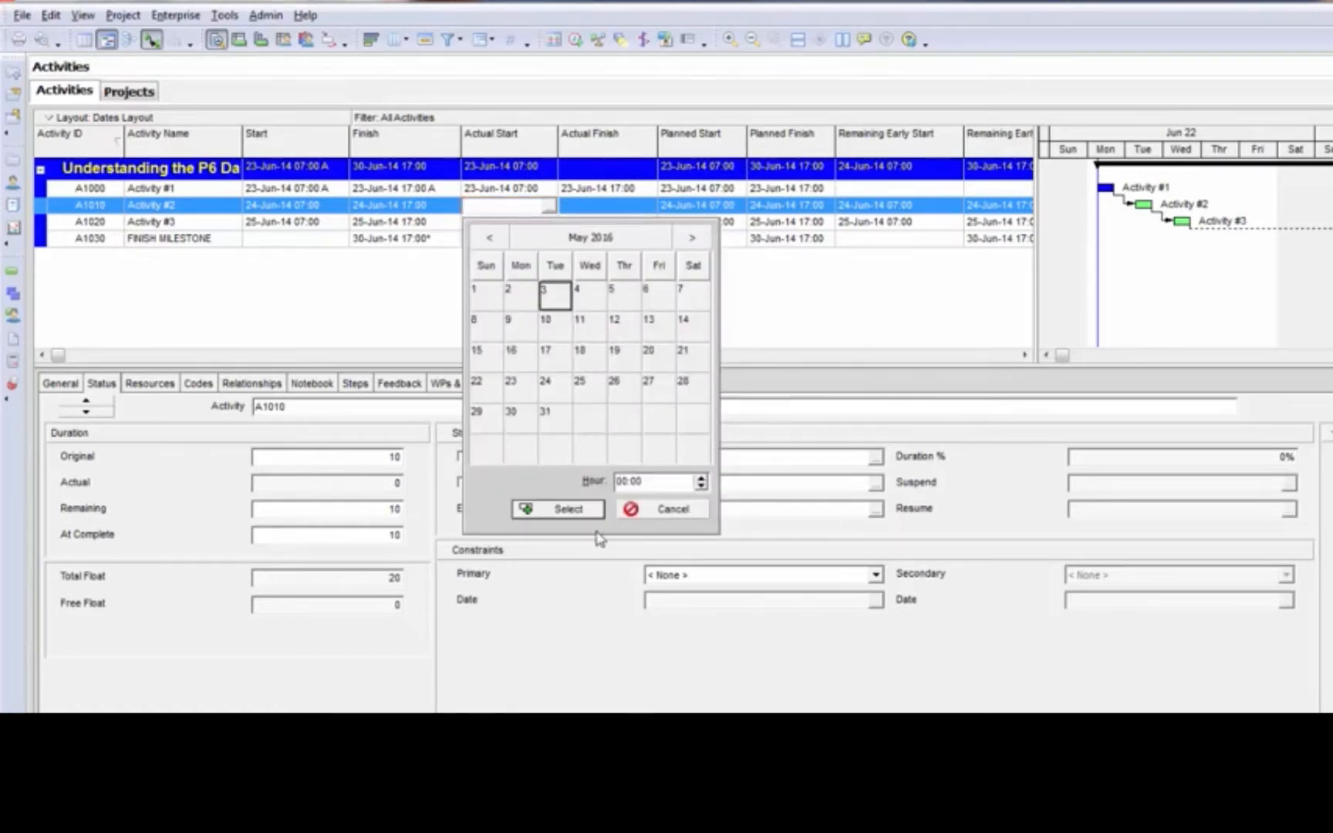
{"action": "left_click", "coordinate": [574, 509]}
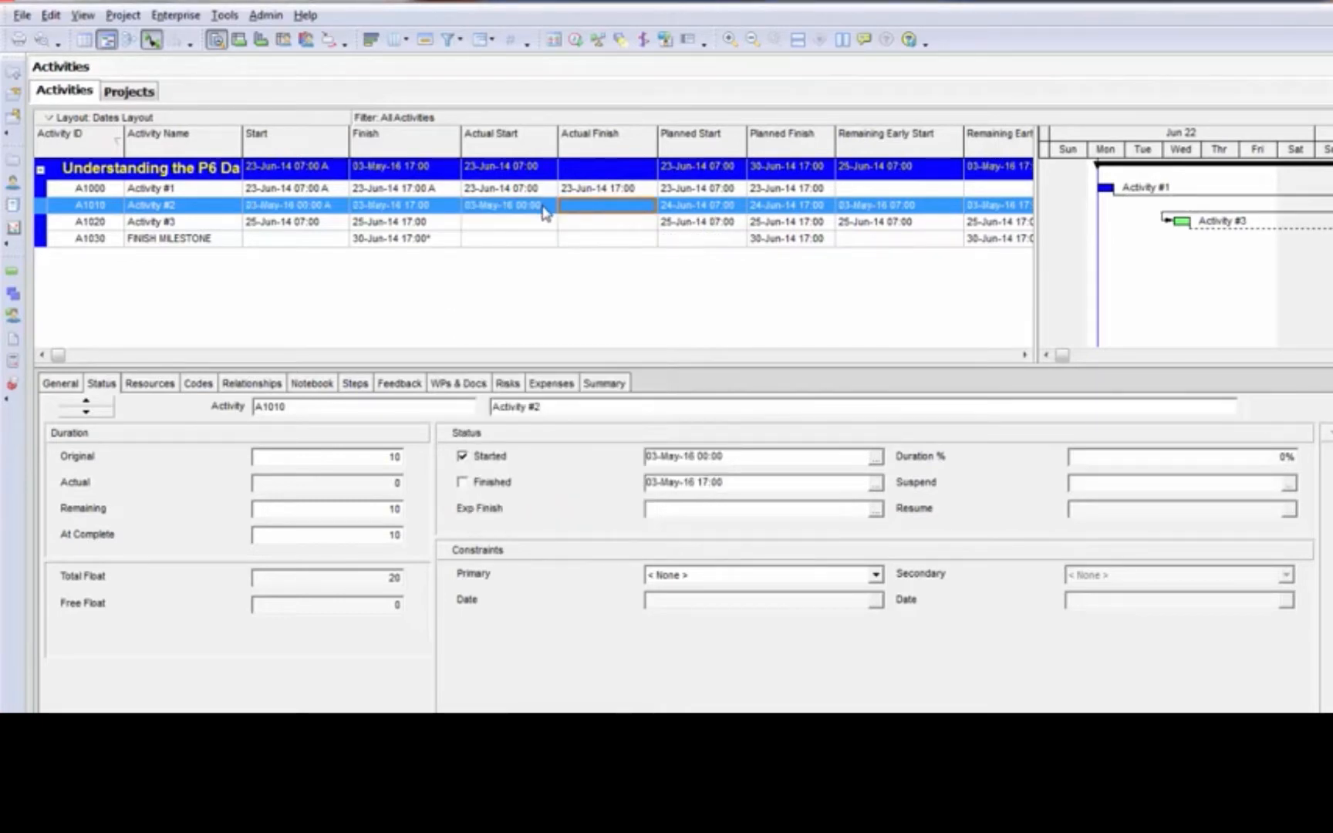
{"action": "left_click", "coordinate": [546, 213]}
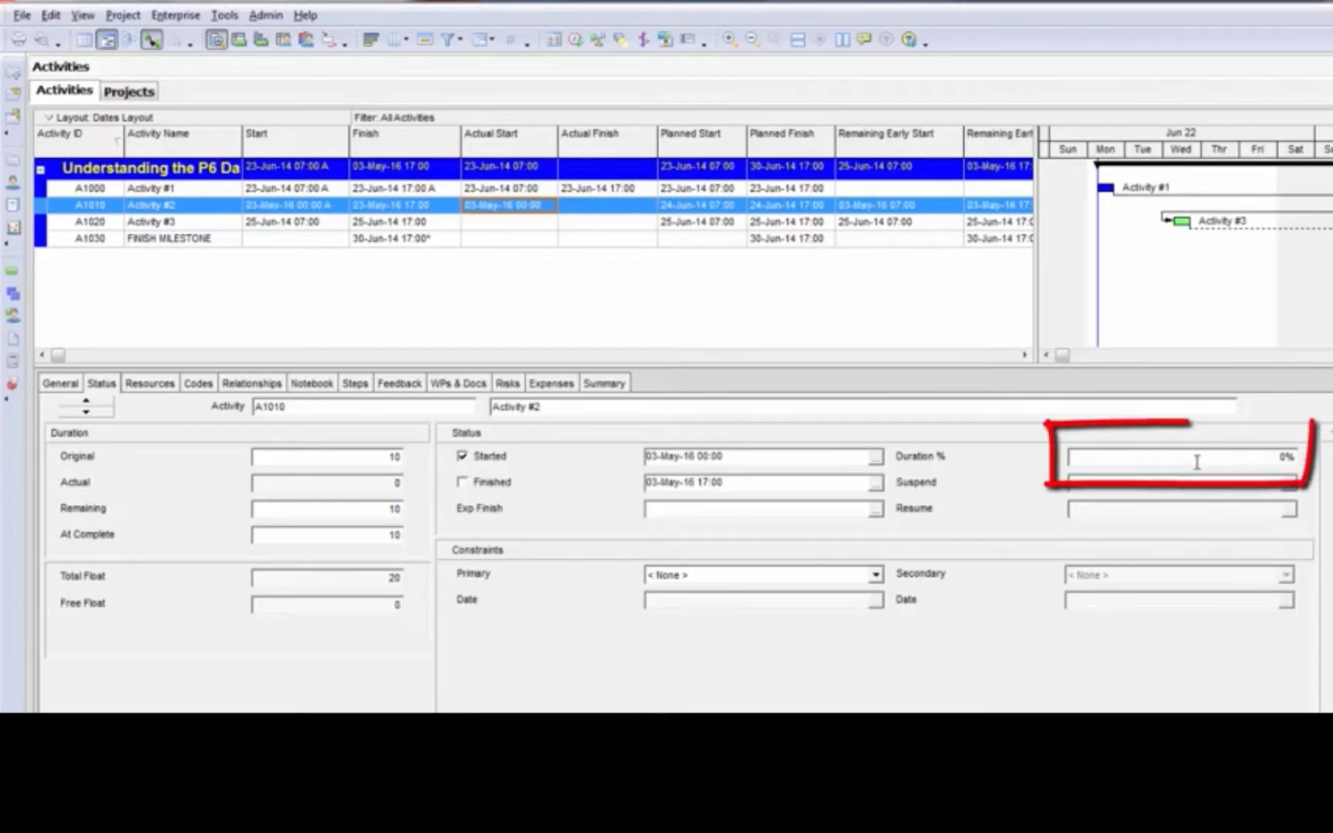
Set the Duration % of Activity #2 to 50%
{"action": "left_click", "coordinate": [1230, 460]}
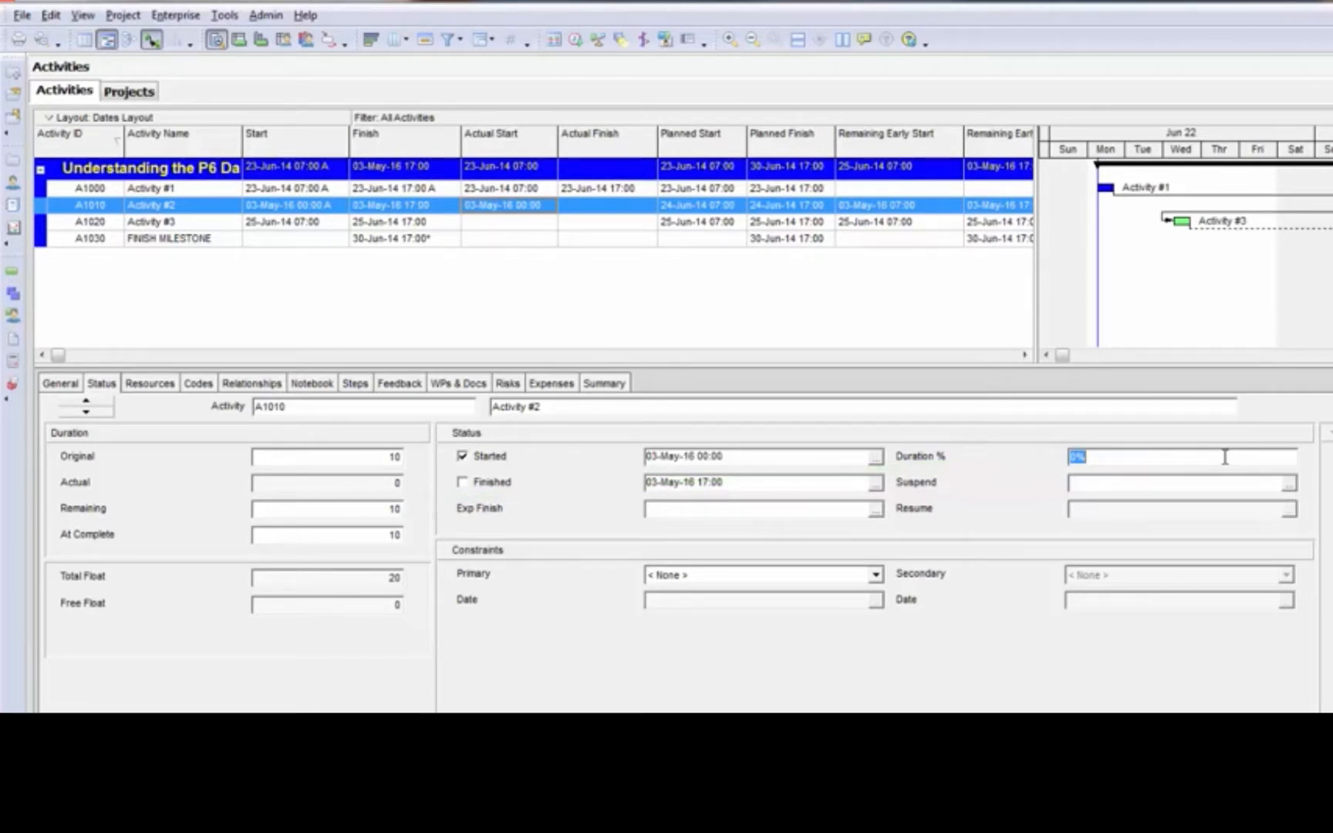
{"action": "type", "text": "50"}
{"action": "key", "text": "Return"}
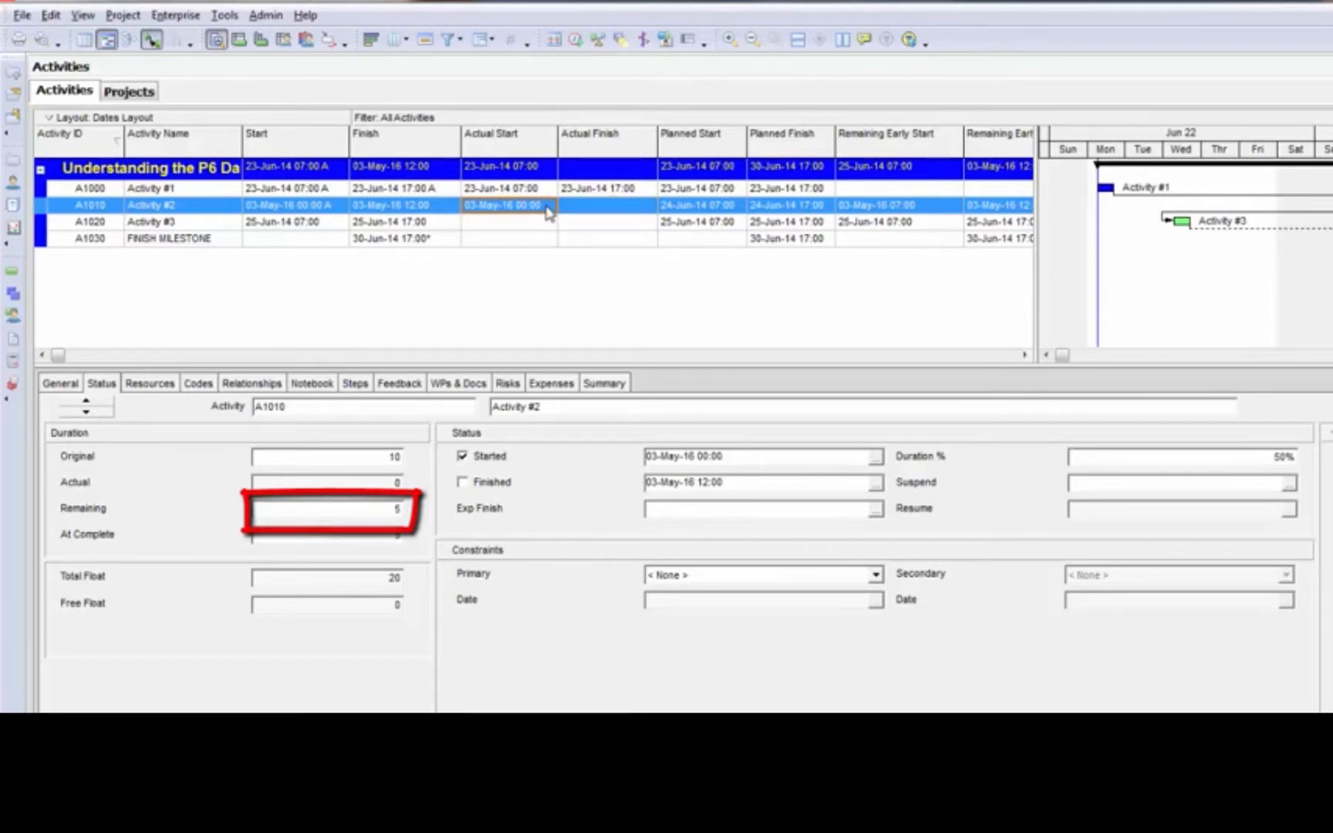
Reschedule the project with a data date of 24-Jun-14 and check the Planned Start and Planned Finish of Activity #2
{"action": "left_click", "coordinate": [575, 40]}
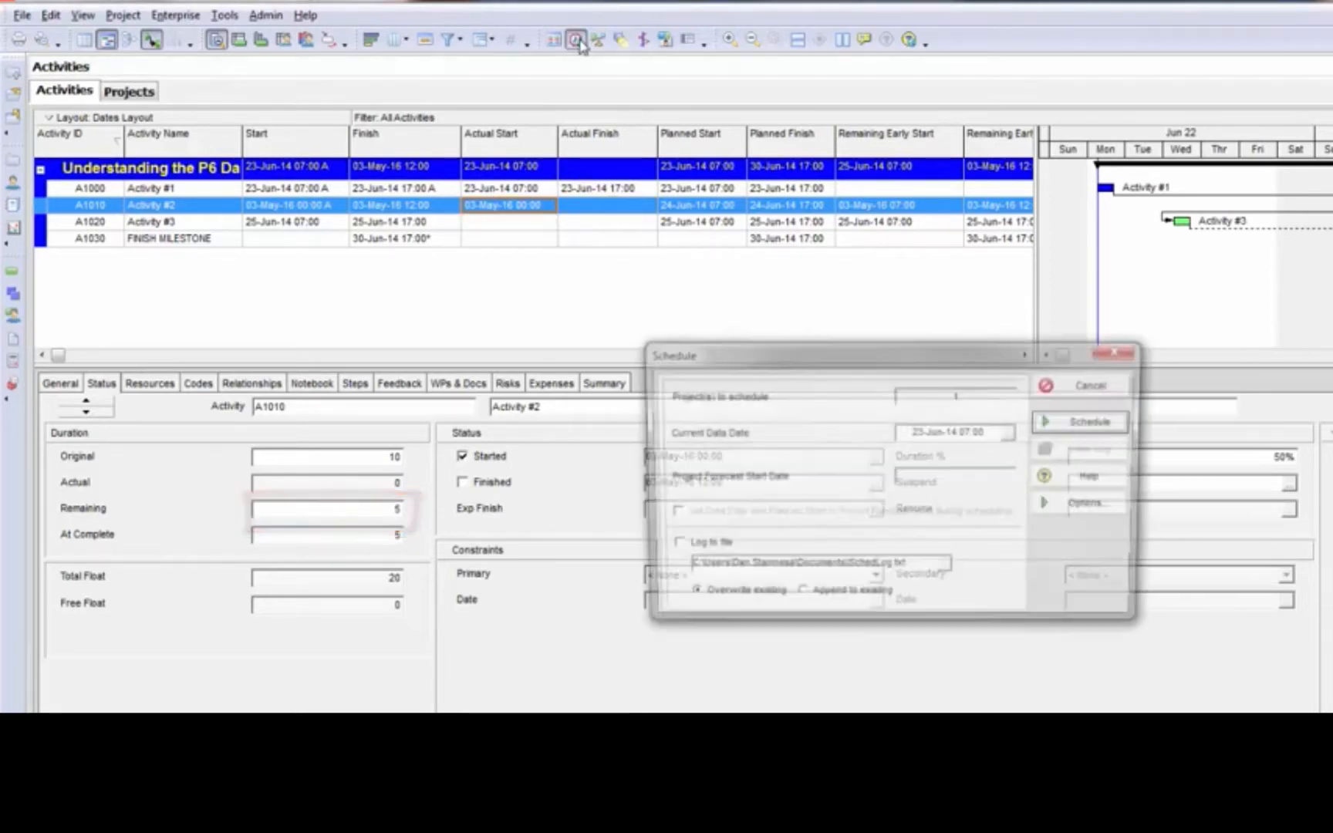
{"action": "double_click", "coordinate": [926, 434]}
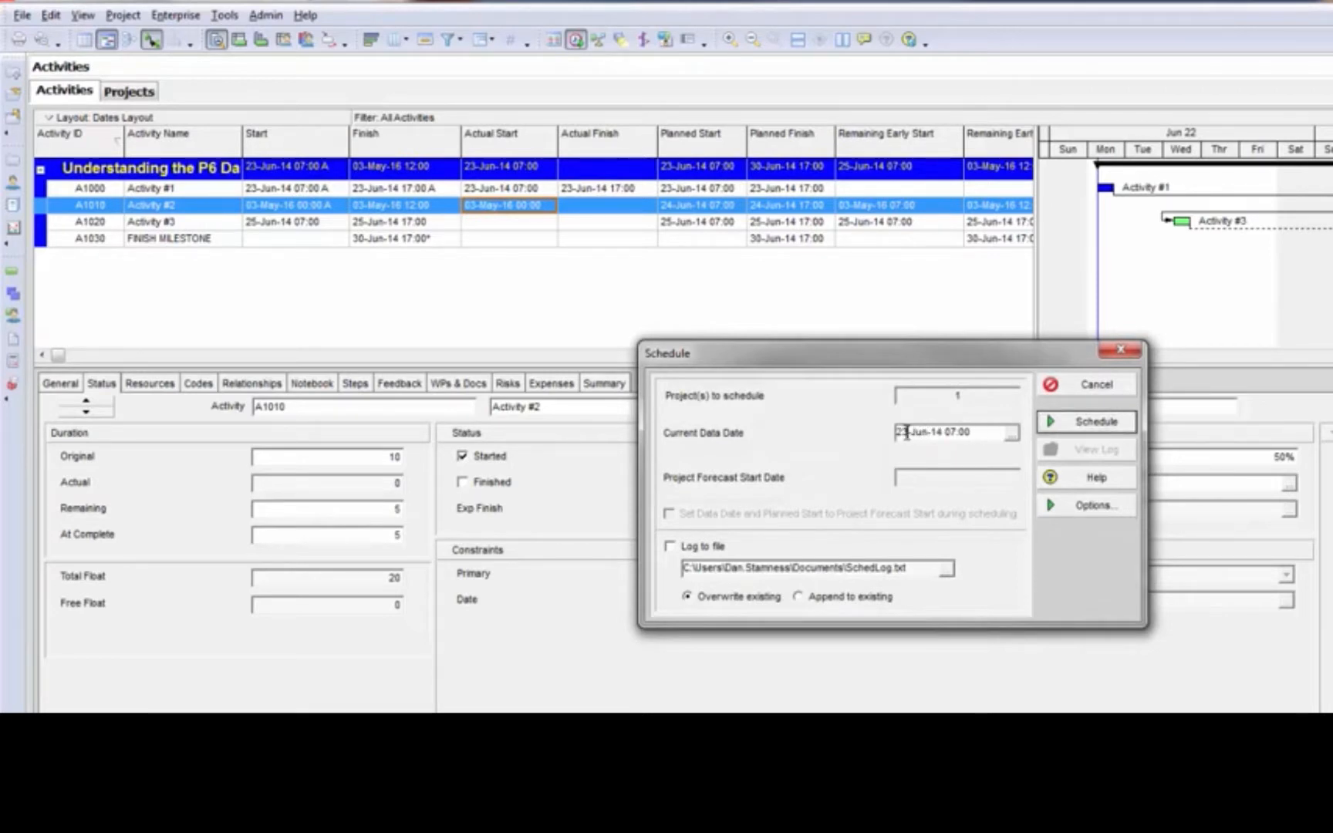
{"action": "type", "text": "24"}
{"action": "left_click", "coordinate": [1114, 425]}
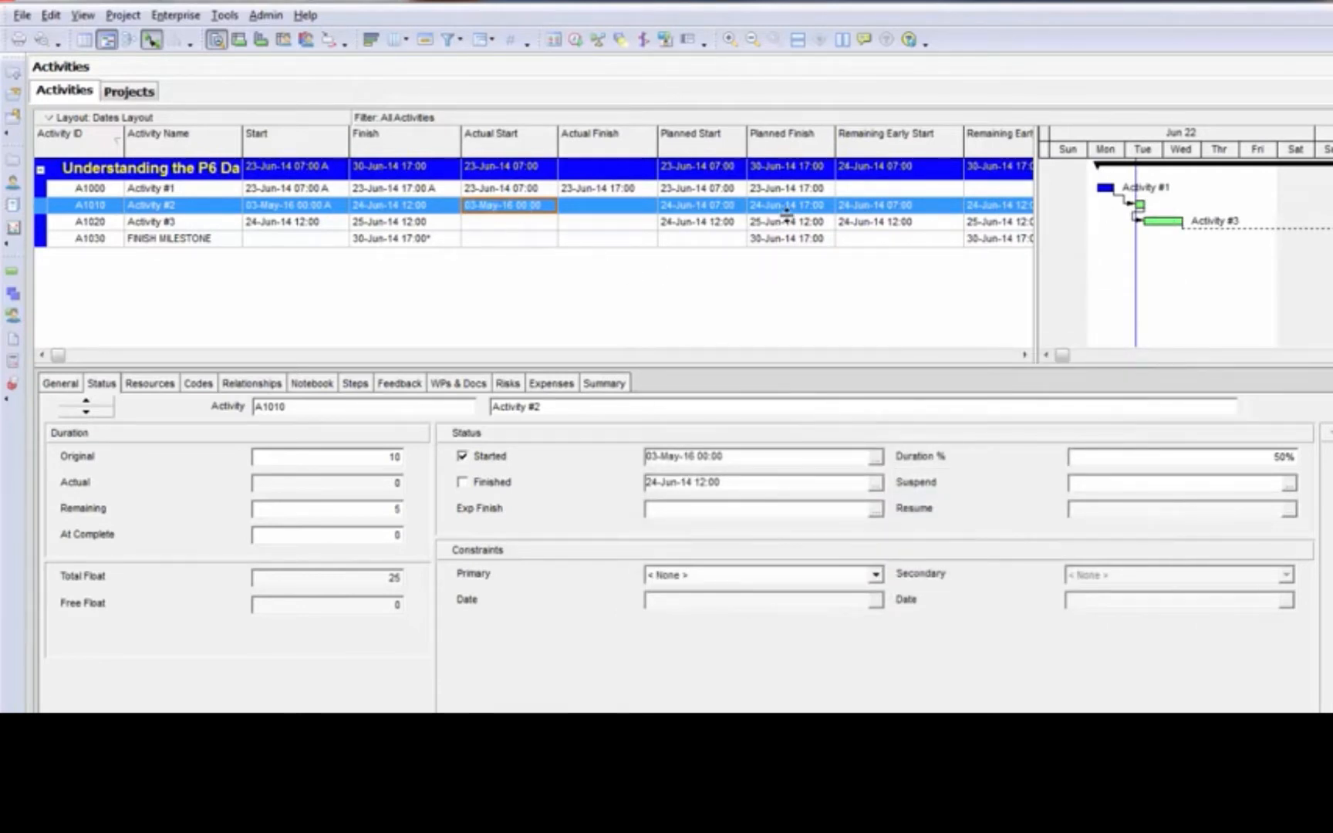
{"action": "left_click", "coordinate": [730, 210]}
{"action": "left_click", "coordinate": [781, 208]}
{"action": "left_click", "coordinate": [712, 210]}
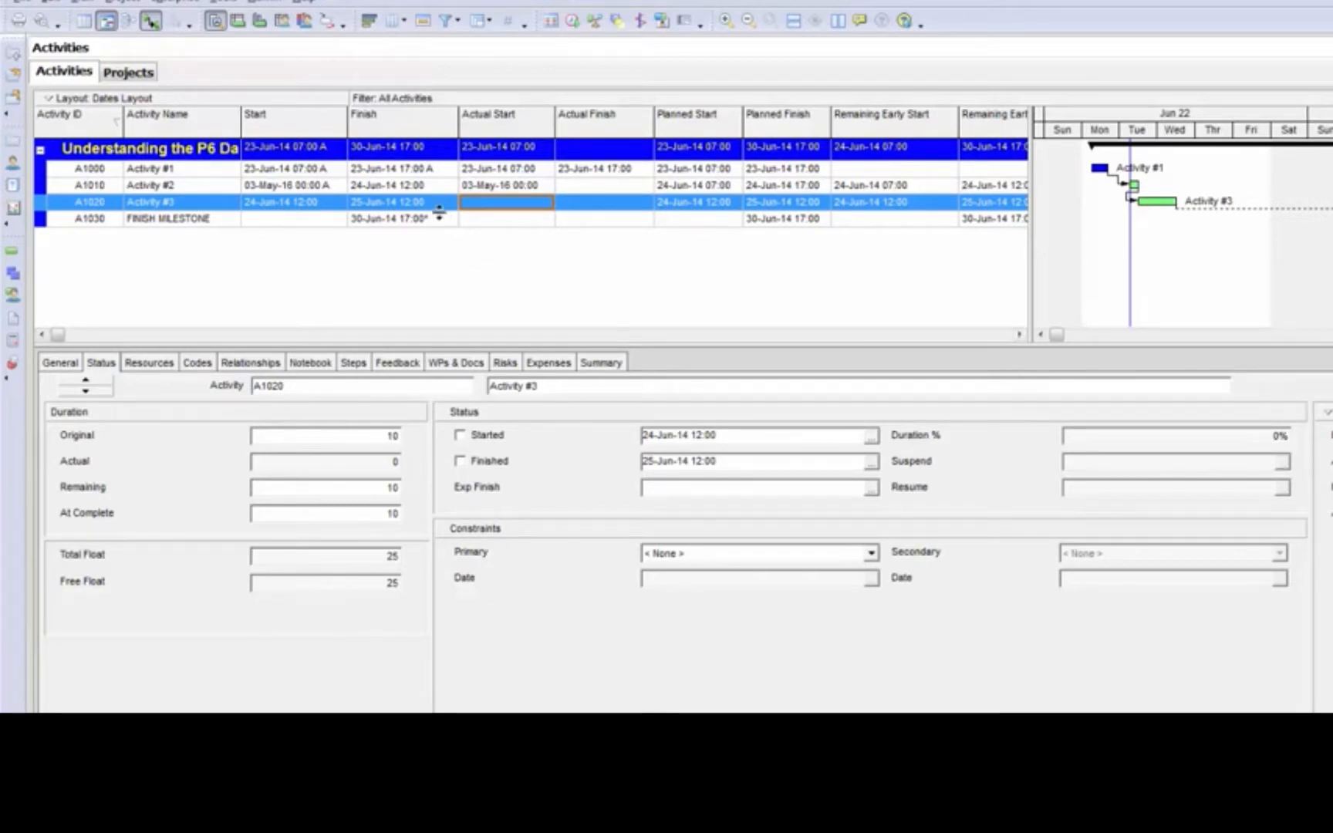
Mark Activity #3 as both started and finished
{"action": "left_click", "coordinate": [470, 437]}
{"action": "left_click", "coordinate": [459, 461]}
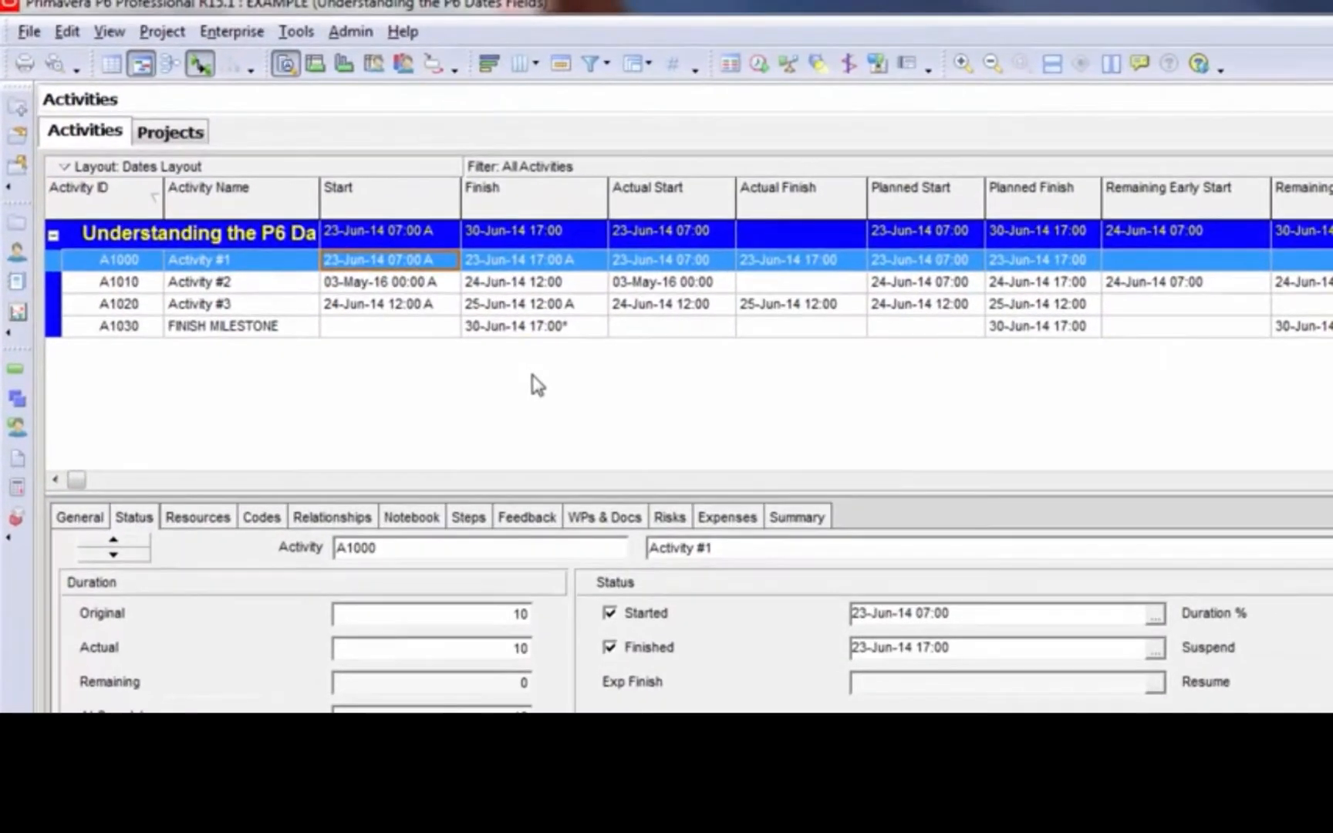
Compare the Start and Finish fields of Activity #1, Activity #2 and Activity #3 with their actual dates
{"action": "left_click", "coordinate": [682, 266]}
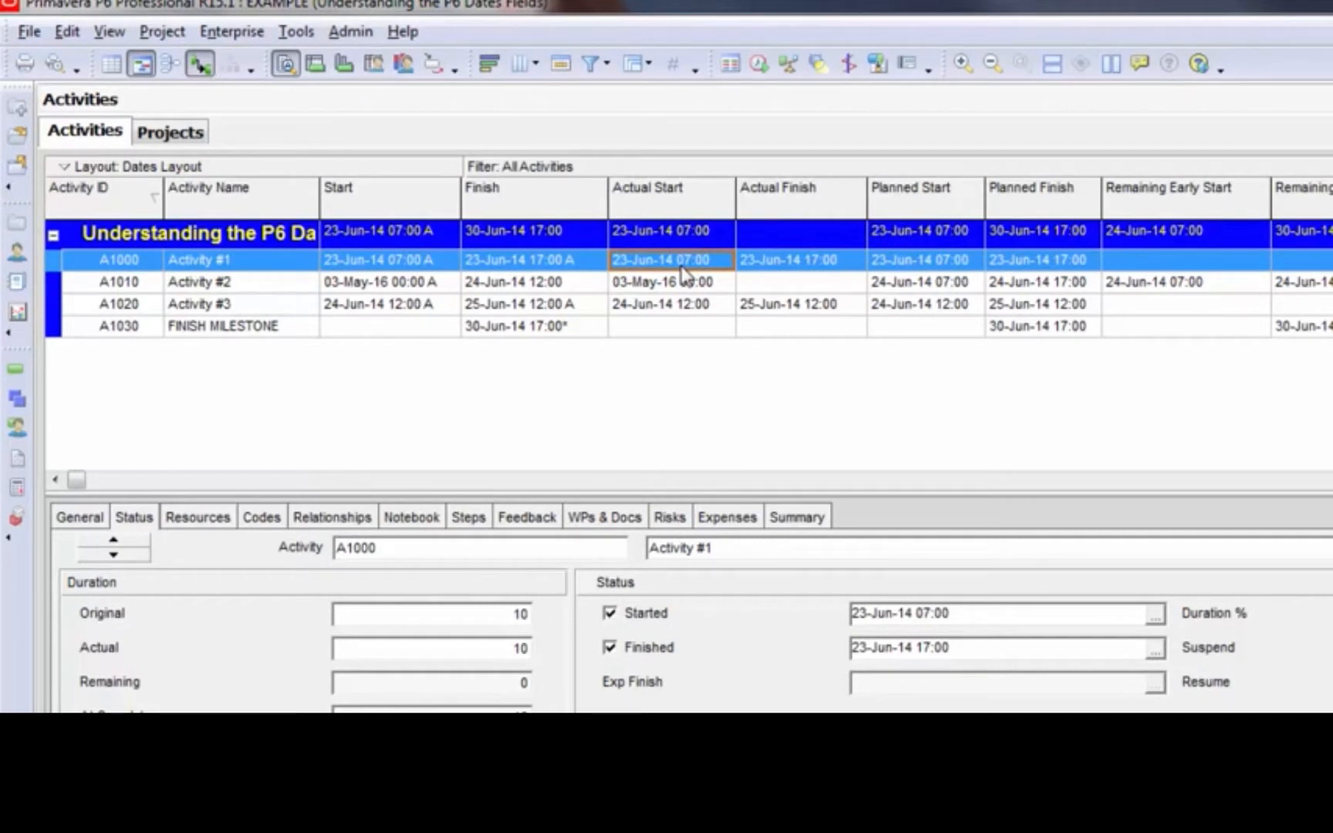
{"action": "left_click", "coordinate": [414, 259]}
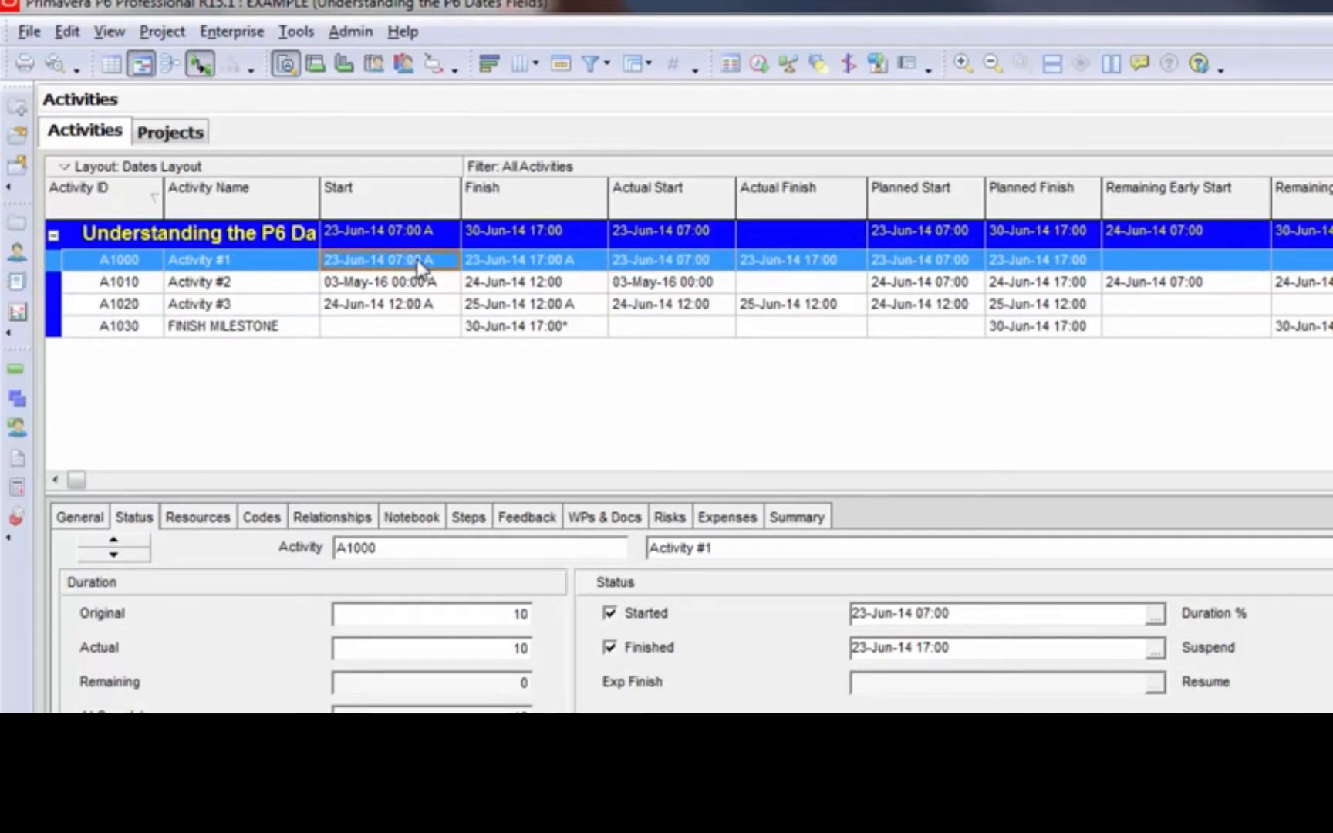
{"action": "left_click", "coordinate": [540, 266]}
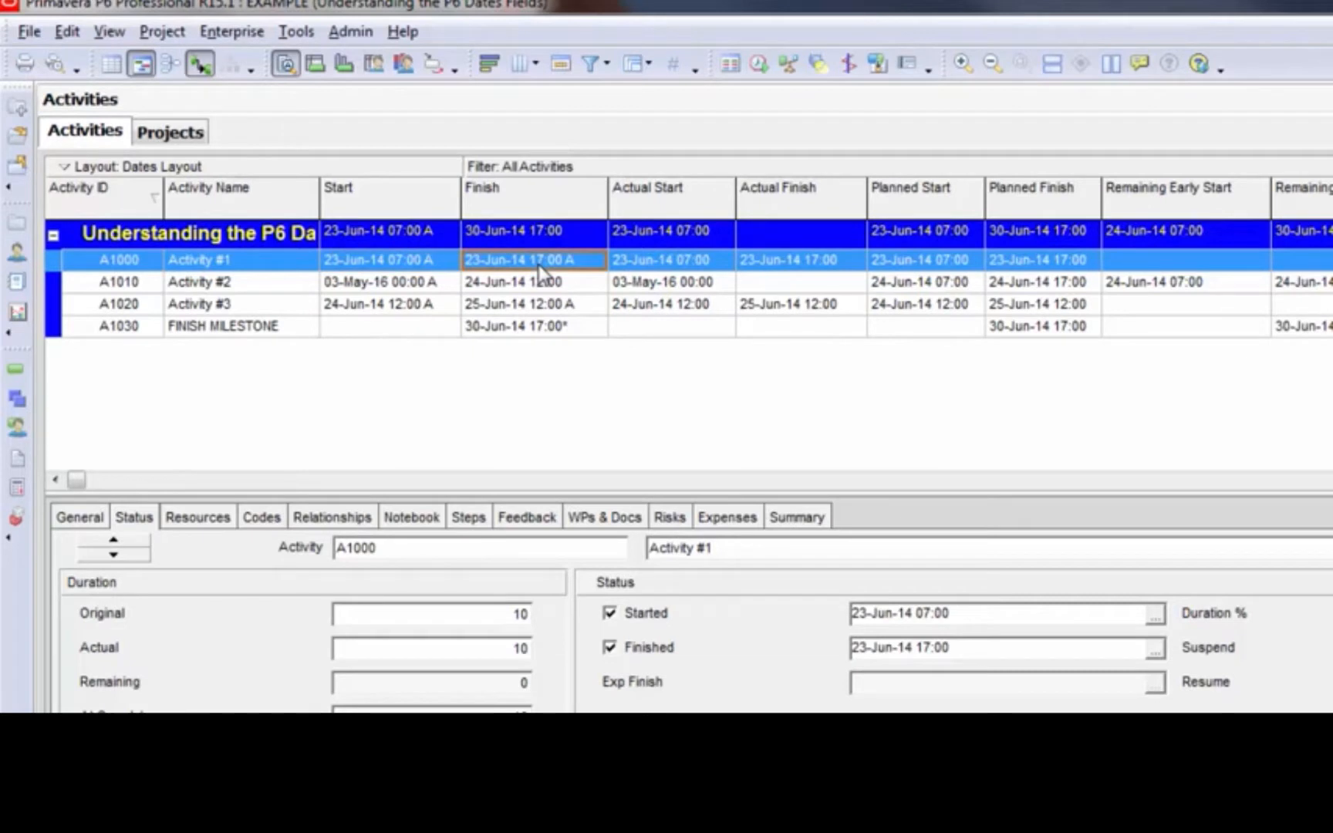
{"action": "left_click", "coordinate": [382, 284]}
{"action": "left_click", "coordinate": [687, 285]}
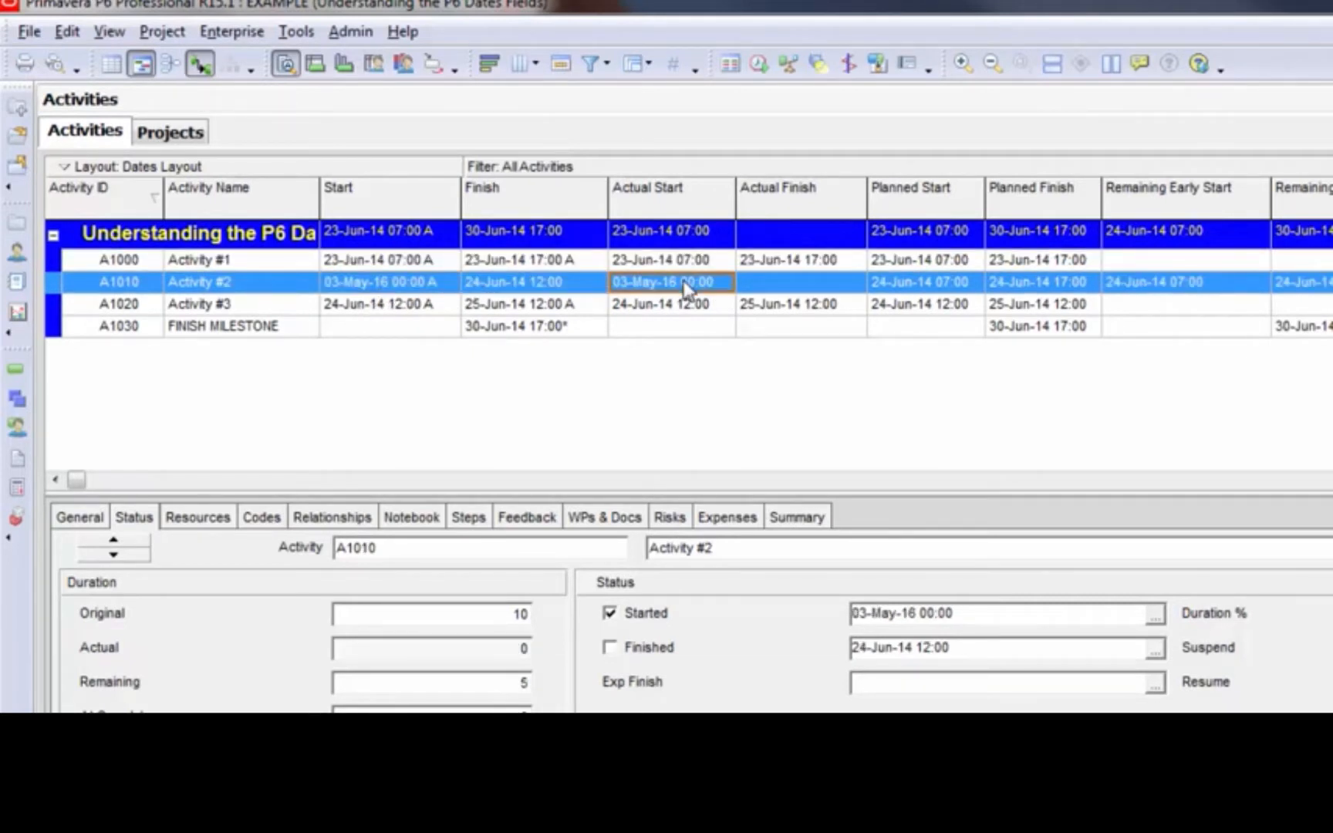
{"action": "left_click", "coordinate": [424, 285]}
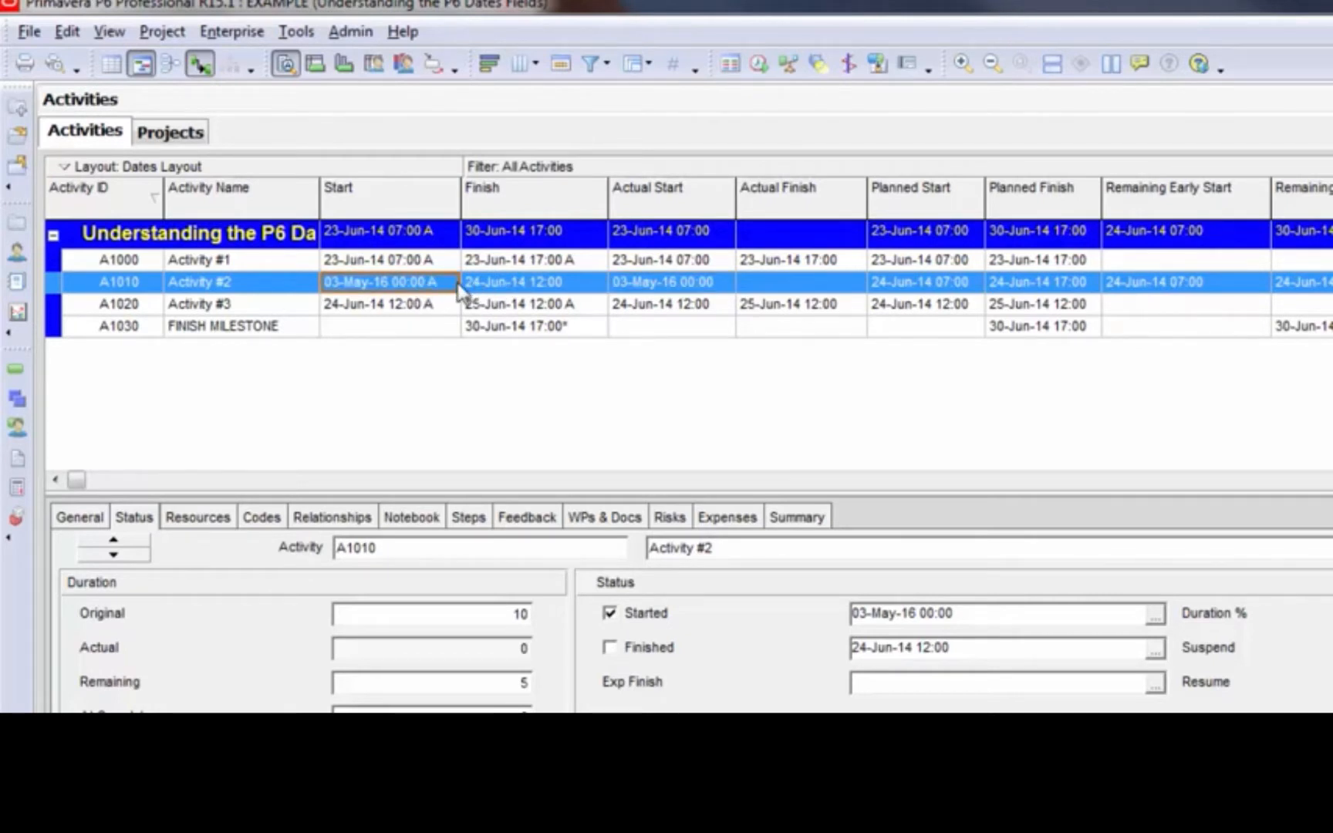
{"action": "left_click", "coordinate": [521, 290]}
{"action": "left_click", "coordinate": [407, 307]}
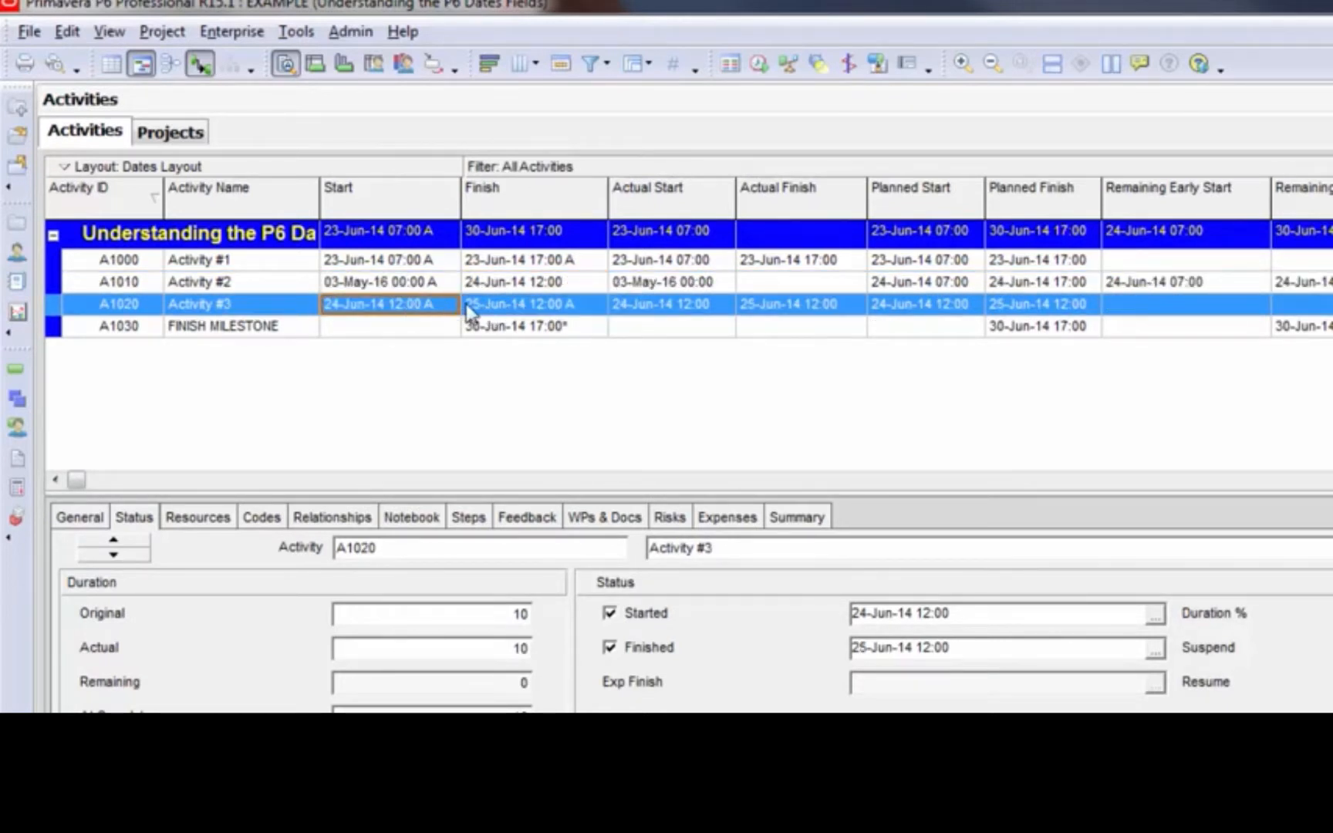
{"action": "left_click", "coordinate": [524, 308]}
{"action": "left_click", "coordinate": [409, 315]}
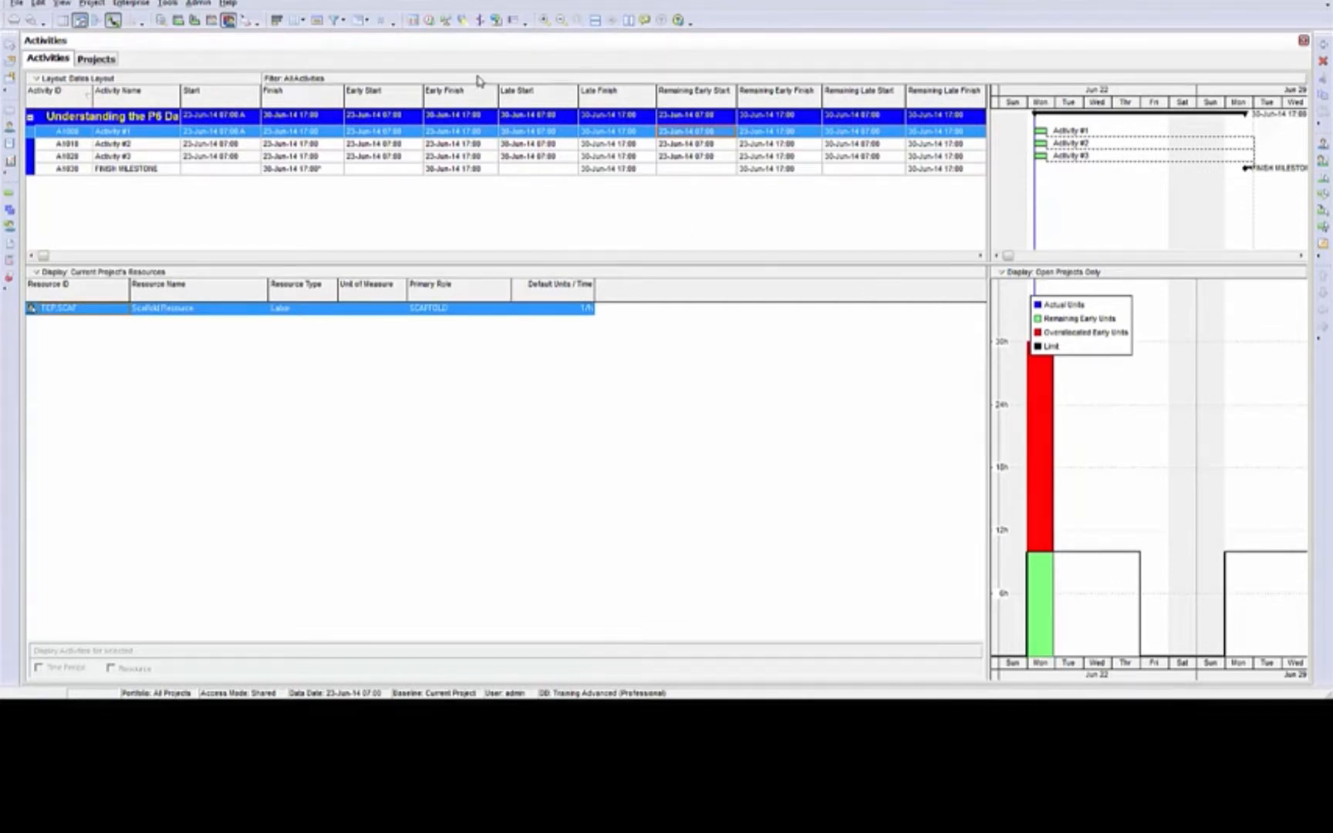
Level the project's resources within activity Total Float while preserving the scheduled early and late dates
{"action": "left_click", "coordinate": [445, 22]}
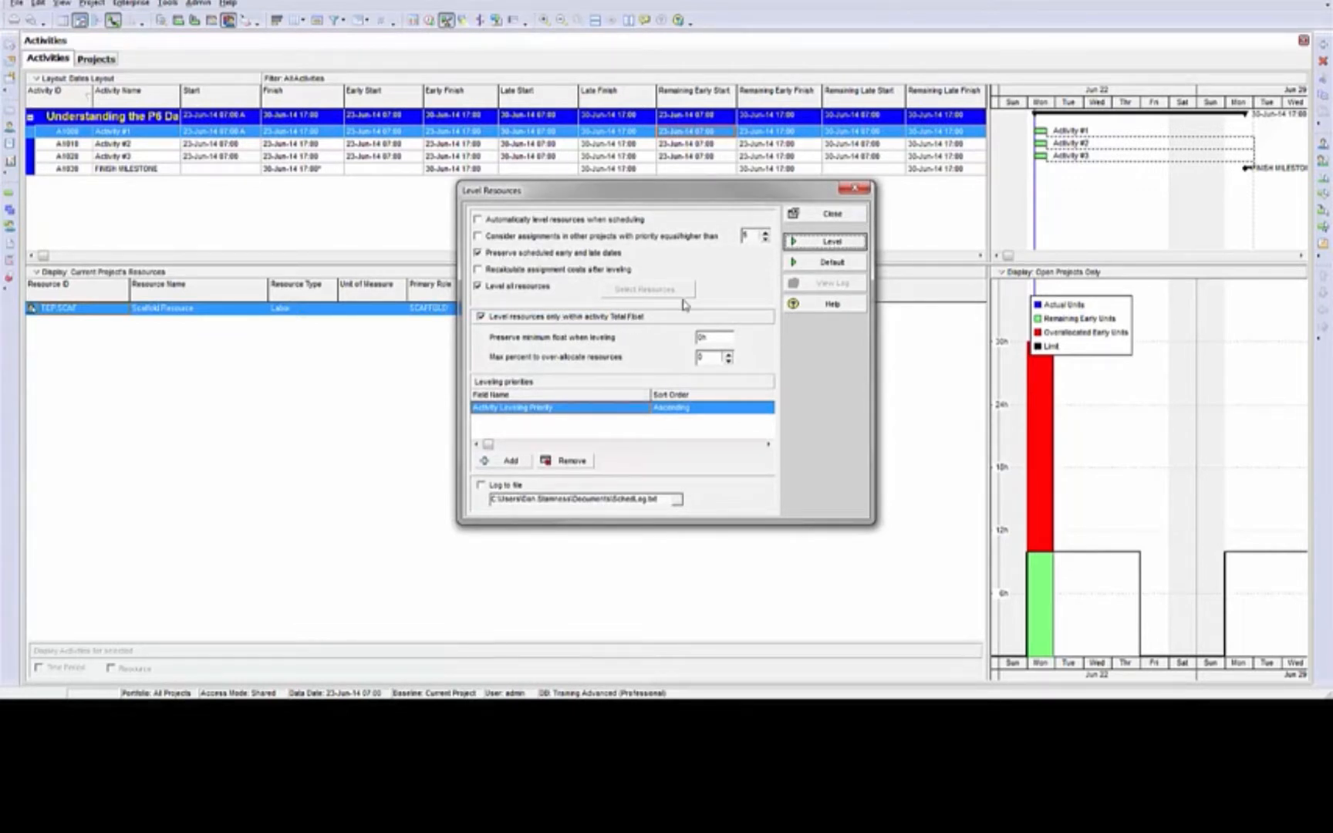
{"action": "left_click", "coordinate": [866, 244]}
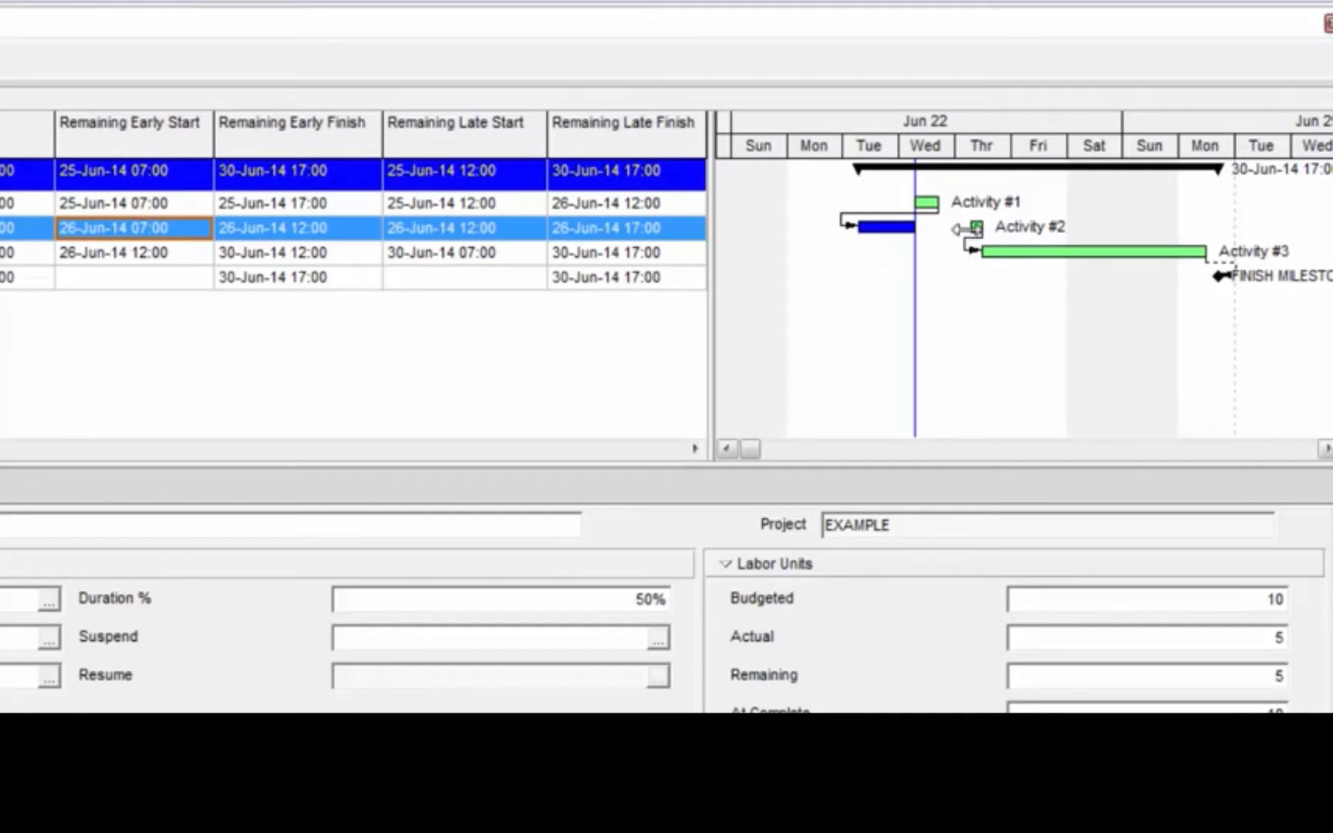
Examine the remaining work of Activity #2 and compare Early Start with Remaining Early Start for Activity #1 and Activity #2
{"action": "left_click", "coordinate": [975, 226]}
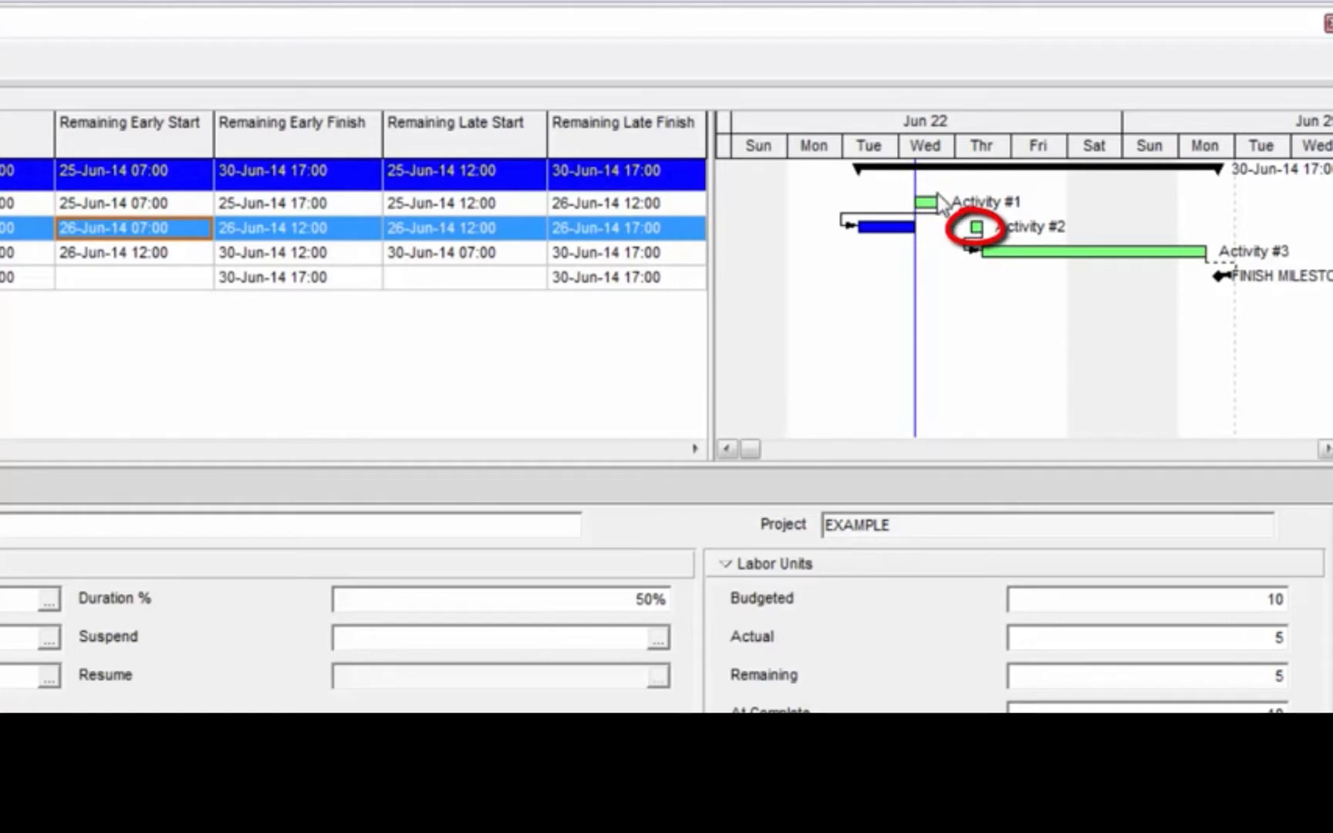
{"action": "left_click", "coordinate": [244, 230]}
{"action": "left_click", "coordinate": [197, 235]}
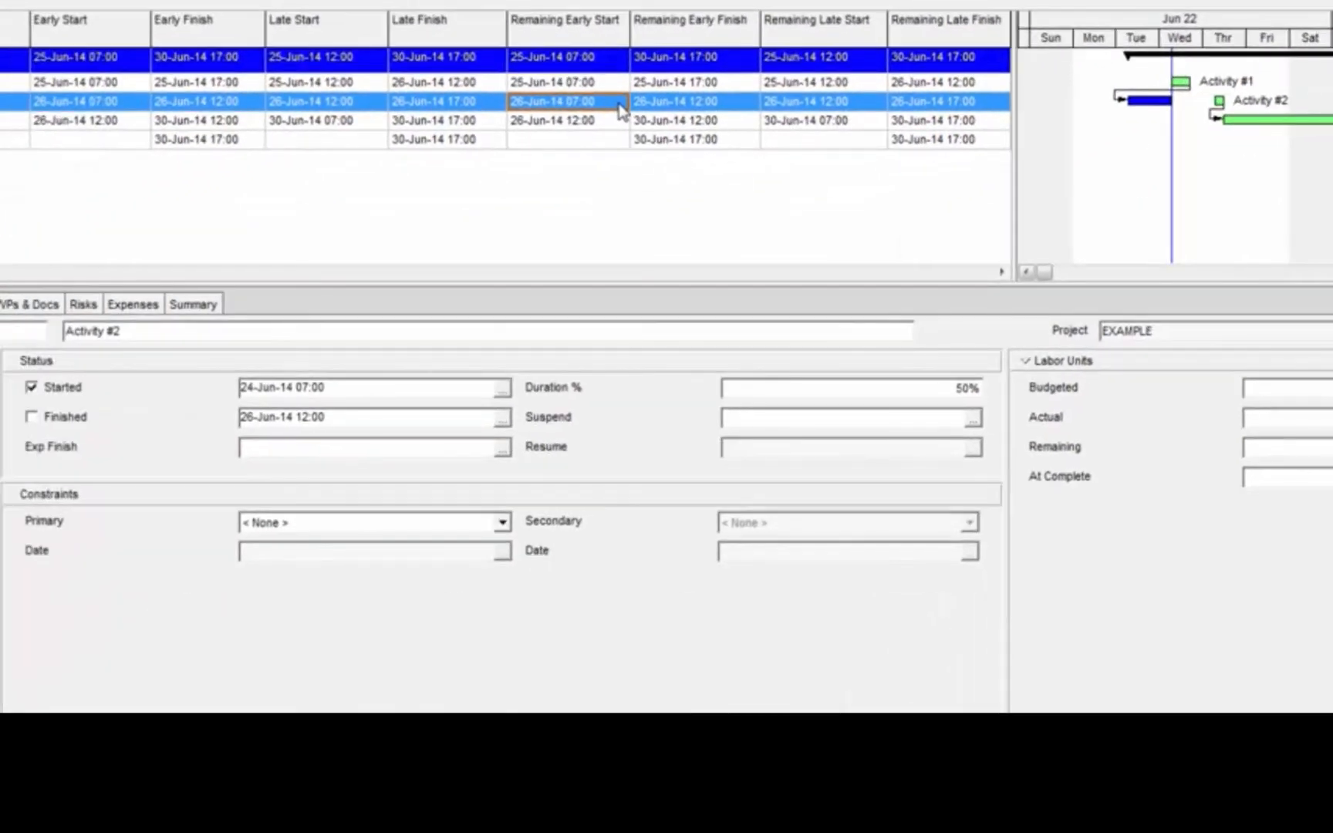
{"action": "left_click", "coordinate": [113, 85]}
{"action": "left_click", "coordinate": [114, 107]}
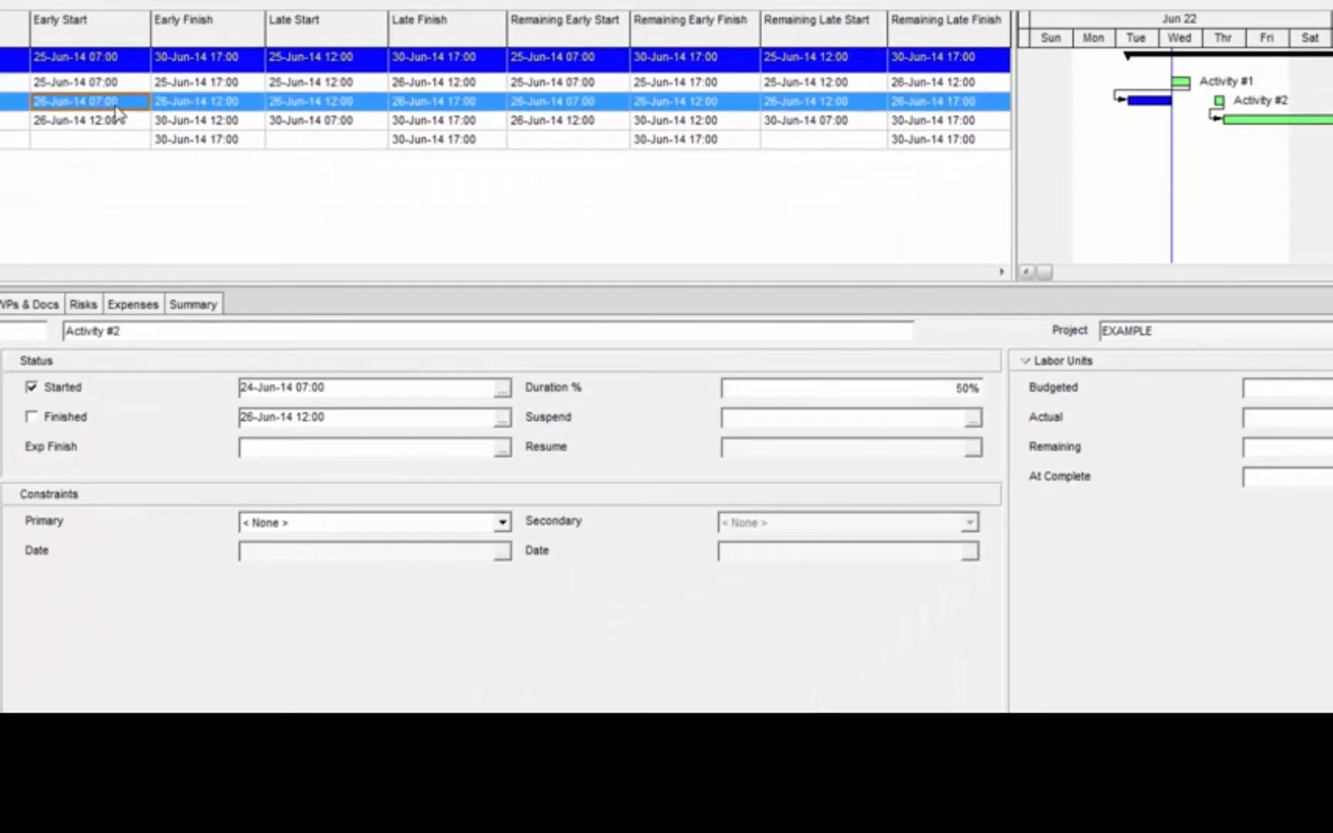
{"action": "left_click", "coordinate": [590, 87]}
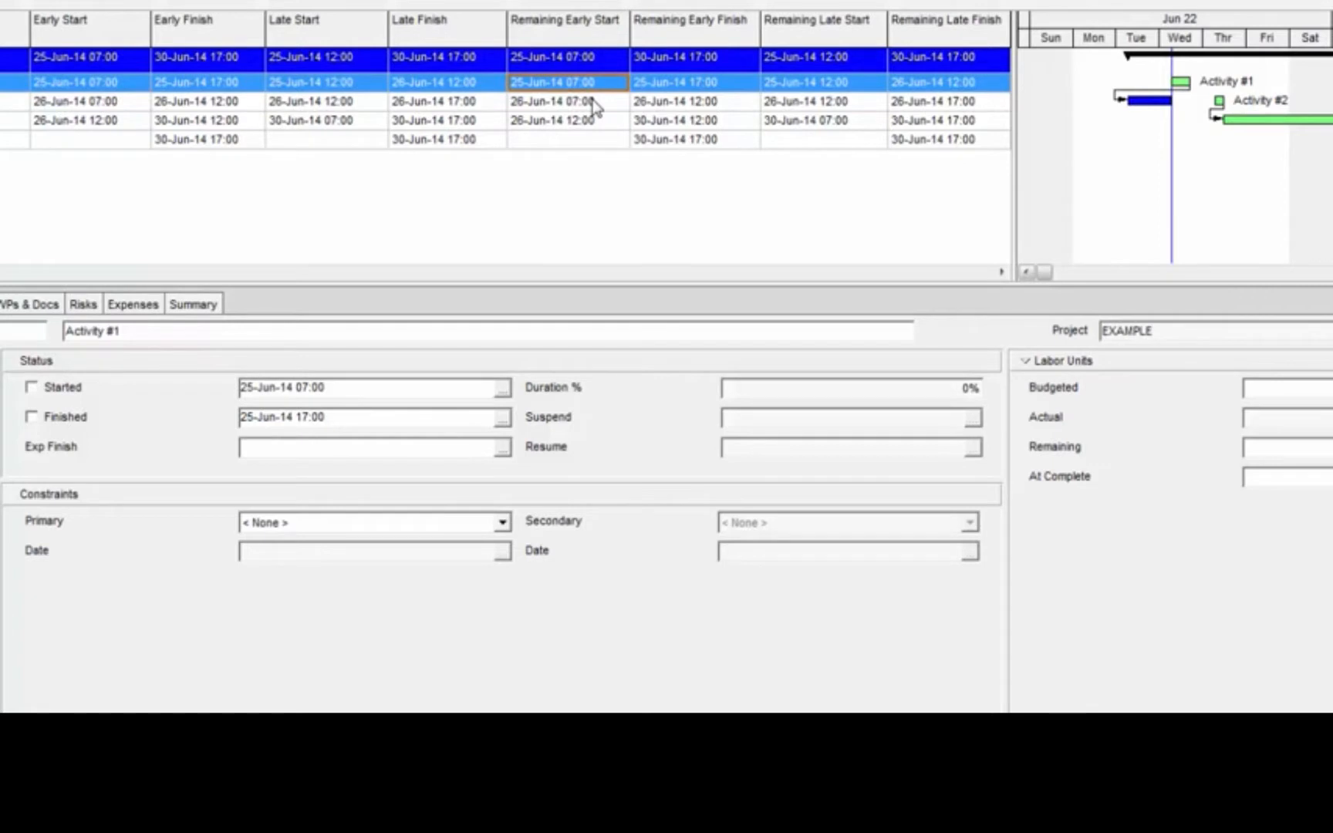
{"action": "left_click", "coordinate": [592, 101]}
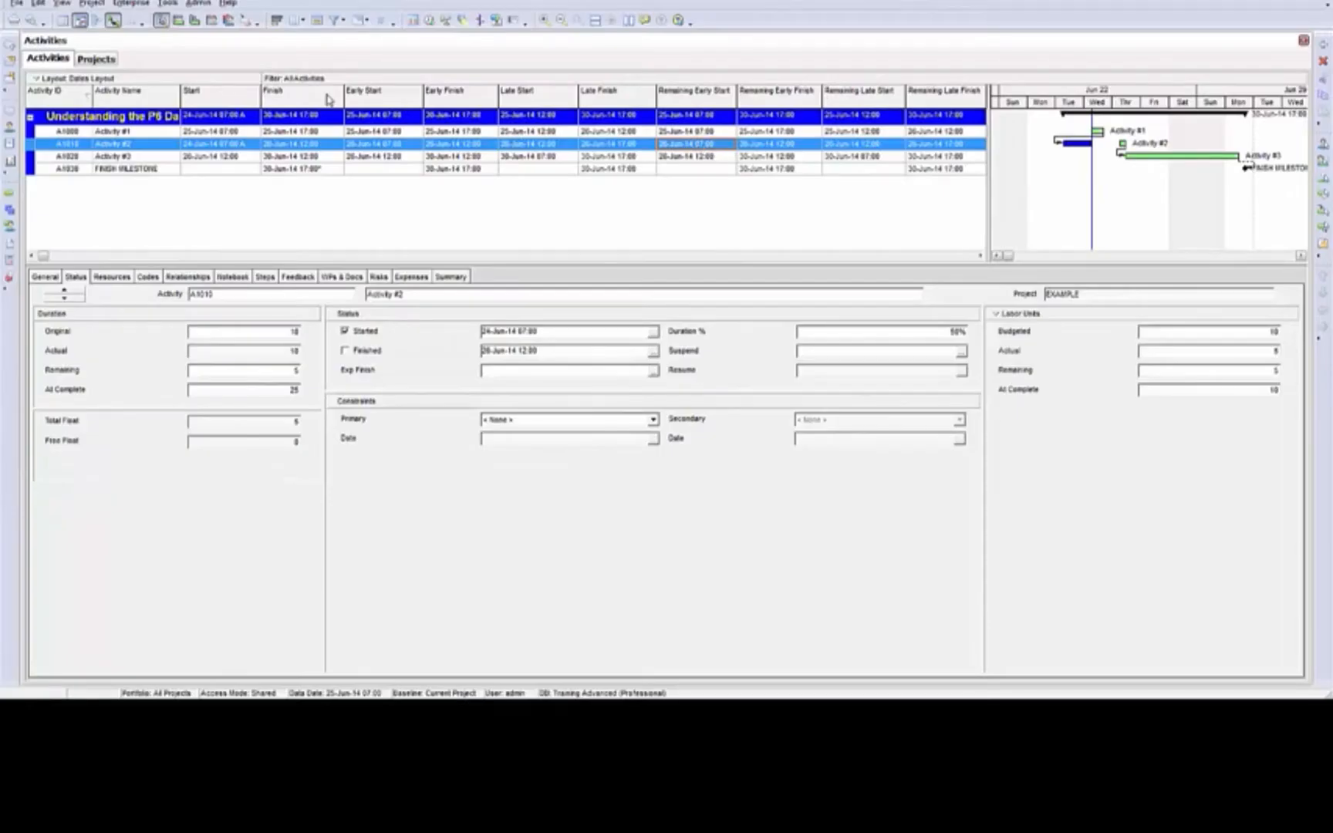
Change the scheduling option for progressed activities to Progress Override and reschedule the project
{"action": "left_click", "coordinate": [429, 23]}
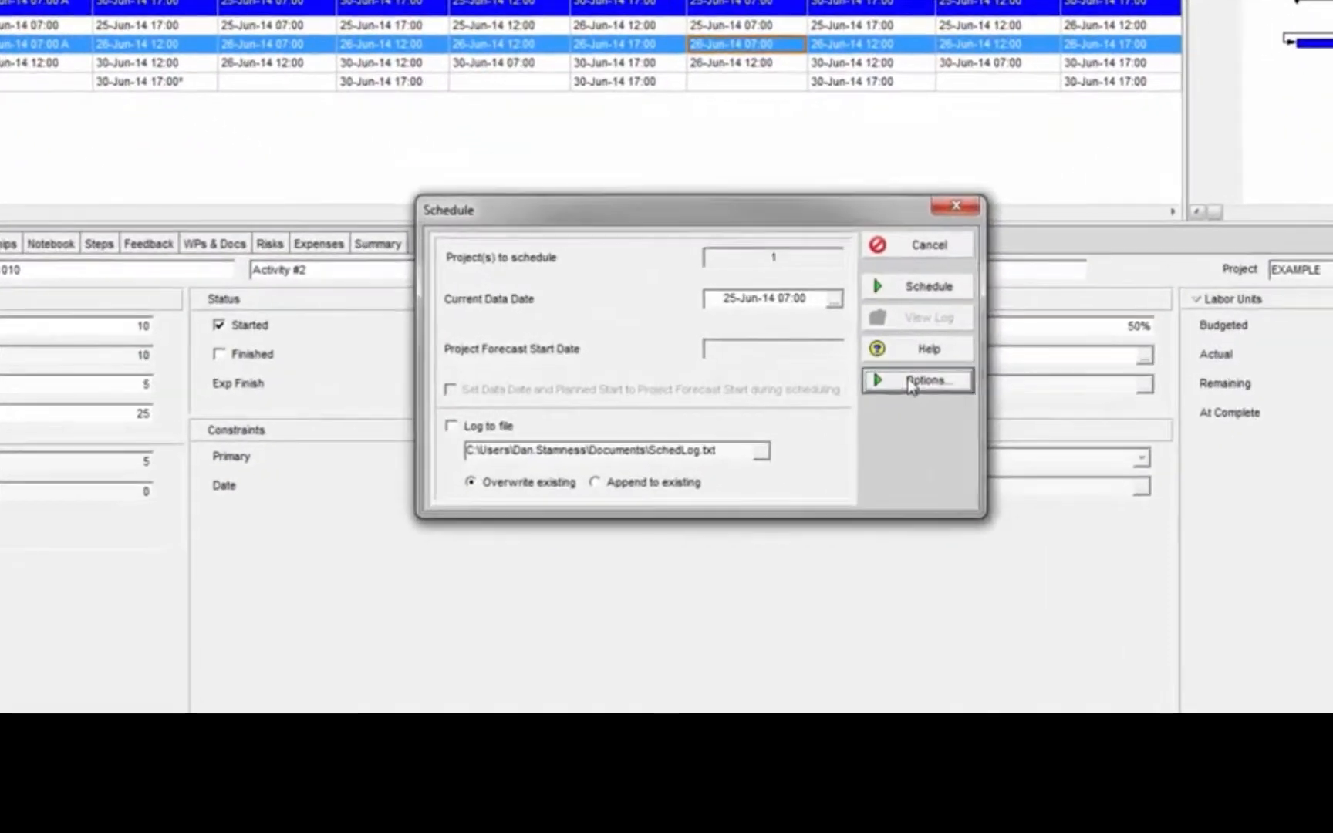
{"action": "left_click", "coordinate": [825, 340]}
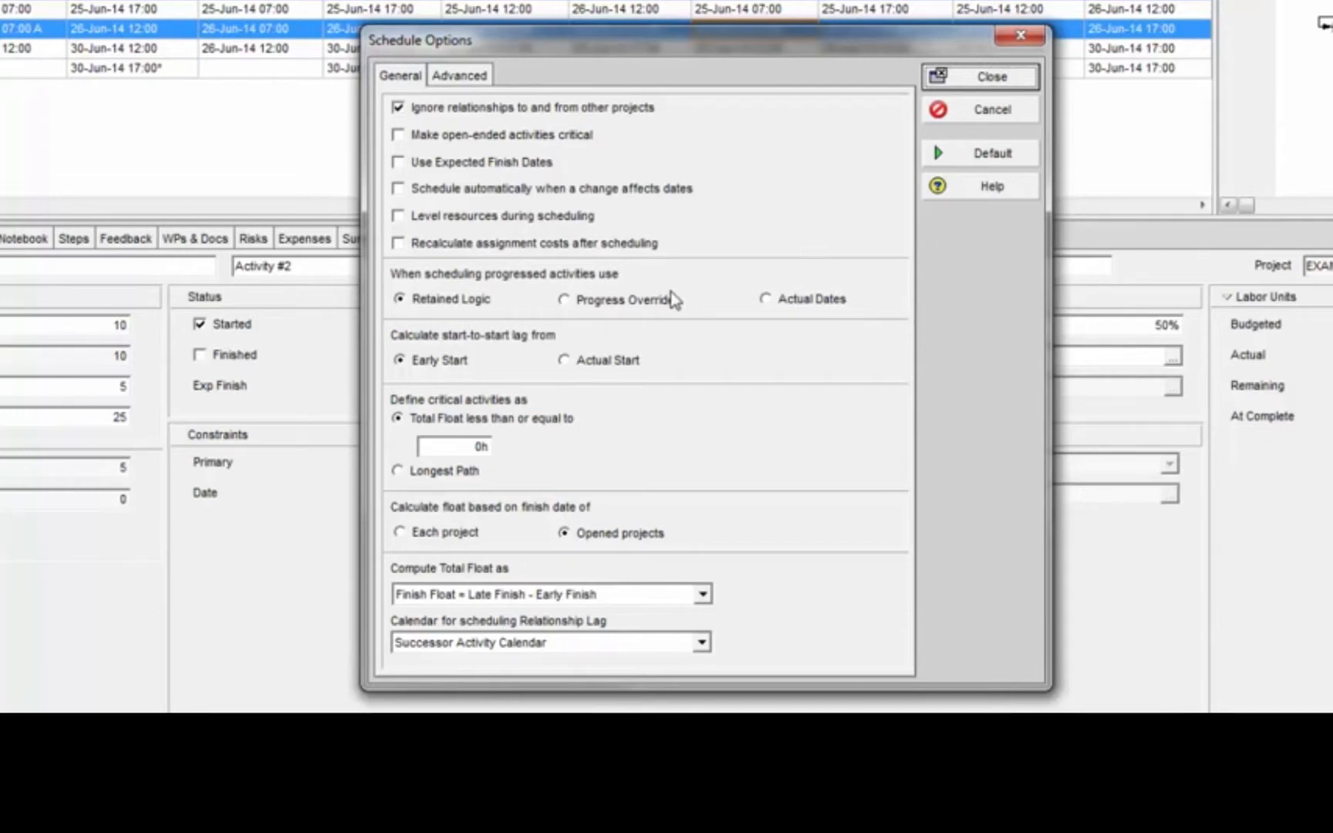
{"action": "left_click", "coordinate": [637, 306]}
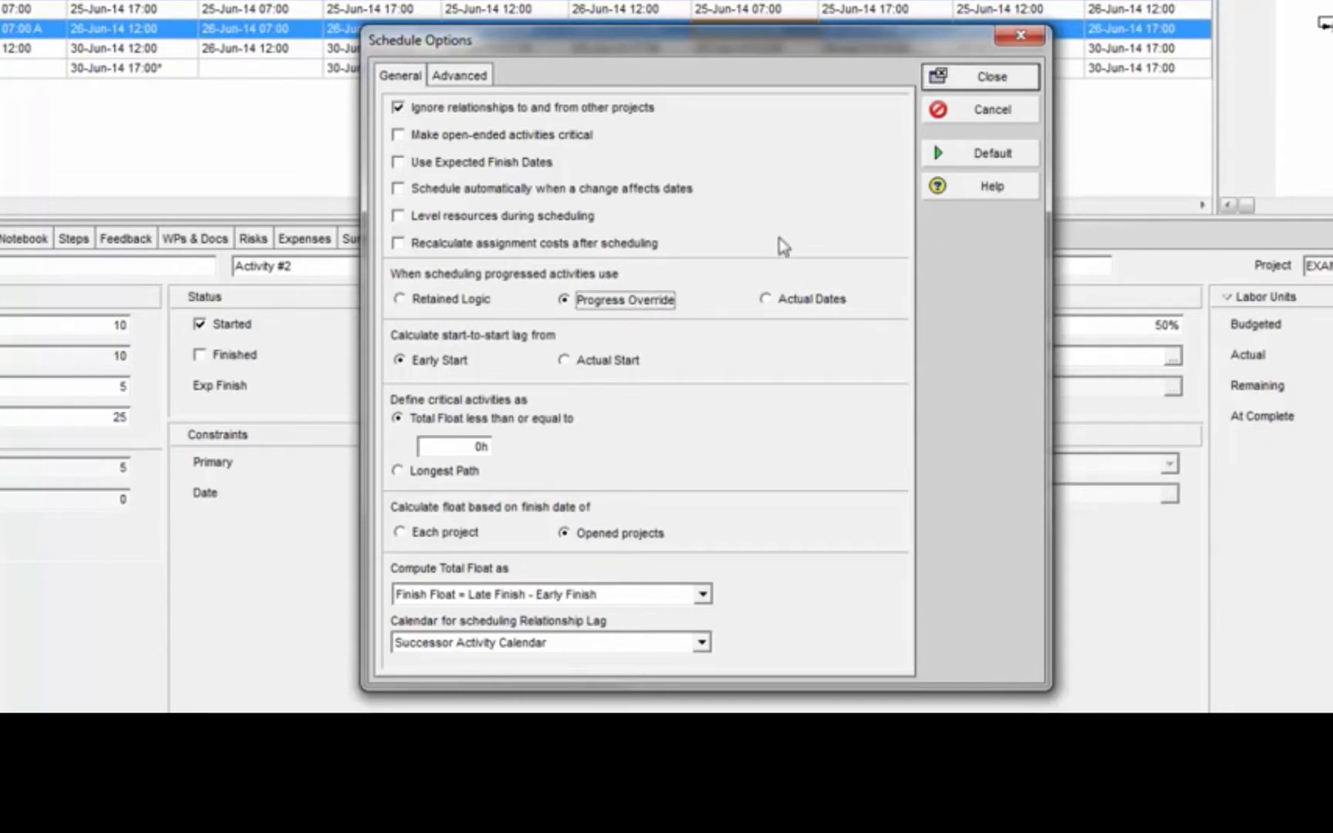
{"action": "left_click", "coordinate": [985, 77]}
{"action": "left_click", "coordinate": [947, 285]}
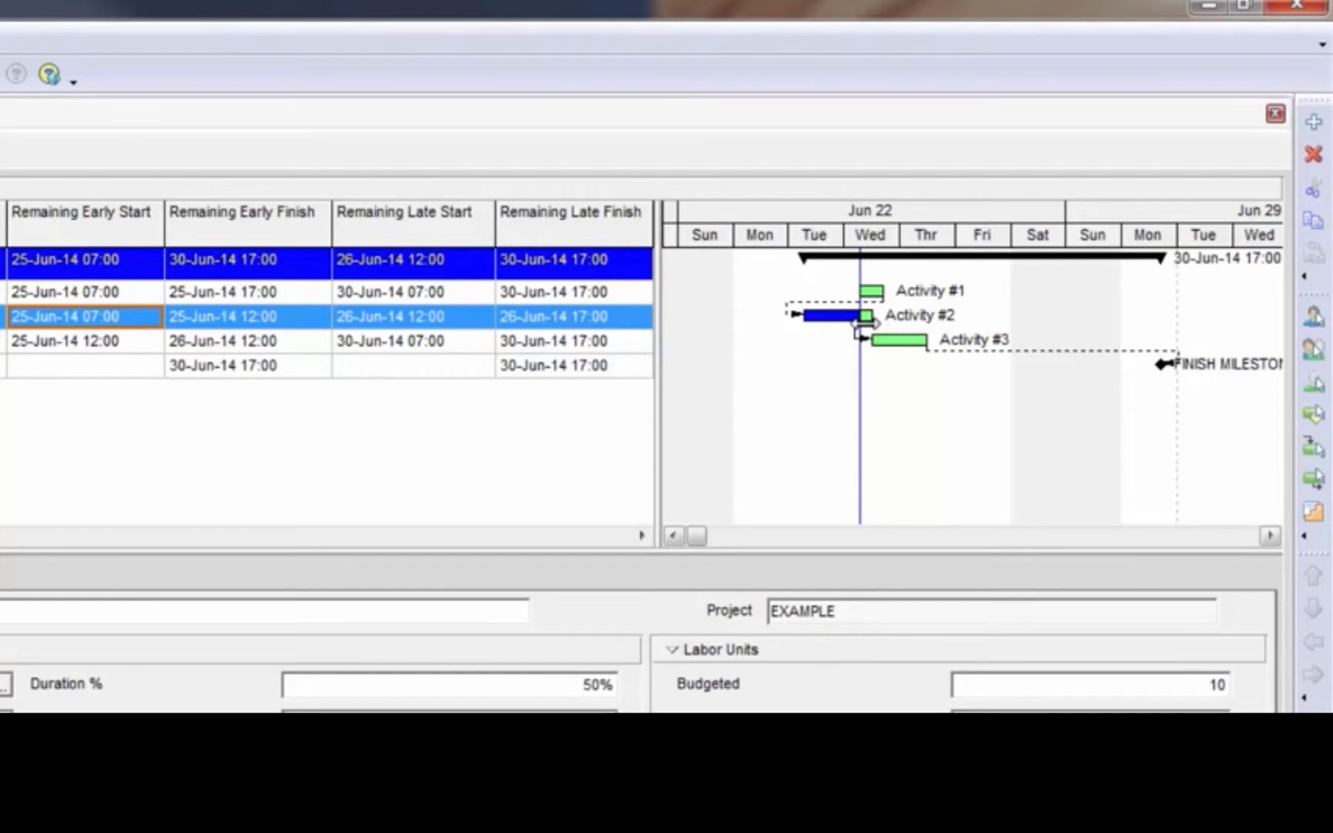
Examine the remaining late dates of Activity #1 and the remaining early dates of Activity #2
{"action": "left_click", "coordinate": [631, 294]}
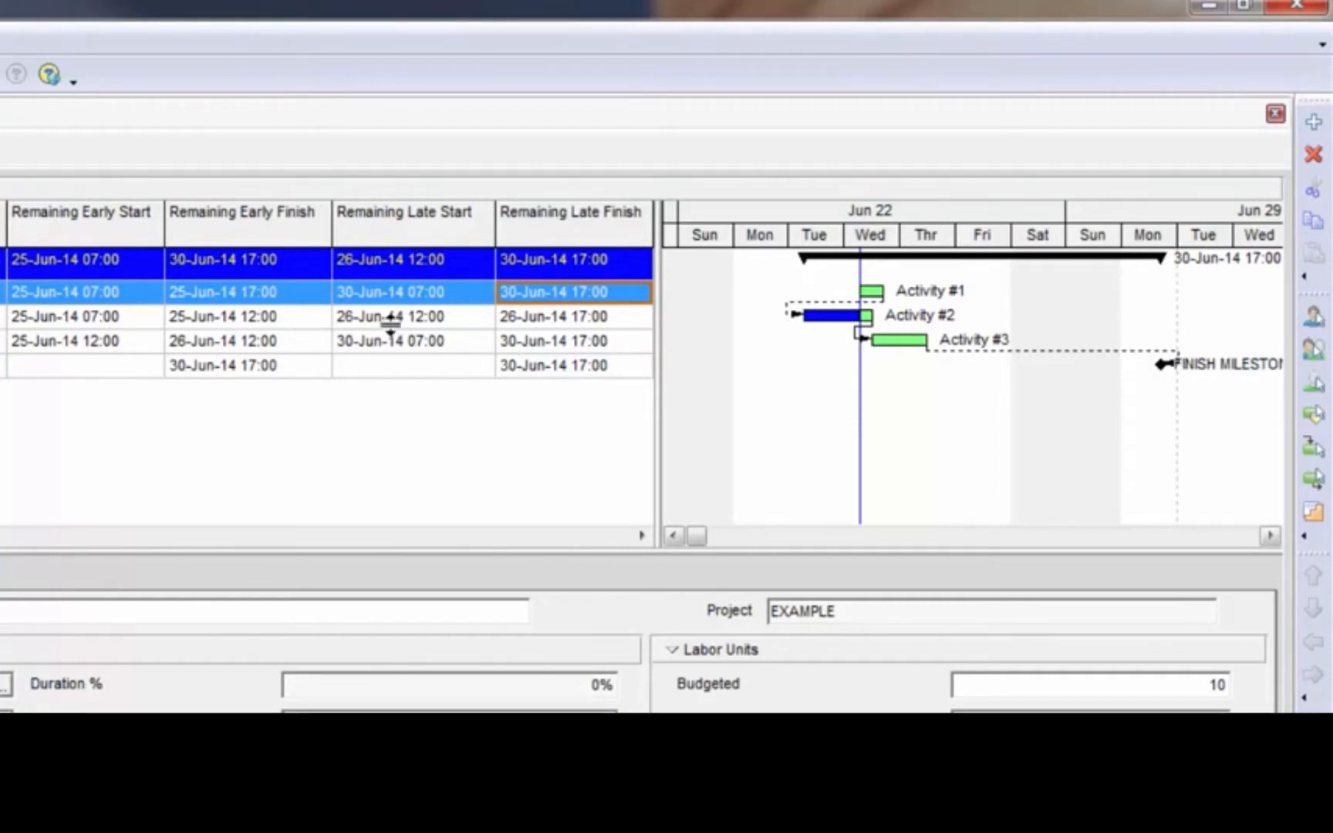
{"action": "left_click", "coordinate": [382, 292]}
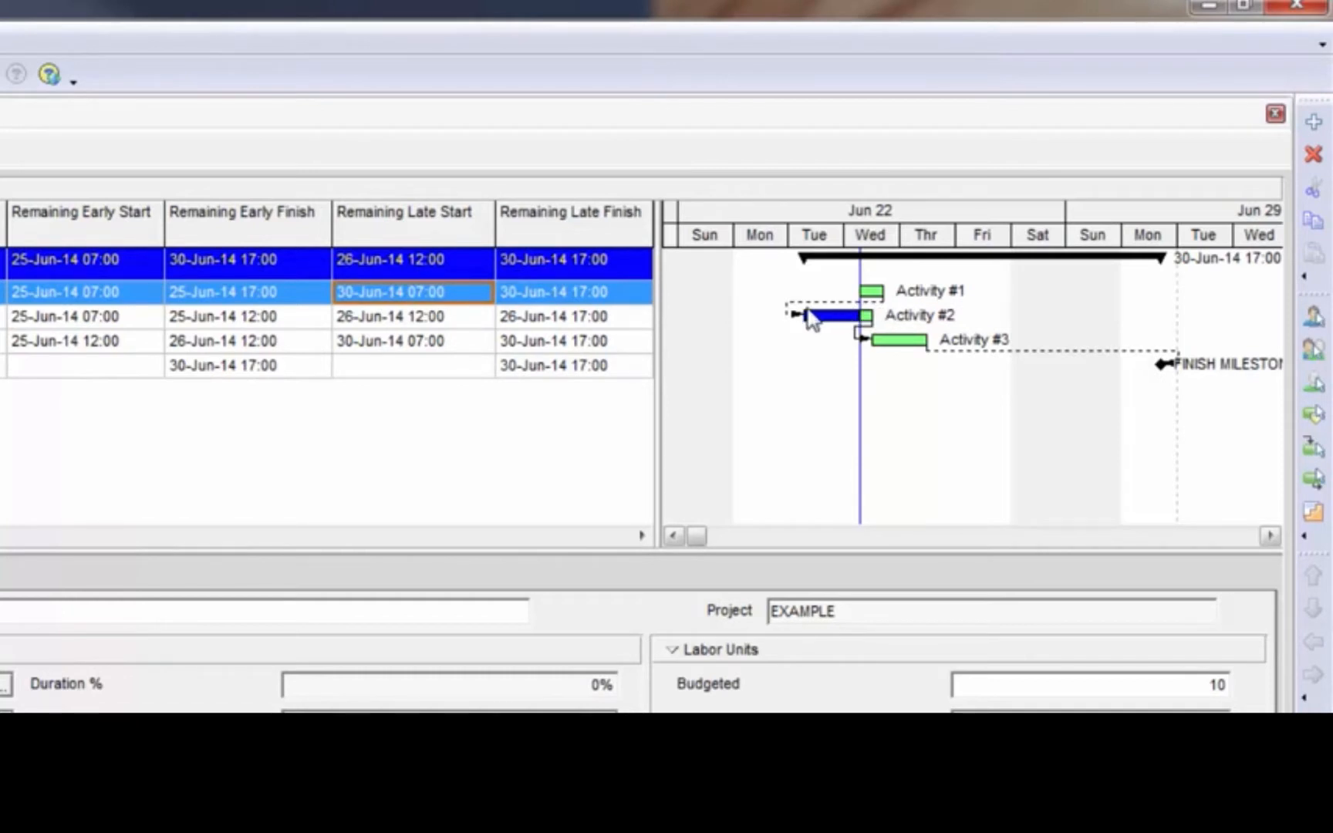
{"action": "left_click", "coordinate": [572, 298]}
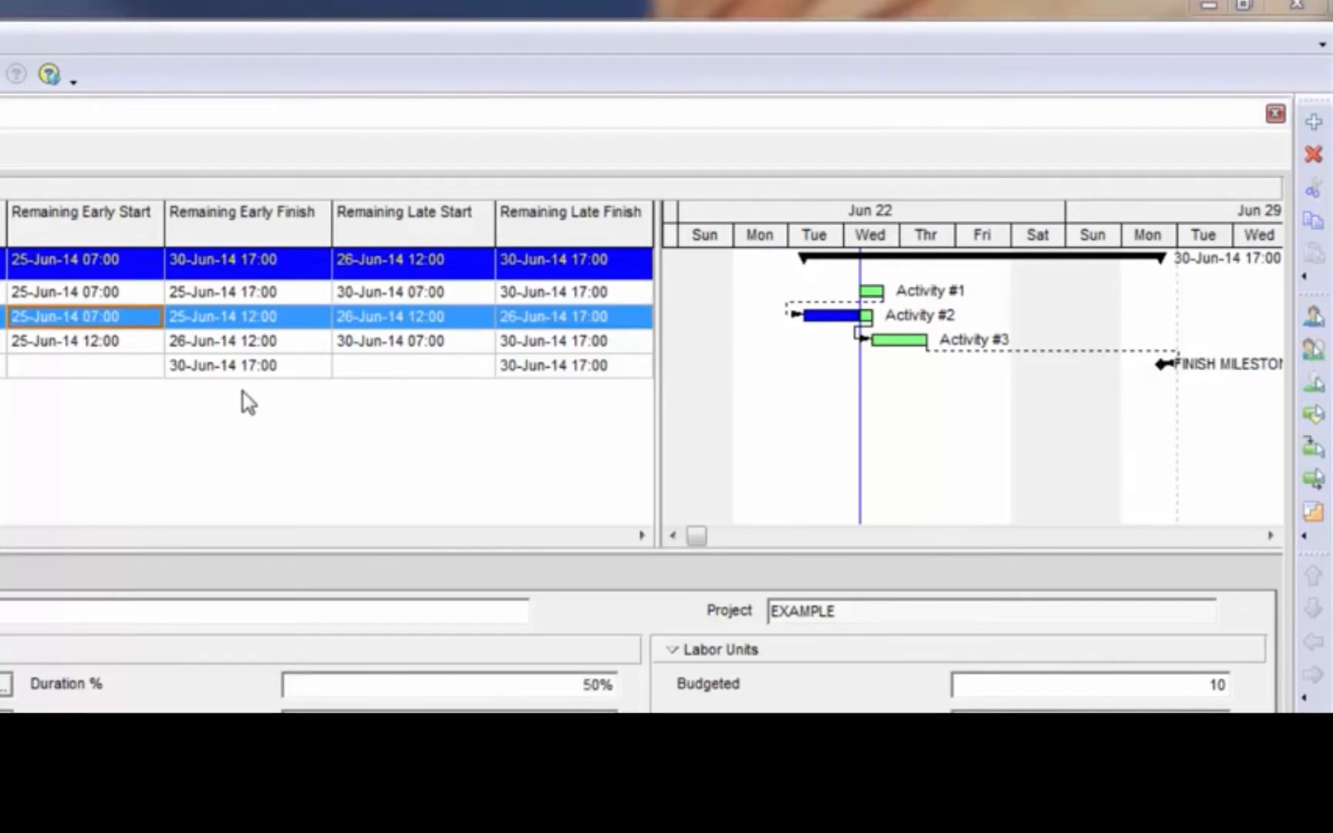
{"action": "left_click", "coordinate": [207, 321]}
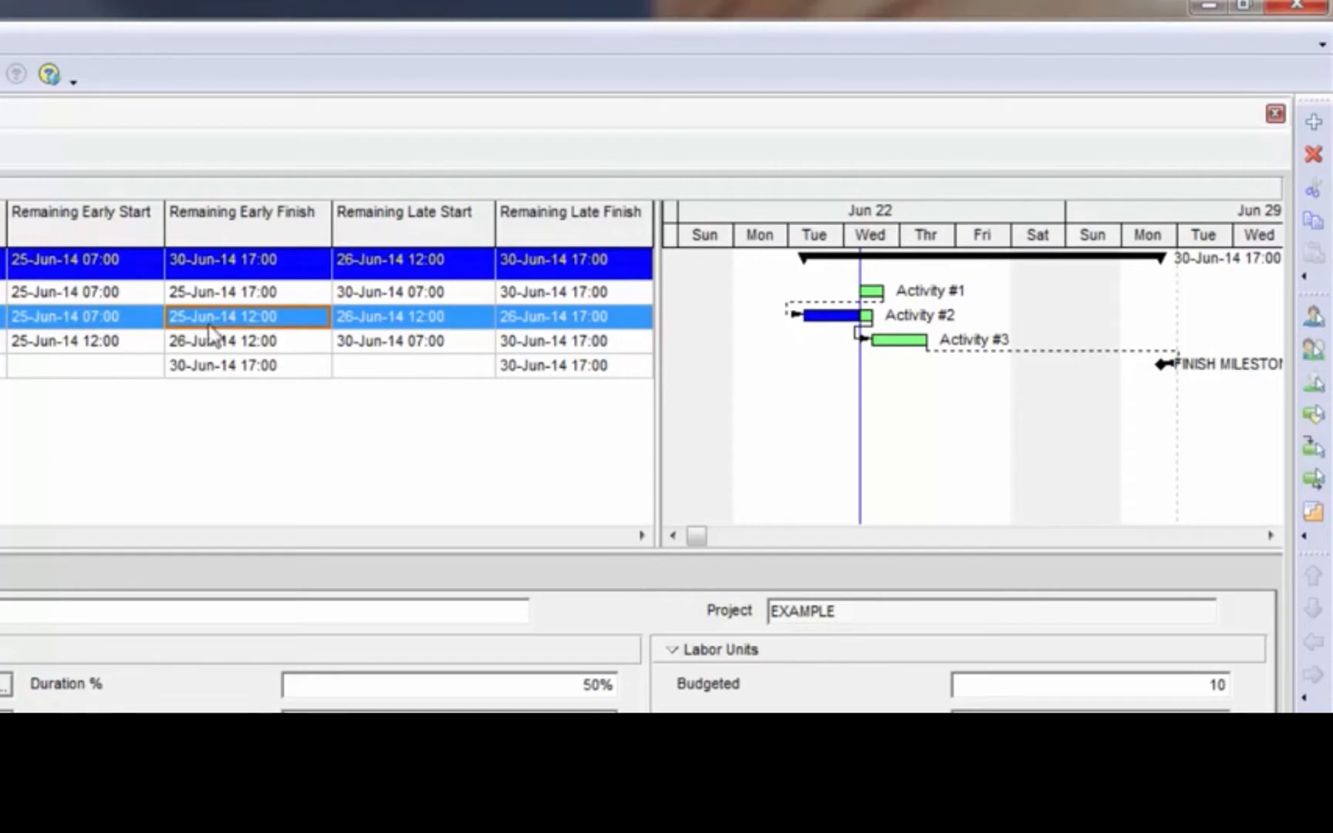
{"action": "left_click", "coordinate": [117, 315]}
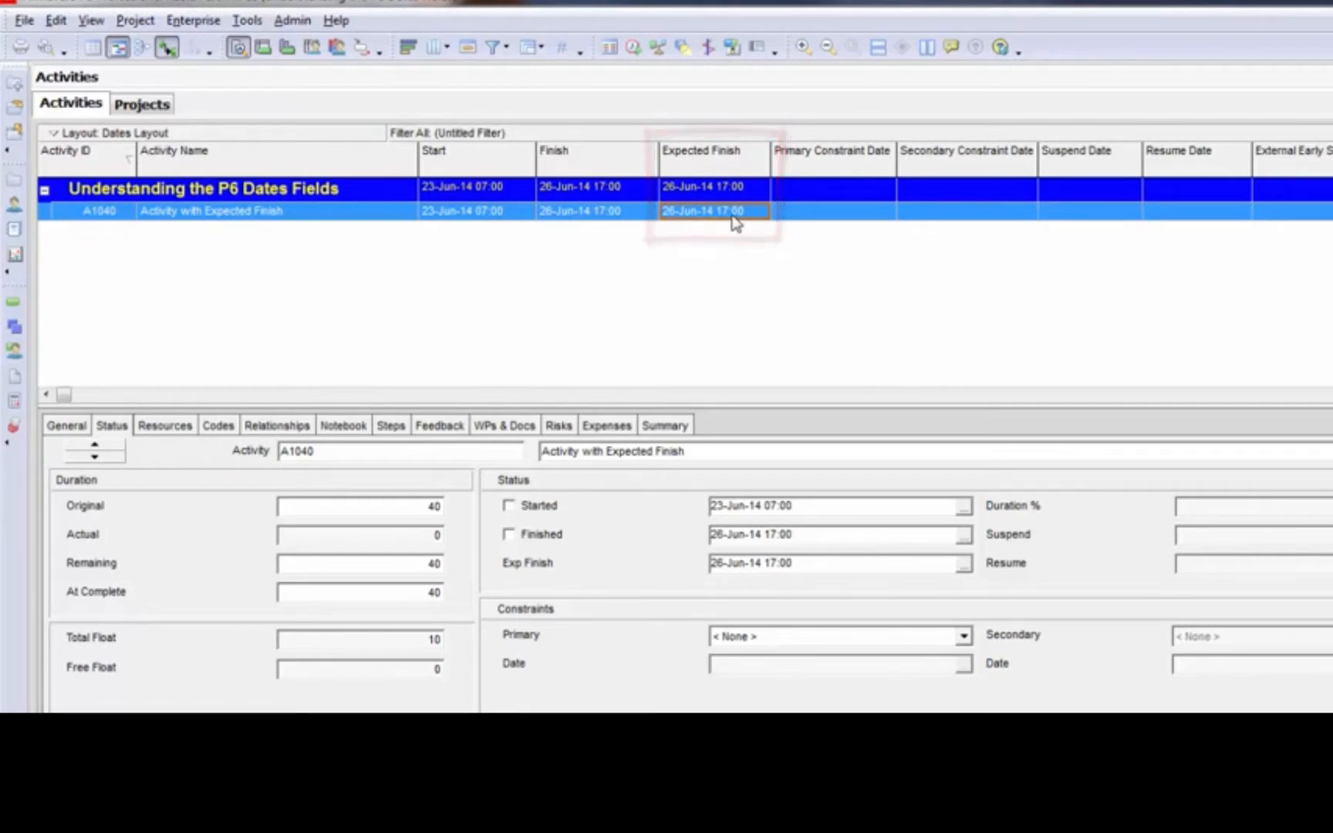
Review the Use Expected Finish Dates setting in the scheduling options and close them
{"action": "left_click", "coordinate": [632, 47]}
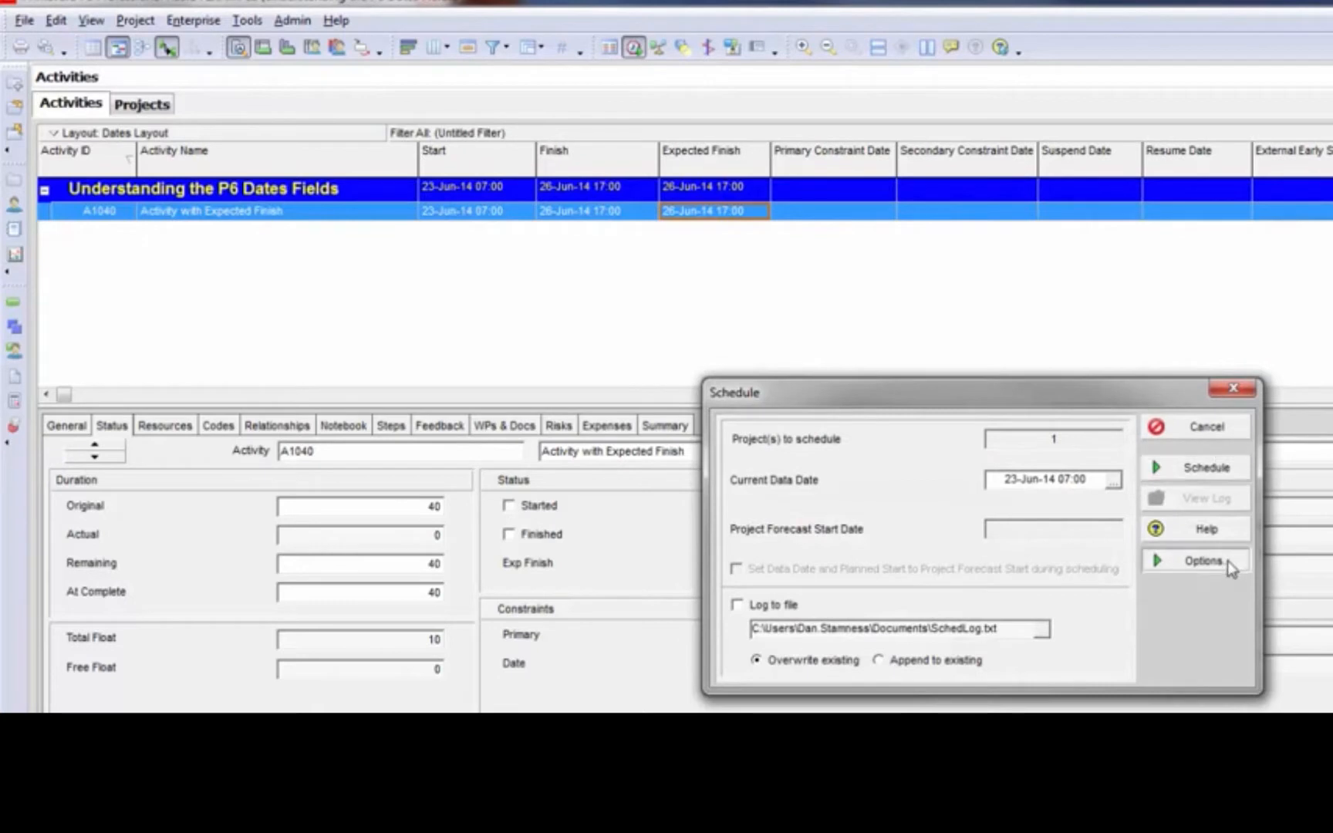
{"action": "left_click", "coordinate": [1226, 562]}
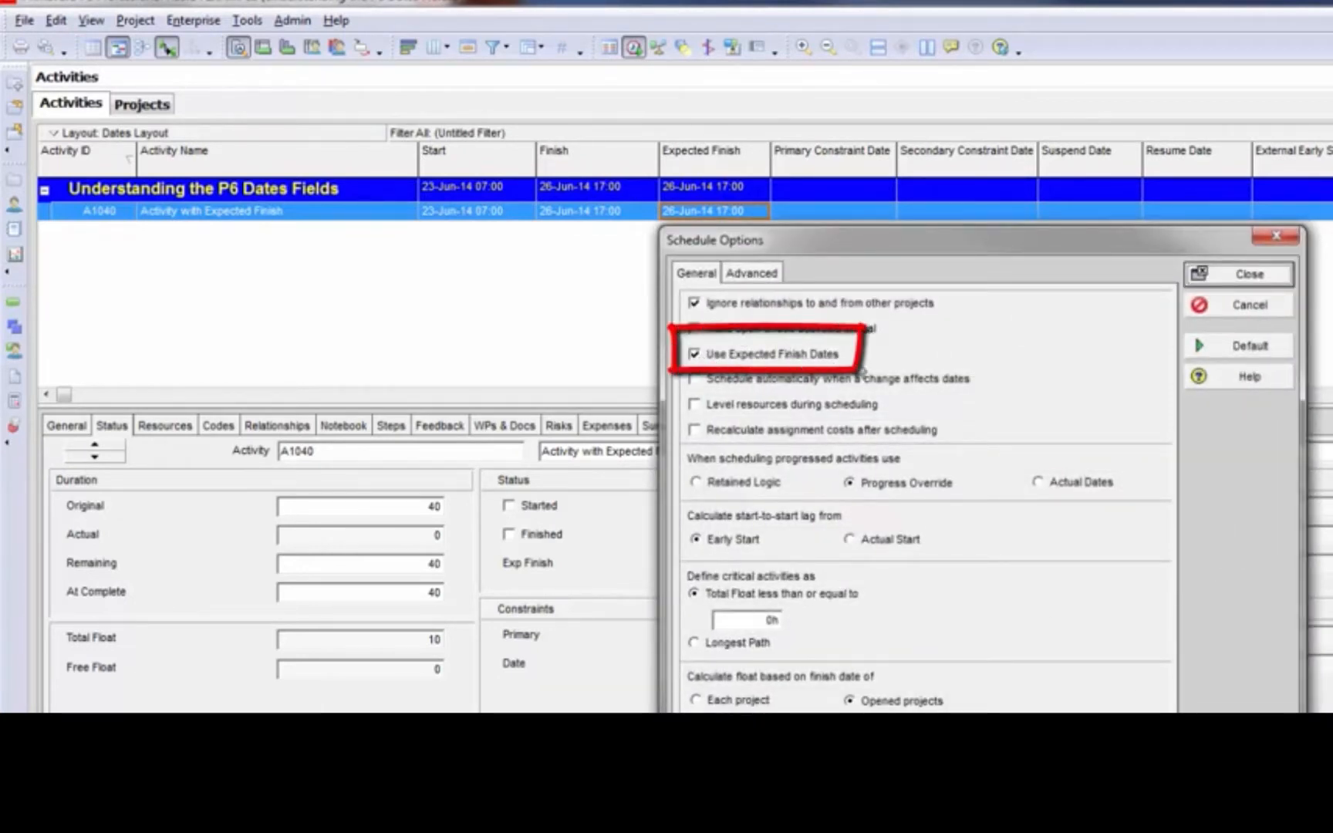
{"action": "left_click", "coordinate": [1239, 274]}
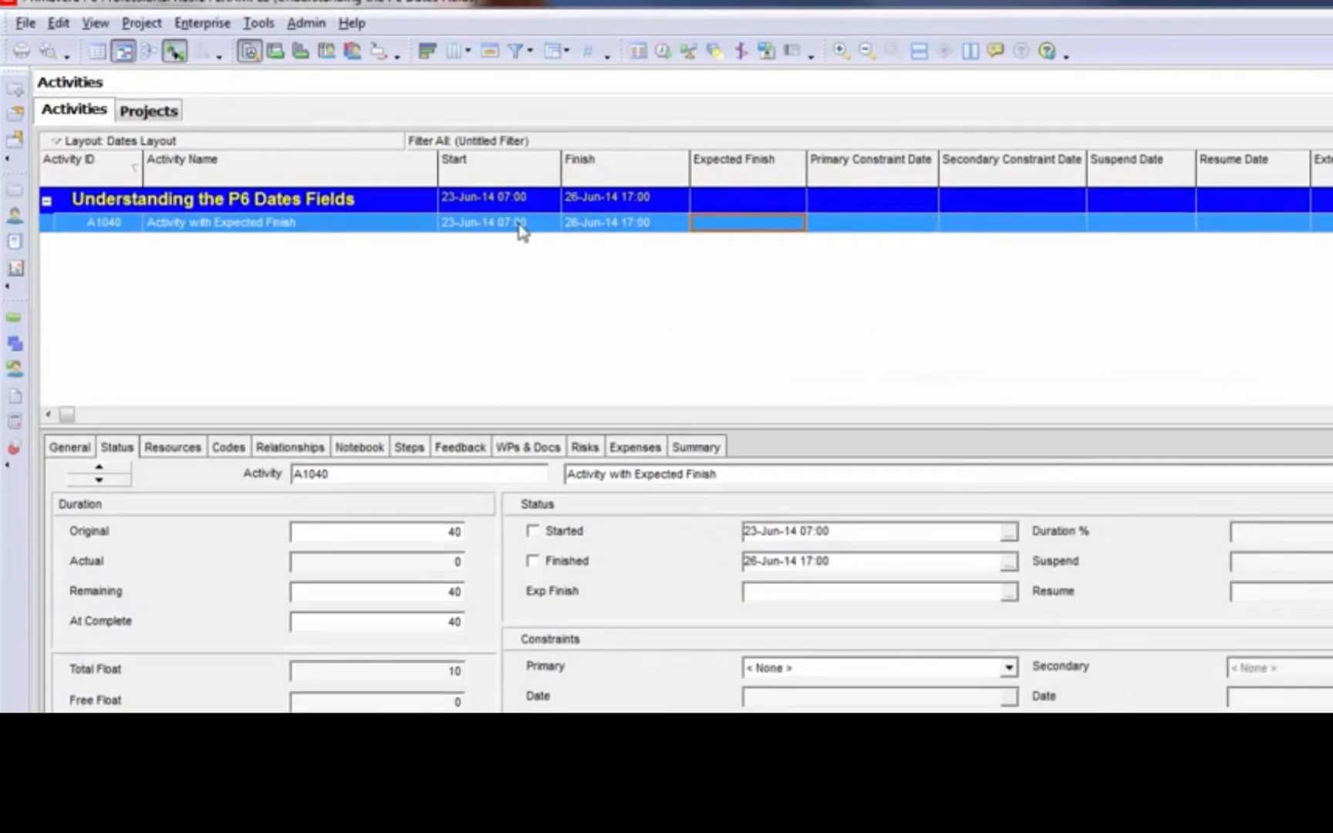
Mark activity A1040 as started on 23-Jun-14 07:00 and review its Finish and Expected Finish fields
{"action": "left_click", "coordinate": [522, 225]}
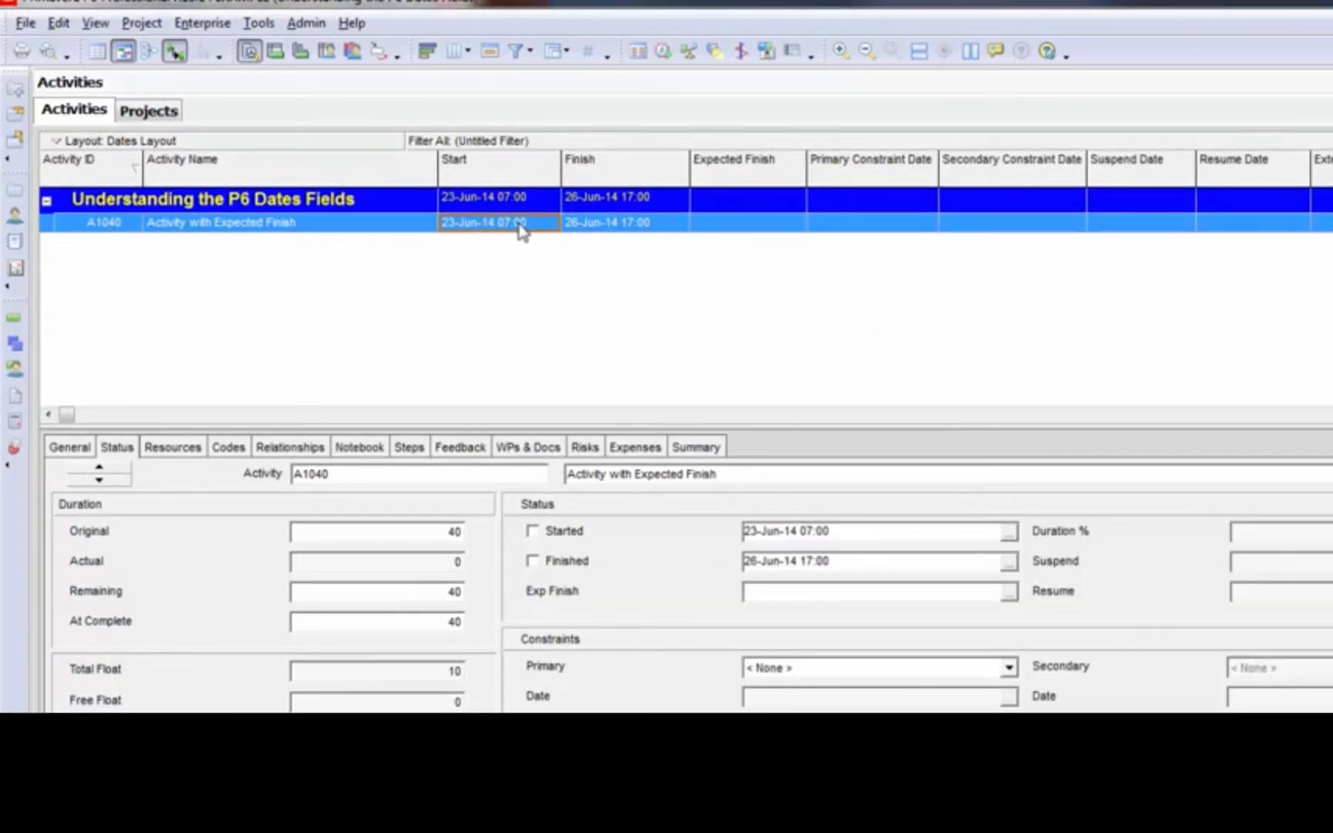
{"action": "left_click", "coordinate": [551, 536]}
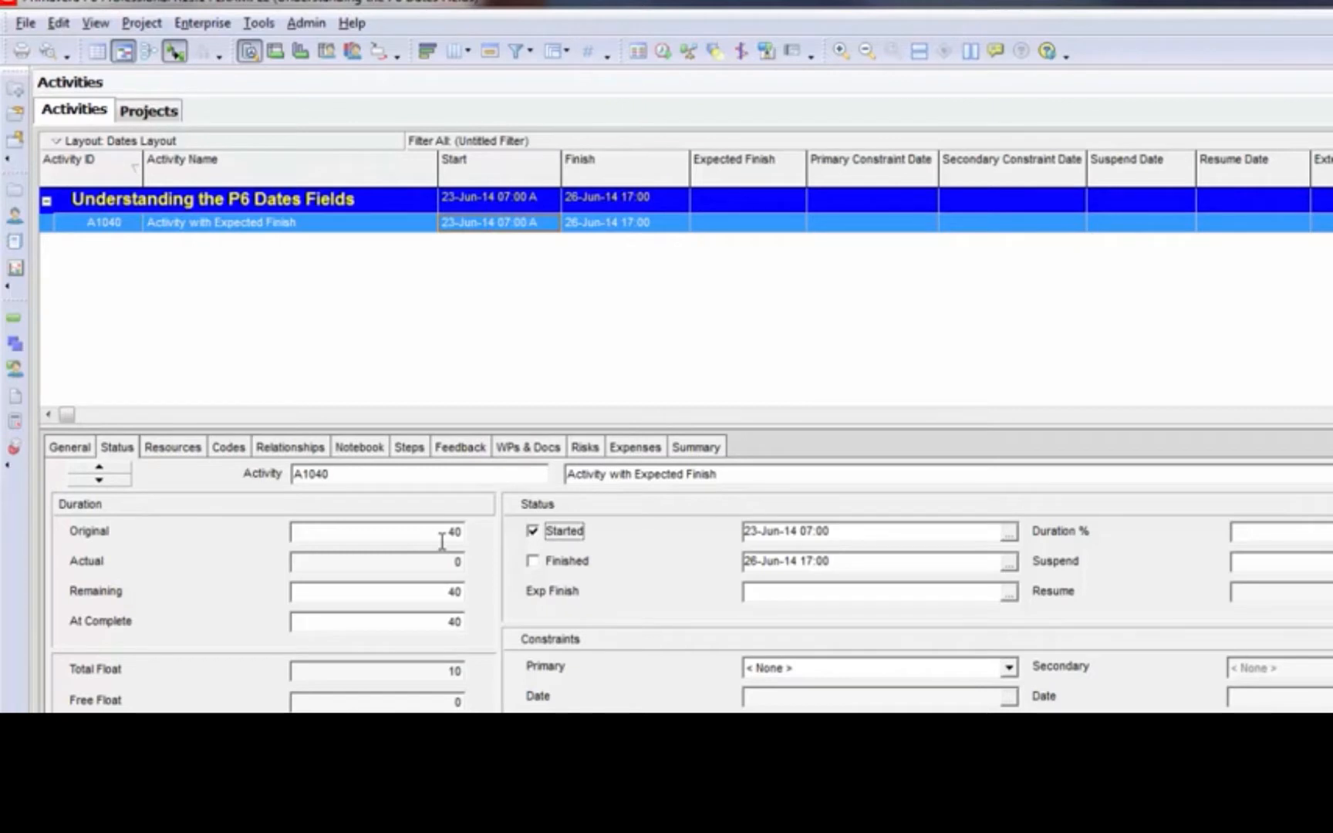
{"action": "left_click", "coordinate": [787, 227]}
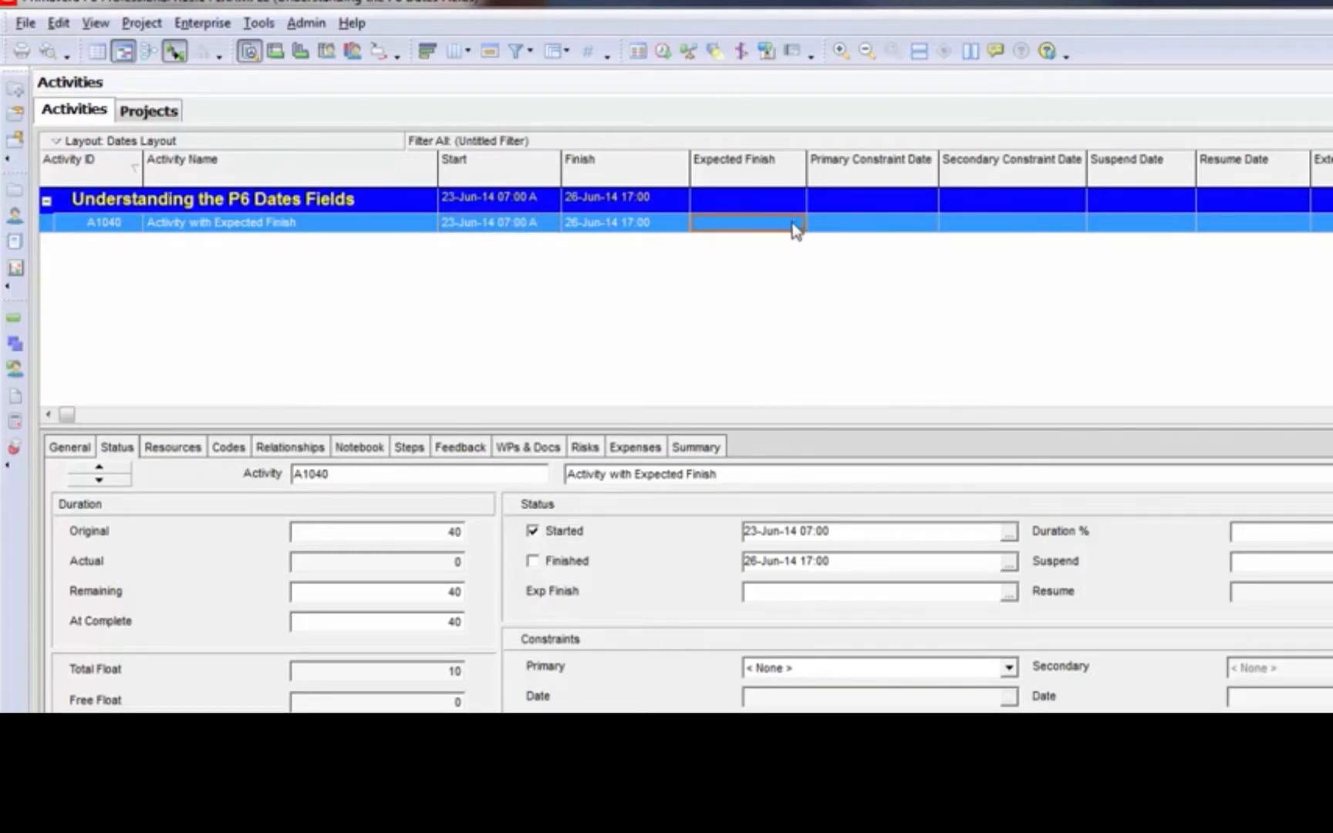
{"action": "left_click", "coordinate": [639, 228]}
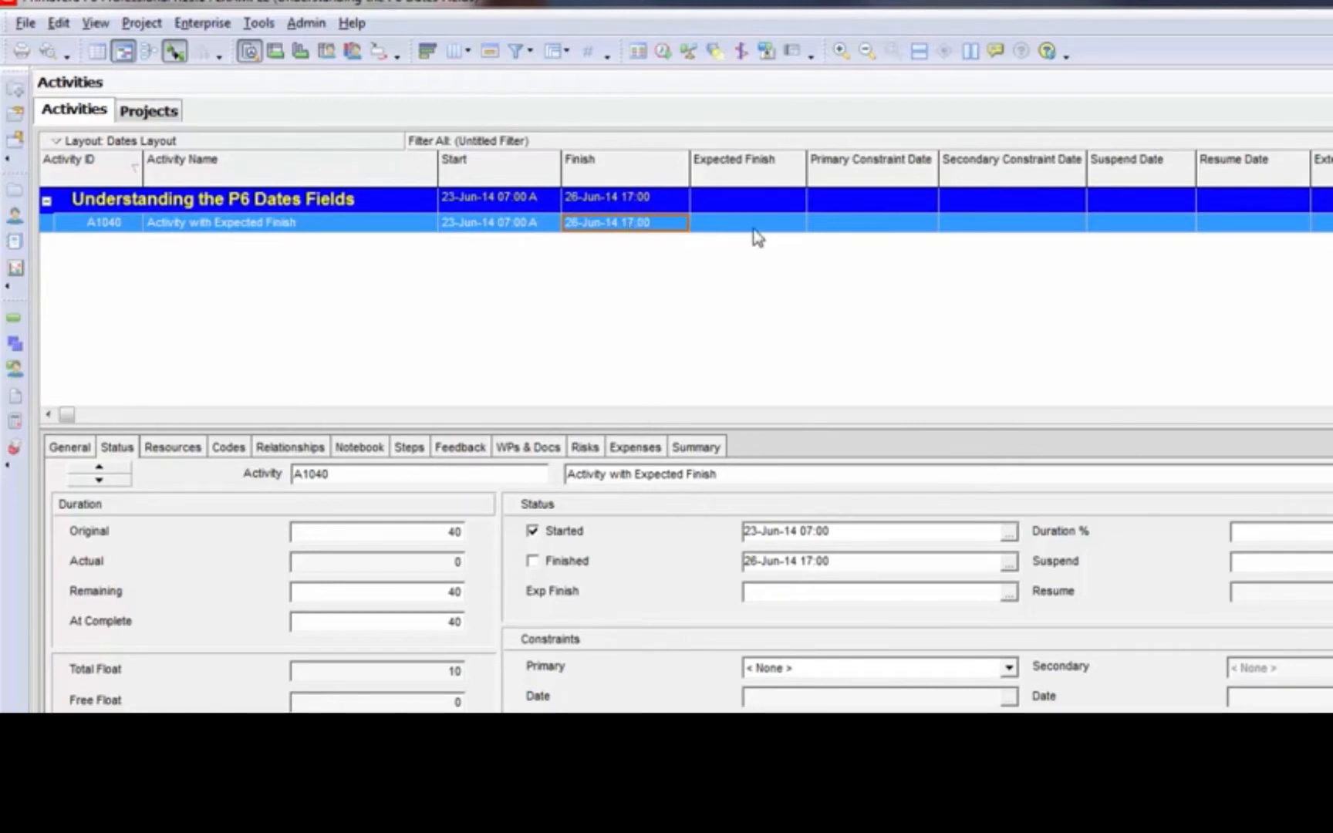
{"action": "left_click", "coordinate": [799, 226]}
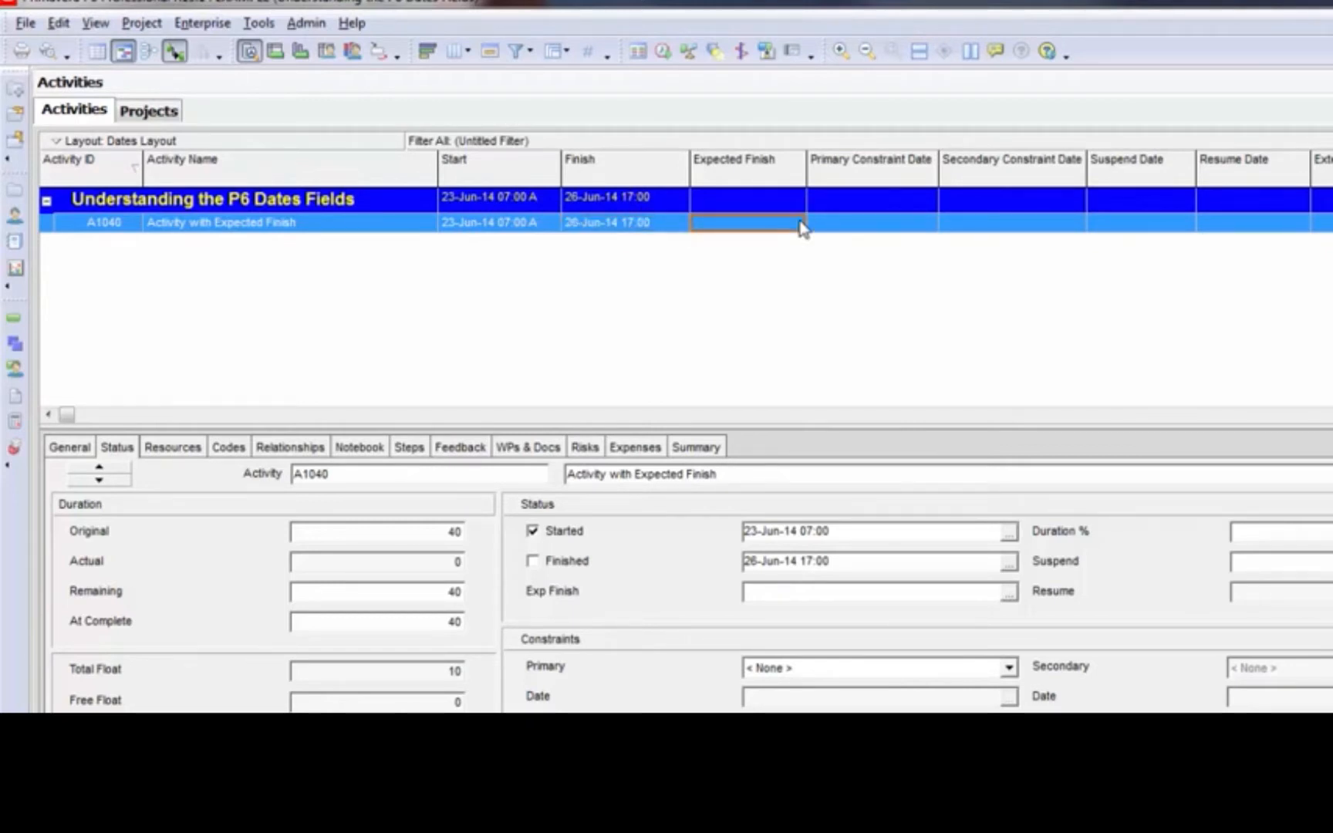
{"action": "left_click", "coordinate": [646, 223]}
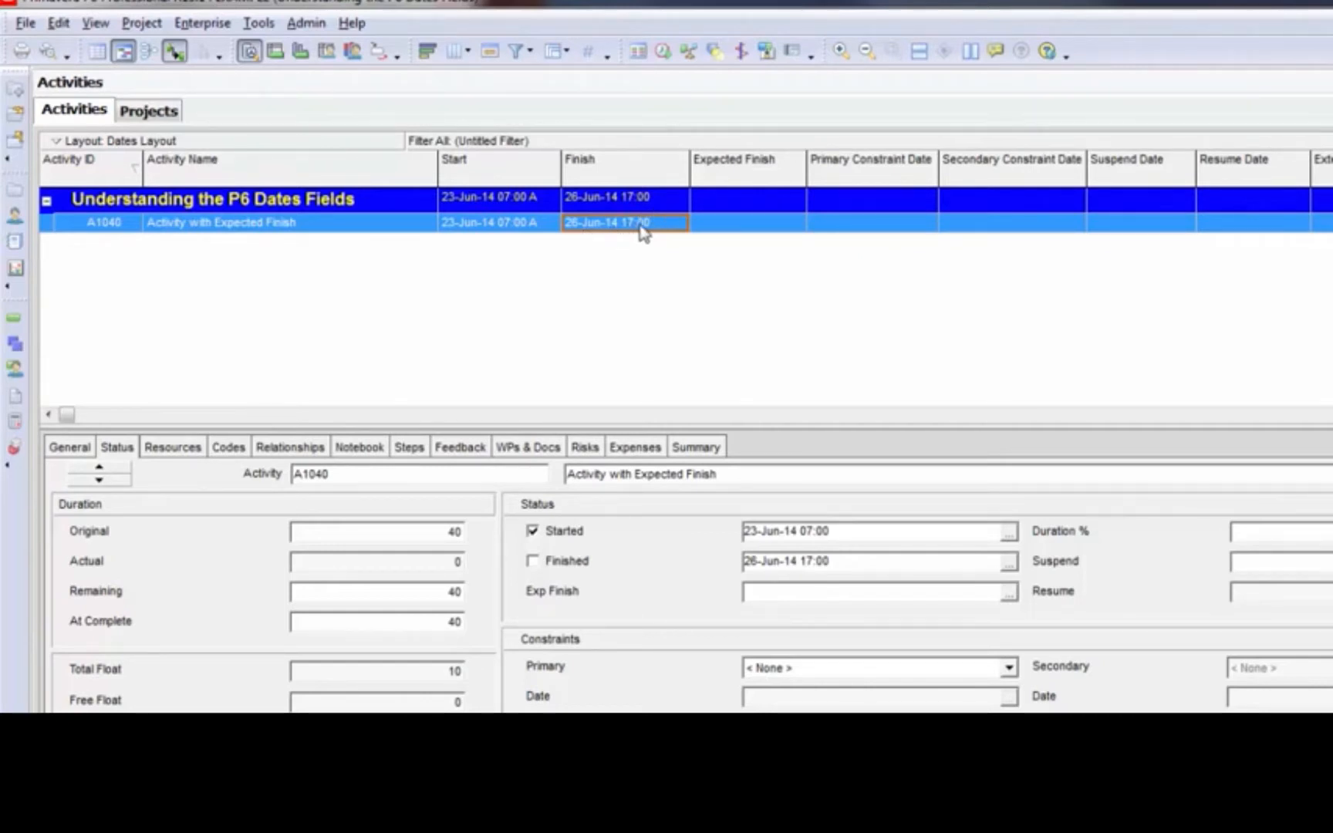
Set the Expected Finish of activity A1040 to 26-Jun-14 17:00
{"action": "left_click", "coordinate": [799, 228]}
{"action": "left_click", "coordinate": [799, 224]}
{"action": "left_click", "coordinate": [798, 223]}
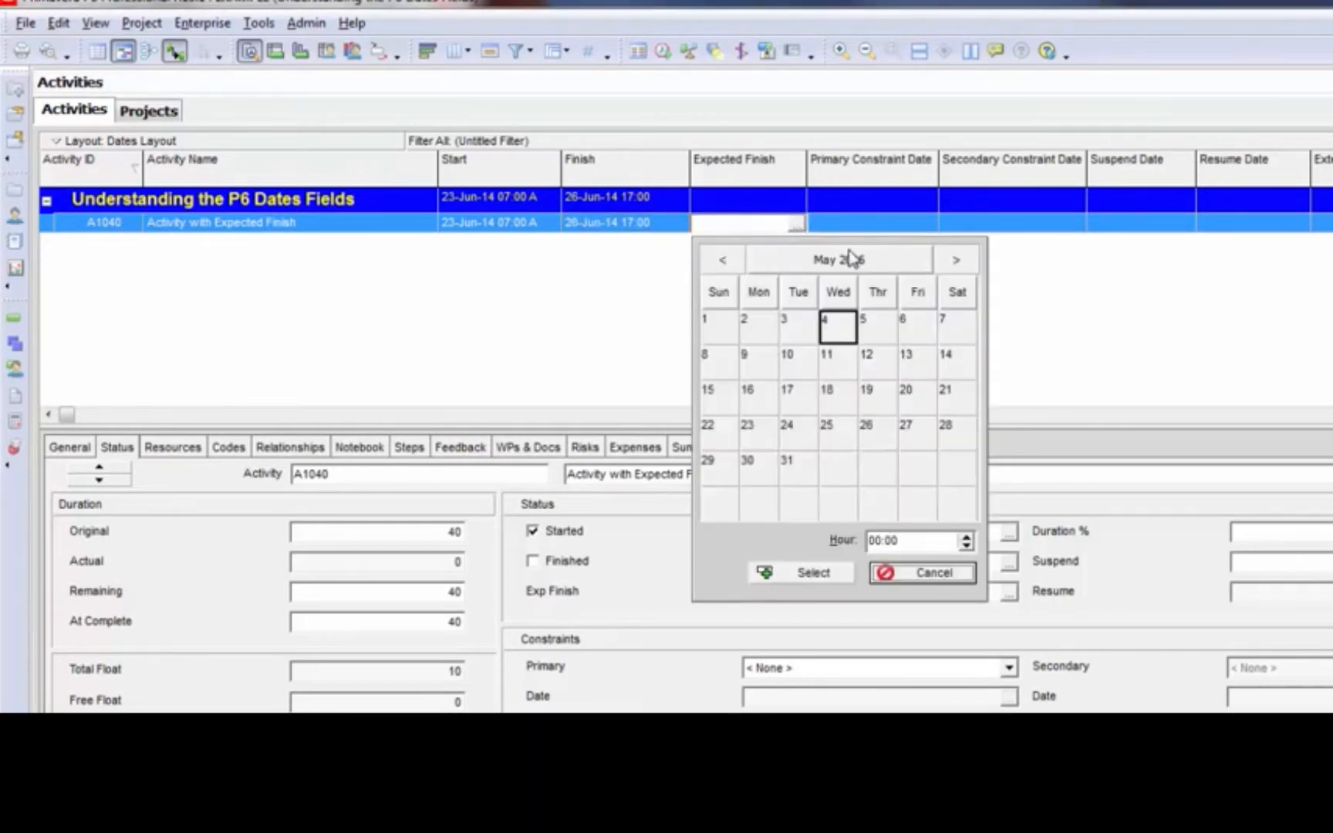
{"action": "left_click", "coordinate": [809, 261]}
{"action": "left_click", "coordinate": [727, 261]}
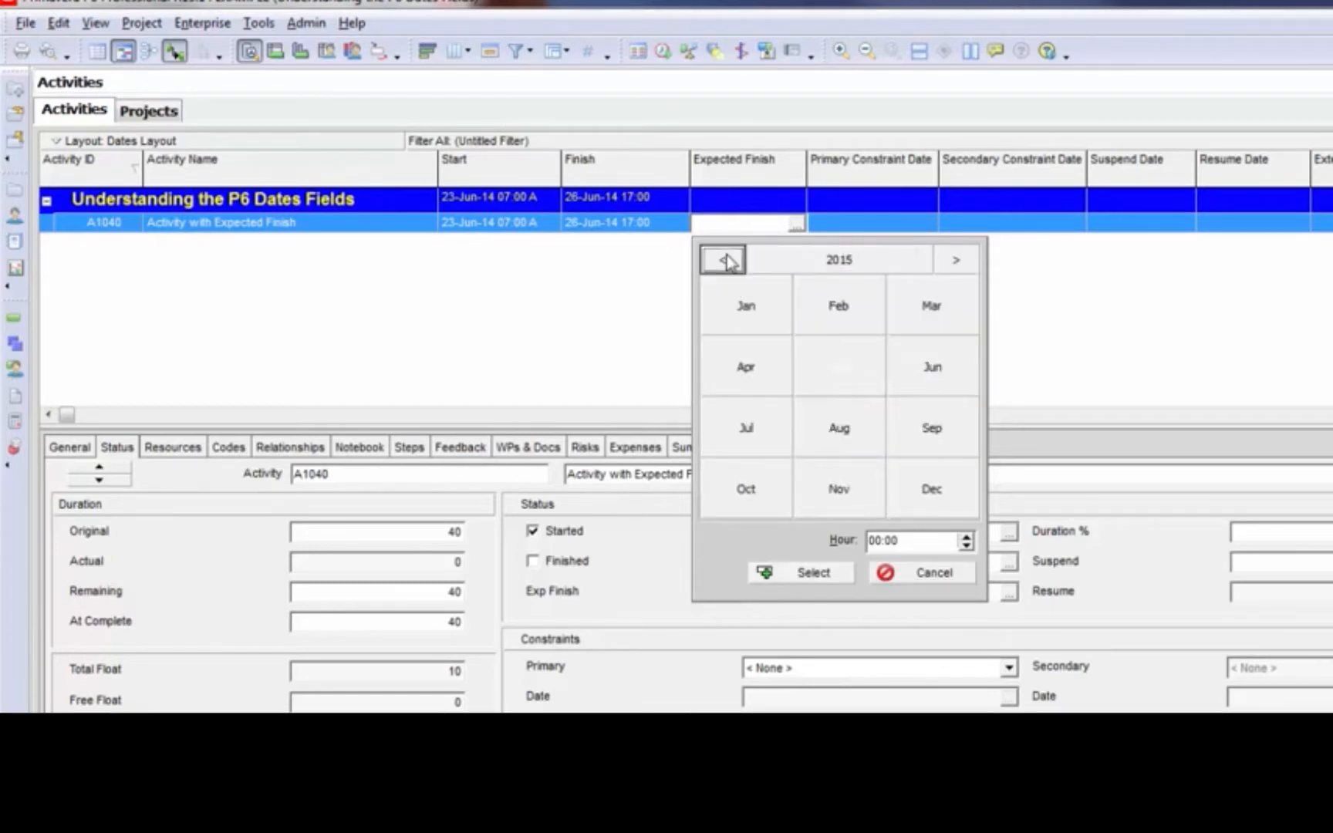
{"action": "left_click", "coordinate": [727, 262]}
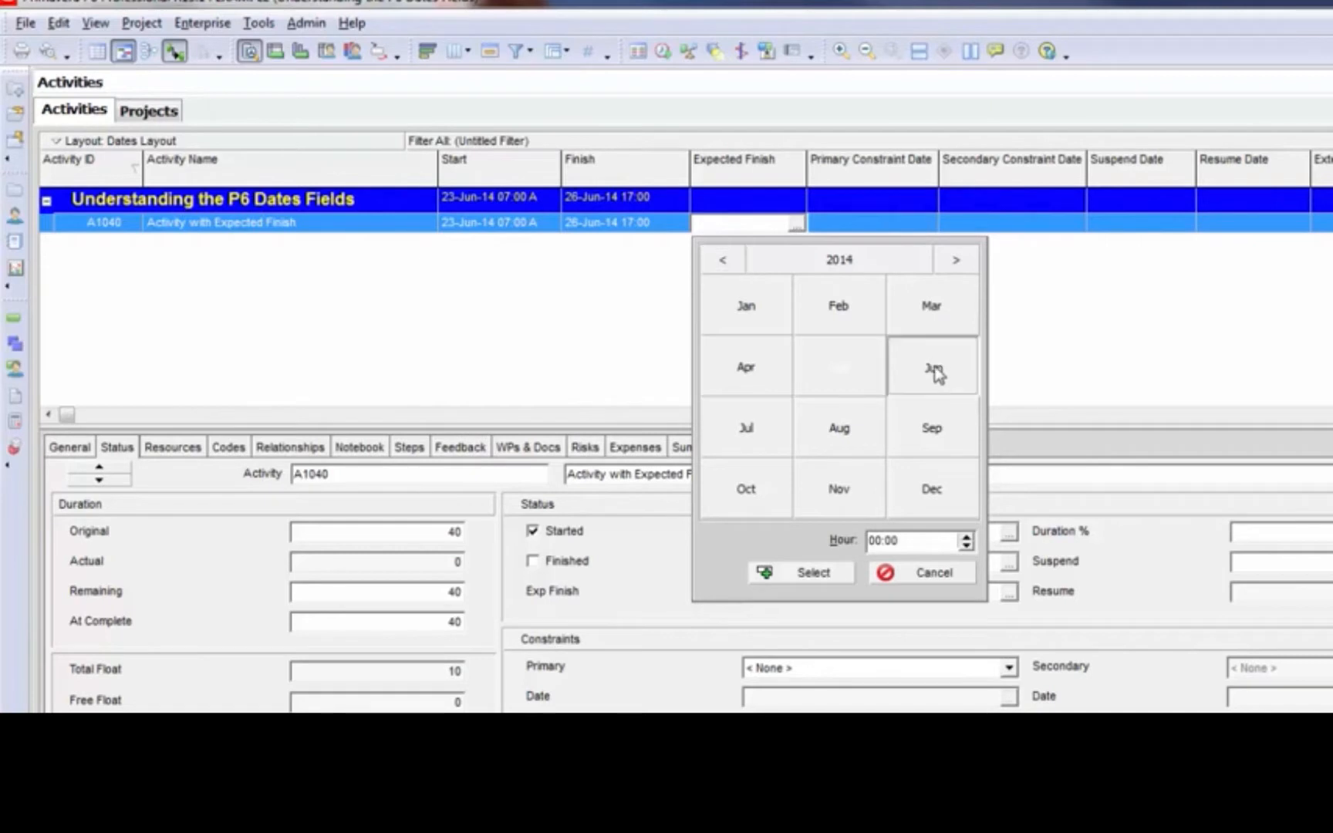
{"action": "left_click", "coordinate": [936, 374]}
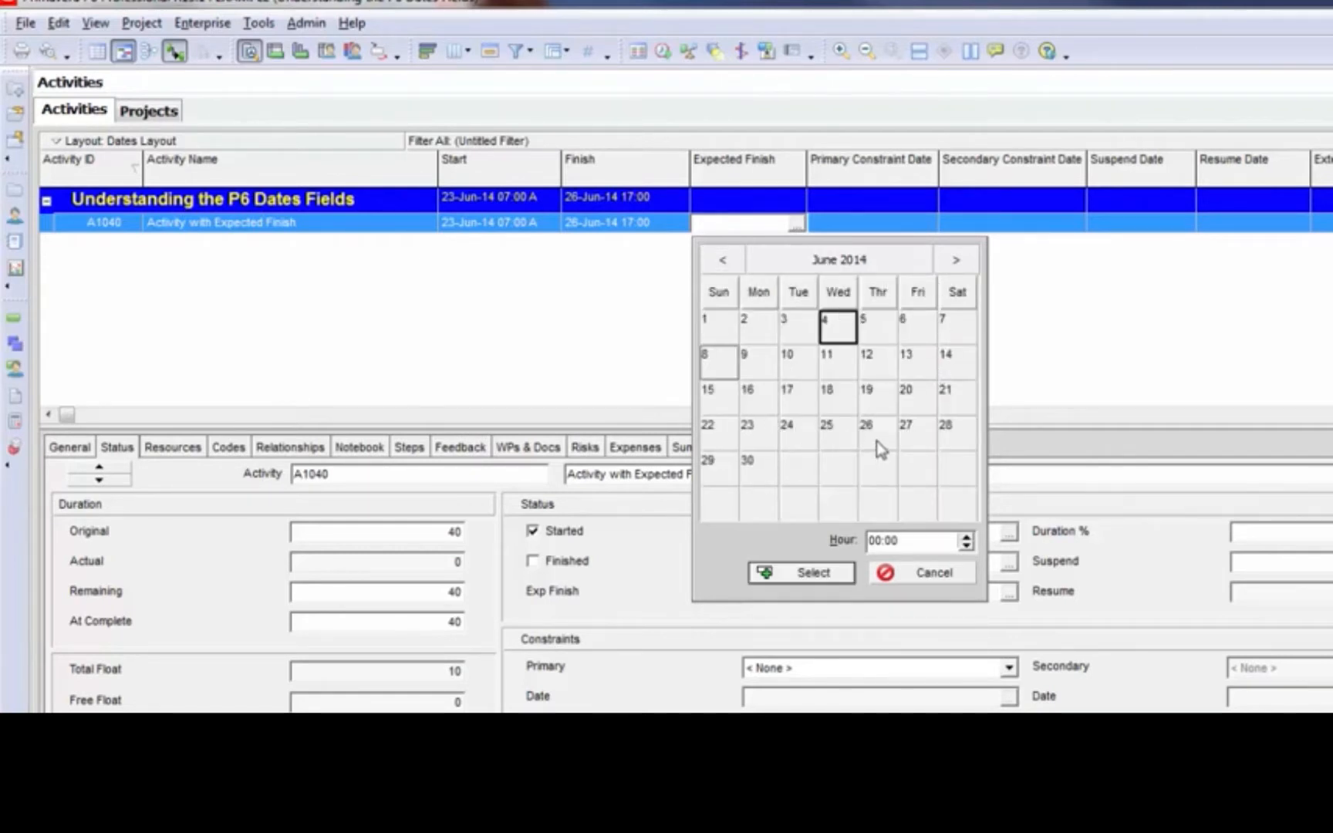
{"action": "left_click", "coordinate": [879, 446]}
{"action": "left_click", "coordinate": [876, 541]}
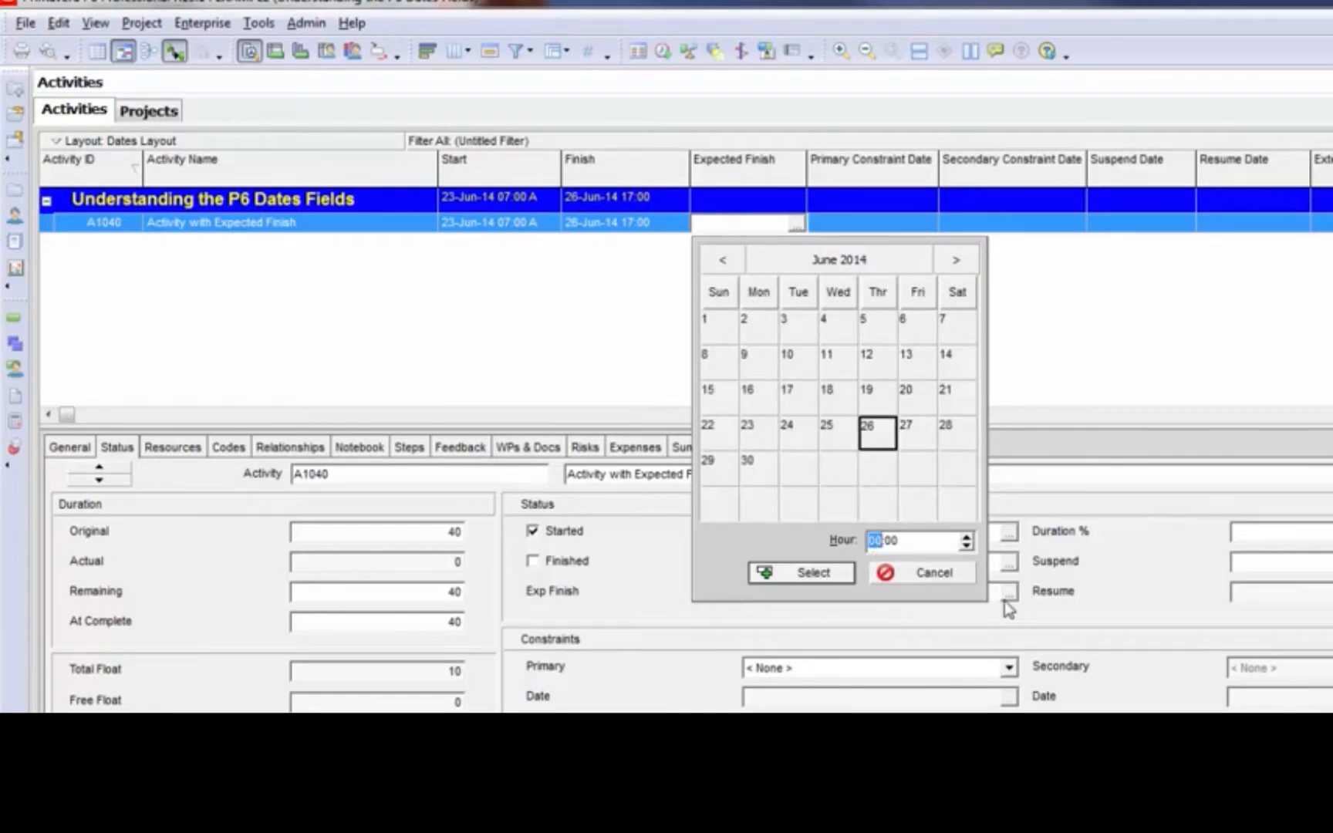
{"action": "type", "text": "17"}
{"action": "left_click", "coordinate": [812, 573]}
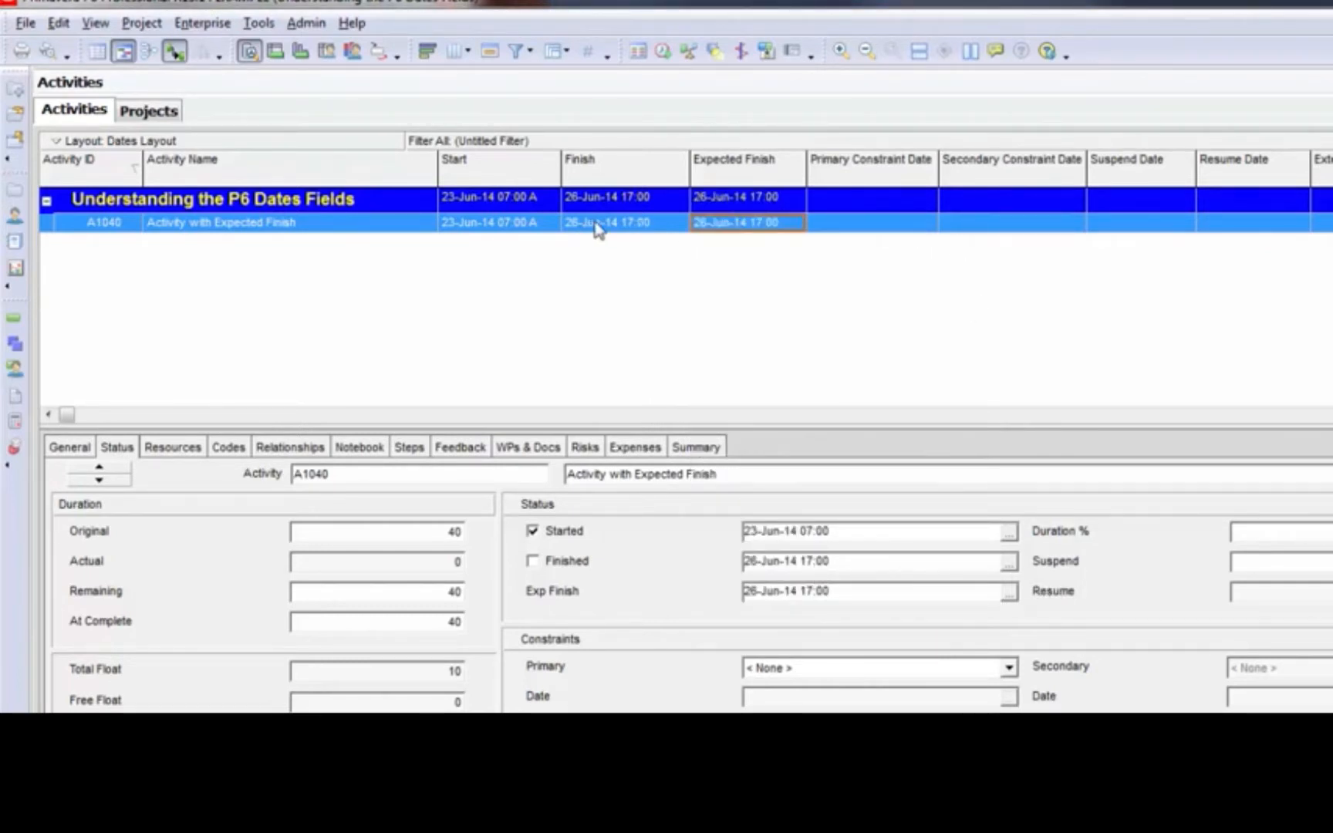
Move the project's data date to 24-Jun-14 07:00 and reschedule
{"action": "left_click", "coordinate": [831, 225]}
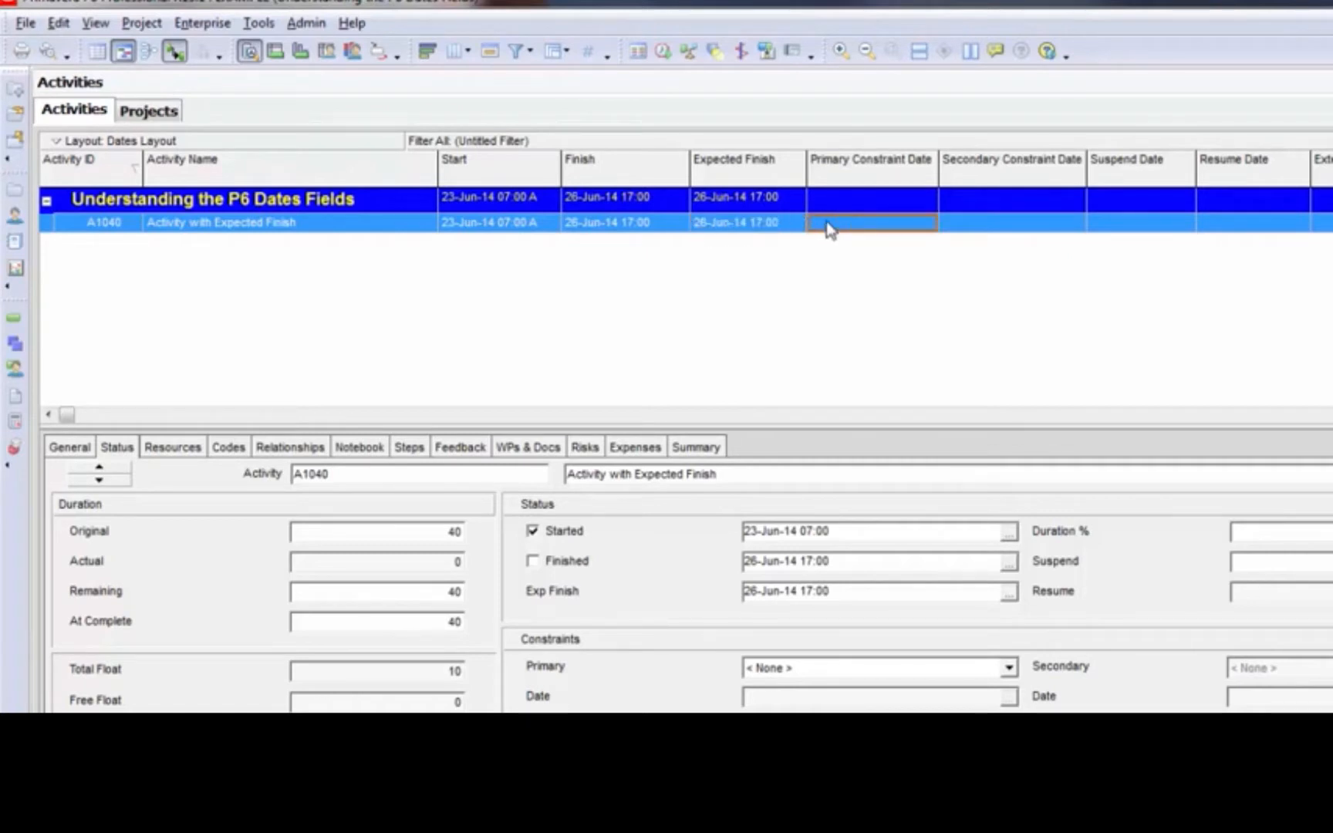
{"action": "left_click", "coordinate": [773, 226]}
{"action": "left_click", "coordinate": [662, 53]}
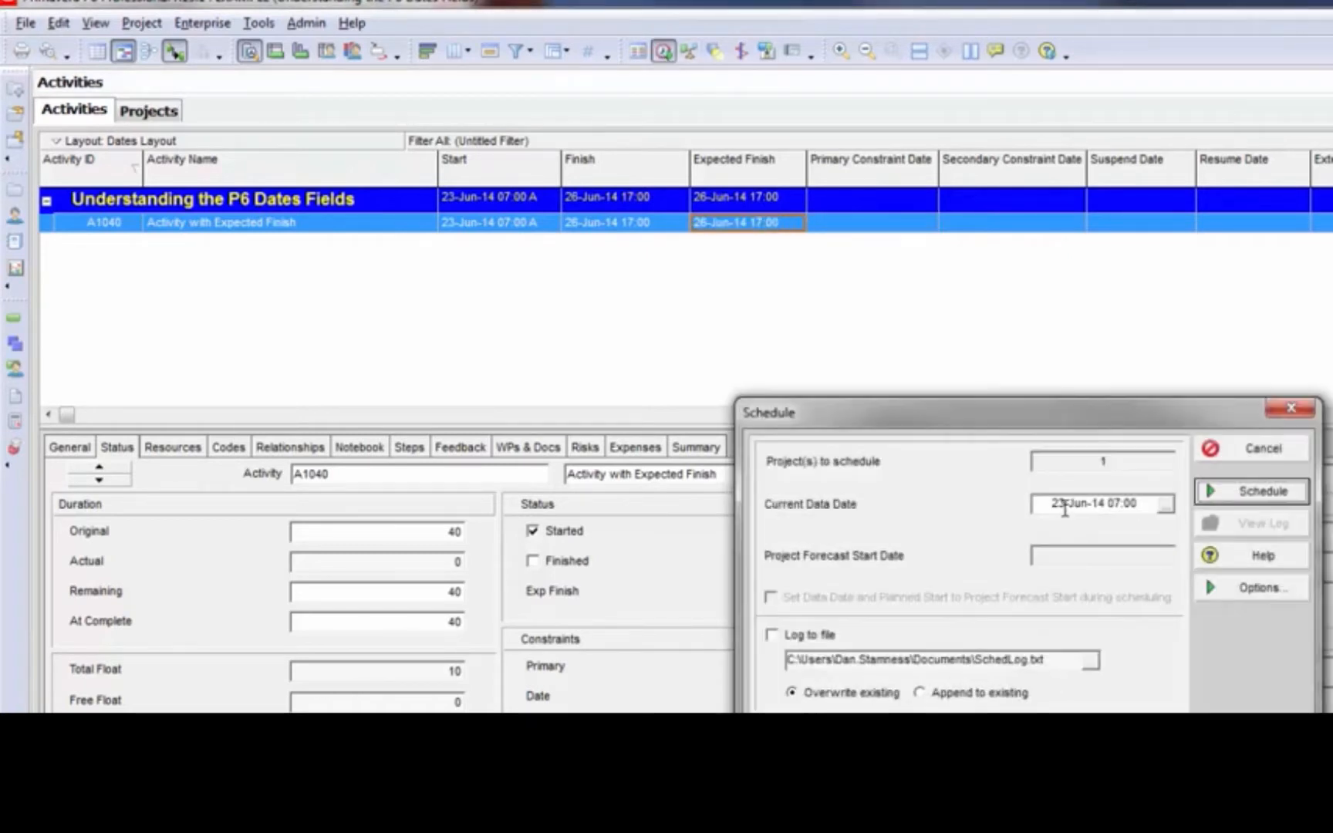
{"action": "left_click", "coordinate": [1066, 507]}
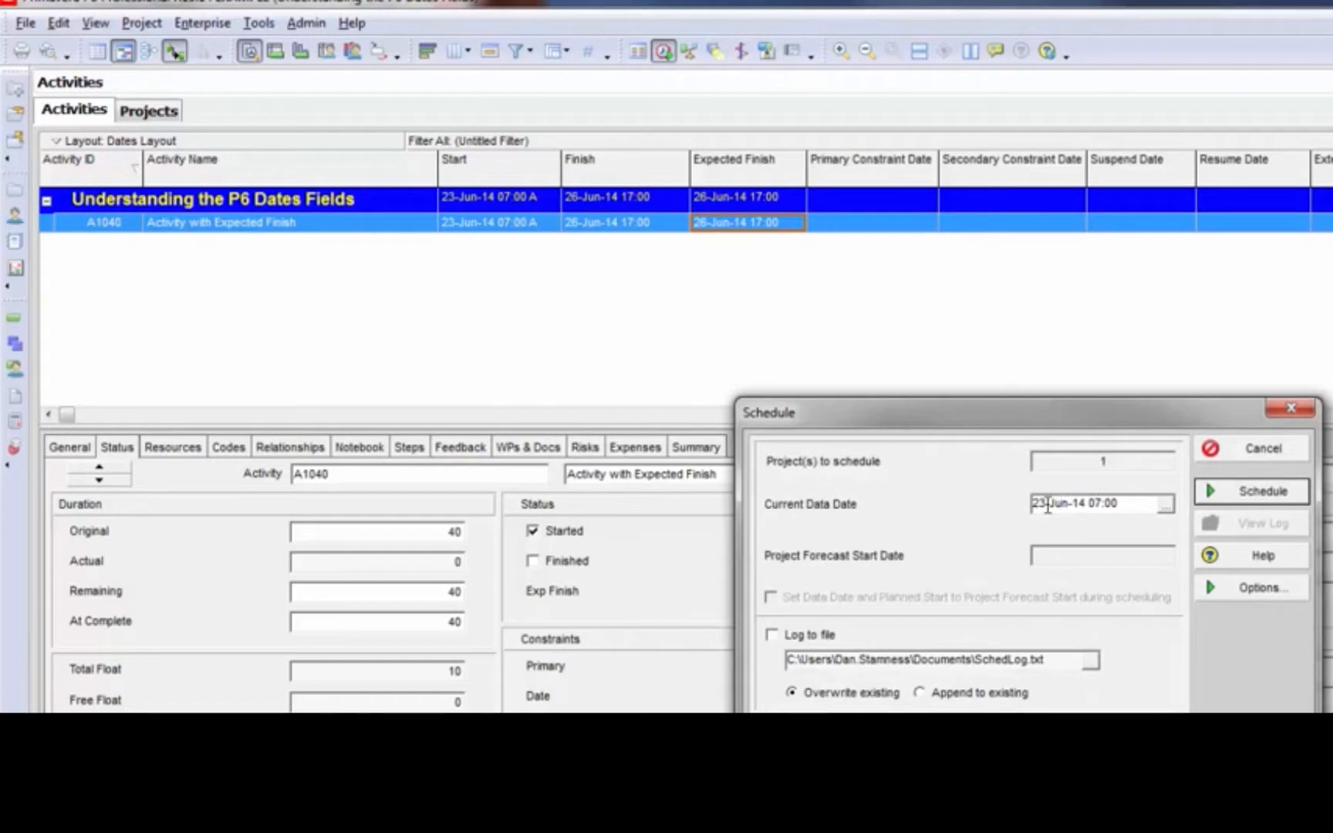
{"action": "double_click", "coordinate": [1041, 505]}
{"action": "type", "text": "24"}
{"action": "left_click", "coordinate": [1263, 491]}
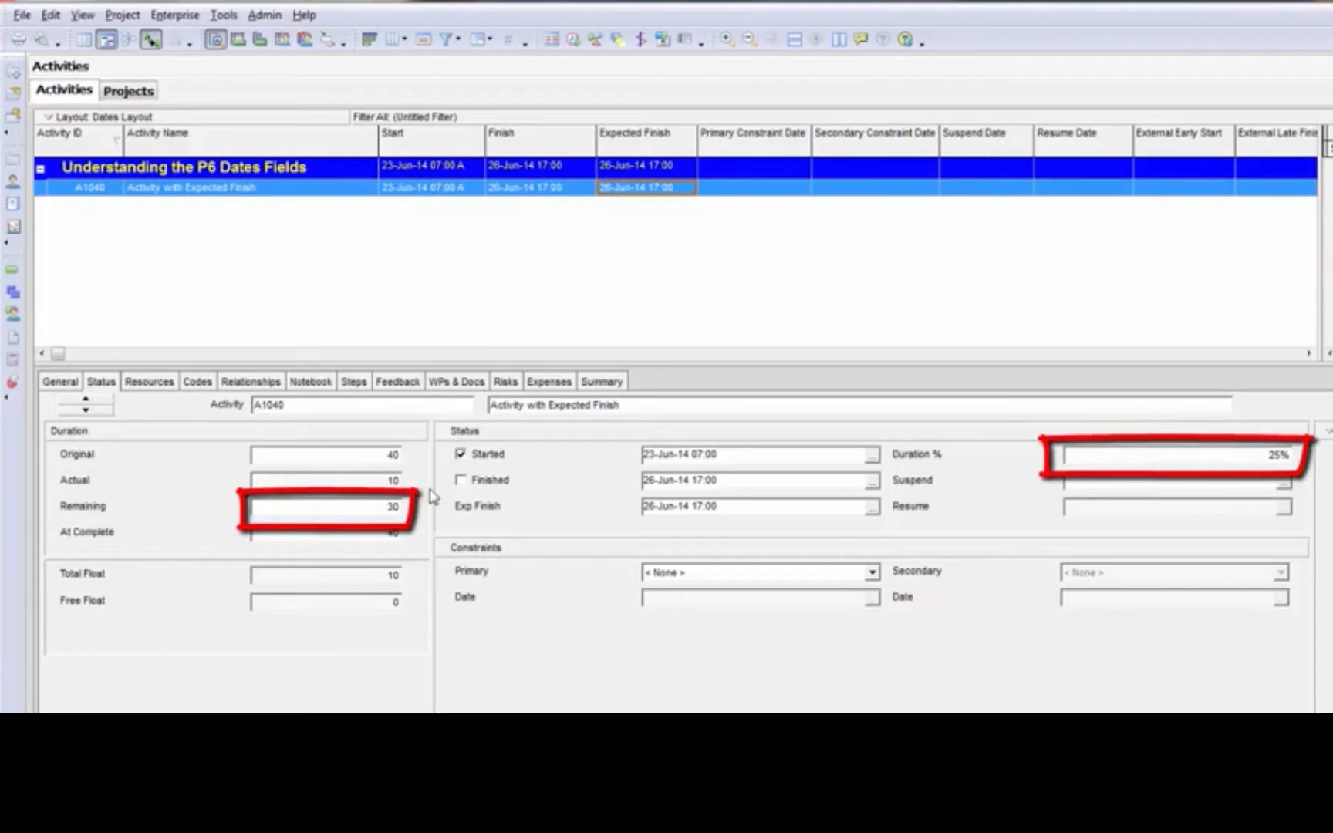
Advance the data date to 25-Jun-14 07:00 and schedule the project again
{"action": "left_click", "coordinate": [718, 191]}
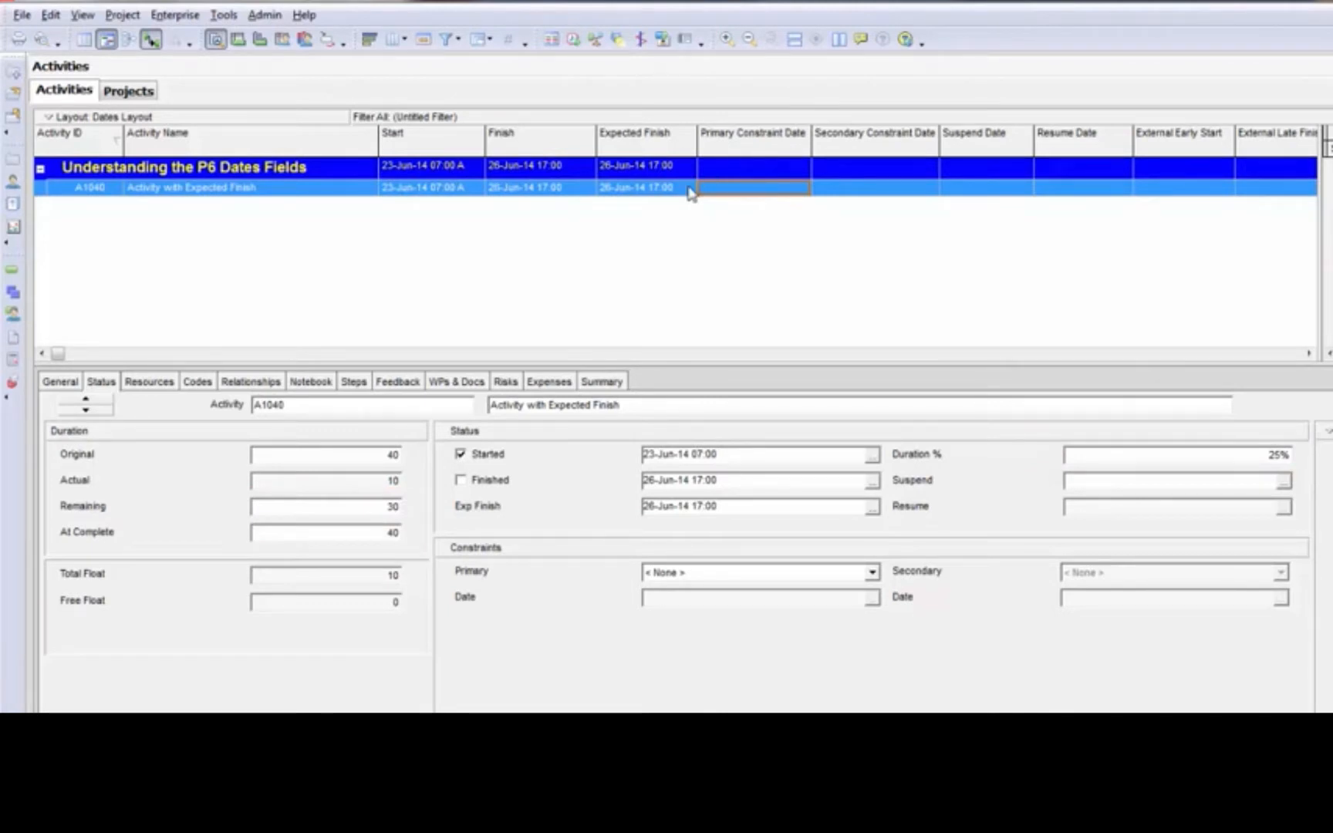
{"action": "left_click", "coordinate": [693, 190]}
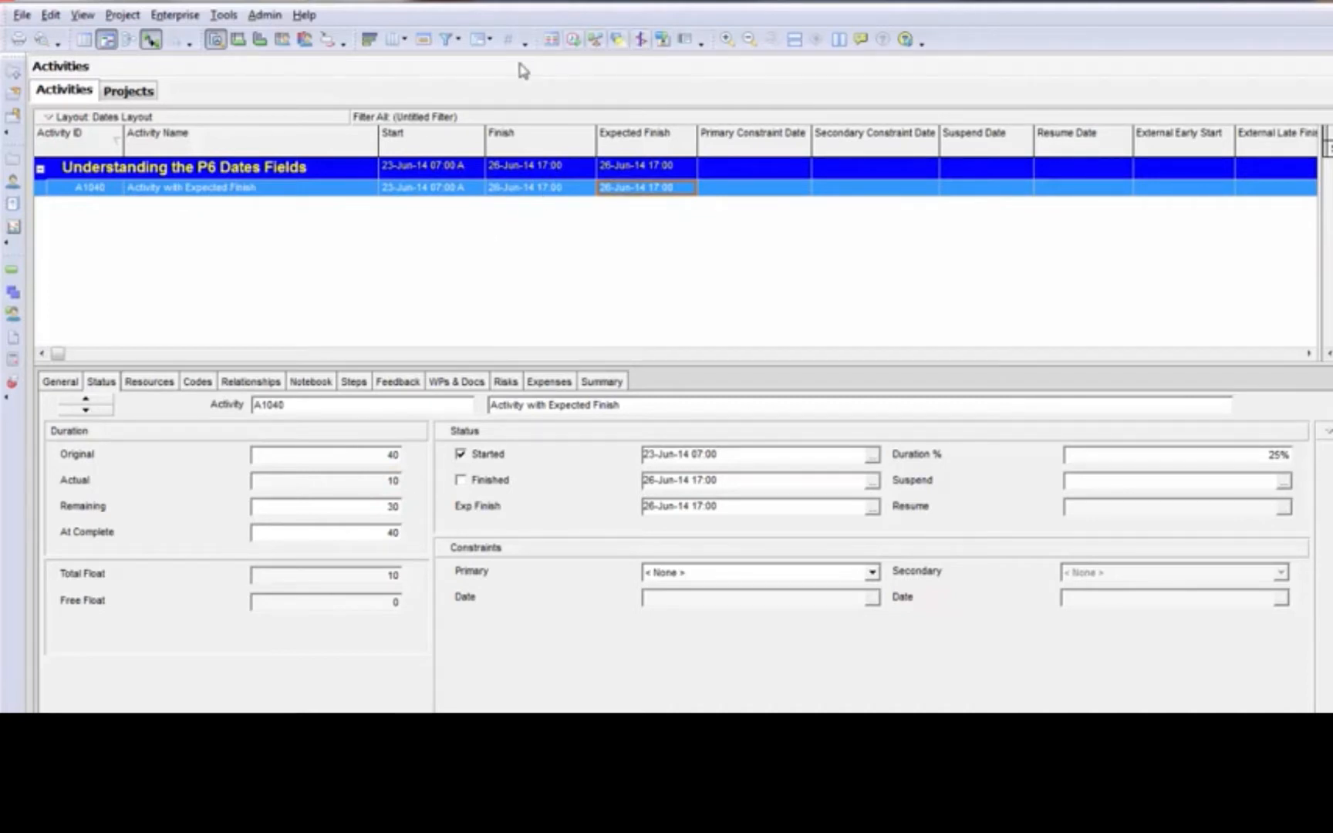
{"action": "left_click", "coordinate": [574, 40]}
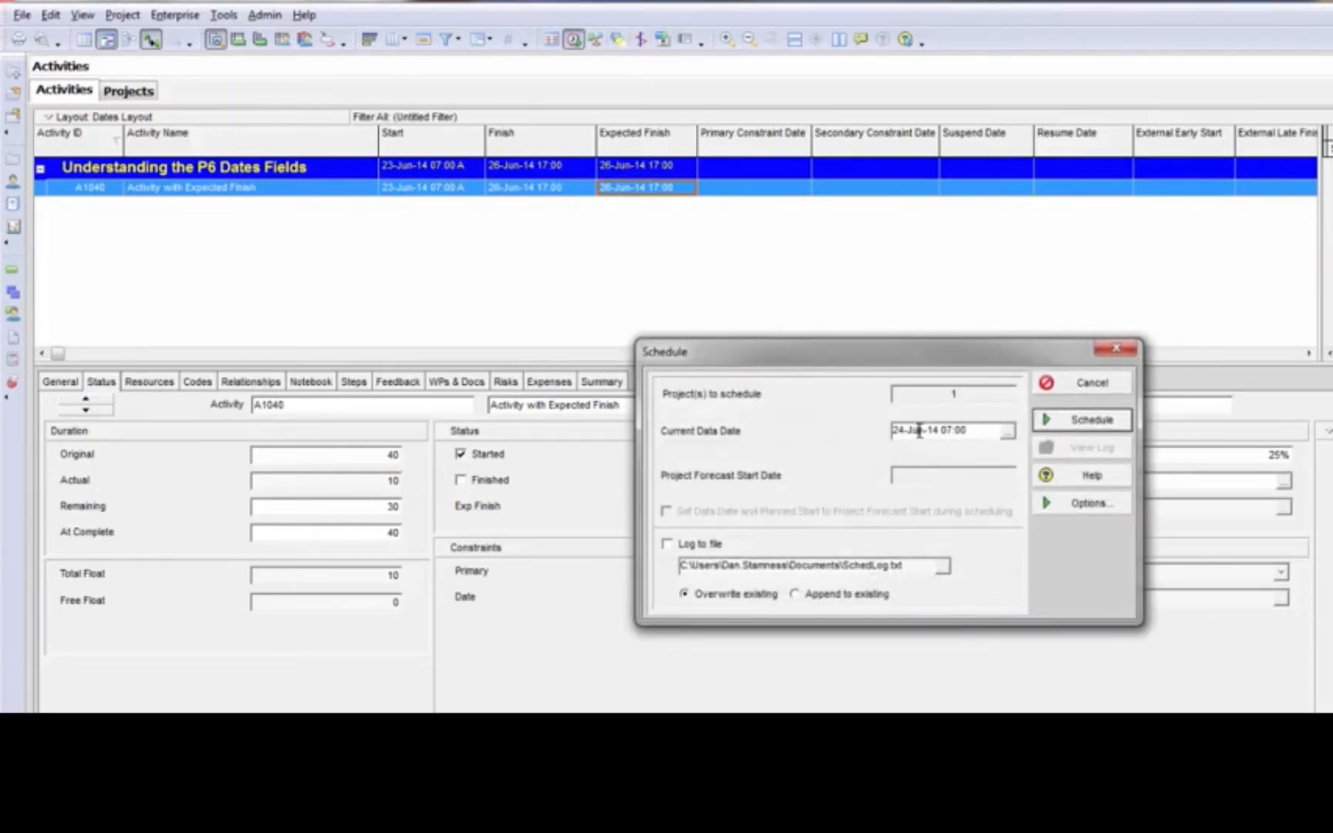
{"action": "left_click_drag", "start_coordinate": [904, 427], "coordinate": [837, 422]}
{"action": "type", "text": "25"}
{"action": "left_click", "coordinate": [1110, 422]}
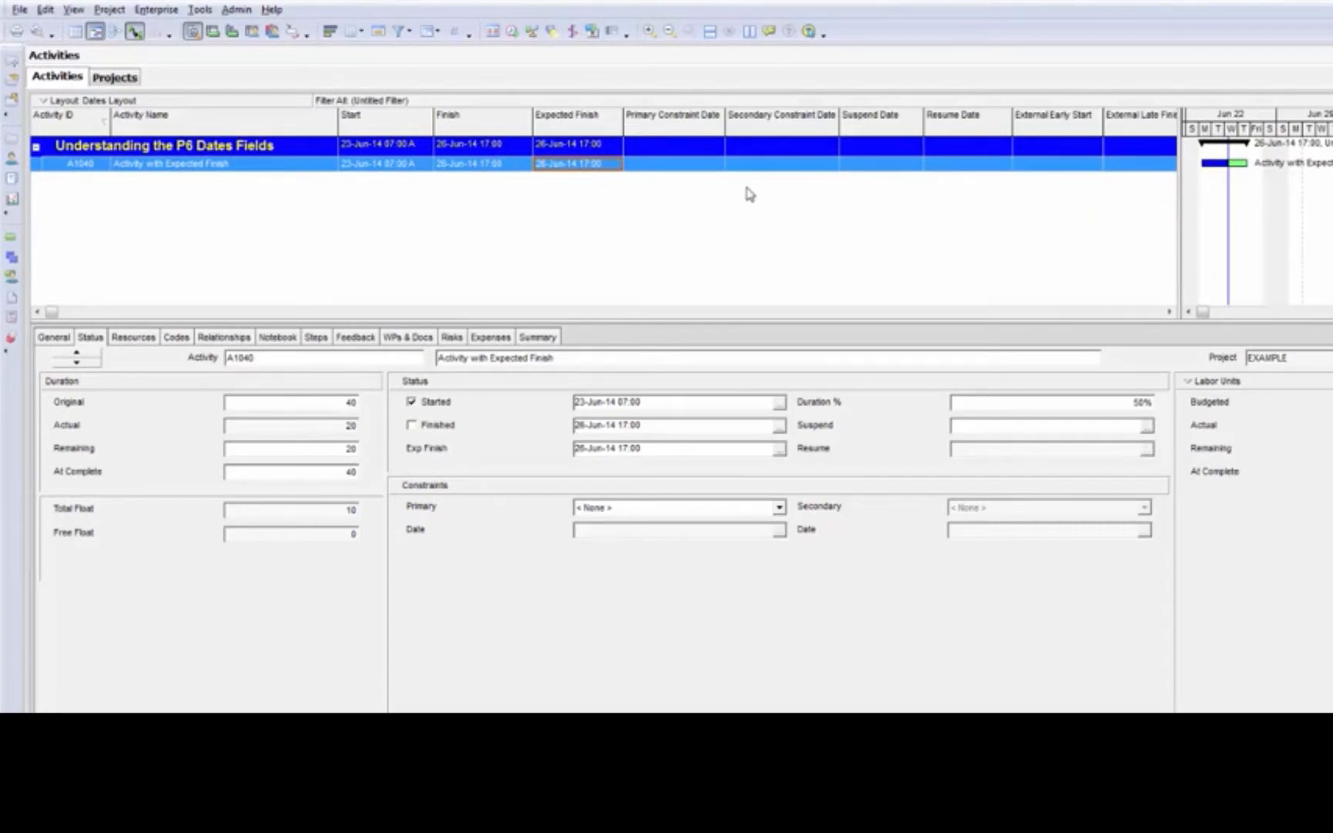
Advance the data date to 26-Jun-14 07:00 and recalculate the schedule
{"action": "left_click", "coordinate": [512, 31]}
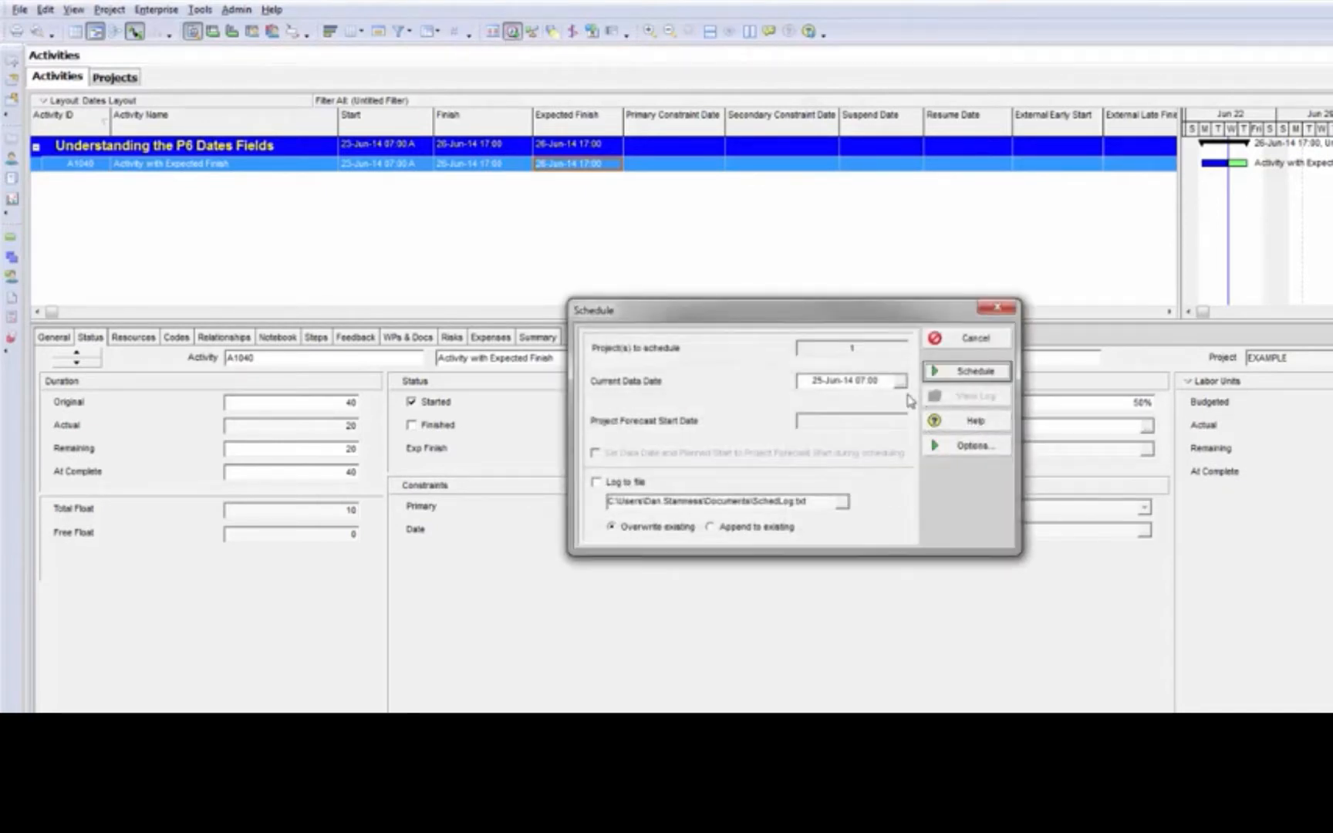
{"action": "left_click", "coordinate": [808, 380]}
{"action": "left_click_drag", "start_coordinate": [807, 380], "coordinate": [758, 379]}
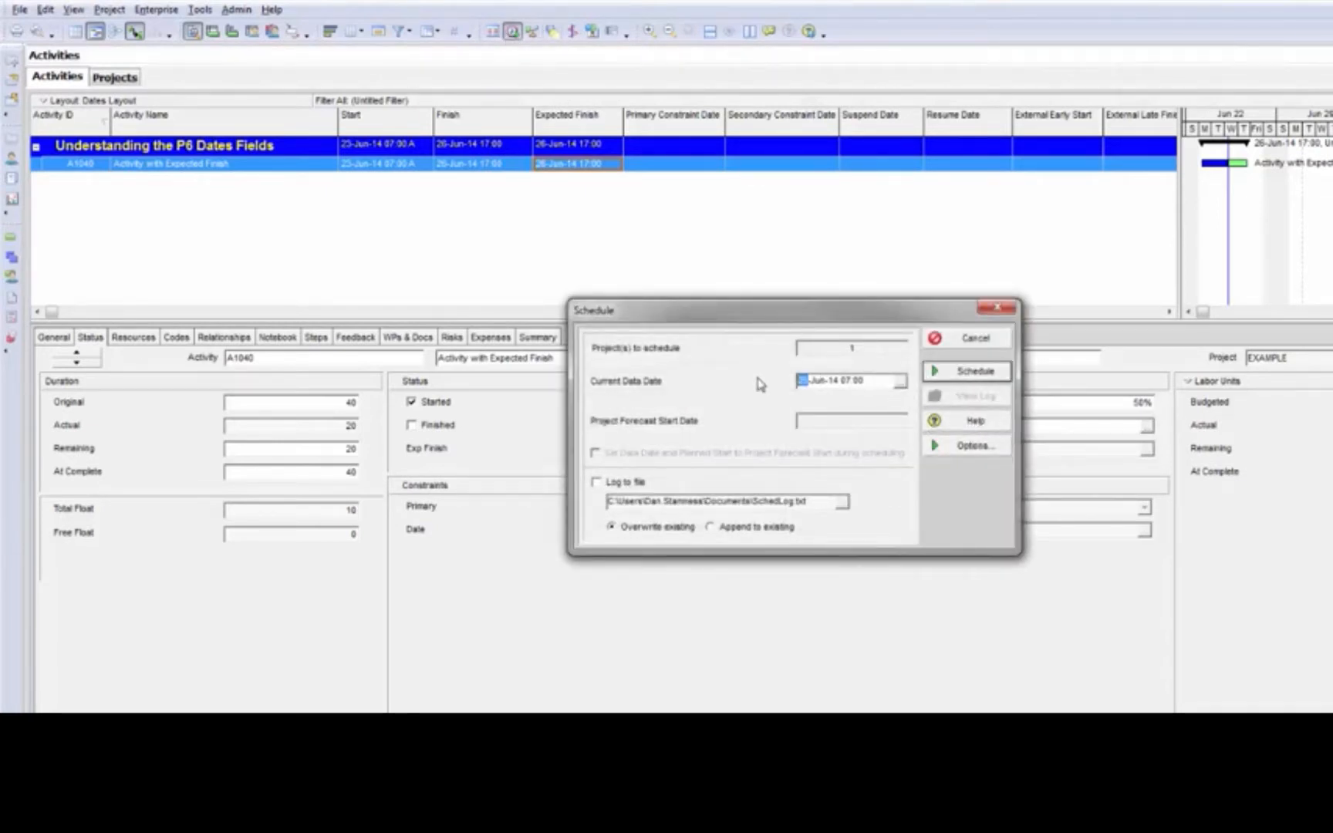
{"action": "type", "text": "26"}
{"action": "key", "text": "Return"}
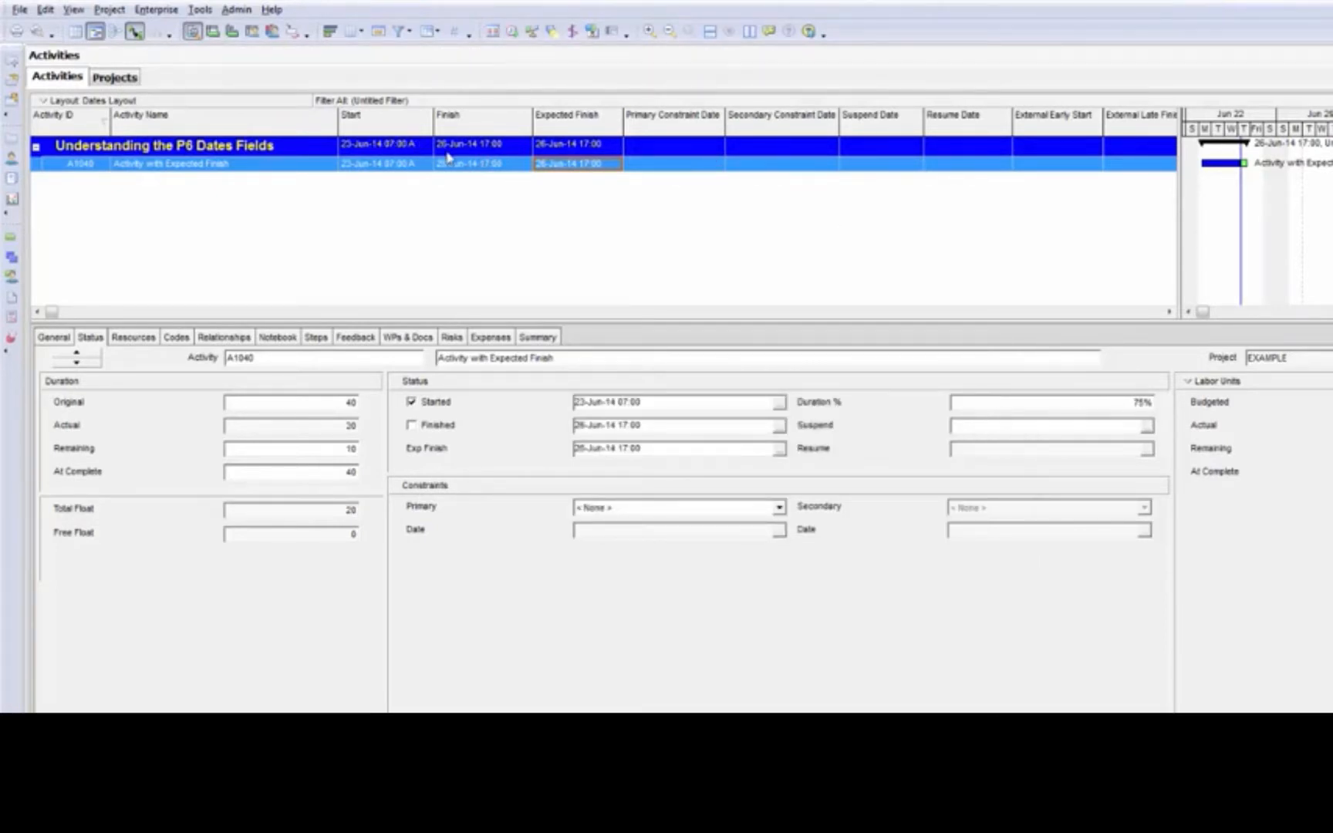
Advance the data date past the expected finish to 30-Jun-14 07:00 and reschedule the project
{"action": "left_click", "coordinate": [467, 168]}
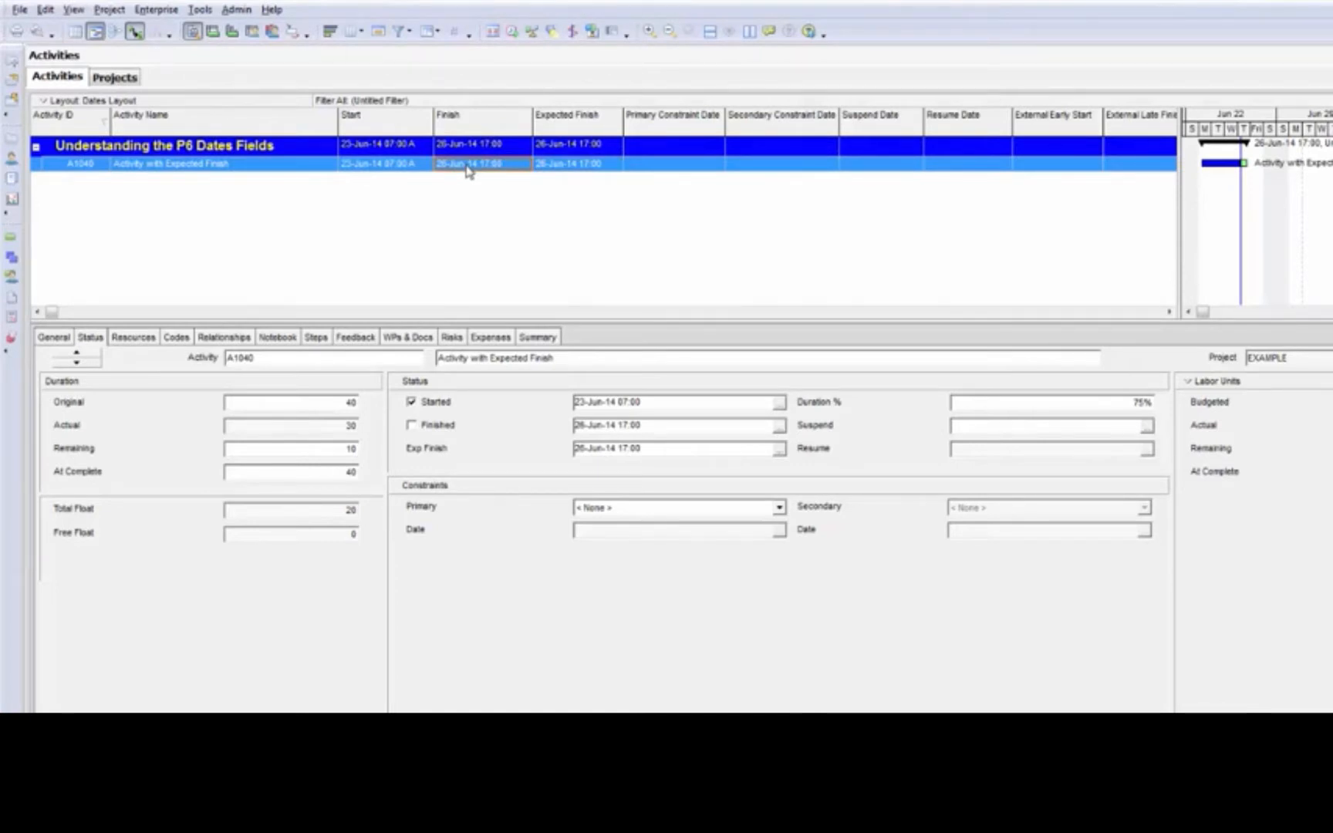
{"action": "left_click", "coordinate": [562, 167]}
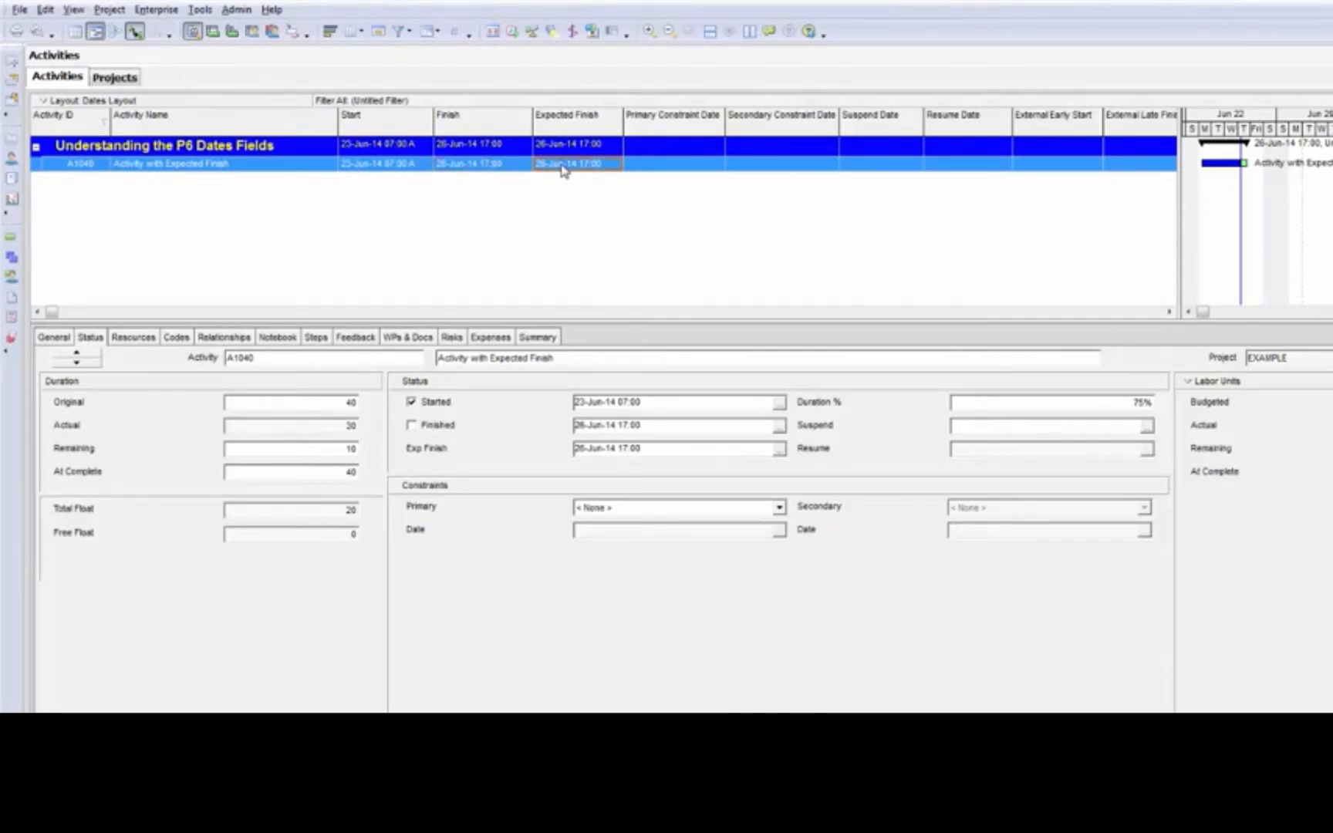
{"action": "left_click", "coordinate": [513, 33]}
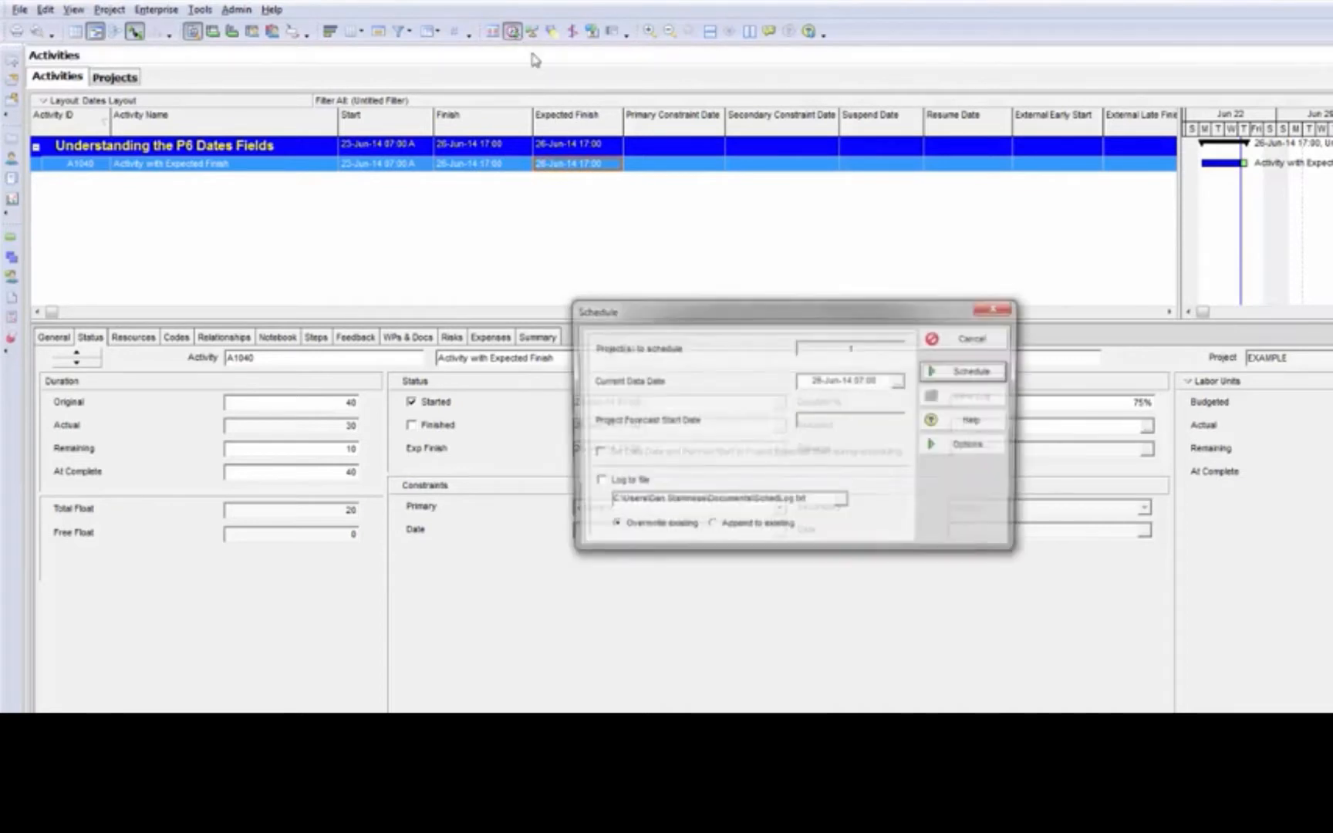
{"action": "left_click", "coordinate": [899, 381]}
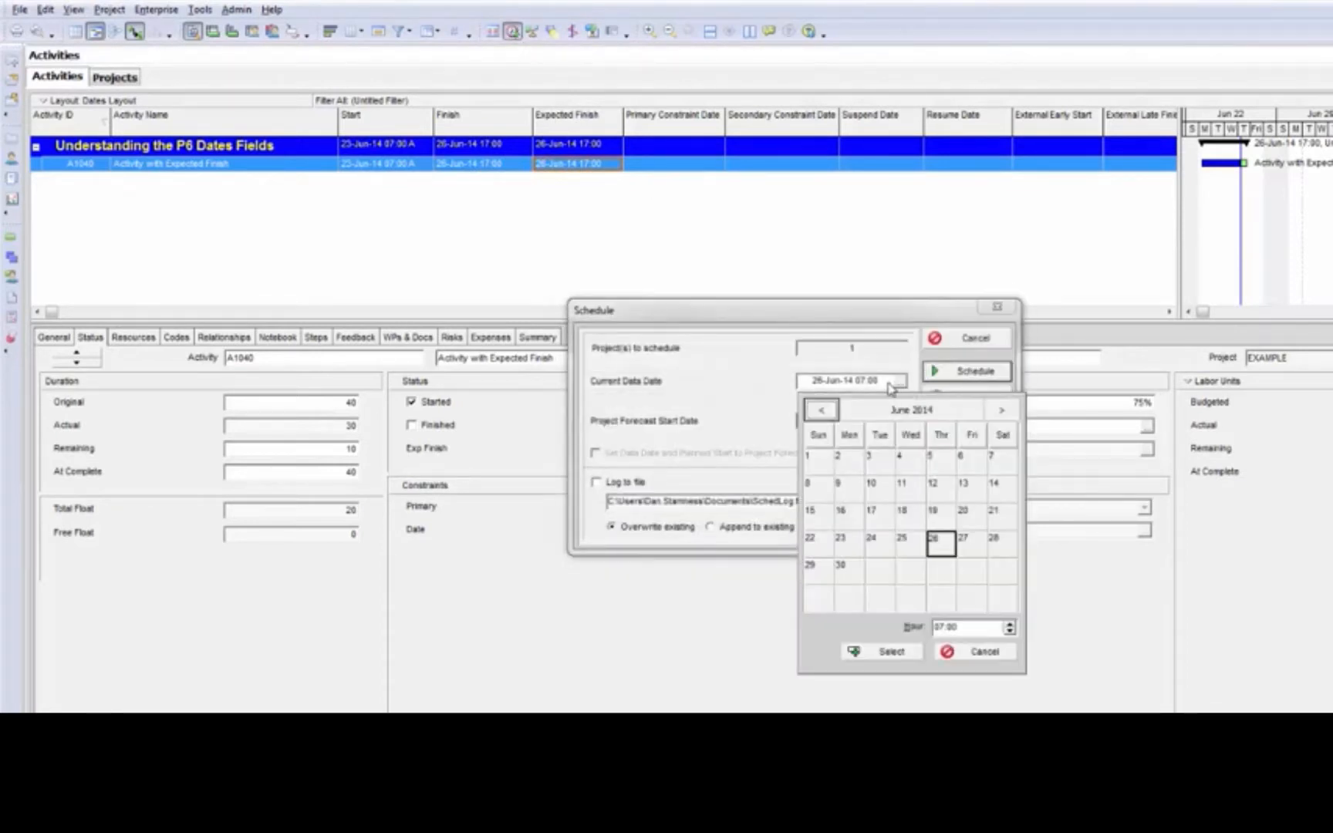
{"action": "left_click", "coordinate": [855, 572]}
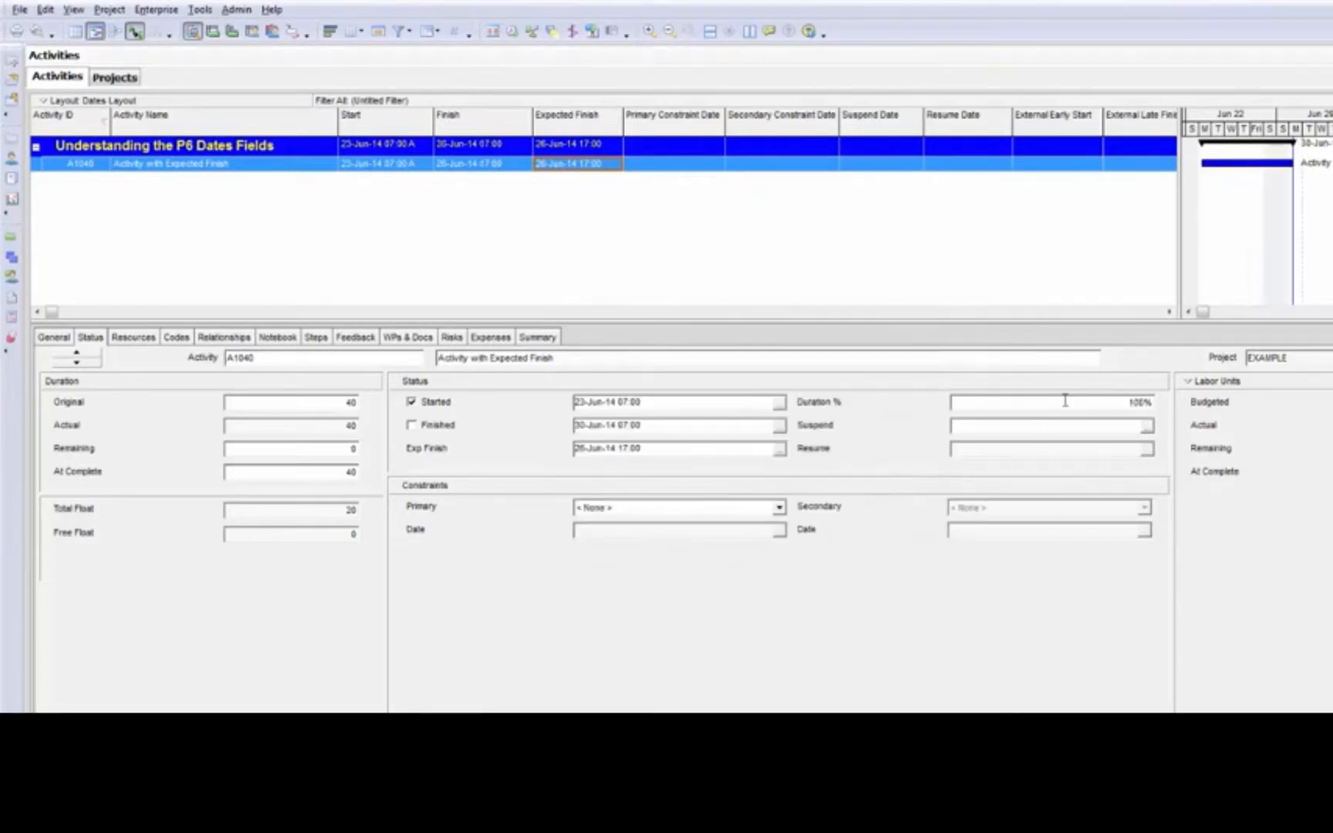
Examine the Duration %, remaining duration, Finish and Start of activity A1040
{"action": "left_click", "coordinate": [1065, 401]}
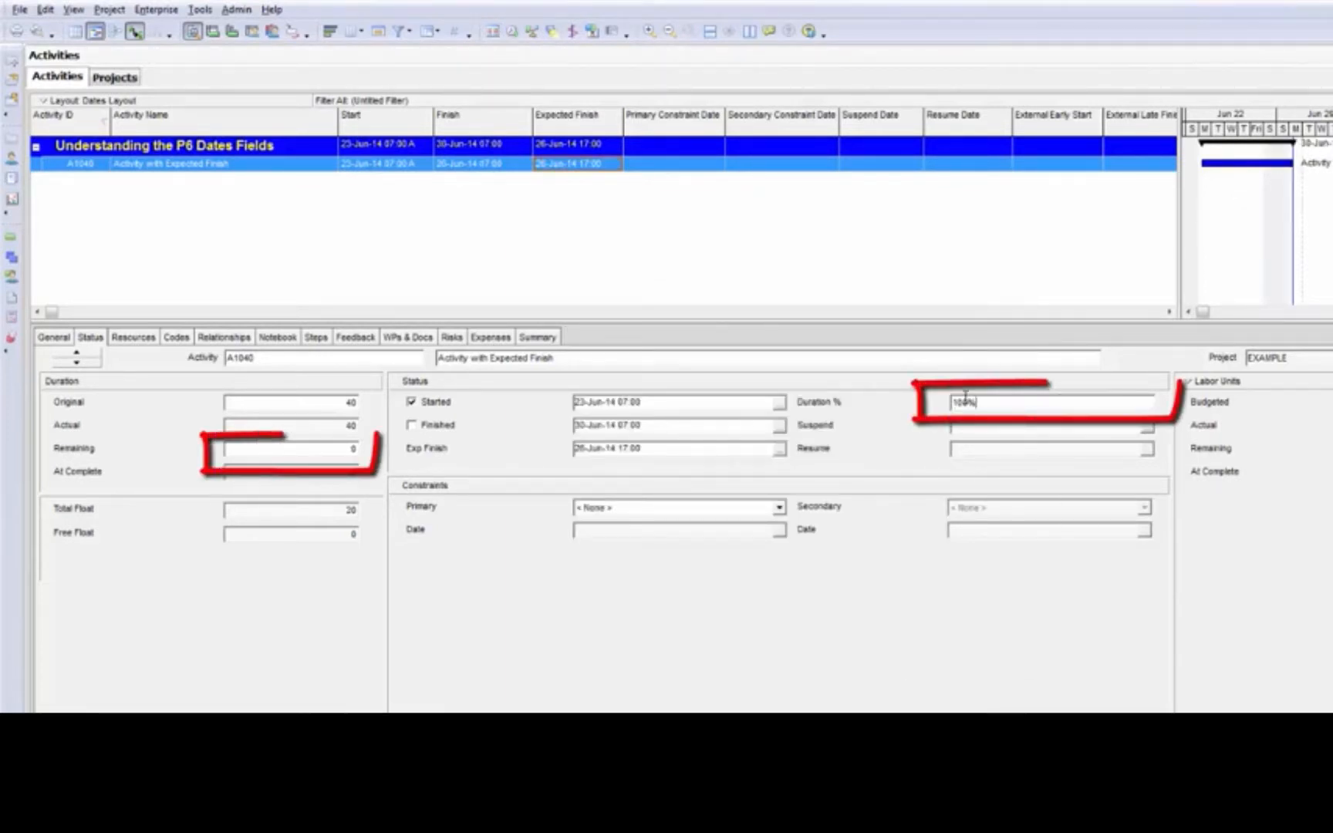
{"action": "left_click", "coordinate": [316, 447]}
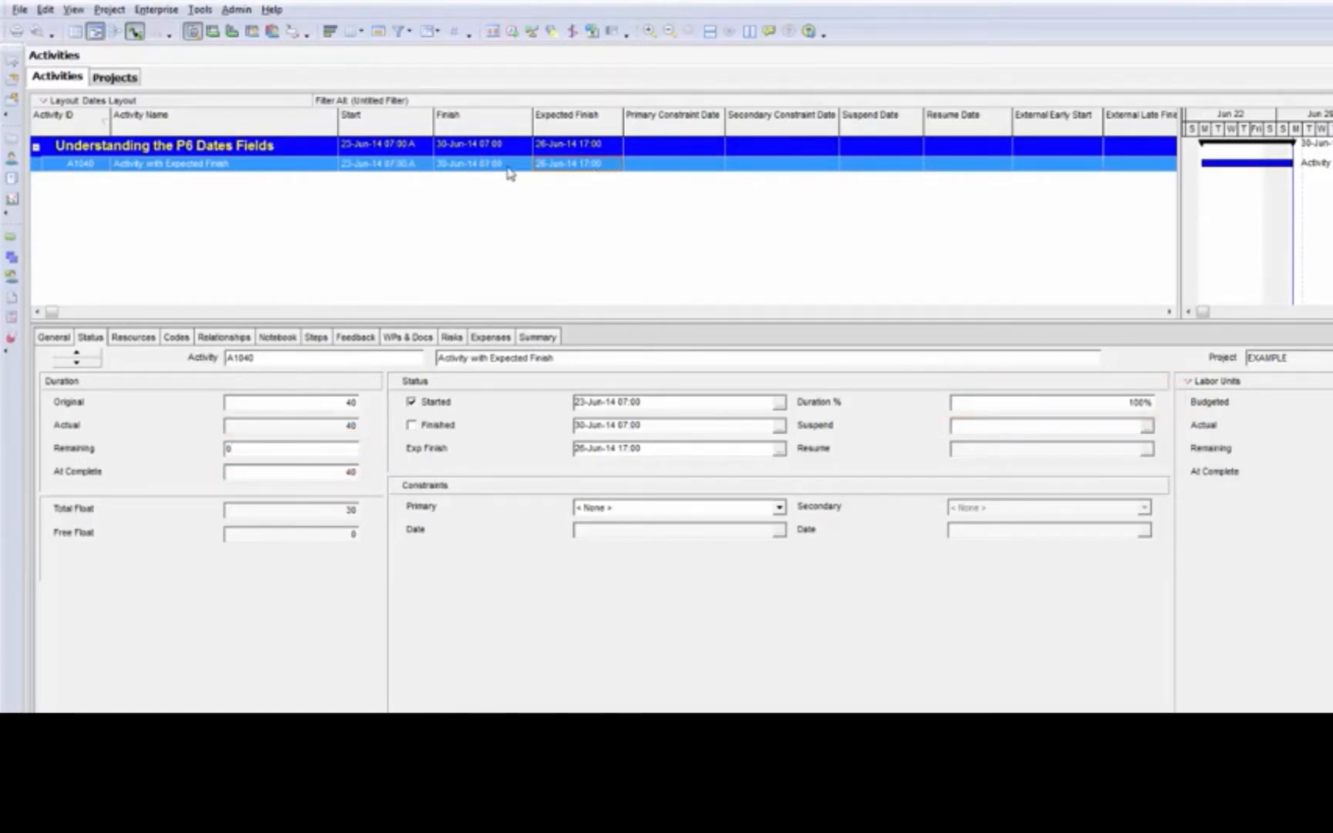
{"action": "left_click", "coordinate": [507, 169]}
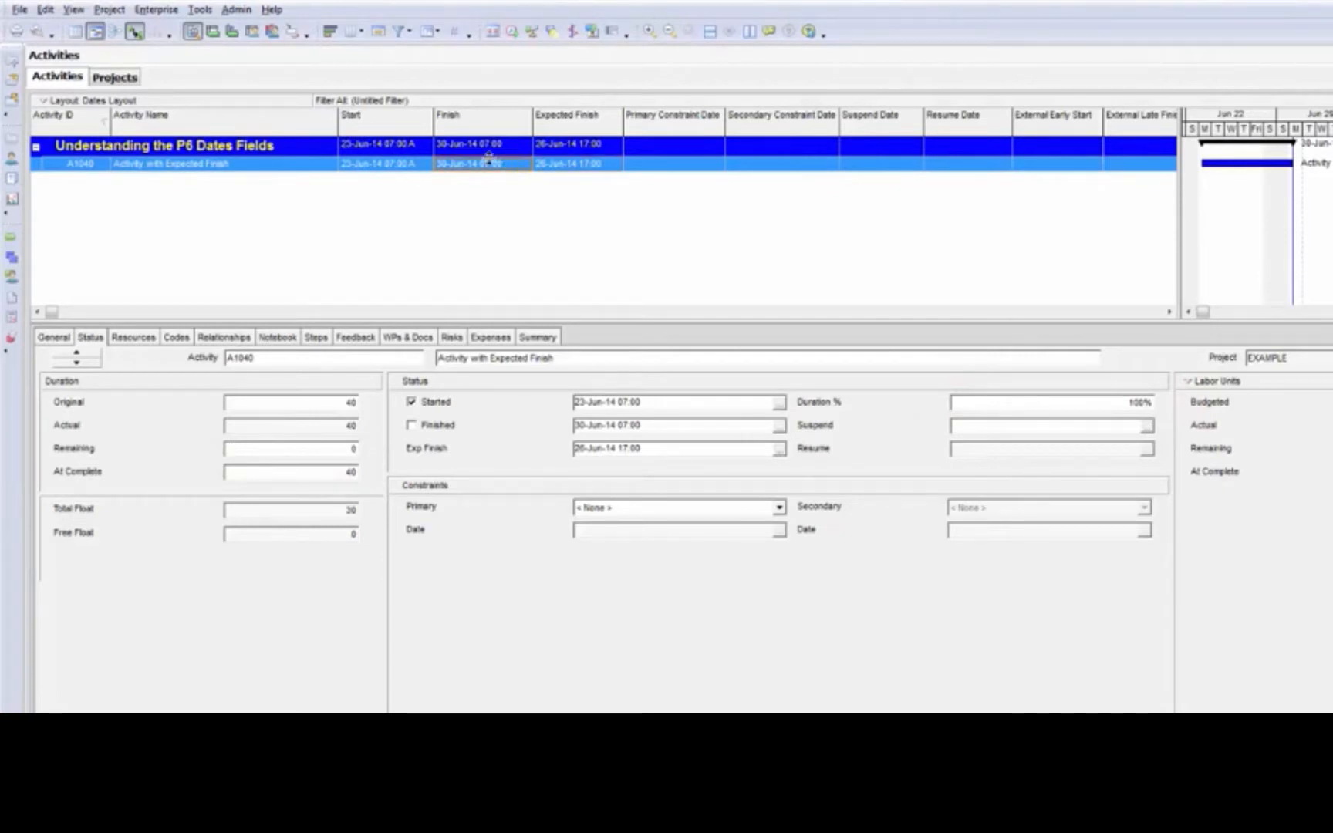
{"action": "left_click", "coordinate": [389, 167]}
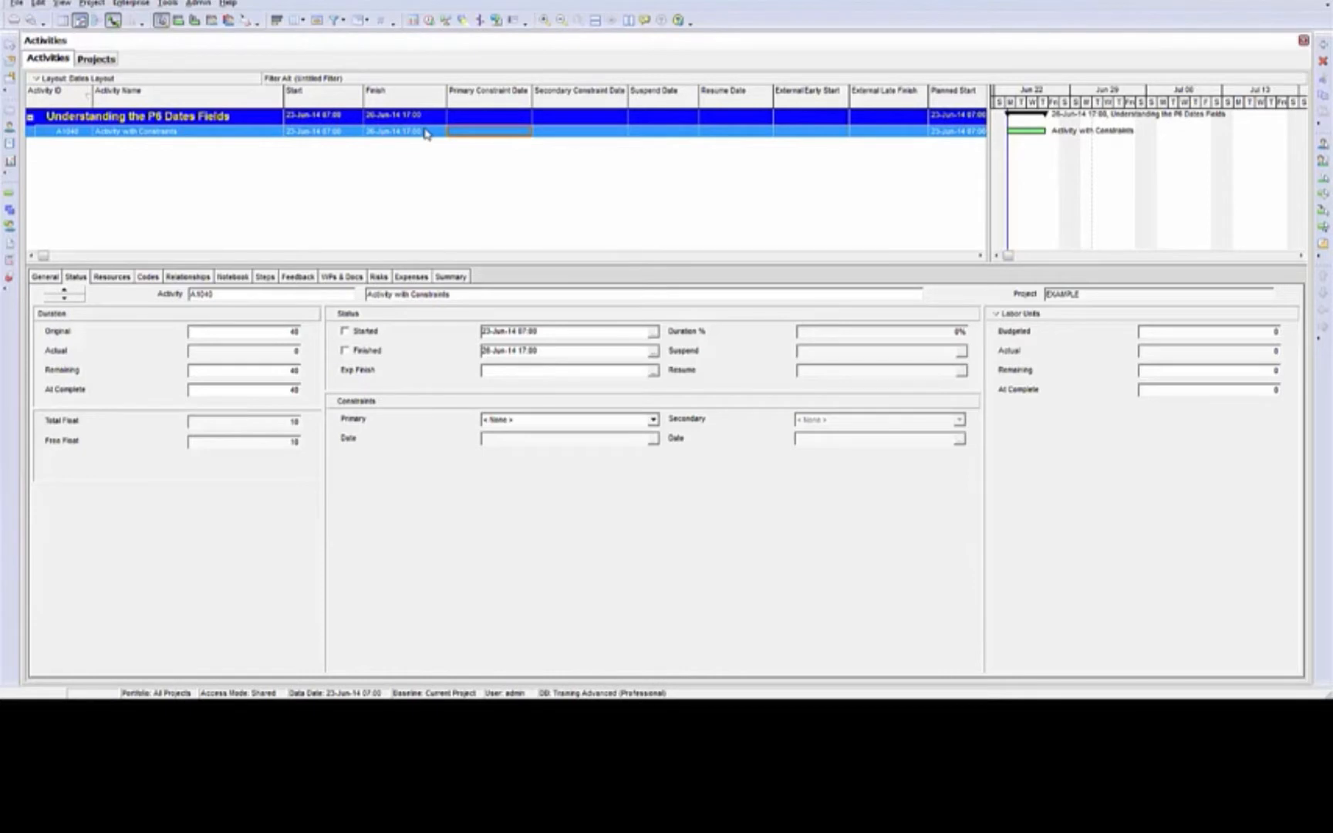
Give Activity with Constraints a primary Start On or After constraint dated 25-Jun-14 07:00 and reschedule the project
{"action": "left_click", "coordinate": [654, 422]}
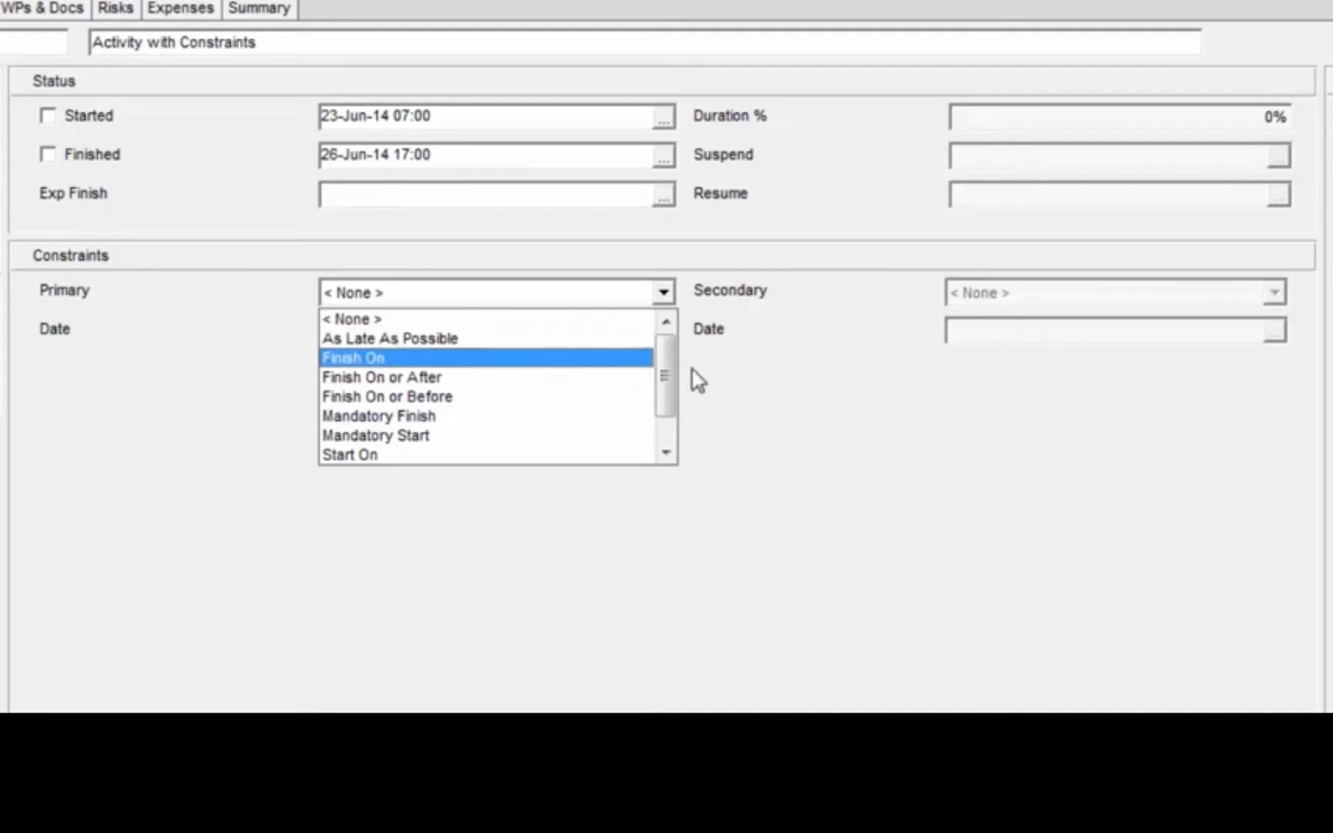
{"action": "left_click_drag", "start_coordinate": [668, 372], "coordinate": [666, 408]}
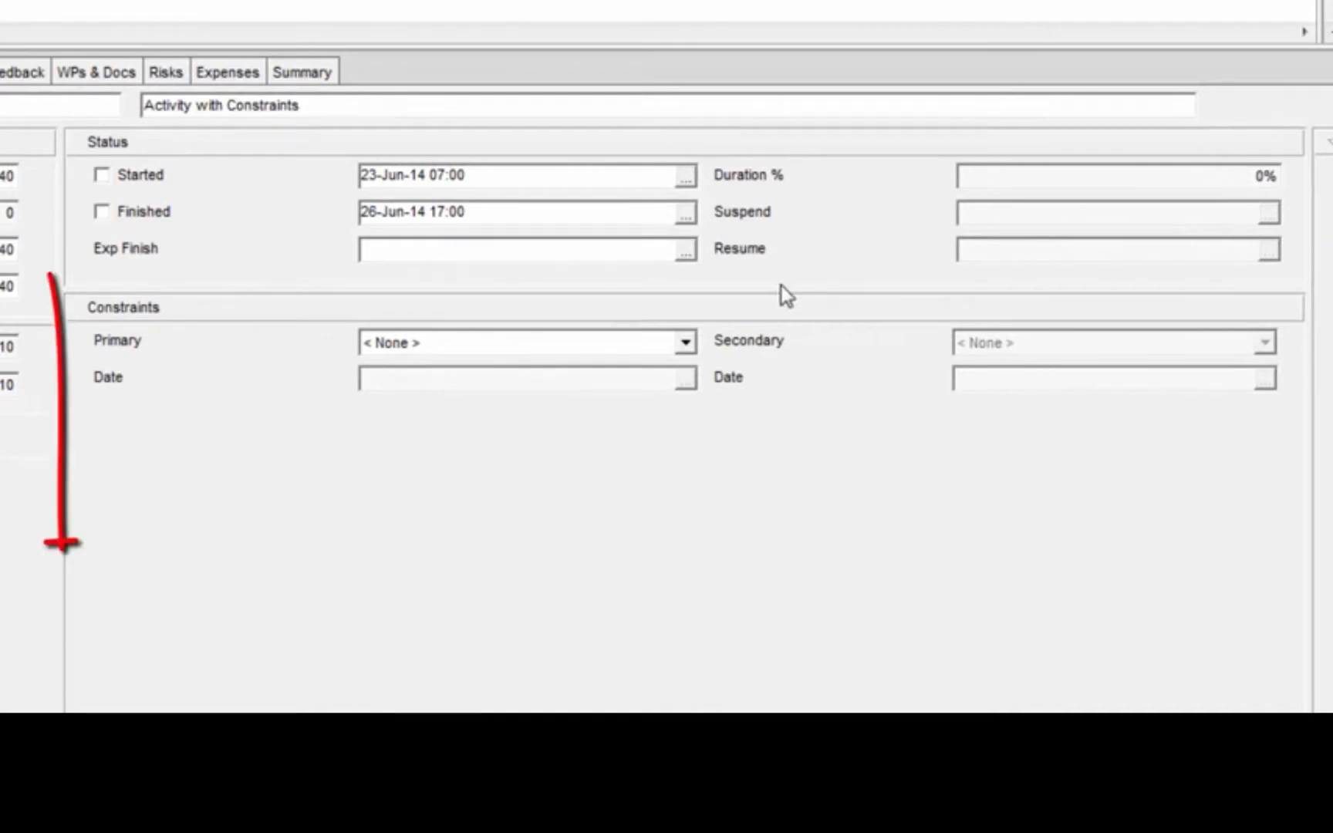
{"action": "left_click", "coordinate": [686, 345]}
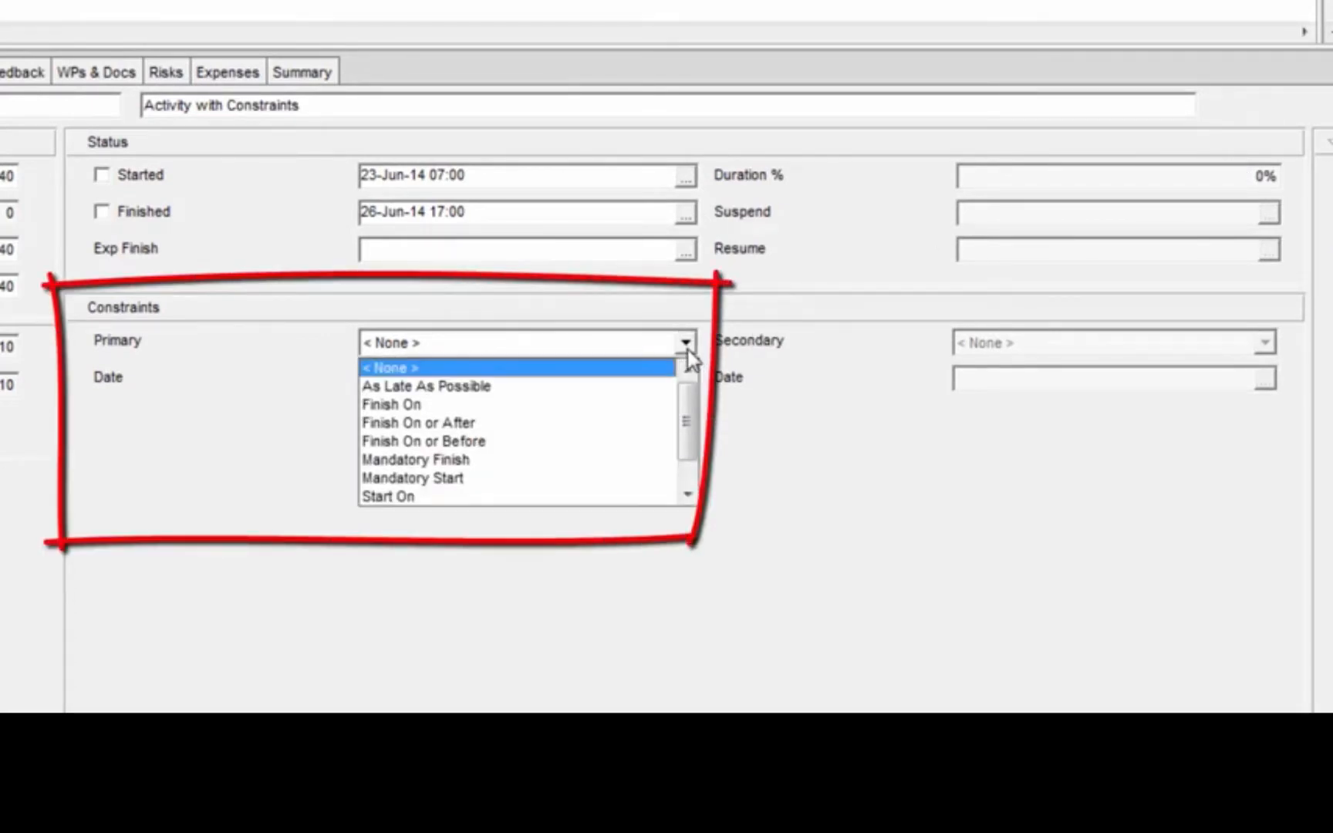
{"action": "scroll", "coordinate": [687, 485], "scroll_direction": "down", "scroll_amount": 1}
{"action": "left_click", "coordinate": [663, 477]}
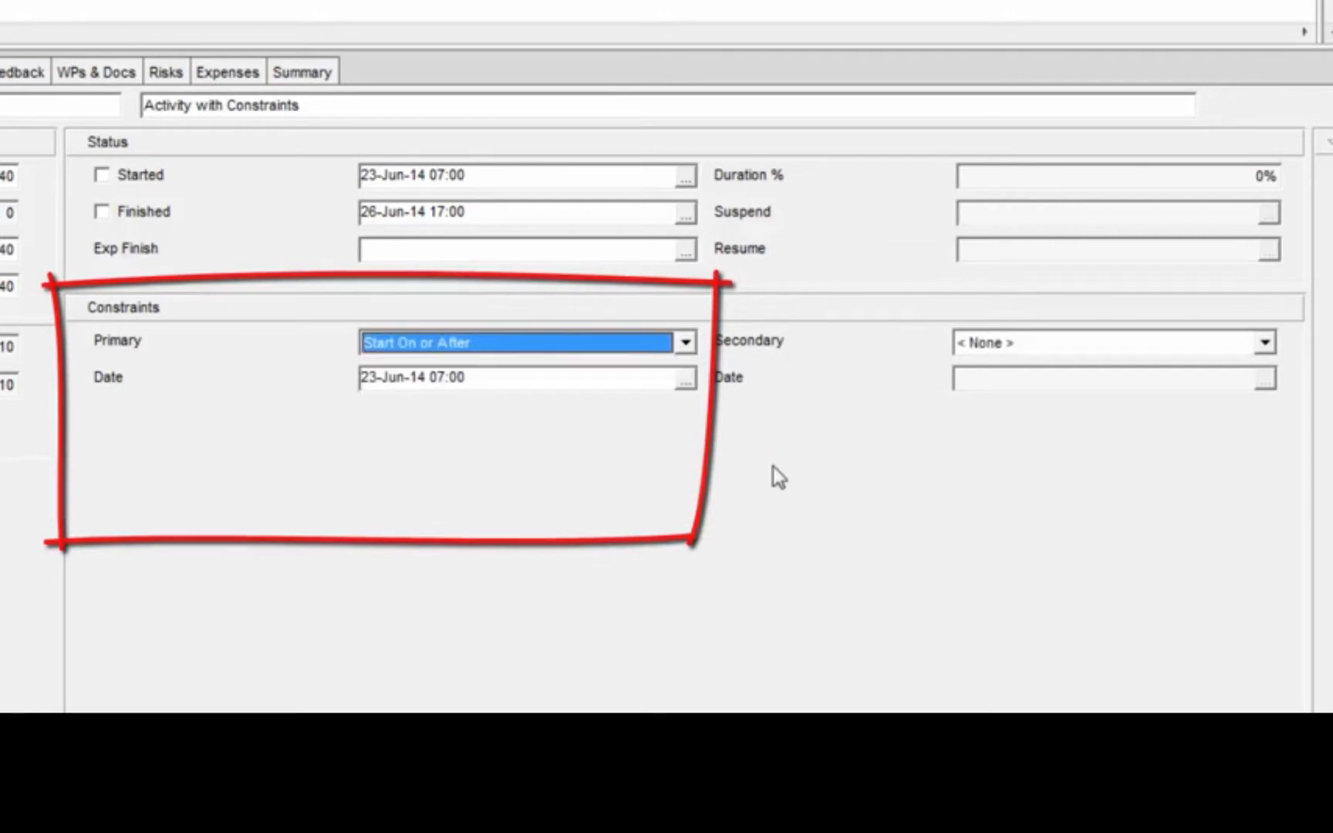
{"action": "left_click", "coordinate": [685, 380]}
{"action": "left_click", "coordinate": [536, 162]}
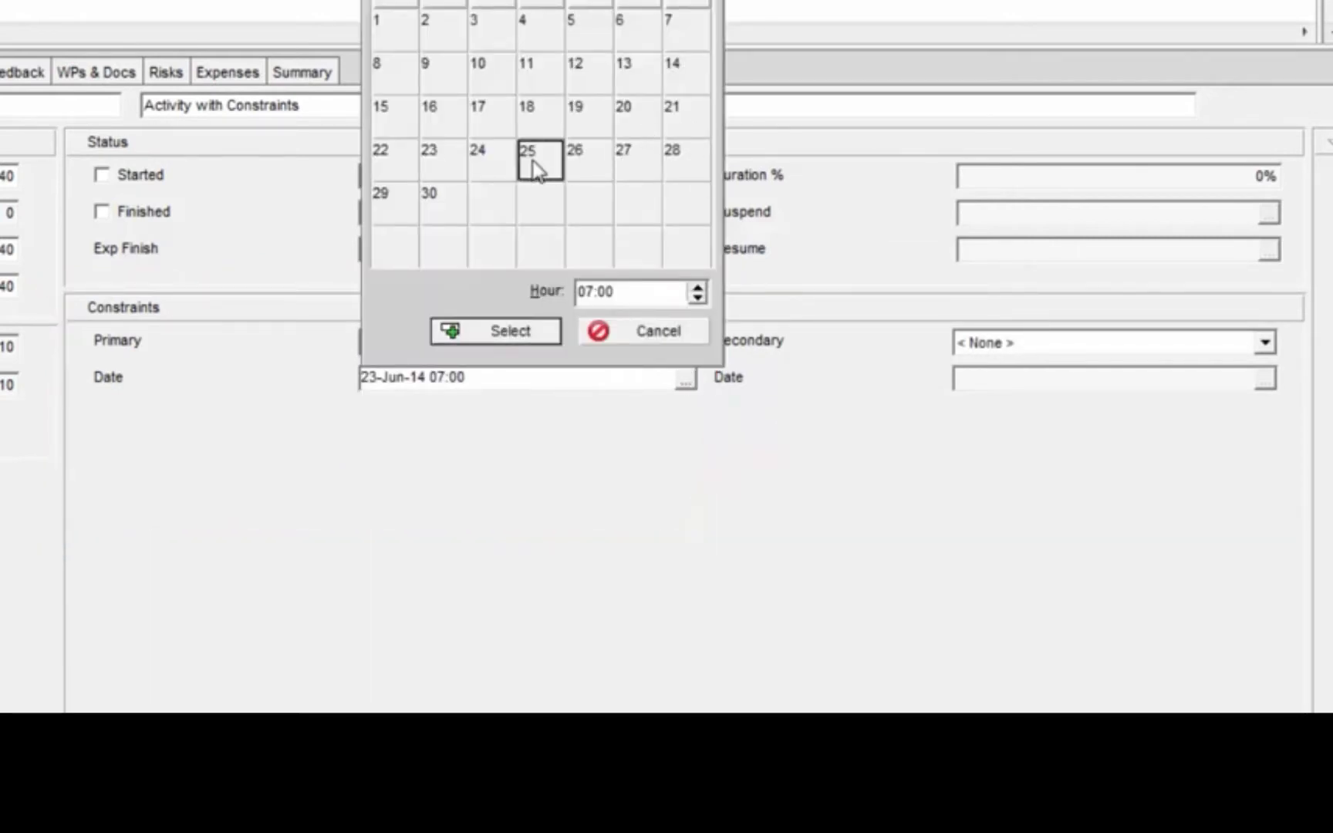
{"action": "left_click", "coordinate": [510, 332]}
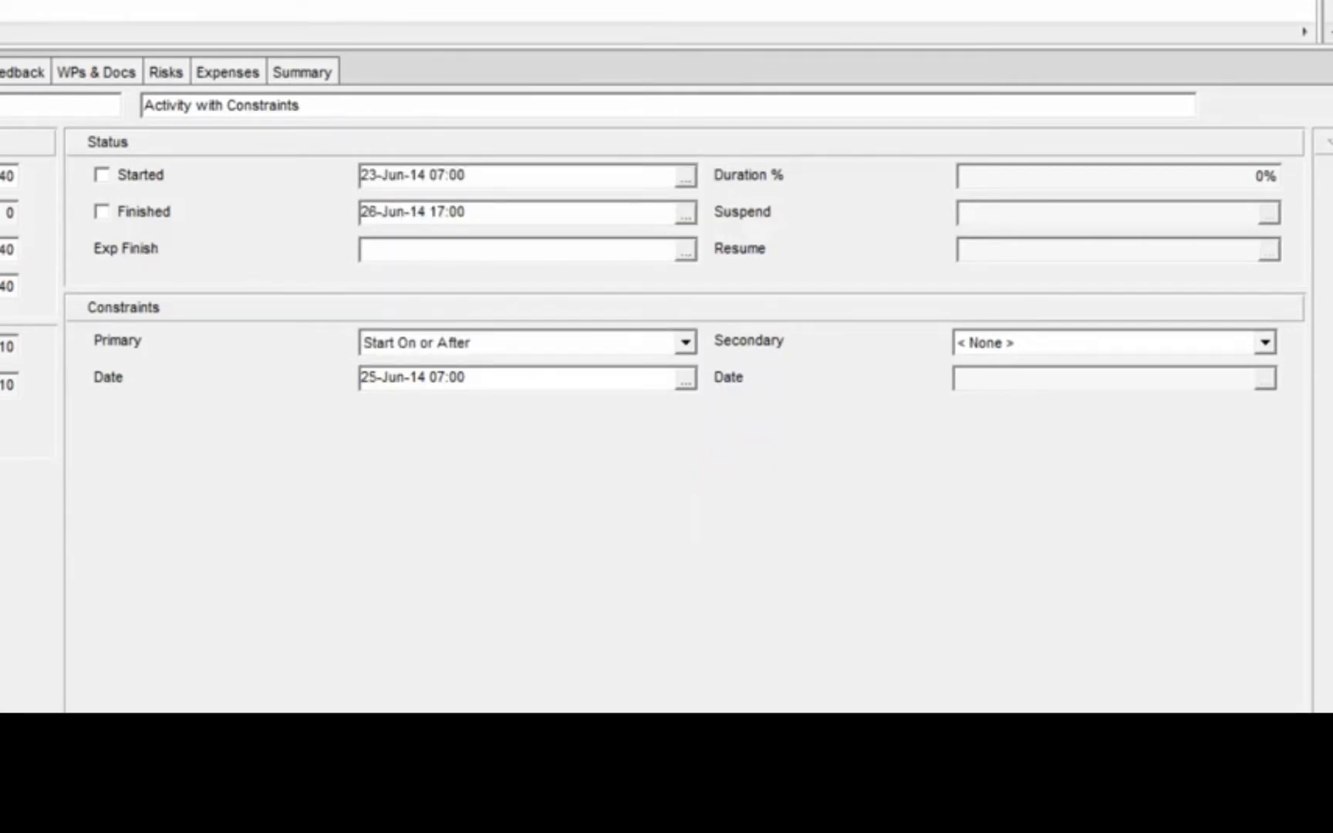
{"action": "left_click", "coordinate": [430, 20]}
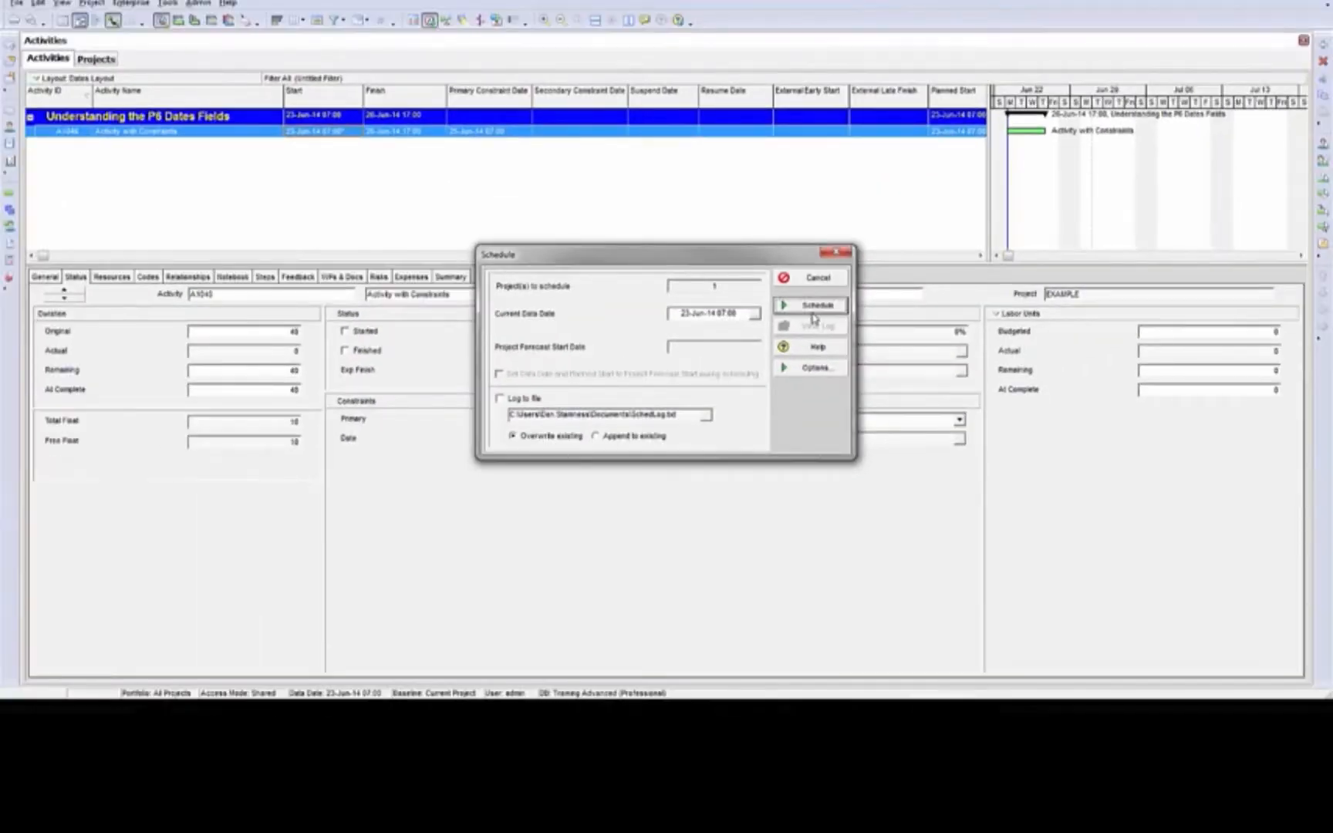
{"action": "left_click", "coordinate": [812, 311]}
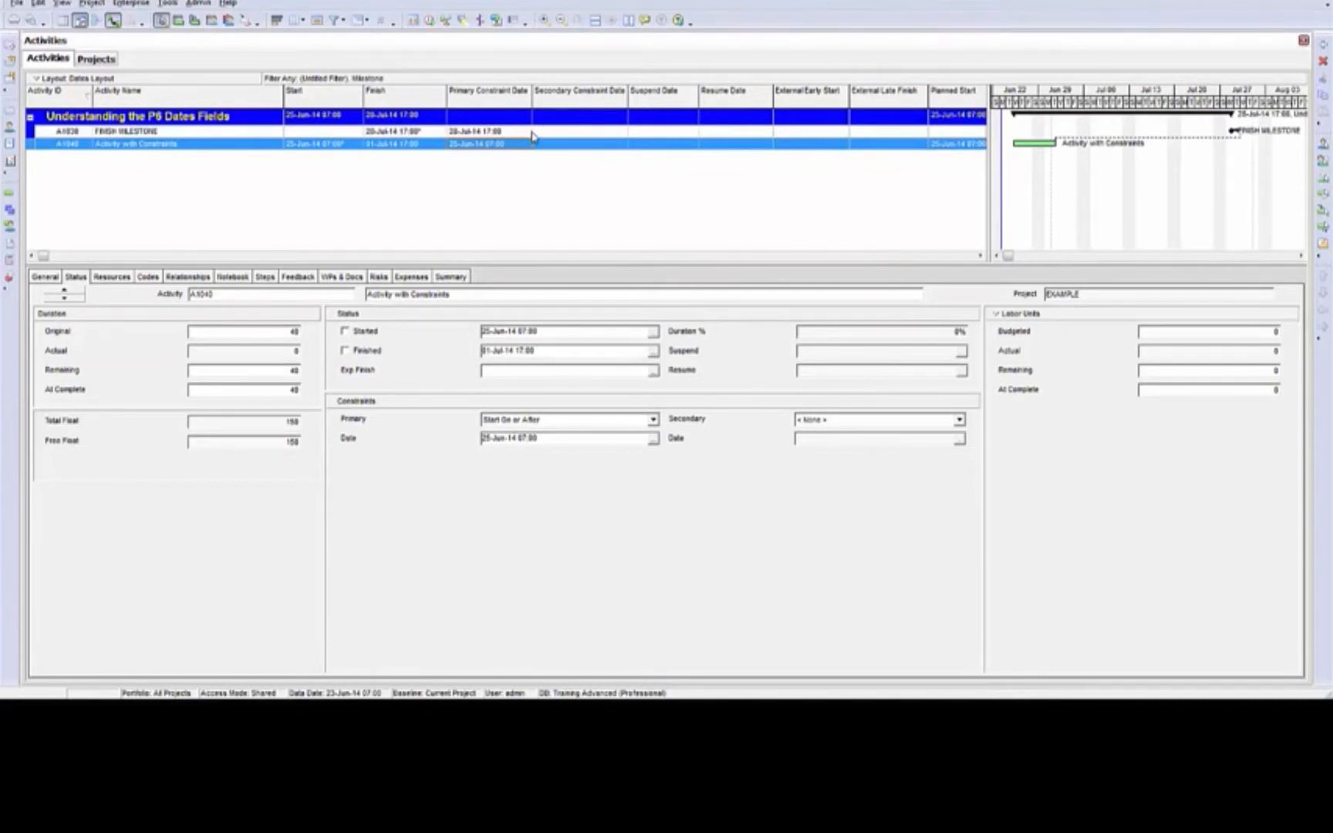
Examine the primary constraint of FINISH MILESTONE and compare it with the dates of Activity with Constraints
{"action": "left_click", "coordinate": [465, 132]}
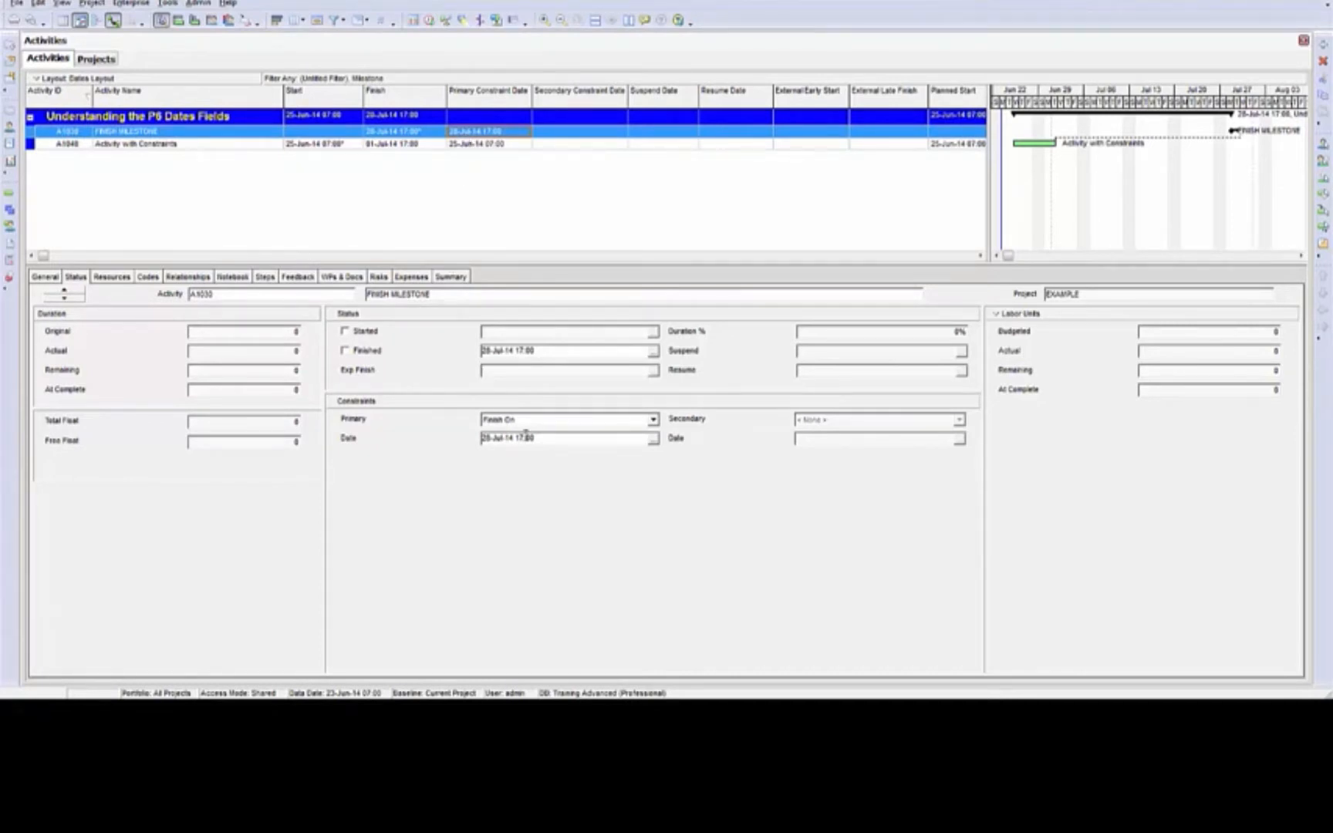
{"action": "left_click", "coordinate": [434, 144]}
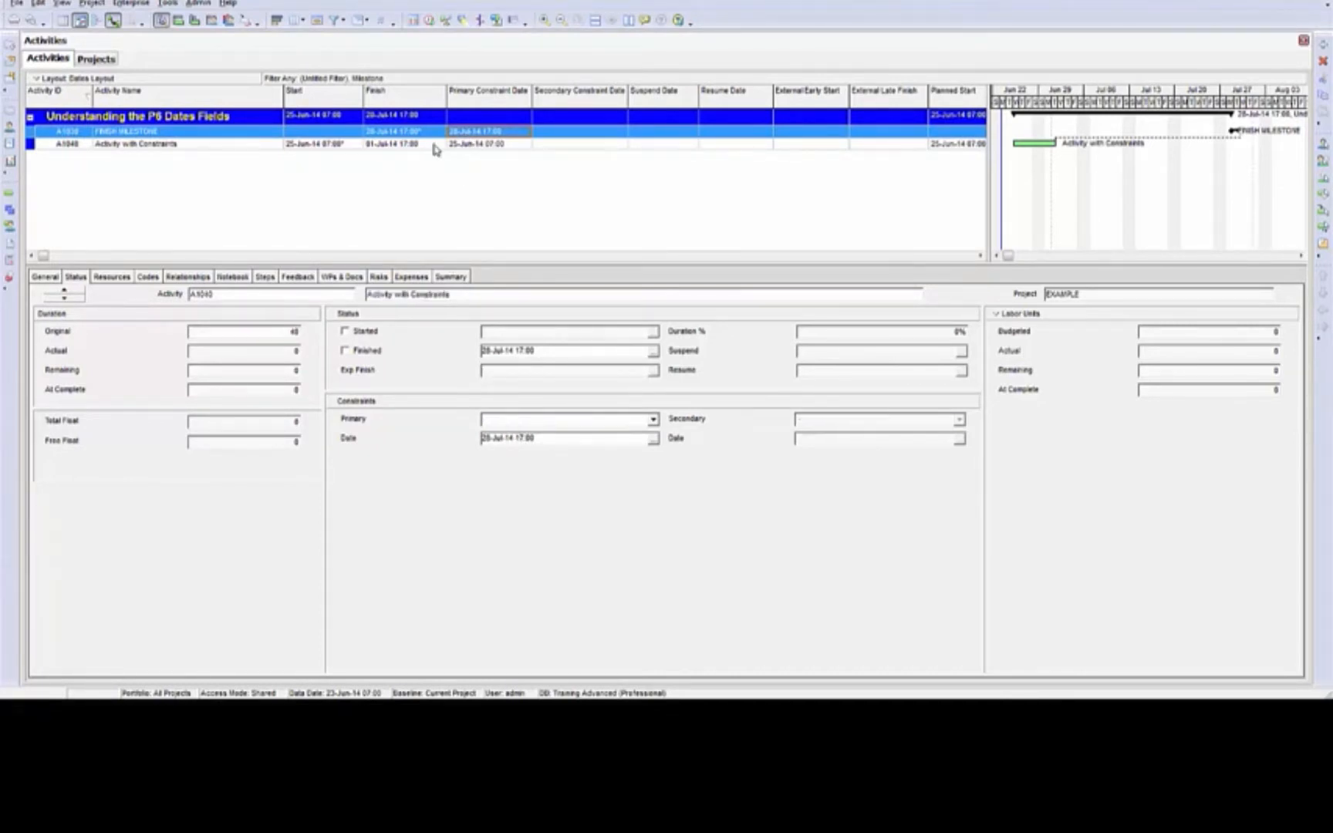
{"action": "left_click", "coordinate": [154, 148]}
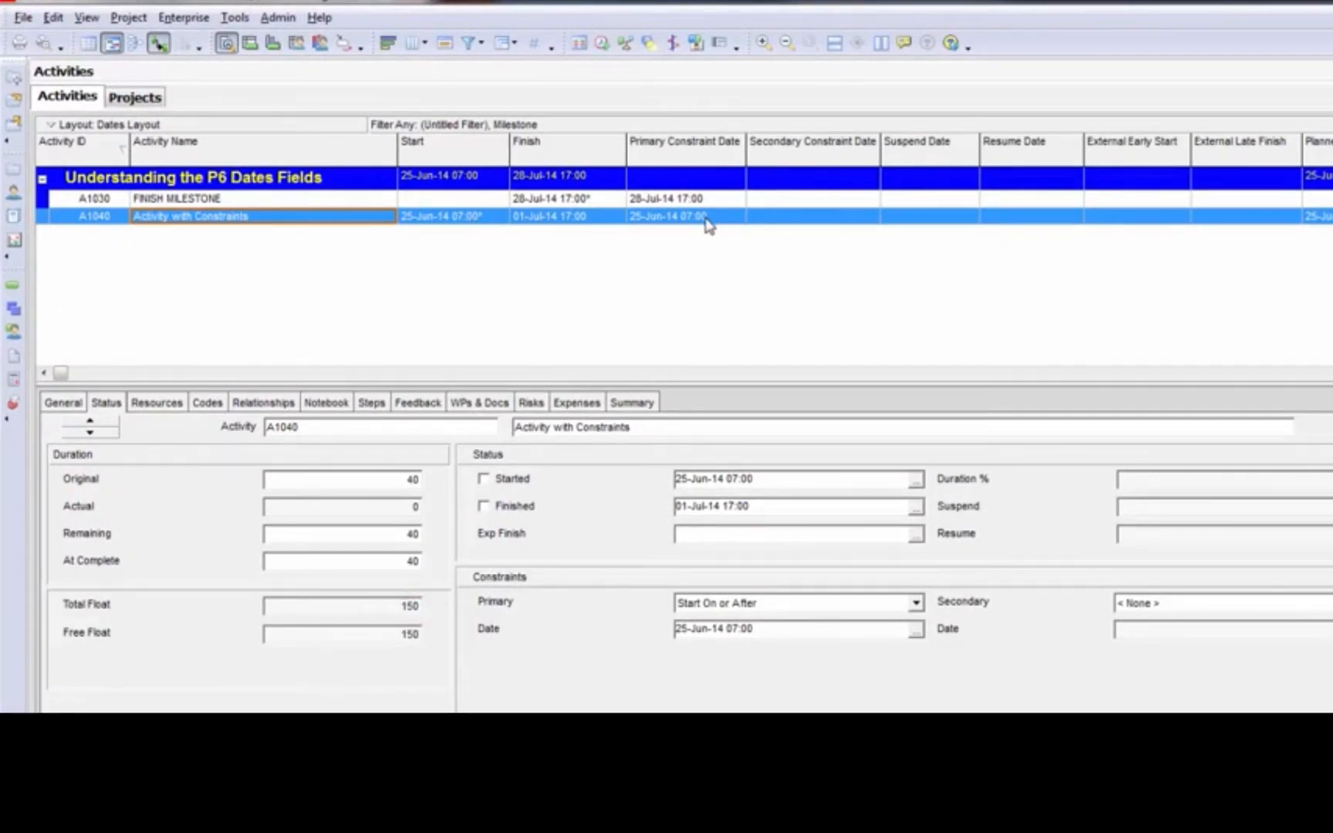
Give Activity with Constraints a secondary Finish On or Before constraint dated 14-Jul-14 17:00 and reschedule the project
{"action": "left_click", "coordinate": [705, 216]}
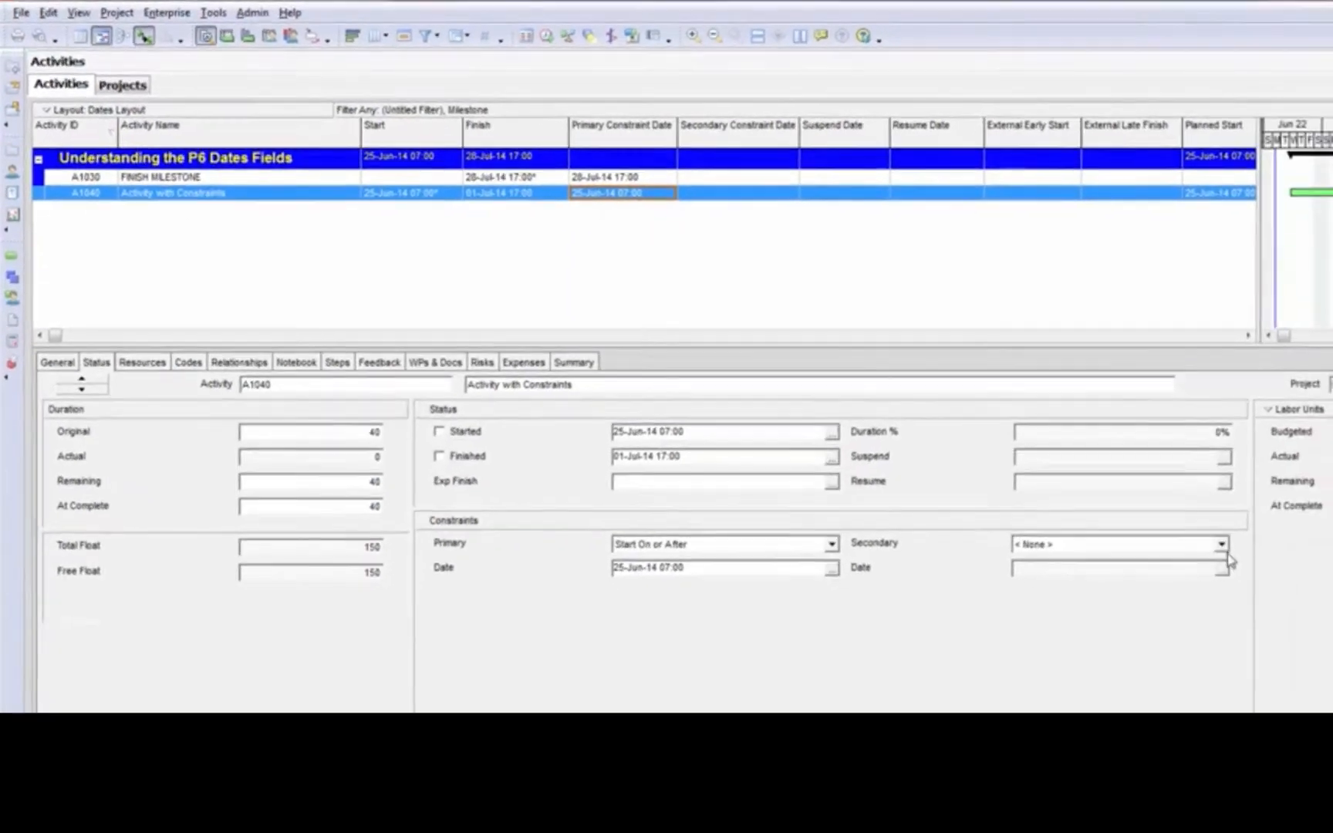
{"action": "left_click", "coordinate": [1193, 534]}
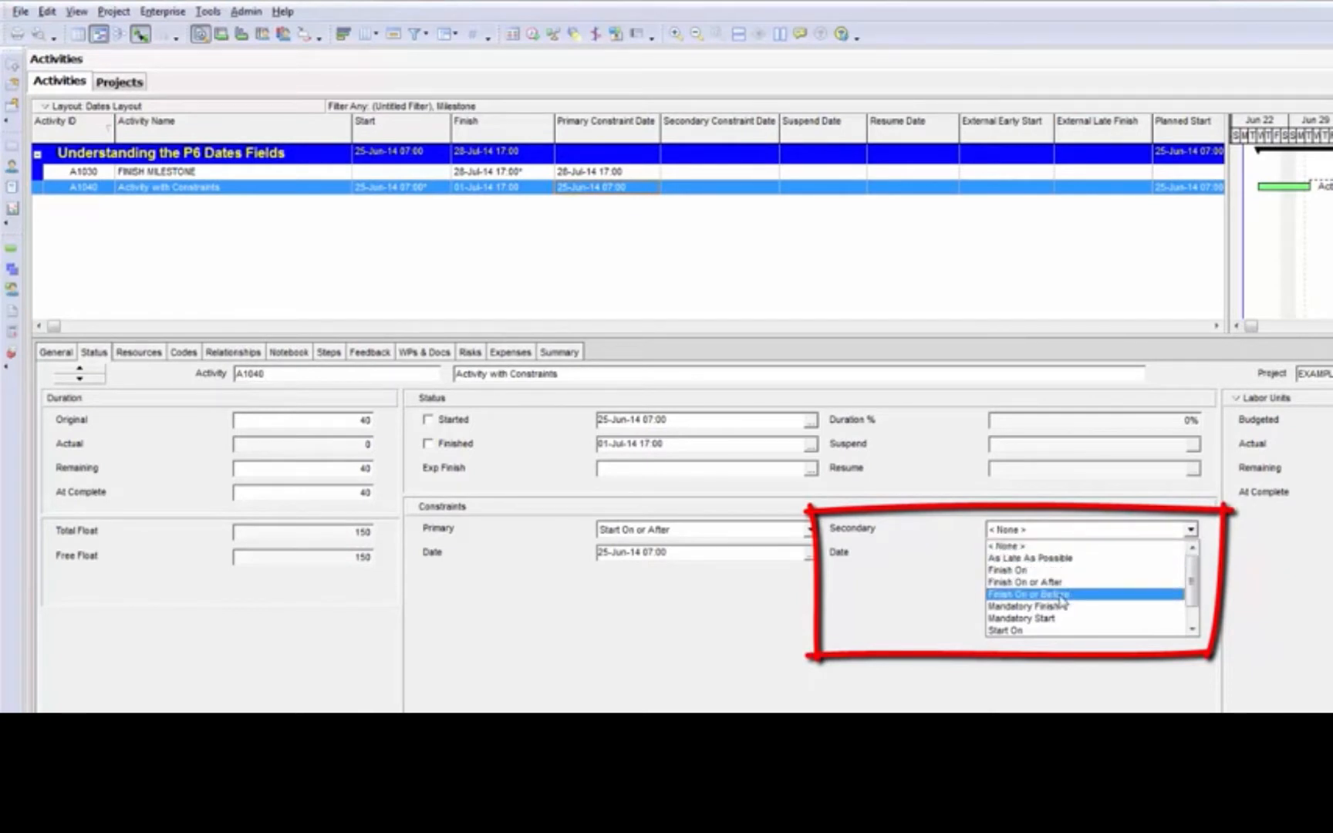
{"action": "left_click", "coordinate": [1062, 601]}
{"action": "left_click", "coordinate": [1191, 552]}
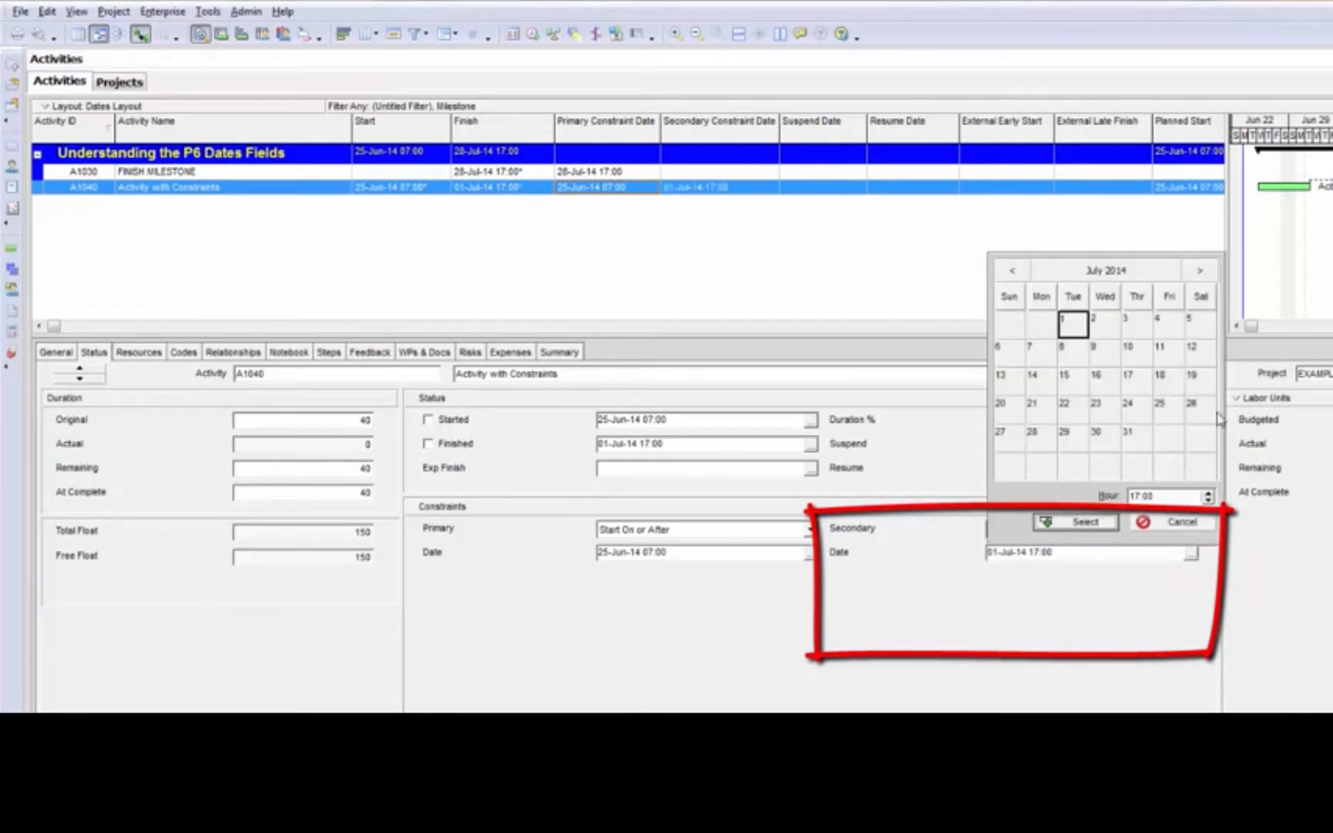
{"action": "left_click", "coordinate": [1031, 378]}
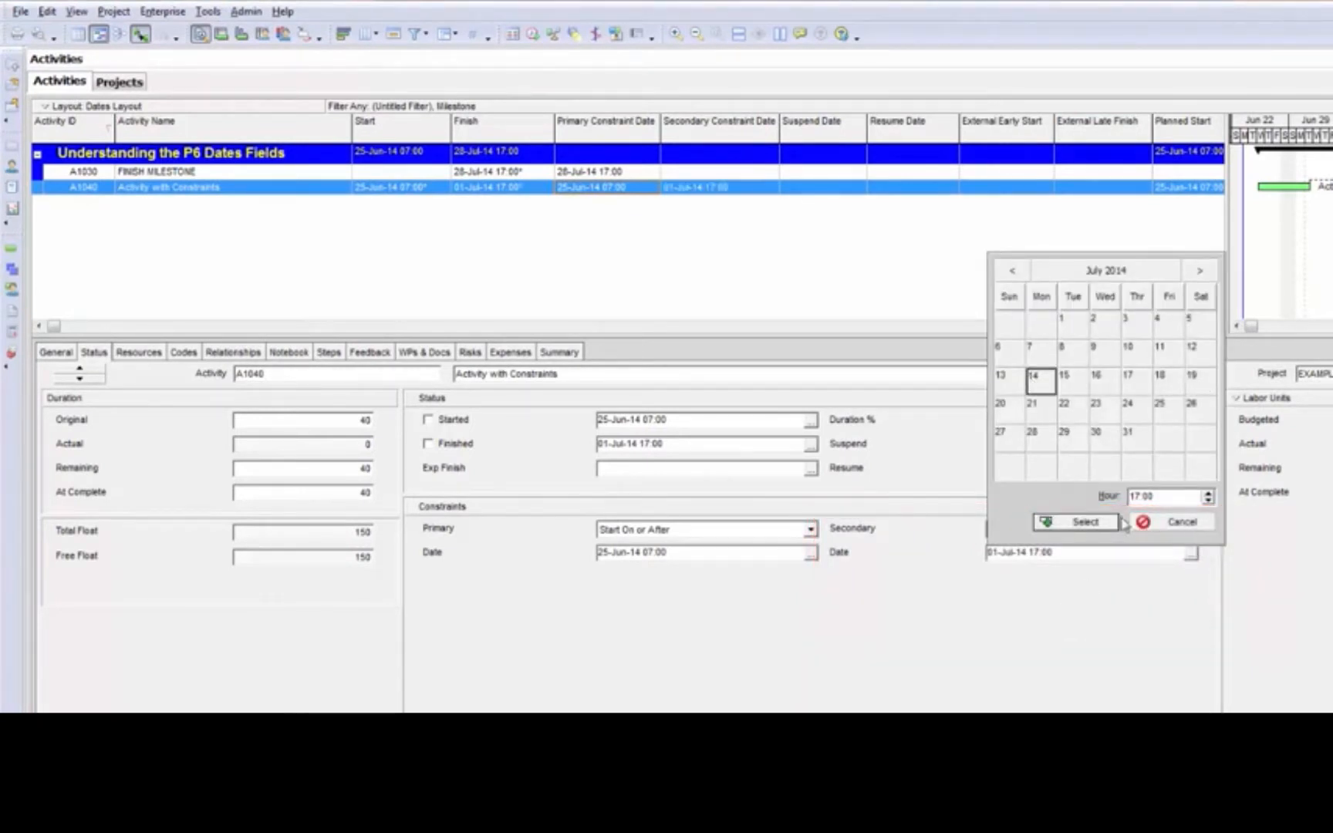
{"action": "left_click", "coordinate": [1085, 524]}
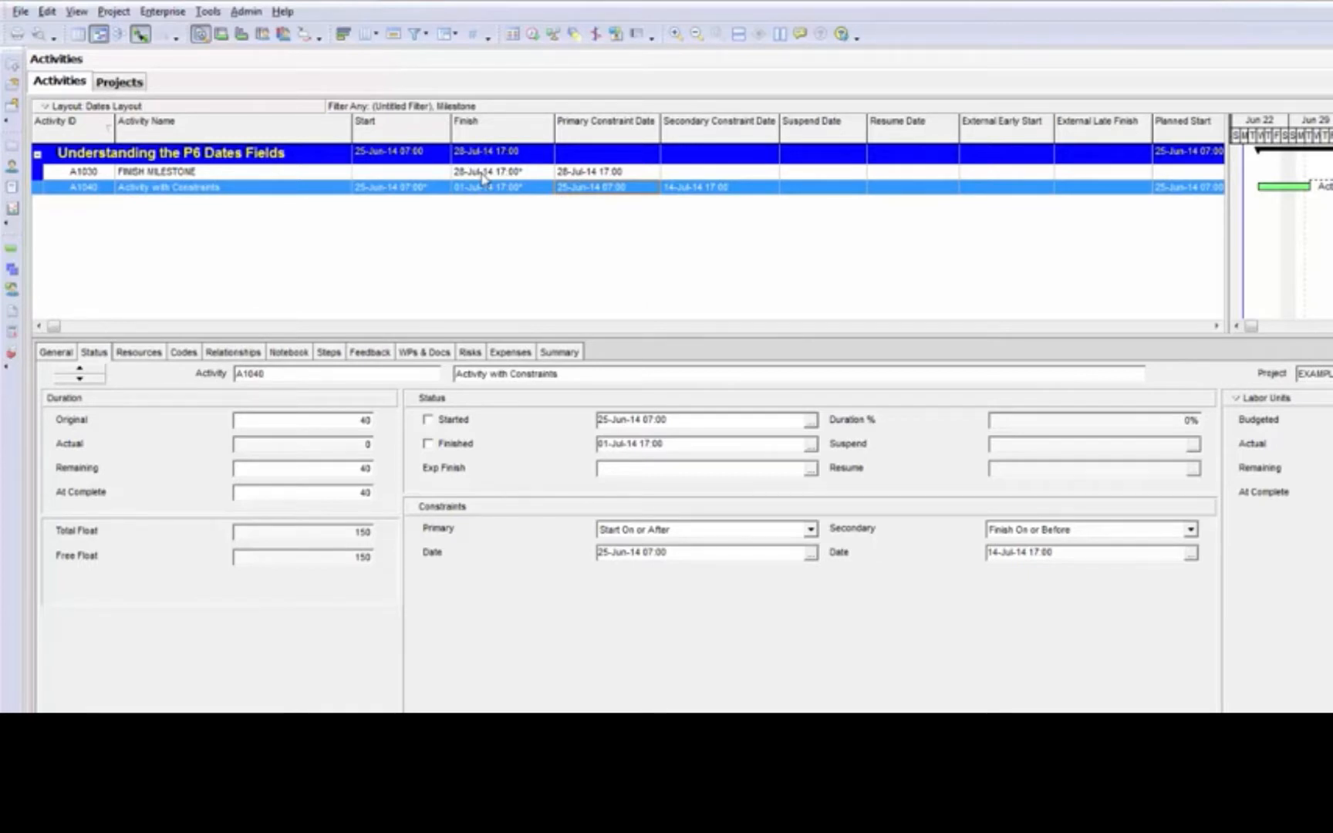
{"action": "left_click", "coordinate": [532, 35]}
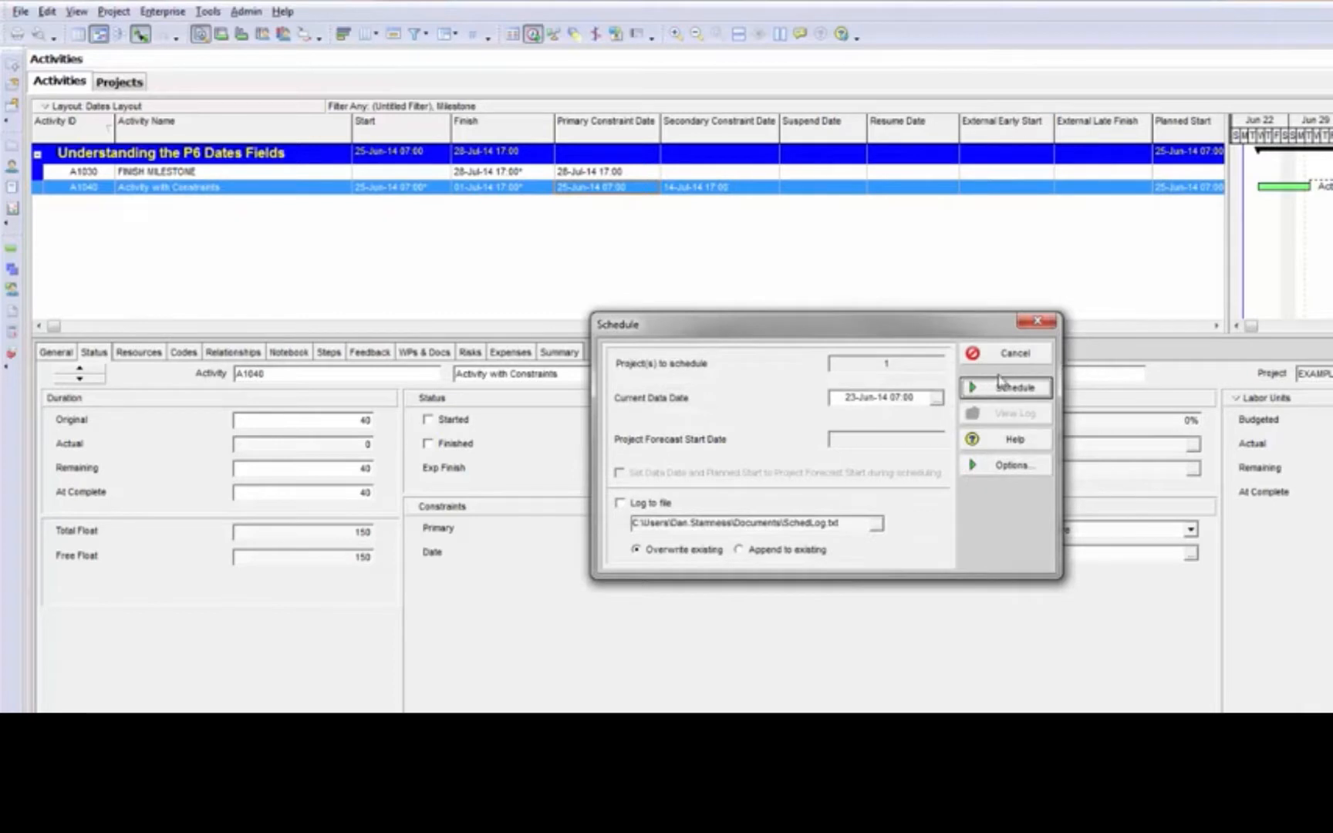
{"action": "left_click", "coordinate": [999, 380]}
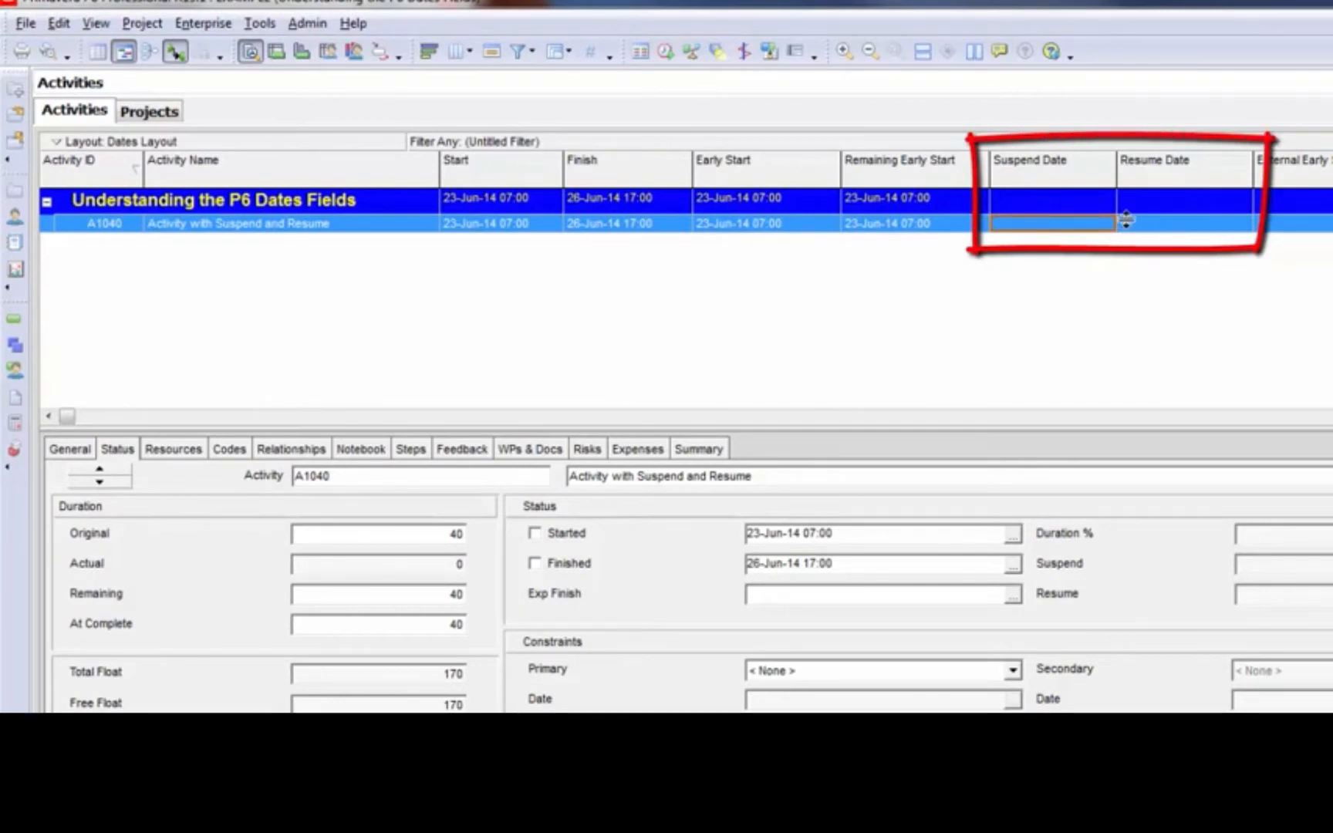
Mark Activity with Suspend and Resume as started and set its Duration % to 25
{"action": "left_click", "coordinate": [1128, 221]}
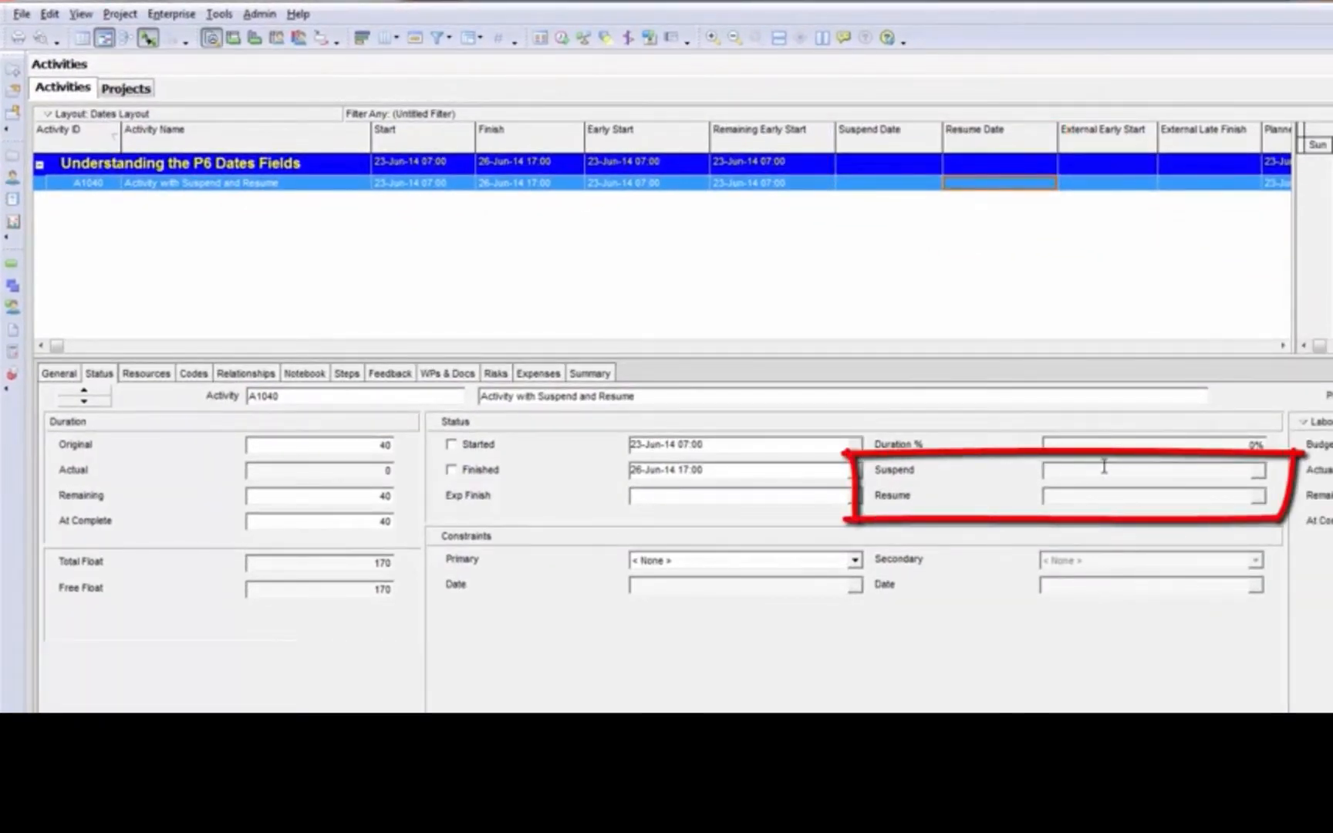
{"action": "left_click", "coordinate": [861, 189]}
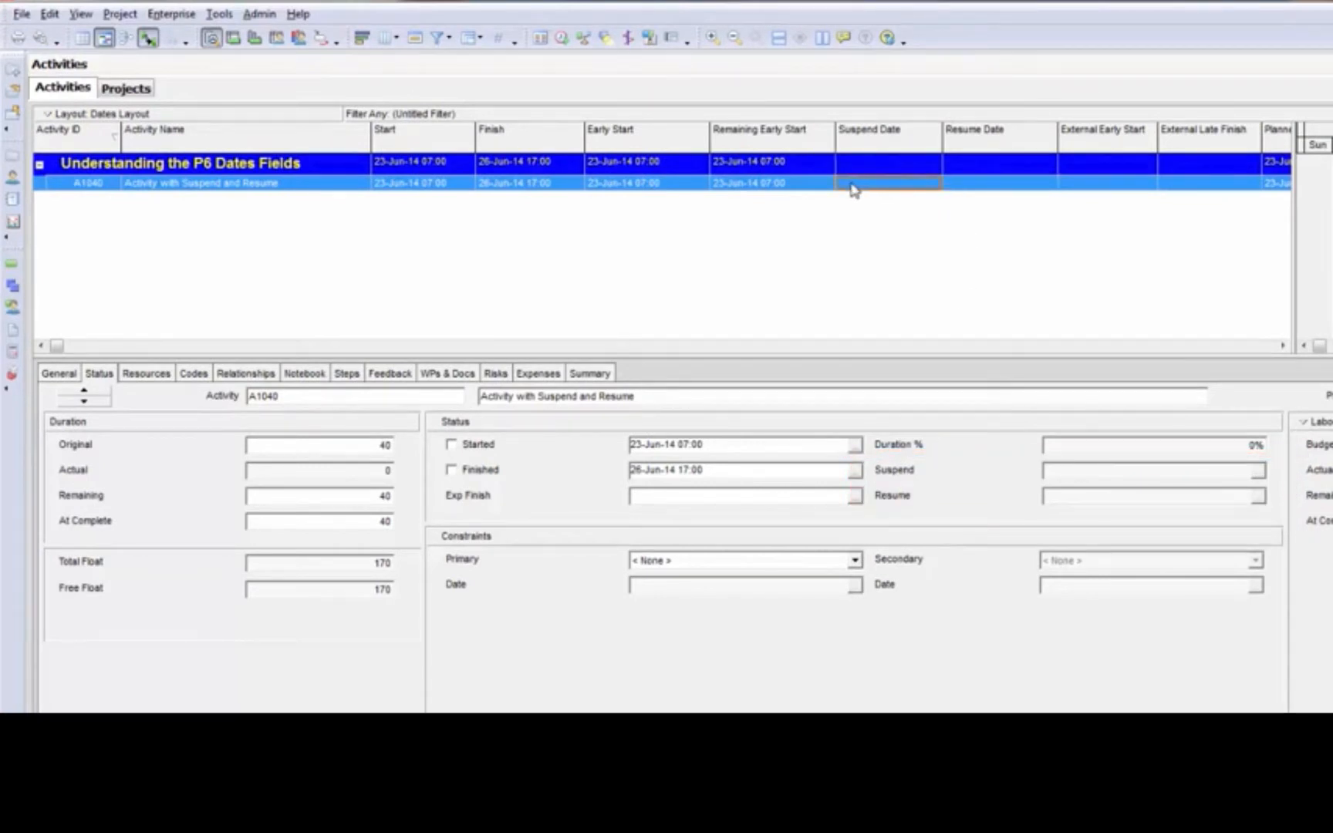
{"action": "left_click", "coordinate": [453, 446]}
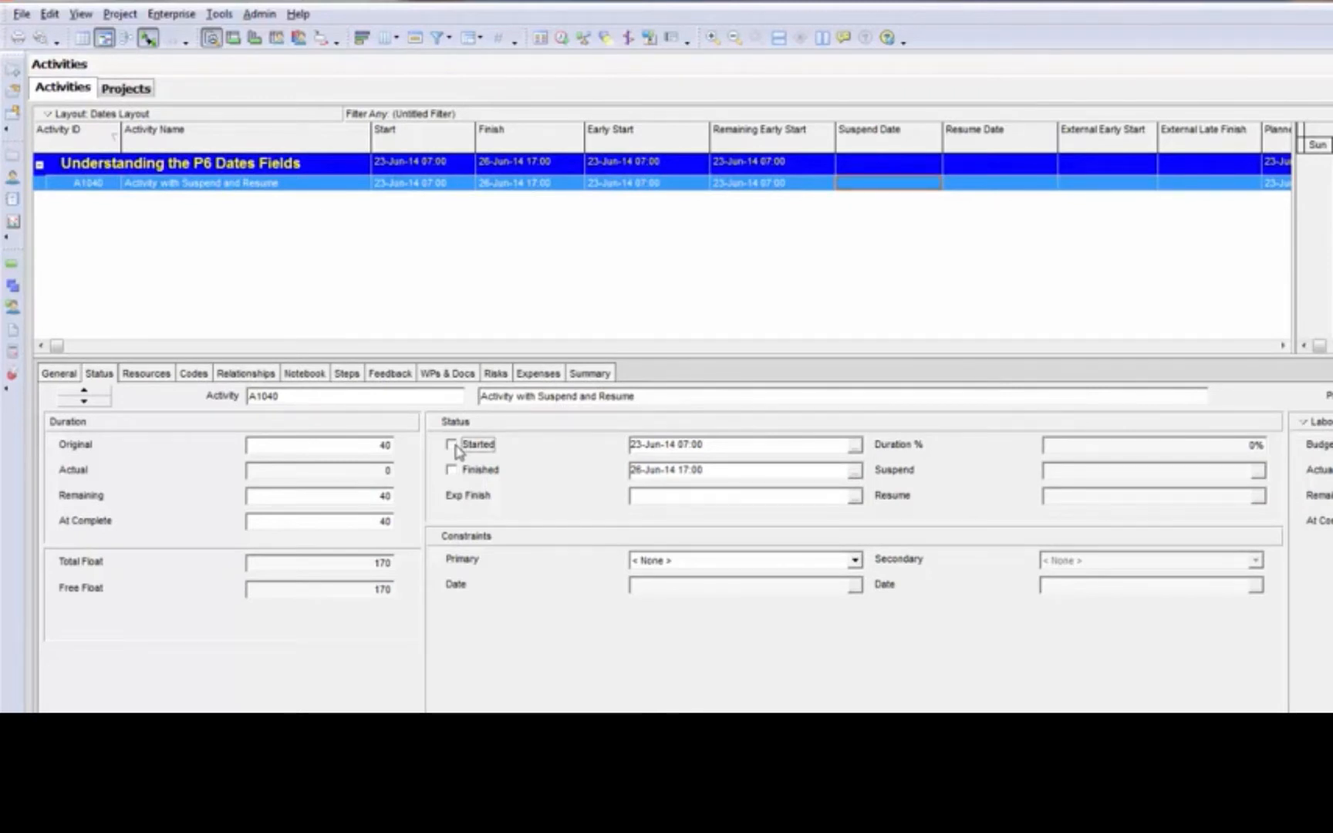
{"action": "left_click", "coordinate": [1234, 446]}
{"action": "type", "text": "25"}
{"action": "key", "text": "Return"}
Advance the data date to 24-Jun-14 07:00 and reschedule the project
{"action": "left_click", "coordinate": [563, 37]}
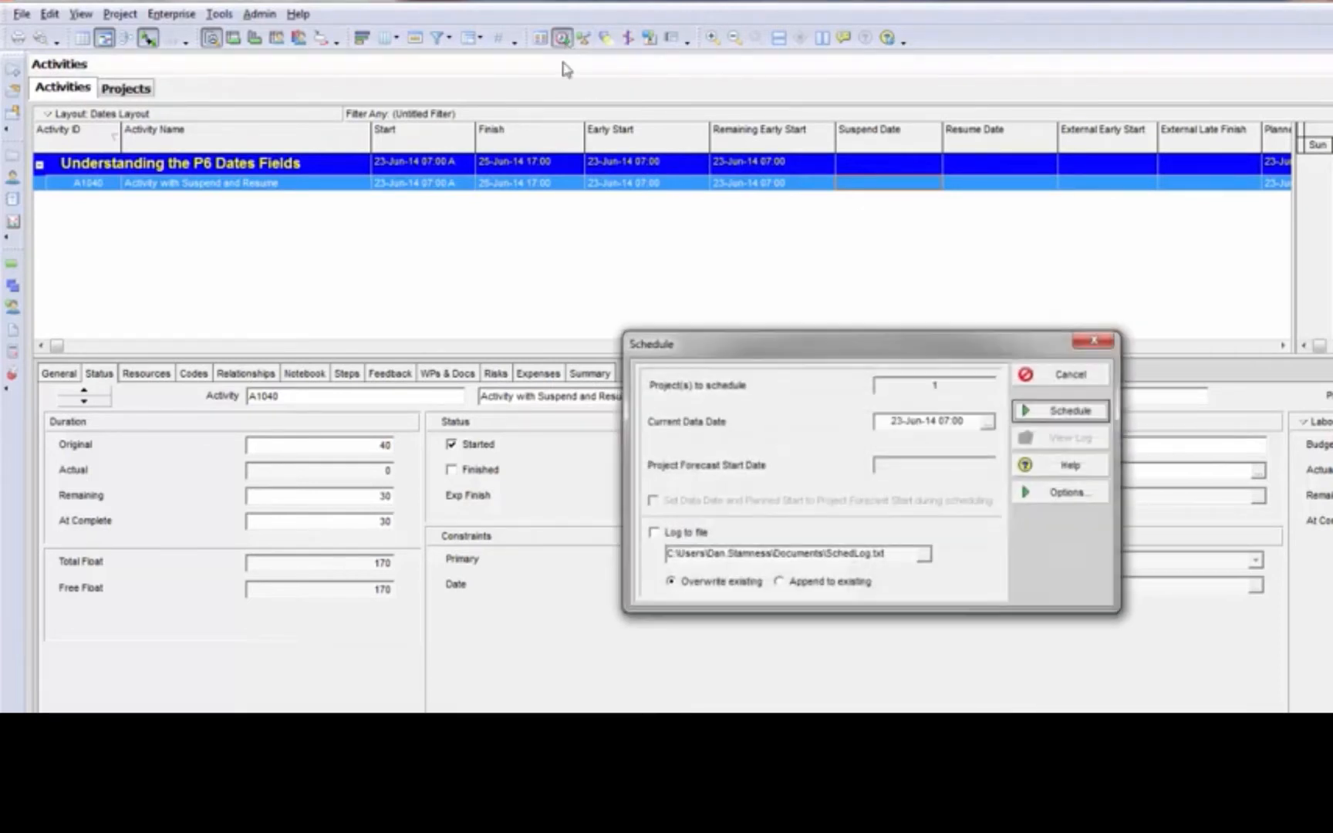
{"action": "left_click", "coordinate": [899, 422]}
{"action": "double_click", "coordinate": [885, 422]}
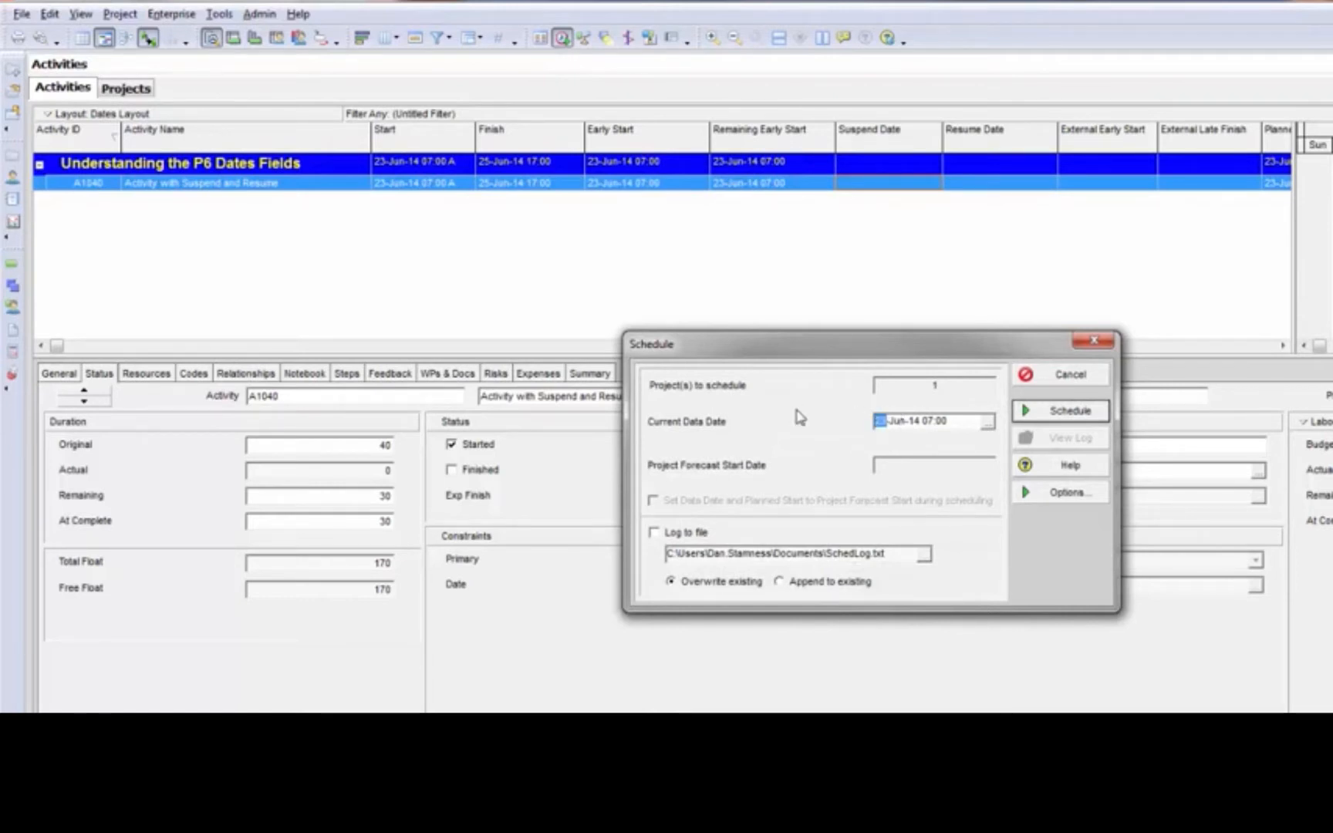
{"action": "type", "text": "24"}
{"action": "left_click", "coordinate": [1098, 409]}
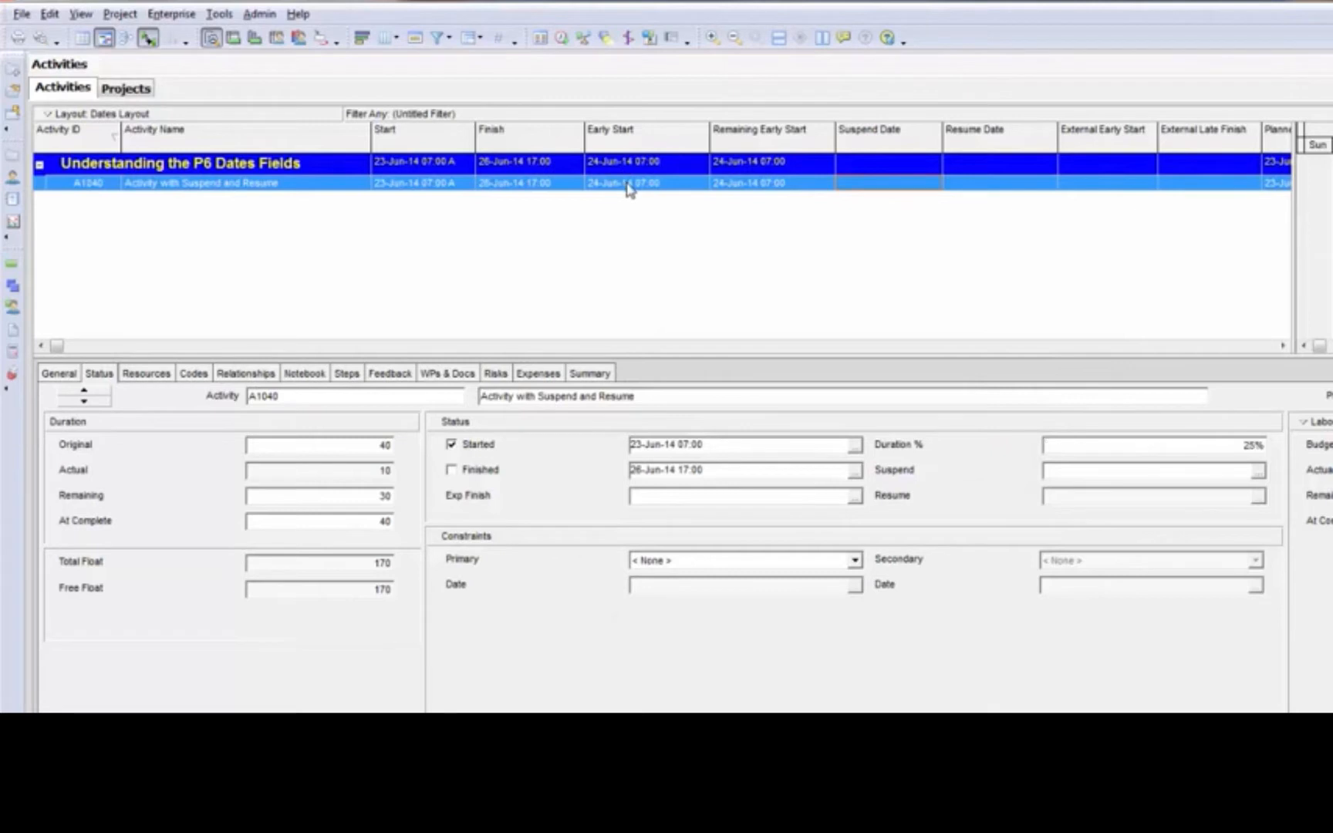
Set the Suspend date of Activity with Suspend and Resume to 24-Jun-14 07:00 and its Resume date to 30-Jun-14 07:00
{"action": "left_click", "coordinate": [782, 189]}
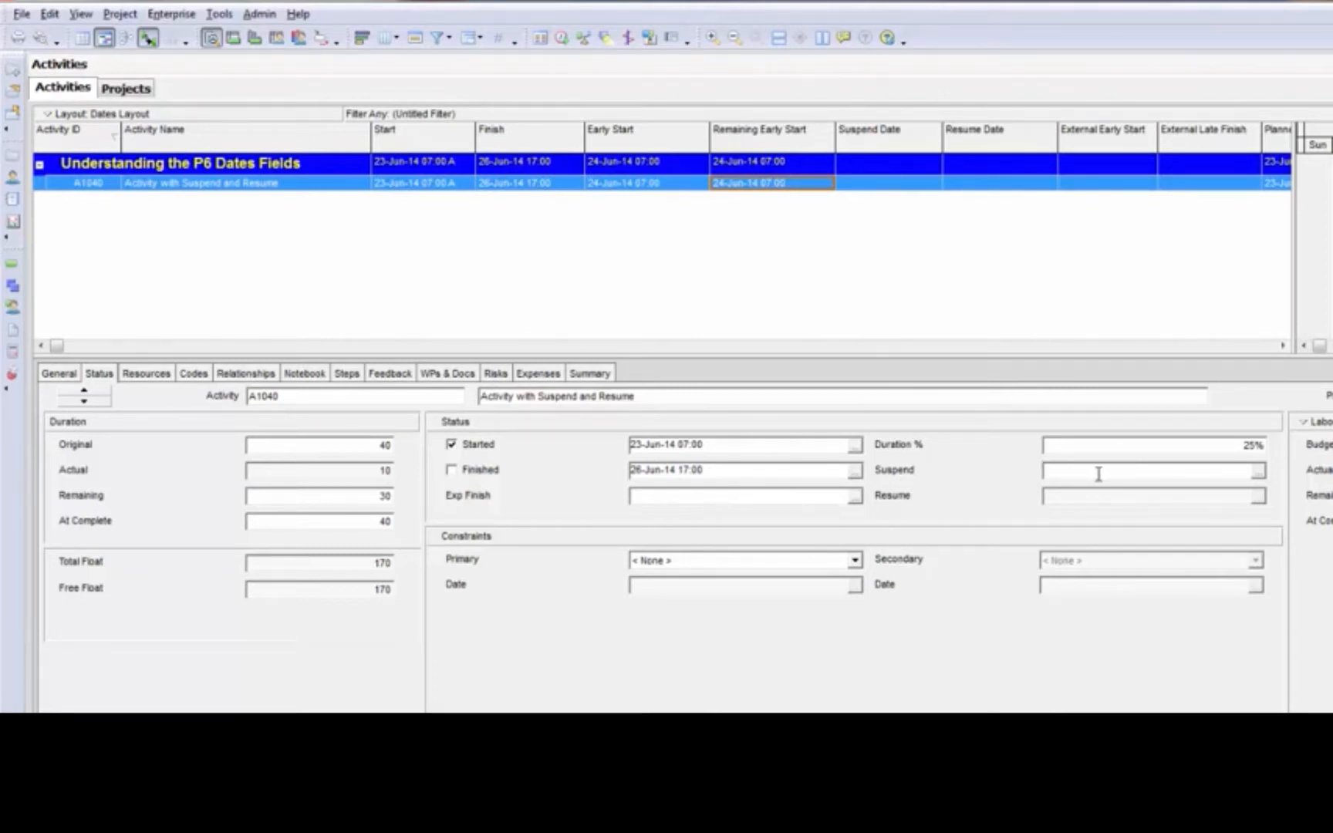
{"action": "left_click", "coordinate": [1258, 478]}
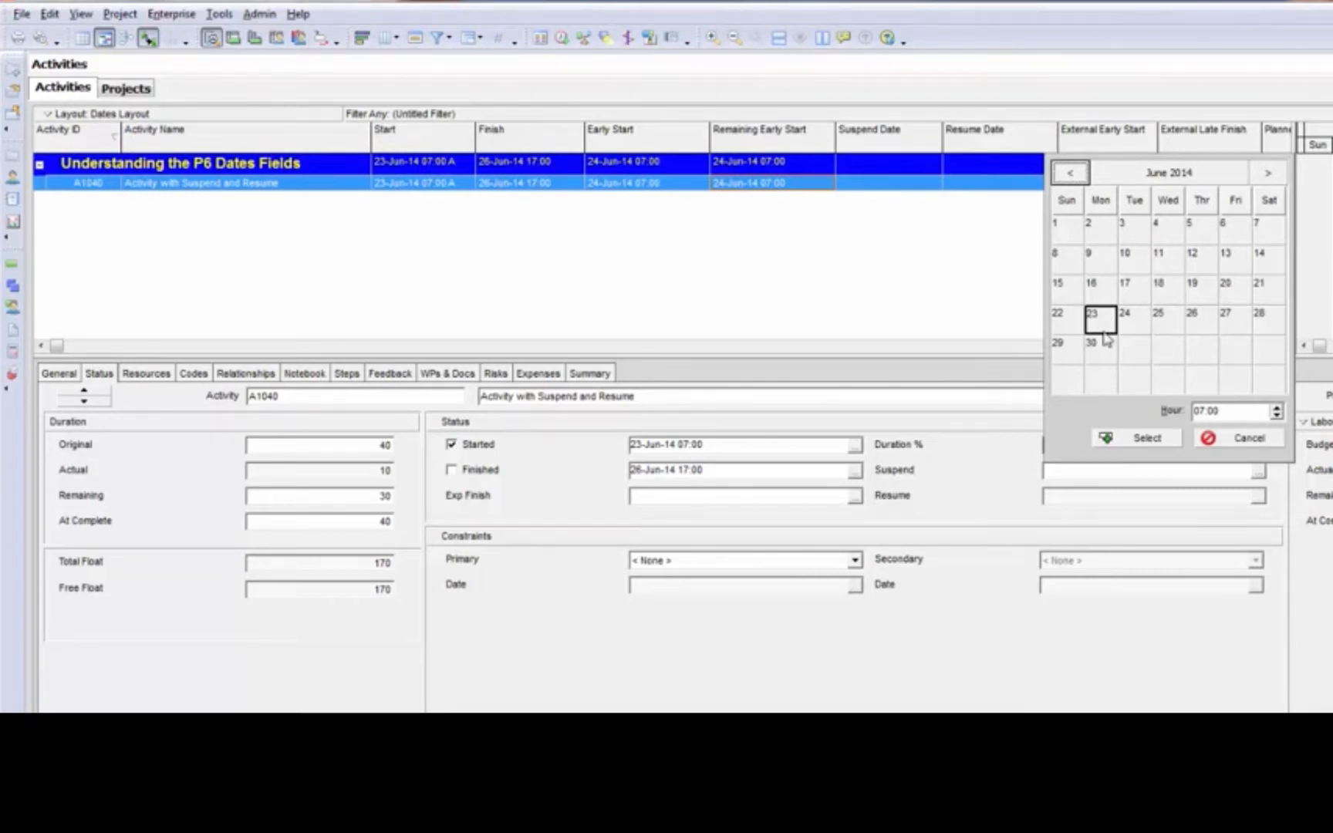
{"action": "left_click", "coordinate": [1131, 324]}
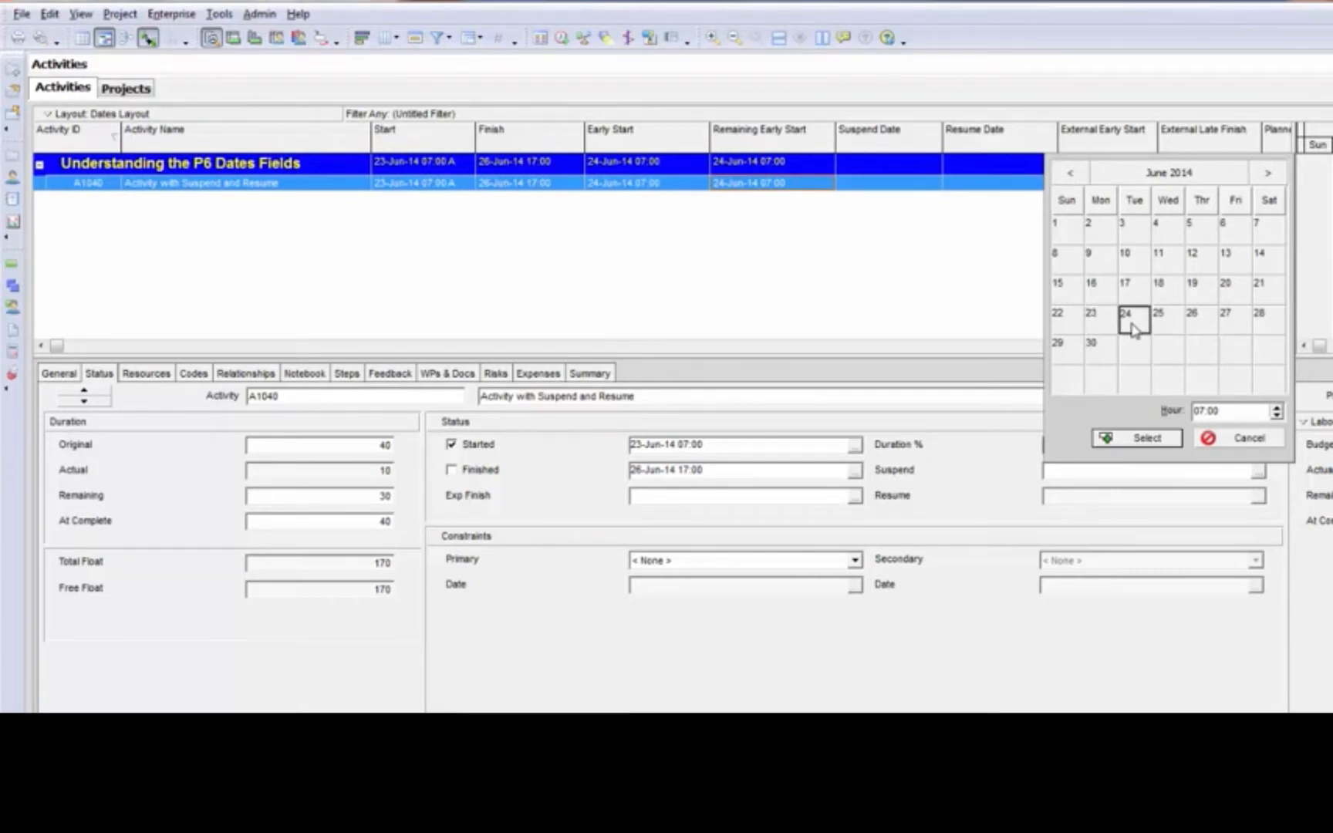
{"action": "left_click", "coordinate": [1150, 438]}
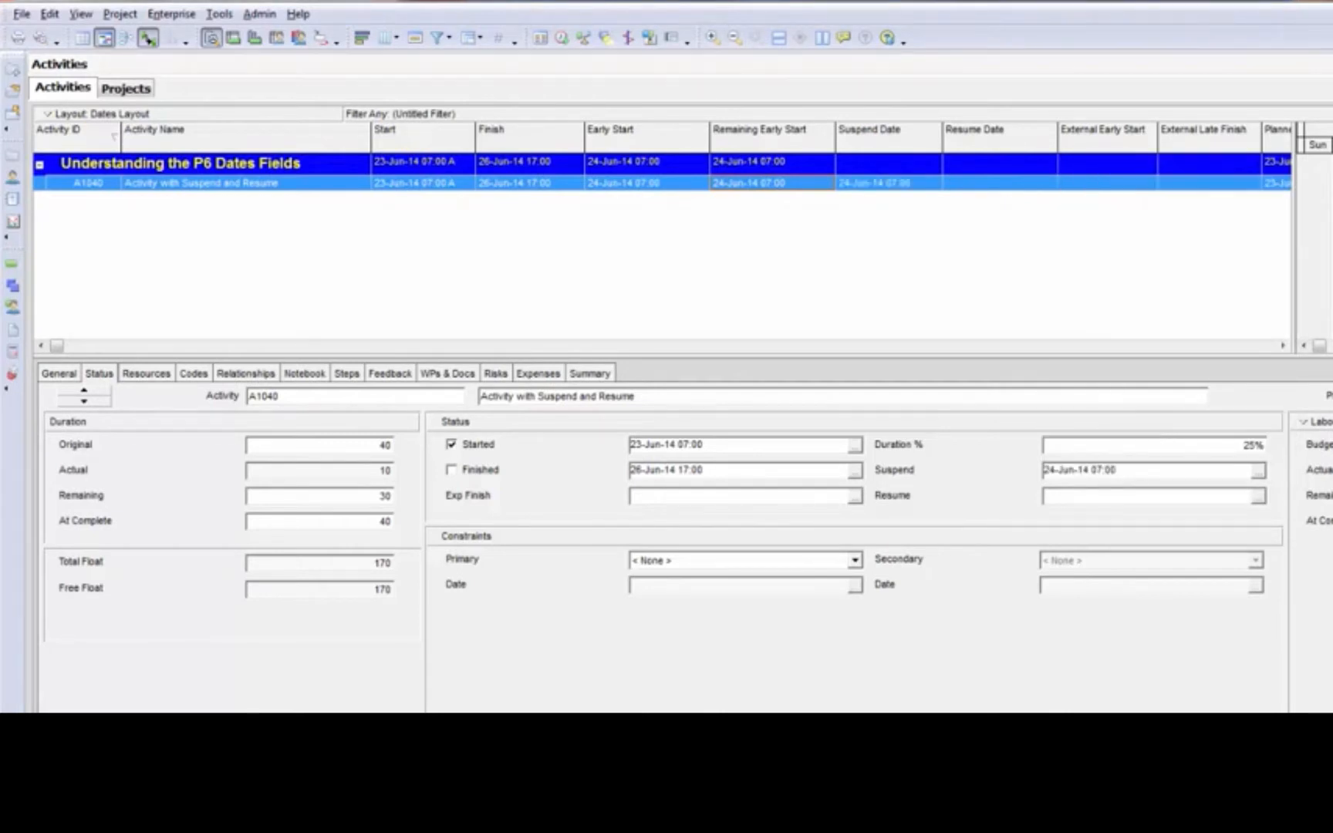
{"action": "left_click", "coordinate": [1258, 497]}
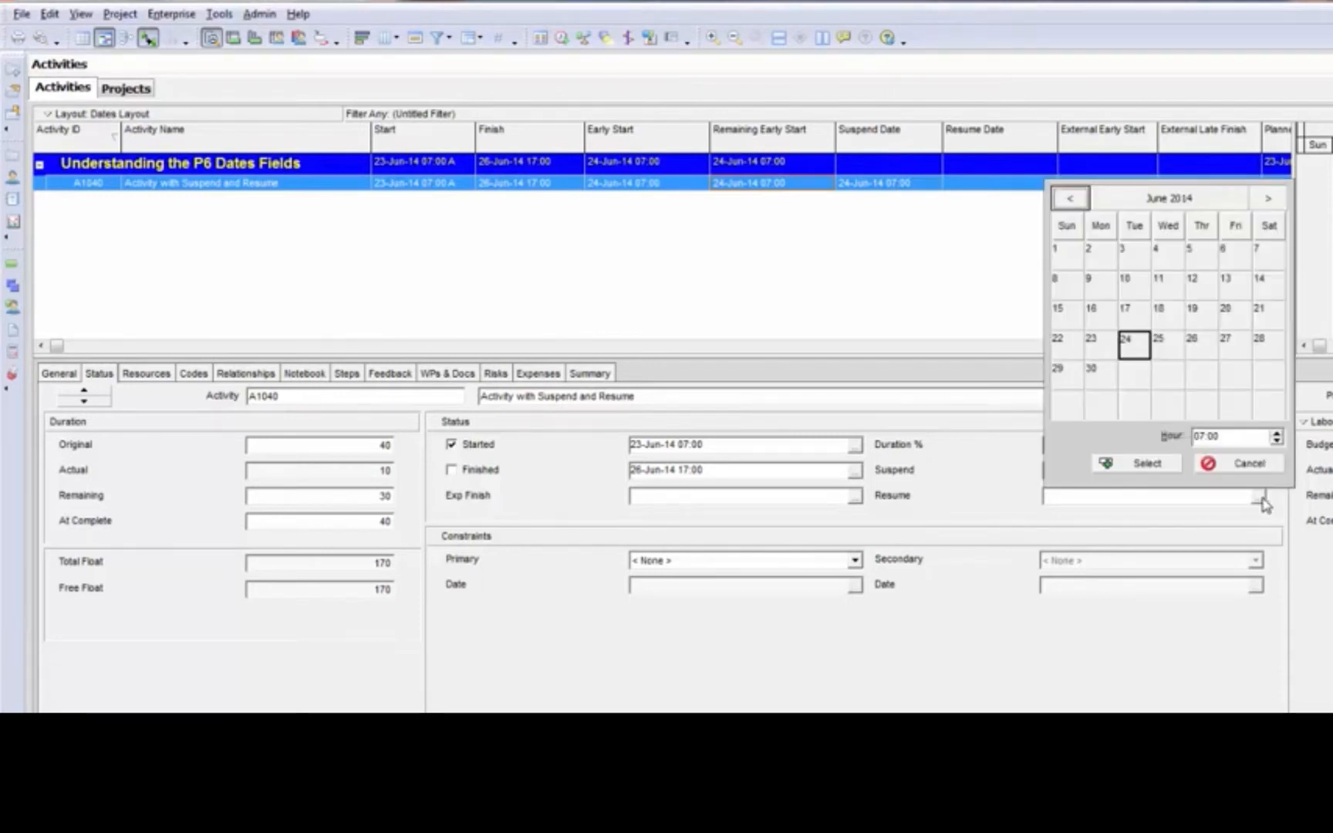
{"action": "left_click", "coordinate": [1100, 373]}
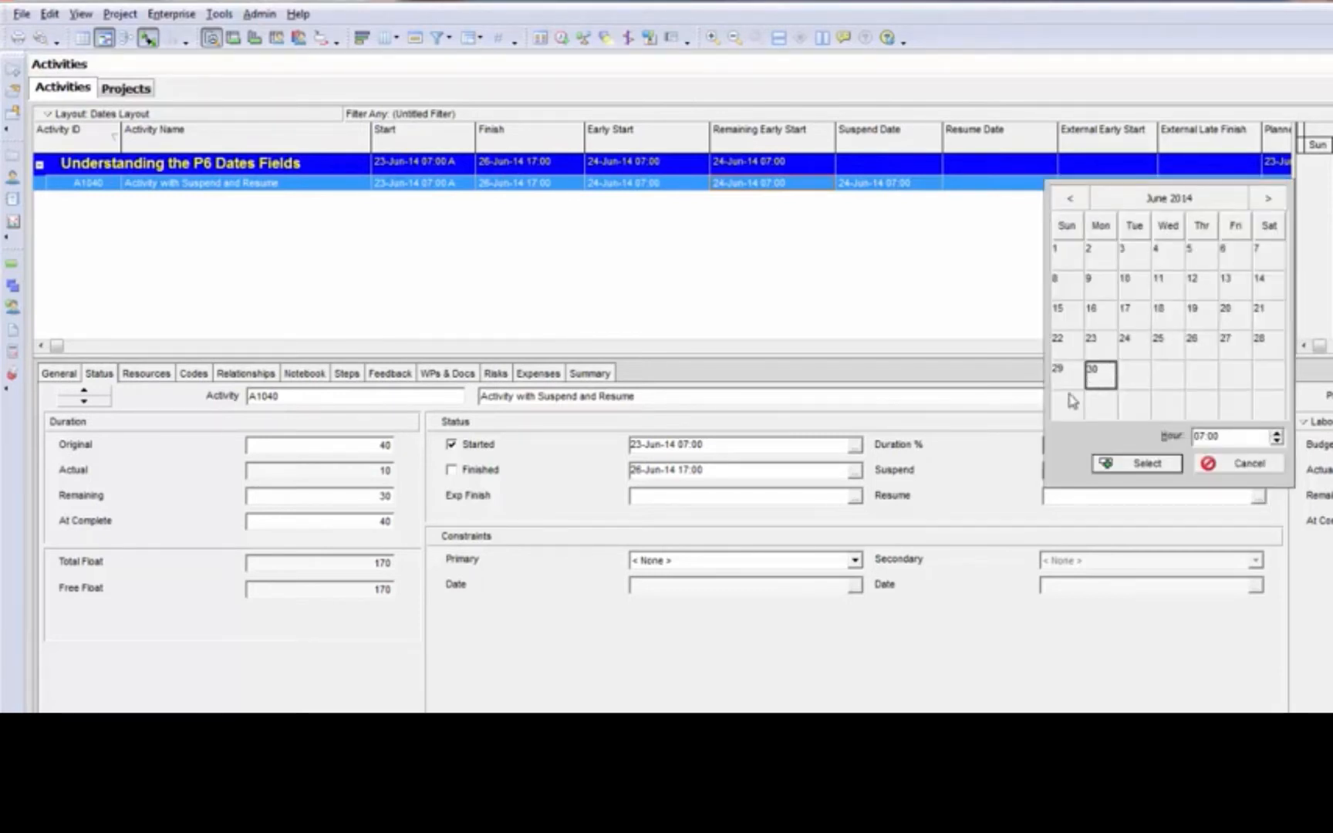
{"action": "left_click", "coordinate": [1147, 464]}
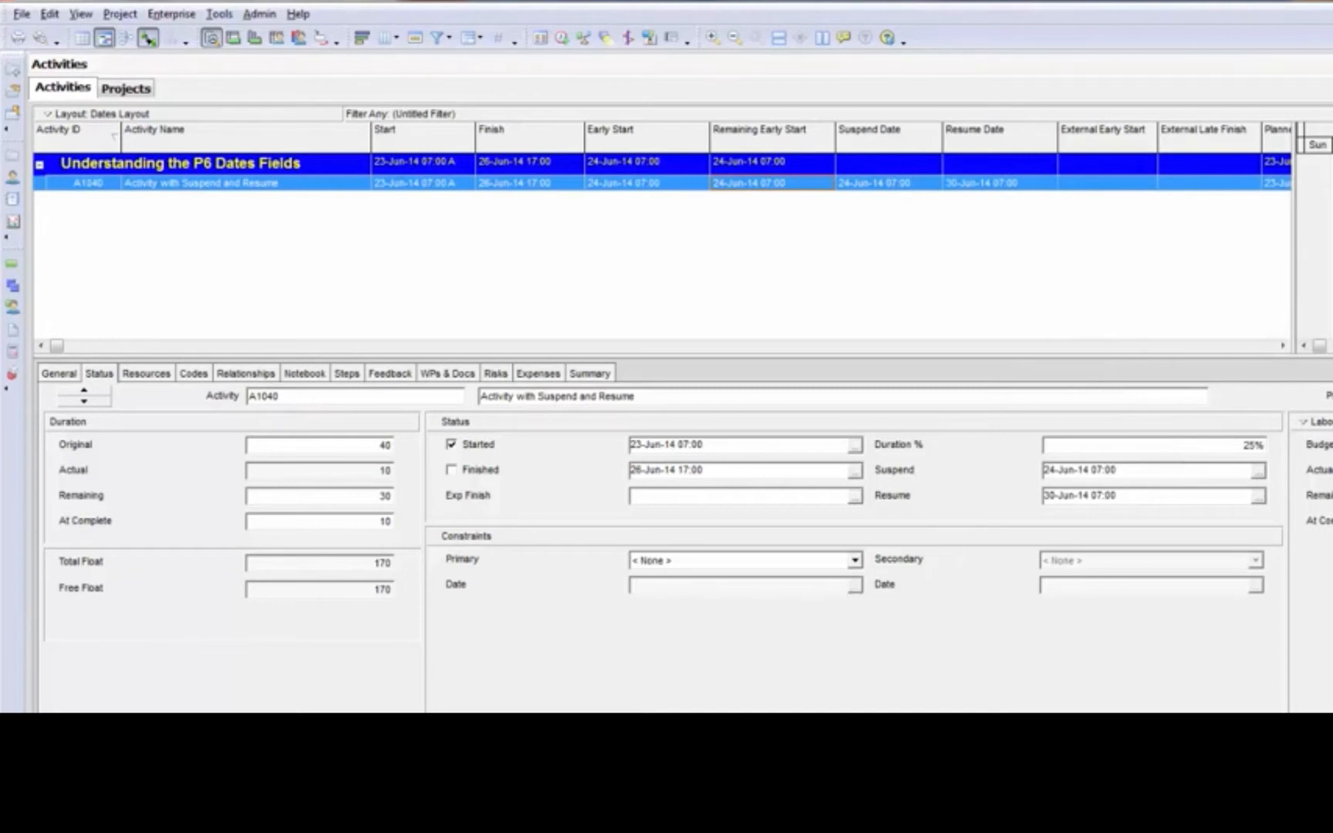
Reschedule the project and compare the suspended activity's Early Start and Remaining Early Start with its Resume Date
{"action": "left_click", "coordinate": [562, 39]}
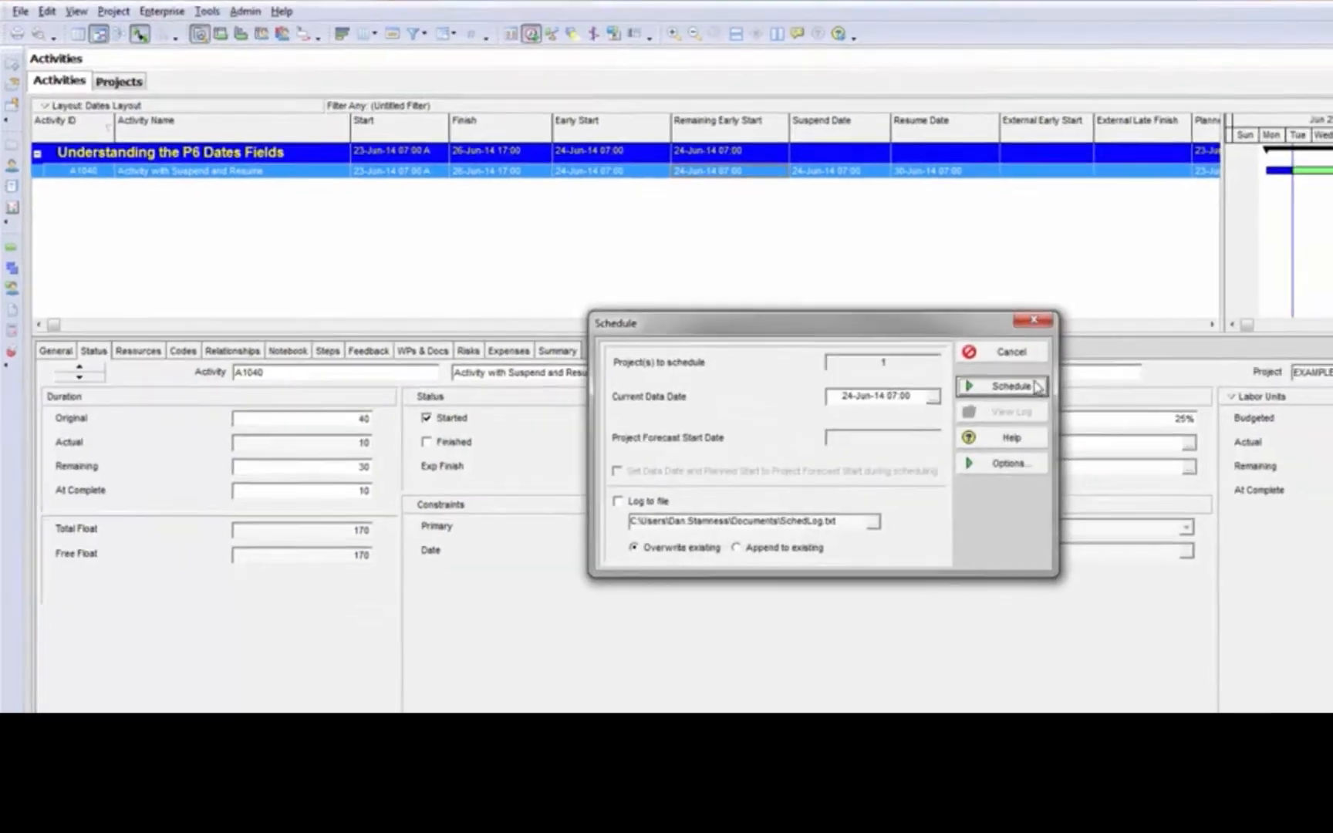
{"action": "left_click", "coordinate": [1037, 386]}
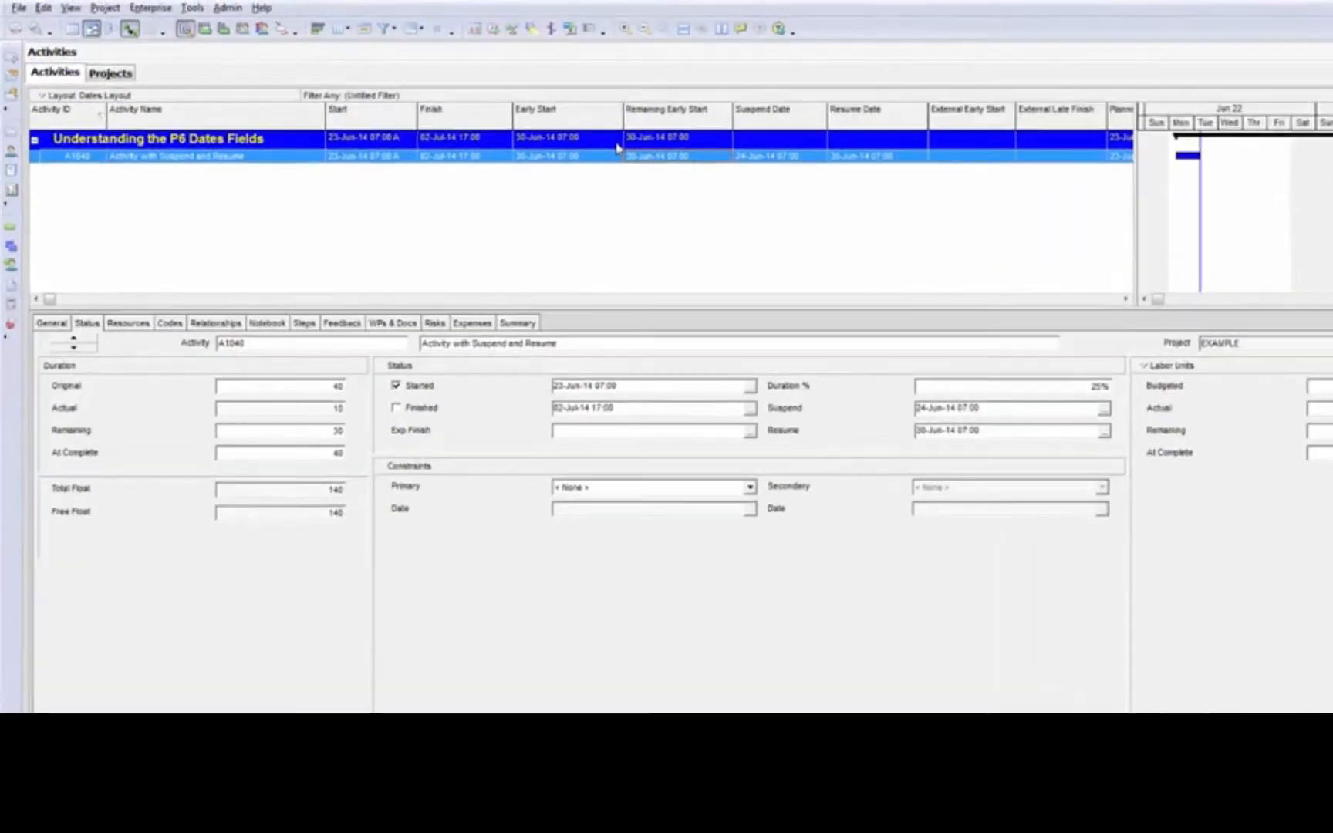
{"action": "left_click", "coordinate": [589, 156]}
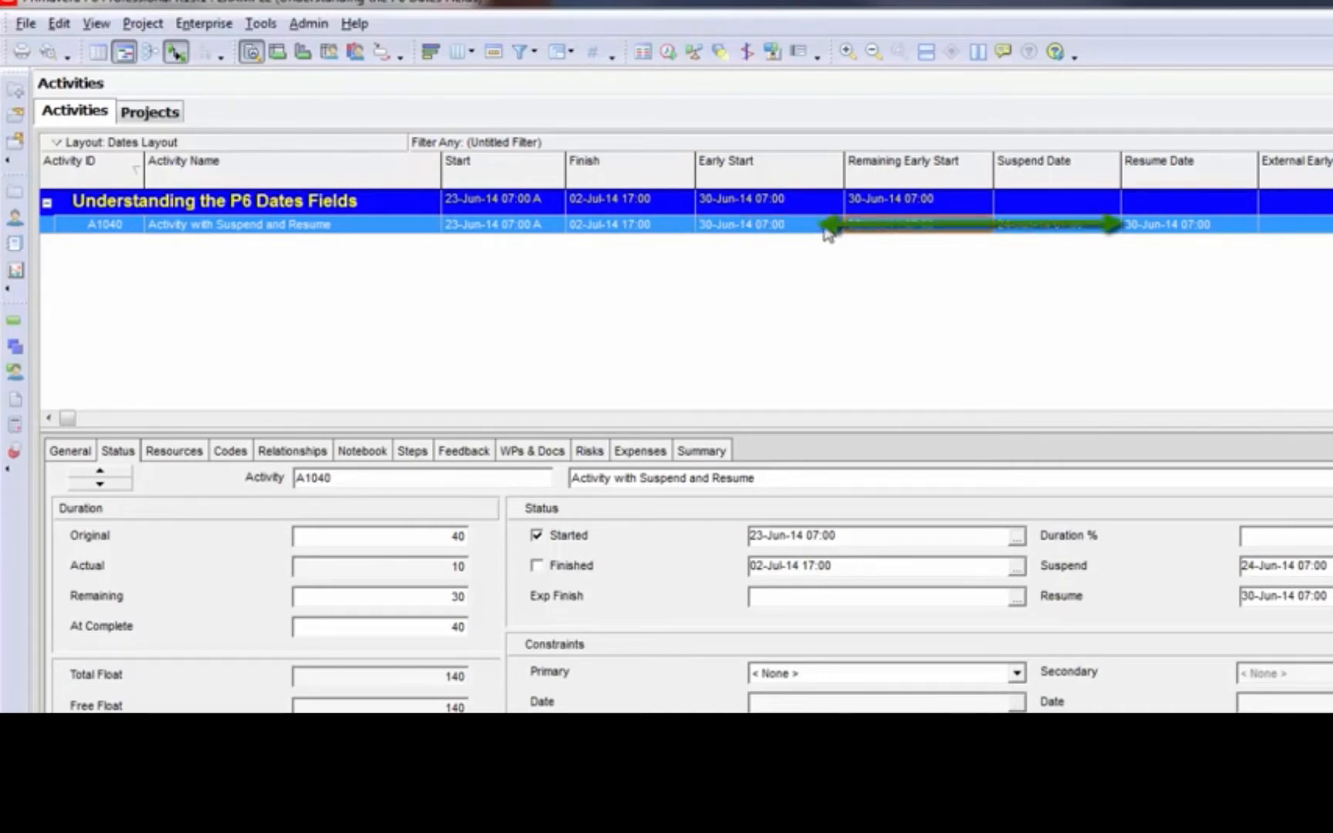
{"action": "left_click", "coordinate": [1217, 225]}
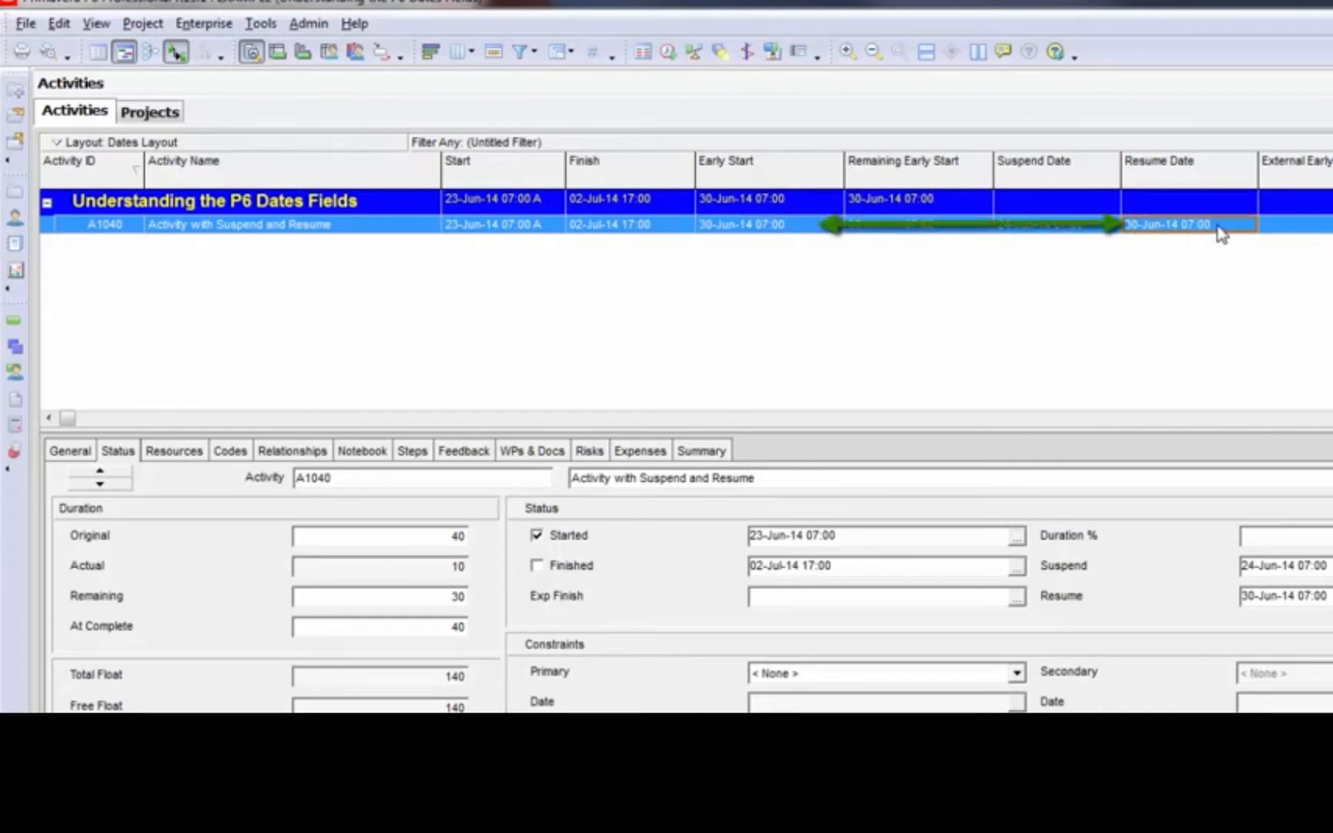
{"action": "left_click", "coordinate": [1323, 226]}
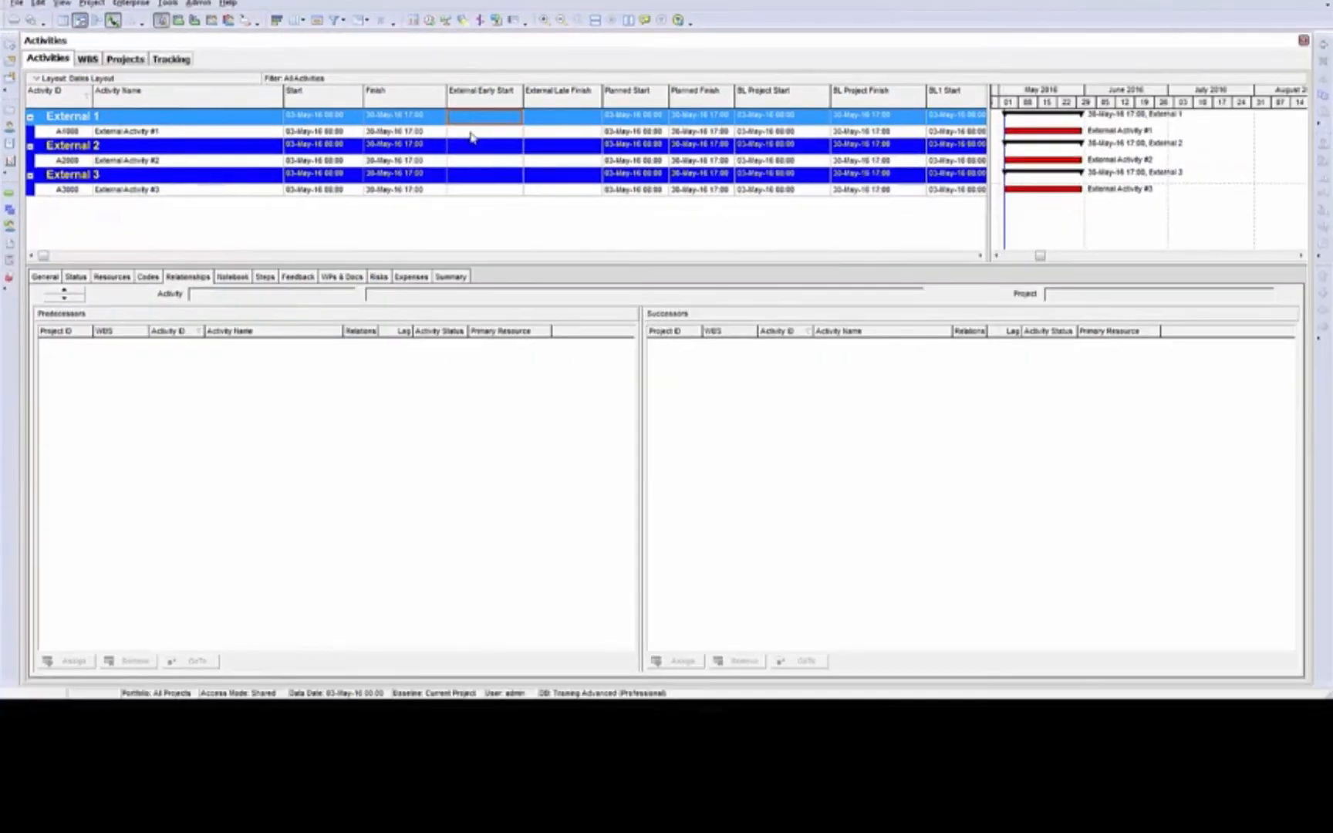
Link External Activity #1, #2 and #3 in sequence across the three External projects and reschedule them
{"action": "left_click", "coordinate": [820, 260]}
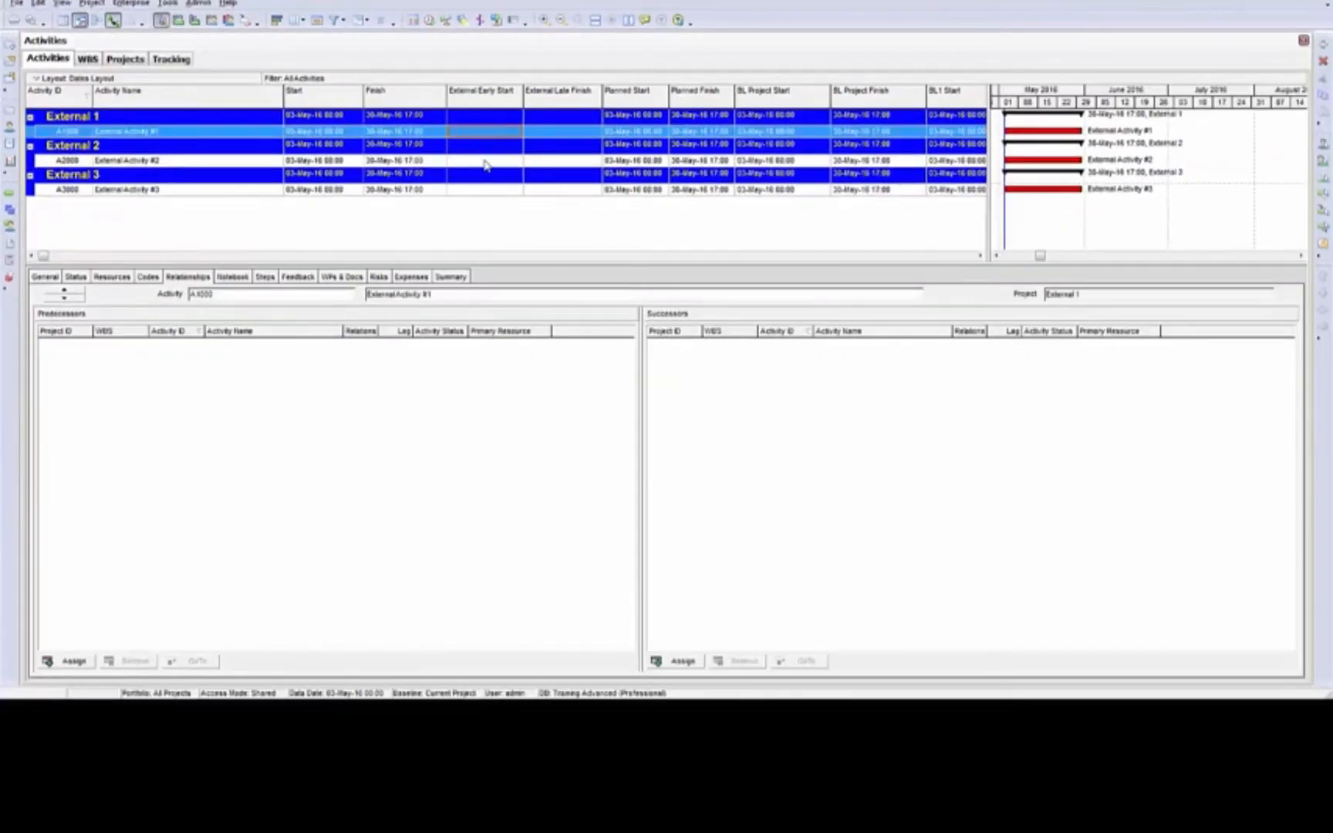
{"action": "left_click", "coordinate": [486, 162], "text": "ctrl"}
{"action": "left_click", "coordinate": [492, 192], "text": "ctrl"}
{"action": "right_click", "coordinate": [494, 197]}
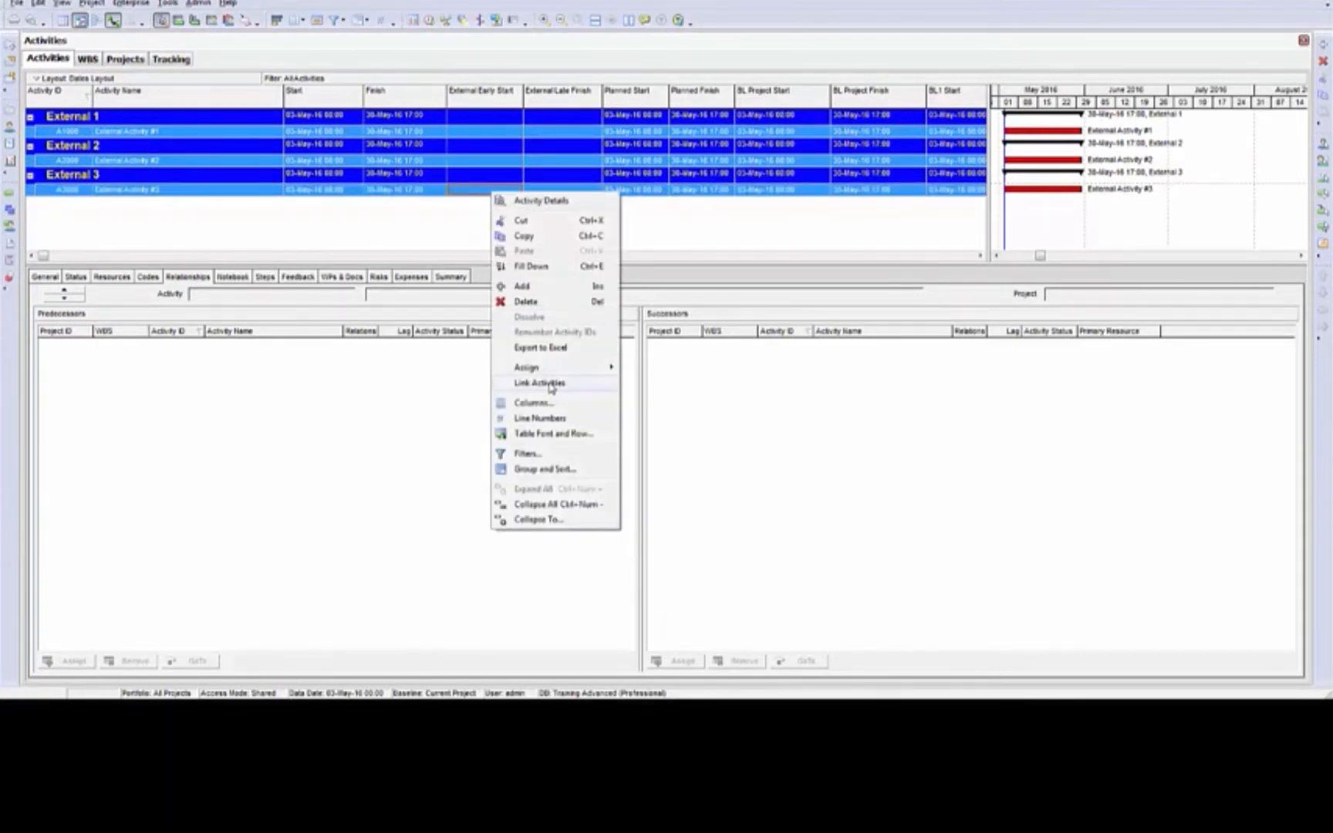
{"action": "left_click", "coordinate": [552, 384]}
{"action": "left_click", "coordinate": [429, 21]}
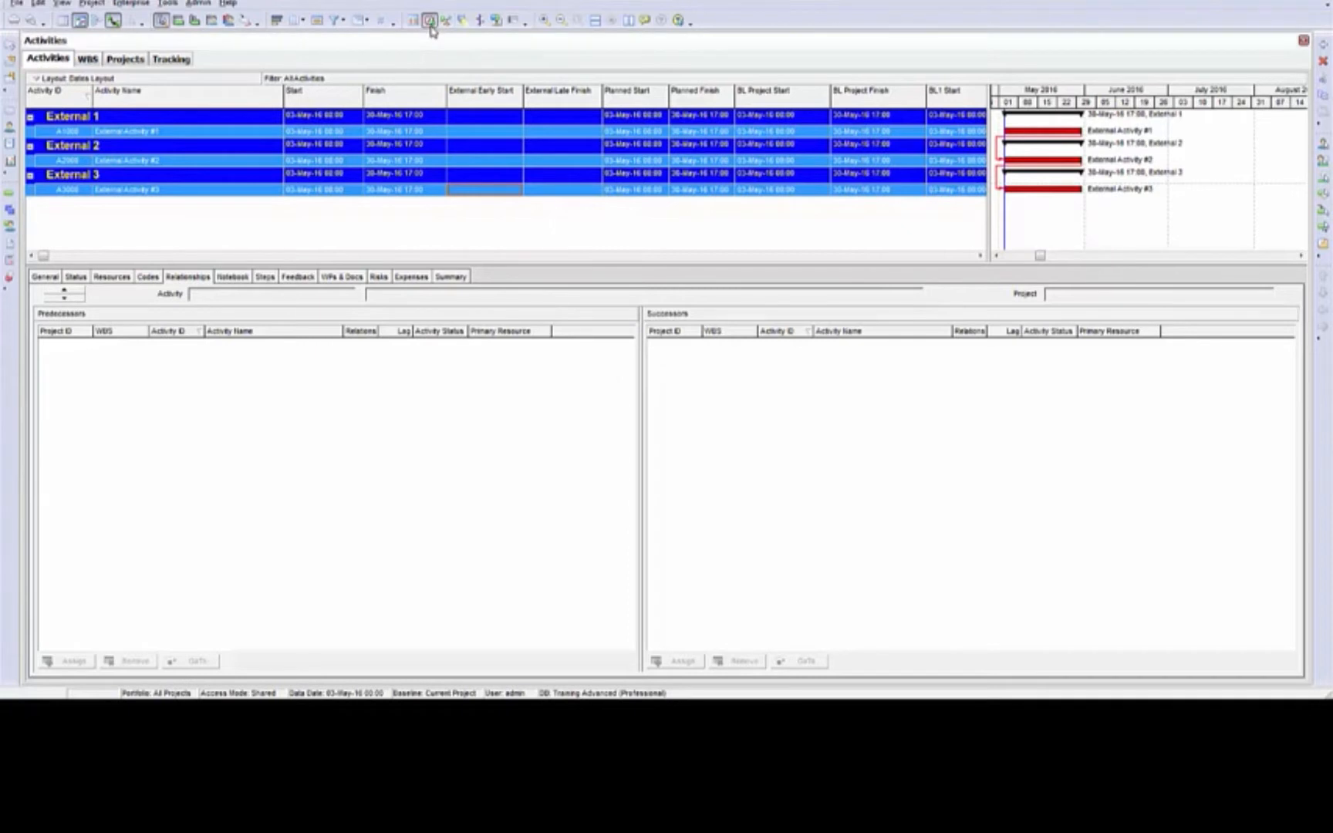
{"action": "left_click", "coordinate": [813, 309]}
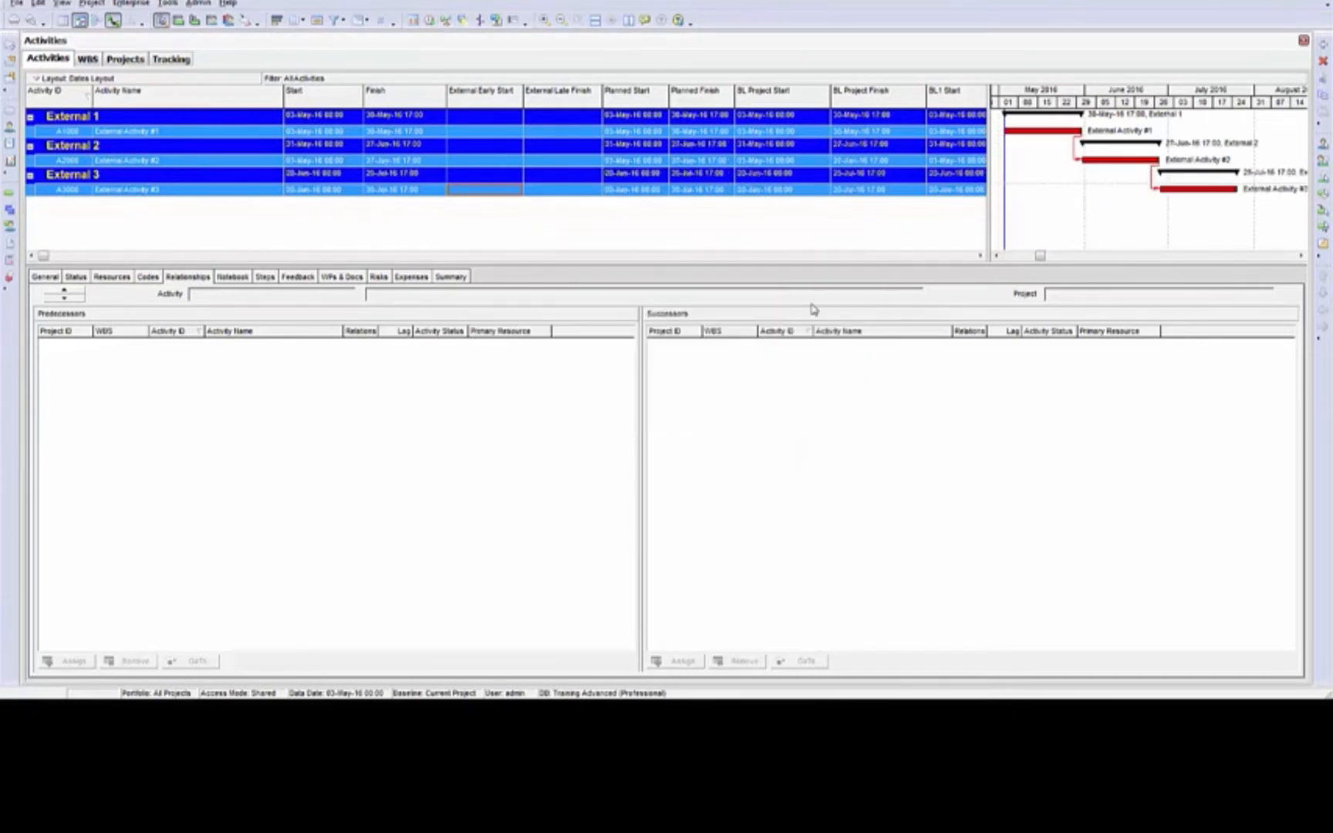
Examine the relationships of External Activity #1 and the predecessor and successor of External Activity #2
{"action": "left_click", "coordinate": [498, 132]}
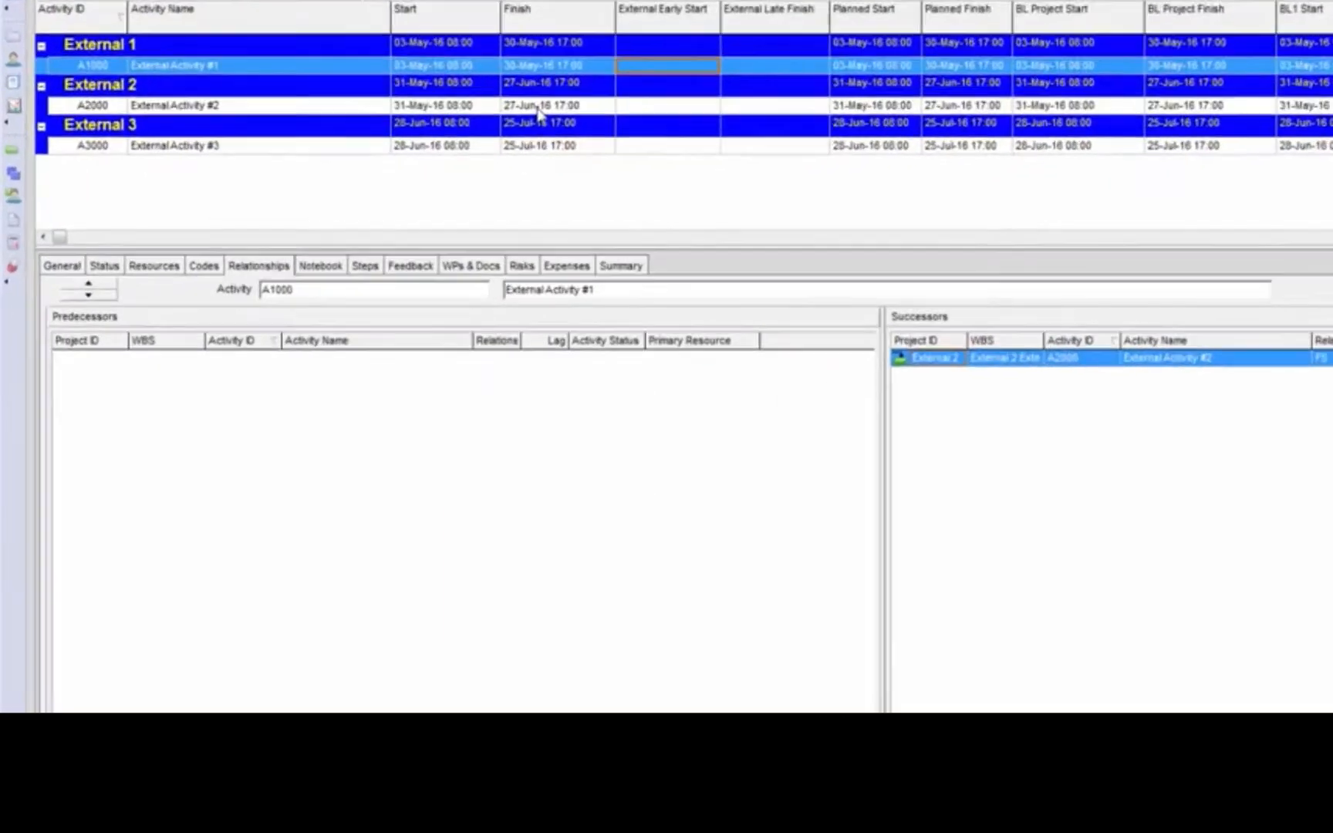
{"action": "left_click", "coordinate": [390, 160]}
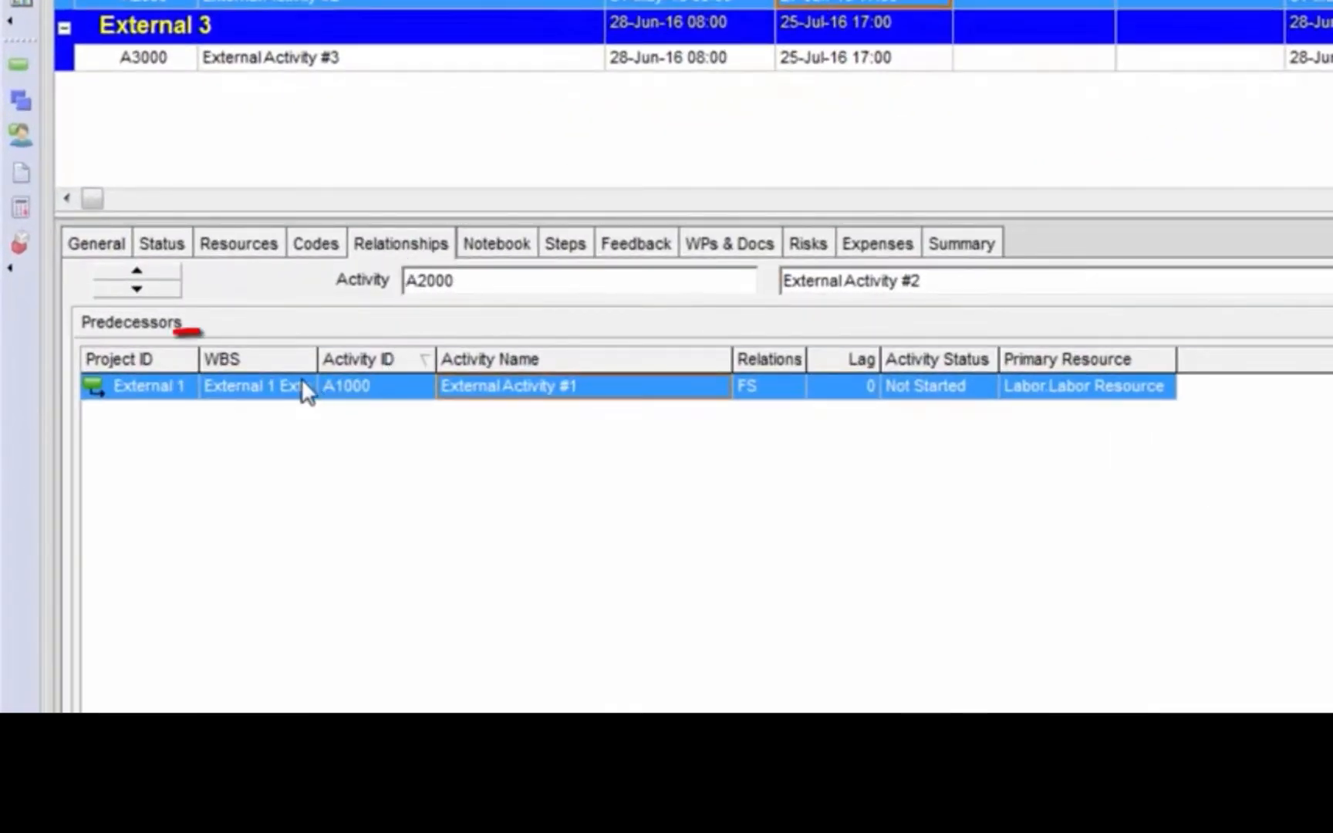
{"action": "left_click", "coordinate": [269, 387]}
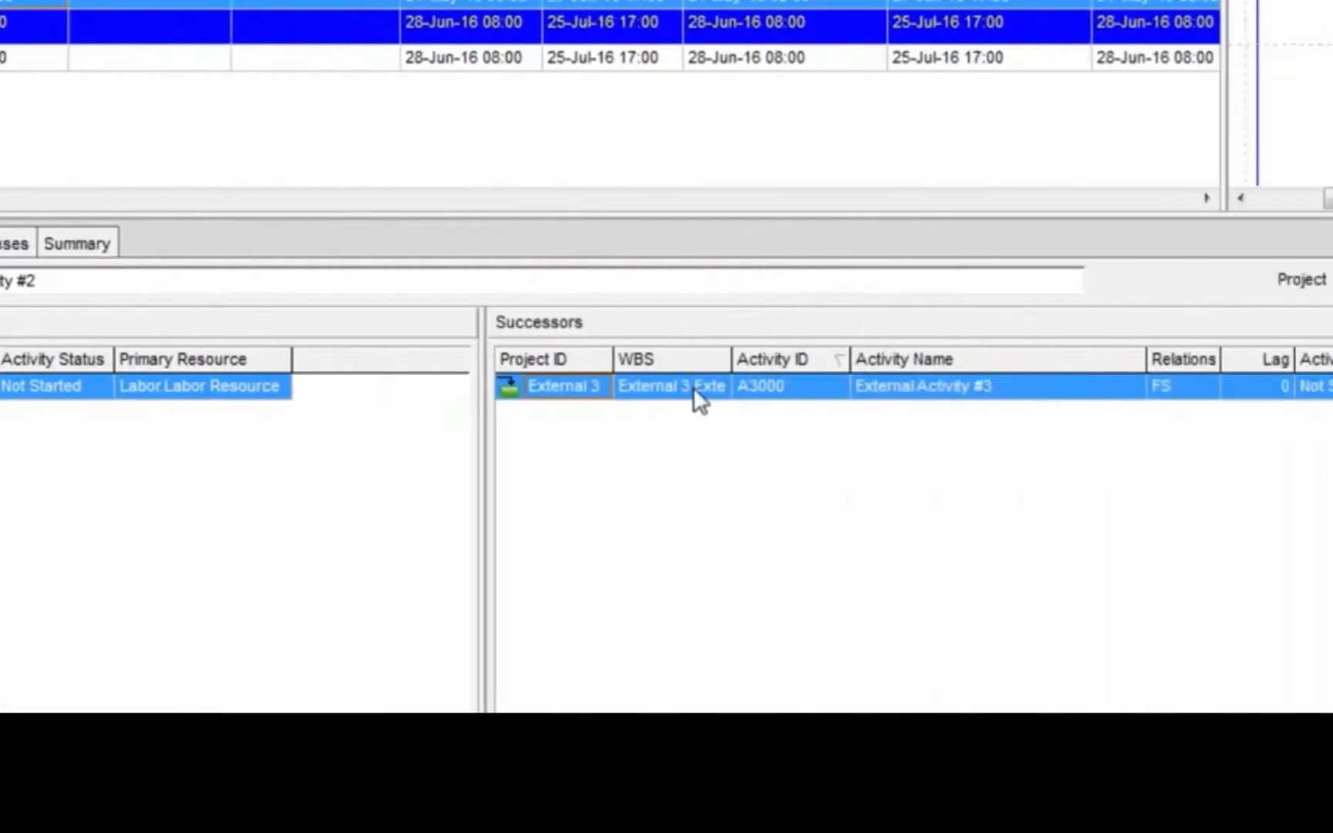
{"action": "left_click", "coordinate": [693, 386]}
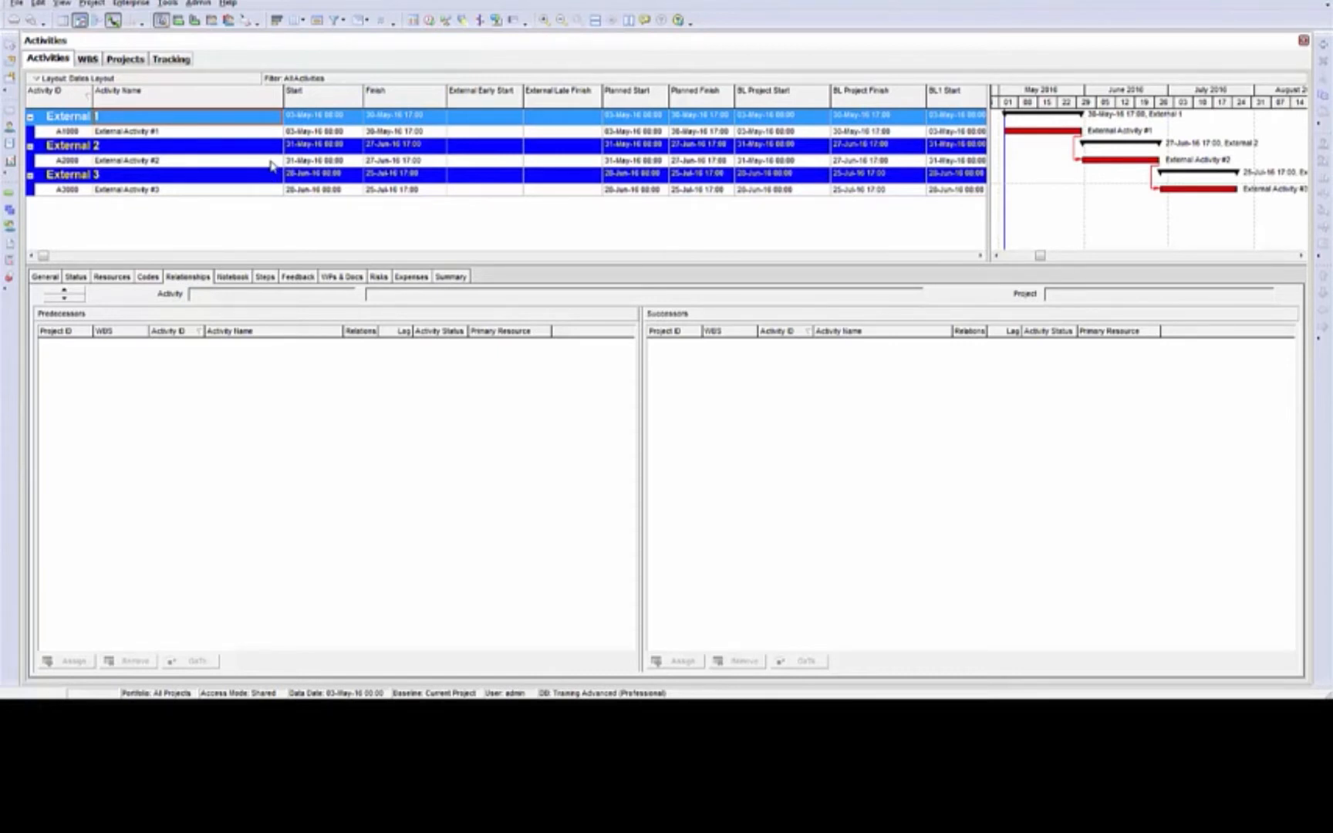
Return to the project list and open only the project External 2
{"action": "left_click", "coordinate": [10, 116]}
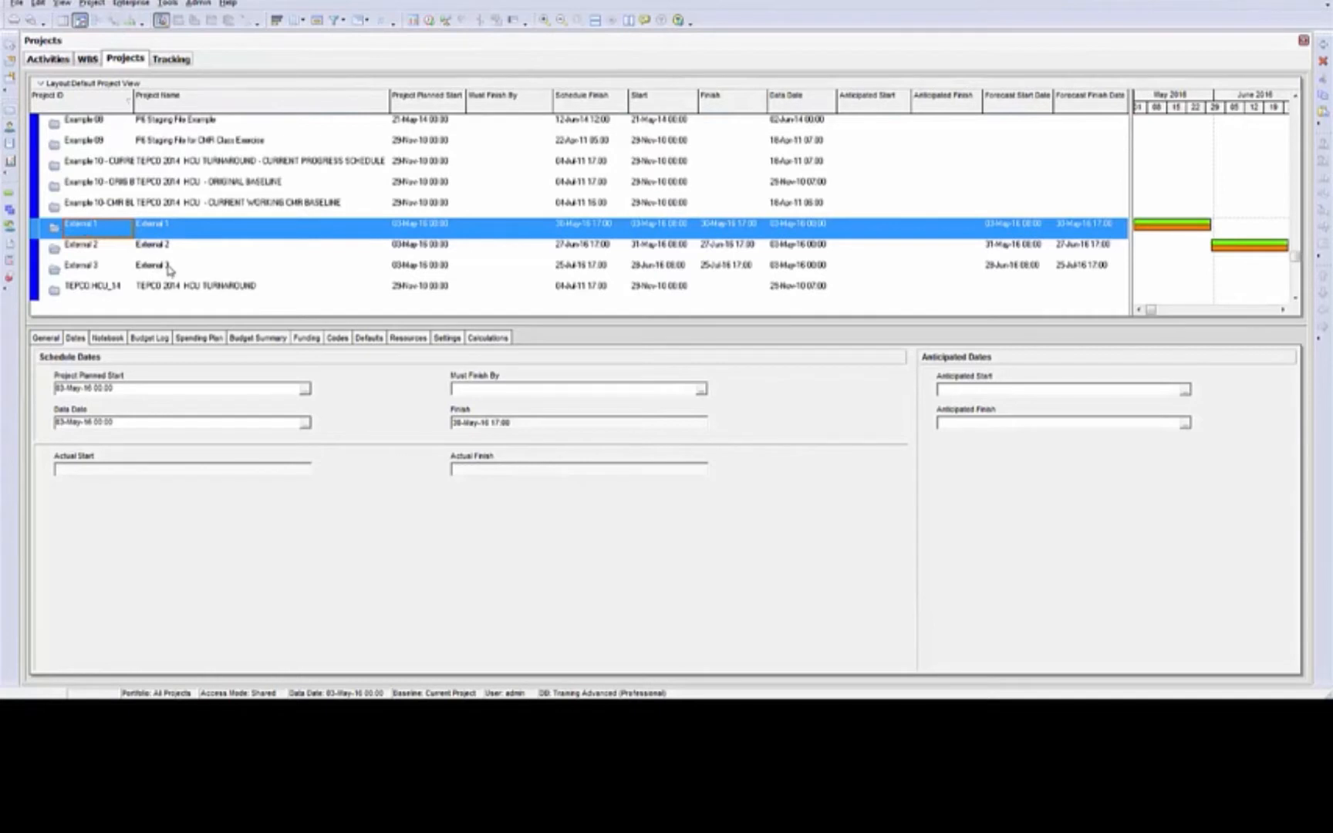
{"action": "left_click", "coordinate": [146, 254]}
{"action": "right_click", "coordinate": [149, 256]}
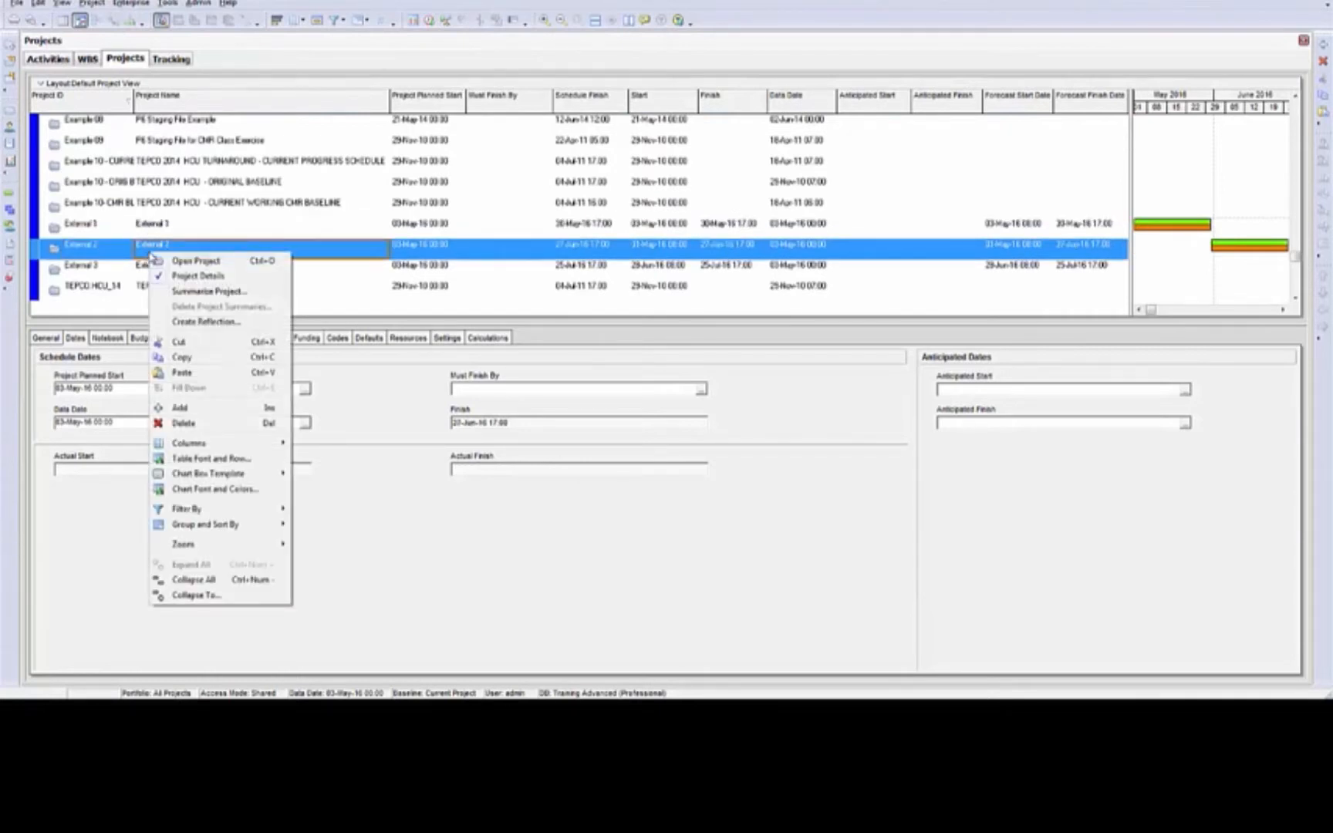
{"action": "left_click", "coordinate": [194, 262]}
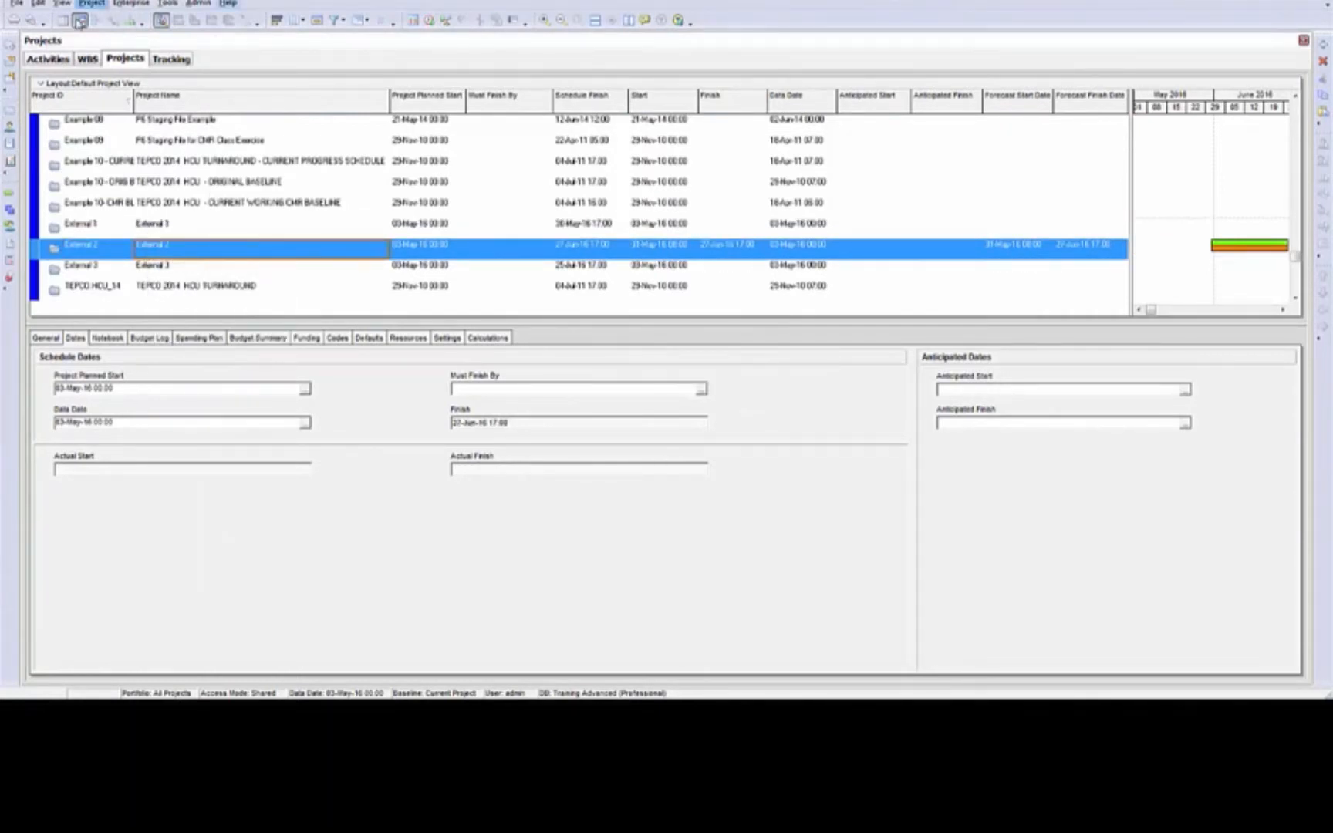
Export the project External 2 to the XER file External Test.xer on the desktop, replacing the existing file
{"action": "left_click", "coordinate": [12, 5]}
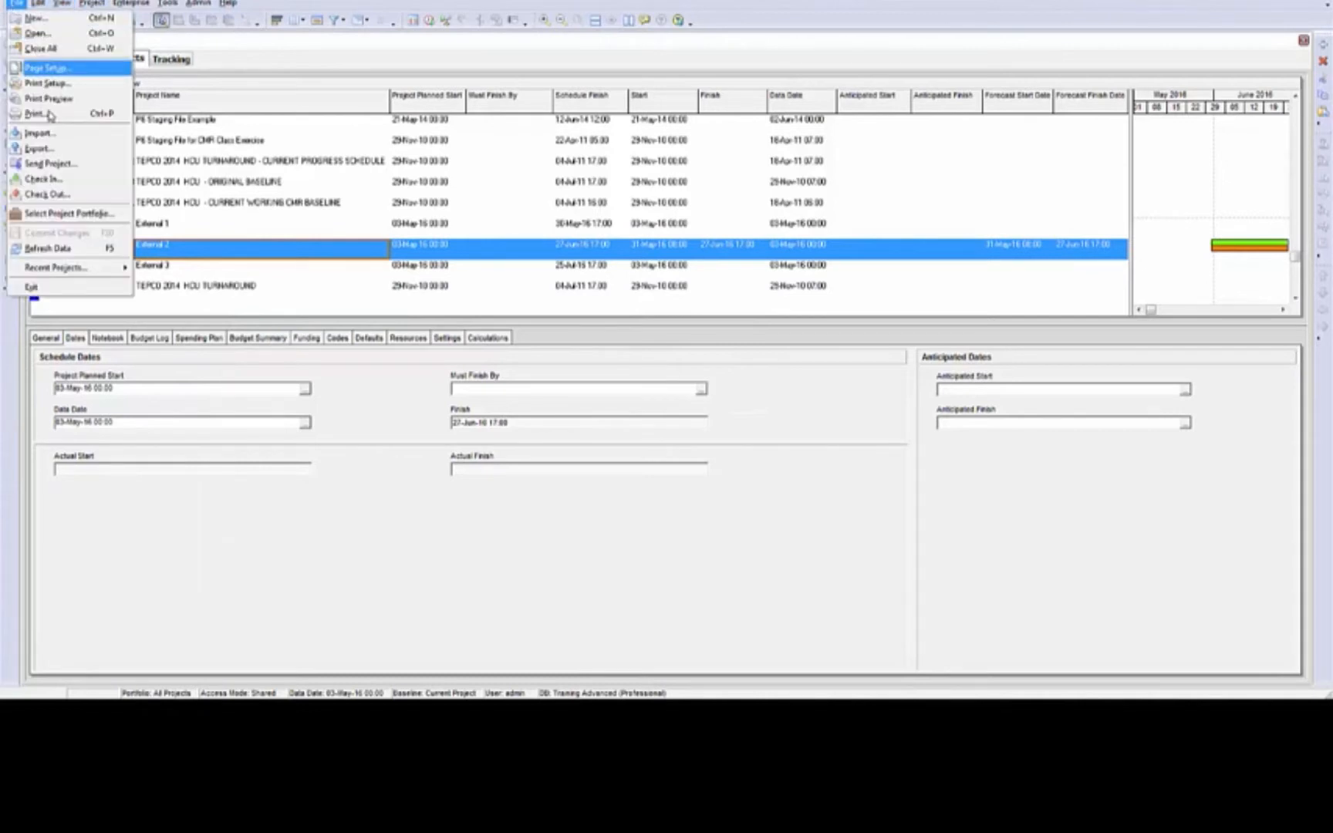
{"action": "left_click", "coordinate": [39, 148]}
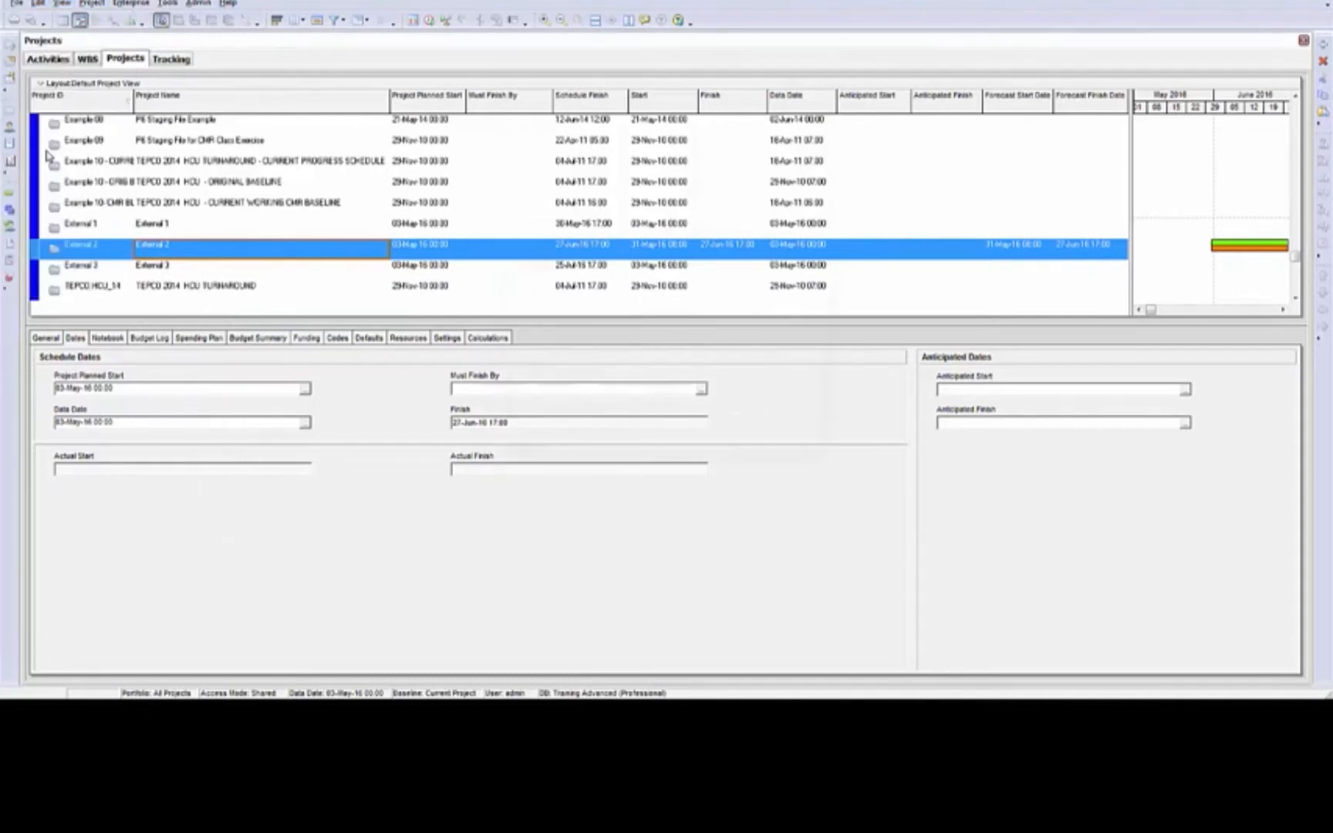
{"action": "left_click", "coordinate": [758, 463]}
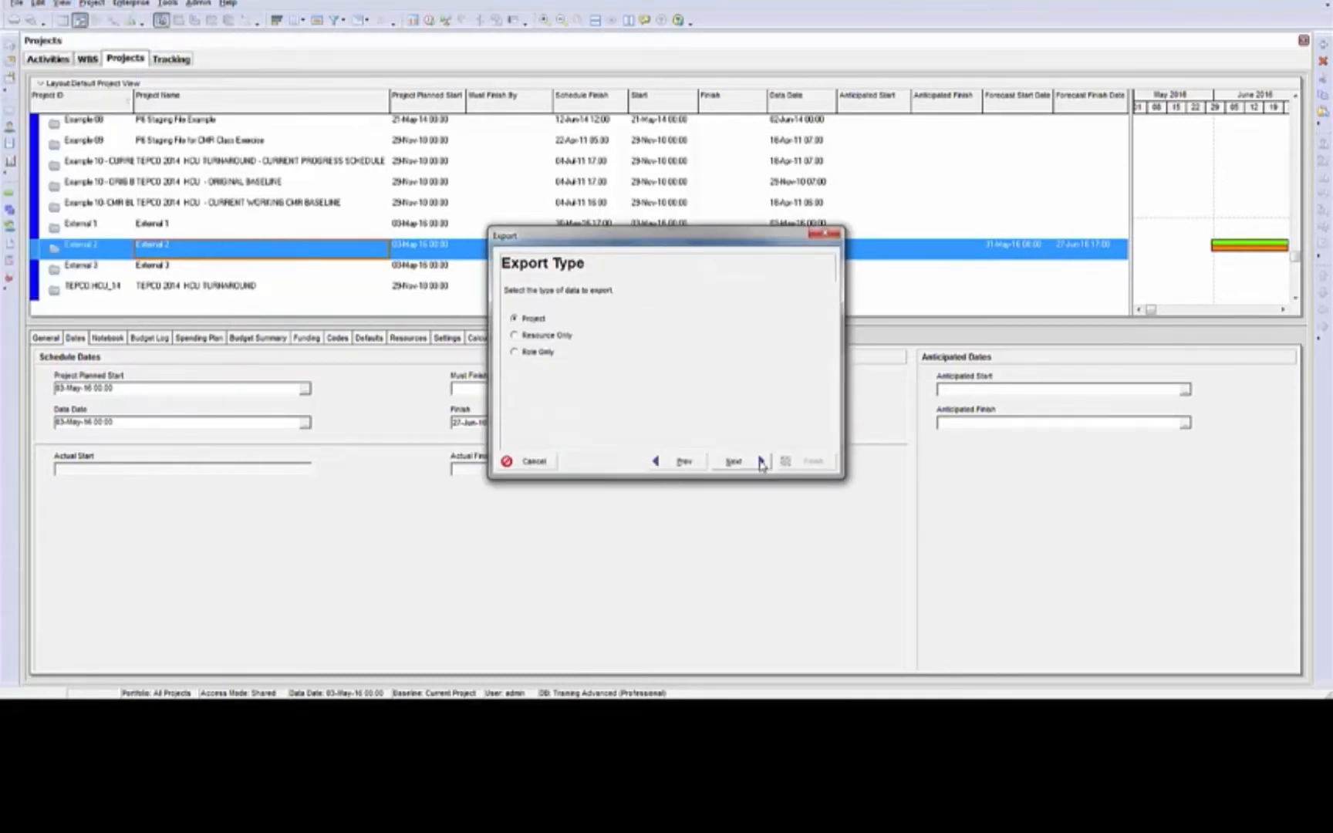
{"action": "left_click", "coordinate": [754, 463]}
{"action": "left_click", "coordinate": [754, 463]}
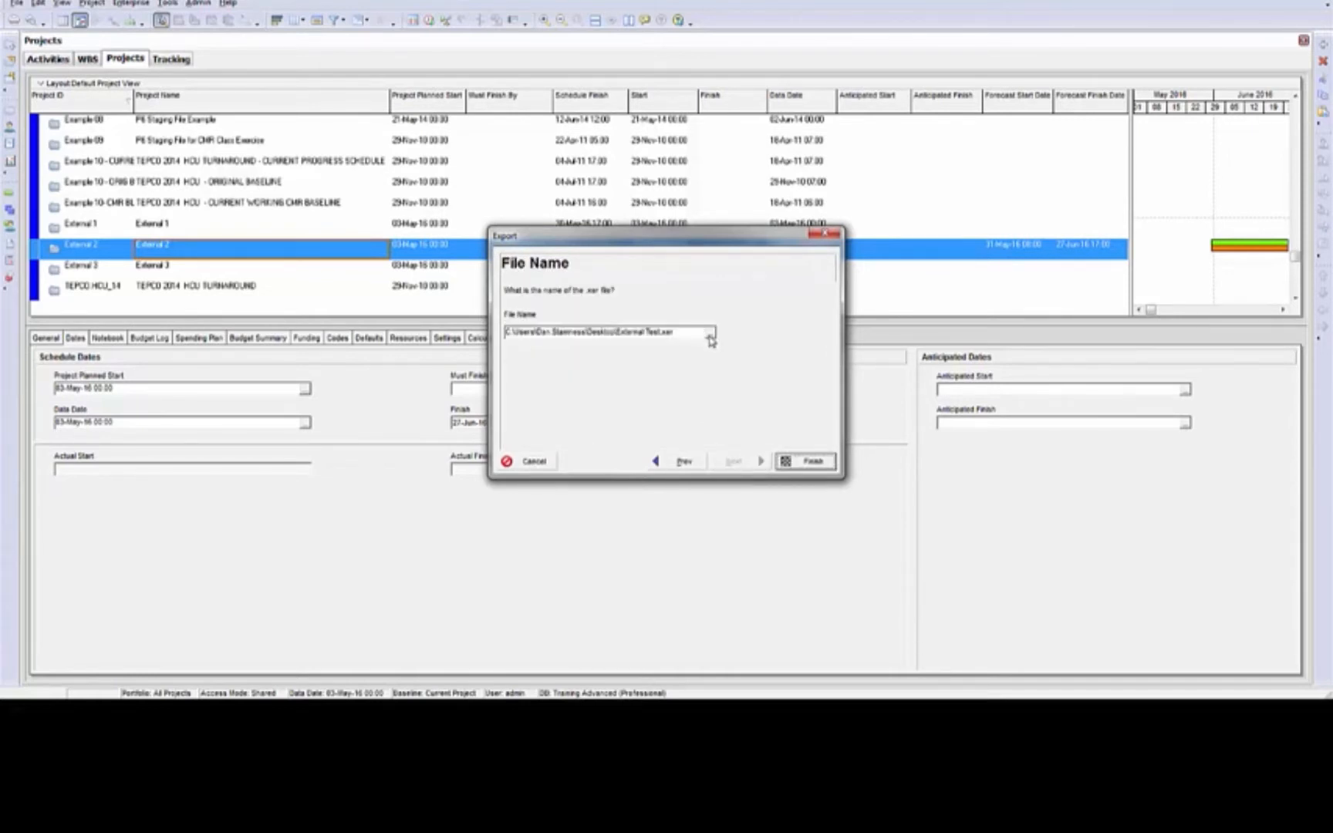
{"action": "left_click", "coordinate": [817, 461]}
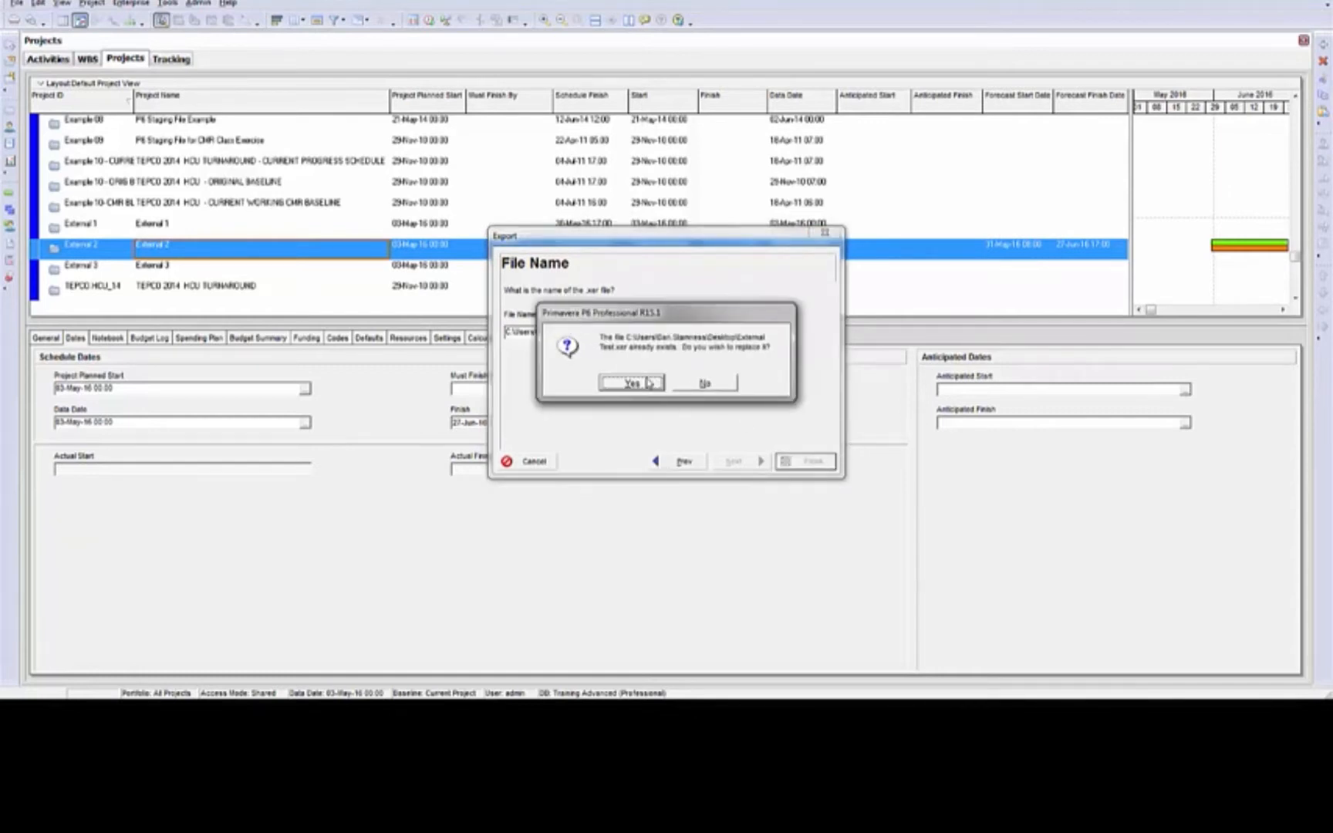
{"action": "left_click", "coordinate": [646, 383]}
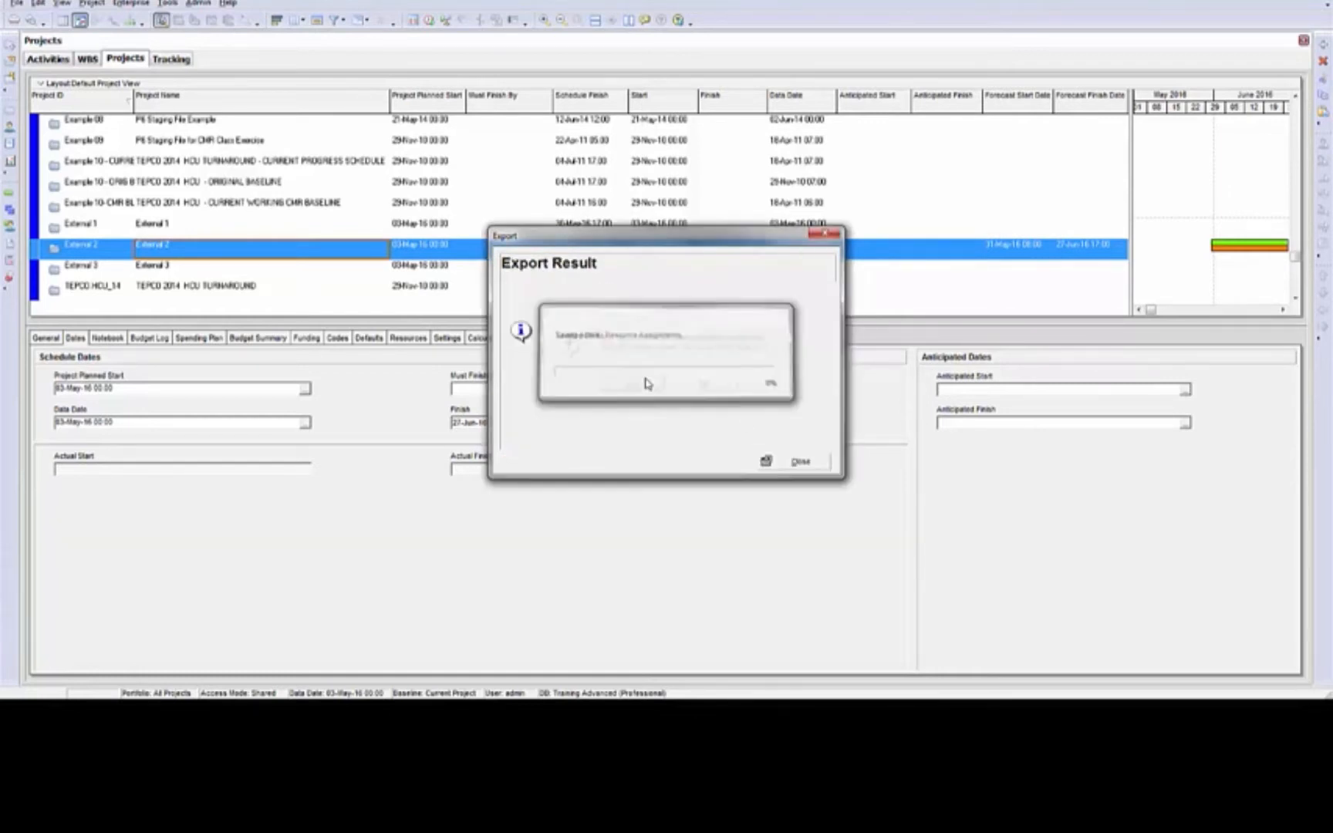
{"action": "left_click", "coordinate": [799, 462]}
Delete the project External 2 from the project list
{"action": "left_click", "coordinate": [87, 245]}
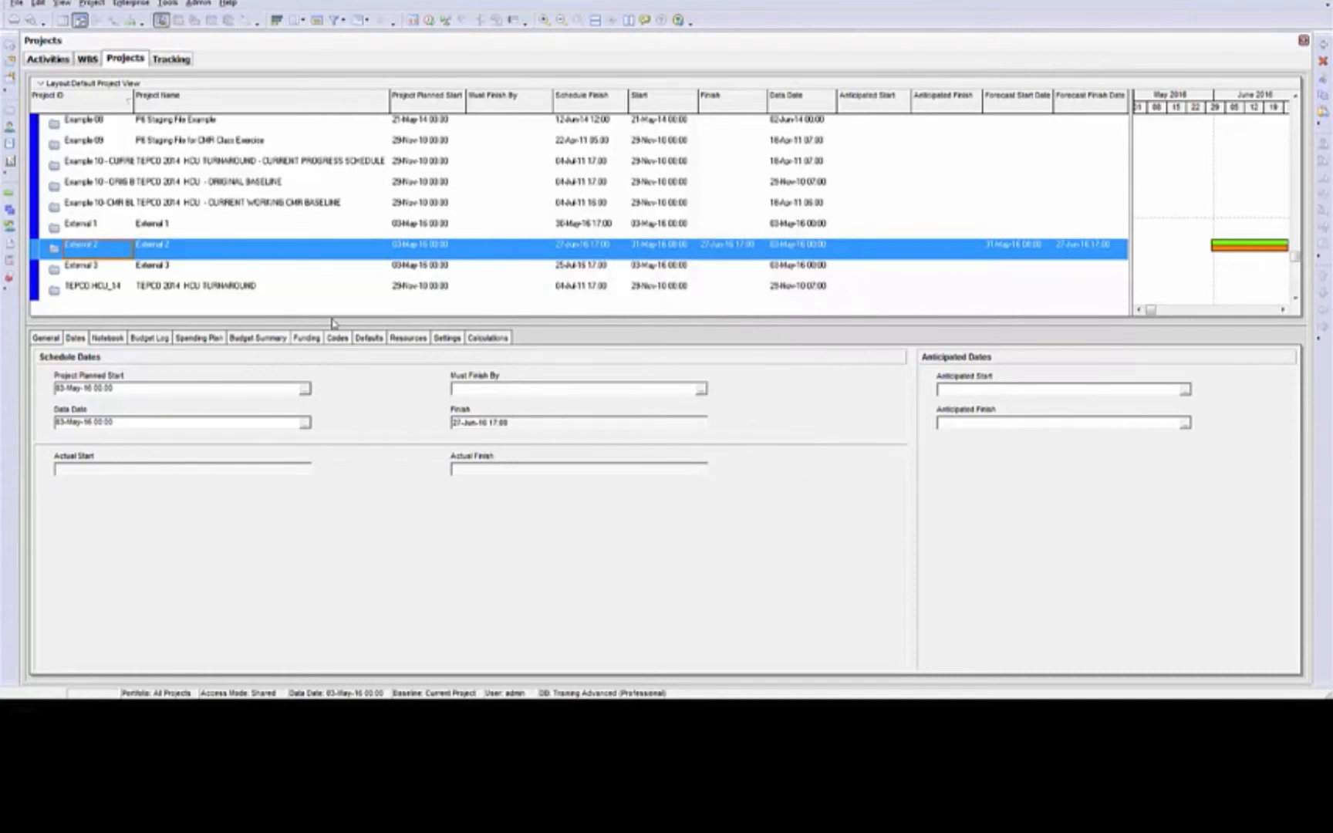
{"action": "key", "text": "Delete"}
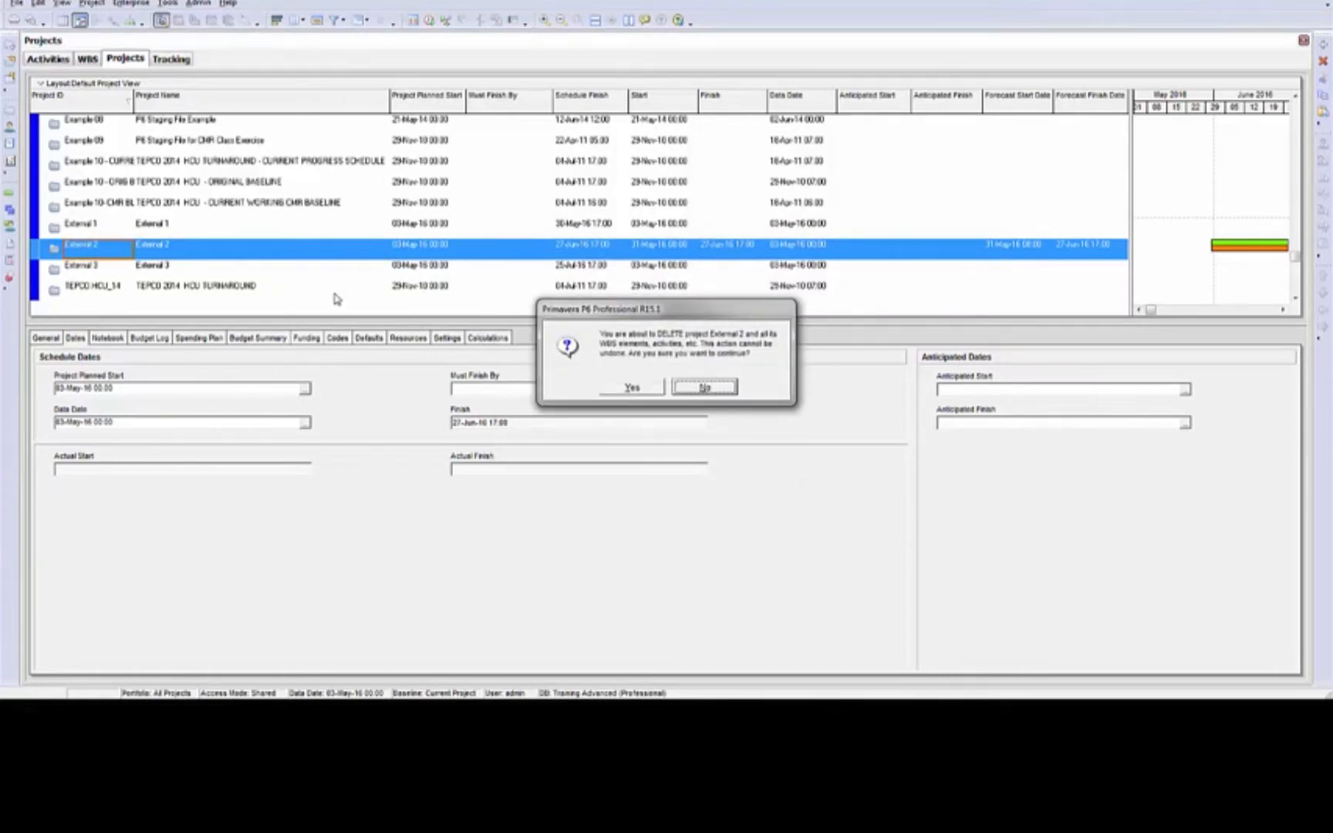
{"action": "left_click", "coordinate": [631, 386]}
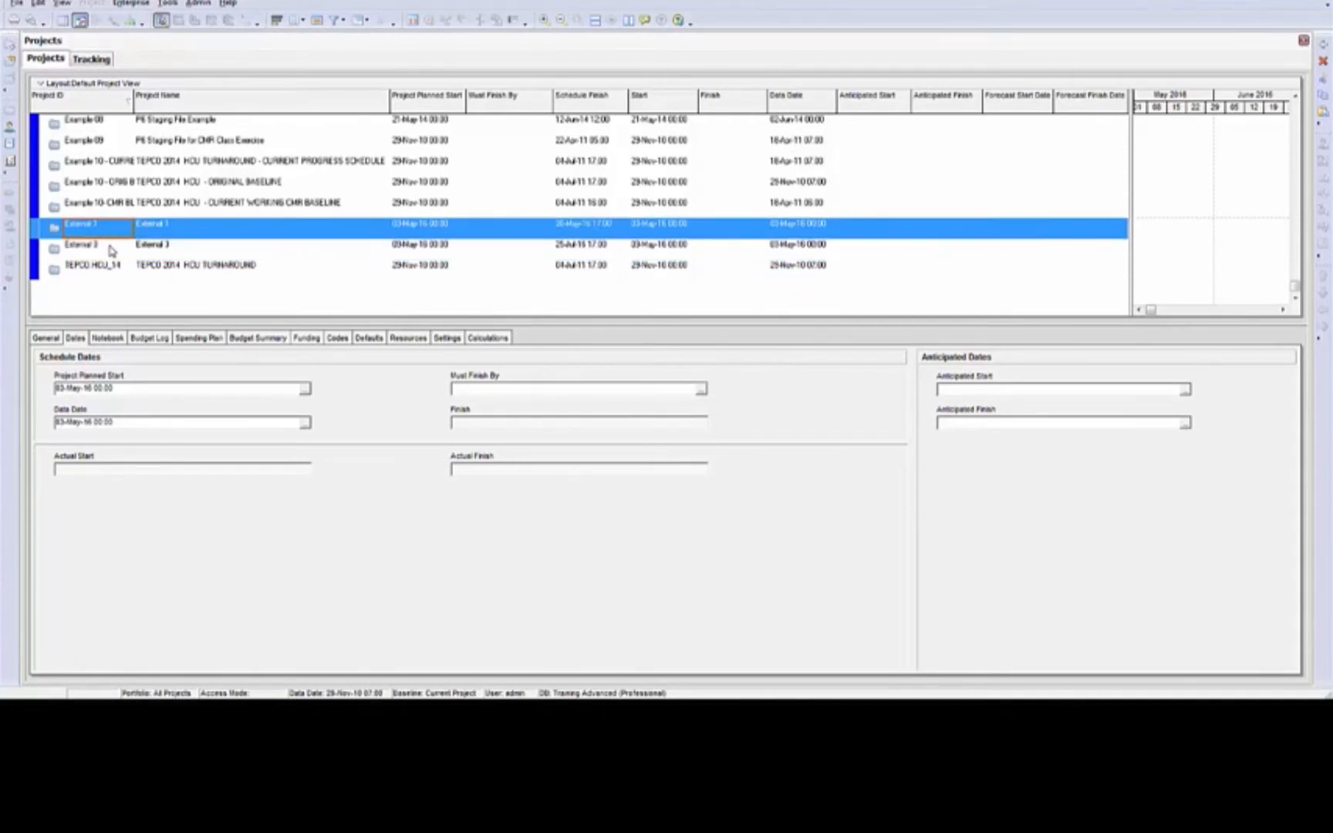
Open the projects External 1 and External 3 together and check the relationships of External Activity #3
{"action": "left_click", "coordinate": [120, 269], "text": "shift"}
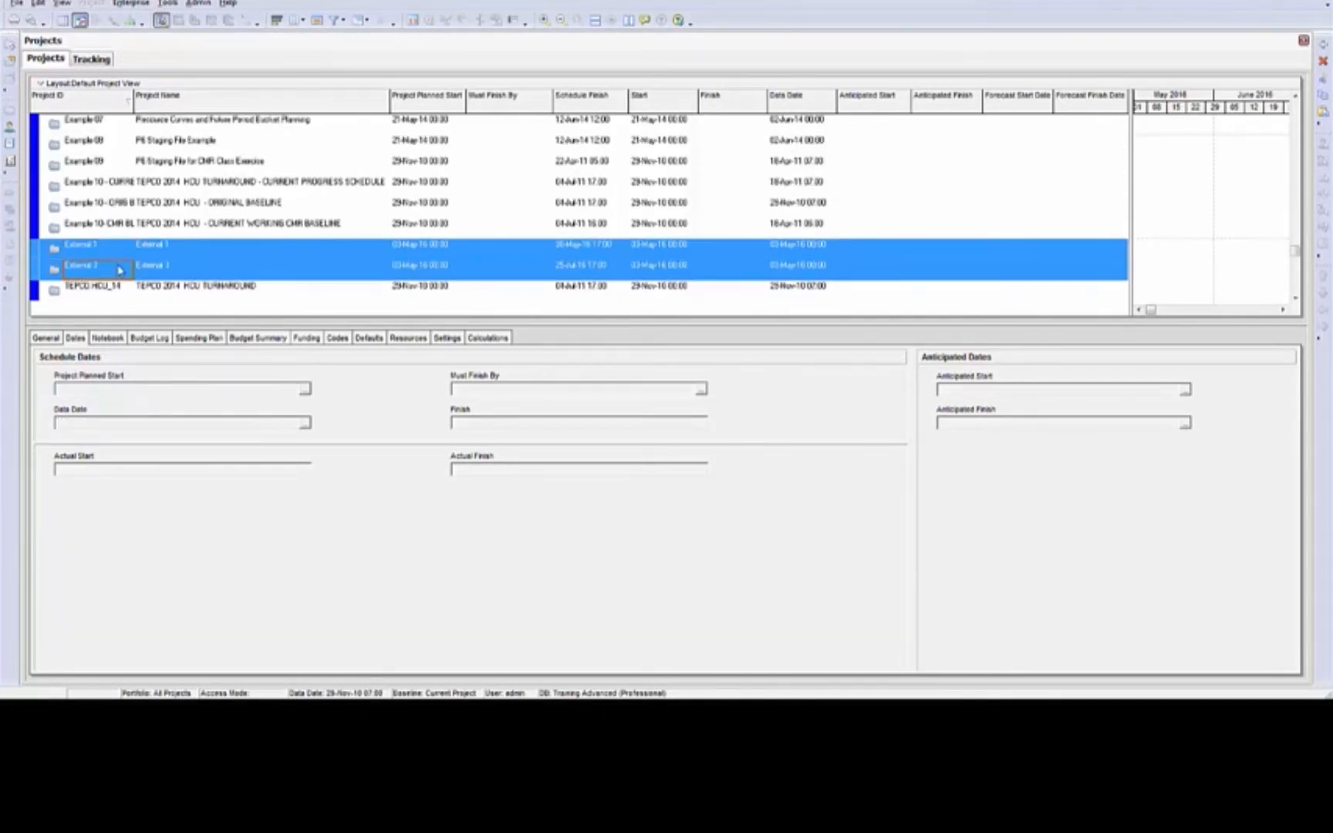
{"action": "right_click", "coordinate": [119, 270]}
{"action": "left_click", "coordinate": [152, 274]}
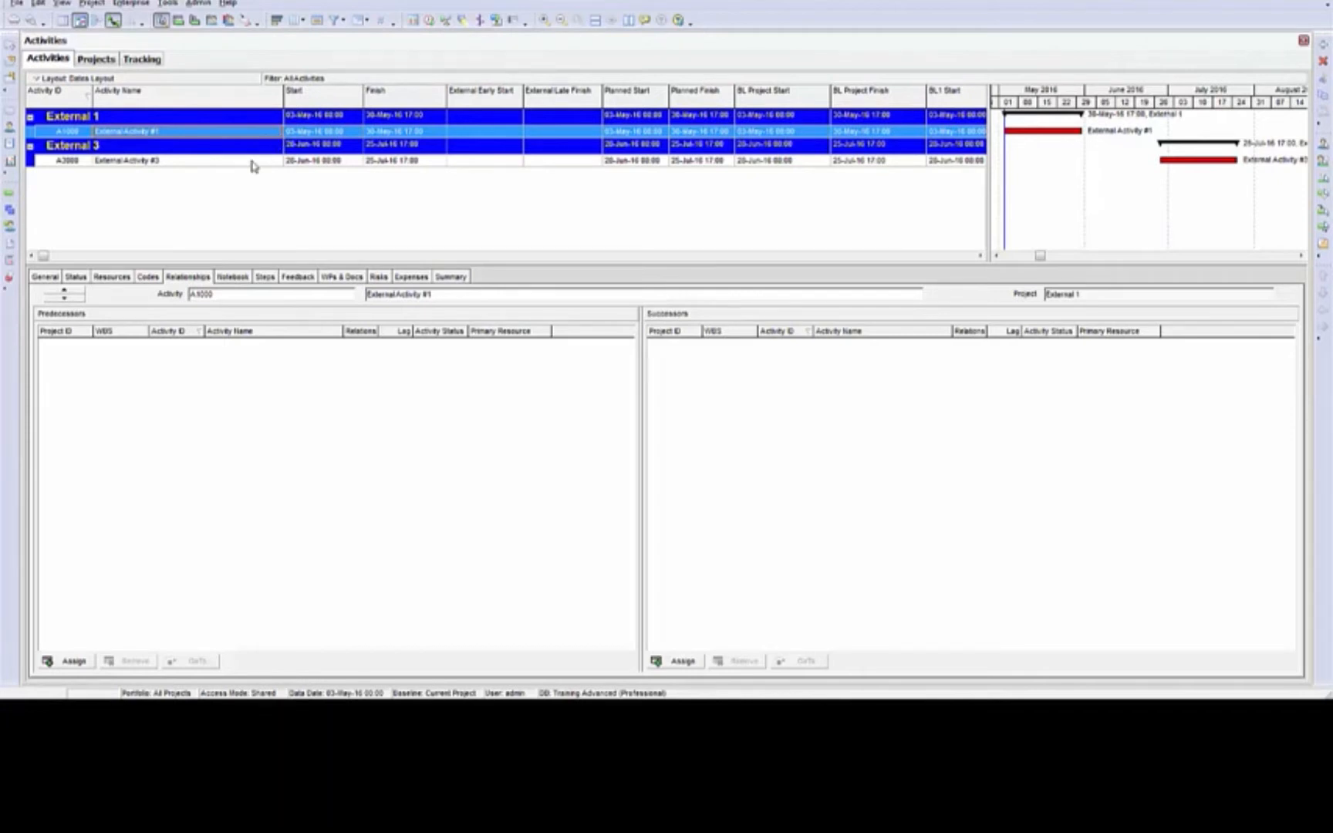
{"action": "left_click", "coordinate": [254, 162]}
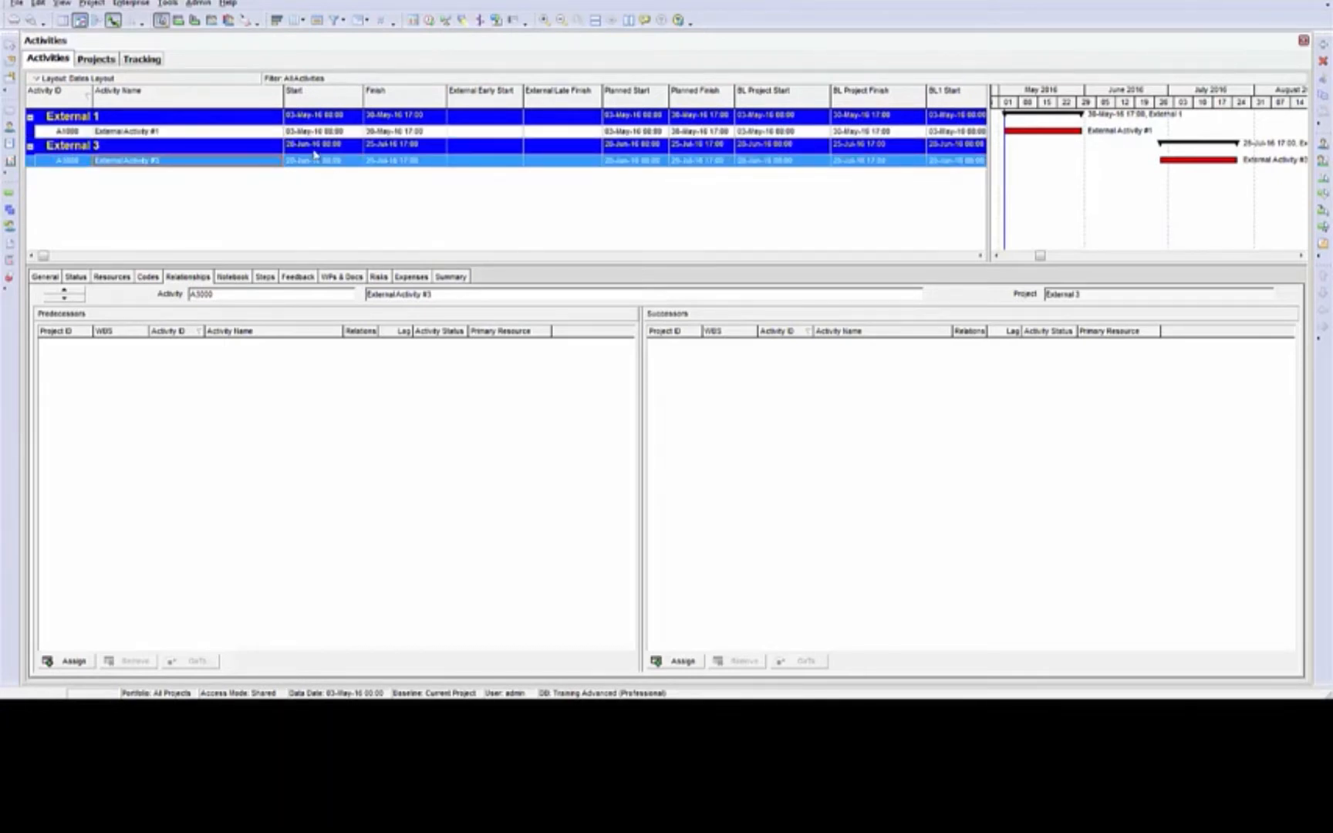
Reschedule External 1 and External 3 and check the External Early Start and External Late Finish of their activities
{"action": "left_click", "coordinate": [430, 21]}
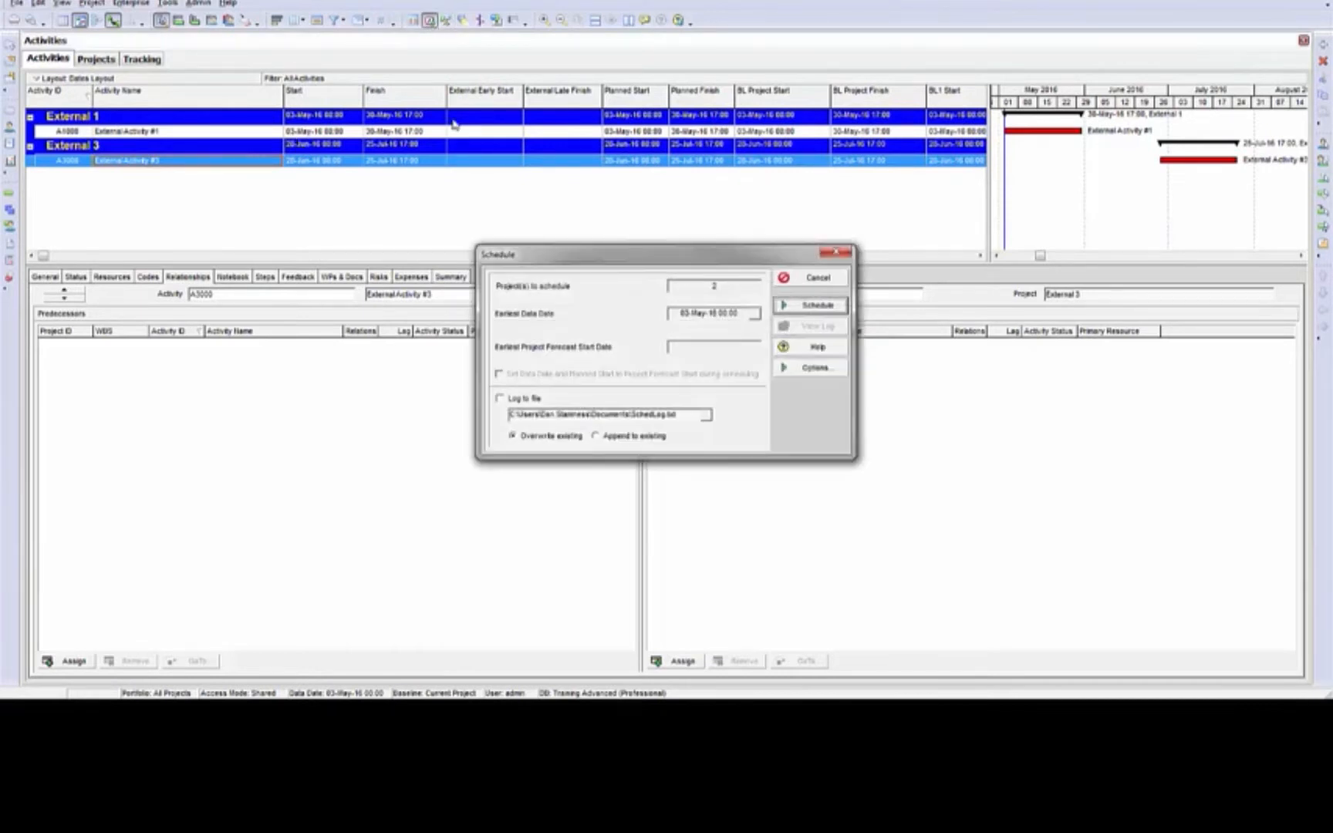
{"action": "left_click", "coordinate": [827, 307]}
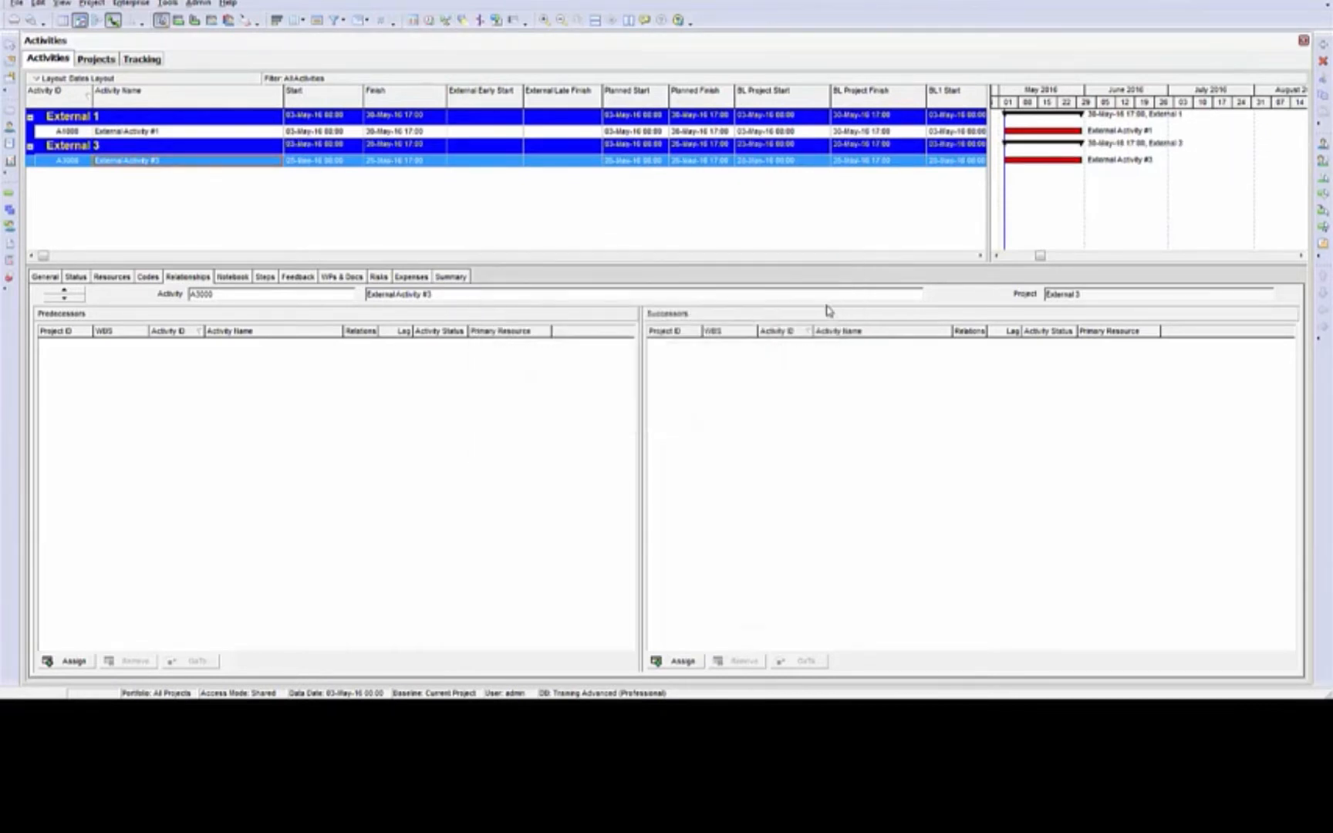
{"action": "left_click", "coordinate": [493, 132]}
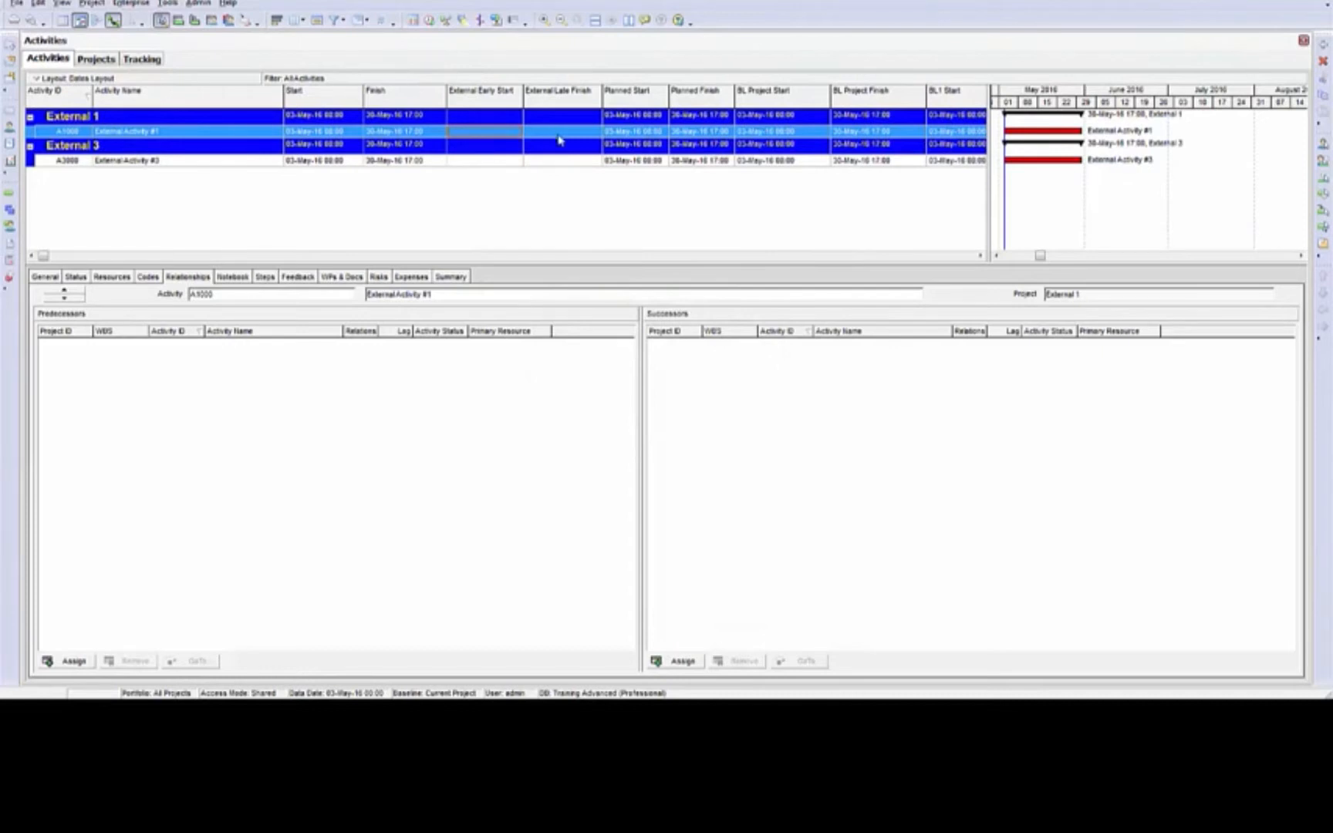
{"action": "left_click", "coordinate": [555, 162]}
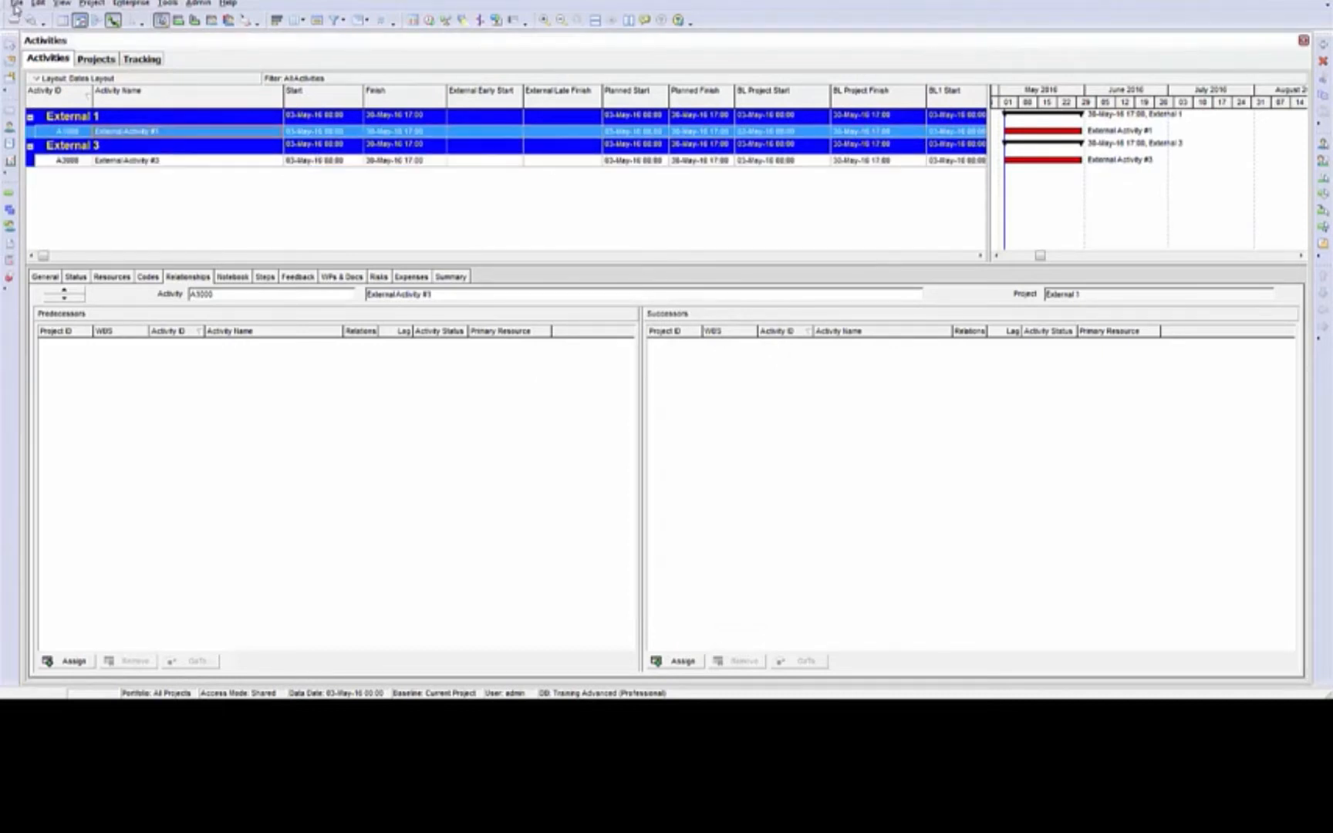
Import the project External 2 from the XER file External Test.xer using the Default Configuration
{"action": "left_click", "coordinate": [16, 5]}
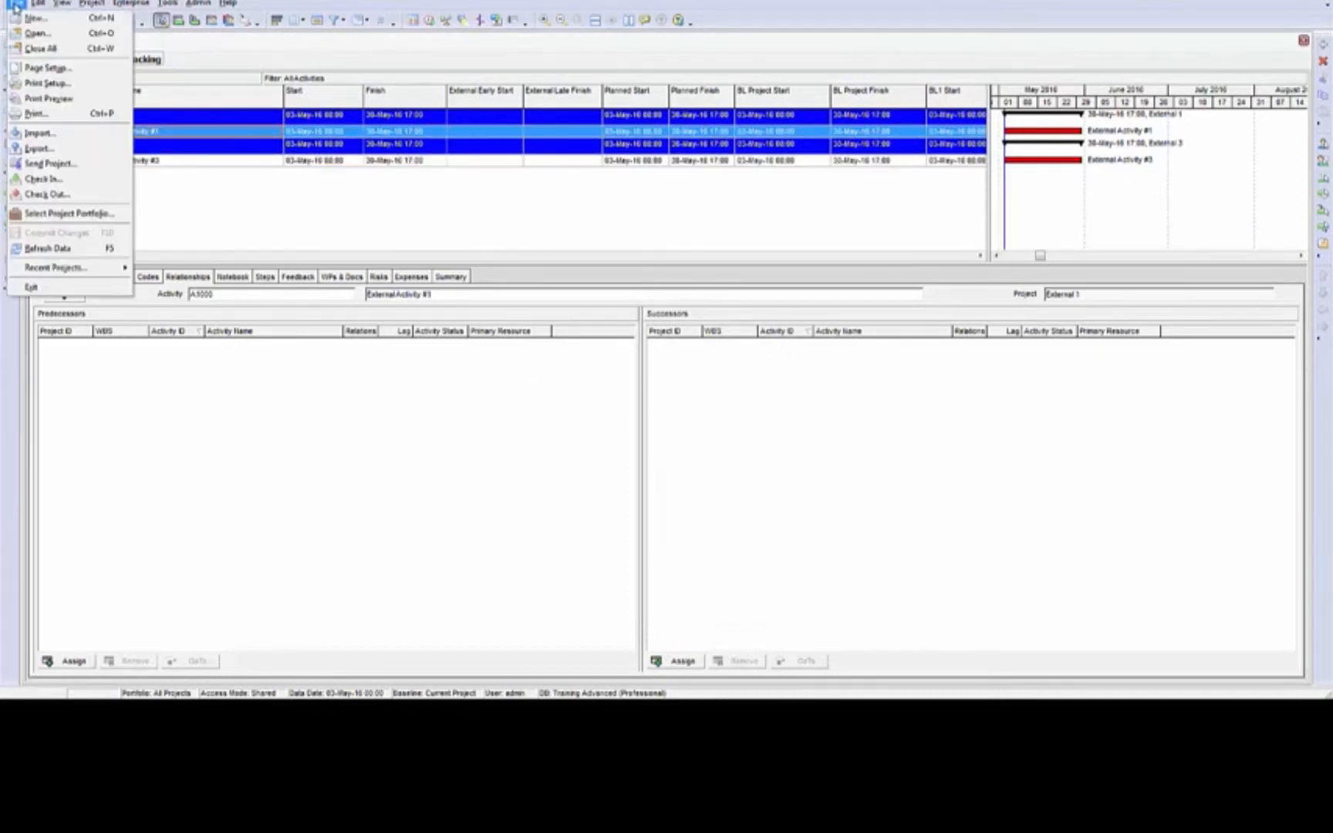
{"action": "left_click", "coordinate": [37, 134]}
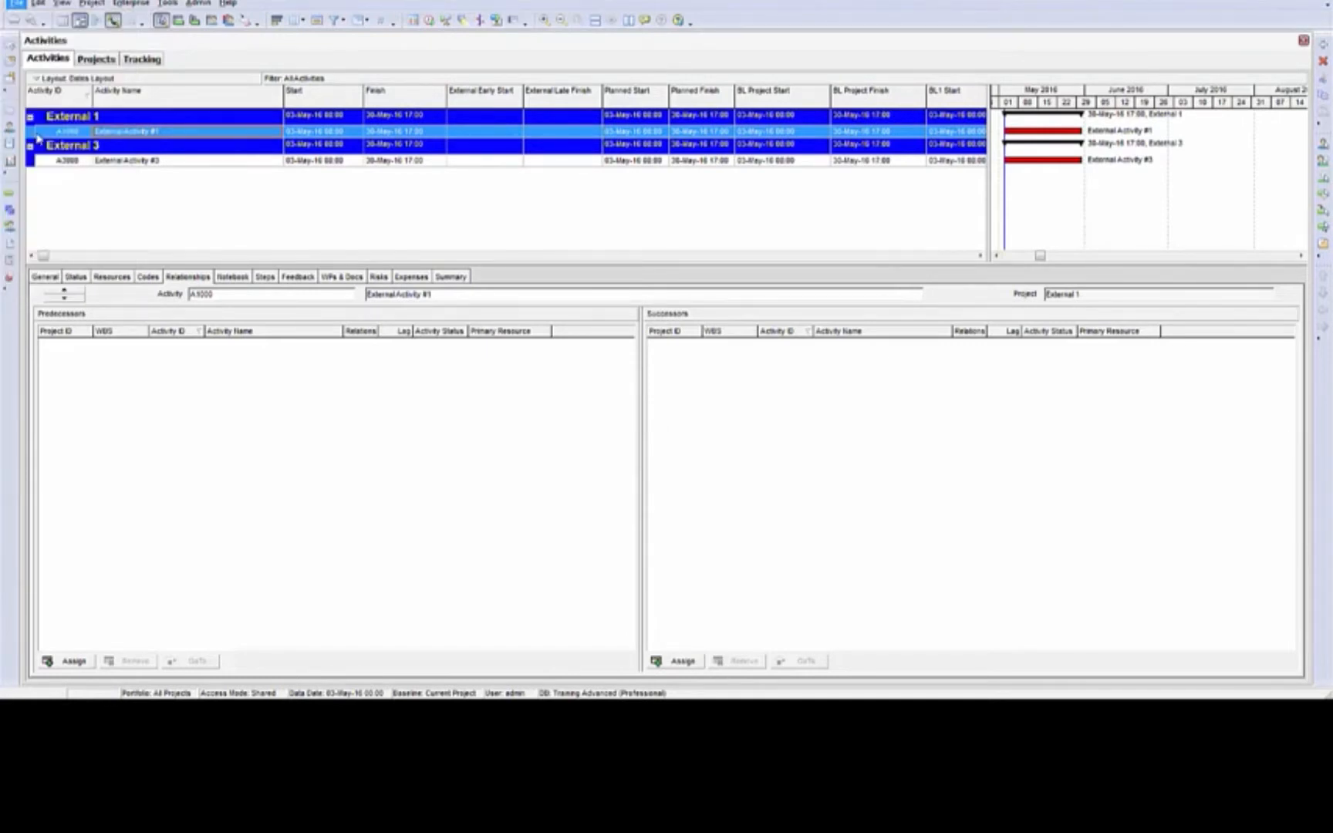
{"action": "left_click", "coordinate": [760, 462]}
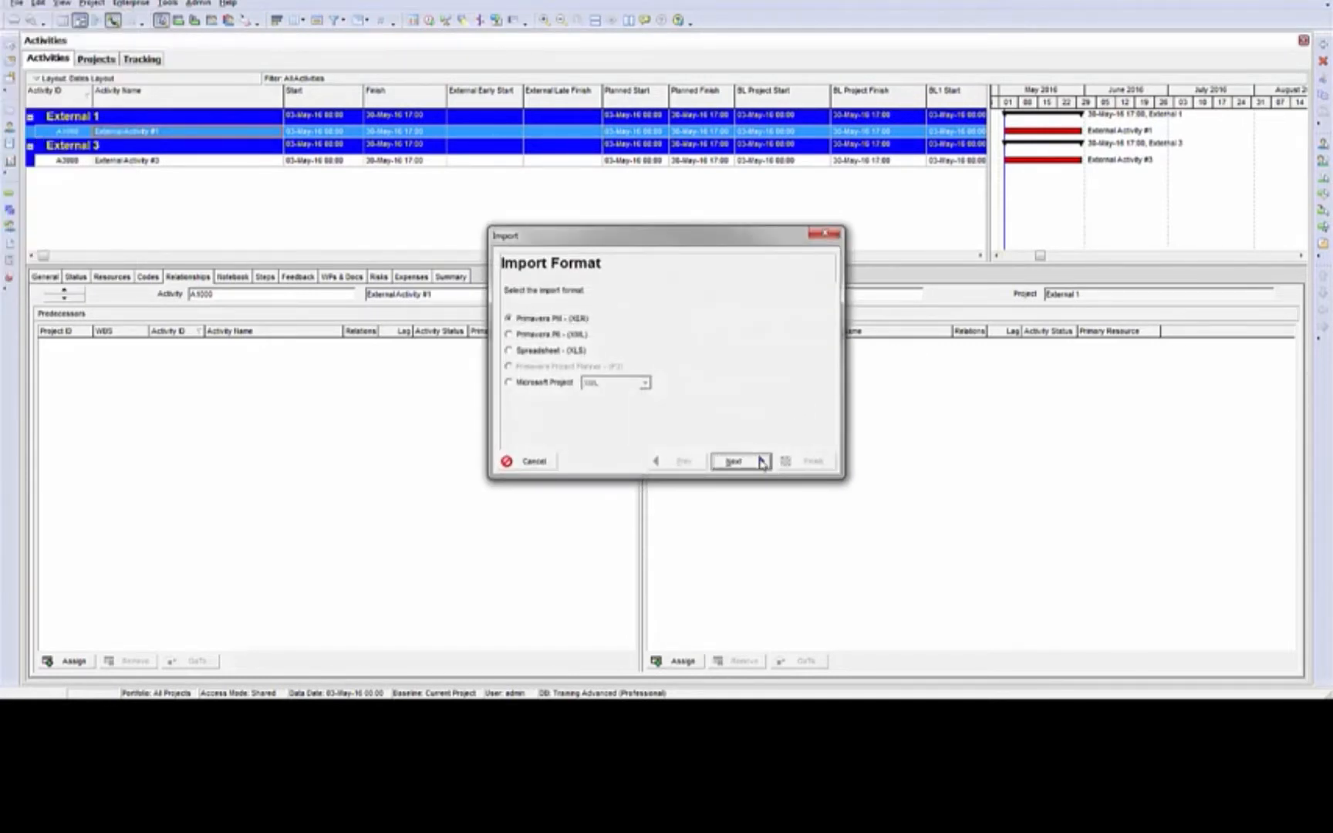
{"action": "left_click", "coordinate": [767, 461]}
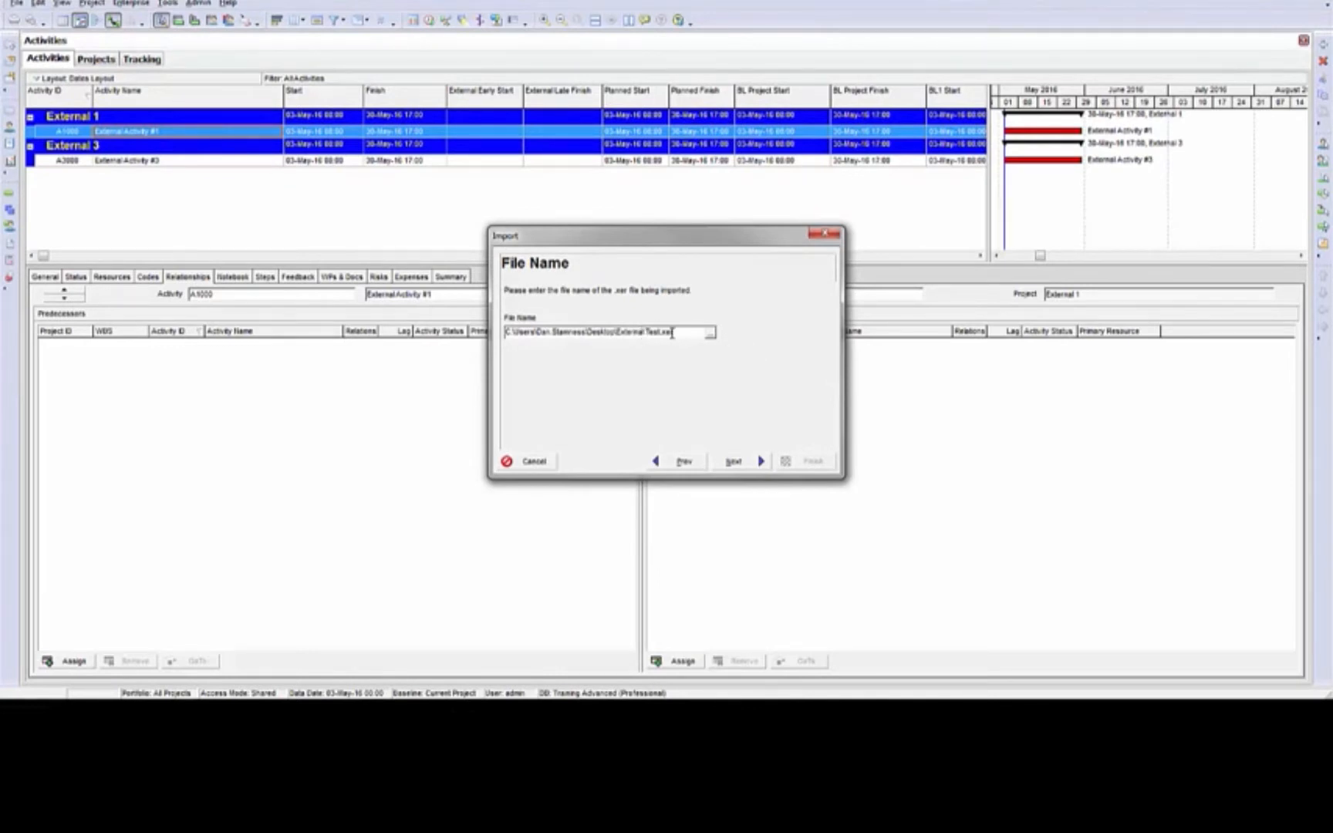
{"action": "left_click", "coordinate": [754, 463]}
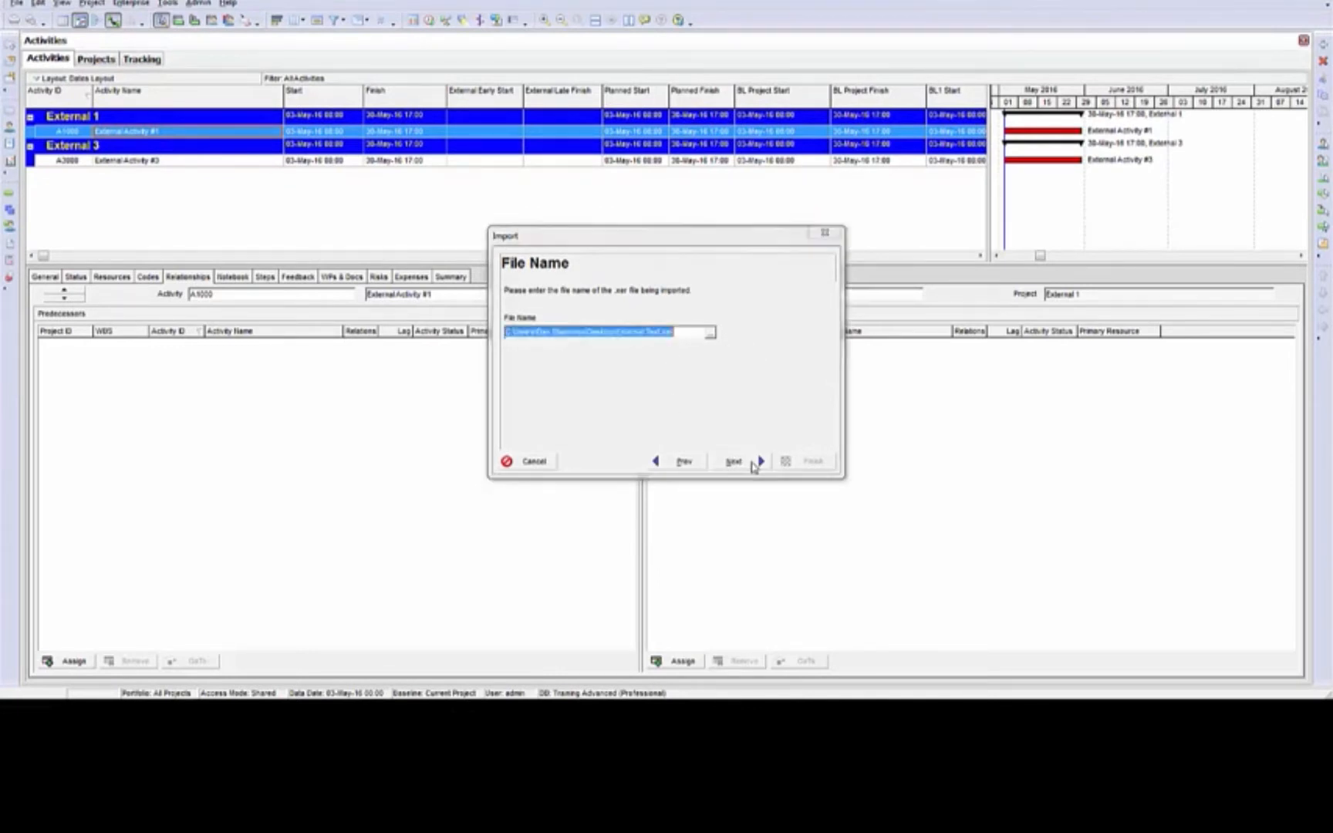
{"action": "left_click", "coordinate": [735, 461]}
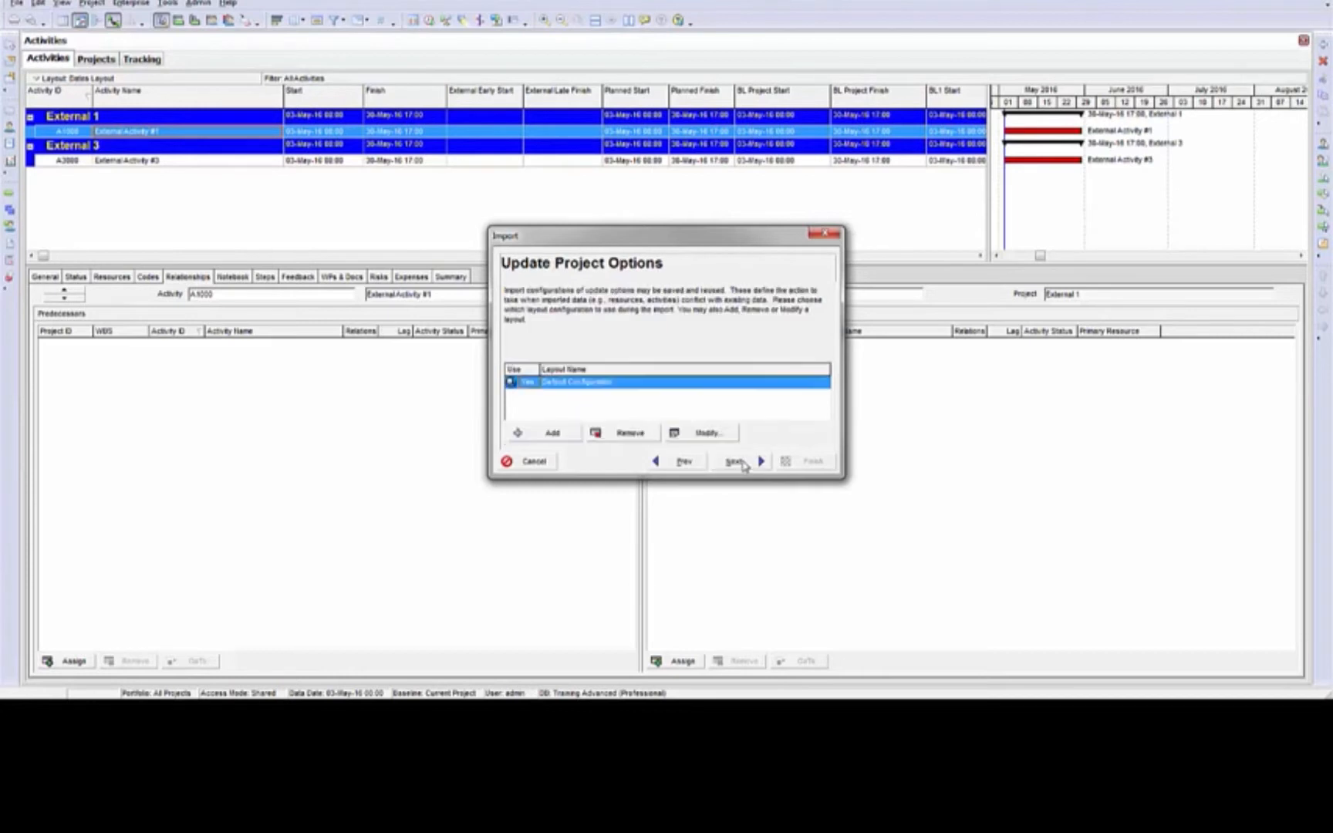
{"action": "left_click", "coordinate": [733, 460]}
{"action": "left_click", "coordinate": [802, 462]}
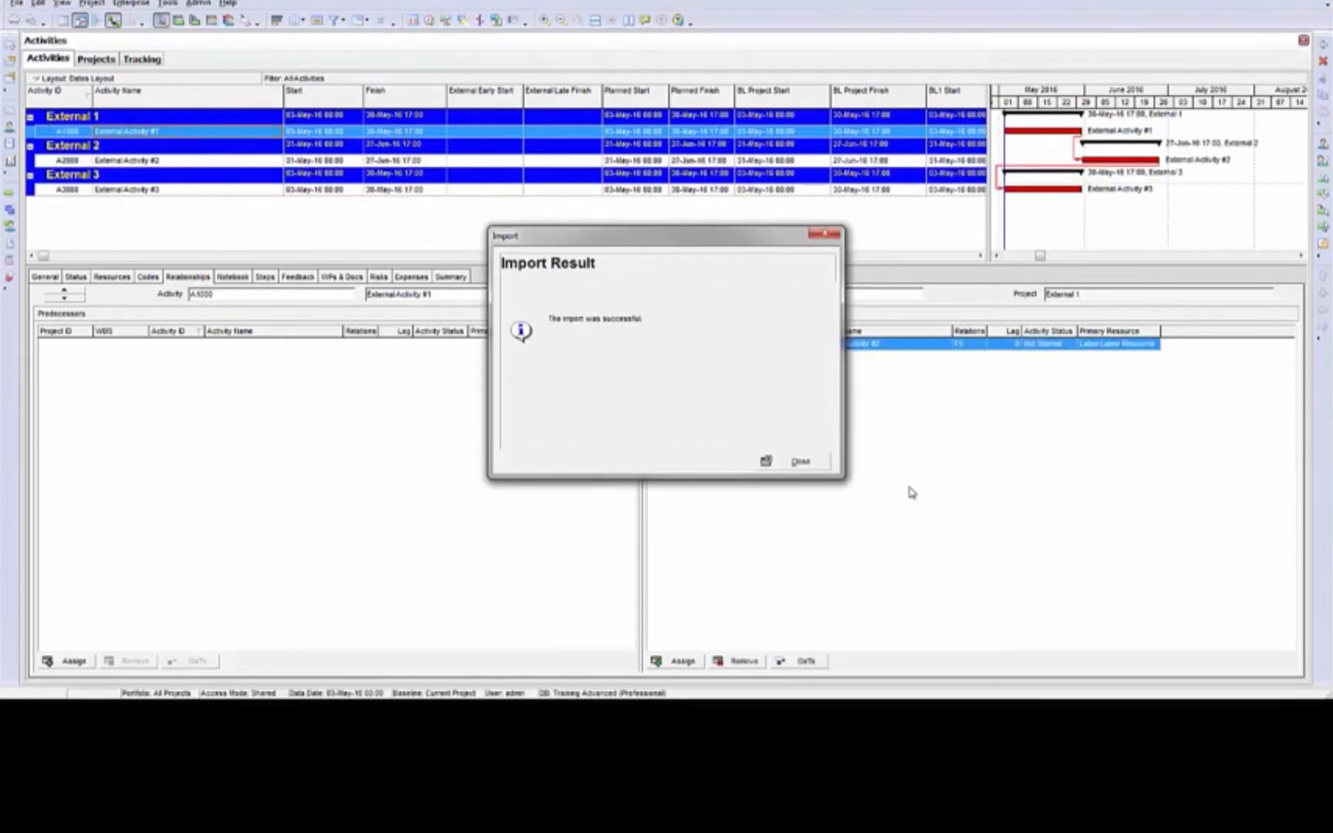
{"action": "left_click", "coordinate": [800, 462]}
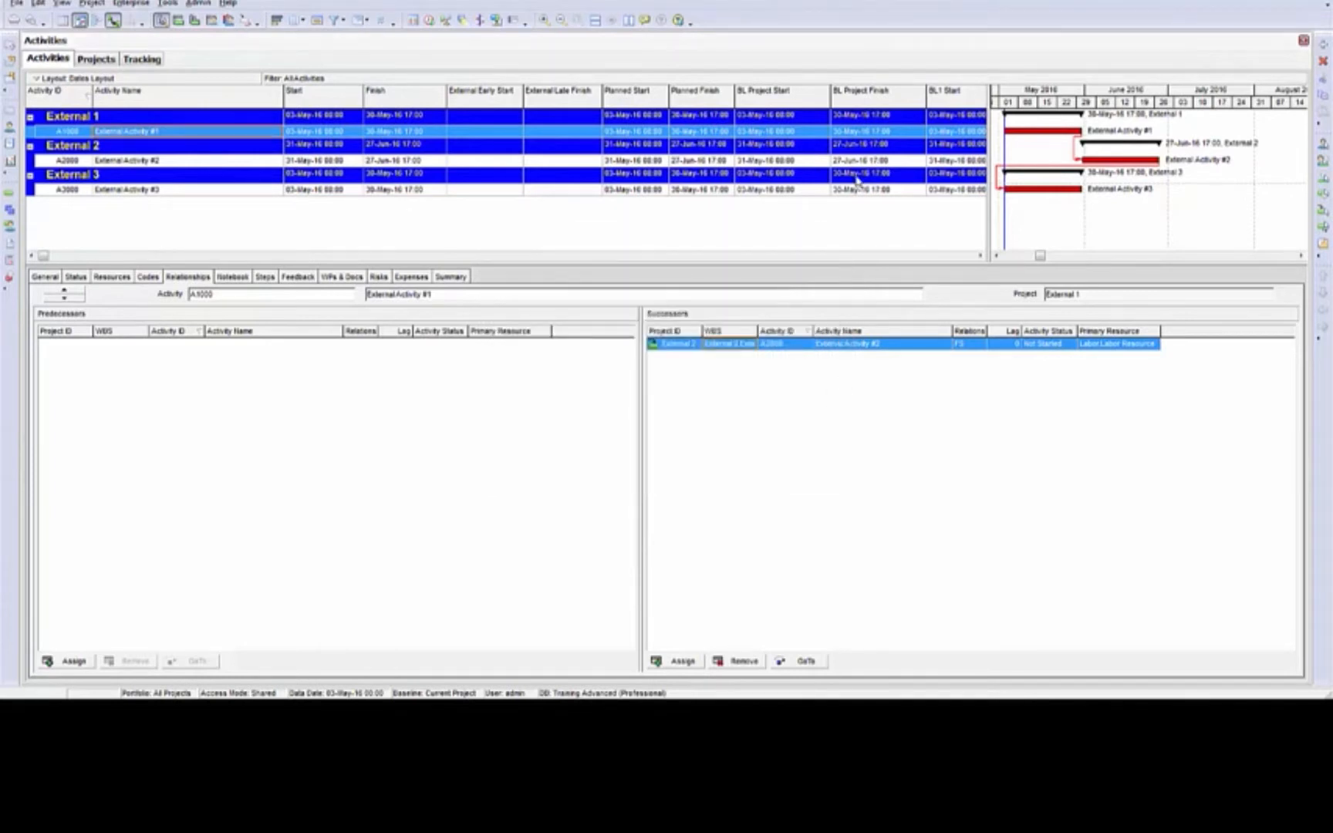
Check the relationships of External Activity #2, reschedule the three External projects and review the external dates of activities #1 and #3
{"action": "left_click", "coordinate": [249, 160]}
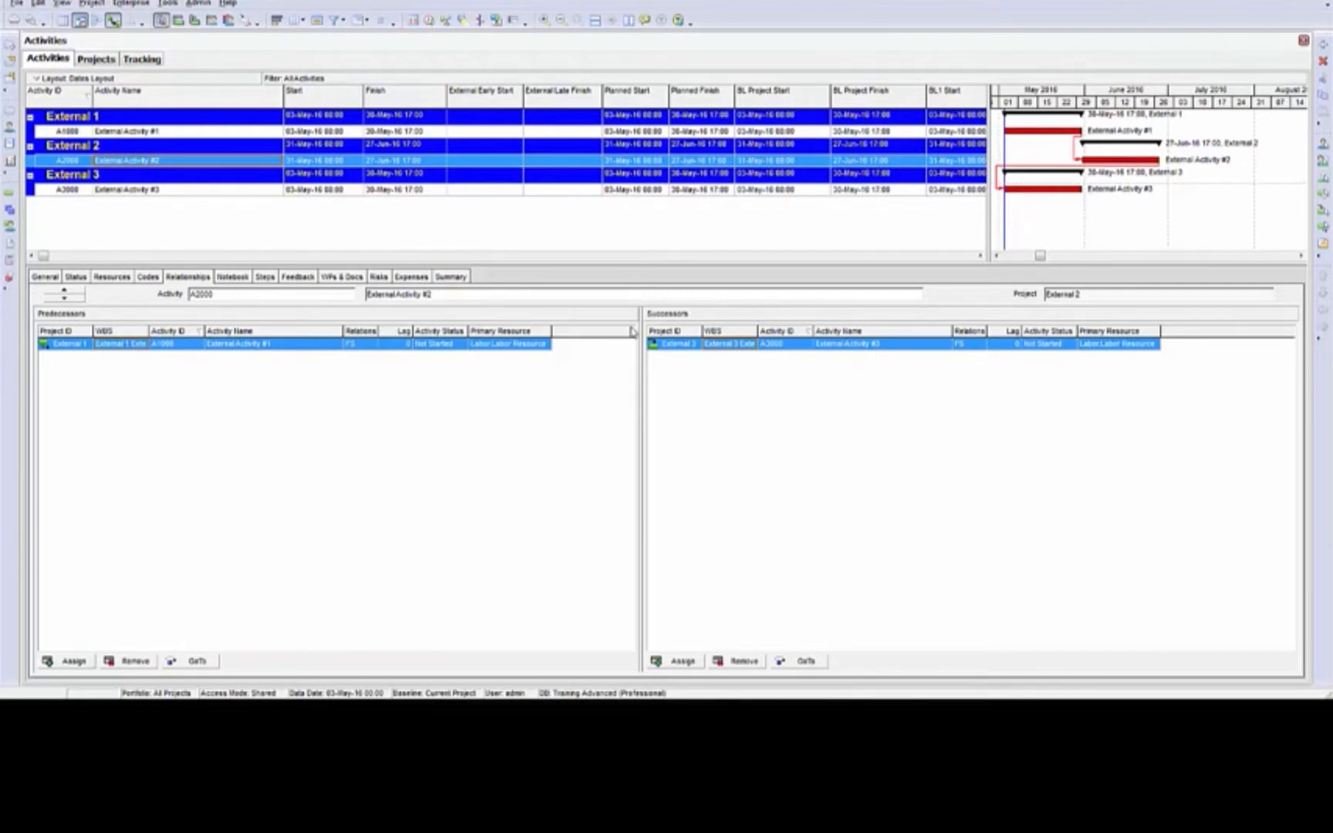
{"action": "left_click", "coordinate": [430, 20]}
{"action": "left_click", "coordinate": [798, 307]}
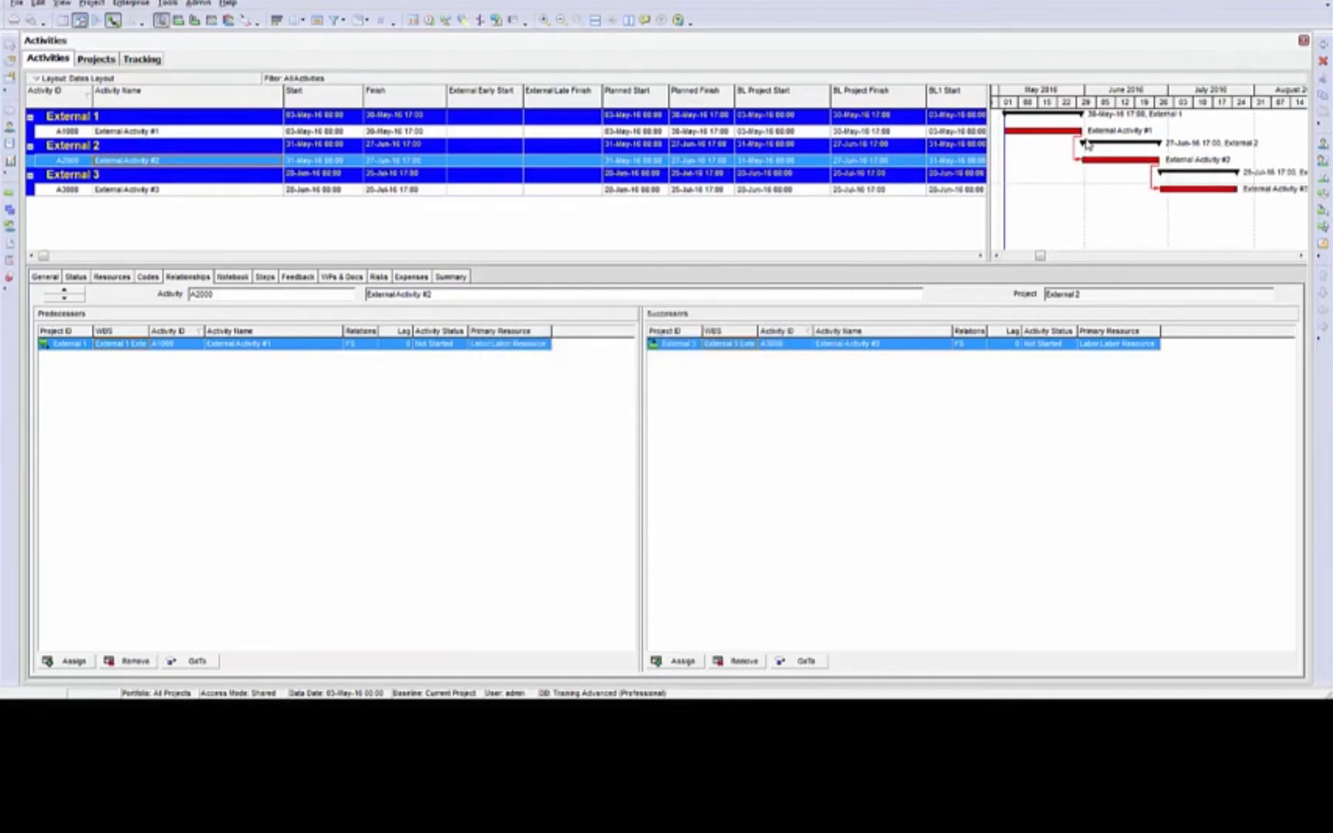
{"action": "left_click", "coordinate": [579, 191]}
{"action": "left_click", "coordinate": [574, 131]}
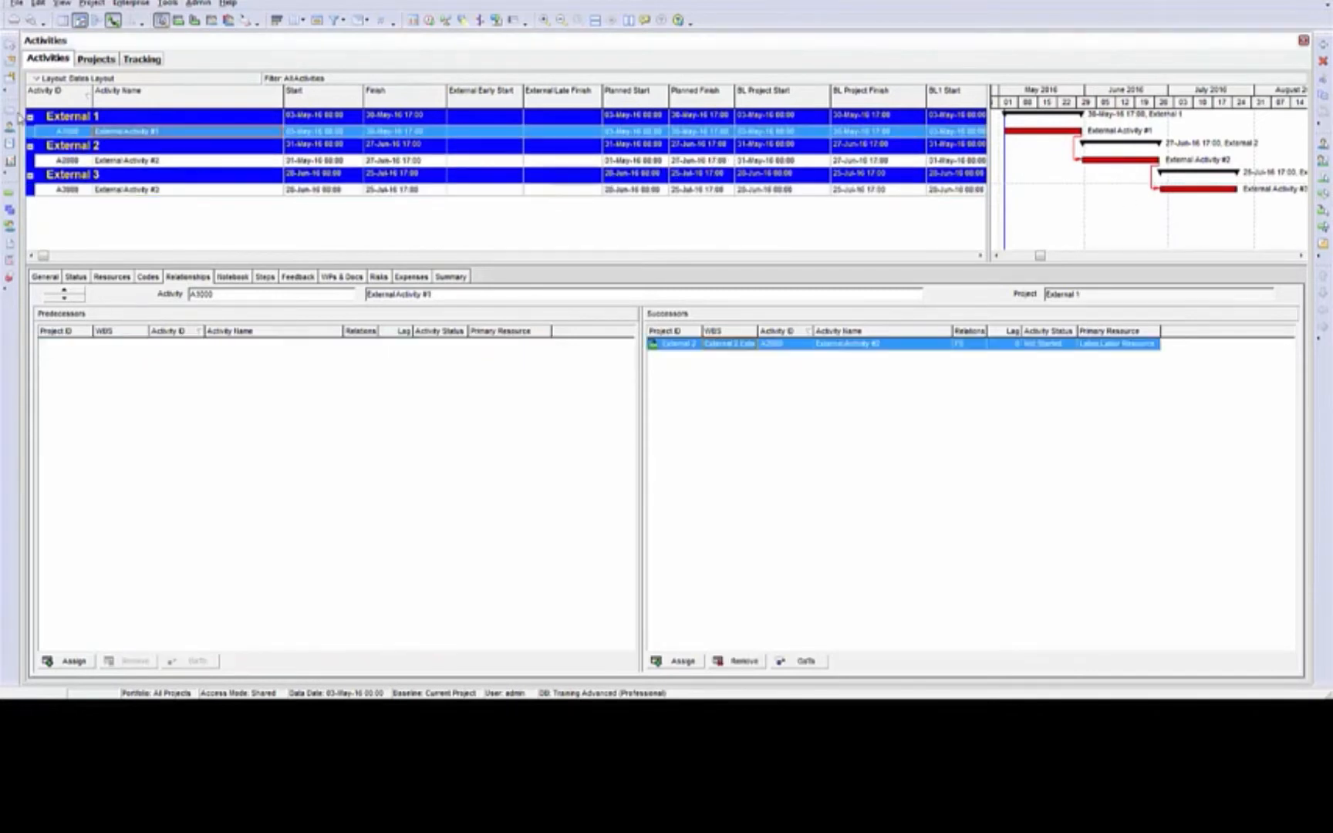
Return to the project list and delete the projects External 1, External 2 and External 3
{"action": "left_click", "coordinate": [9, 115]}
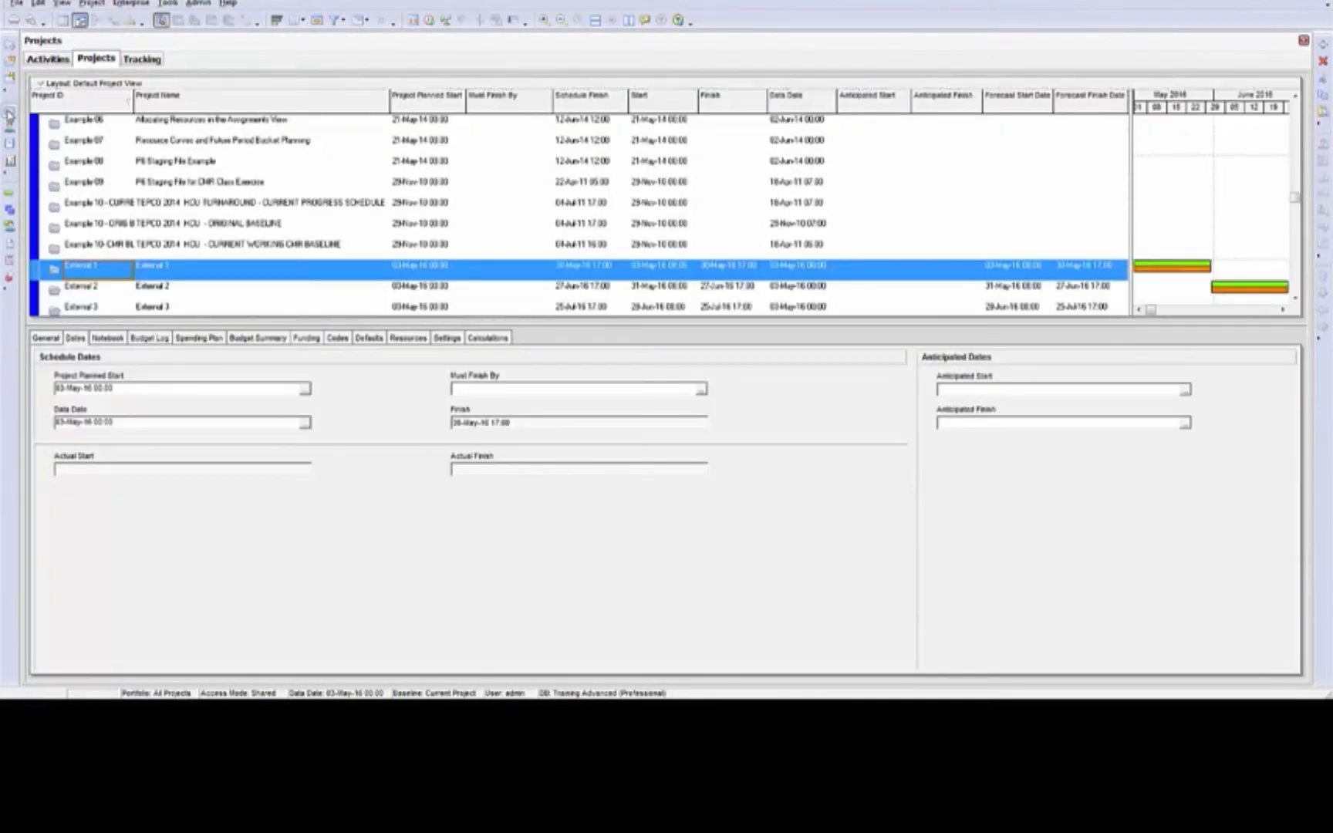
{"action": "left_click", "coordinate": [216, 291], "text": "shift"}
{"action": "left_click", "coordinate": [214, 294], "text": "shift"}
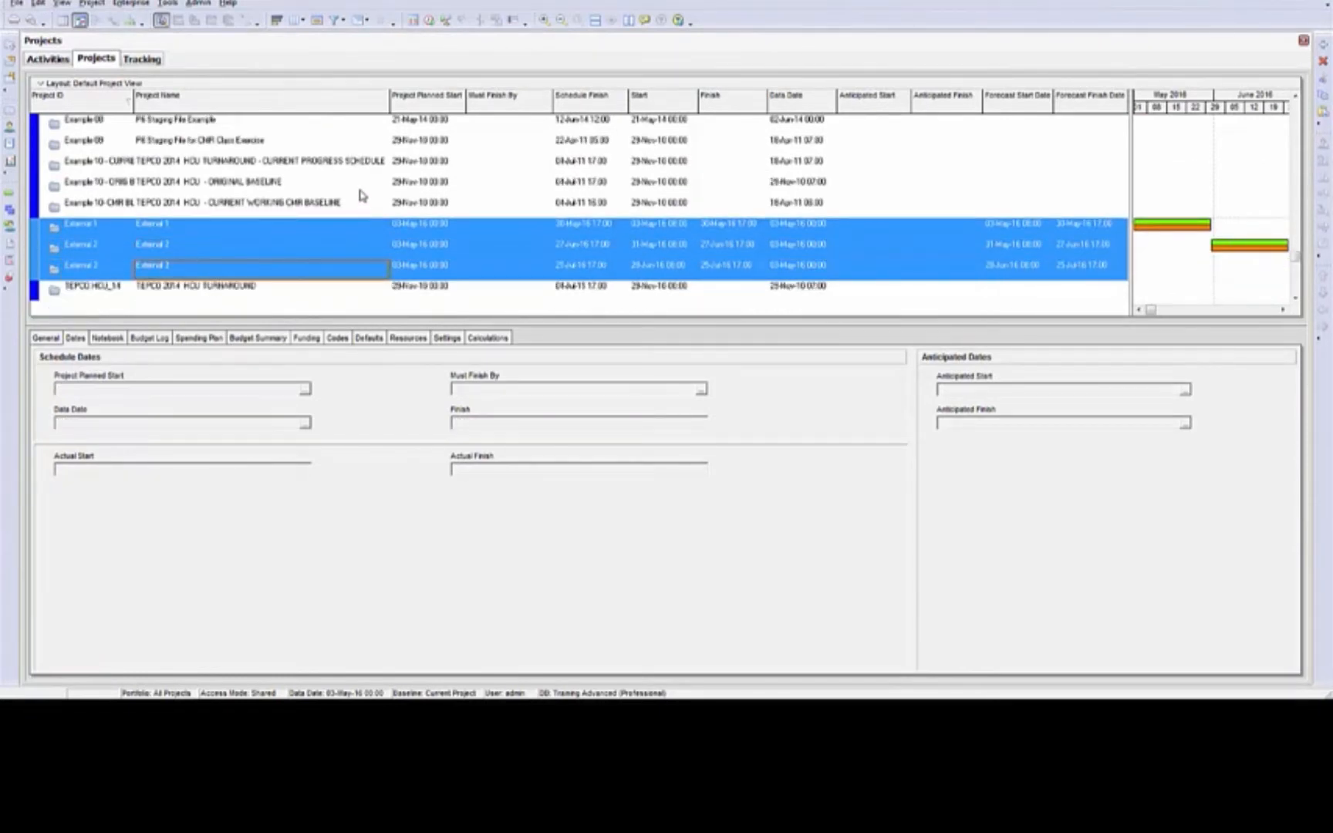
{"action": "key", "text": "Delete"}
{"action": "left_click", "coordinate": [641, 389]}
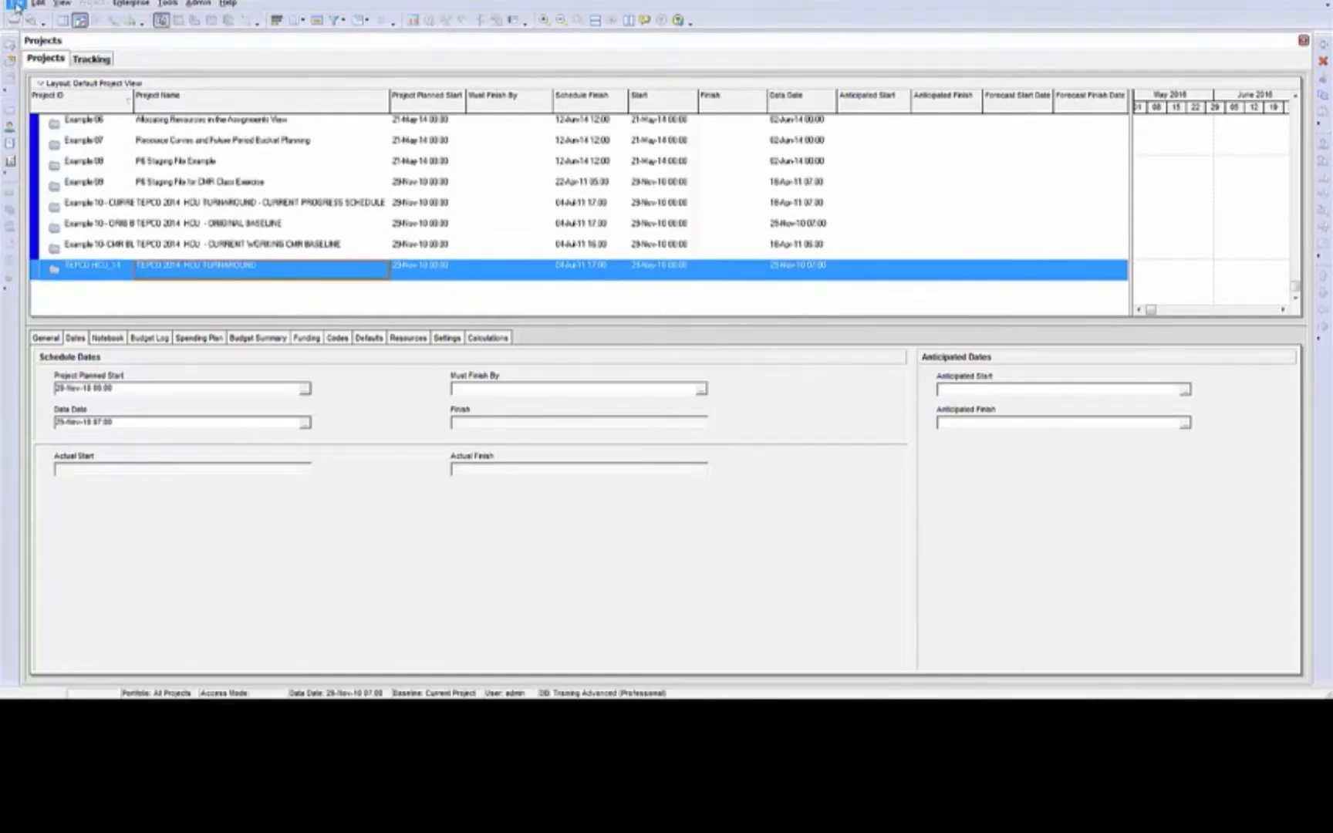
Import External 2 from the exported XER file as a new project, without its linked projects in the database
{"action": "left_click", "coordinate": [16, 4]}
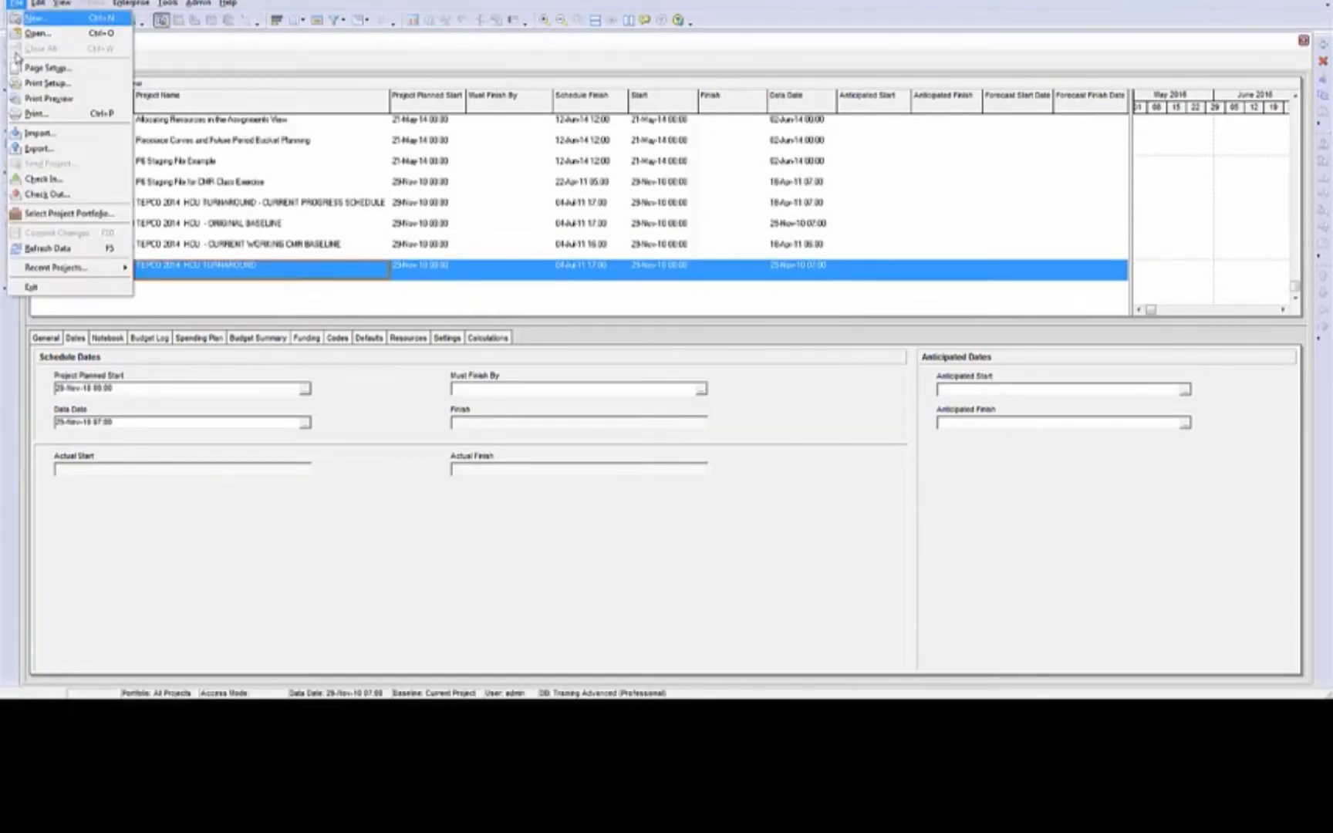
{"action": "left_click", "coordinate": [39, 133]}
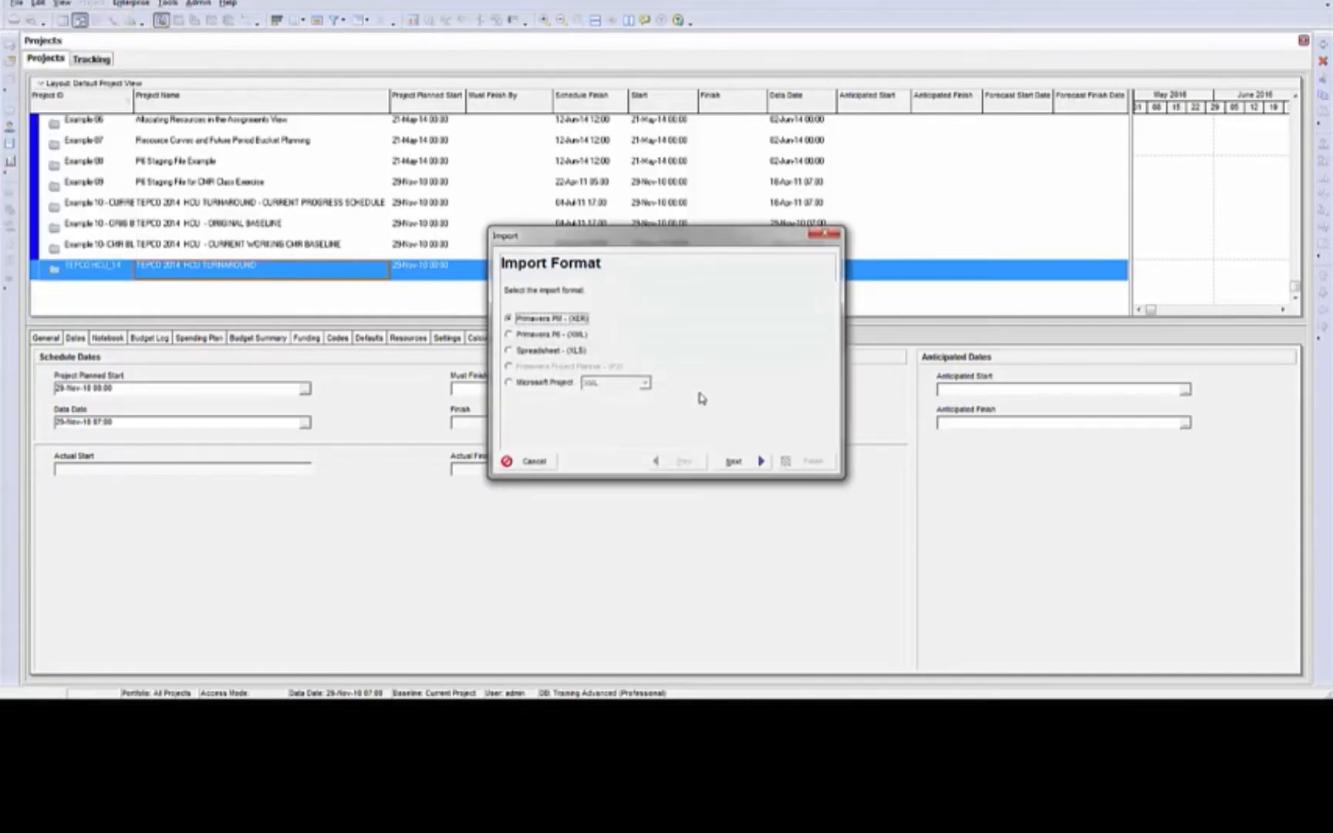
{"action": "left_click", "coordinate": [759, 461]}
{"action": "left_click", "coordinate": [759, 462]}
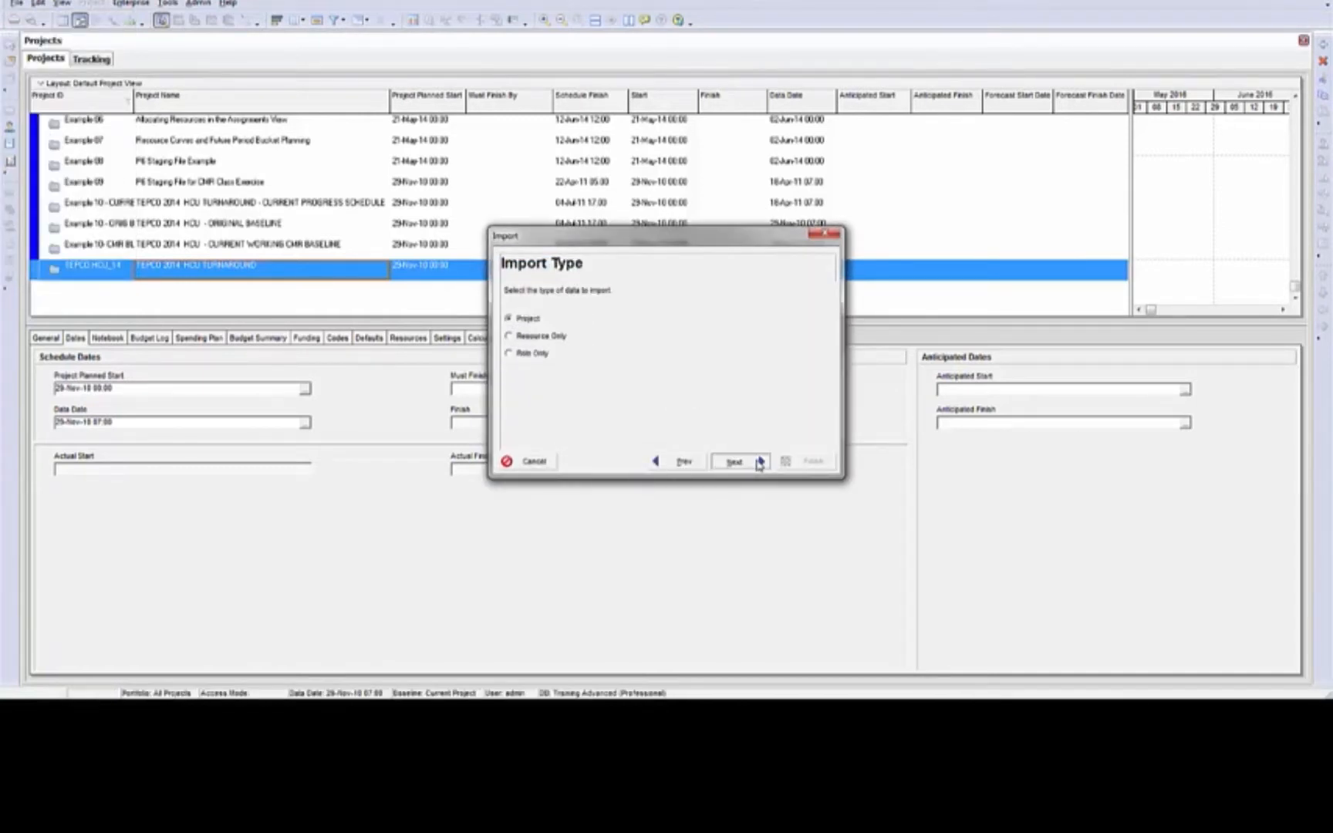
{"action": "left_click", "coordinate": [759, 462]}
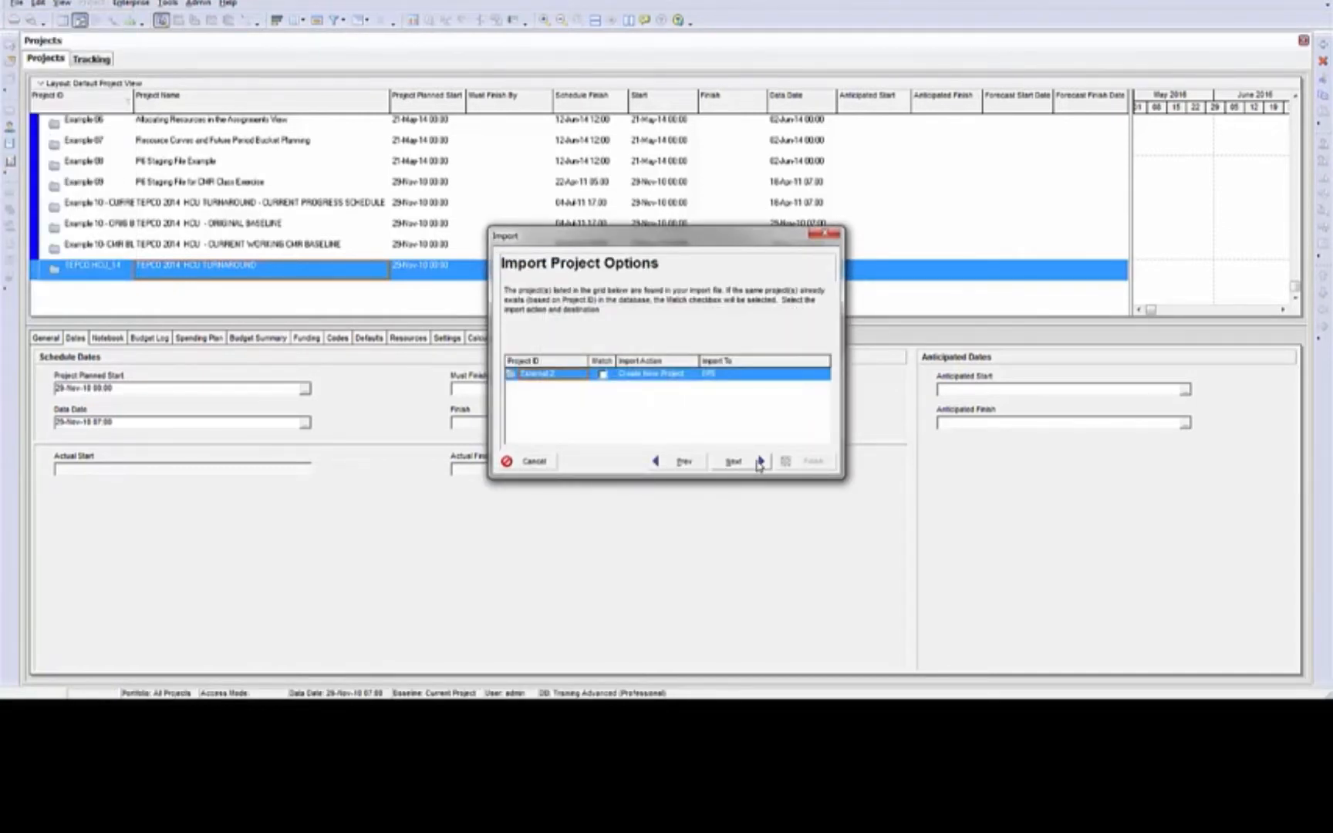
{"action": "left_click", "coordinate": [759, 462]}
{"action": "left_click", "coordinate": [752, 462]}
{"action": "left_click", "coordinate": [806, 461]}
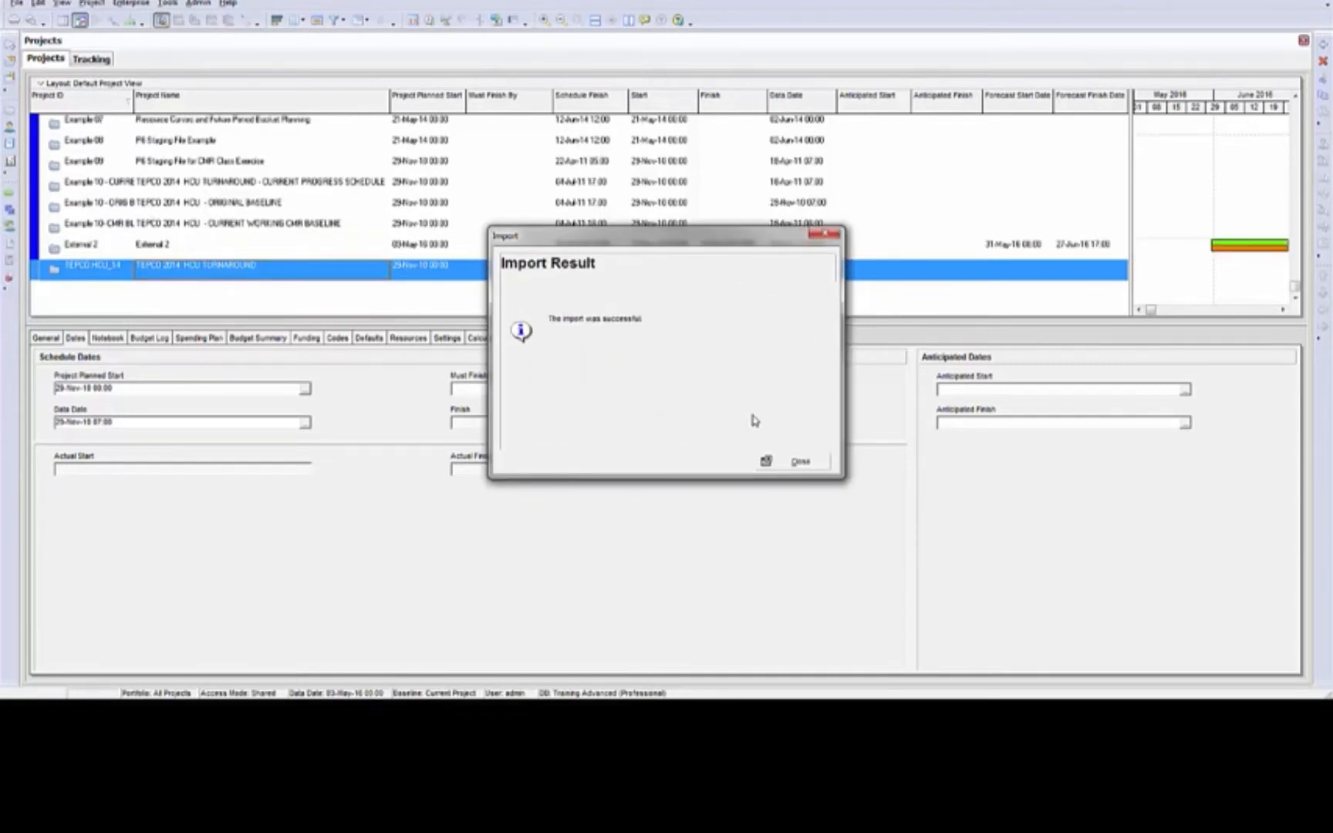
Finish the import, open the project External 2 and check the external early start and late finish of External Activity #2
{"action": "left_click", "coordinate": [817, 466]}
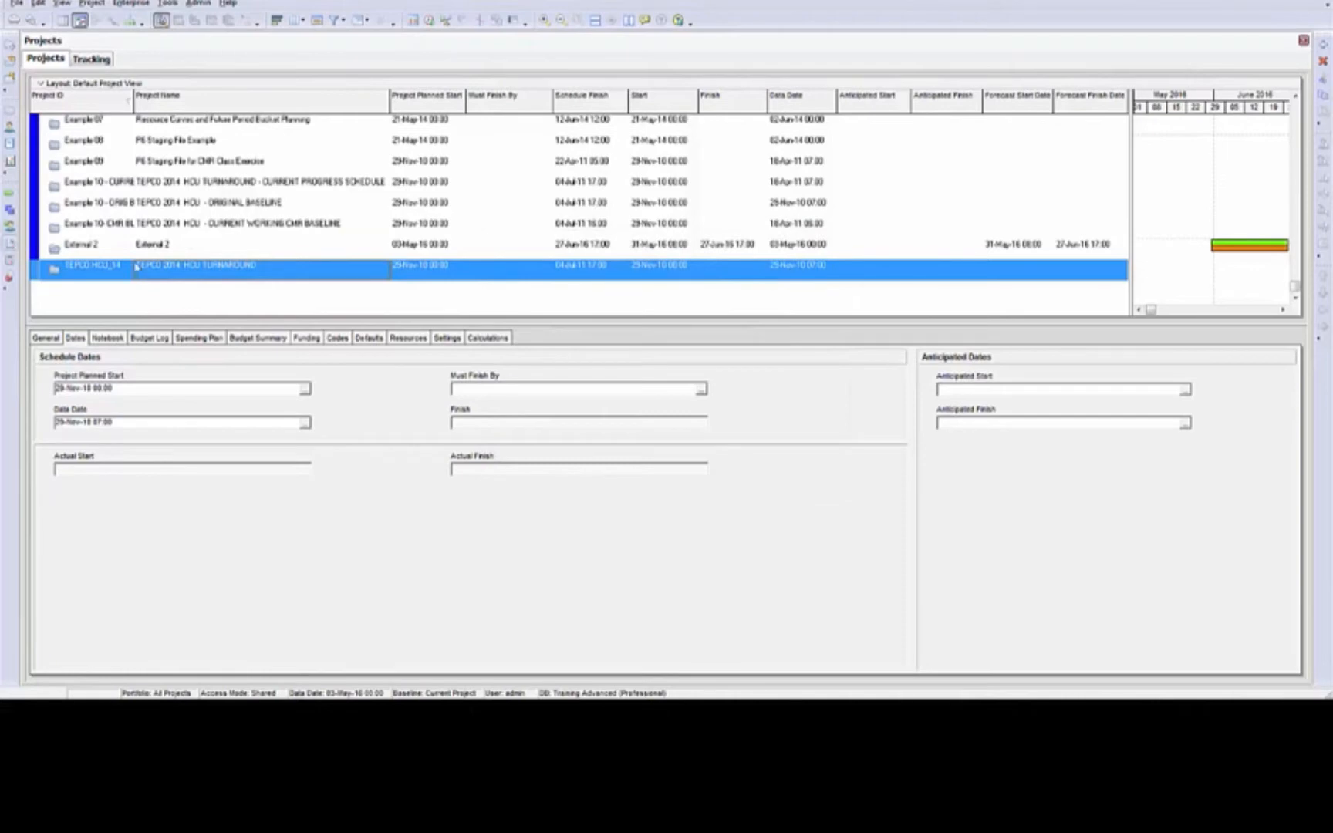
{"action": "left_click", "coordinate": [167, 250]}
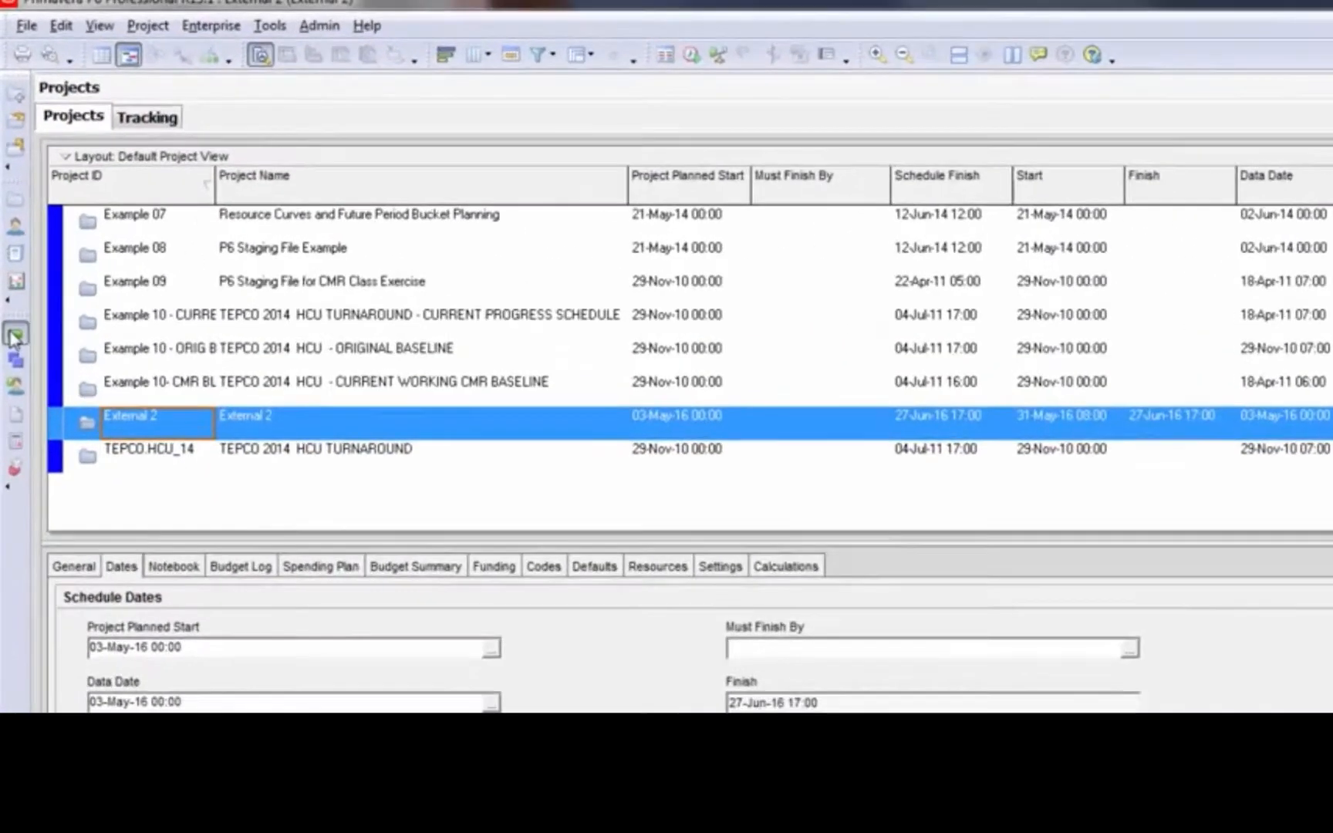
{"action": "left_click", "coordinate": [14, 336]}
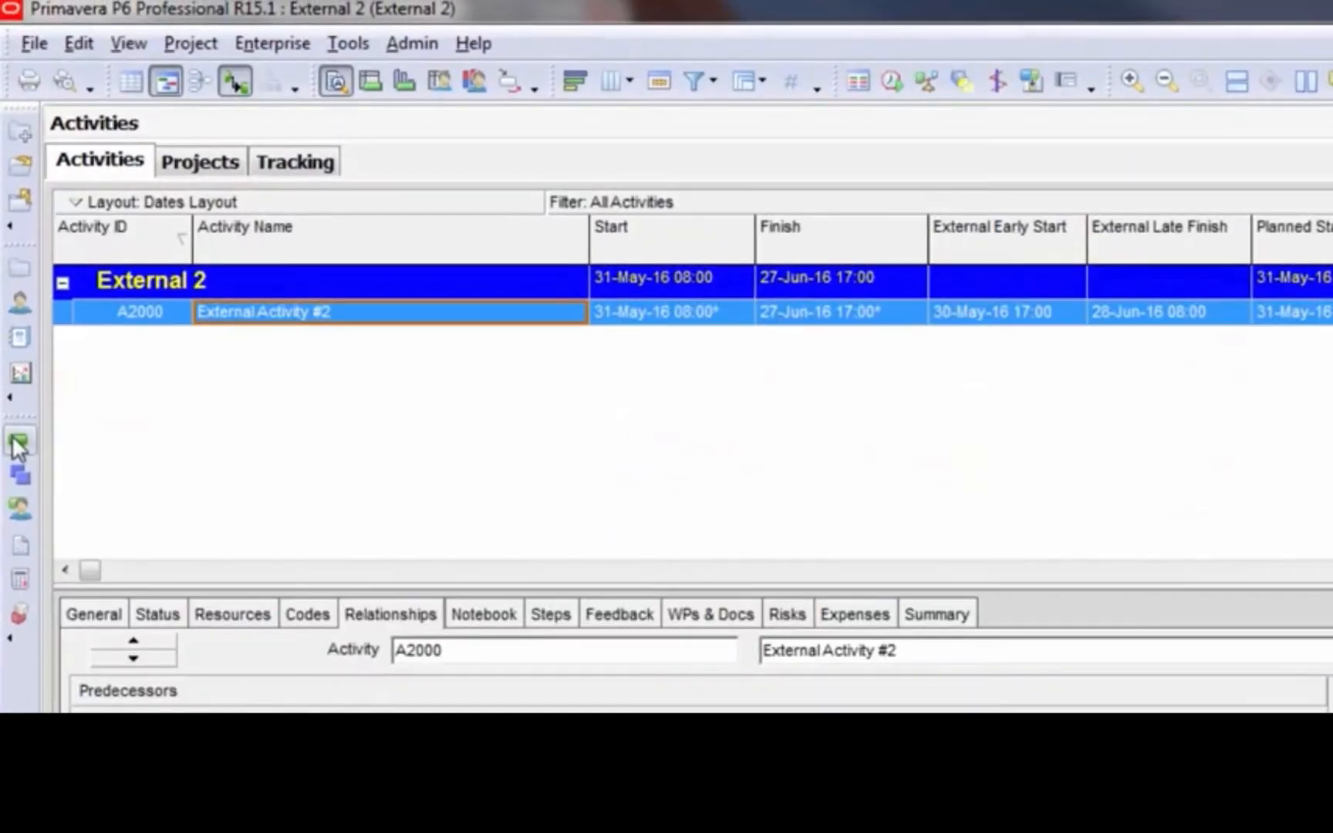
{"action": "left_click", "coordinate": [1059, 312]}
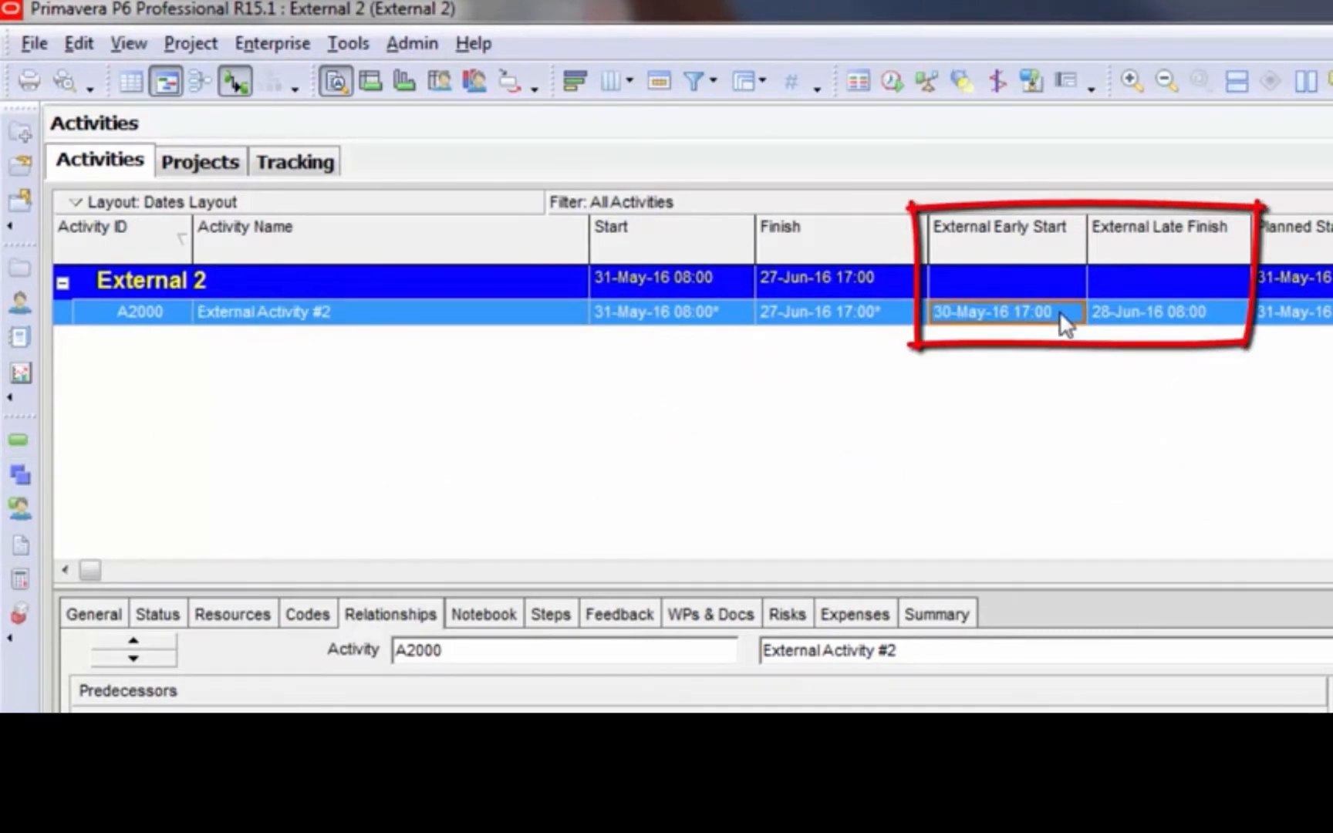
{"action": "left_click", "coordinate": [1210, 312]}
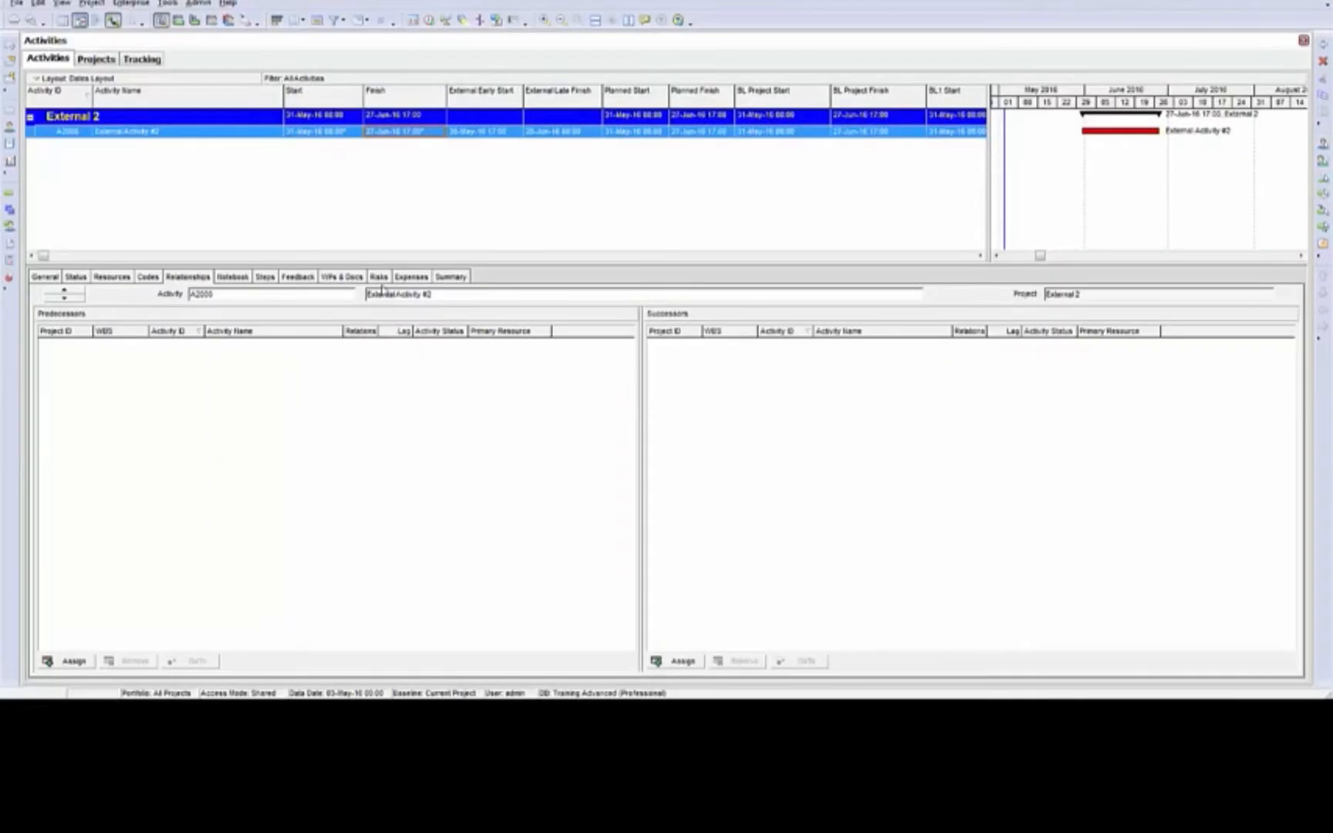
{"action": "left_click", "coordinate": [259, 132]}
Reschedule External 2 twice with the external dates of External Activity #2 still in place
{"action": "left_click", "coordinate": [185, 136]}
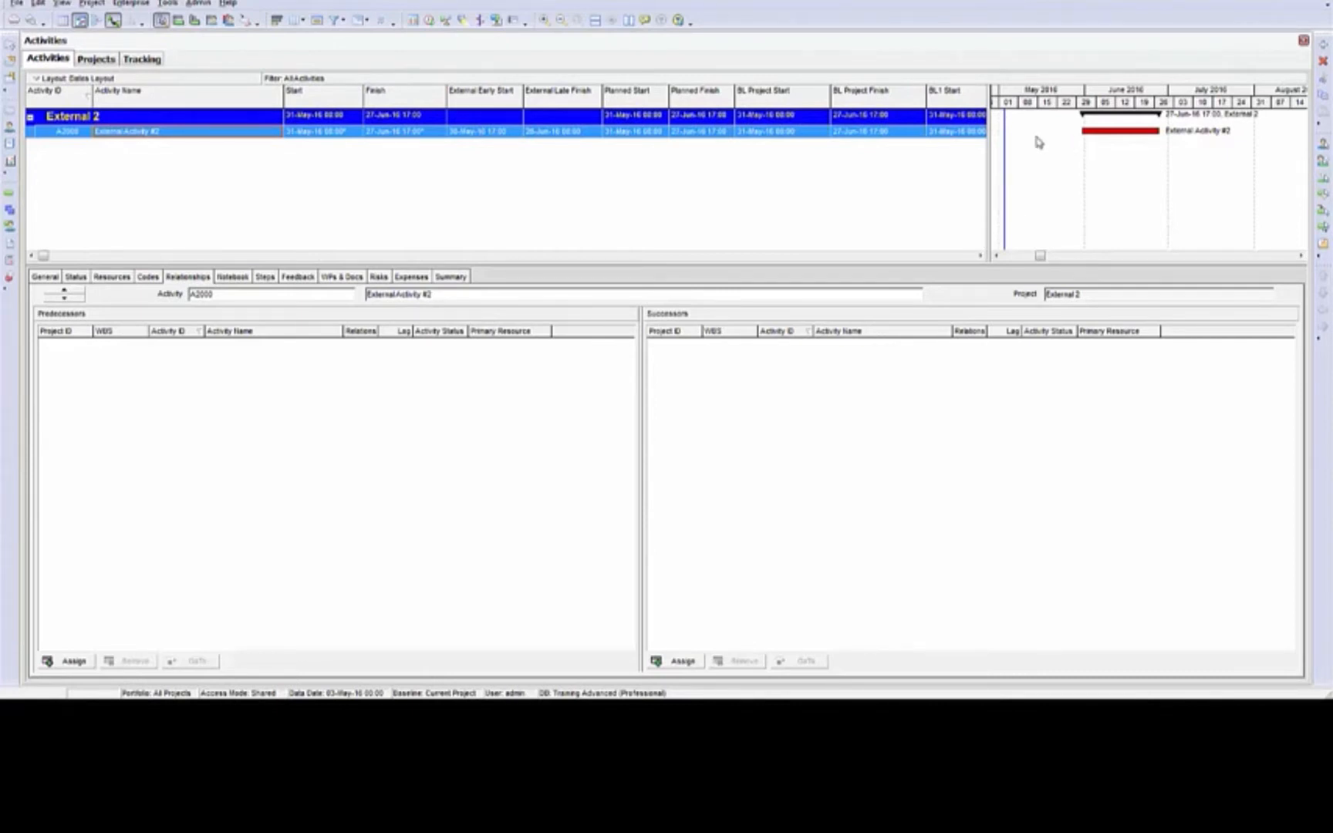
{"action": "left_click", "coordinate": [429, 20]}
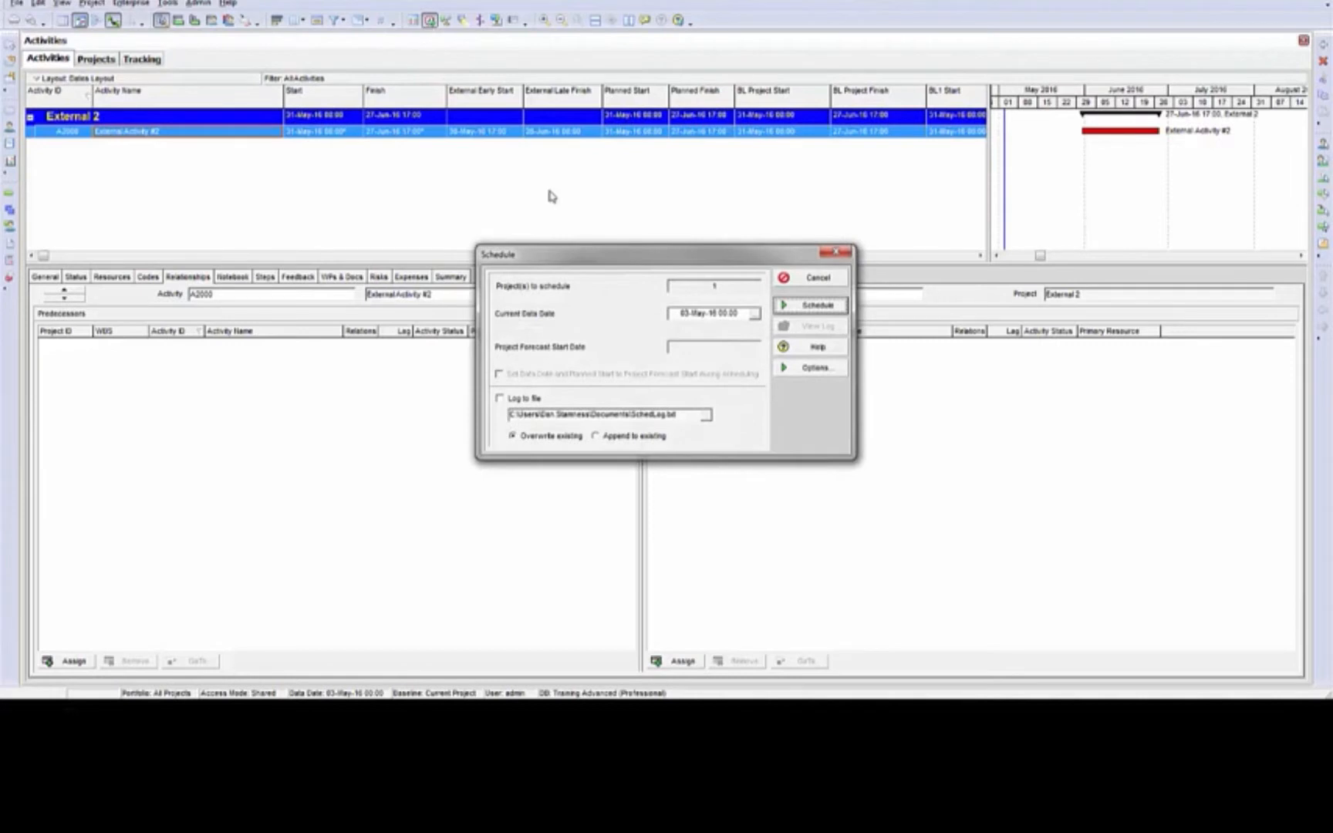
{"action": "left_click", "coordinate": [821, 309]}
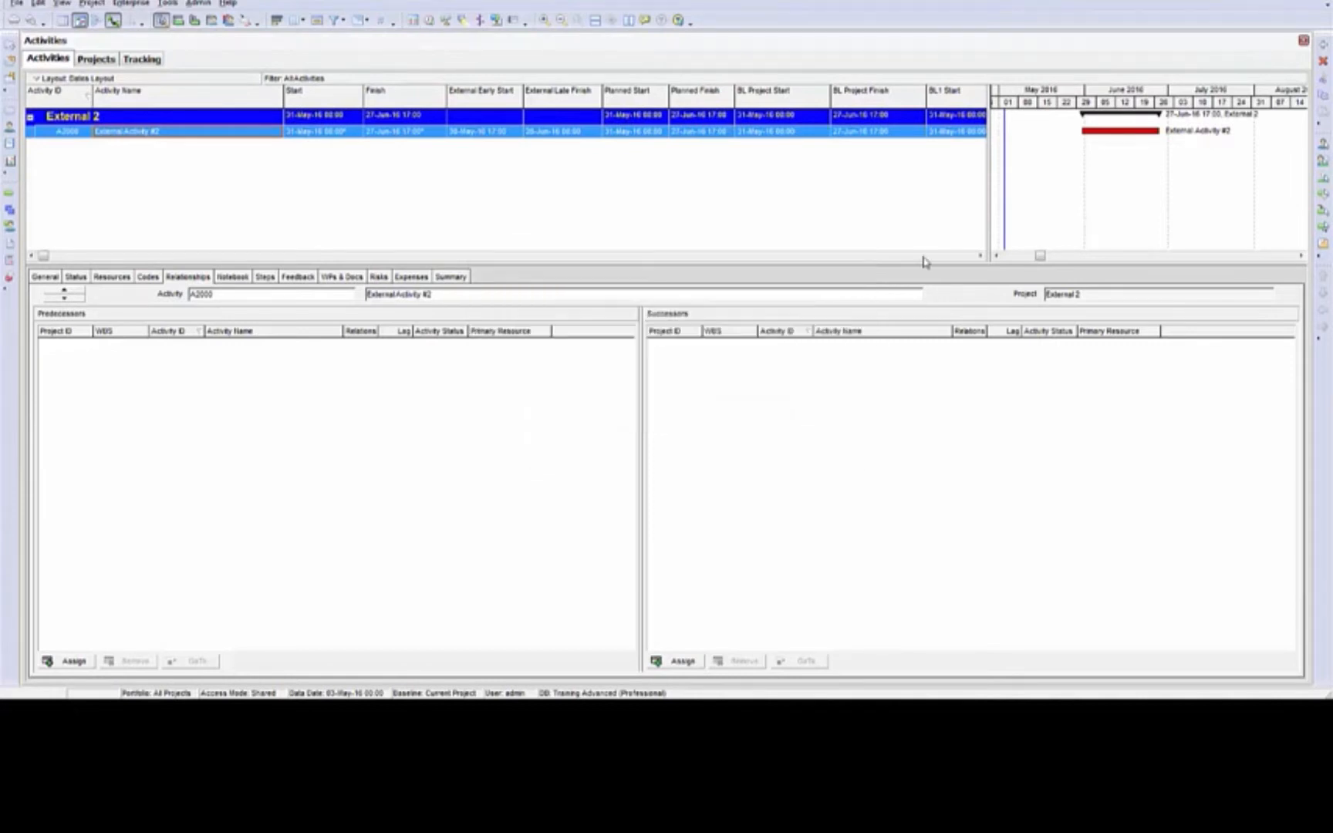
{"action": "left_click", "coordinate": [638, 136]}
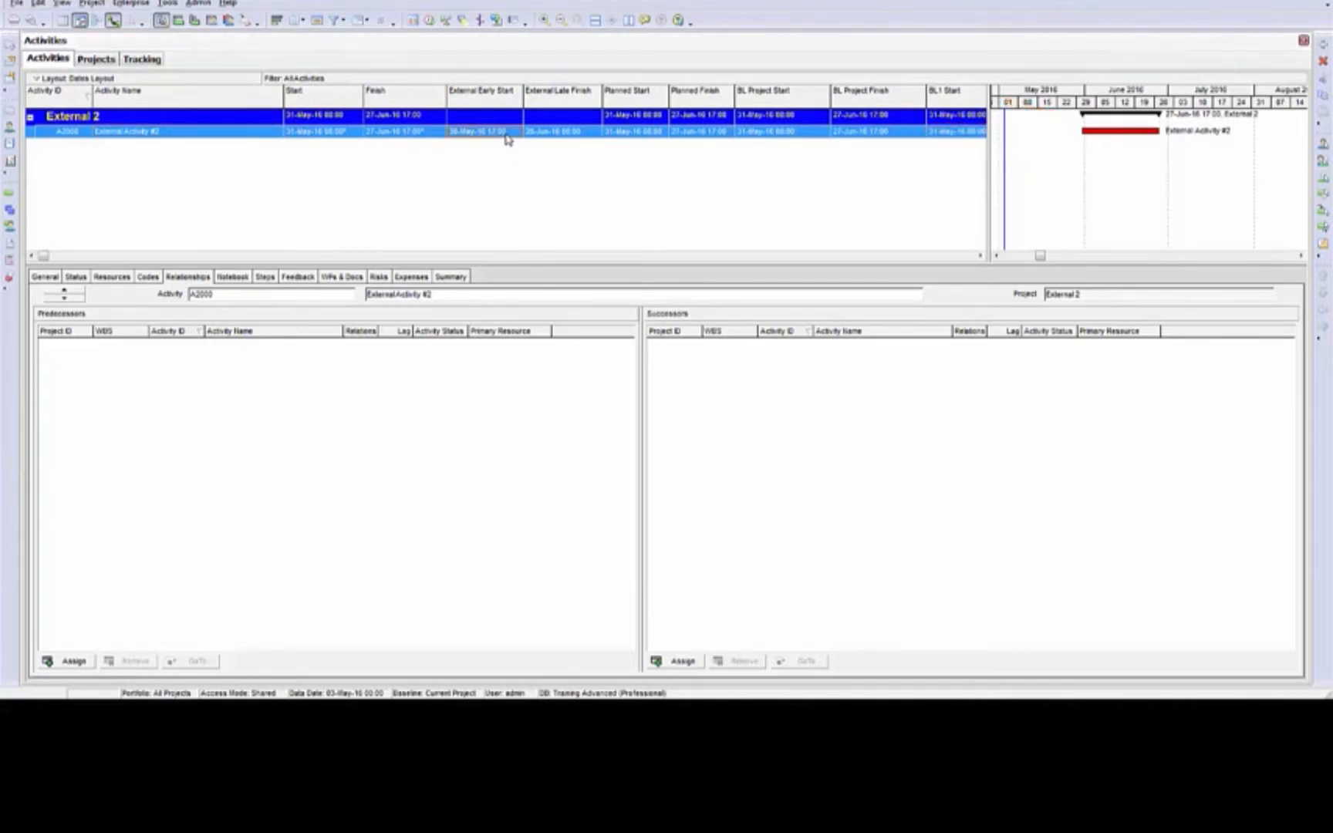
{"action": "left_click", "coordinate": [429, 22]}
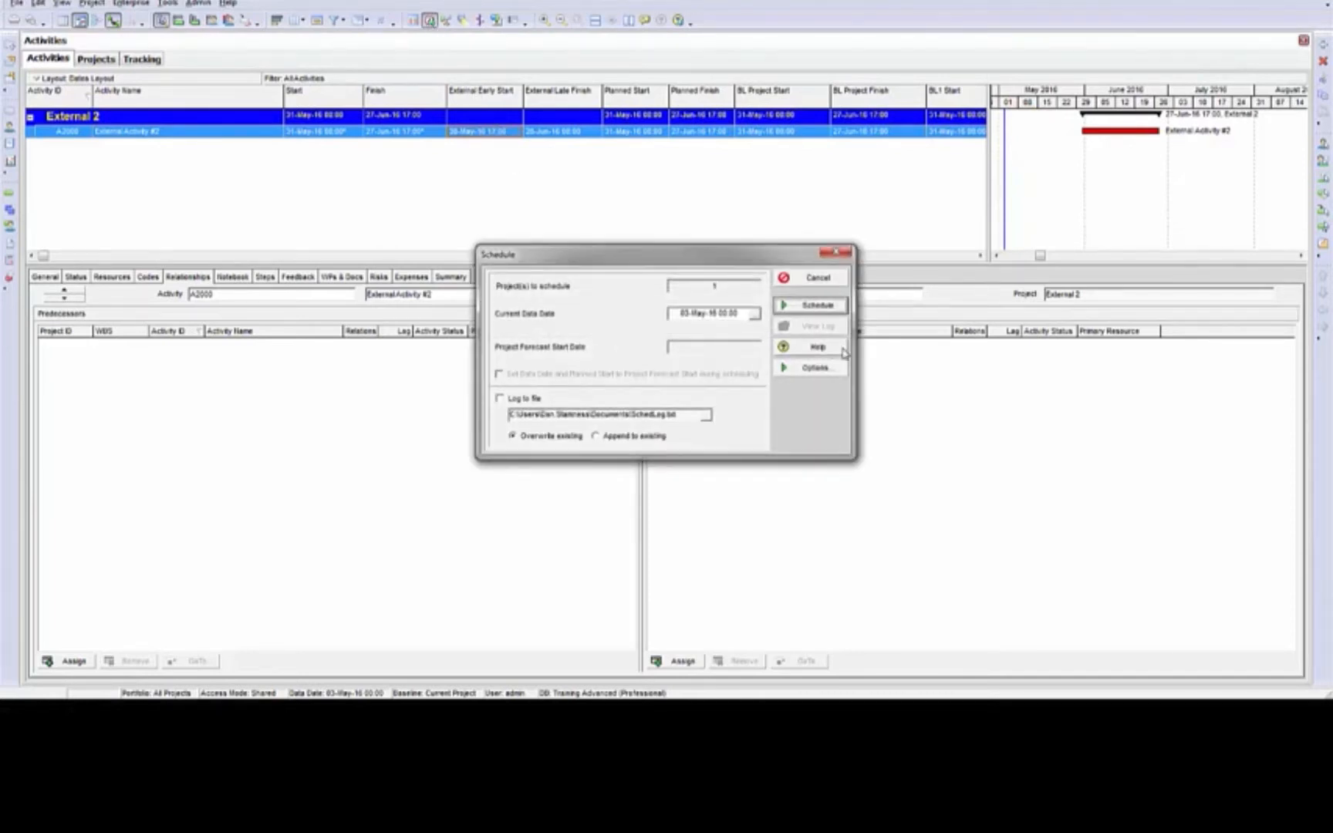
{"action": "left_click", "coordinate": [820, 307]}
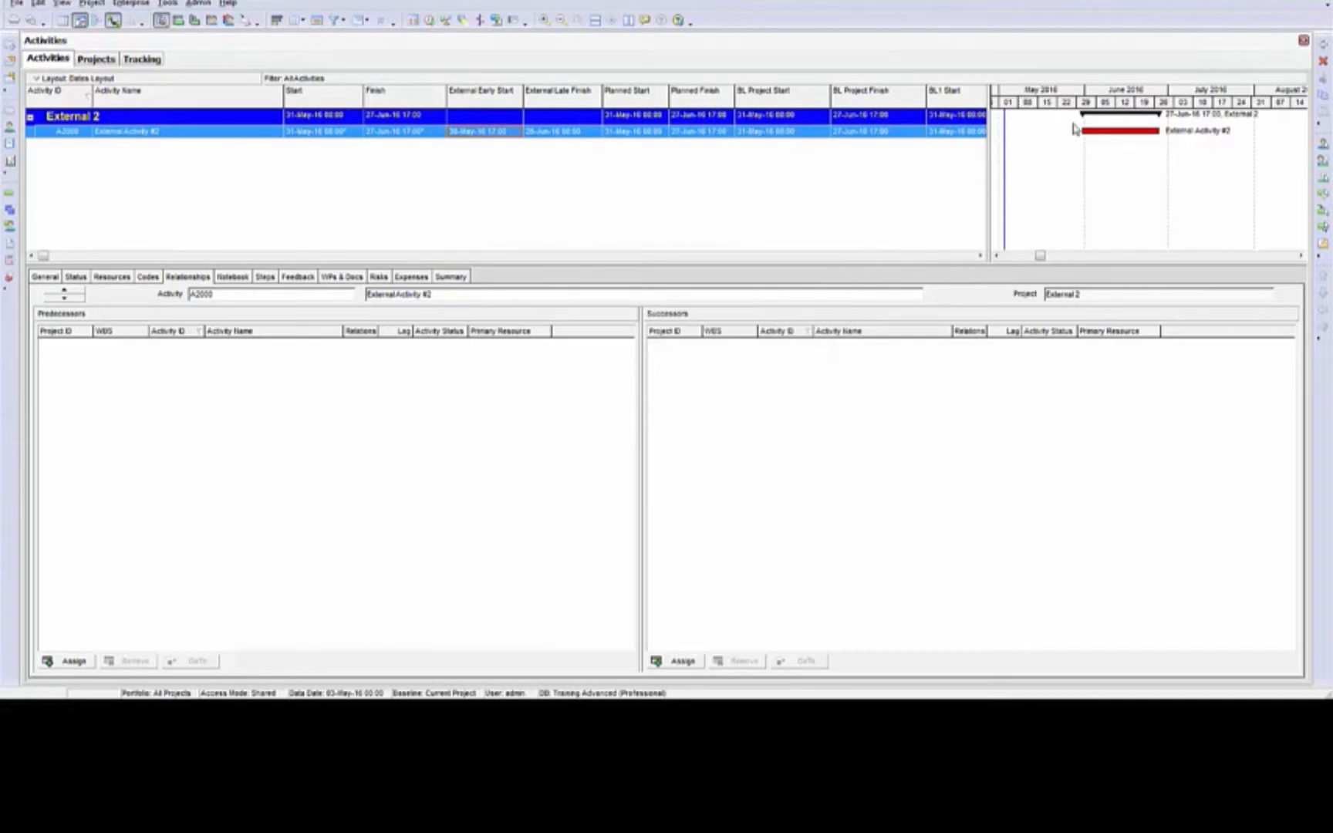
Examine the constraints, start and finish dates, relationships and external dates of External Activity #2
{"action": "left_click", "coordinate": [570, 117]}
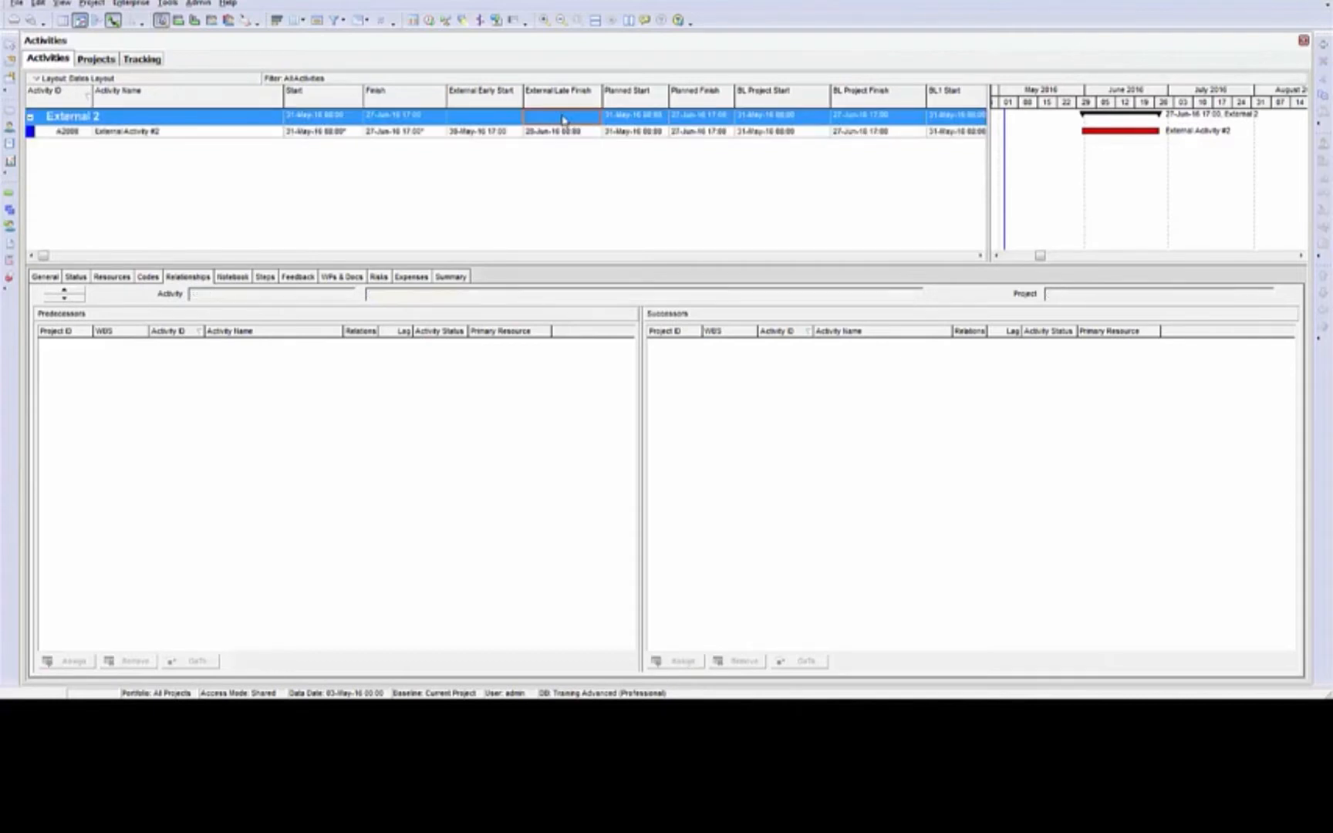
{"action": "left_click", "coordinate": [486, 123]}
{"action": "left_click", "coordinate": [76, 277]}
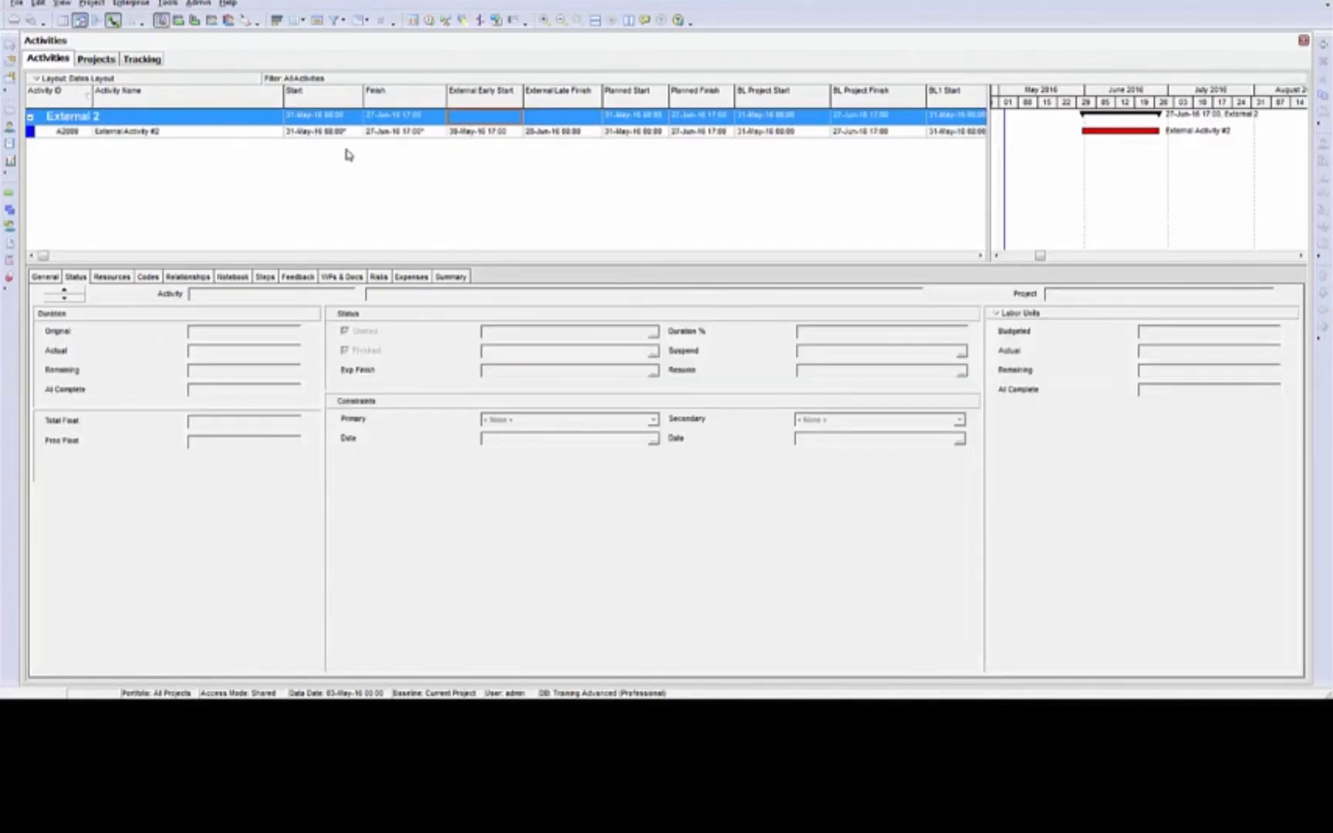
{"action": "left_click", "coordinate": [322, 132]}
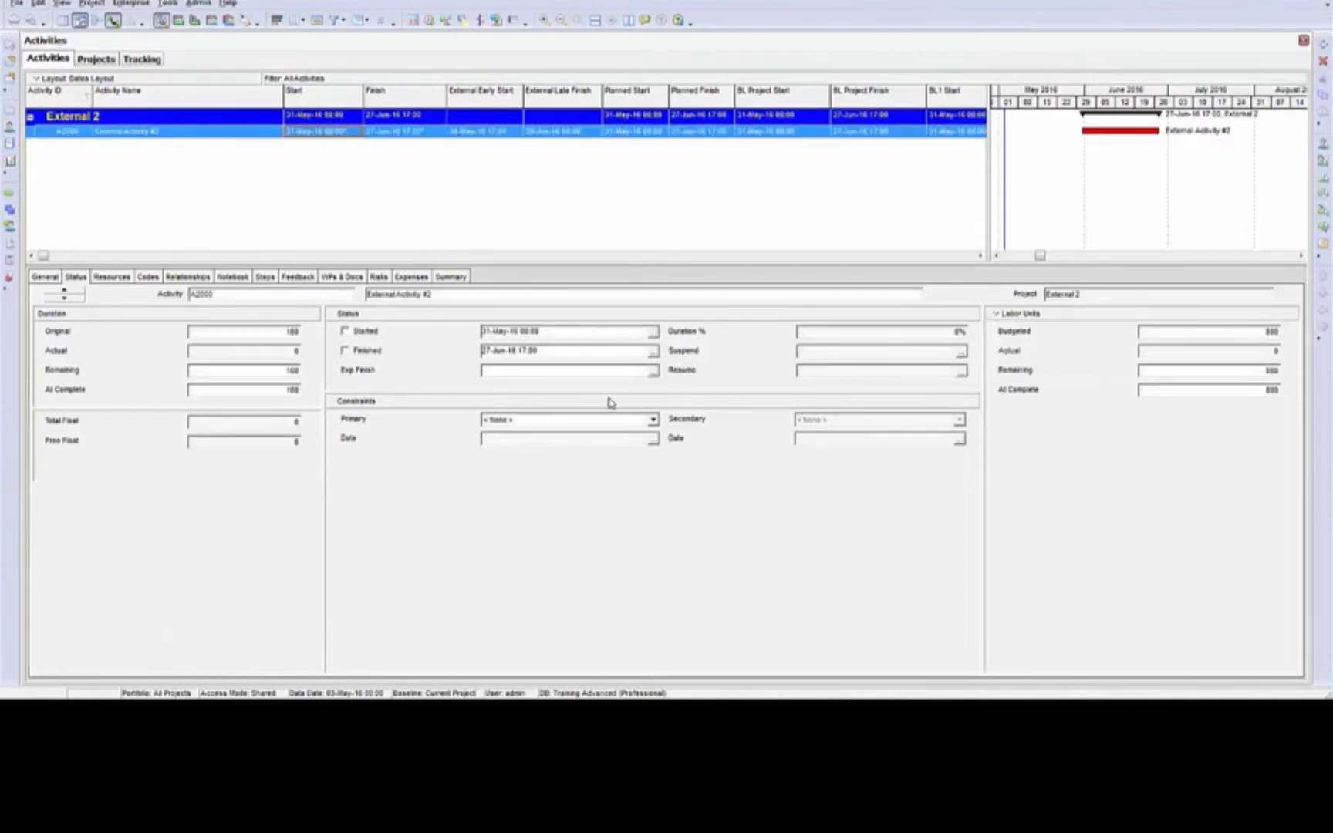
{"action": "left_click", "coordinate": [418, 135]}
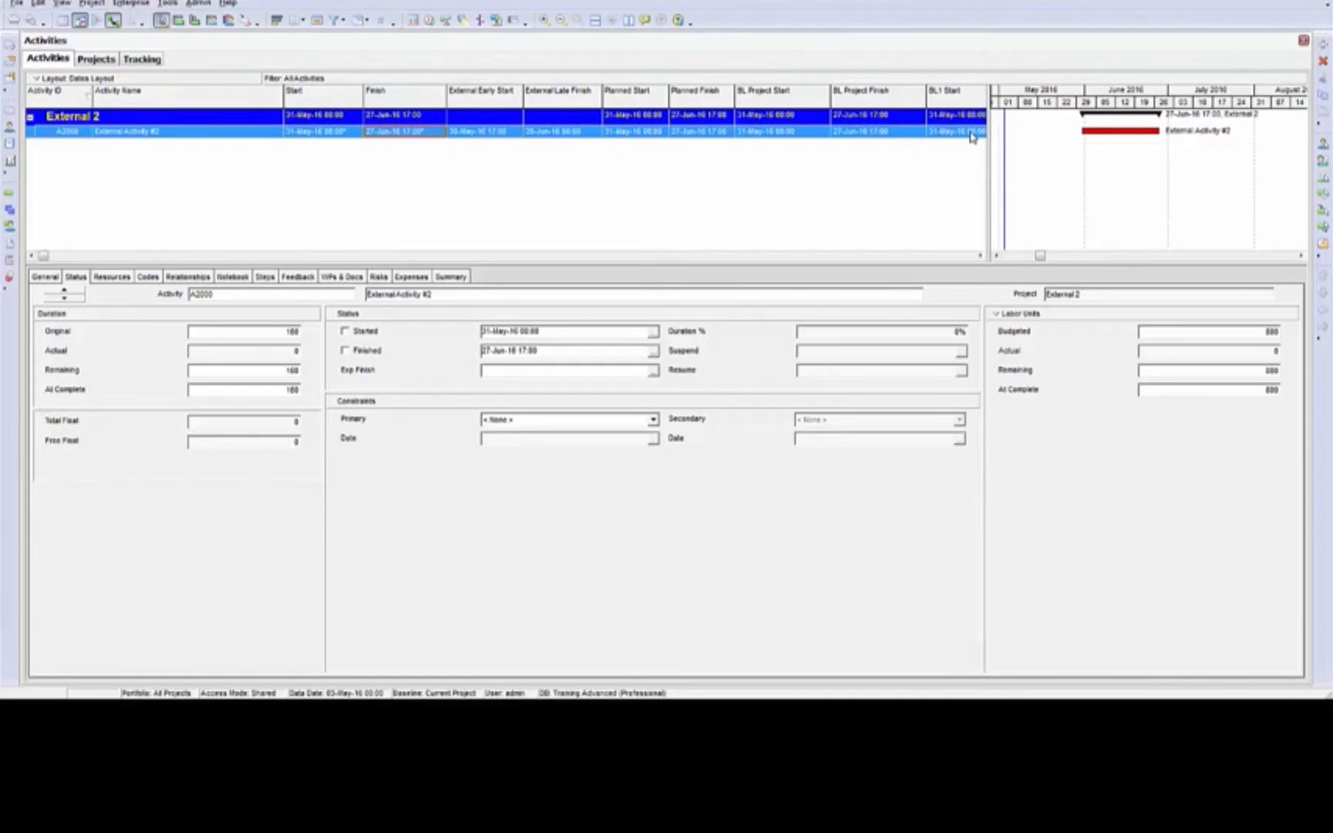
{"action": "left_click", "coordinate": [197, 277]}
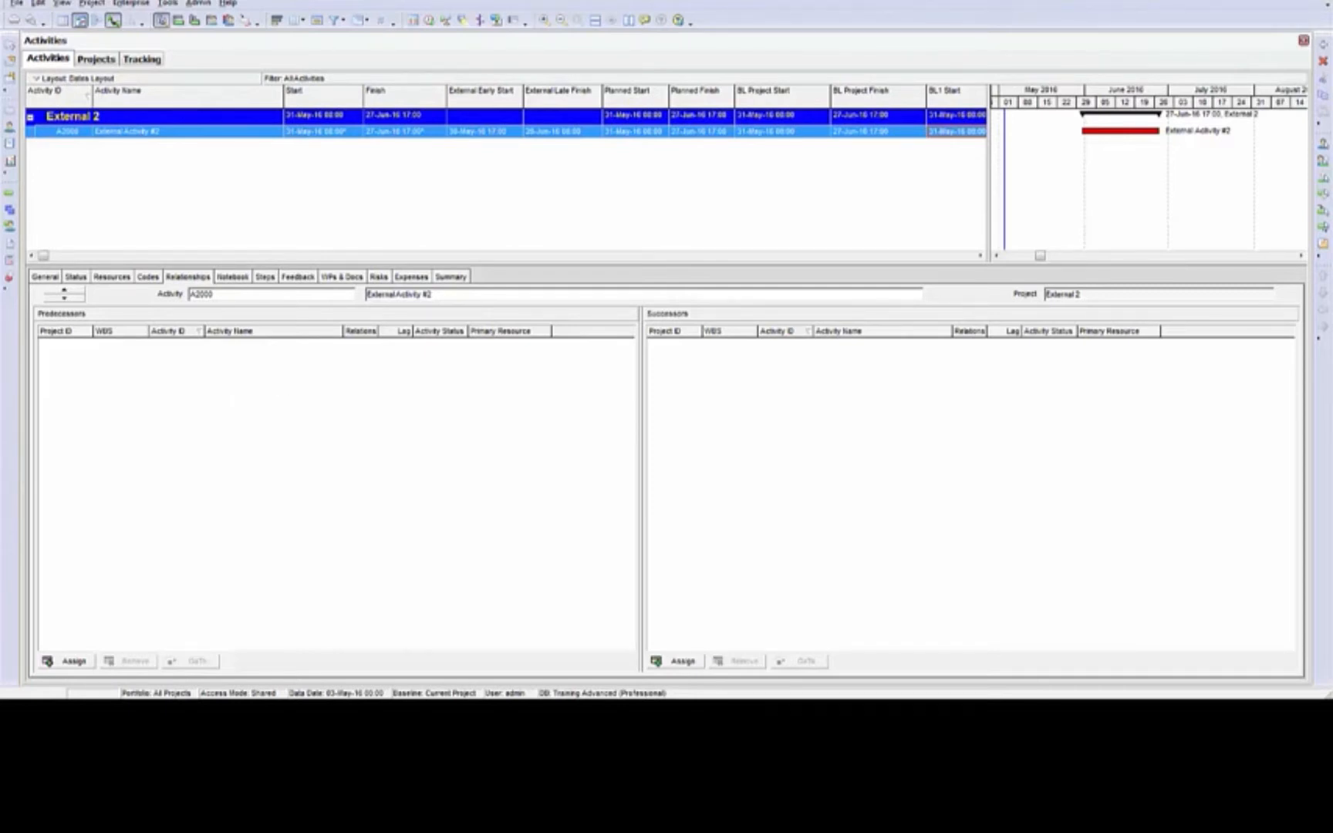
{"action": "left_click", "coordinate": [512, 136]}
{"action": "left_click", "coordinate": [538, 136]}
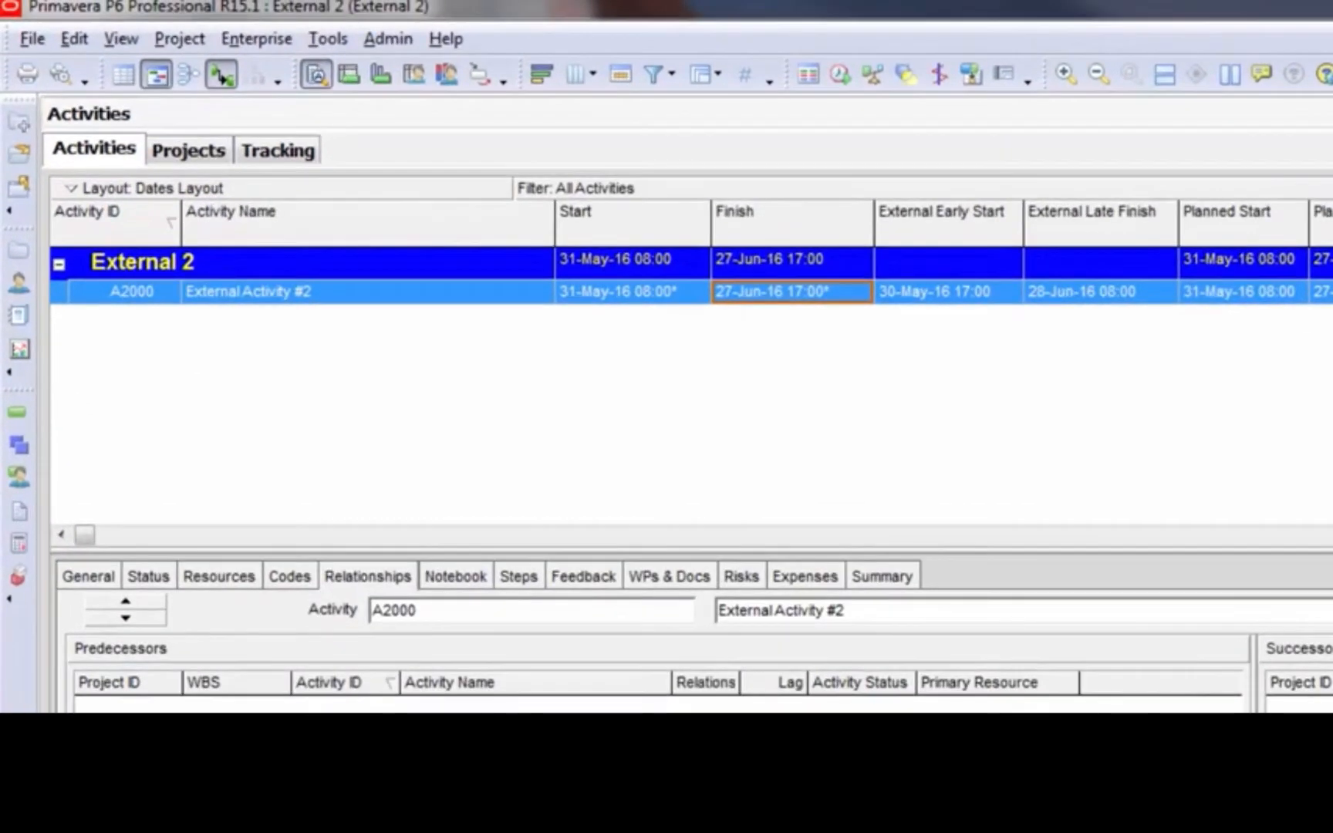
Clear the External Early Start and External Late Finish dates of External Activity #2
{"action": "left_click", "coordinate": [997, 300]}
{"action": "left_click", "coordinate": [999, 300]}
{"action": "left_click_drag", "start_coordinate": [992, 292], "coordinate": [465, 264]}
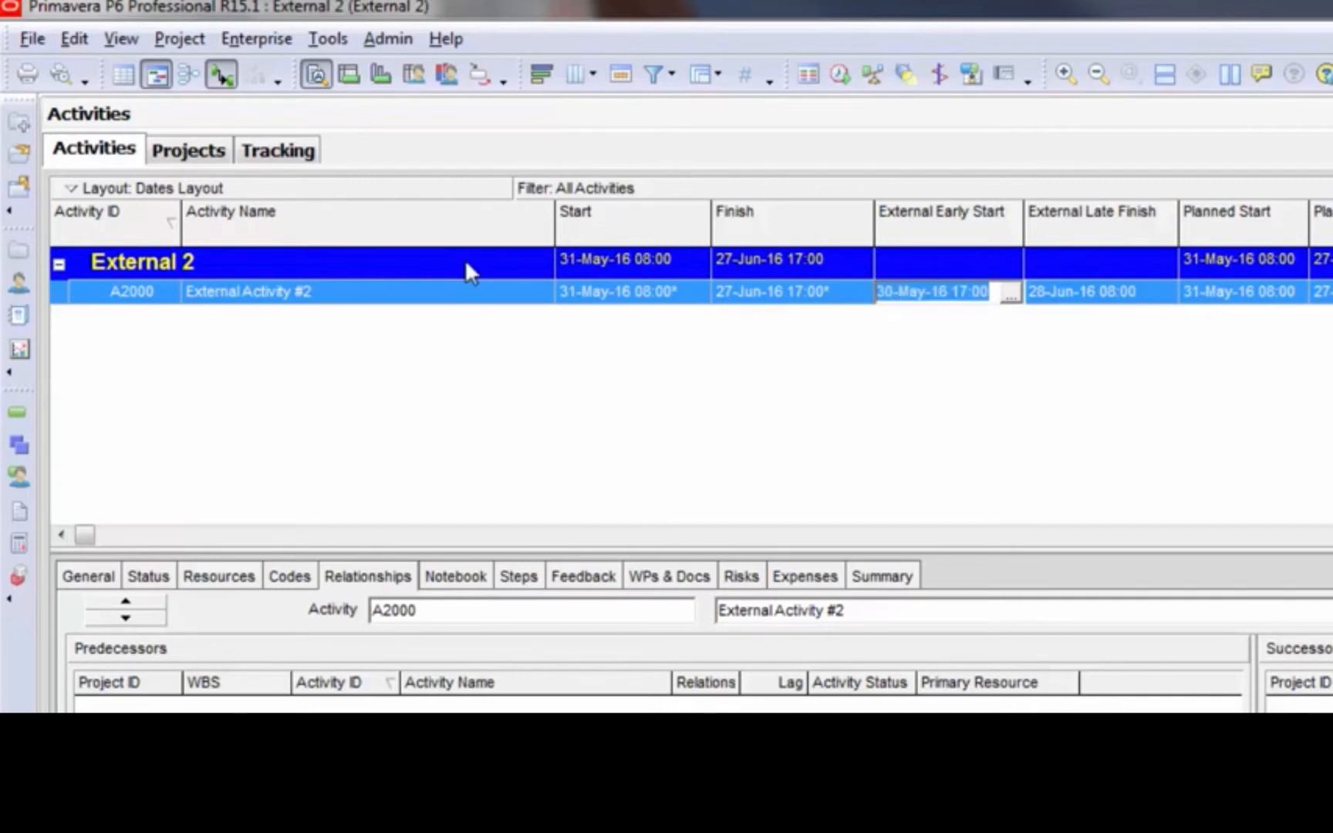
{"action": "key", "text": "Delete"}
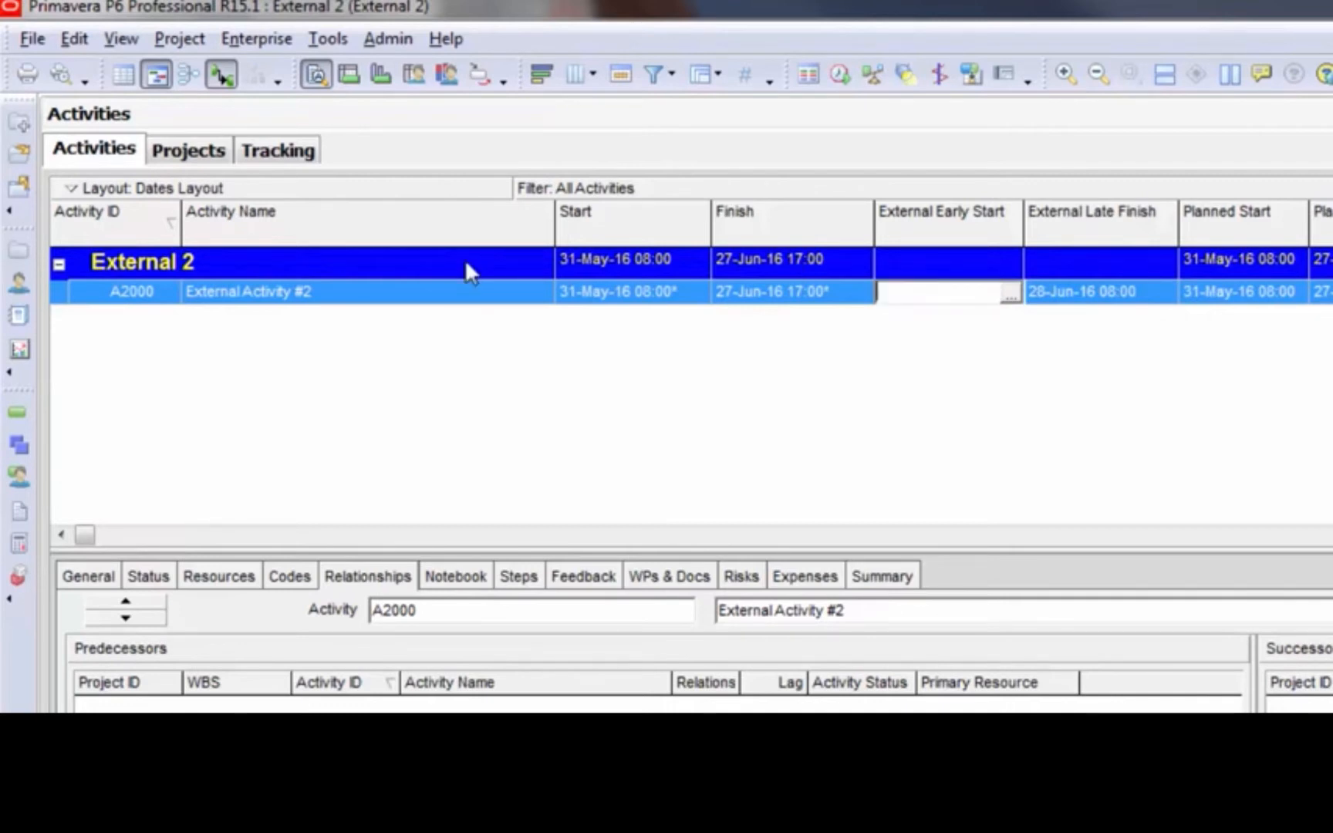
{"action": "left_click", "coordinate": [1137, 309]}
{"action": "left_click", "coordinate": [1142, 302]}
{"action": "left_click_drag", "start_coordinate": [1145, 298], "coordinate": [756, 274]}
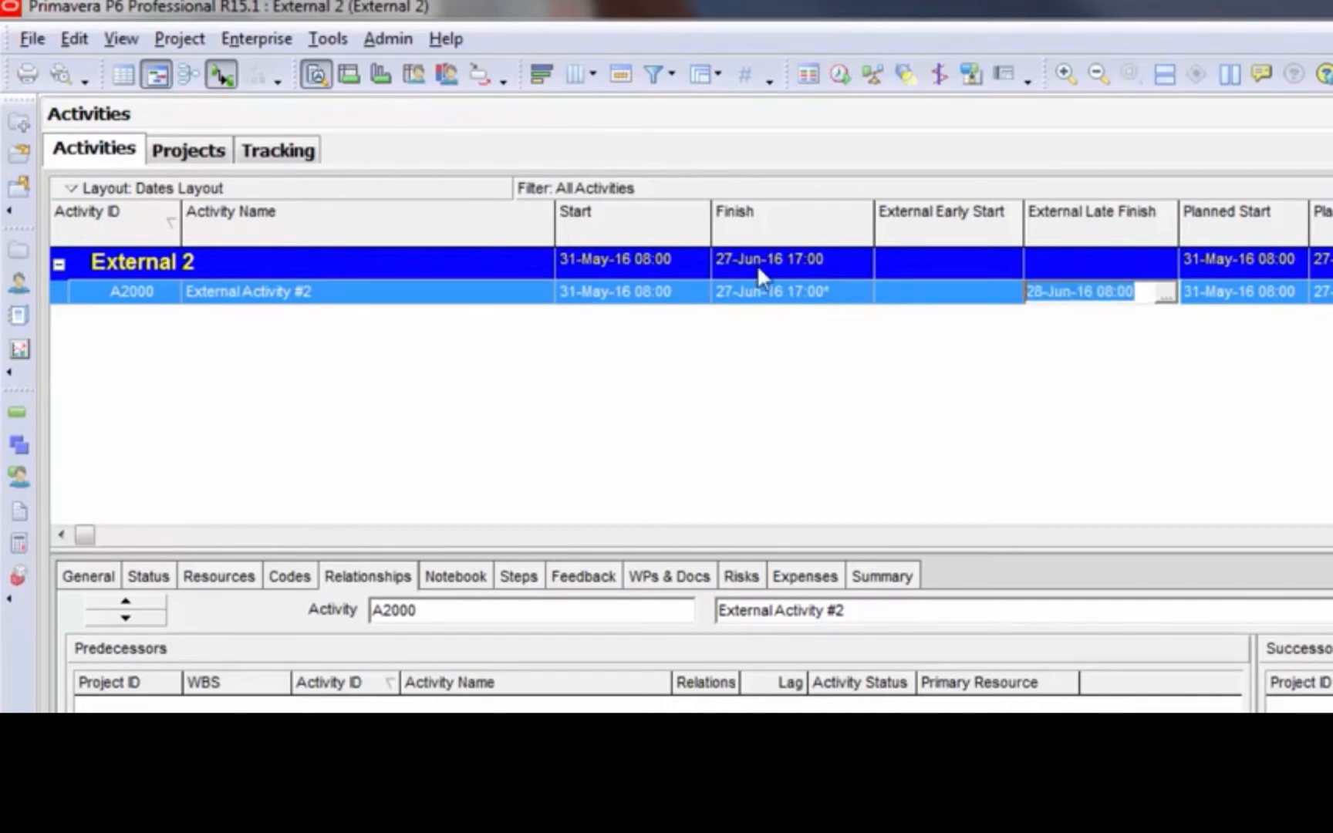
{"action": "key", "text": "Delete"}
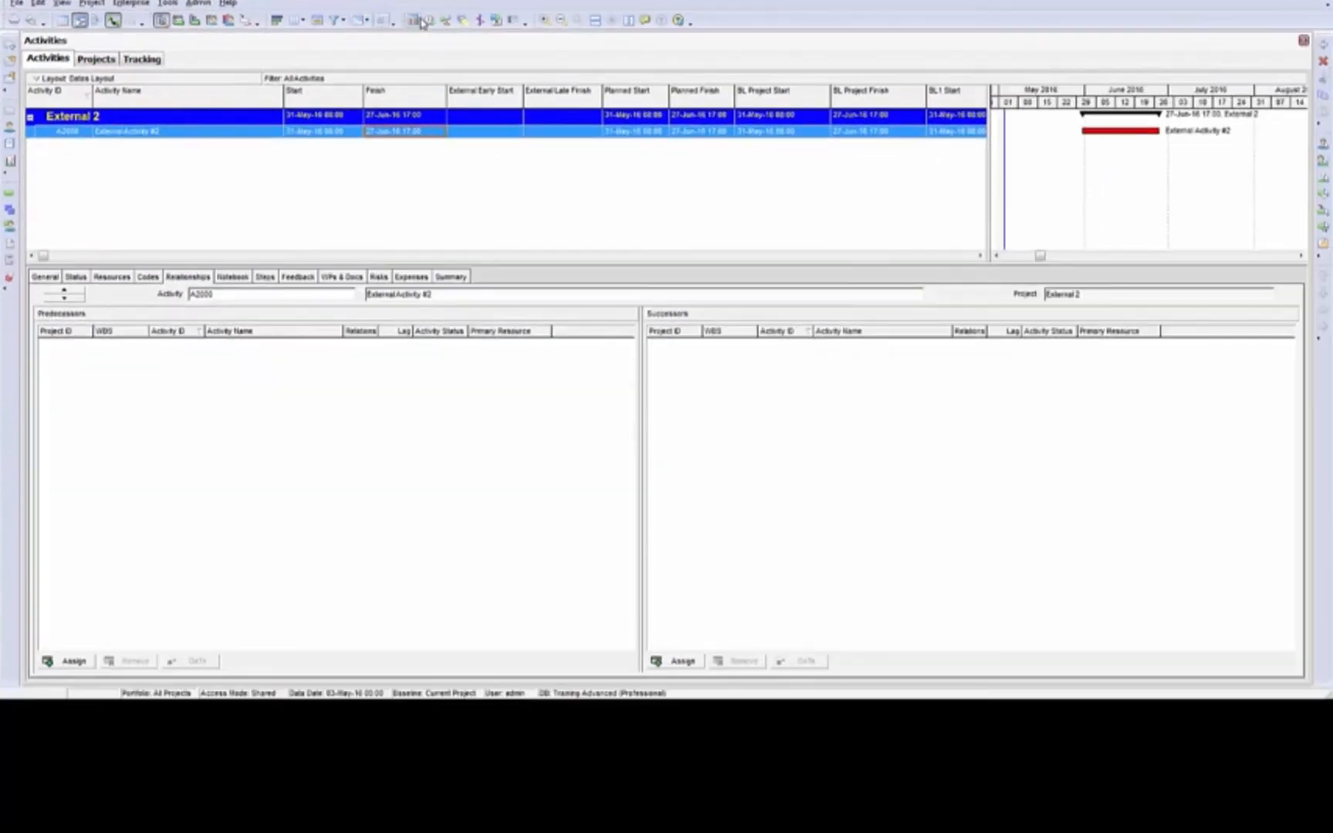
Reschedule External 2 without the external dates and review the dates of External Activity #2
{"action": "left_click", "coordinate": [422, 21]}
{"action": "left_click", "coordinate": [807, 306]}
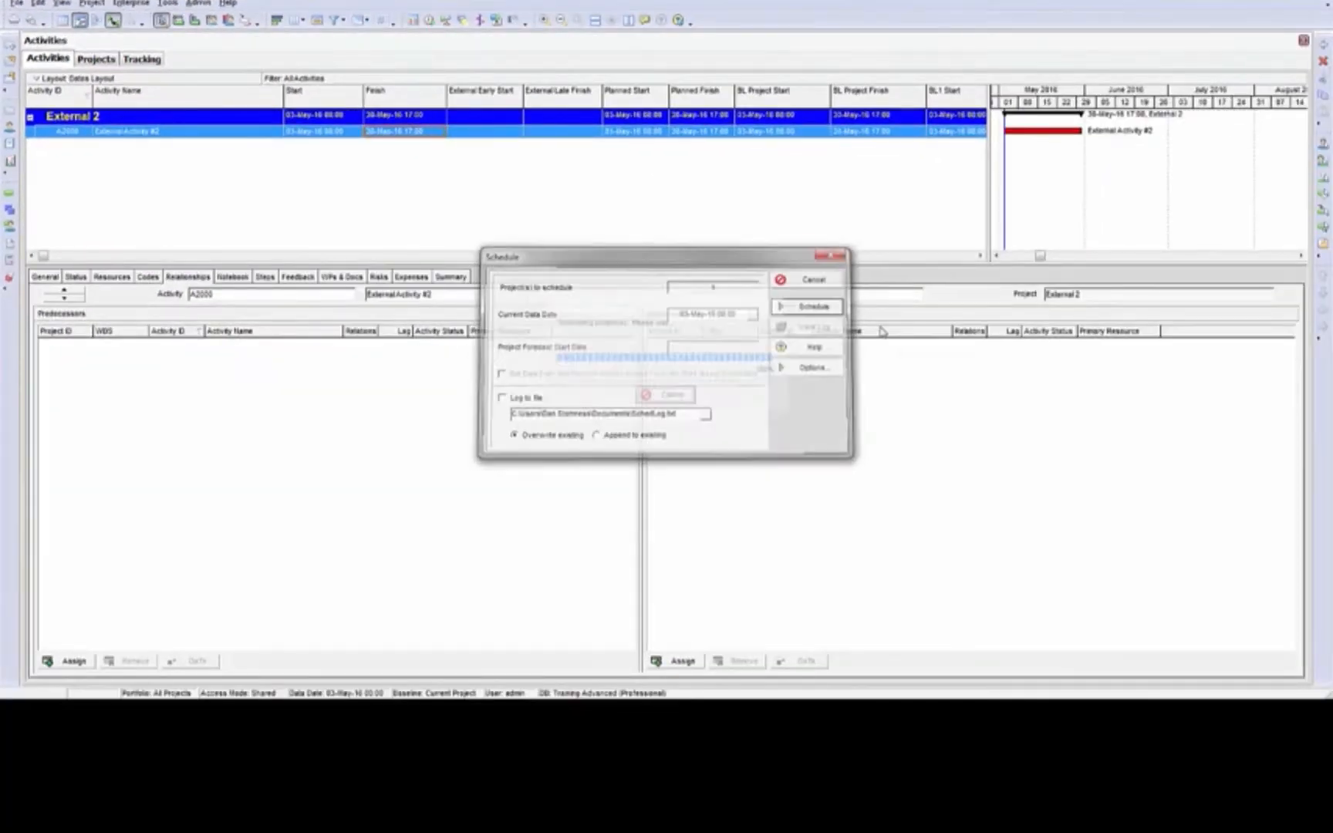
{"action": "left_click", "coordinate": [865, 135]}
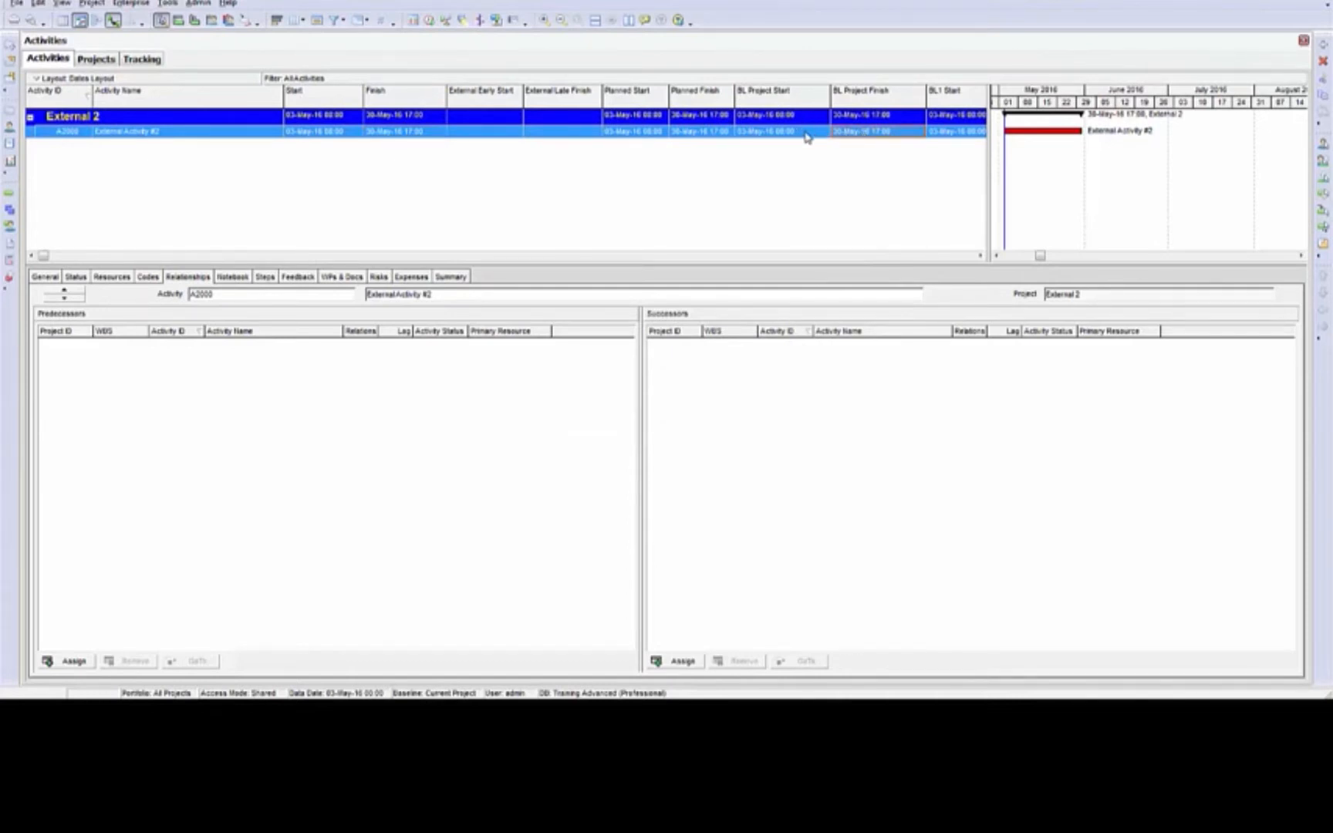
{"action": "left_click", "coordinate": [235, 132]}
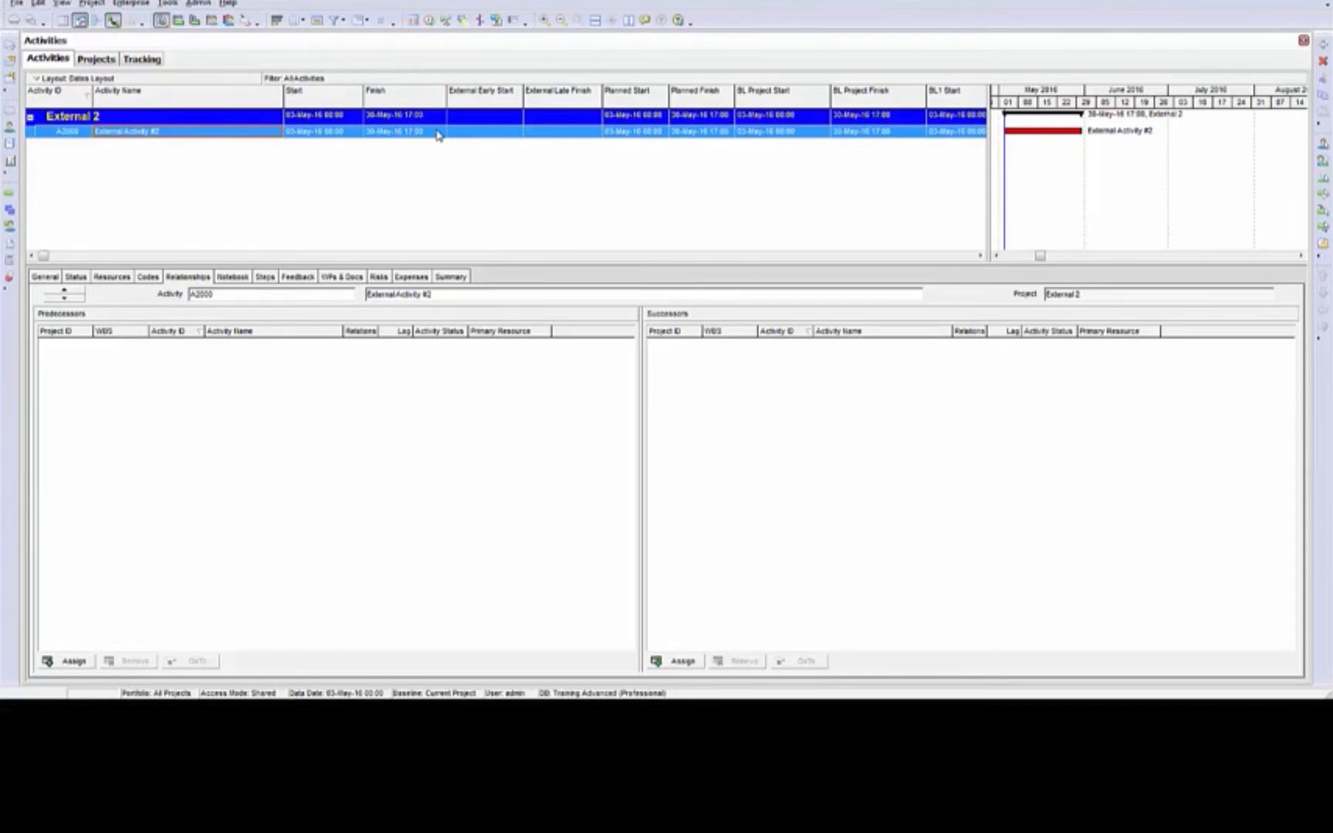
Try to pick an External Early Start date for External Activity #2 from the calendar
{"action": "left_click", "coordinate": [501, 132]}
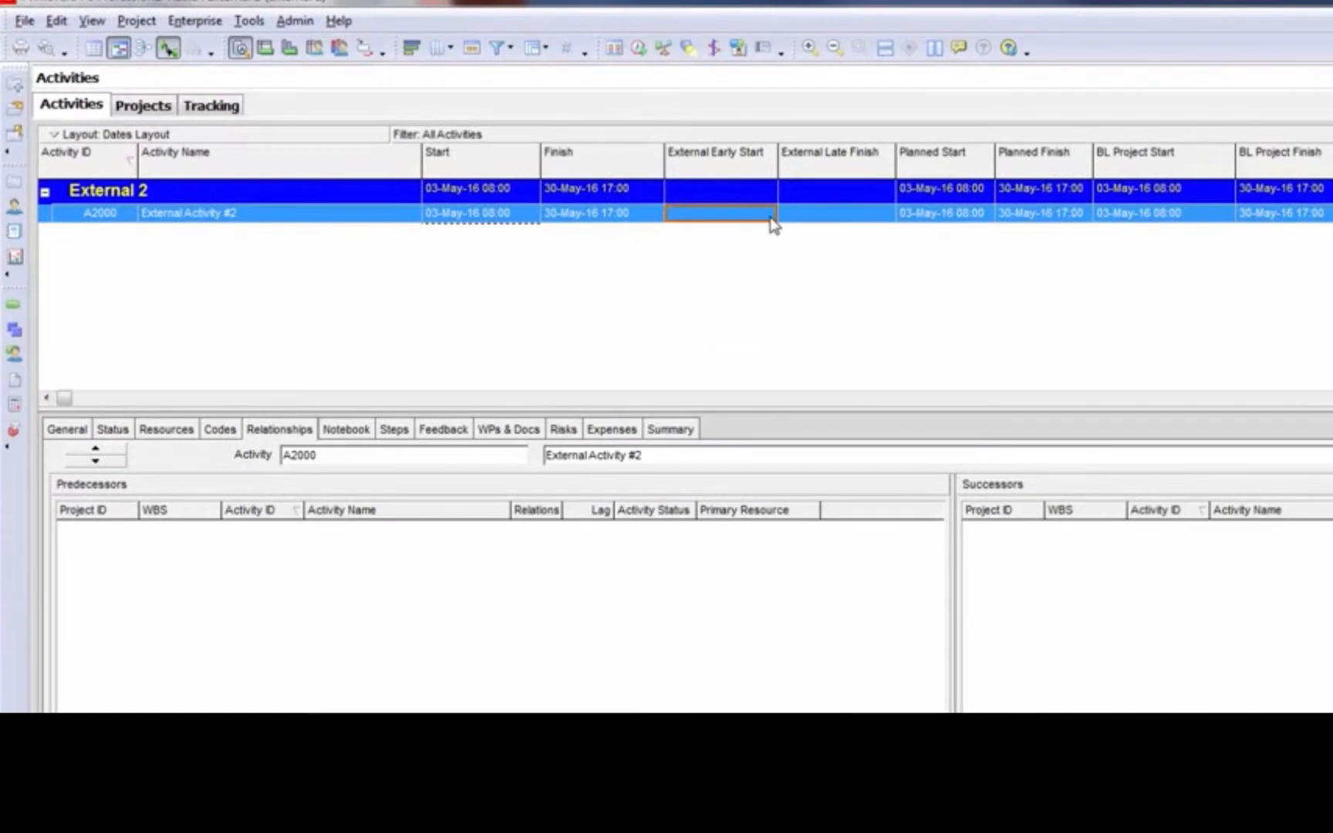
{"action": "left_click", "coordinate": [770, 217]}
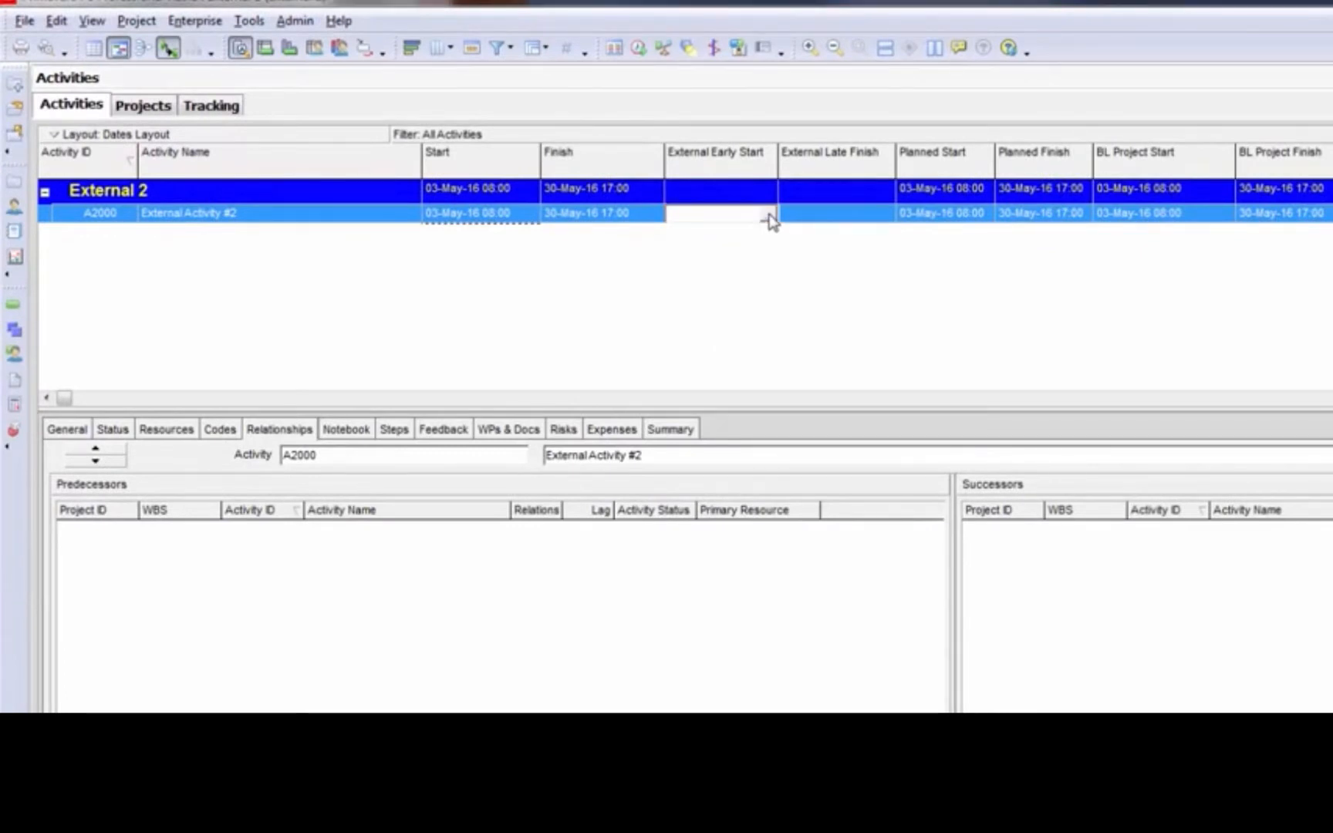
{"action": "left_click", "coordinate": [768, 215]}
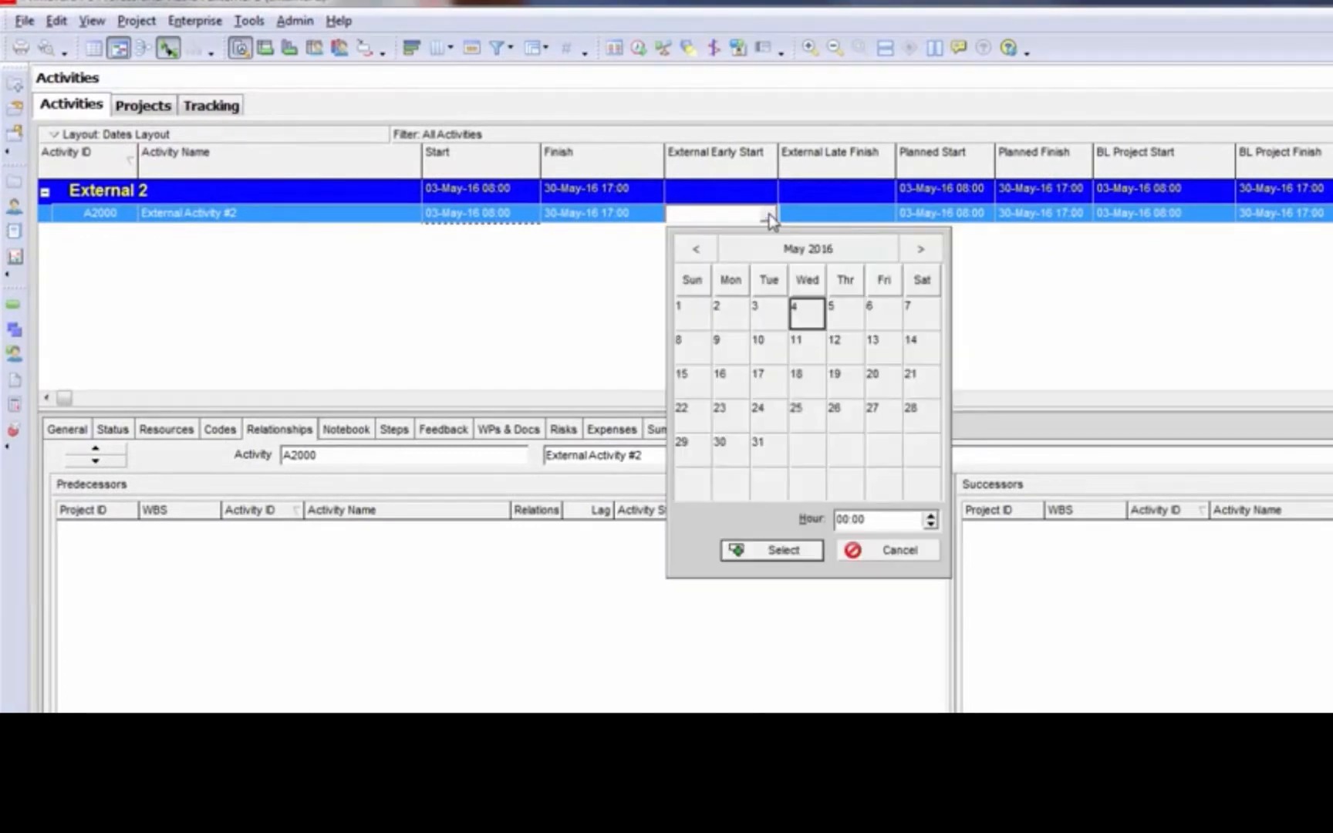
{"action": "left_click", "coordinate": [781, 426]}
{"action": "left_click", "coordinate": [816, 547]}
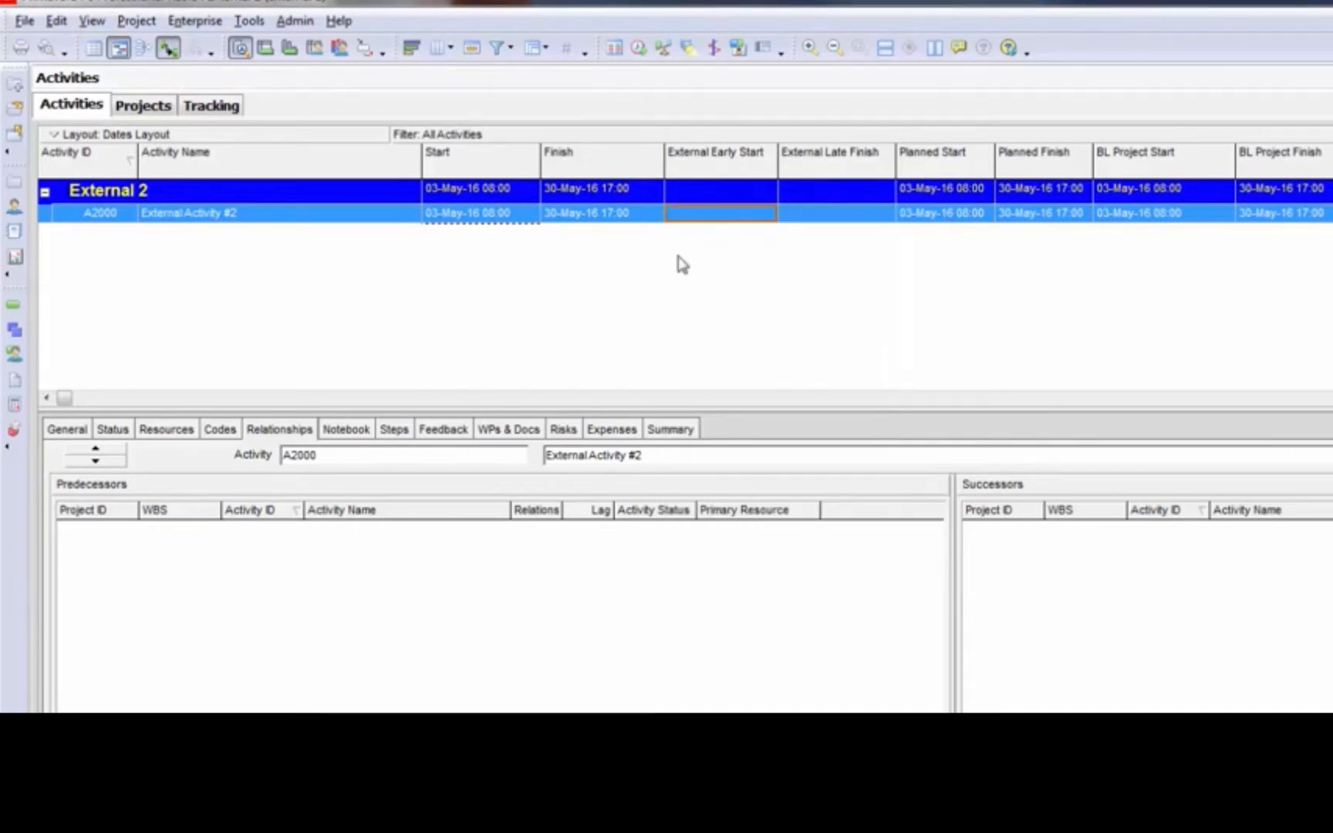
Try to copy the Start date of External Activity #2 into its External Early Start field, and check both external date fields
{"action": "left_click", "coordinate": [506, 219]}
{"action": "left_click", "coordinate": [508, 220]}
{"action": "left_click_drag", "start_coordinate": [508, 219], "coordinate": [274, 229]}
{"action": "key", "text": "ctrl+c"}
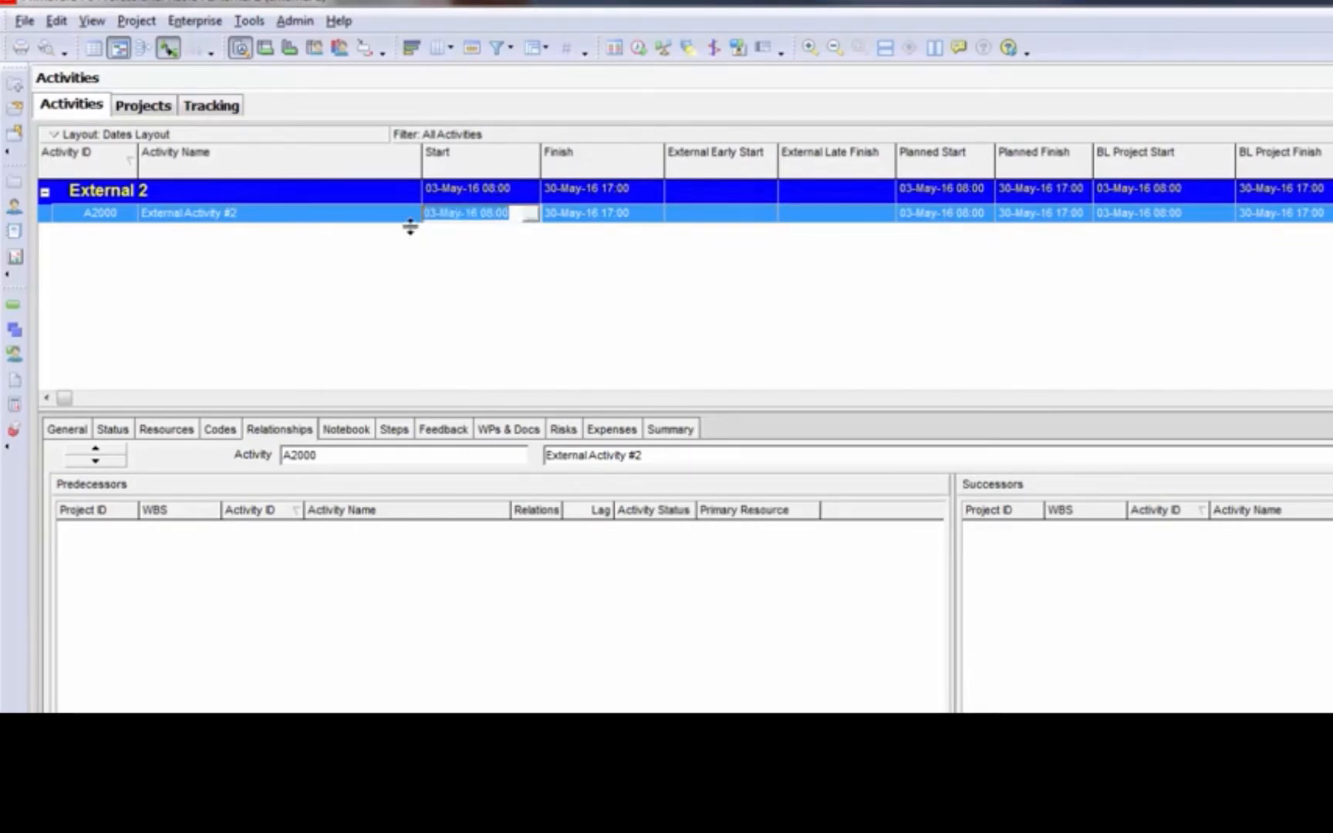
{"action": "left_click", "coordinate": [699, 215]}
{"action": "left_click", "coordinate": [699, 215]}
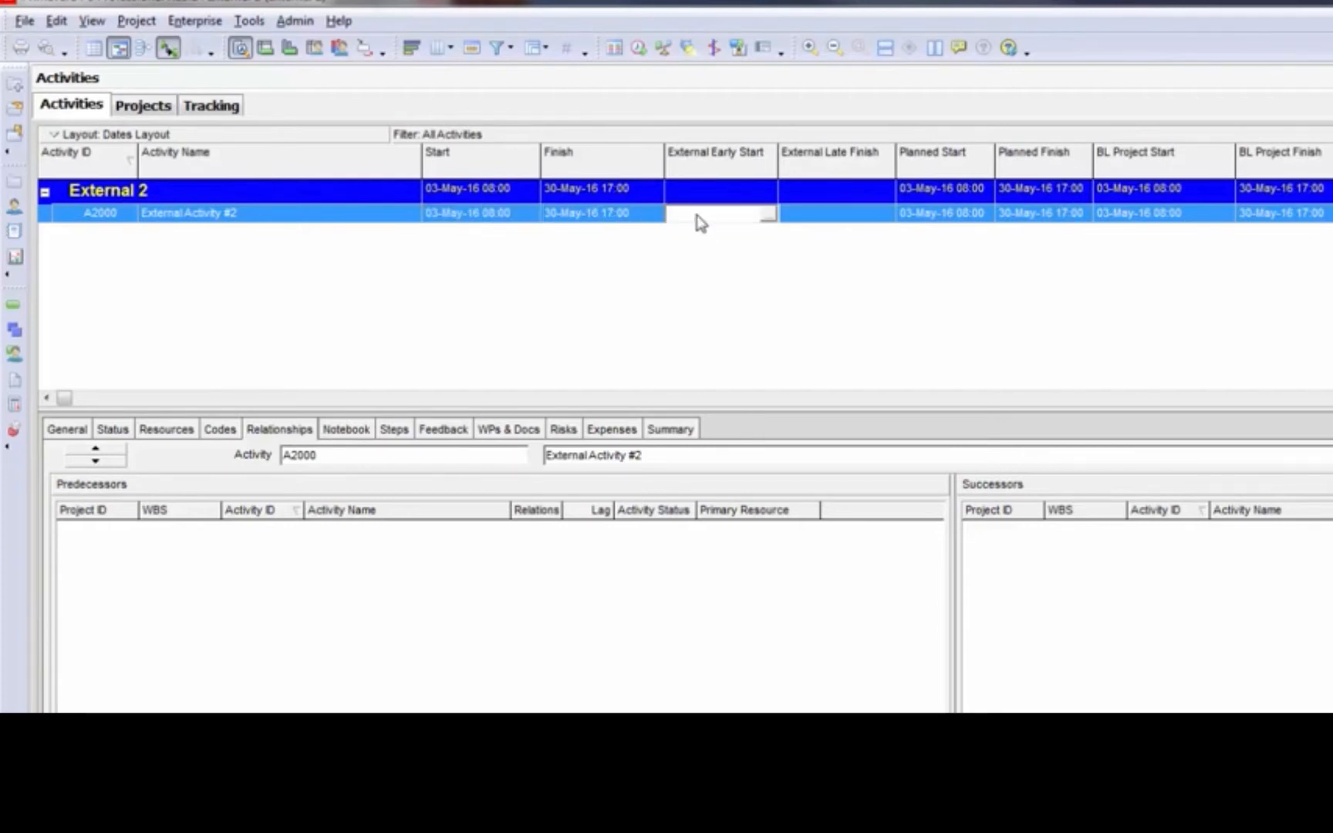
{"action": "key", "text": "ctrl+v"}
{"action": "left_click", "coordinate": [613, 218]}
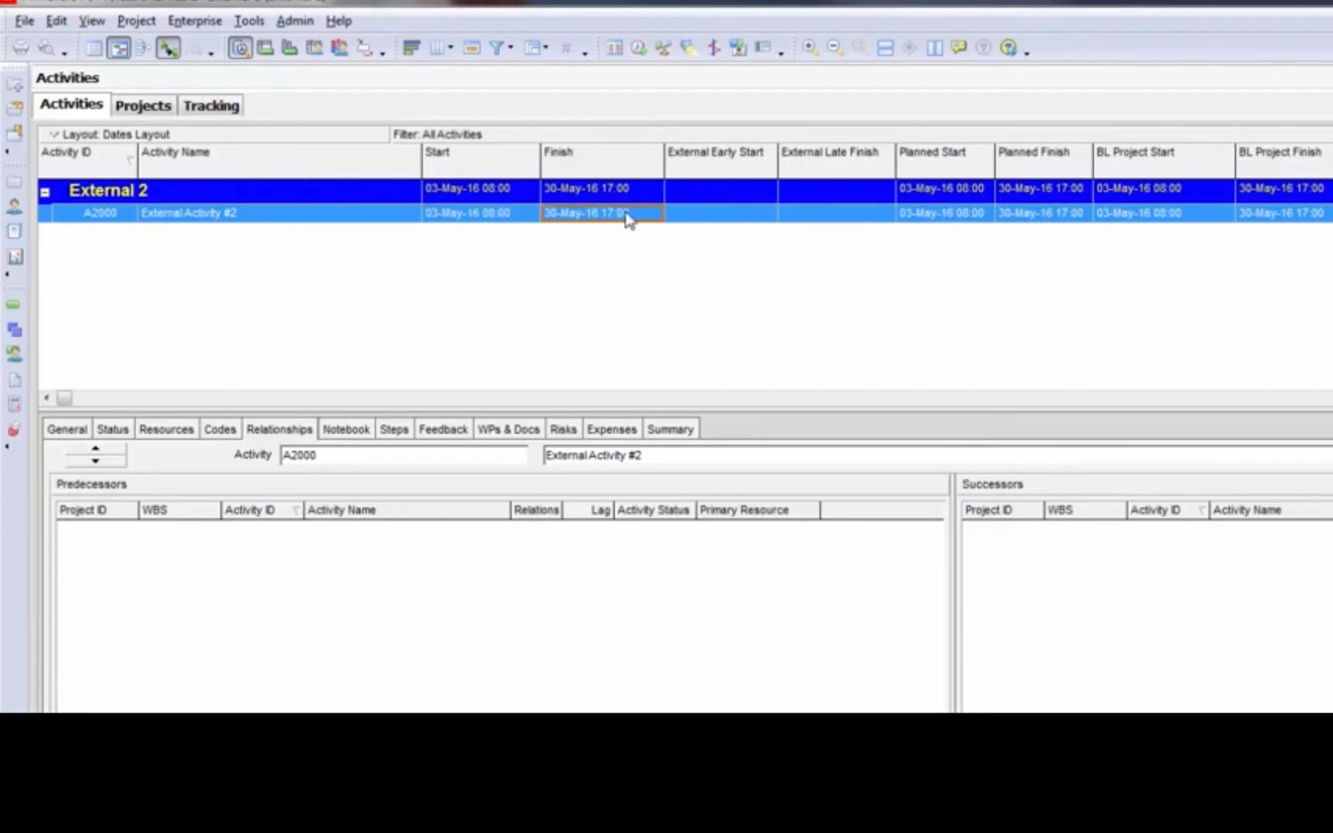
{"action": "left_click", "coordinate": [729, 219]}
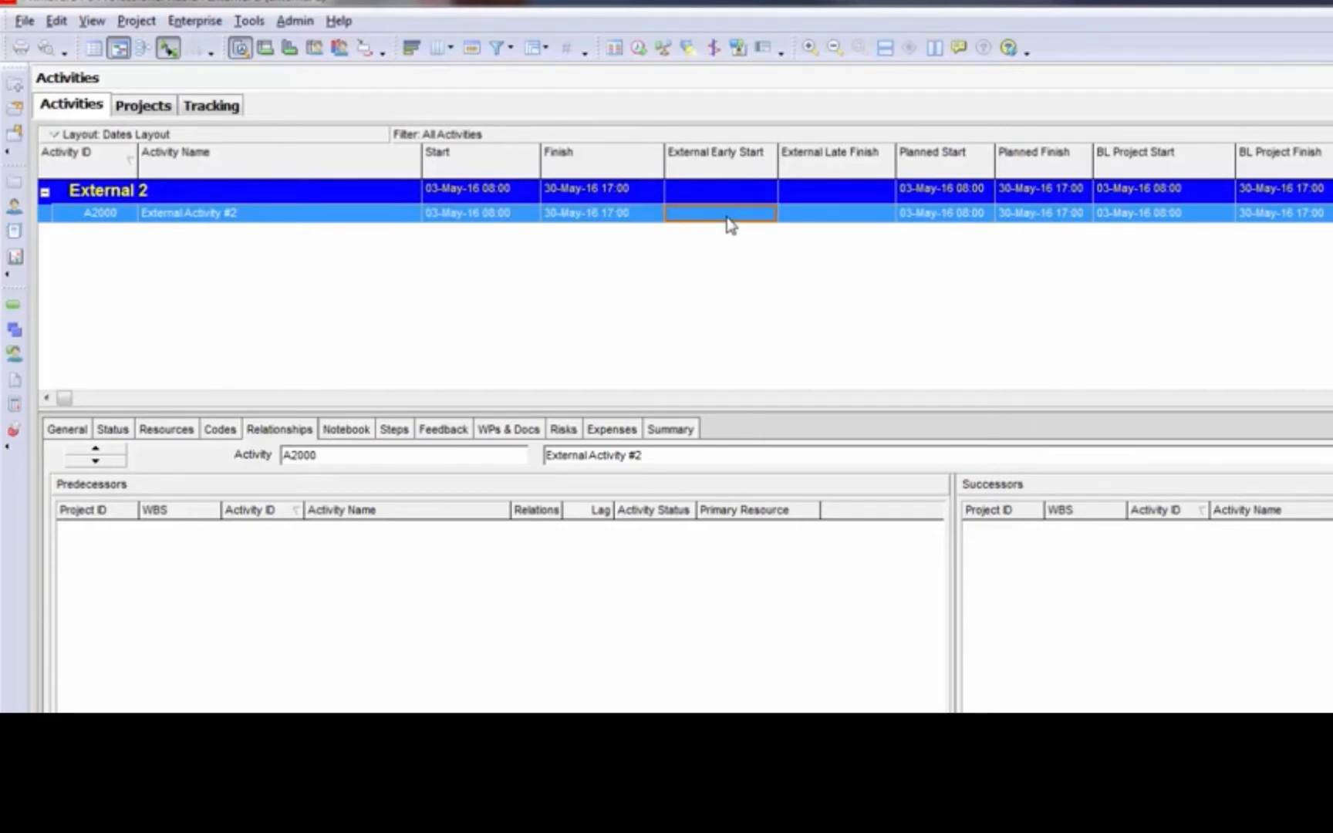
{"action": "left_click", "coordinate": [858, 223]}
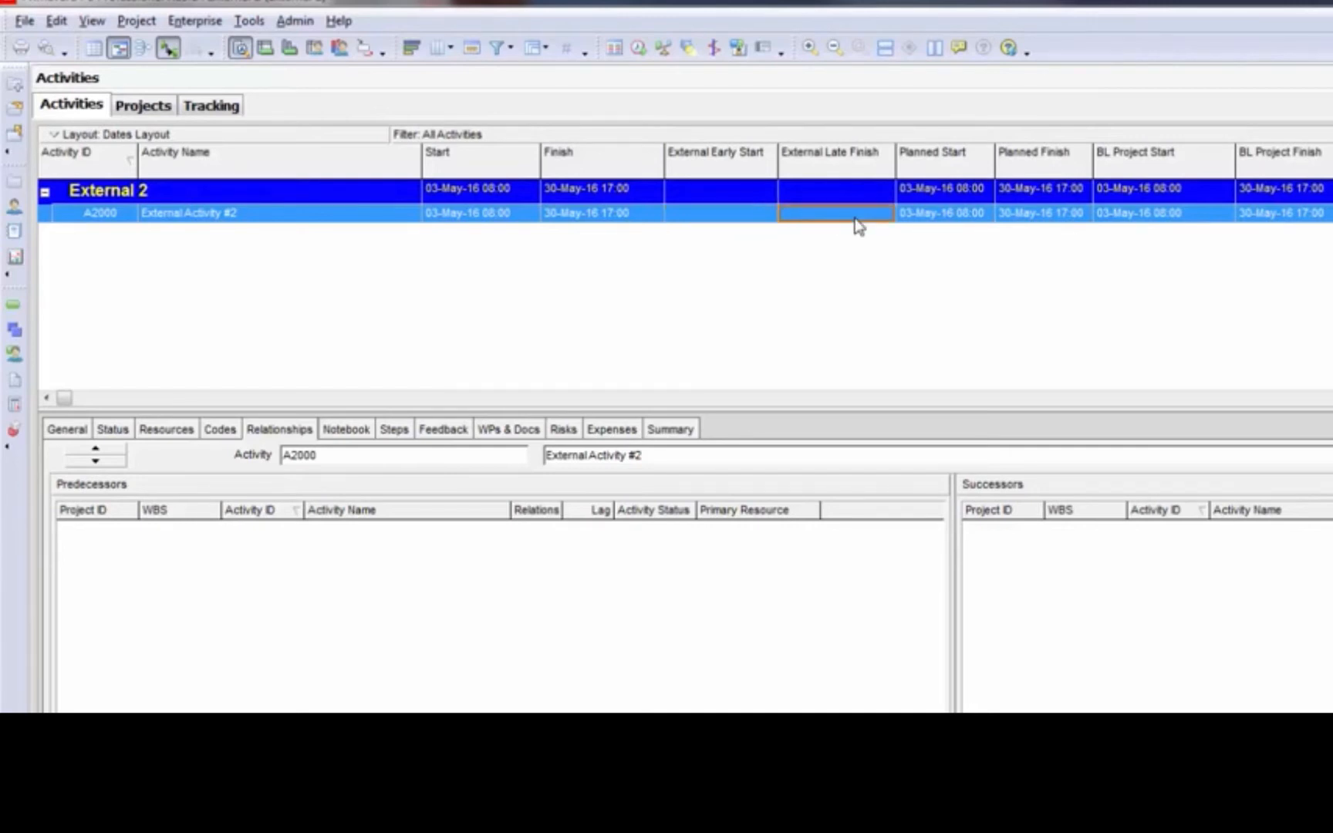
{"action": "left_click", "coordinate": [718, 221]}
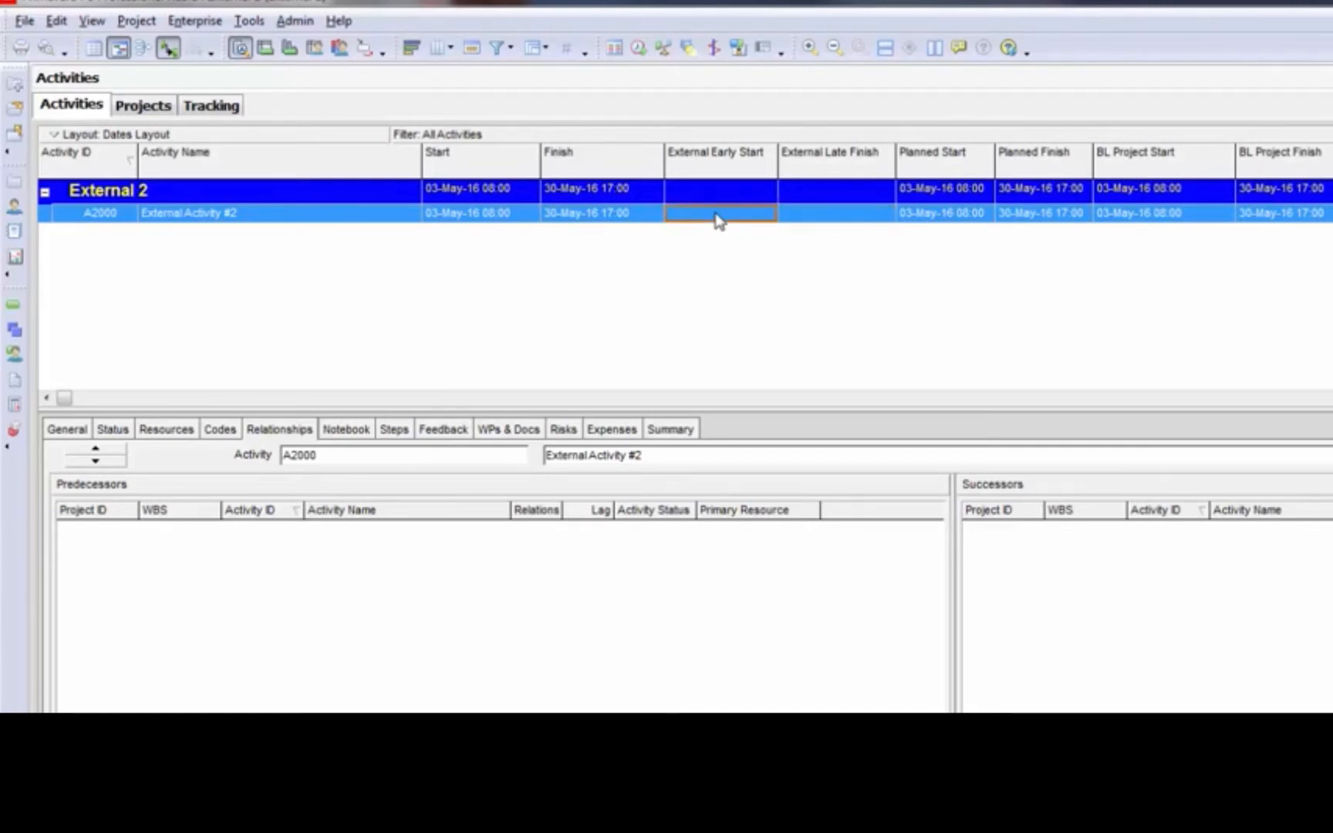
{"action": "left_click", "coordinate": [643, 215]}
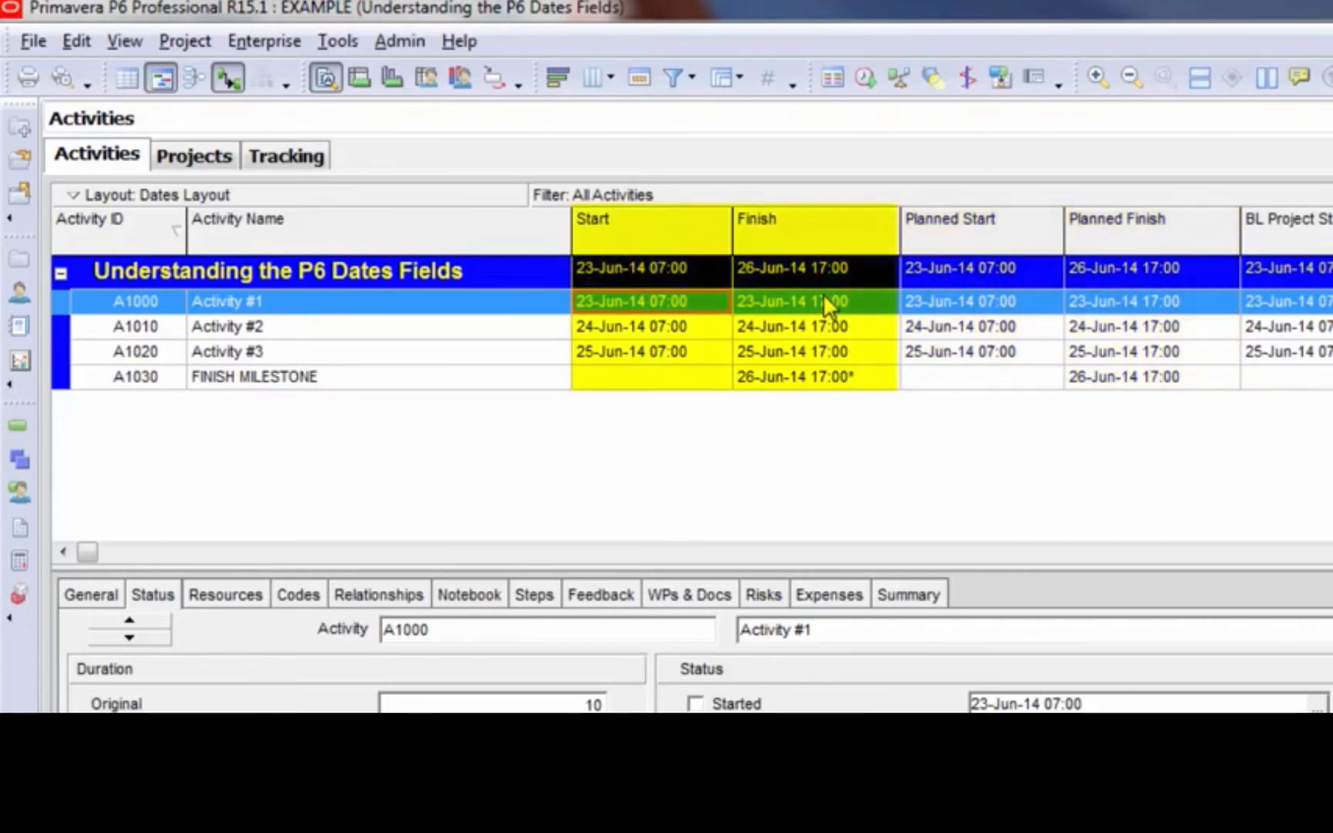
Compare the Start and Finish dates of Activity #1 with its Planned Start and Planned Finish dates
{"action": "left_click", "coordinate": [1001, 302]}
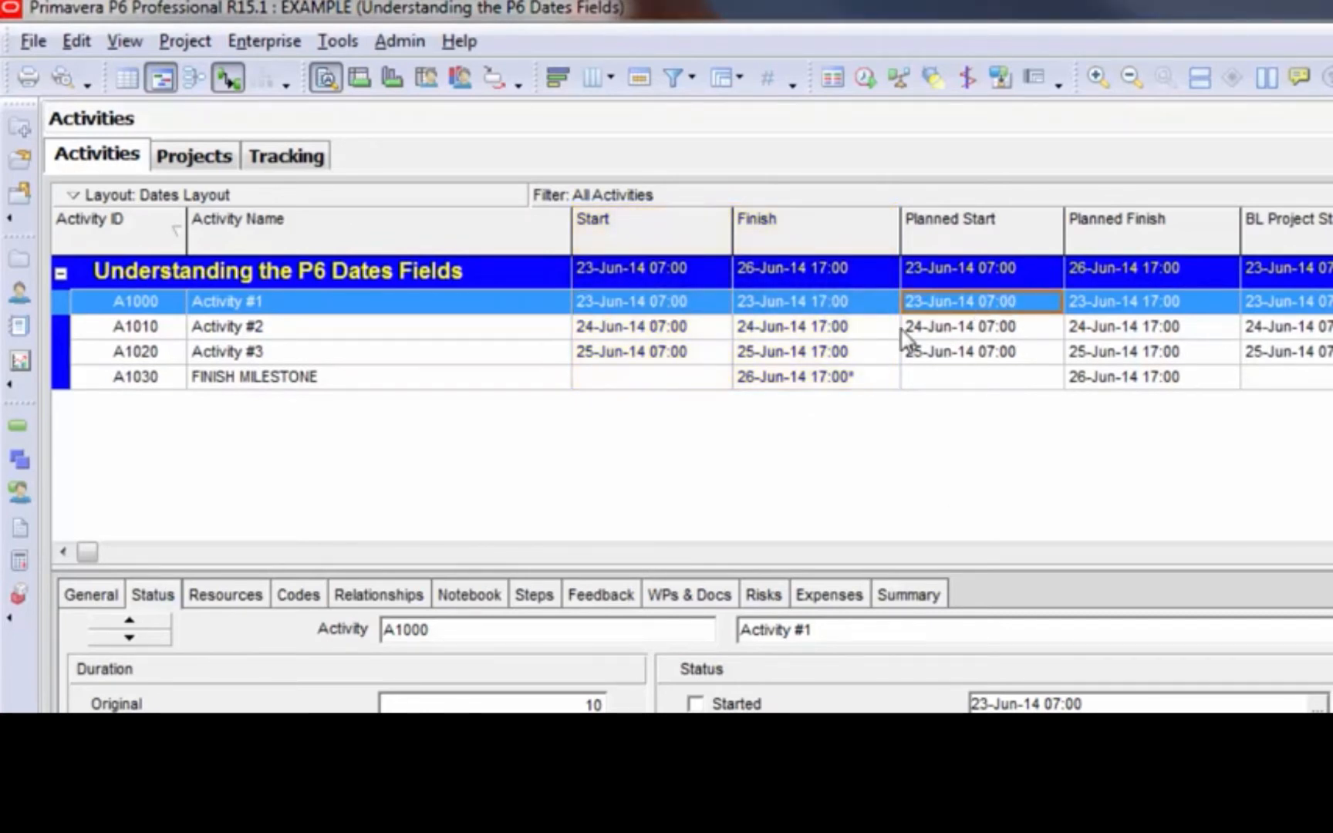
{"action": "left_click", "coordinate": [619, 310]}
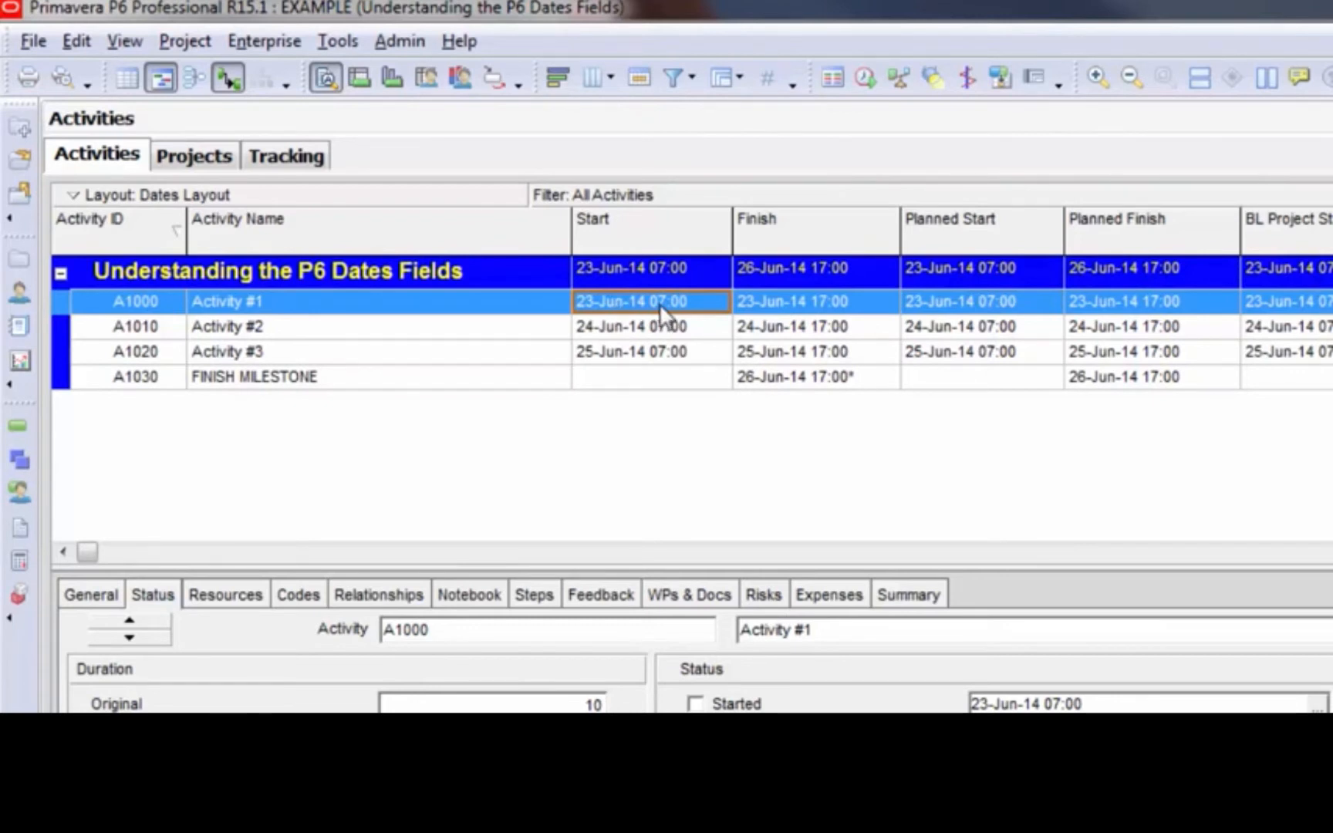
{"action": "left_click", "coordinate": [783, 308]}
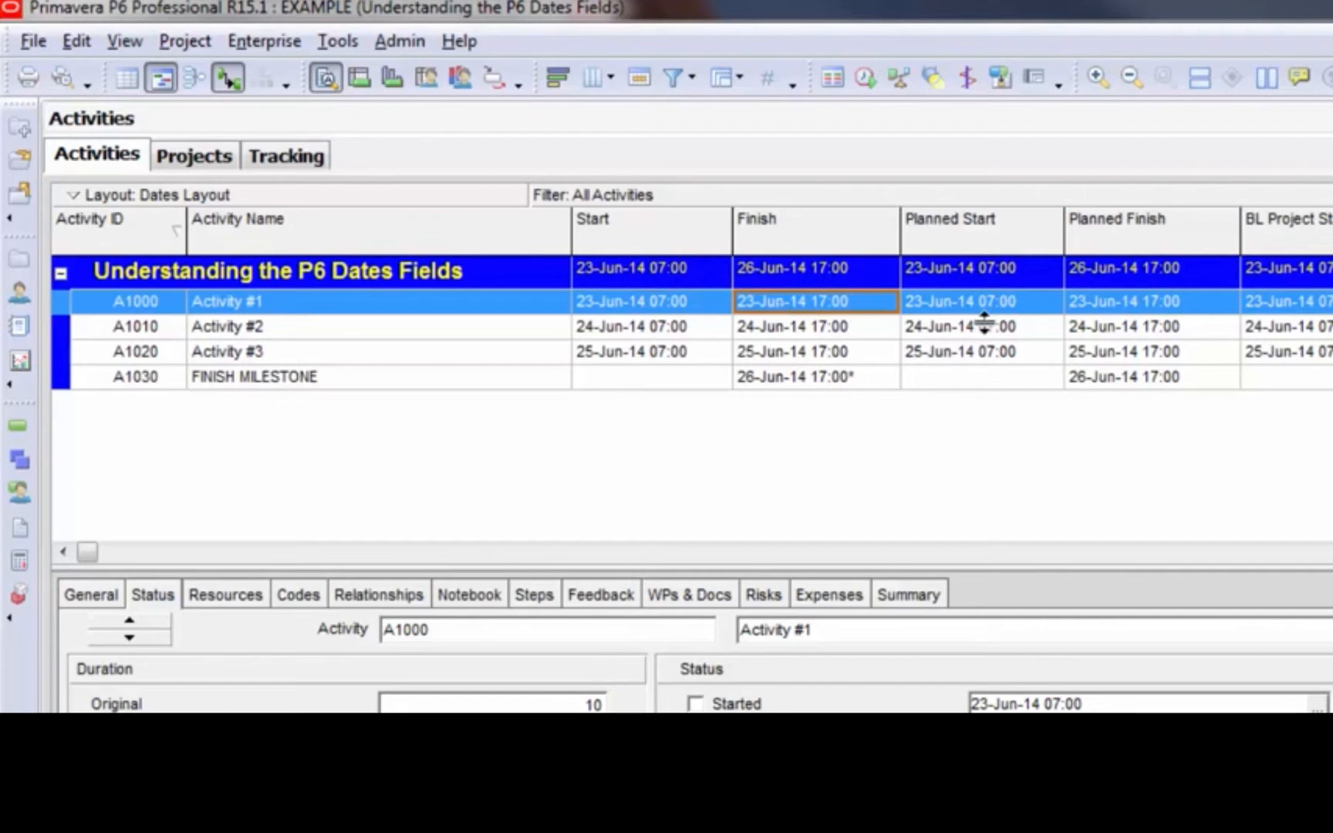
{"action": "left_click", "coordinate": [1015, 309]}
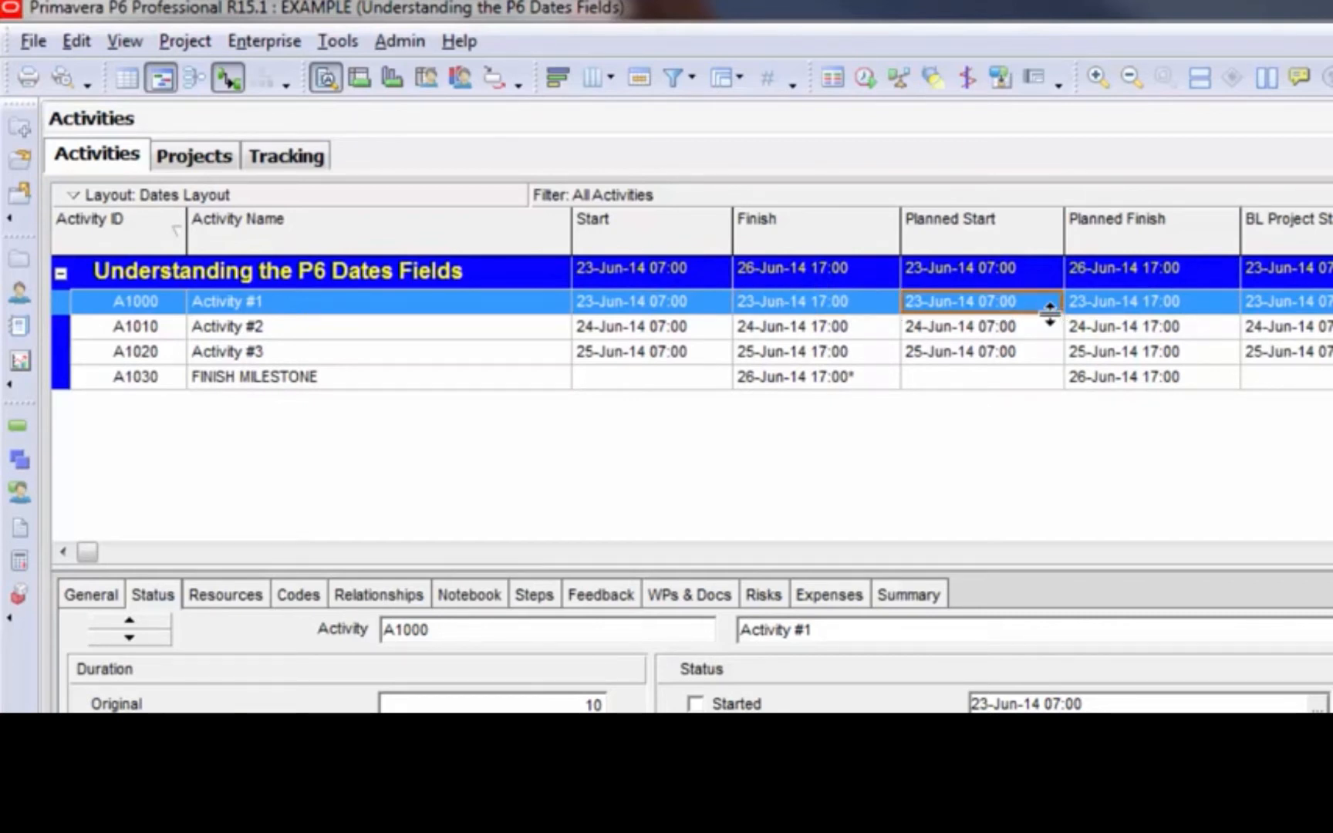
{"action": "left_click", "coordinate": [1090, 301]}
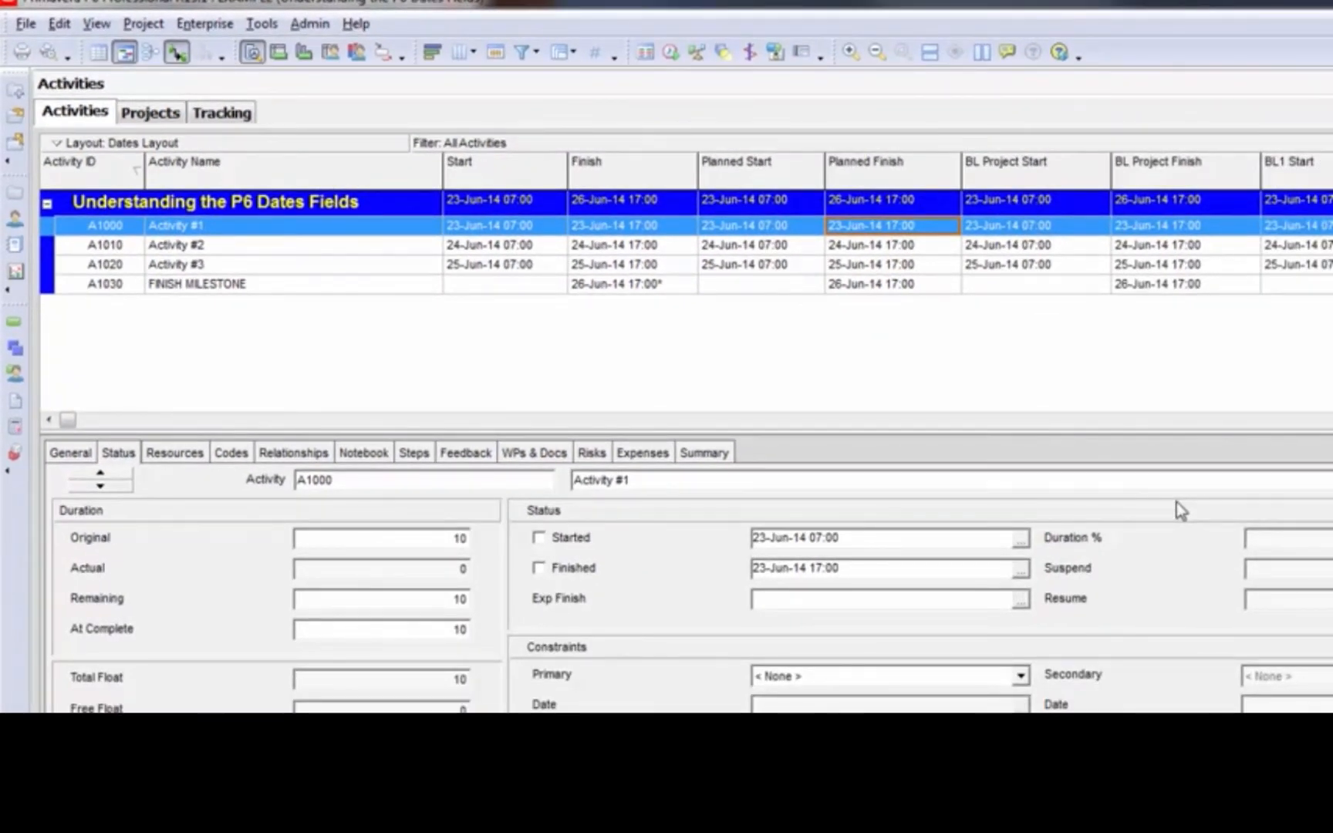
Mark Activity #1 as started and reschedule the project with a data date of 24-Jun-14
{"action": "left_click", "coordinate": [539, 537]}
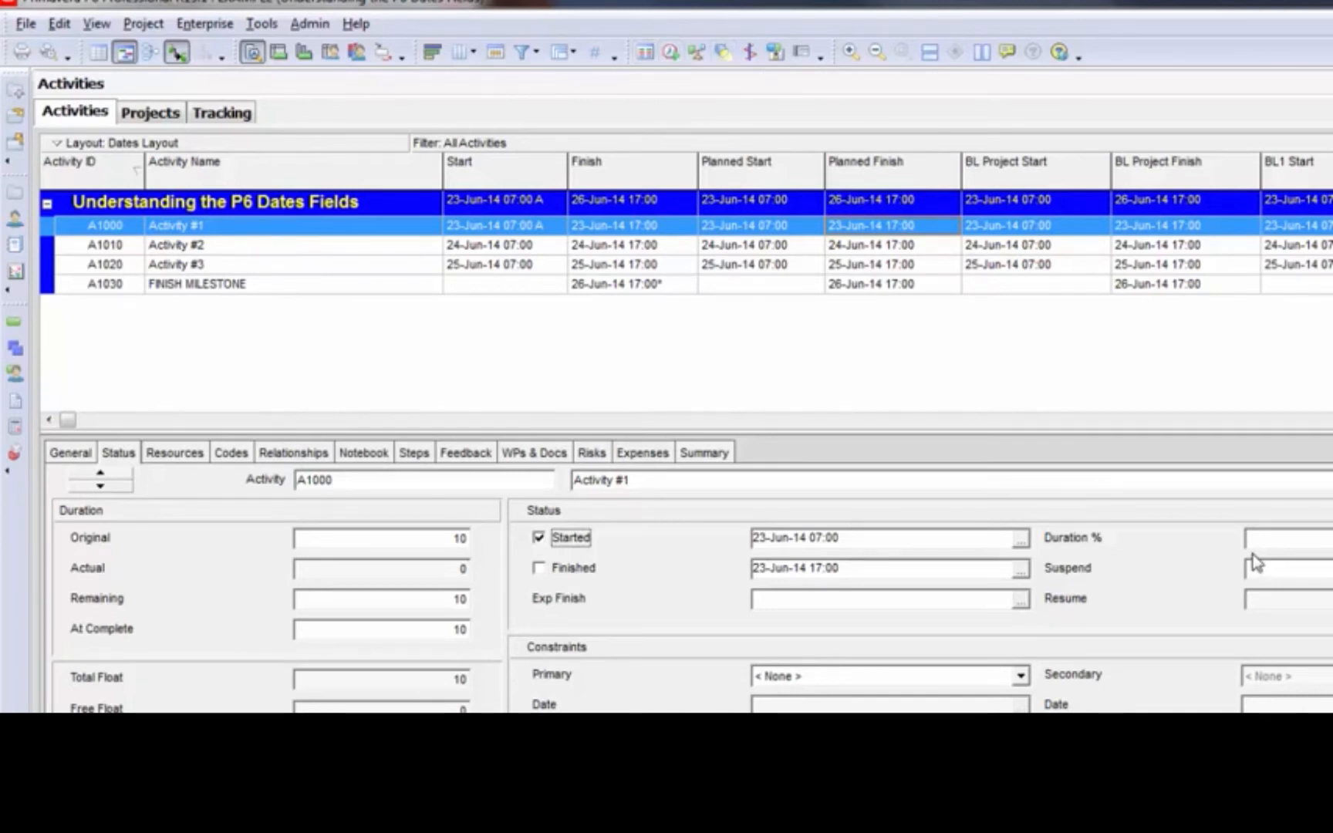
{"action": "left_click", "coordinate": [671, 54]}
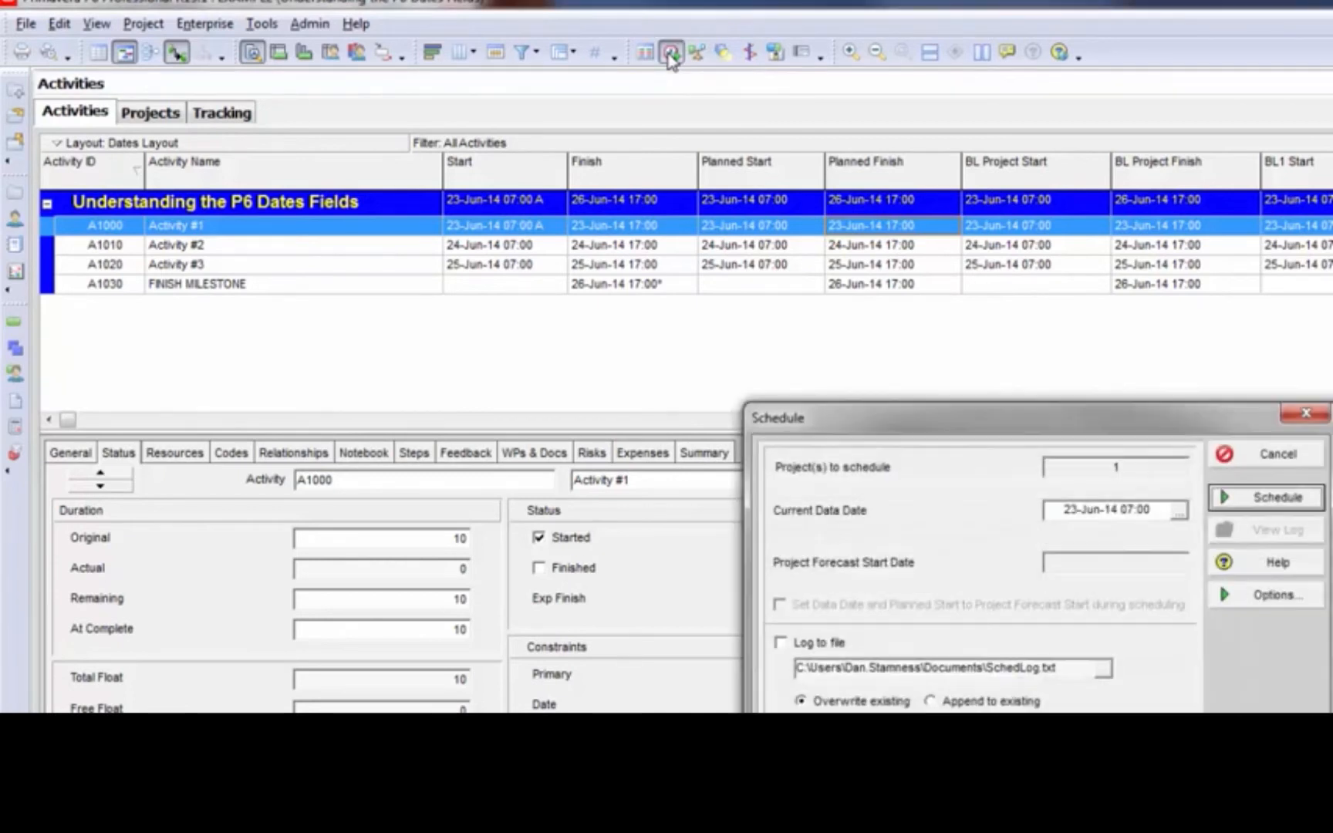
{"action": "left_click", "coordinate": [1072, 515]}
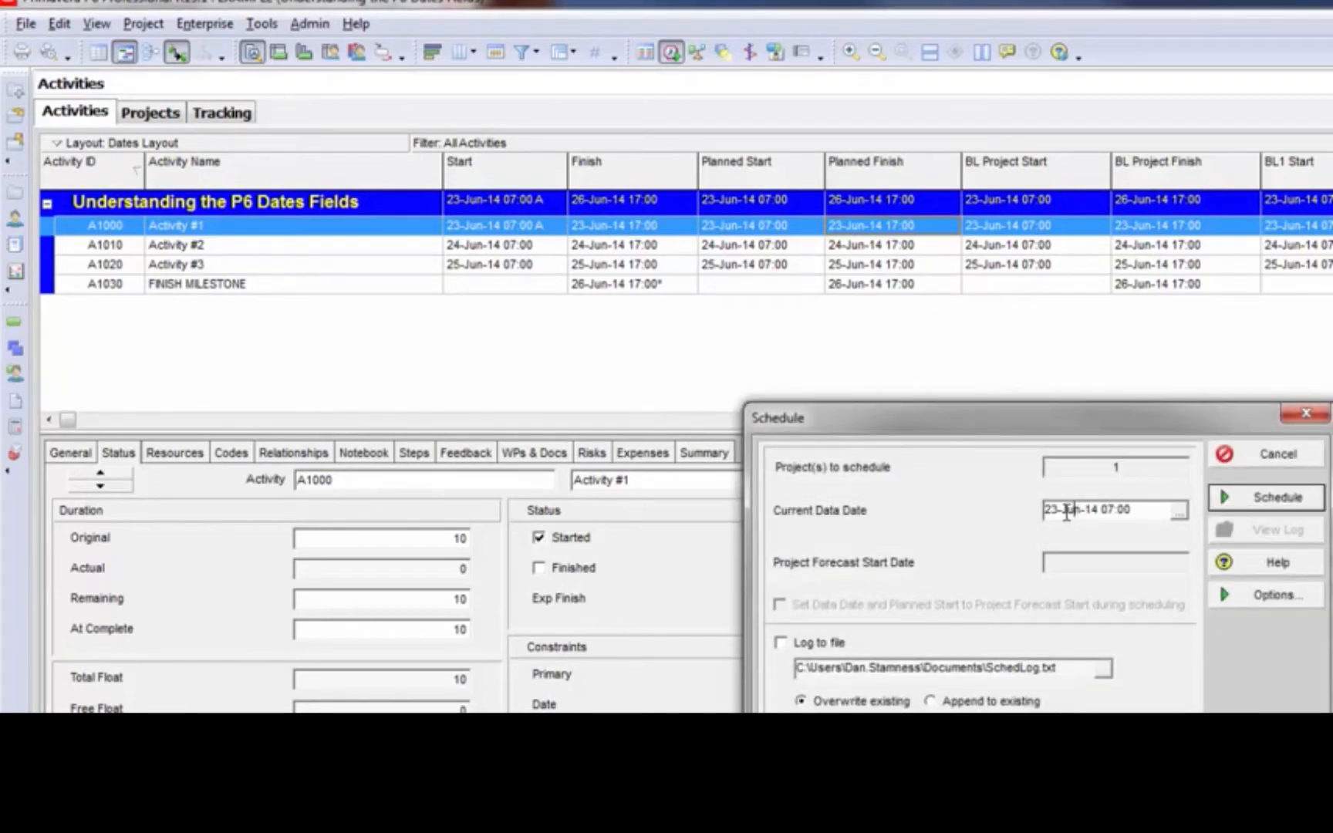
{"action": "double_click", "coordinate": [1060, 513]}
{"action": "type", "text": "24"}
{"action": "left_click", "coordinate": [1298, 501]}
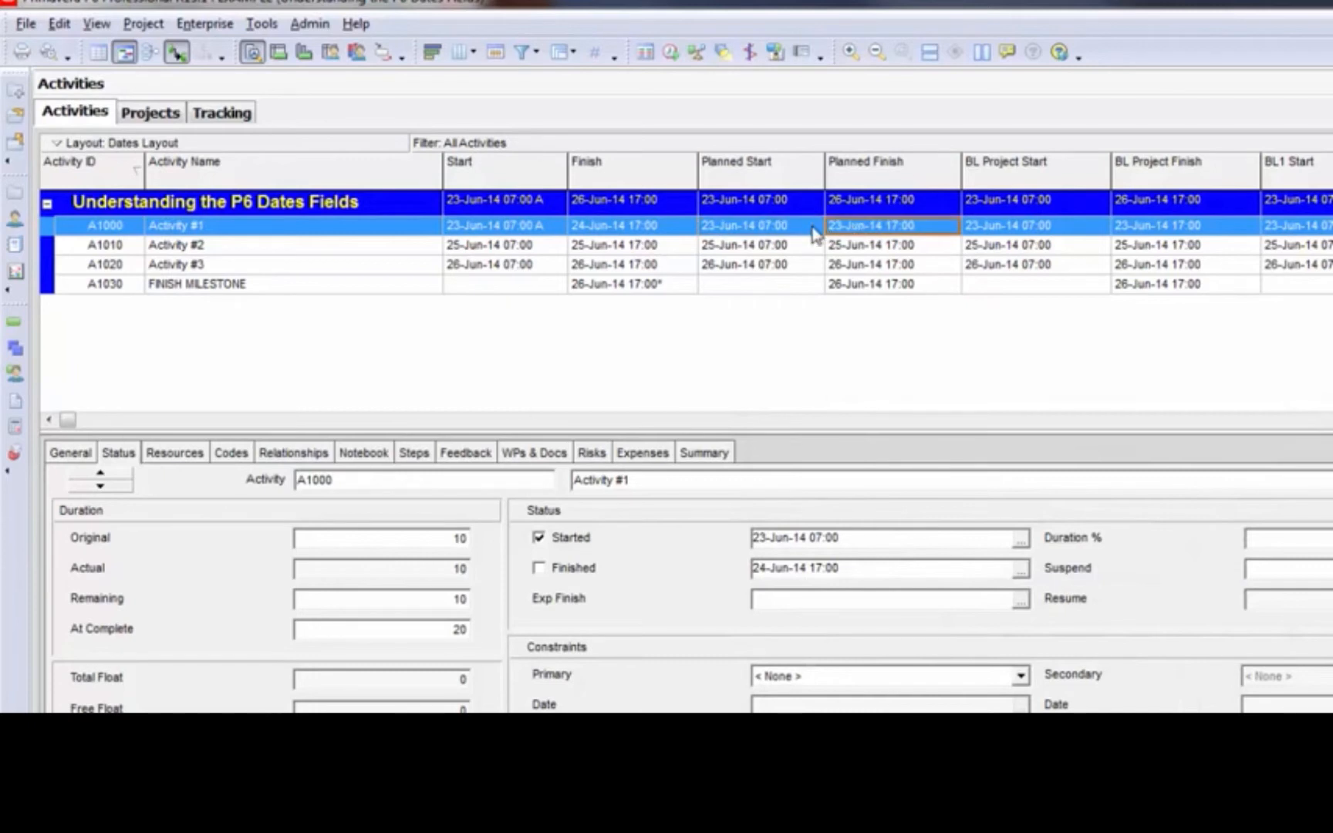
Review the Start and Finish dates of Activity #1 and set its actual start to 22-Jun-14
{"action": "left_click", "coordinate": [475, 231]}
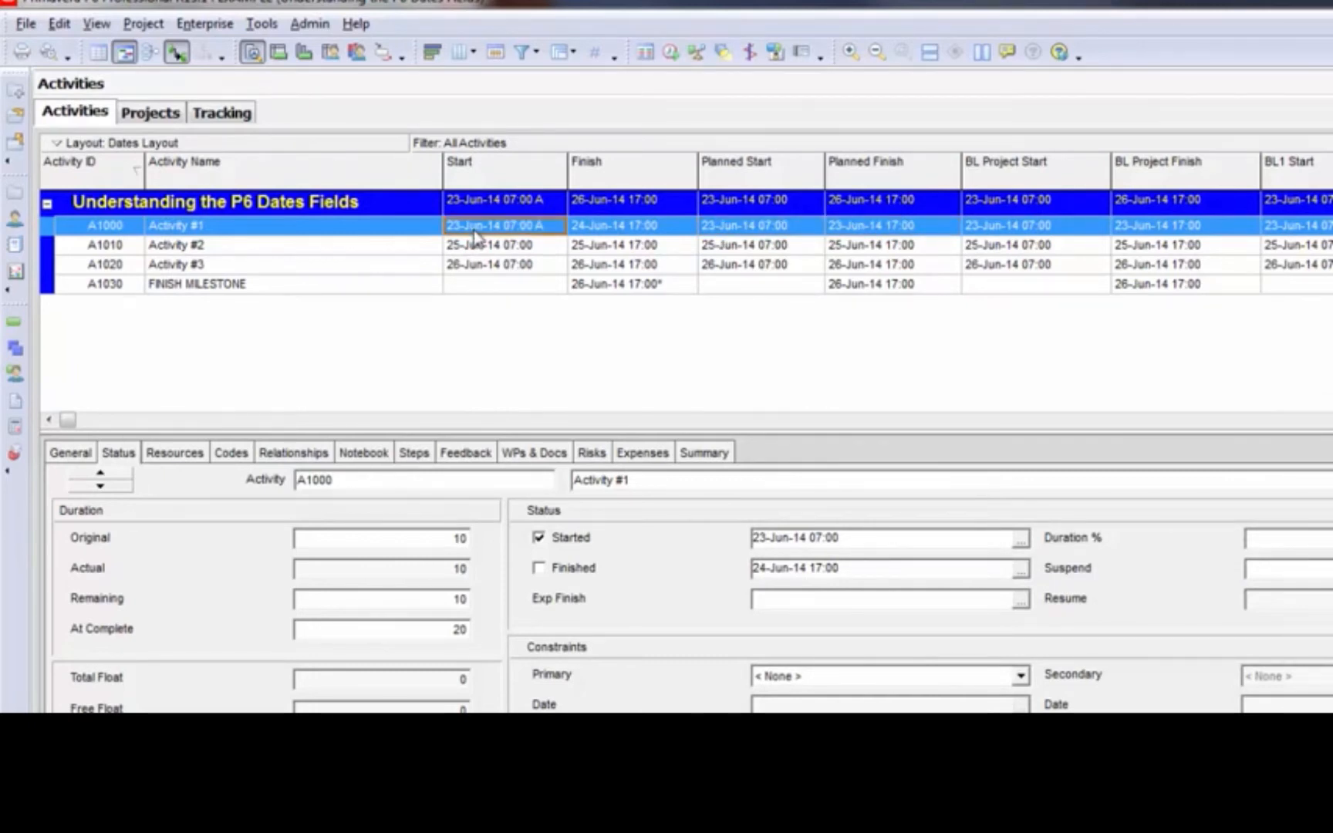
{"action": "left_click", "coordinate": [625, 233]}
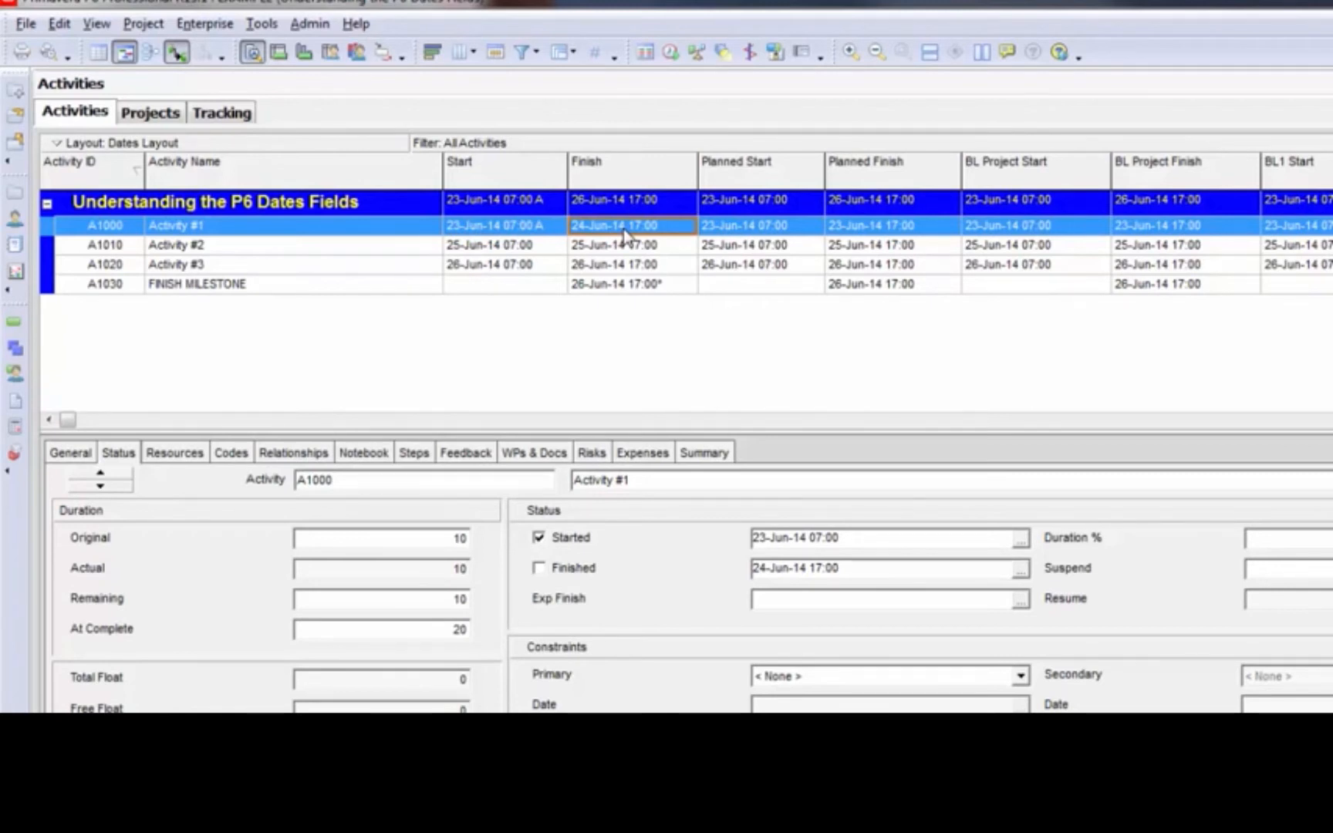
{"action": "left_click", "coordinate": [518, 231]}
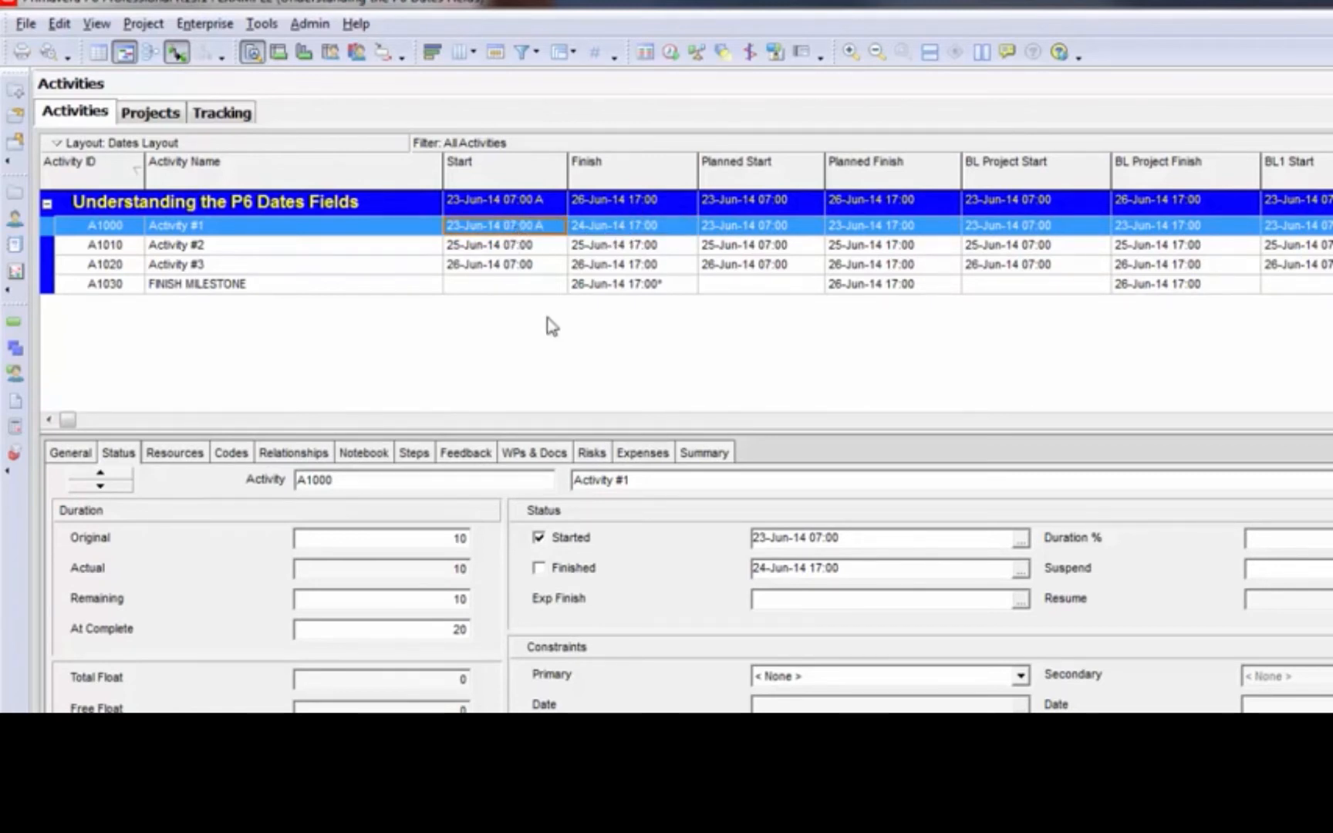
{"action": "double_click", "coordinate": [765, 540]}
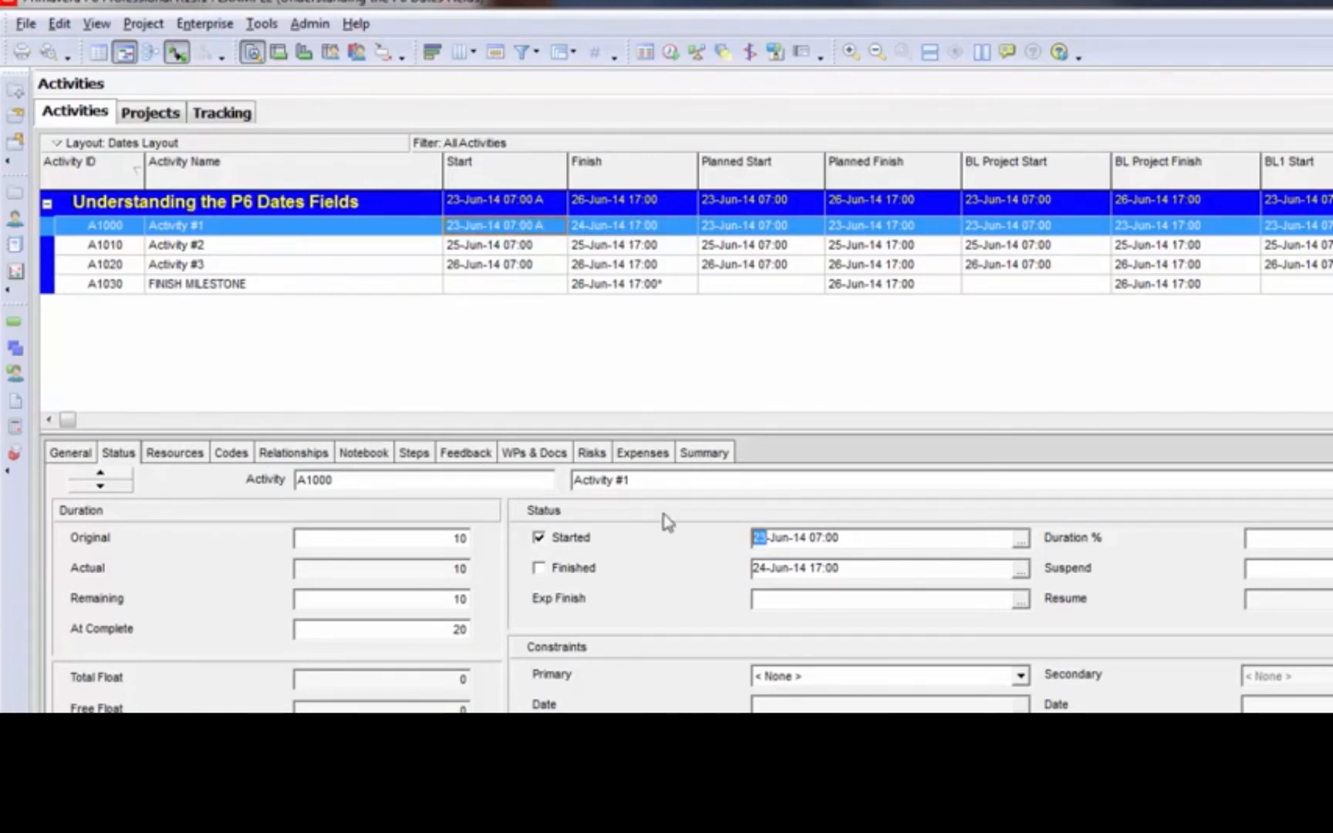
{"action": "type", "text": "22"}
{"action": "key", "text": "Return"}
Examine the planned start of Activity #1 and compare the planned, start and finish dates of Activities #2 and #3
{"action": "left_click", "coordinate": [781, 227]}
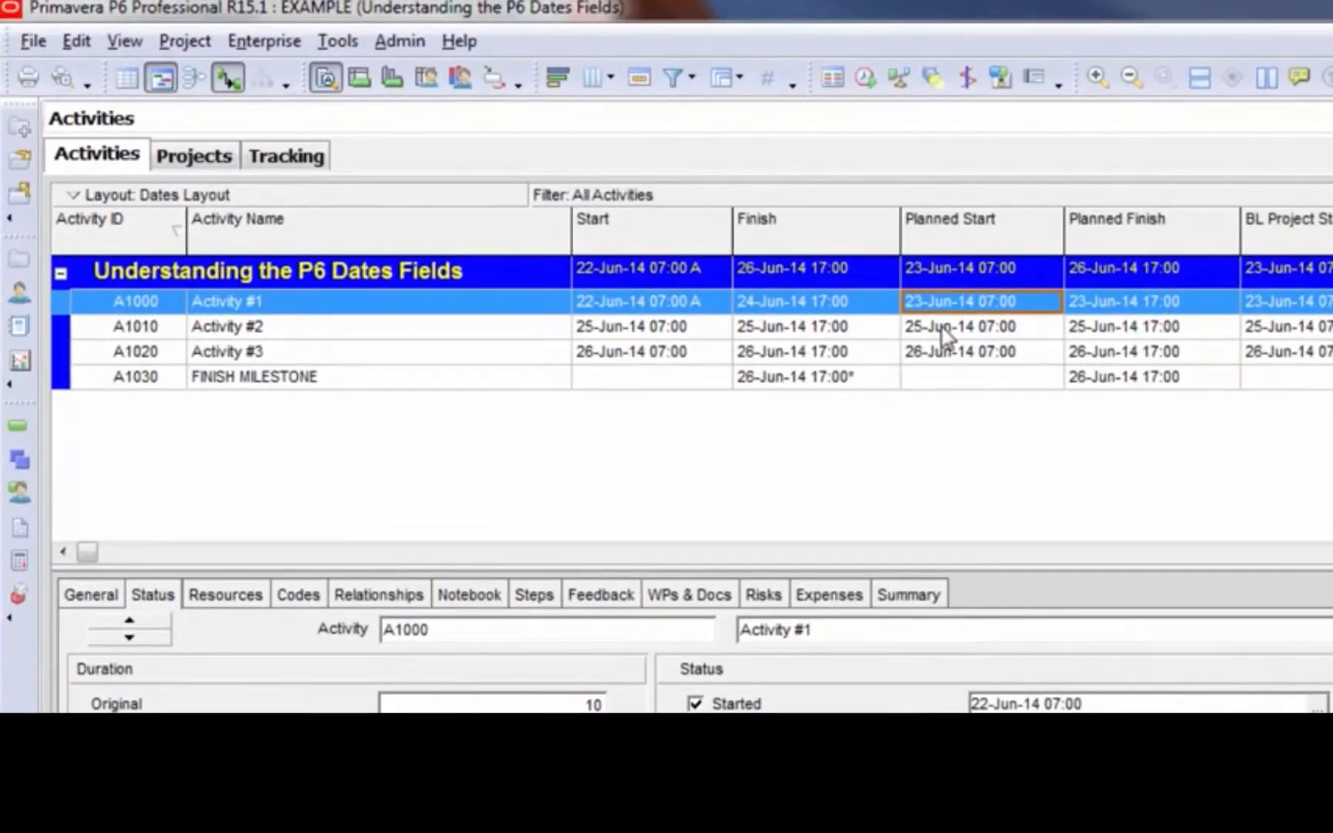
{"action": "left_click", "coordinate": [940, 324]}
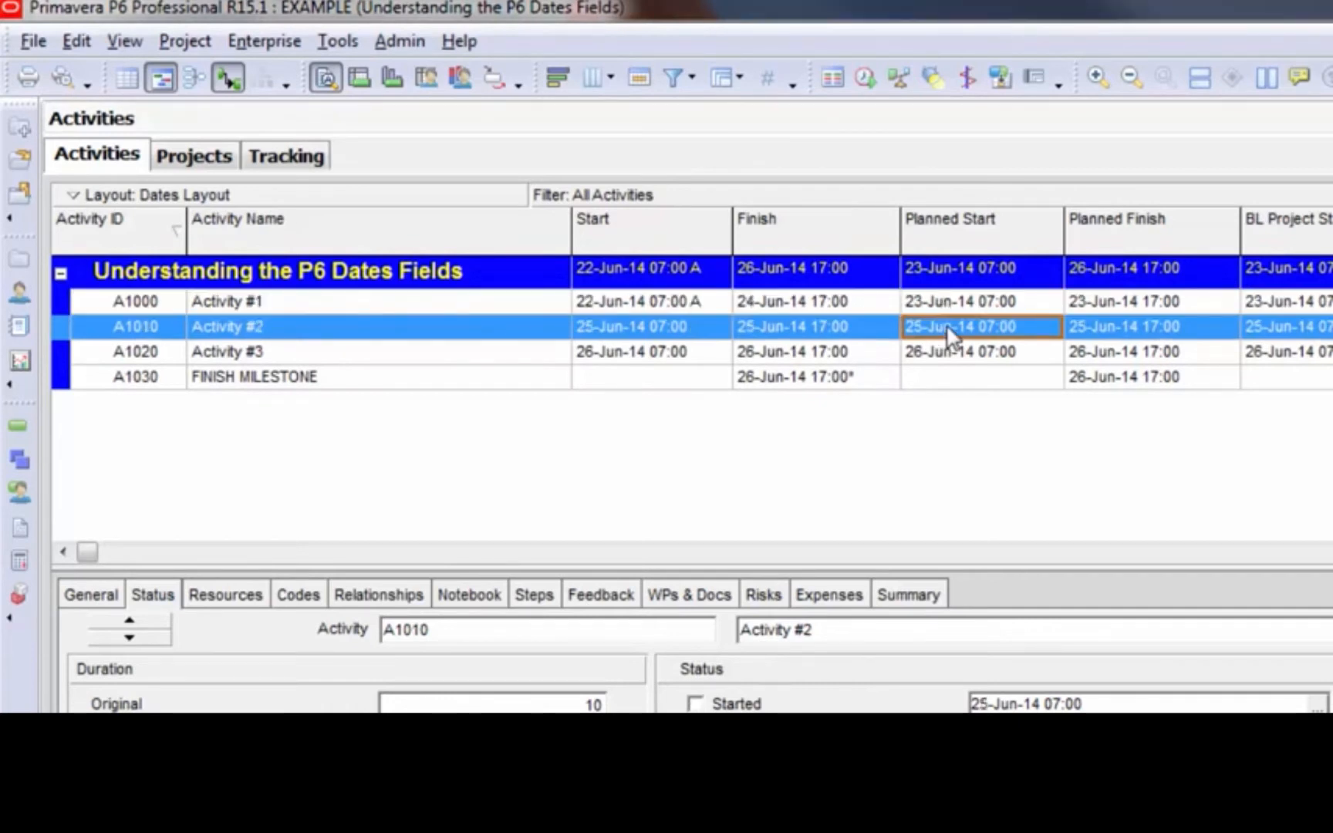
{"action": "left_click", "coordinate": [1111, 327]}
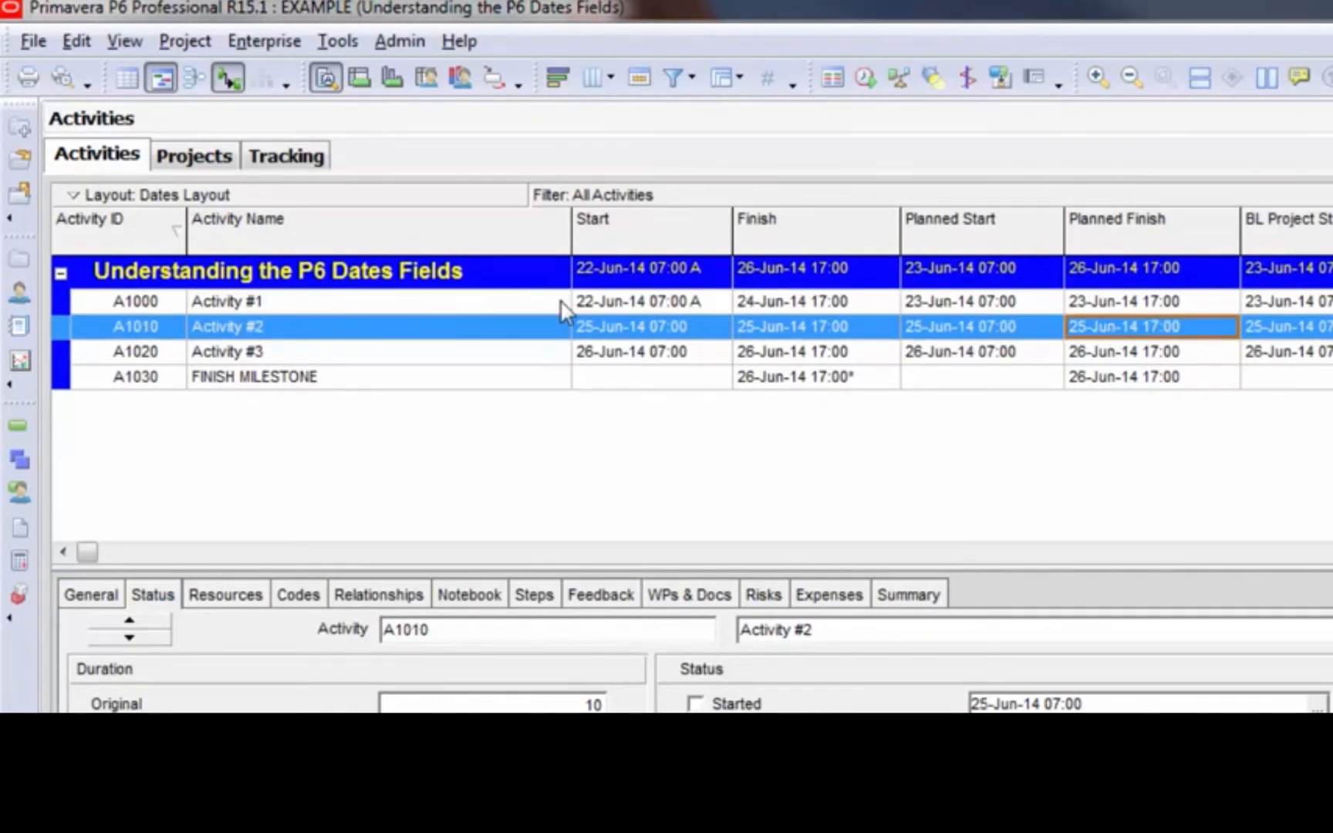
{"action": "left_click", "coordinate": [606, 324]}
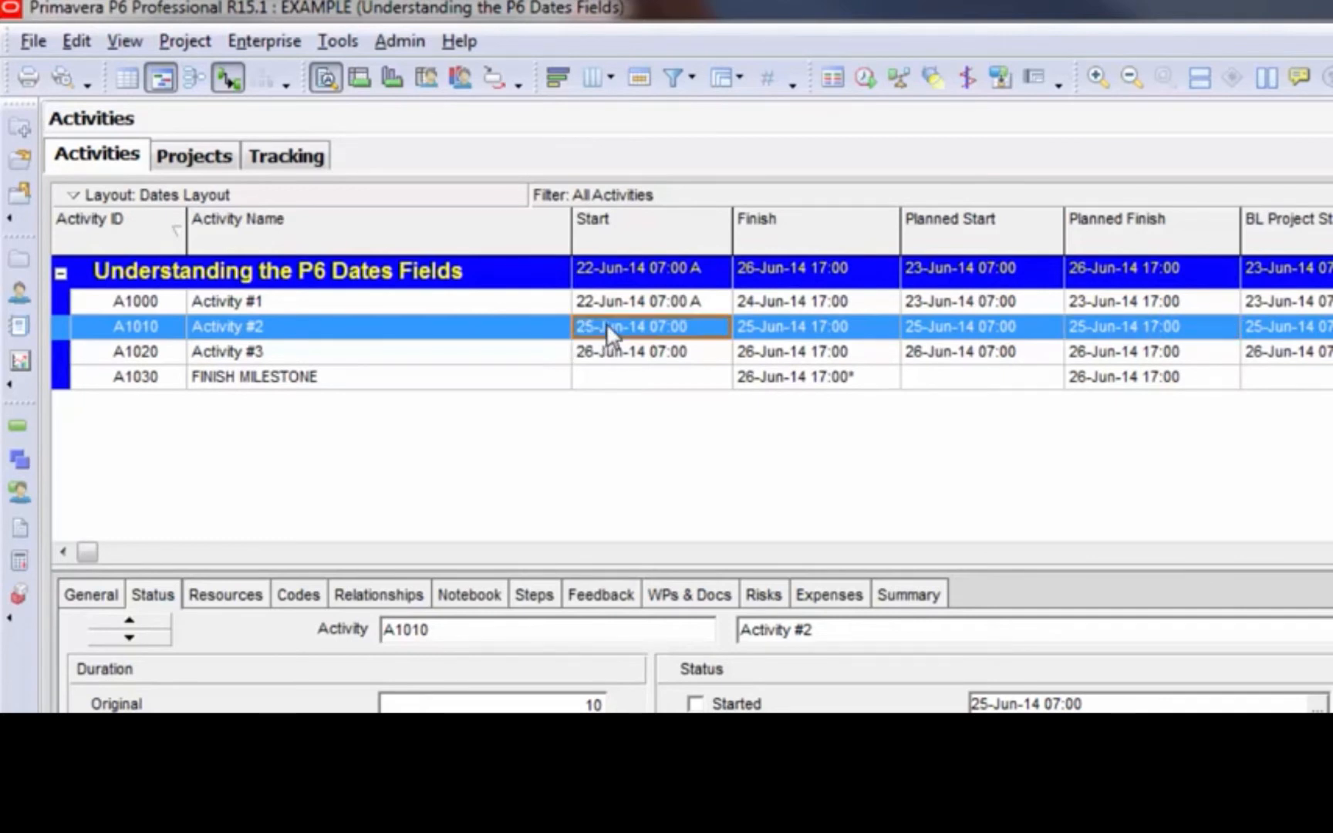
{"action": "left_click", "coordinate": [762, 324]}
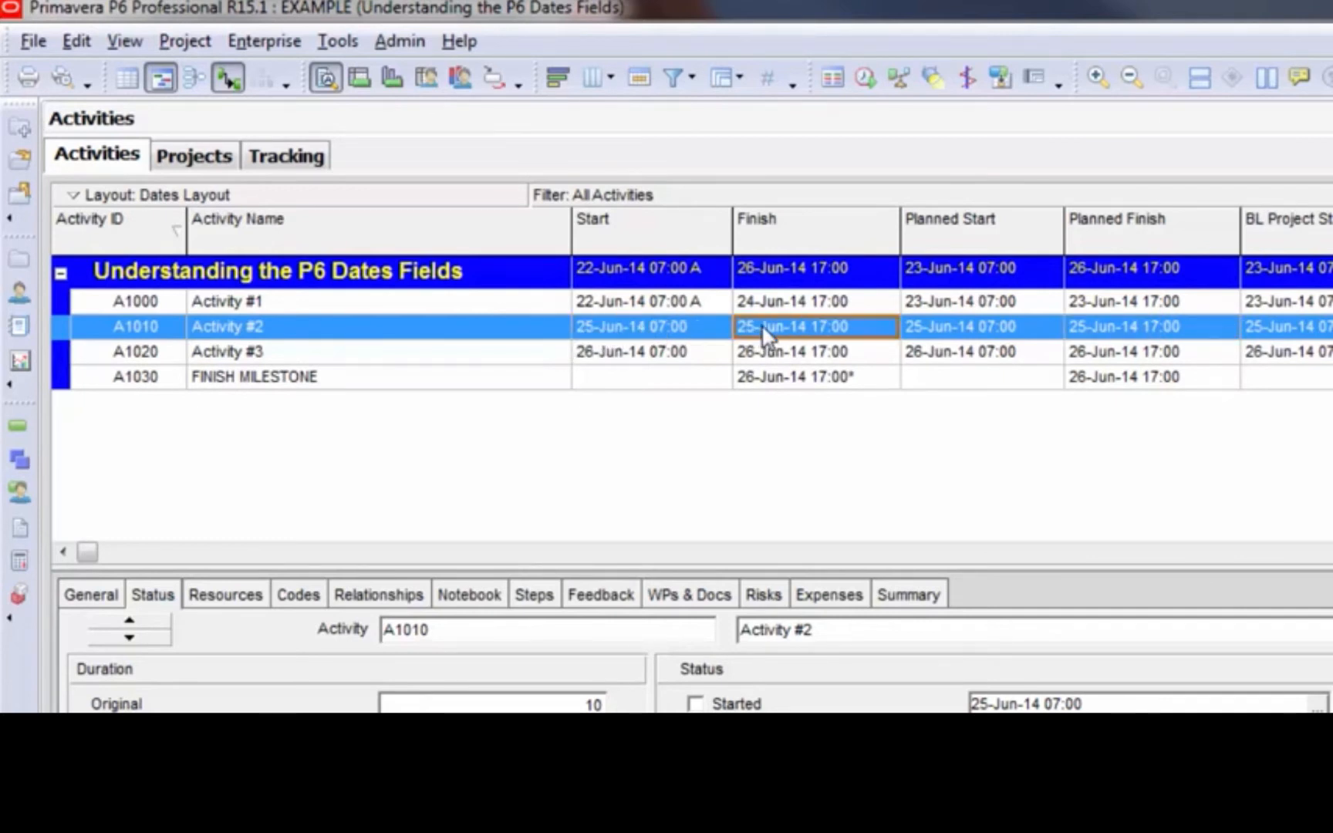
{"action": "left_click", "coordinate": [694, 353]}
{"action": "left_click", "coordinate": [802, 355]}
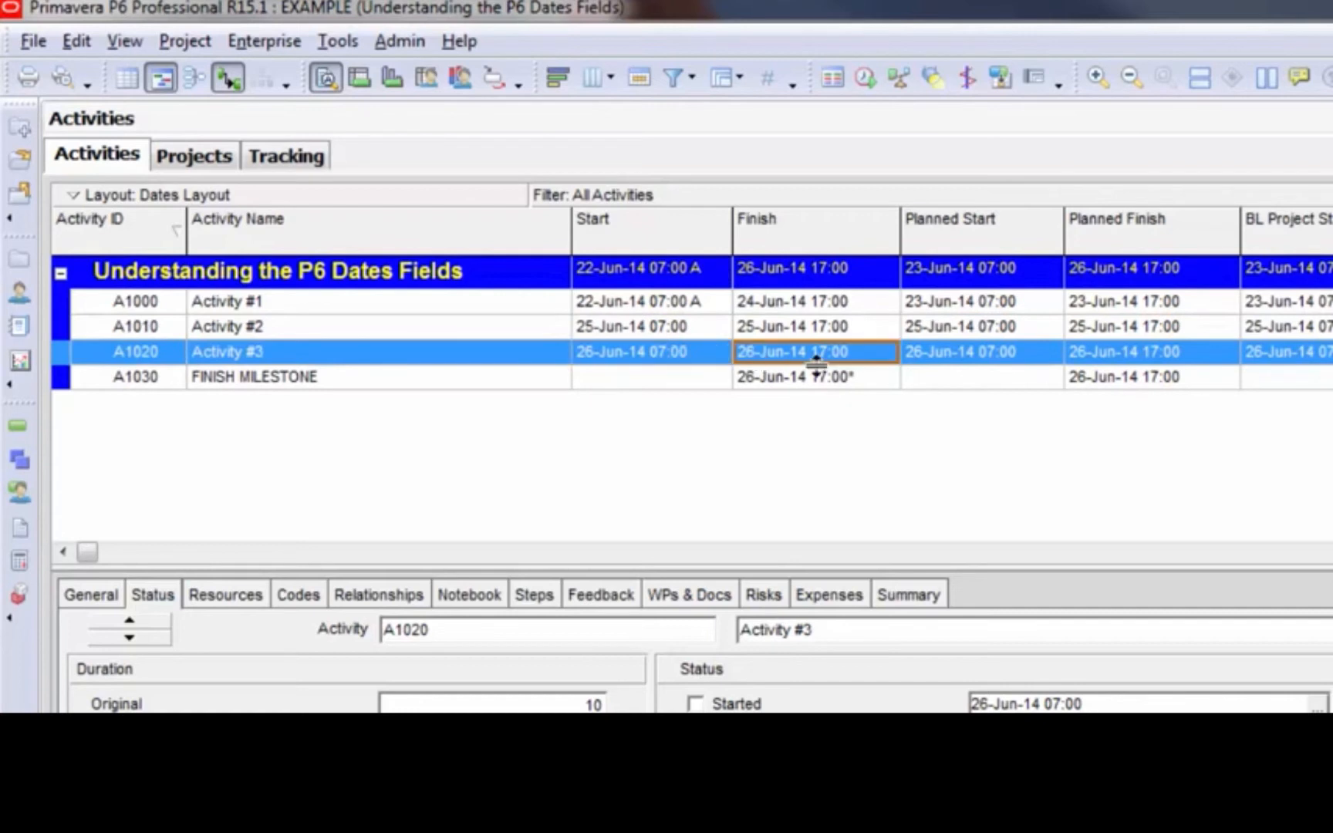
Mark Activity #2 as started on 24-Jun-14 with a duration percent complete of 50%
{"action": "left_click", "coordinate": [672, 327]}
{"action": "left_click", "coordinate": [721, 699]}
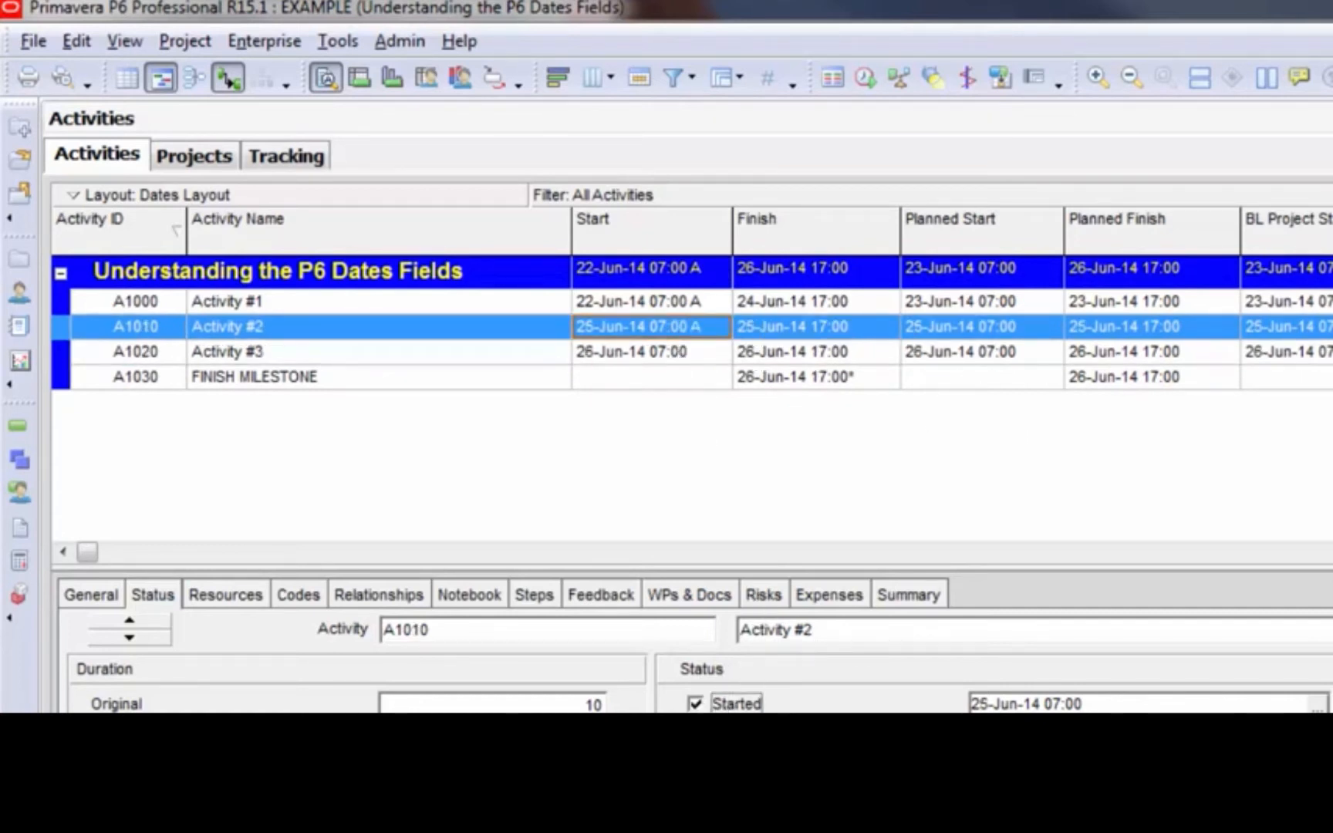
{"action": "left_click", "coordinate": [980, 702]}
{"action": "type", "text": "24"}
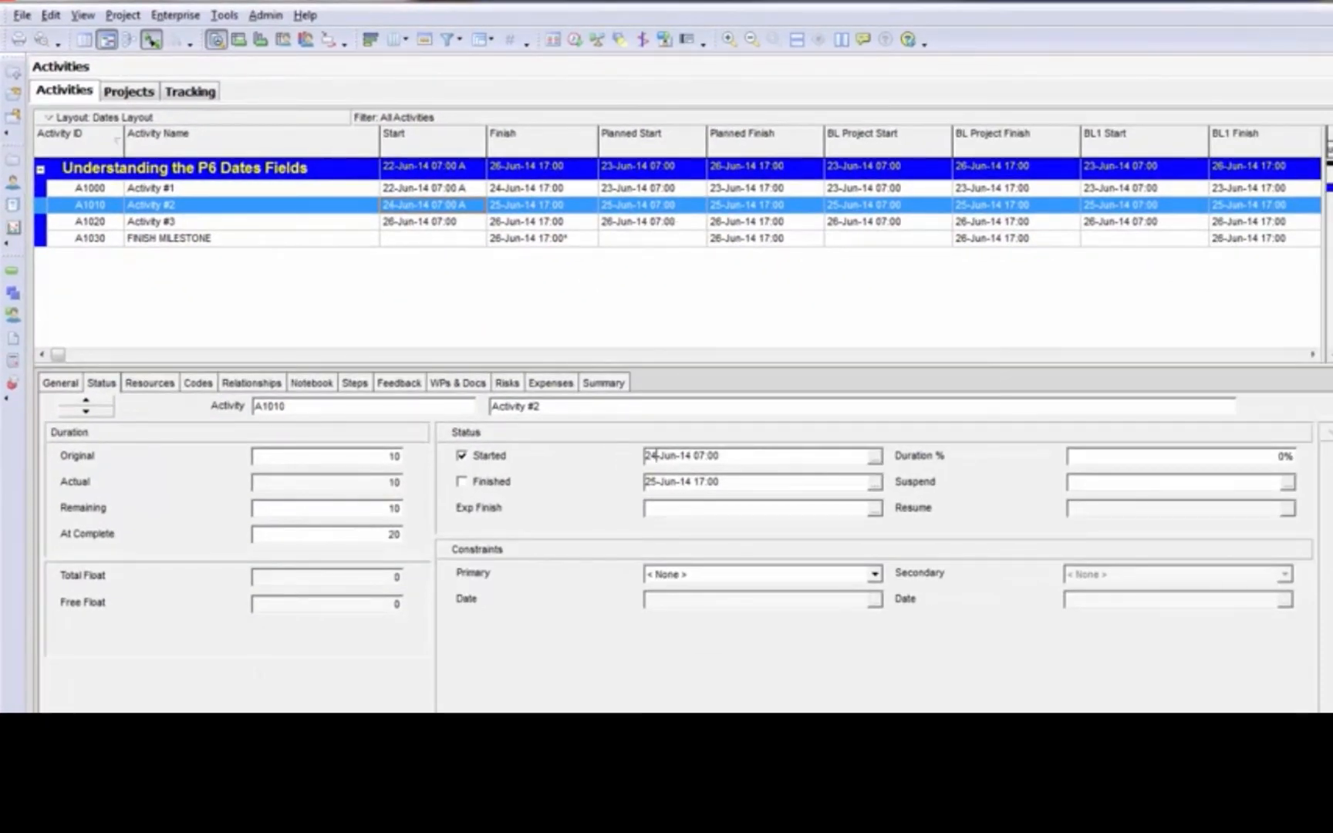
{"action": "left_click", "coordinate": [1262, 459]}
{"action": "type", "text": "50"}
Reschedule the project with a data date of 25-Jun-14 and review the planned dates of Activity #2
{"action": "left_click", "coordinate": [574, 40]}
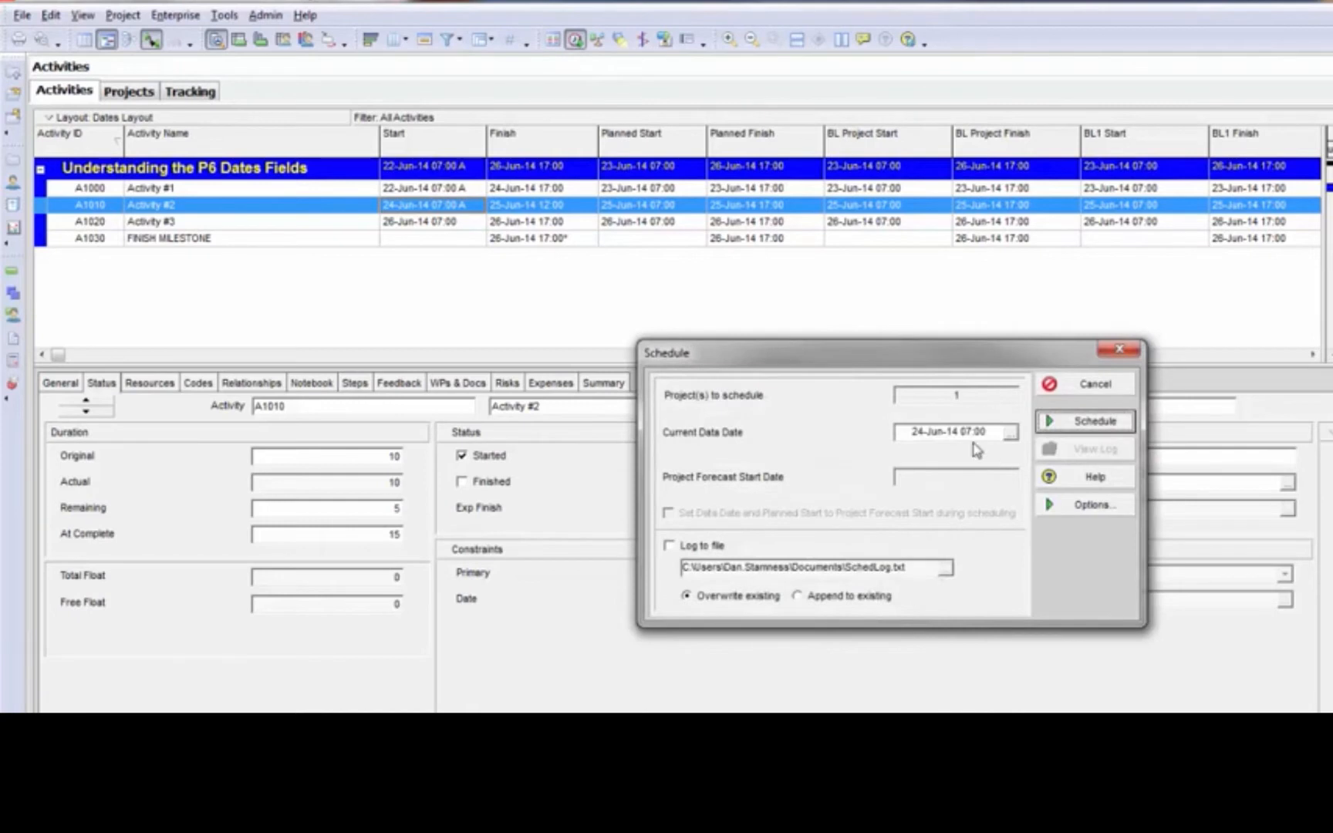
{"action": "left_click", "coordinate": [923, 435]}
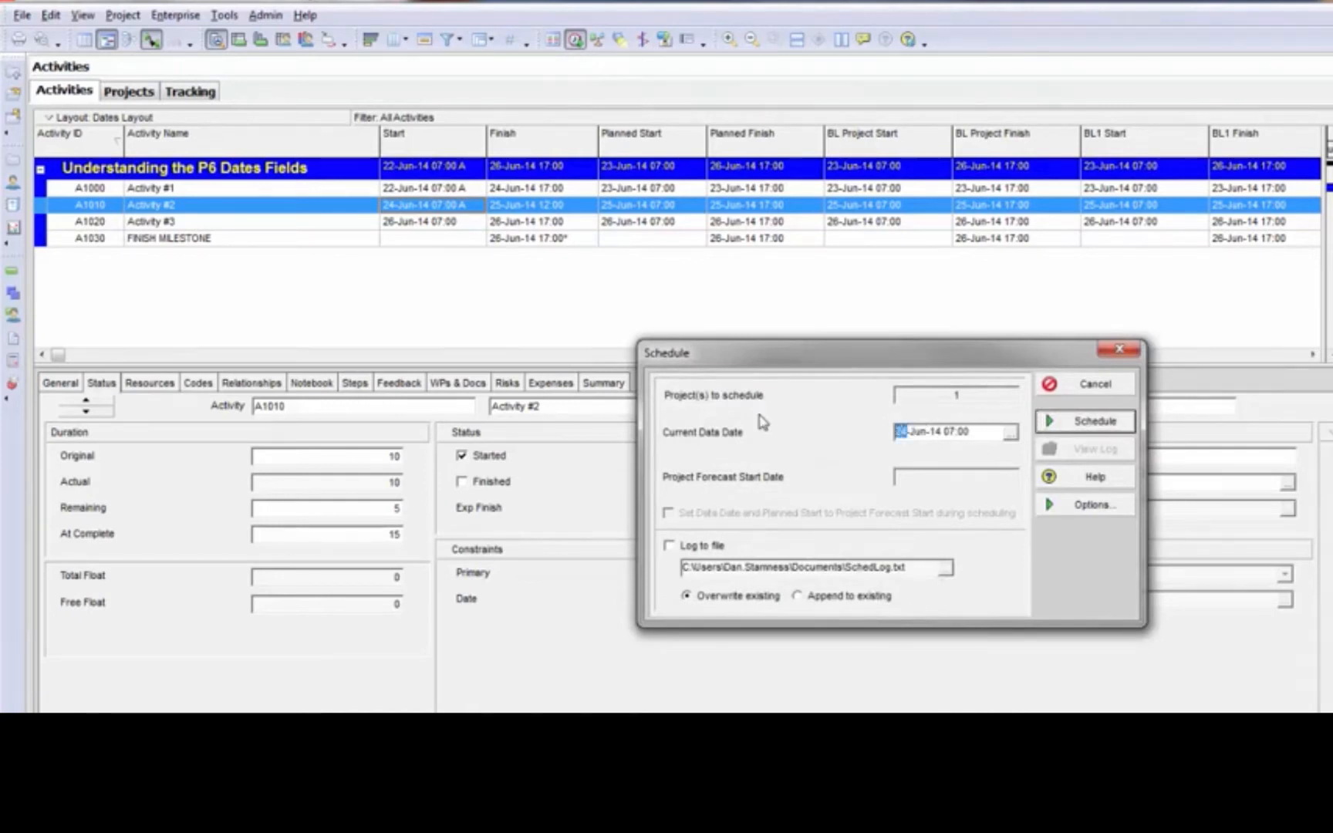
{"action": "type", "text": "25"}
{"action": "left_click", "coordinate": [1114, 425]}
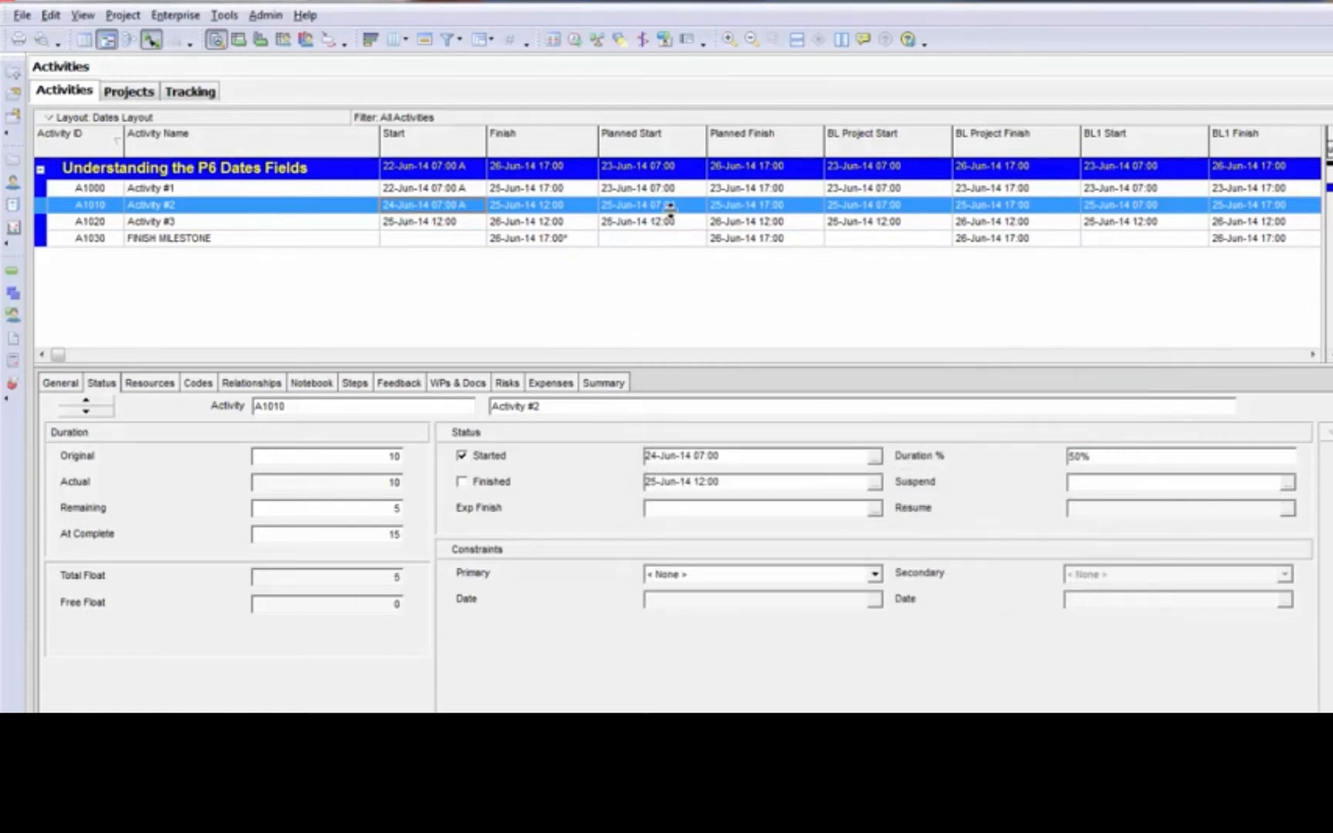
{"action": "left_click", "coordinate": [737, 209]}
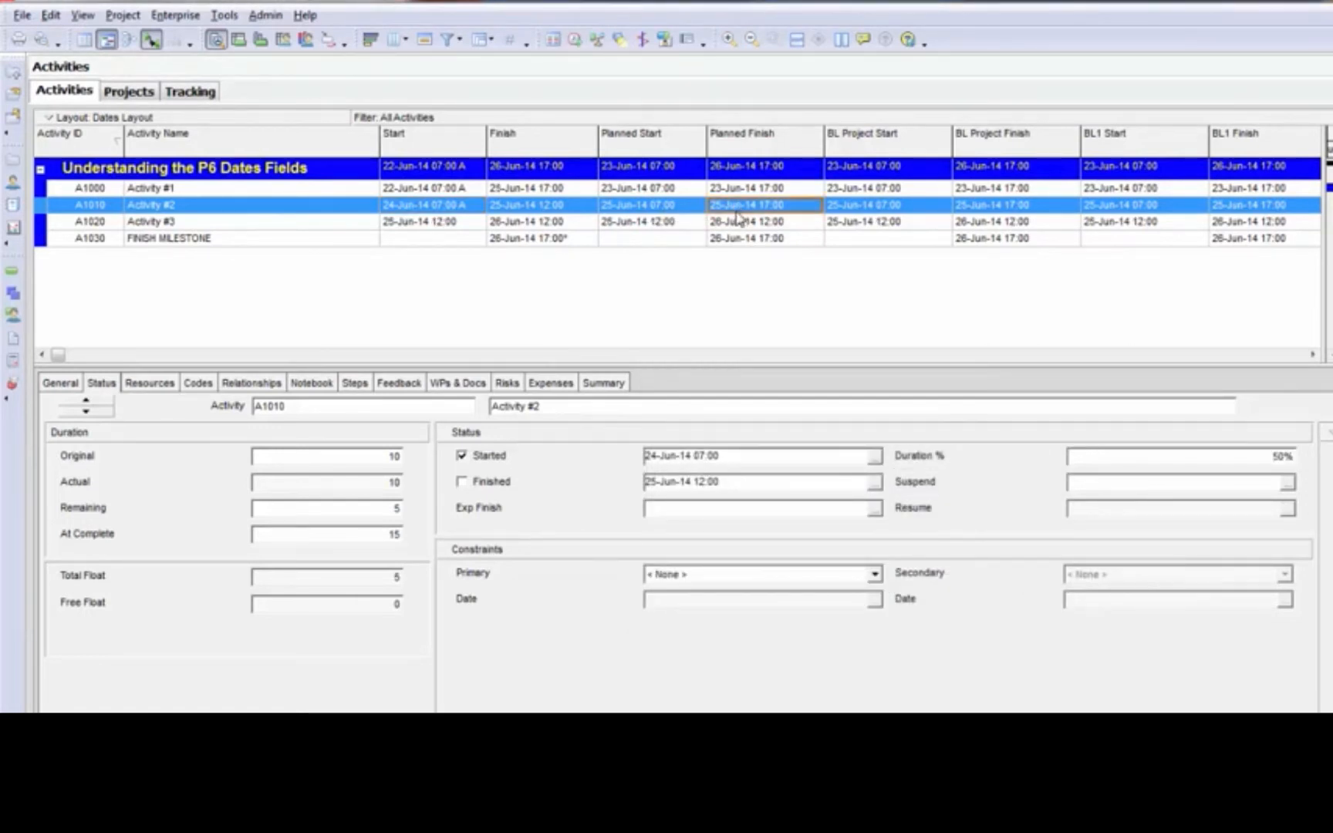
{"action": "left_click", "coordinate": [689, 207]}
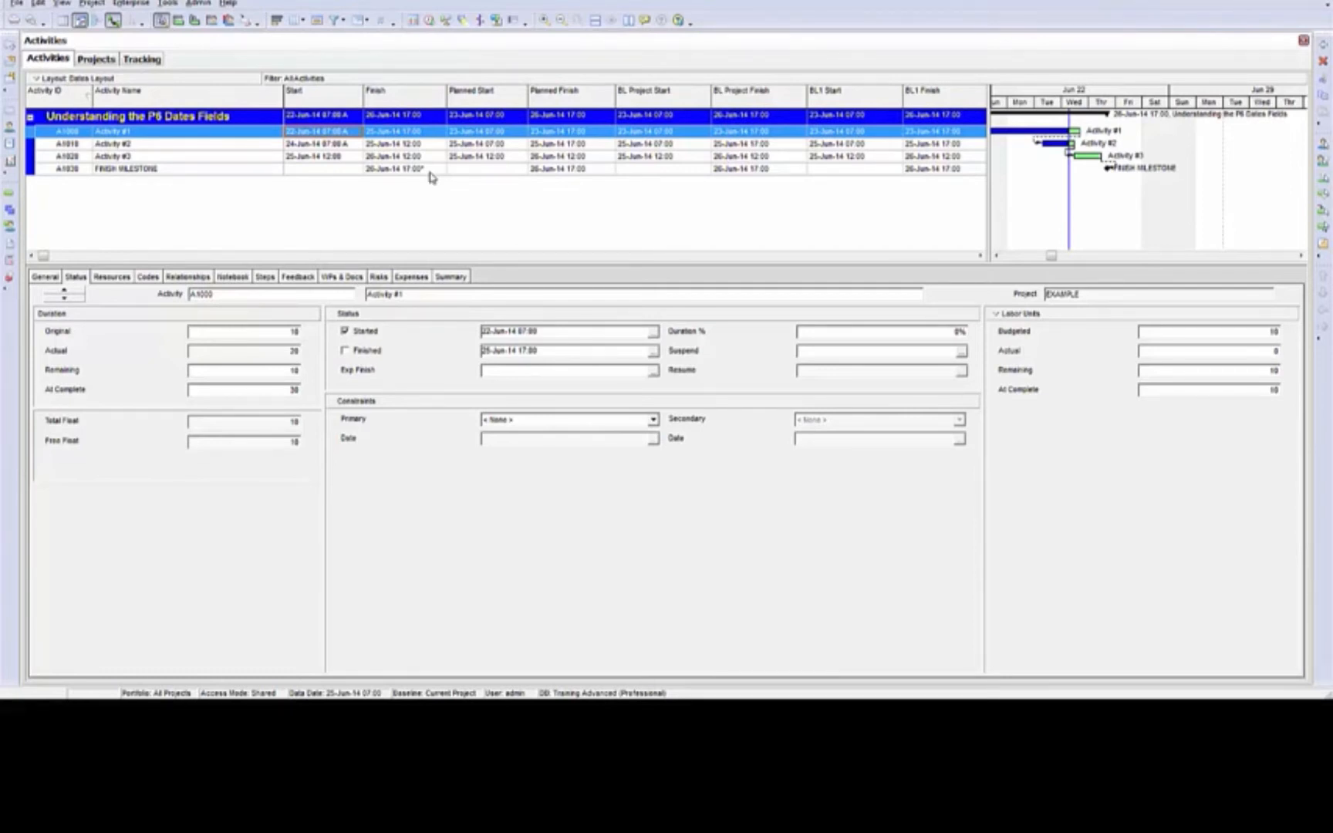
Examine the original duration and the budgeted and at-completion labor units of Activity #1
{"action": "left_click", "coordinate": [279, 331]}
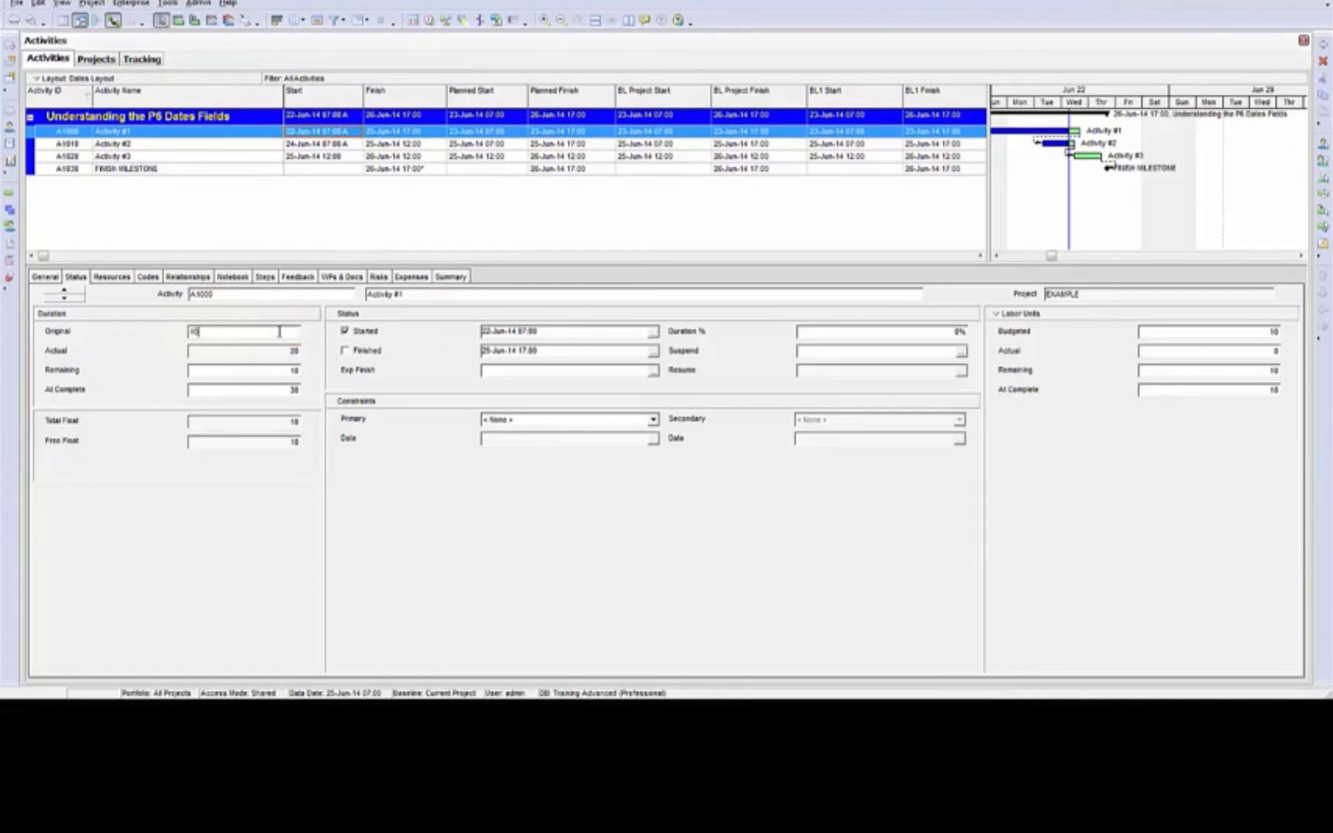
{"action": "left_click", "coordinate": [1173, 333]}
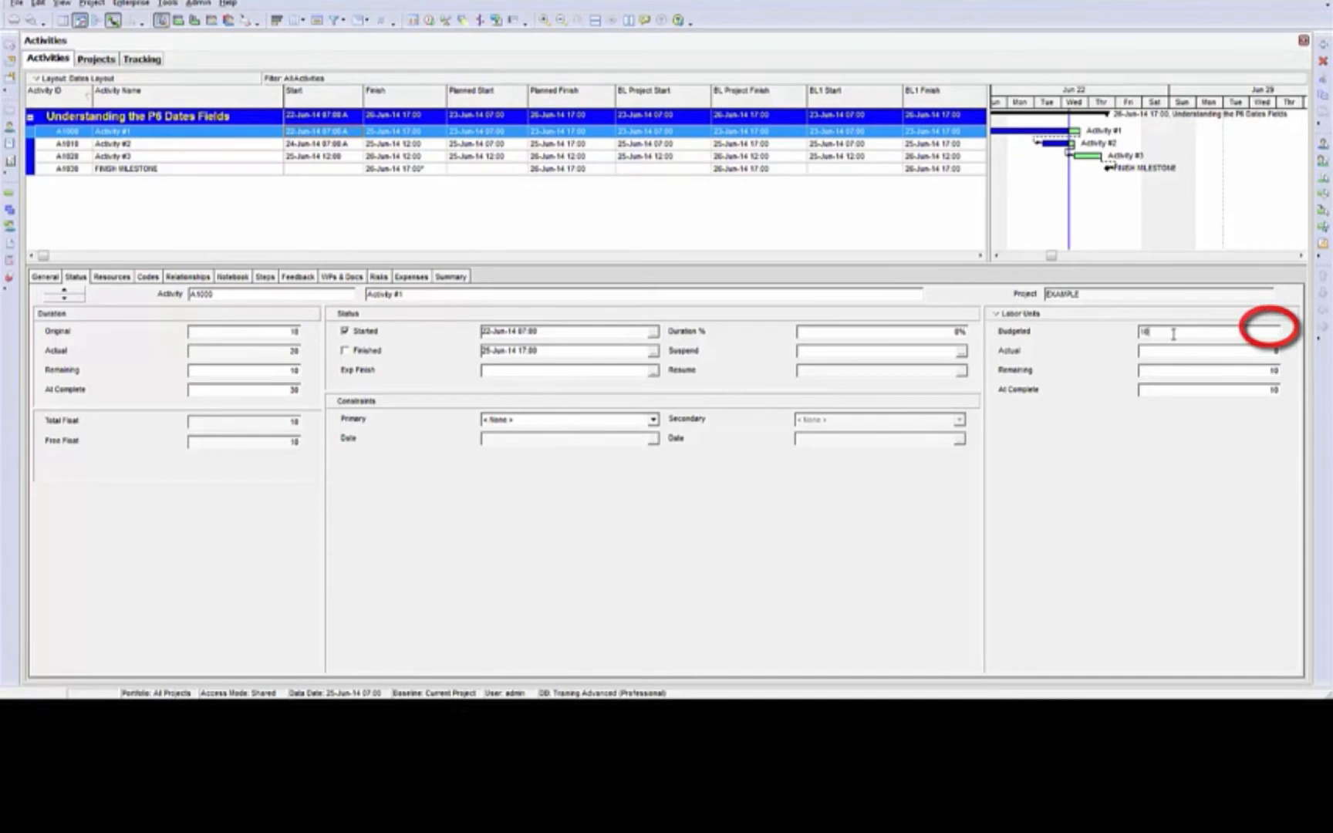
{"action": "left_click", "coordinate": [1184, 390]}
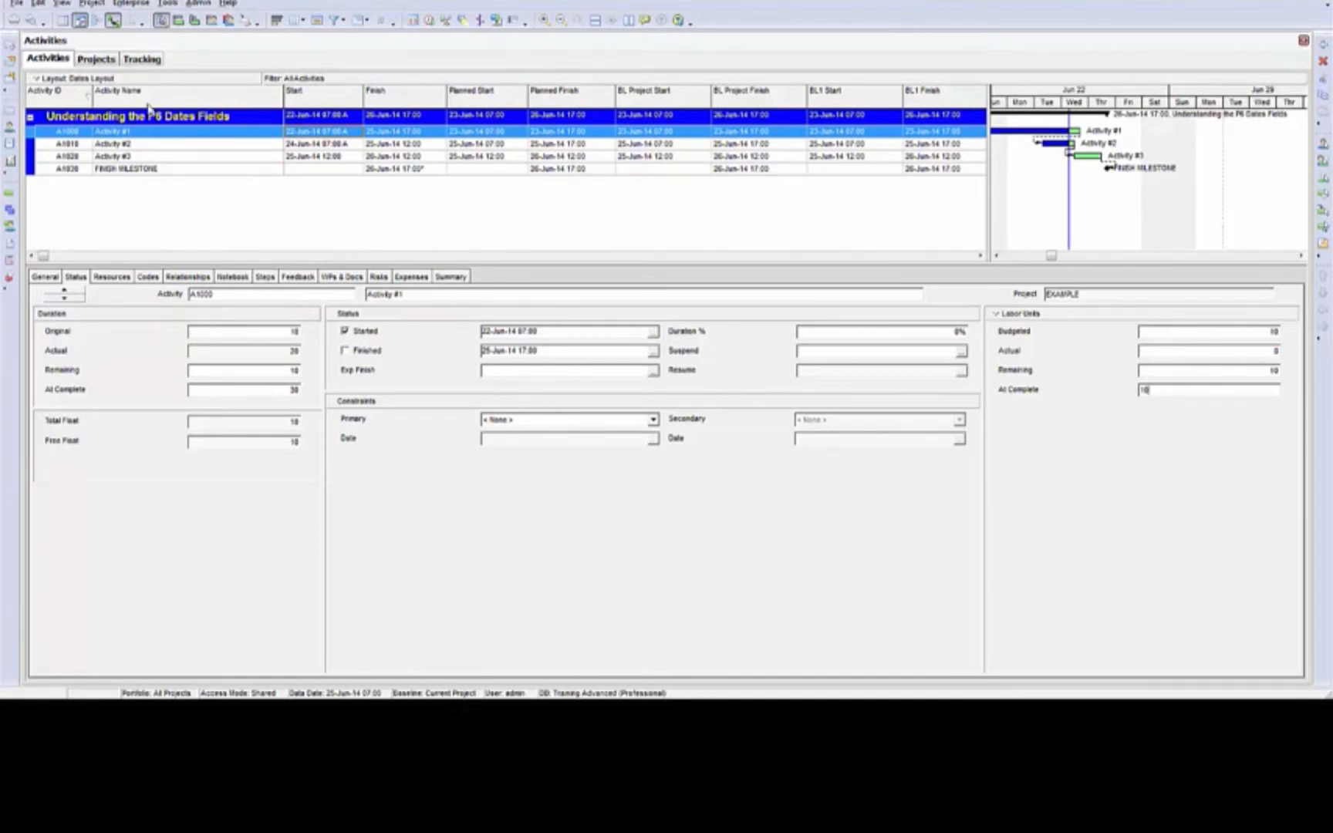
Set the original duration of Activity #3 to 20 and its budgeted labor units to 40
{"action": "left_click", "coordinate": [225, 159]}
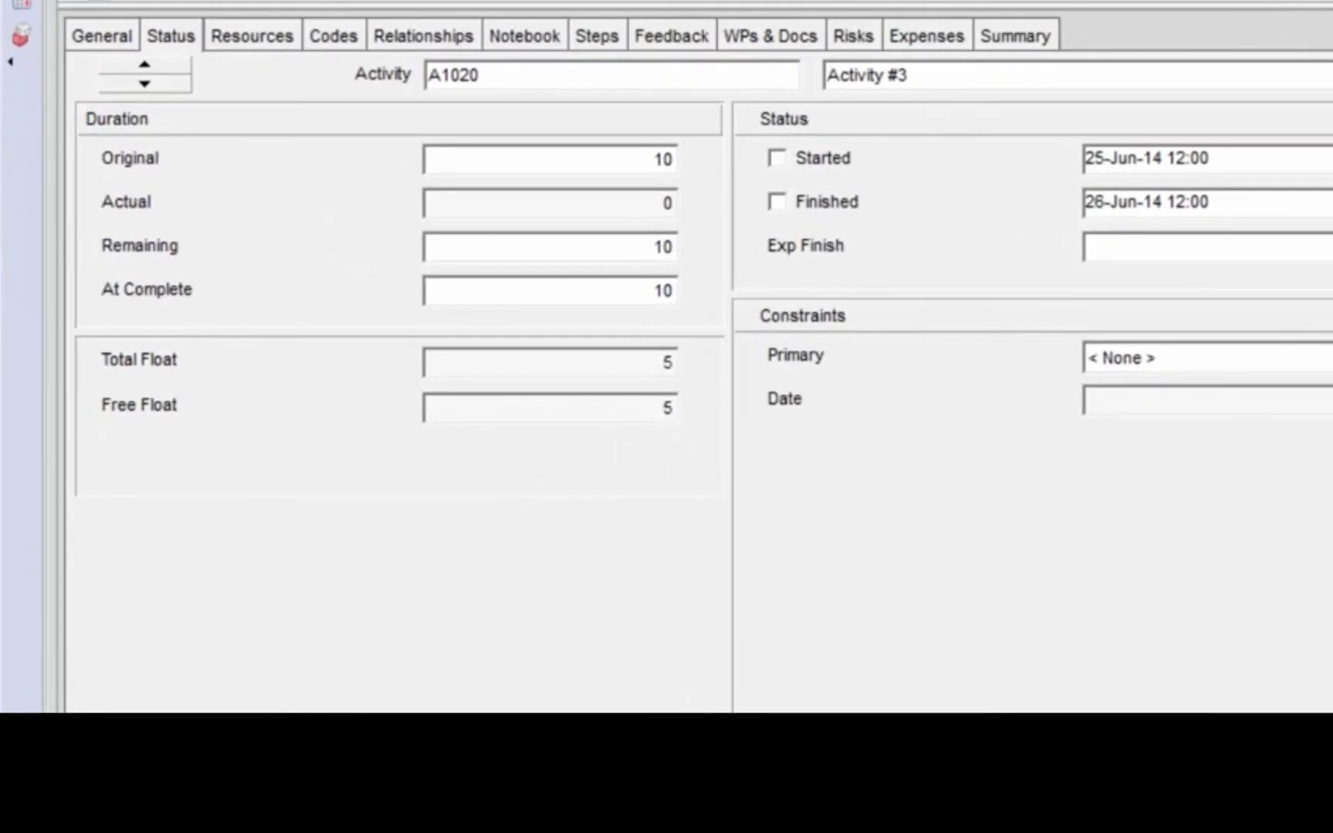
{"action": "left_click", "coordinate": [610, 185]}
{"action": "type", "text": "20"}
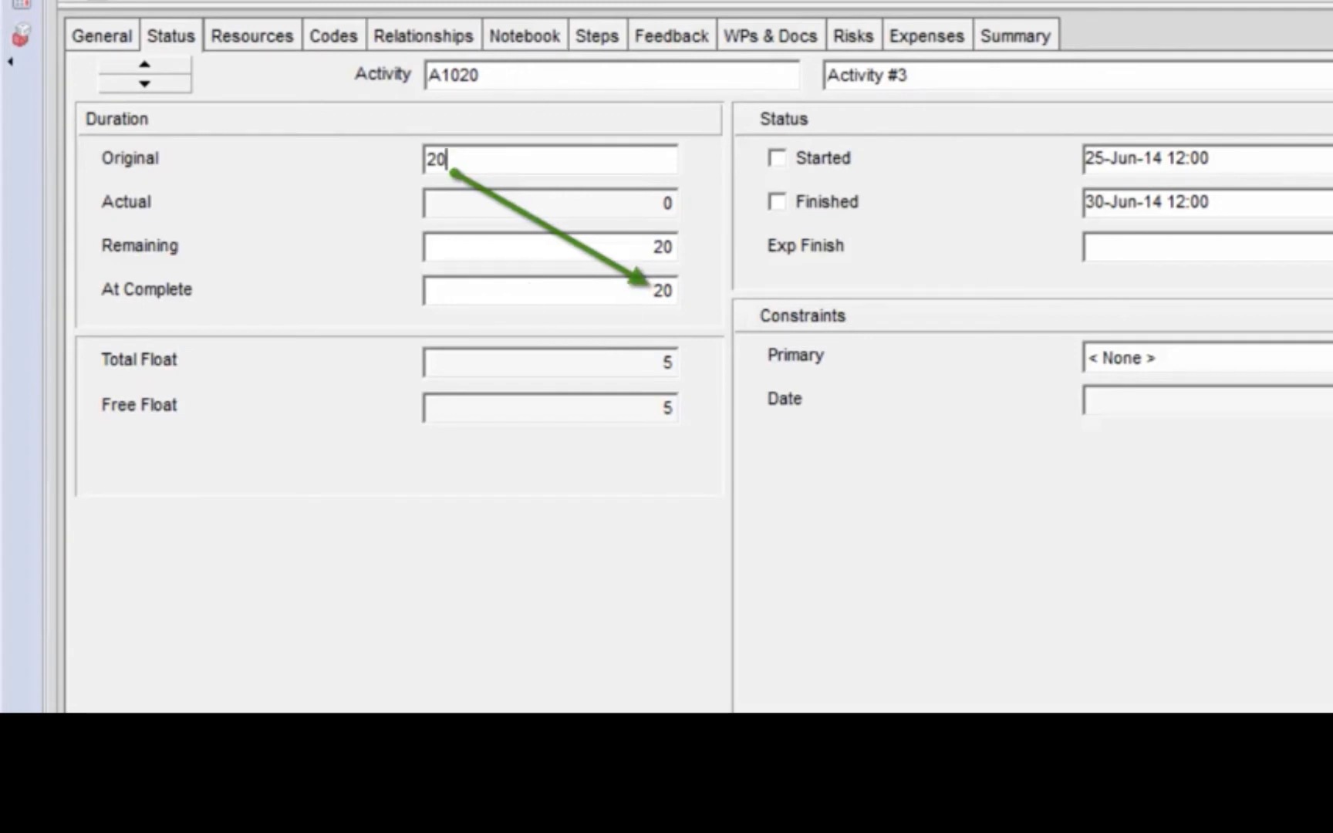
{"action": "left_click", "coordinate": [1068, 144]}
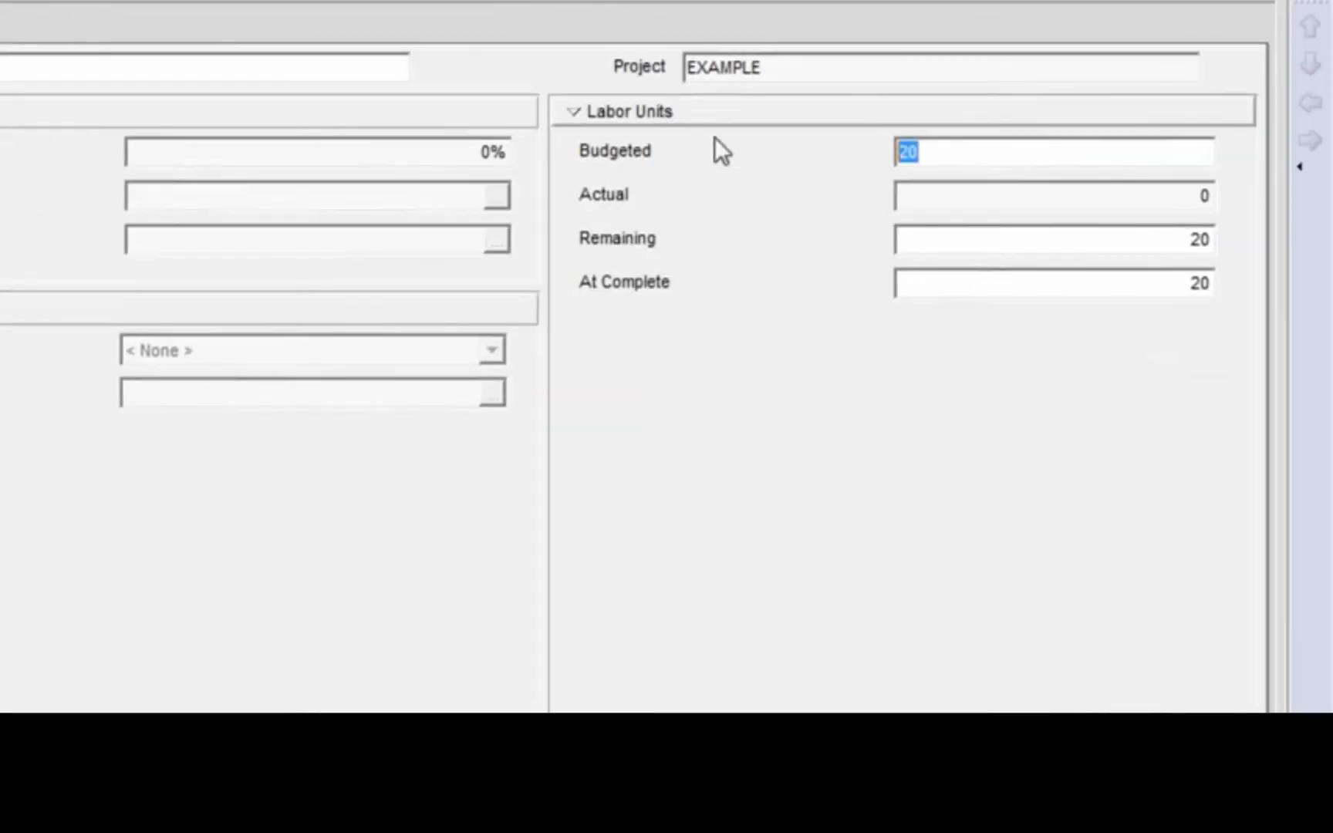
{"action": "type", "text": "40"}
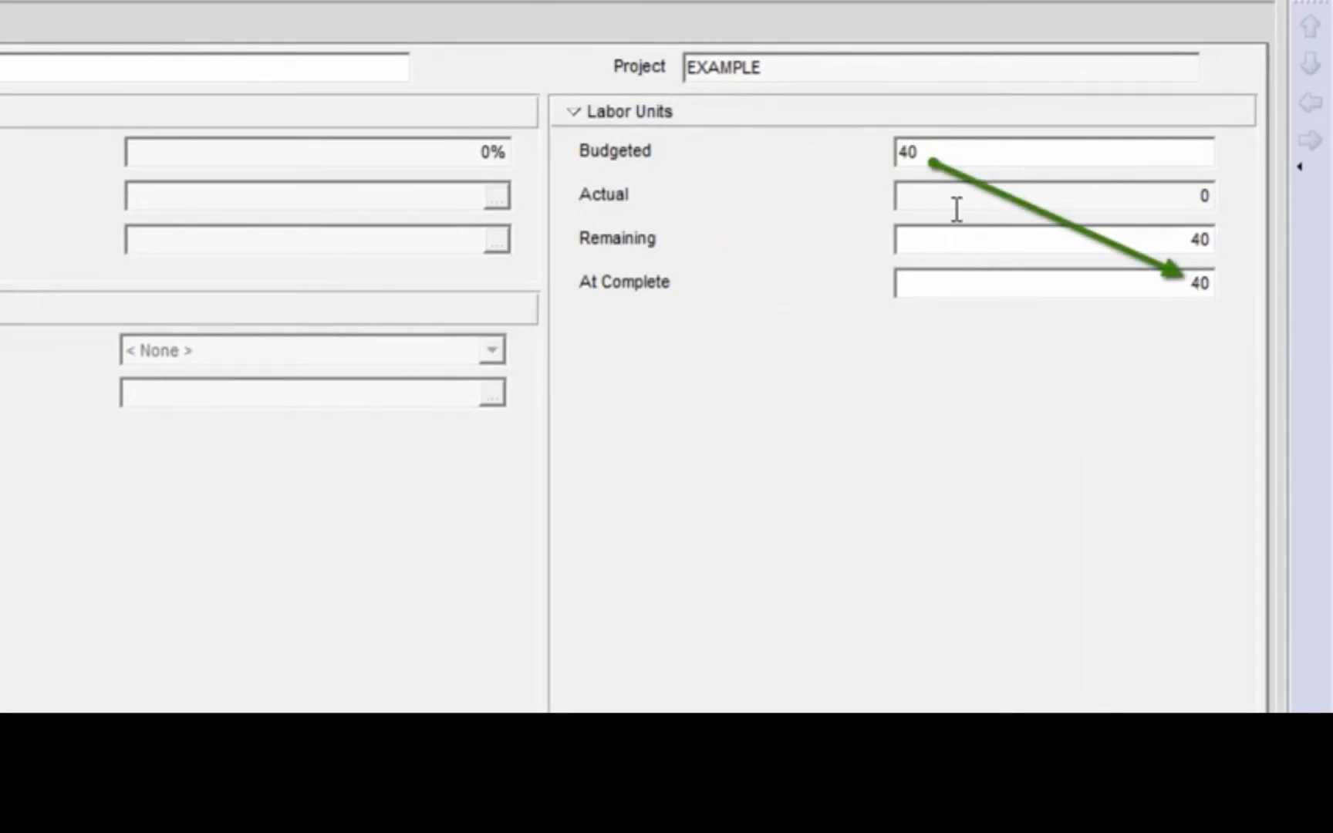
Set the at-completion labor units of Activity #3 to 30 and its at-completion duration to 10
{"action": "left_click", "coordinate": [1169, 283]}
{"action": "double_click", "coordinate": [1169, 283]}
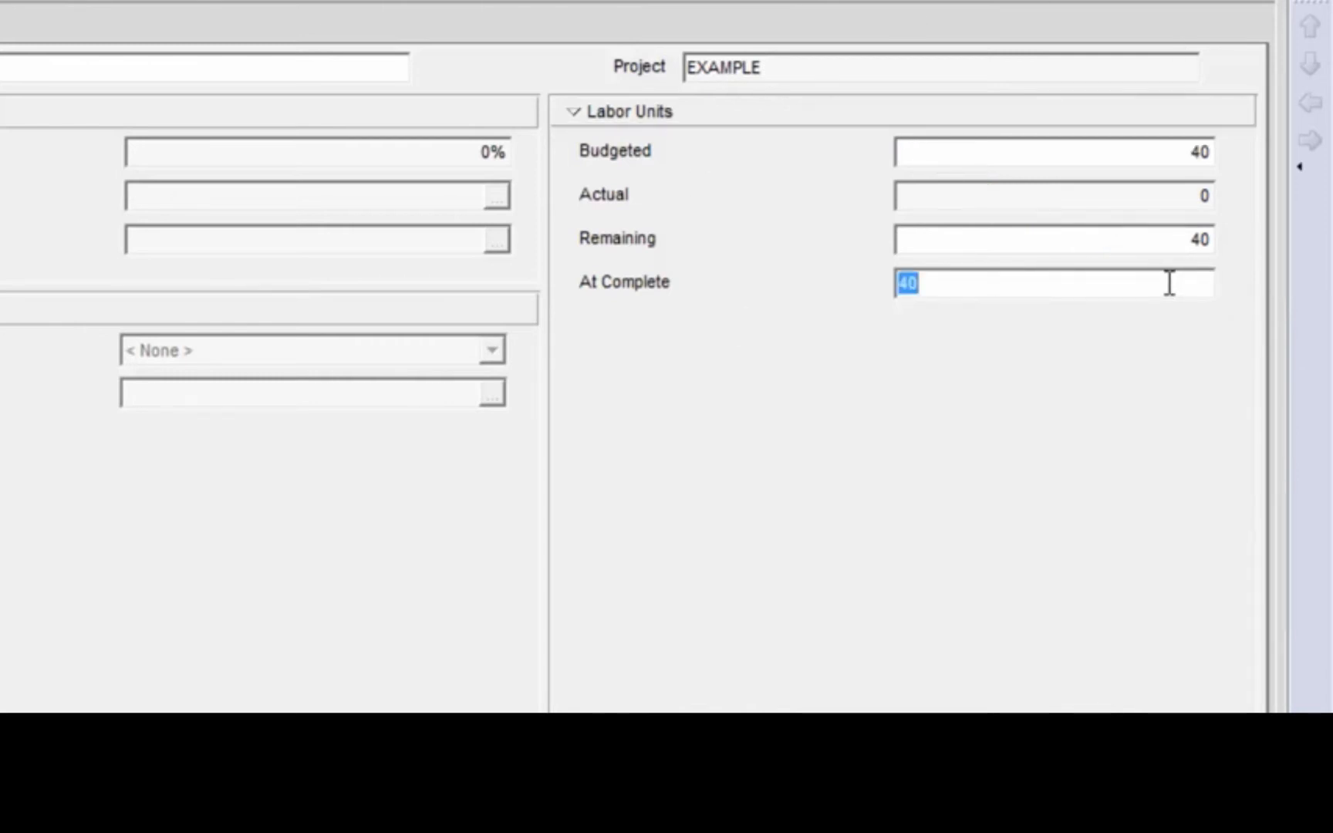
{"action": "type", "text": "30"}
{"action": "left_click", "coordinate": [1142, 155]}
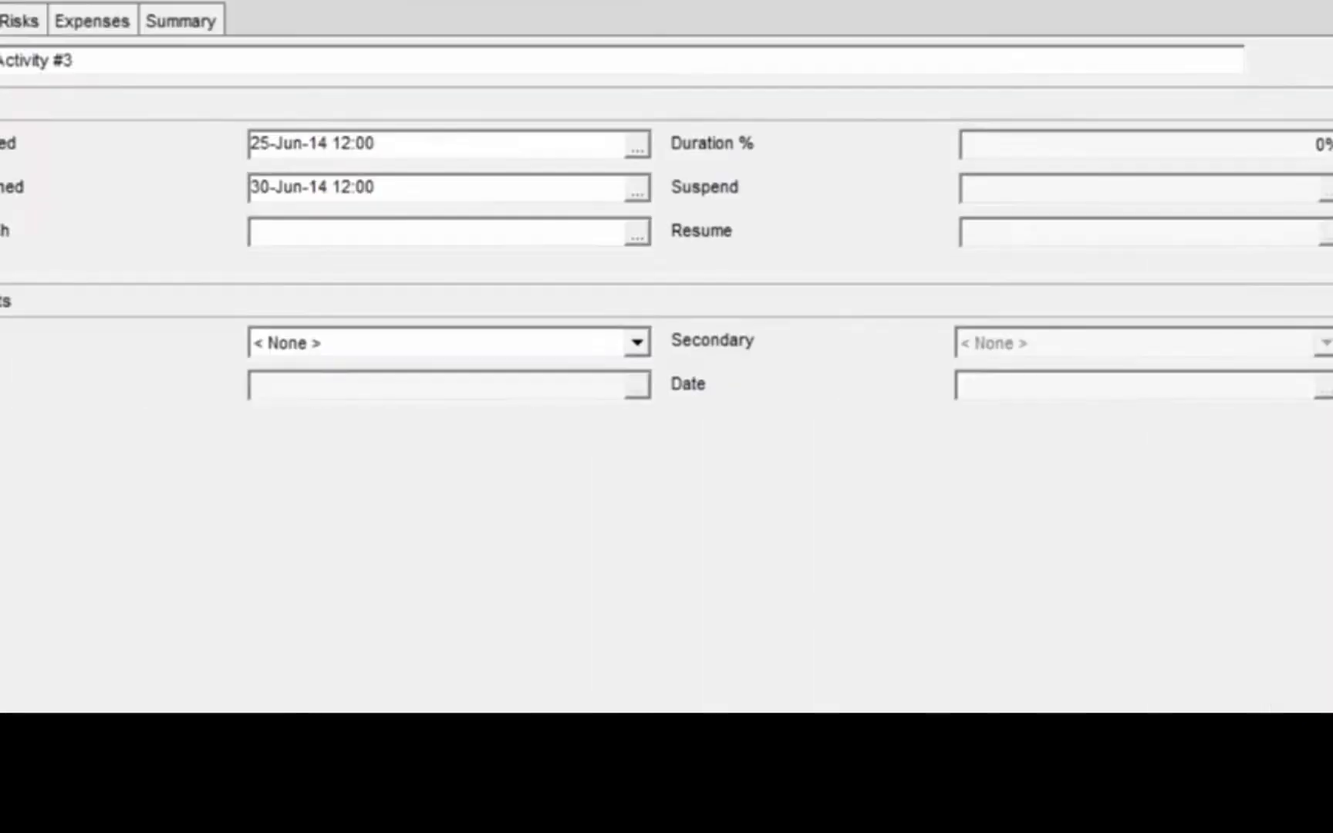
{"action": "left_click", "coordinate": [596, 271]}
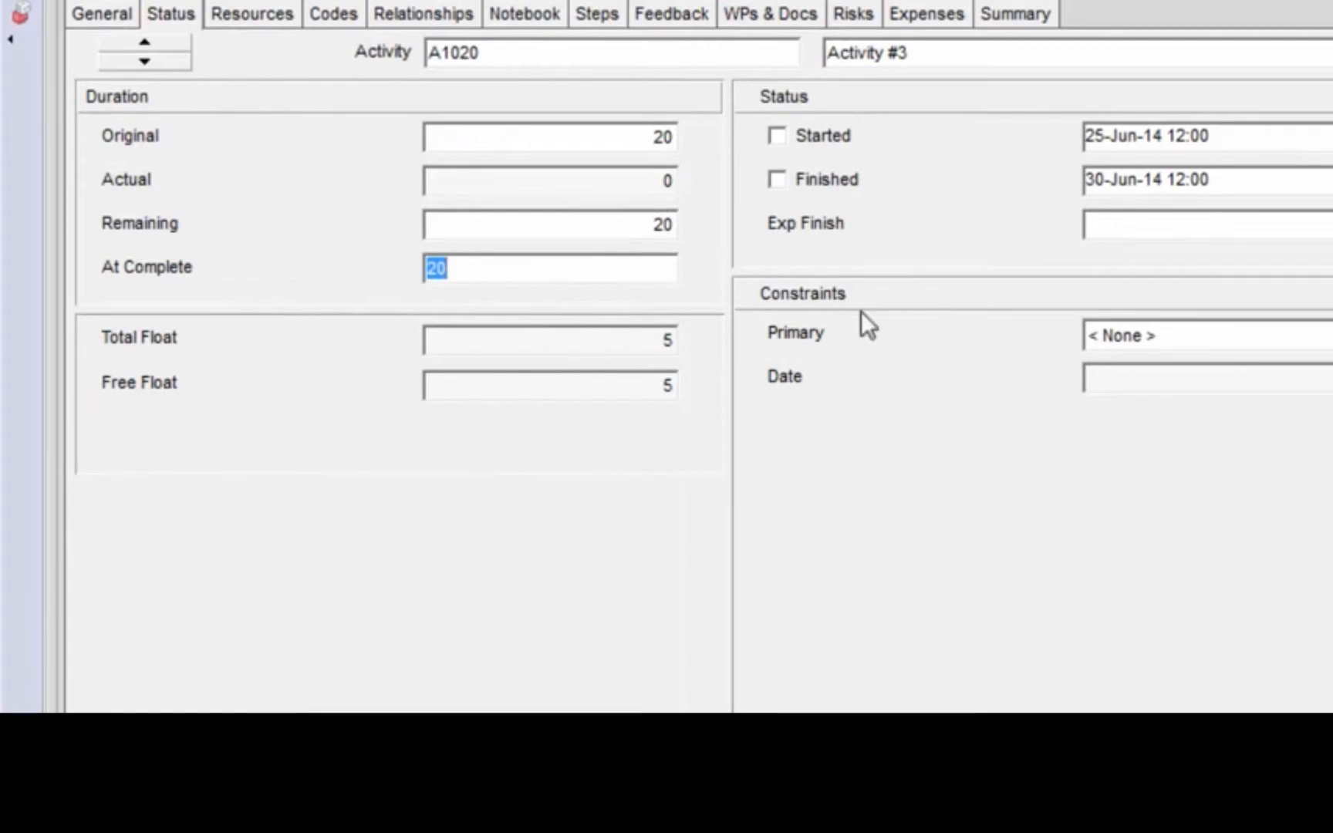
{"action": "type", "text": "10"}
{"action": "left_click", "coordinate": [629, 137]}
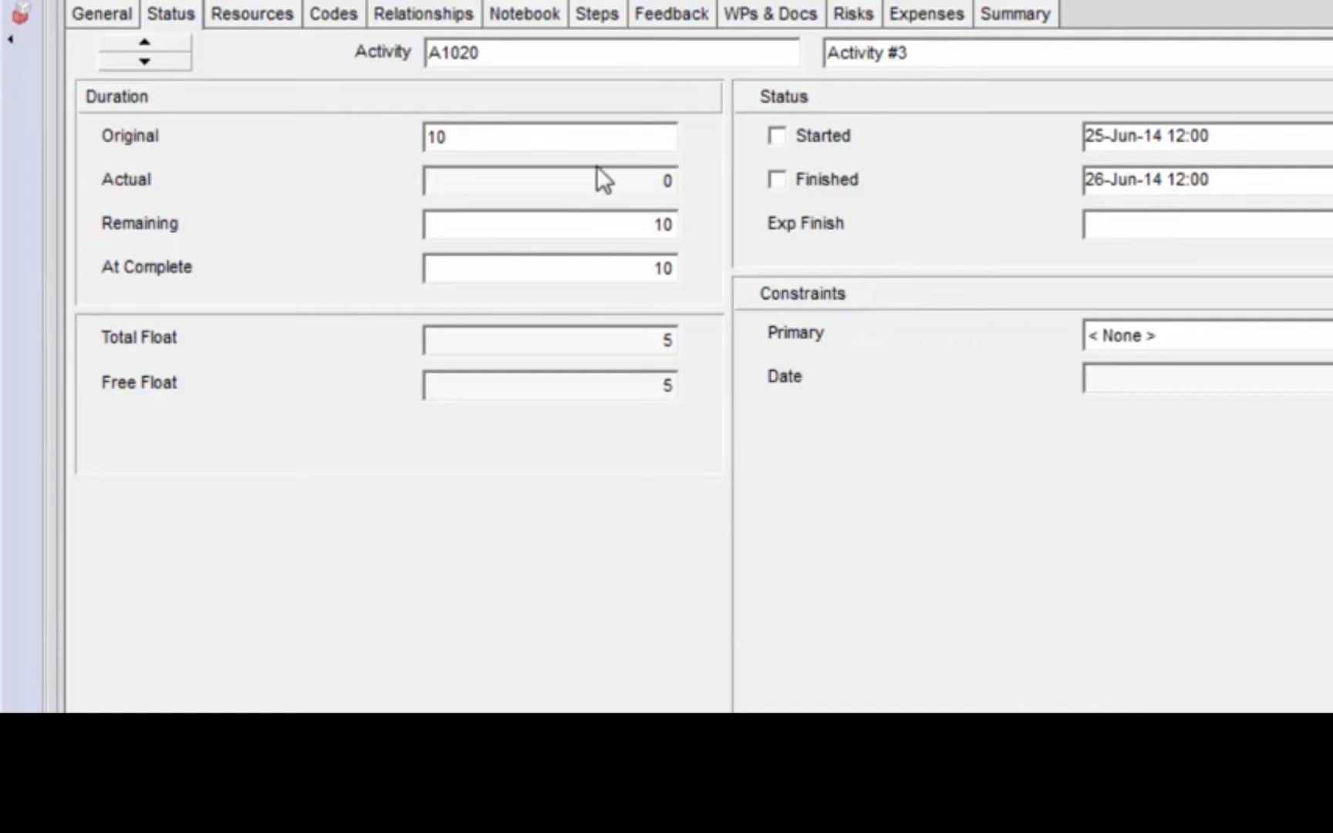
Mark Activity #3 as started and set its original duration to 15
{"action": "left_click", "coordinate": [779, 136]}
{"action": "left_click", "coordinate": [779, 135]}
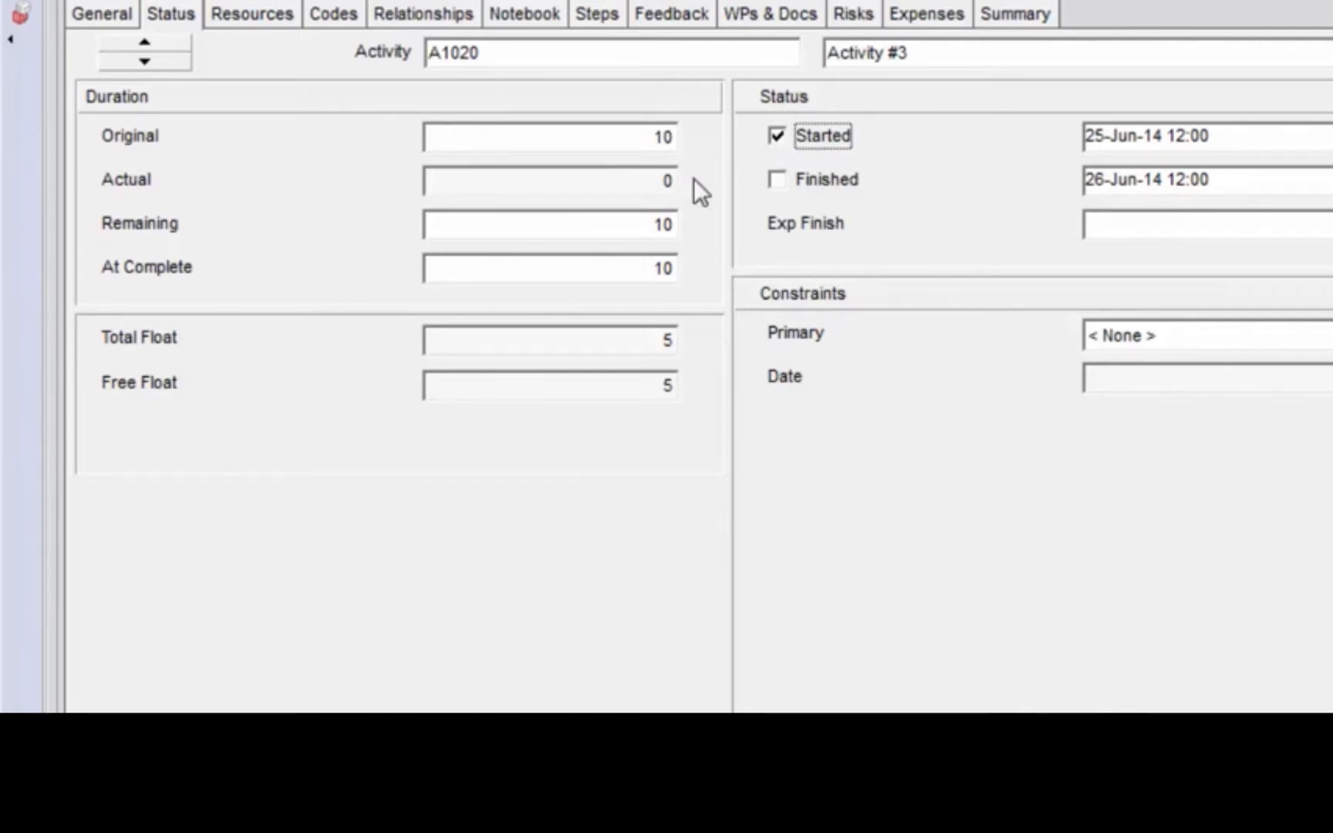
{"action": "left_click", "coordinate": [661, 137]}
{"action": "type", "text": "15"}
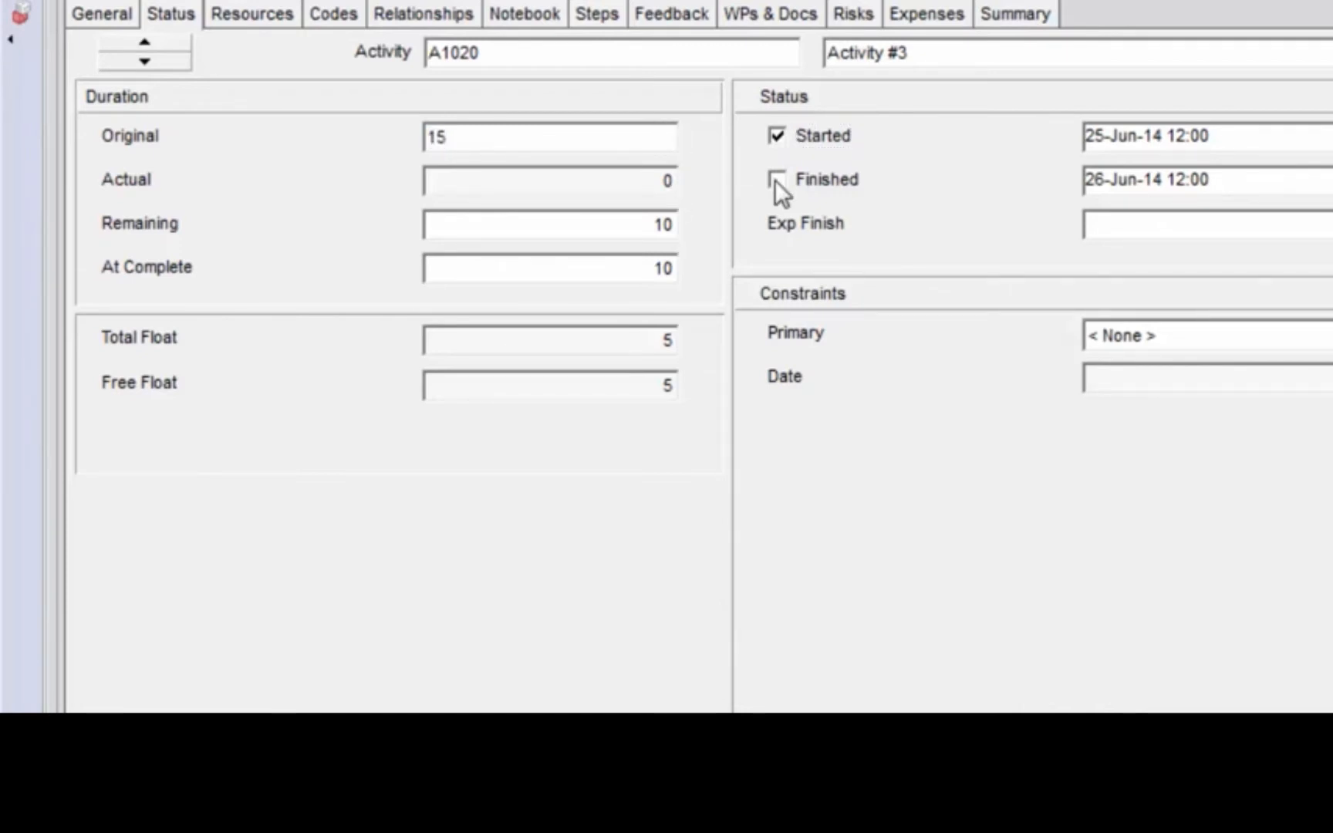
Set the at-completion duration of Activity #3 to 12
{"action": "left_click", "coordinate": [648, 269]}
{"action": "left_click_drag", "start_coordinate": [648, 269], "coordinate": [293, 247]}
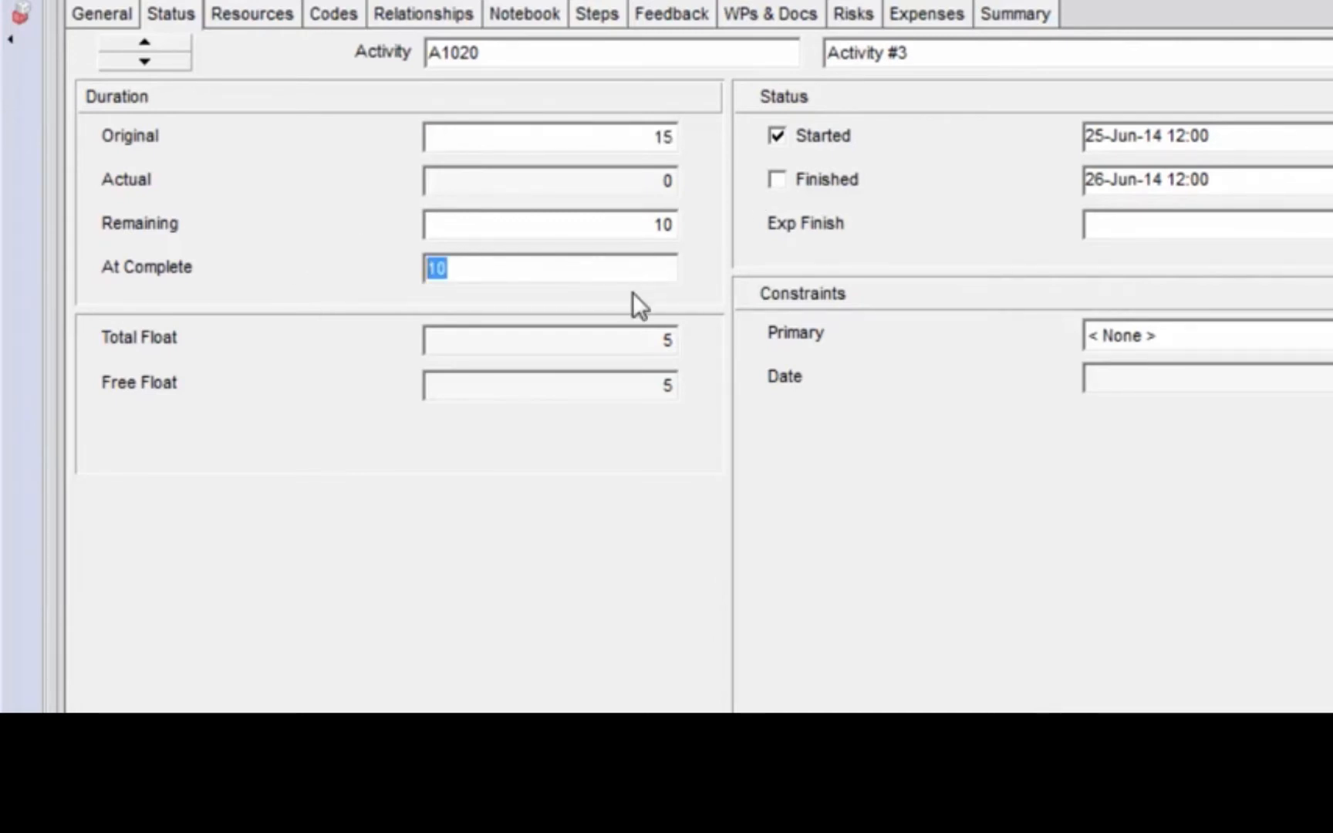
{"action": "type", "text": "12"}
{"action": "left_click", "coordinate": [625, 139]}
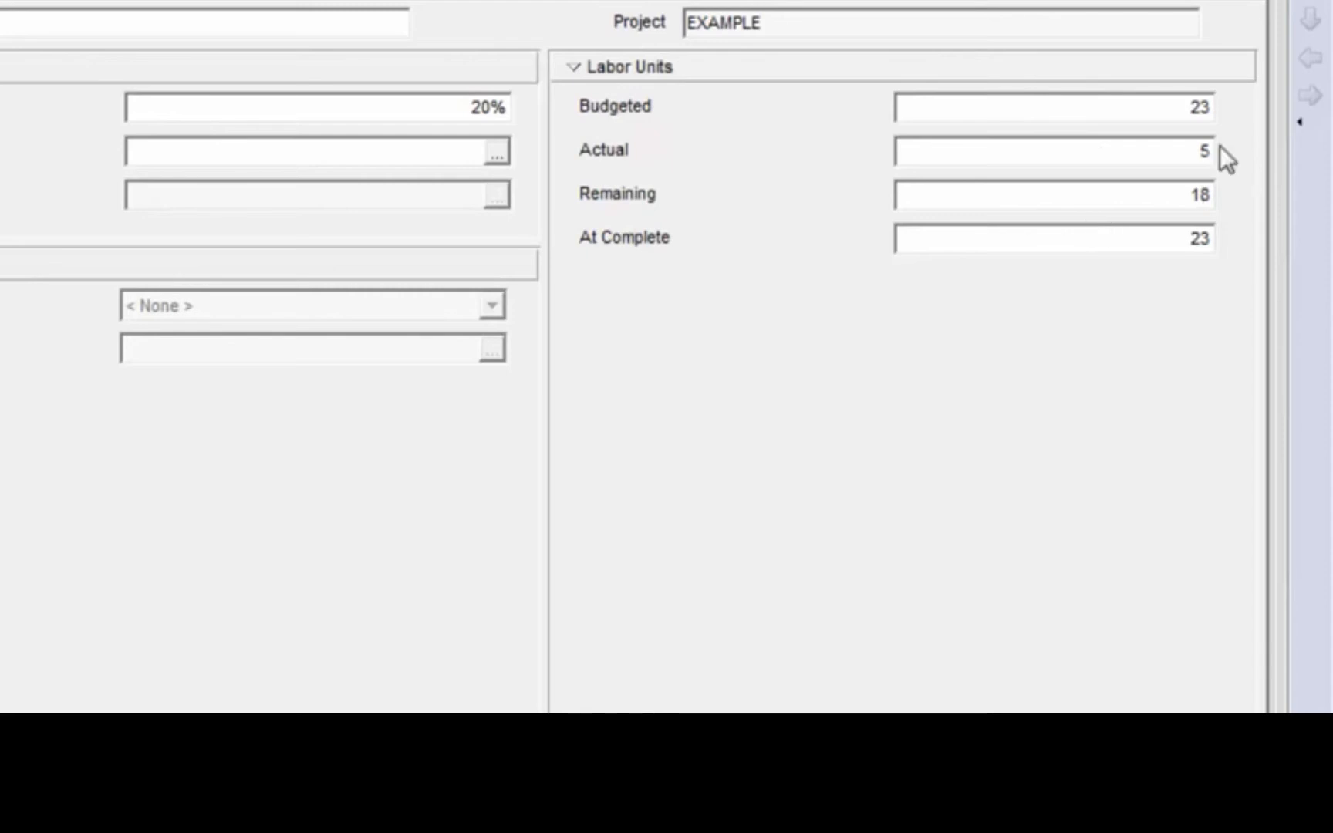
Set the budgeted labor units of Activity #3 to 40 and its duration percent complete to 0
{"action": "left_click", "coordinate": [1198, 107]}
{"action": "type", "text": "40"}
{"action": "left_click", "coordinate": [467, 110]}
{"action": "type", "text": "0"}
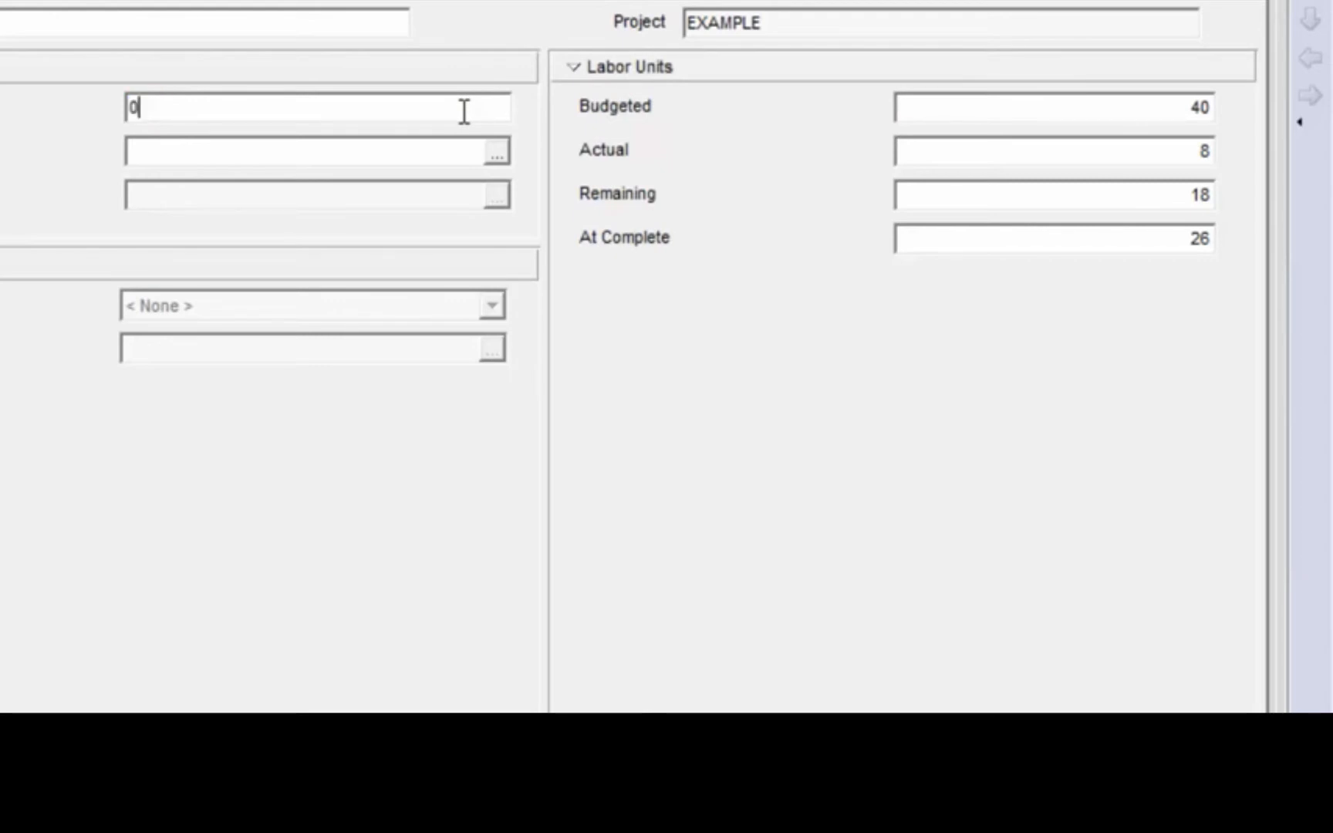
{"action": "key", "text": "Return"}
{"action": "key", "text": "Return"}
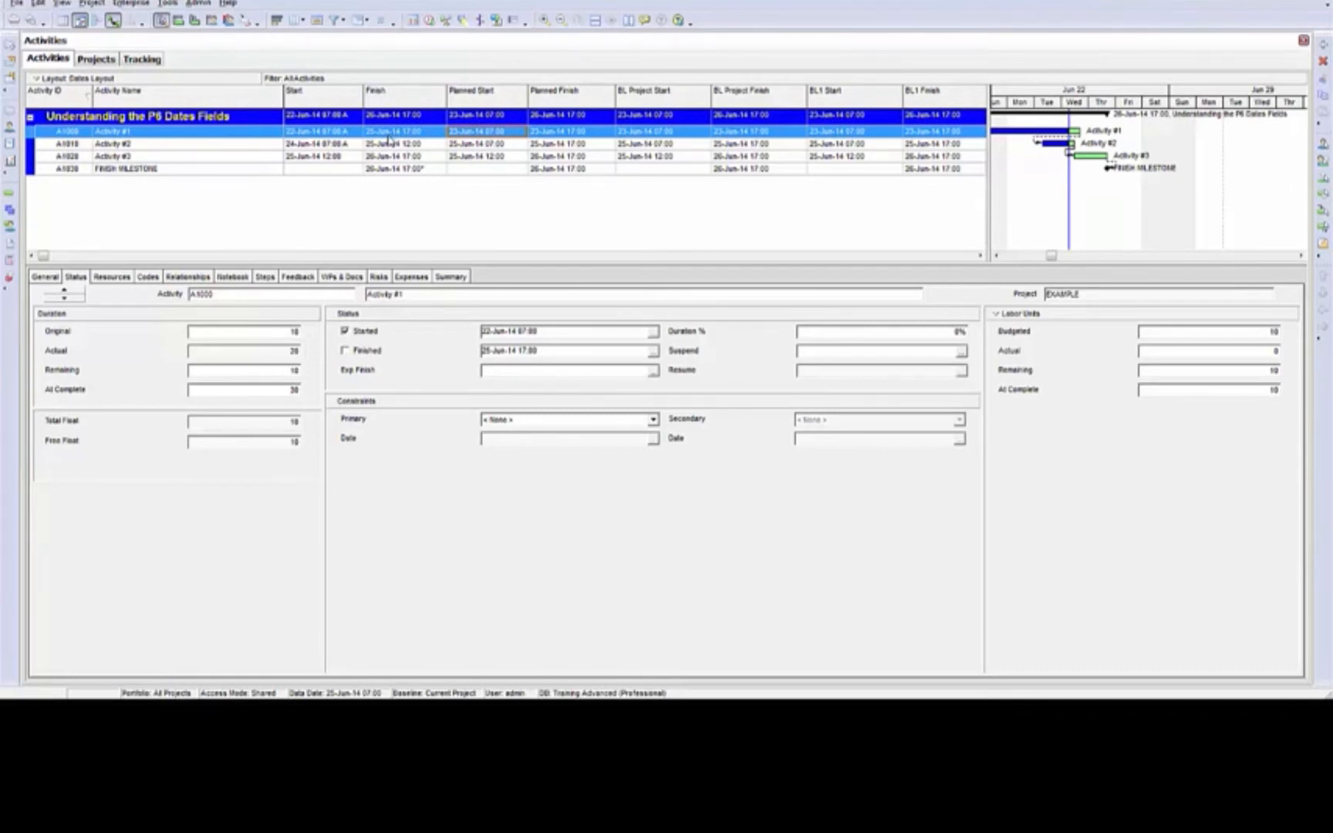
Examine the baseline choices offered for the project baseline and the primary and secondary user baselines in Assign Baselines
{"action": "left_click", "coordinate": [93, 3]}
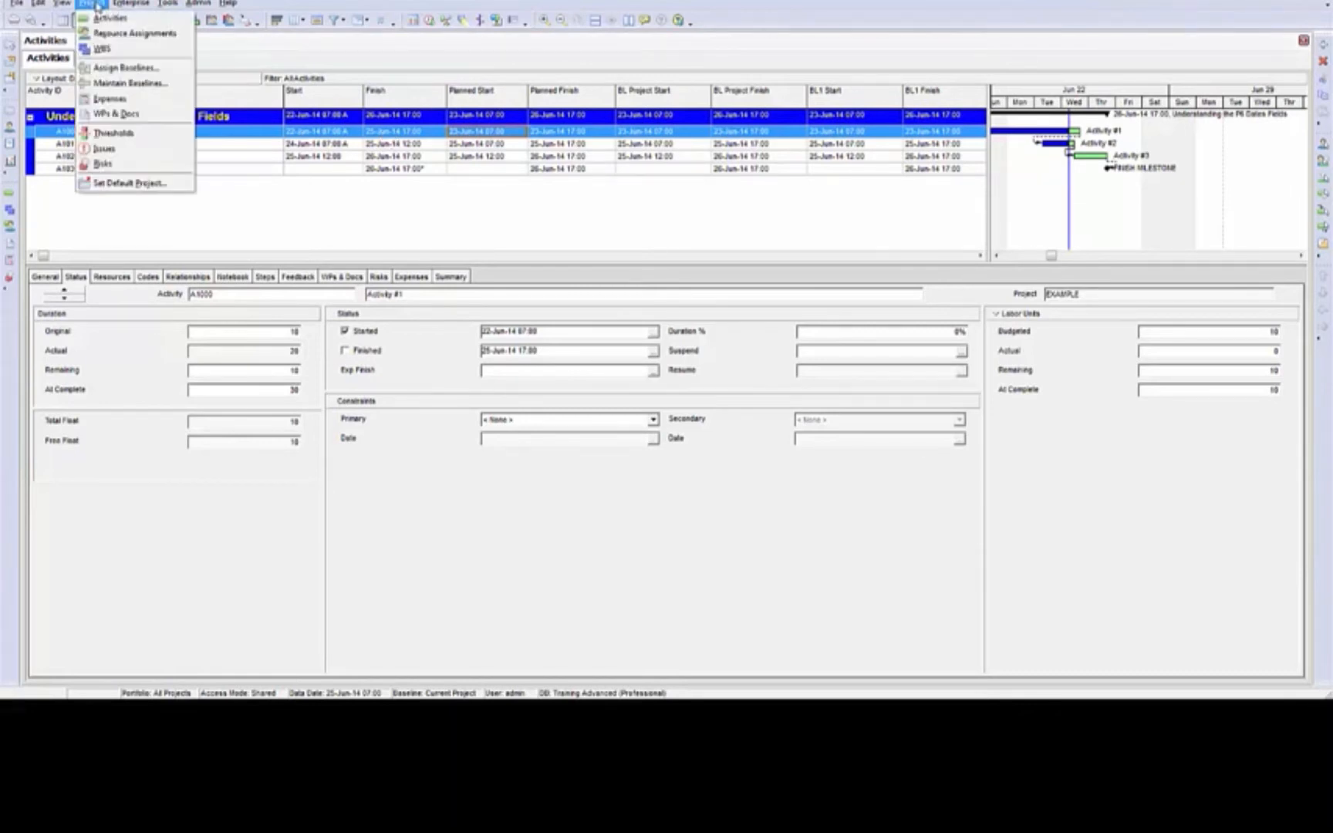
{"action": "left_click", "coordinate": [115, 69]}
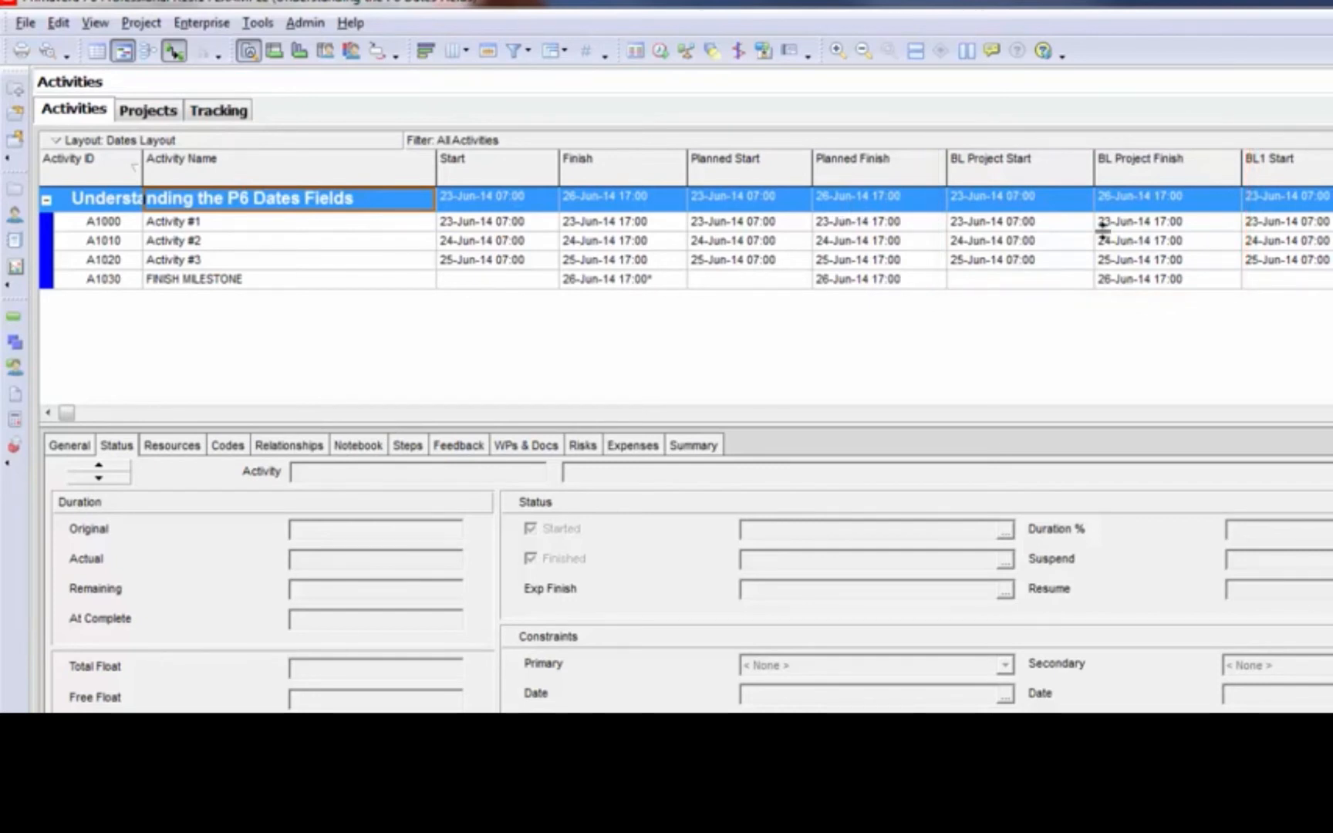
{"action": "left_click", "coordinate": [137, 23]}
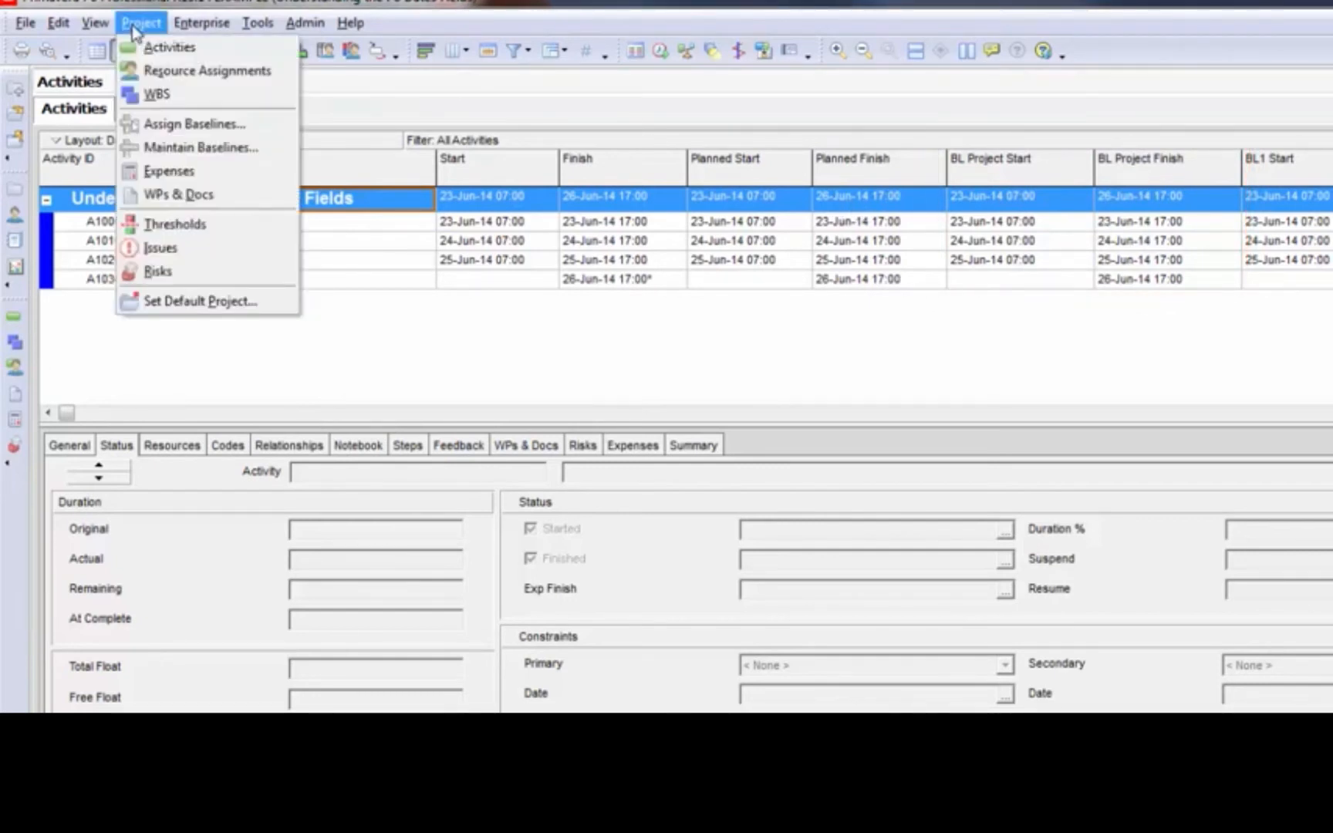
{"action": "left_click", "coordinate": [181, 130]}
{"action": "left_click_drag", "start_coordinate": [901, 402], "coordinate": [835, 139]}
{"action": "left_click", "coordinate": [1051, 246]}
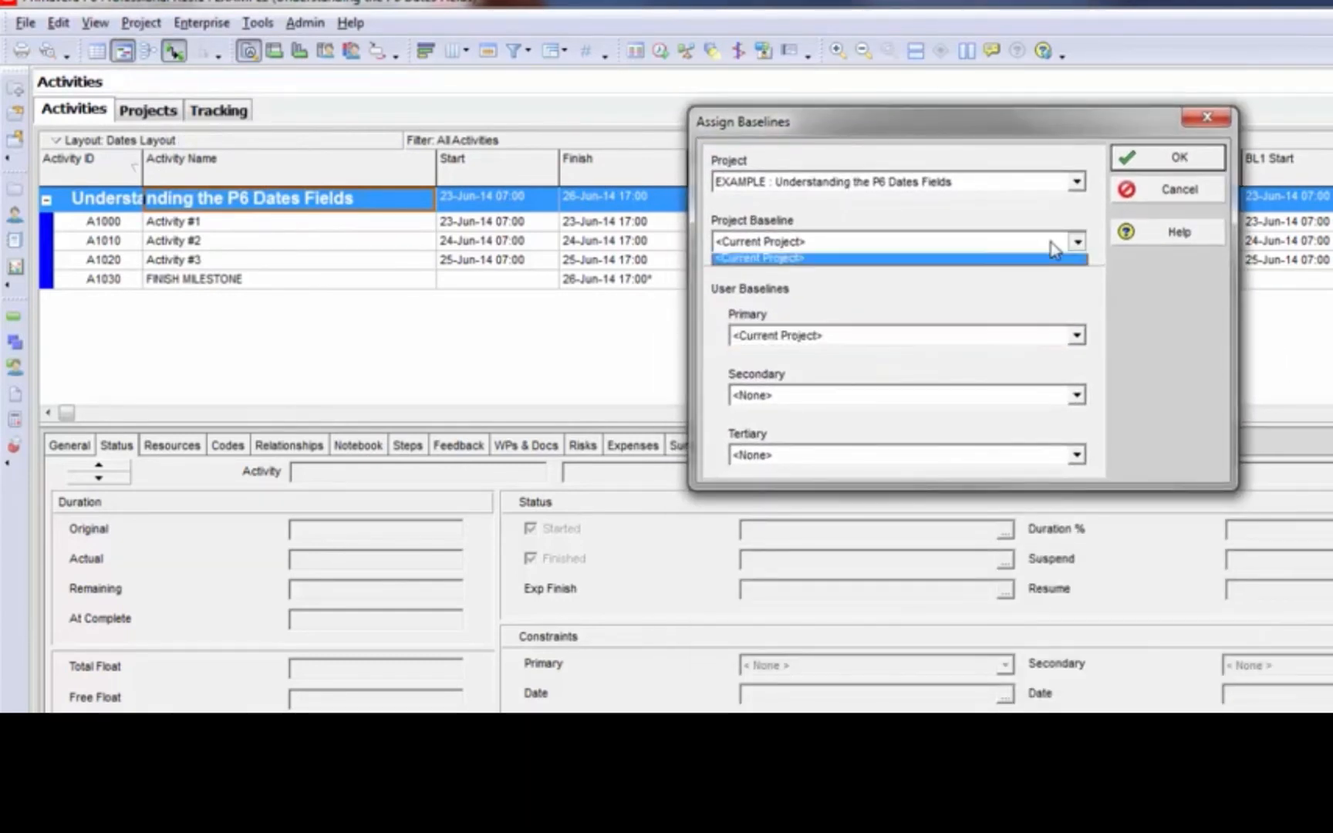
{"action": "left_click", "coordinate": [1053, 247]}
{"action": "left_click", "coordinate": [1044, 346]}
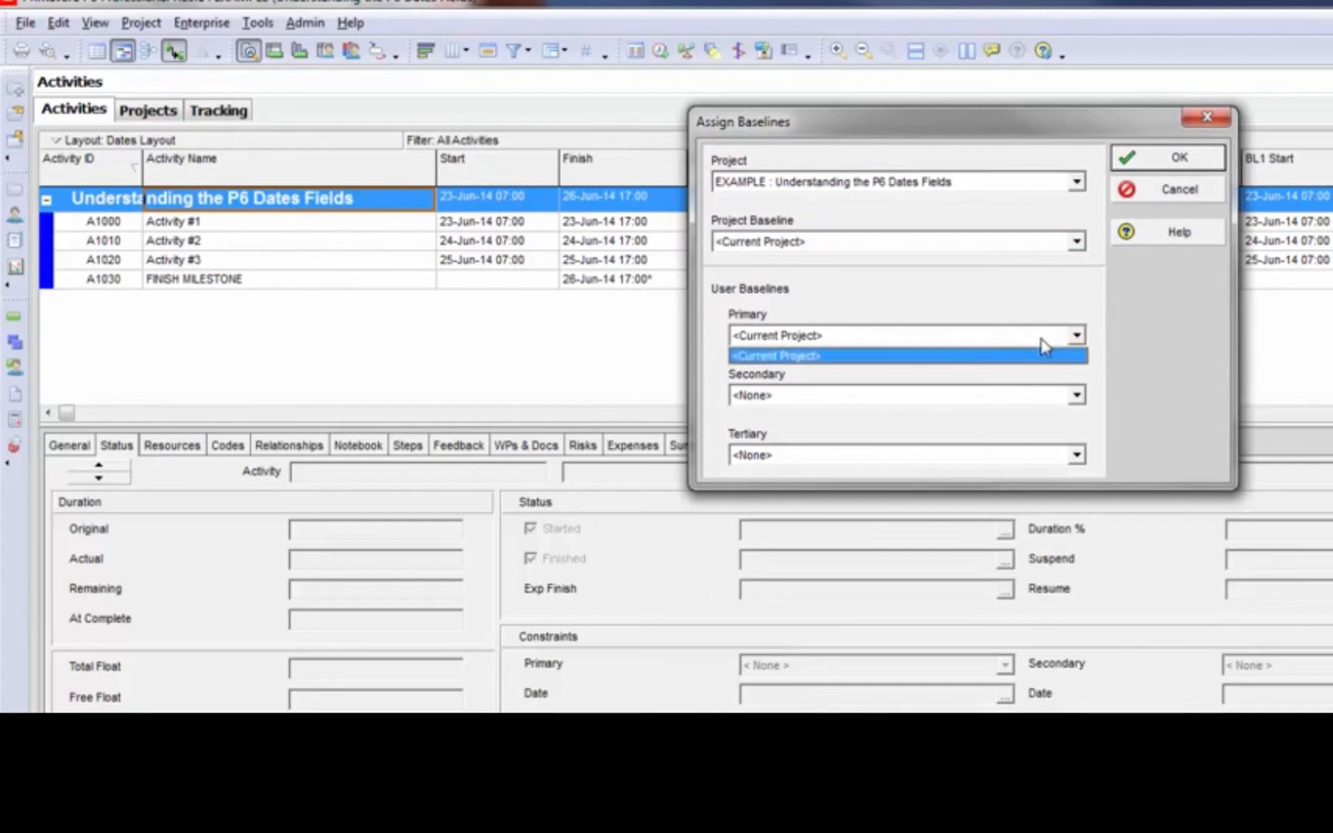
{"action": "left_click", "coordinate": [1042, 353]}
{"action": "left_click", "coordinate": [1029, 399]}
{"action": "left_click", "coordinate": [1029, 398]}
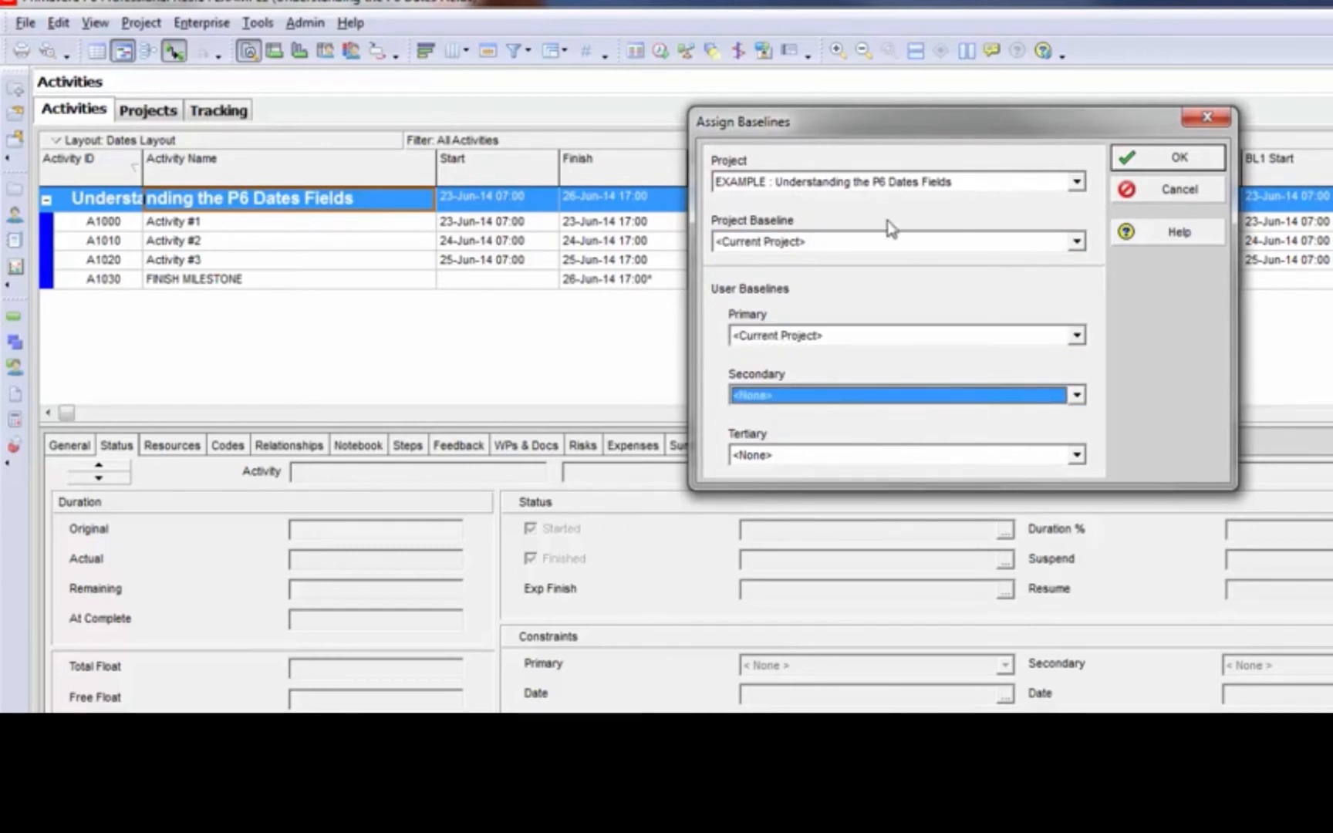
{"action": "left_click", "coordinate": [885, 242]}
{"action": "left_click", "coordinate": [887, 247]}
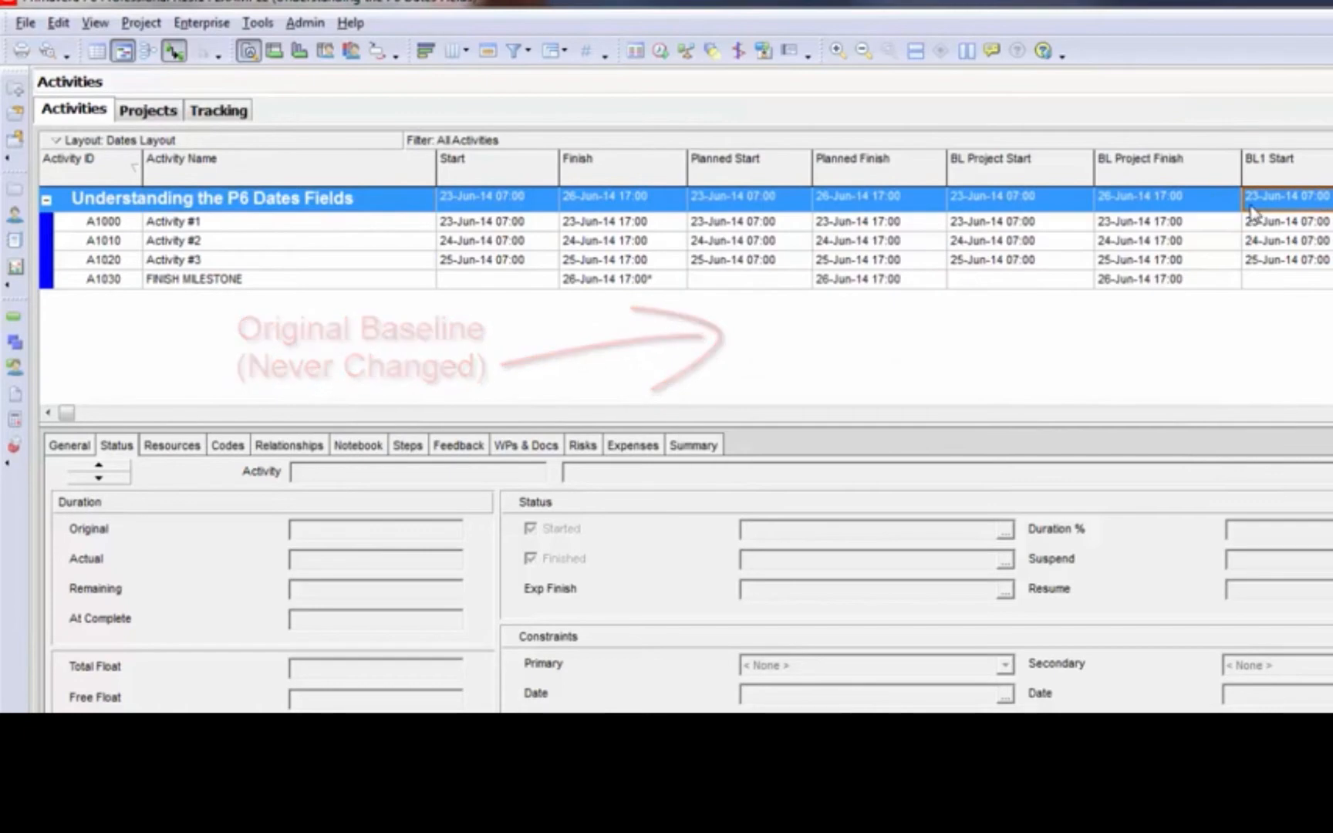
Review the project's BL Project Start, BL Project Finish and BL1 Start dates in the activity table
{"action": "left_click", "coordinate": [1041, 203]}
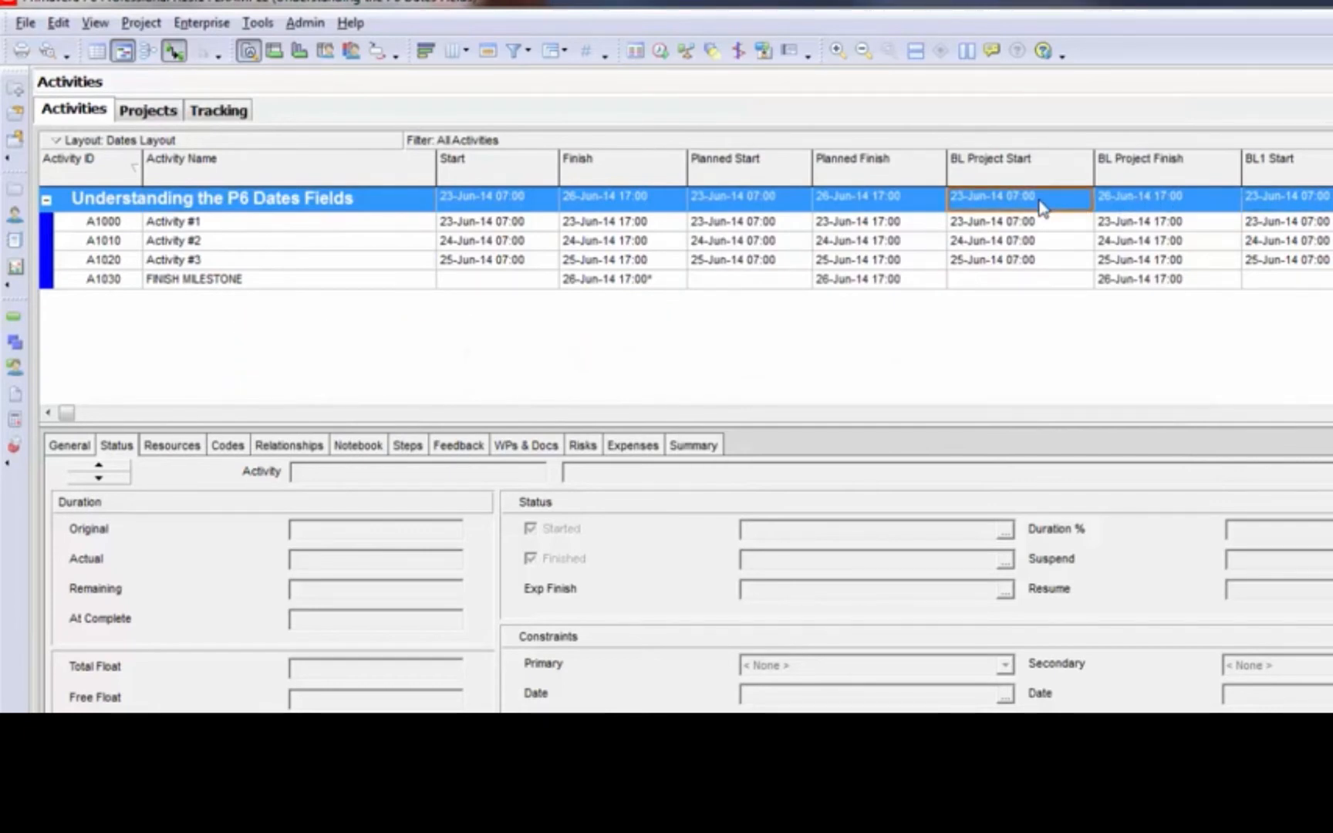
{"action": "left_click", "coordinate": [1157, 202]}
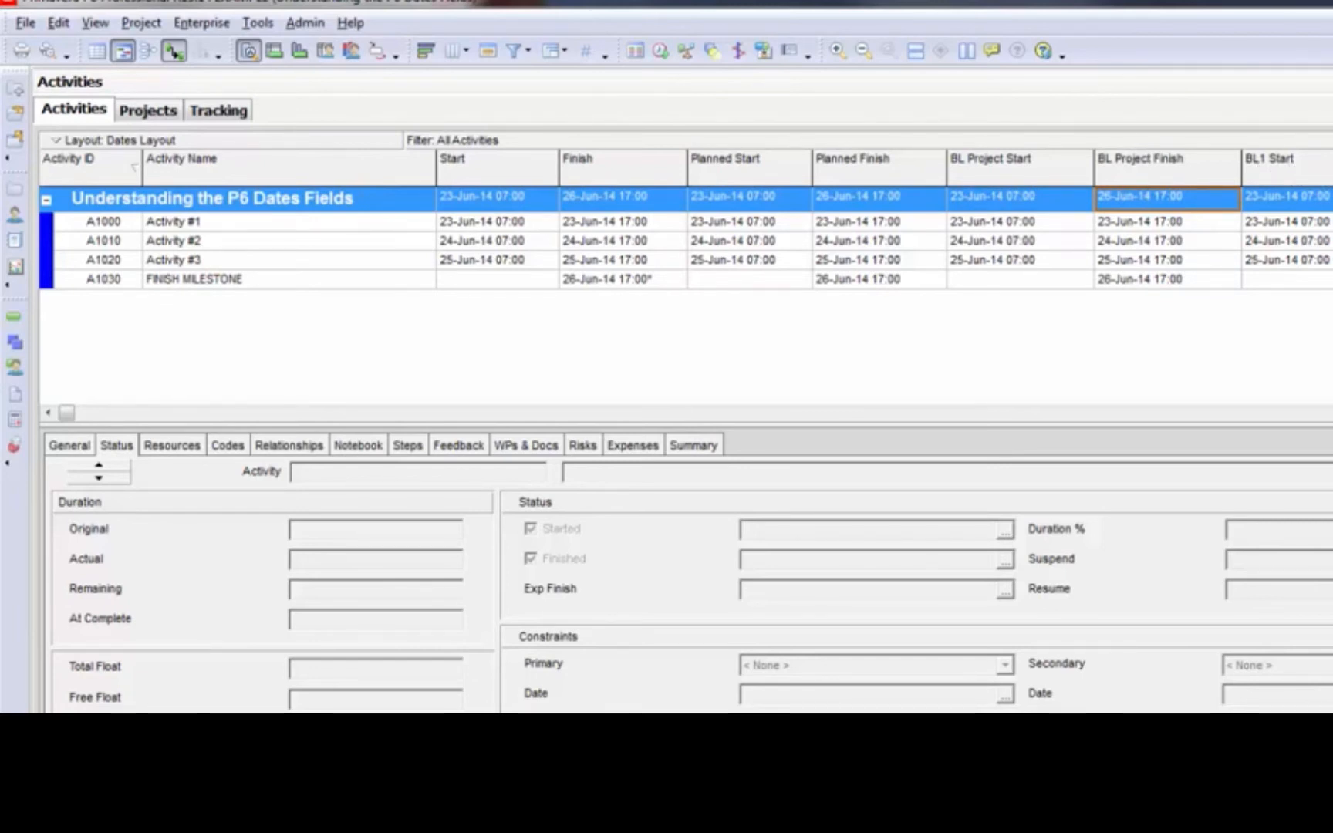
{"action": "left_click", "coordinate": [1303, 199]}
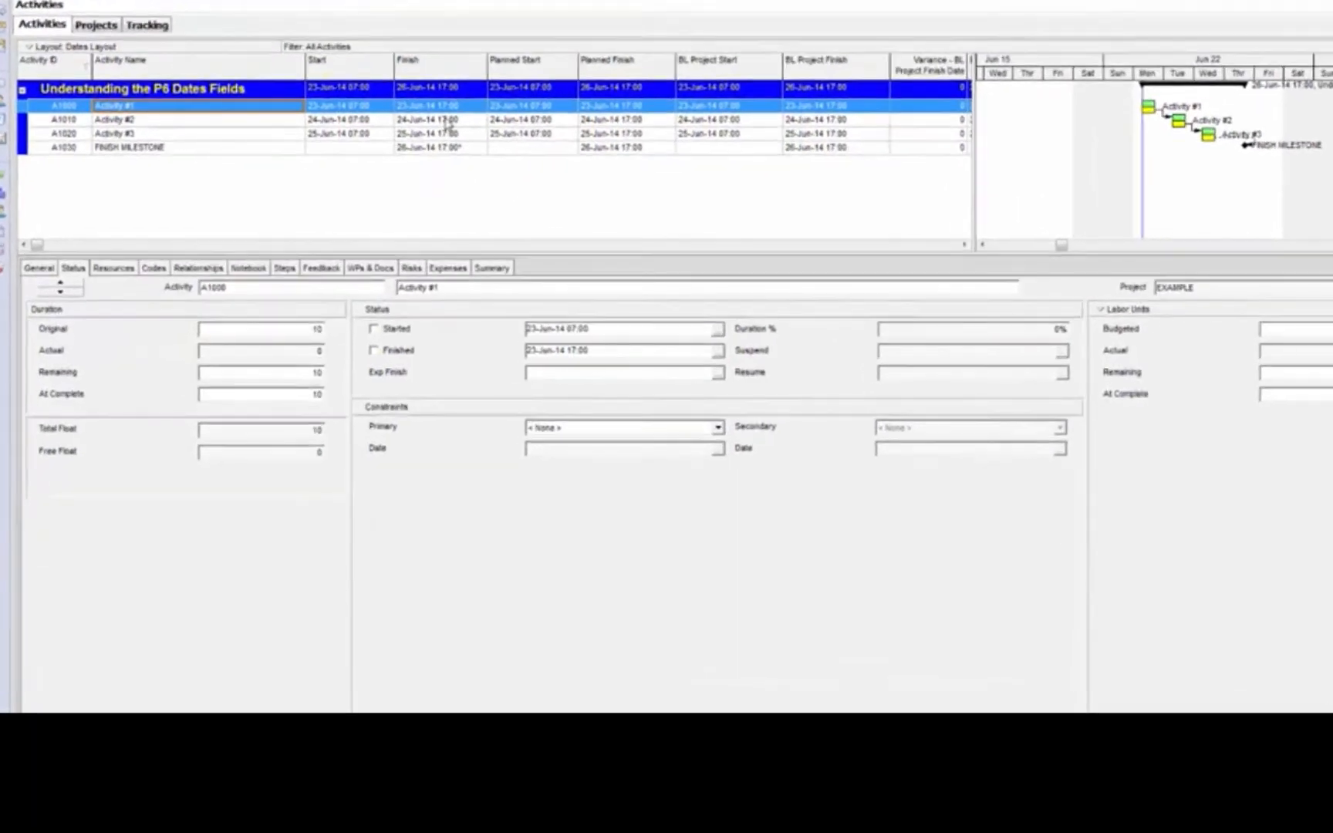
Mark Activity #1 as started and reschedule the project with a data date of 24-Jun-14 07:00
{"action": "left_click", "coordinate": [445, 91]}
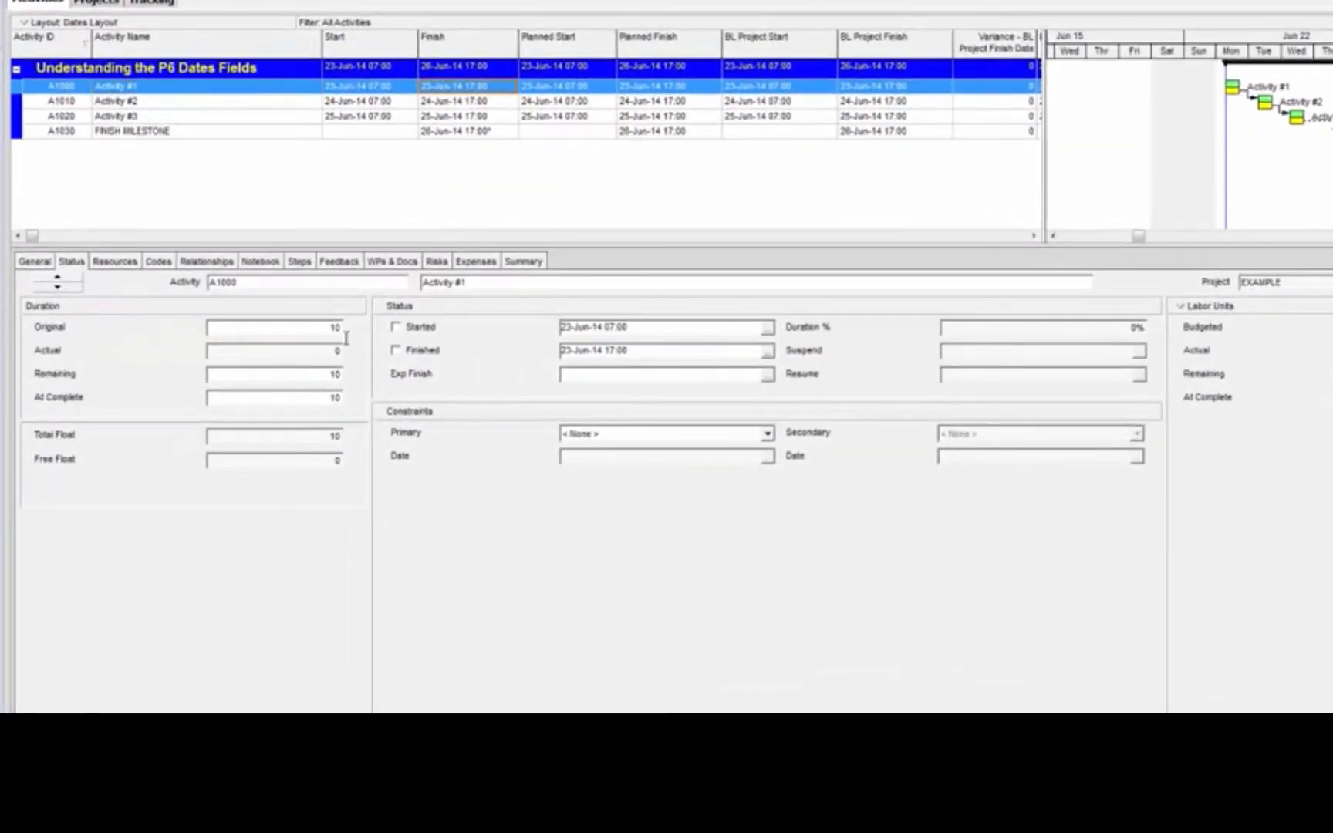
{"action": "left_click", "coordinate": [396, 328]}
{"action": "left_click", "coordinate": [546, 88]}
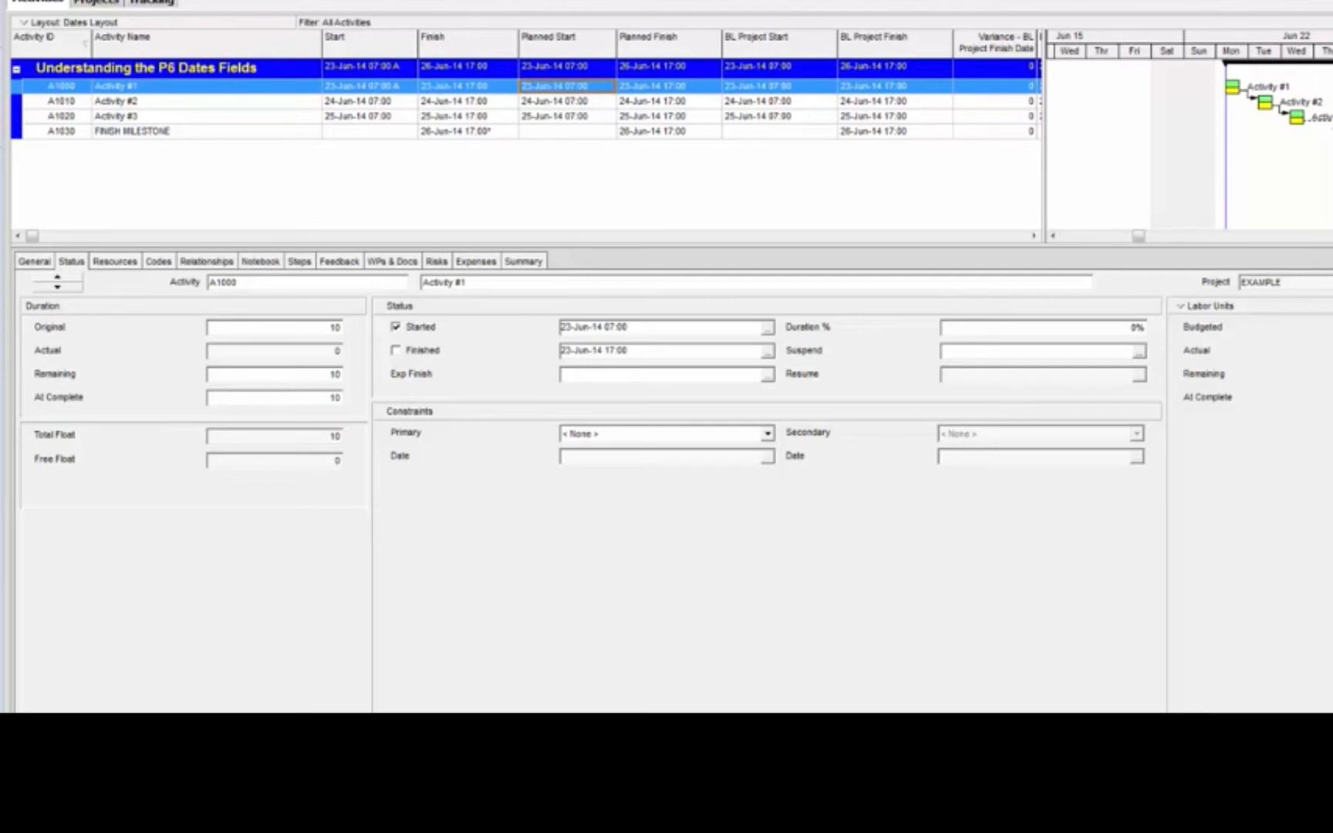
{"action": "key", "text": "F9"}
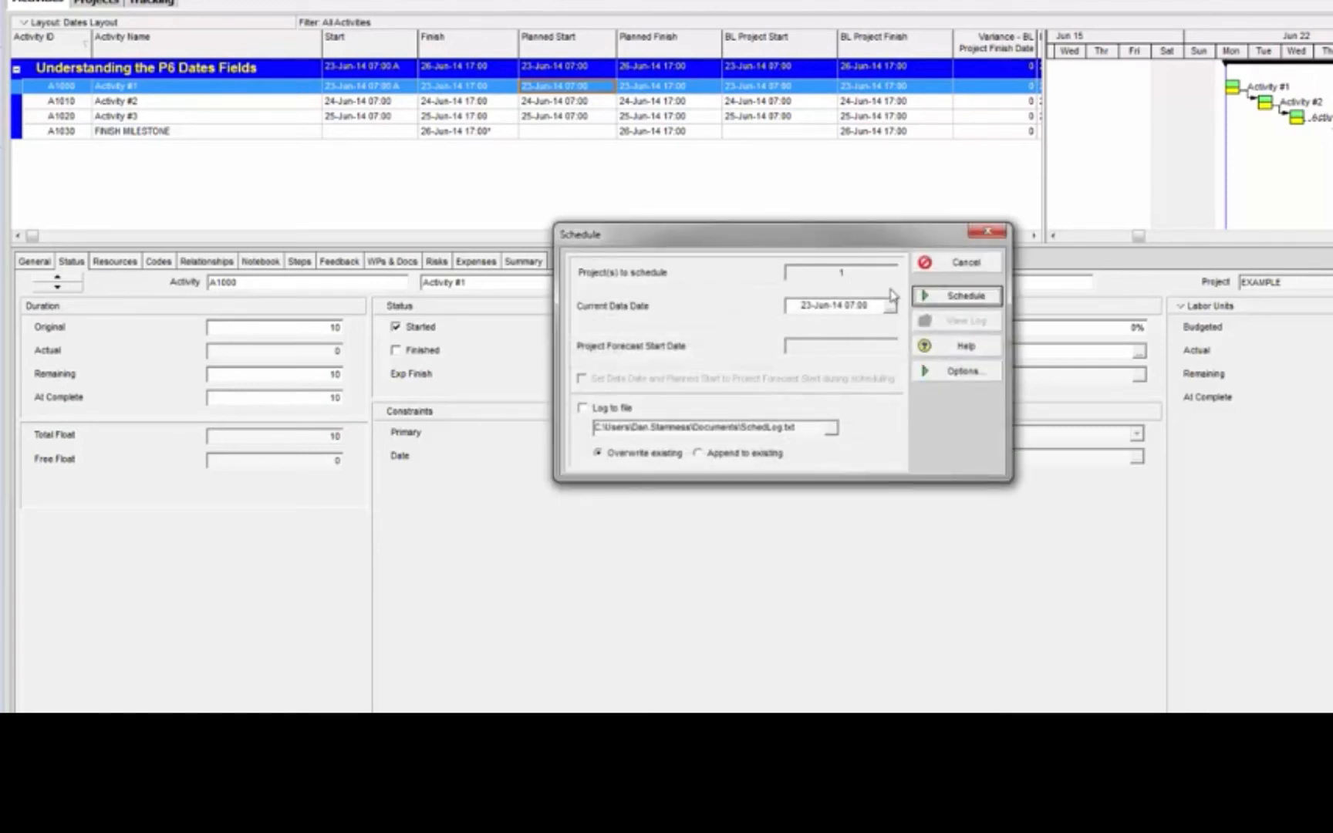
{"action": "left_click", "coordinate": [795, 305]}
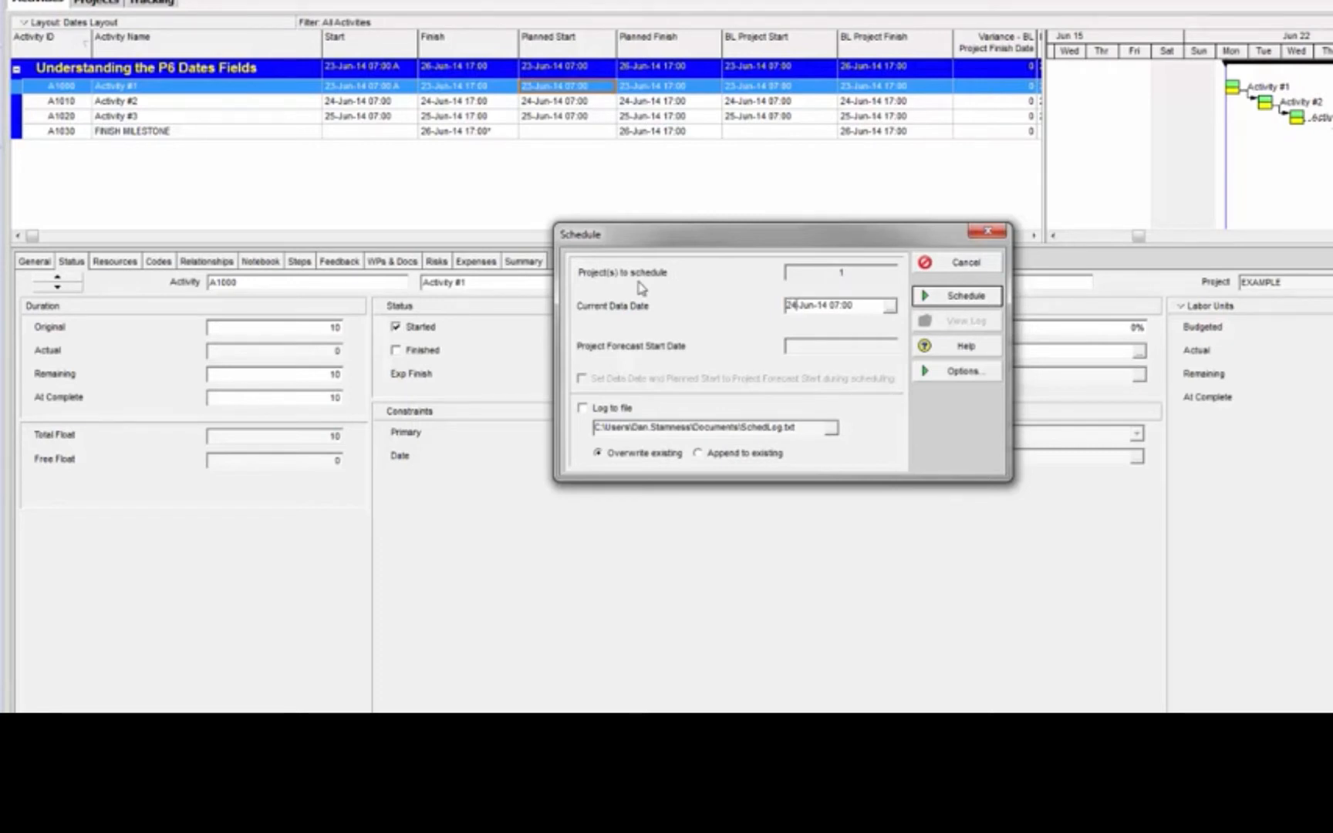
{"action": "left_click", "coordinate": [950, 296]}
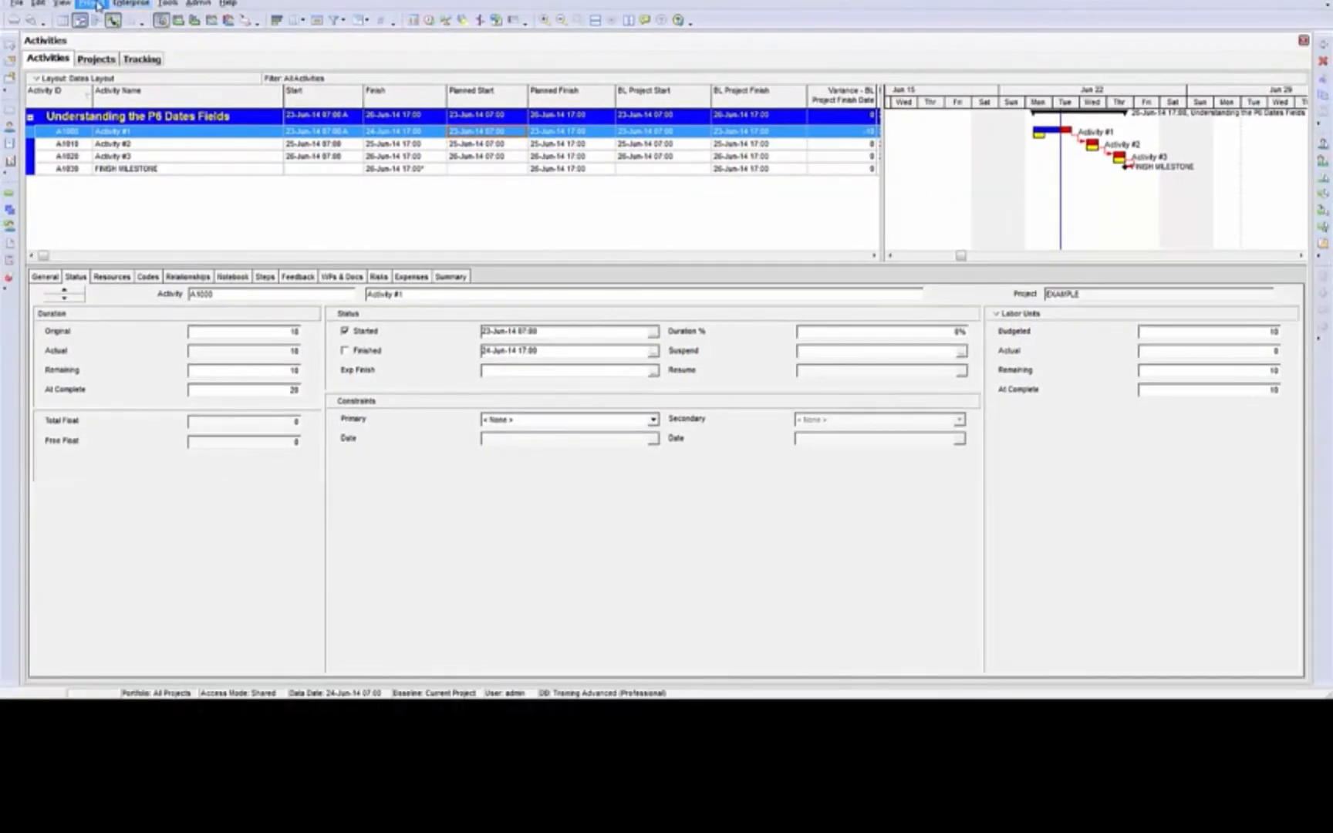
Check which project and primary user baselines are assigned, and compare them with the planned finish of Activity #1
{"action": "left_click", "coordinate": [91, 4]}
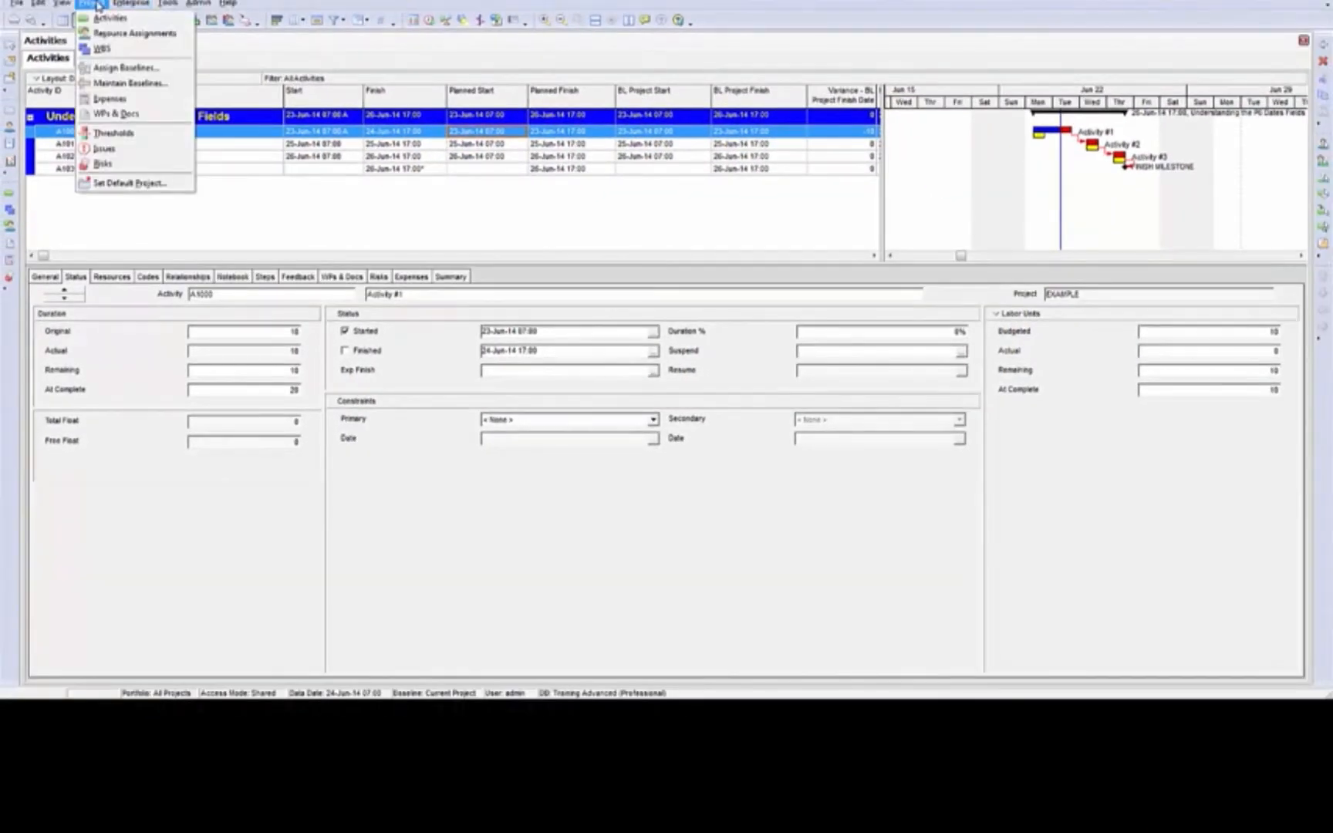
{"action": "left_click", "coordinate": [124, 69]}
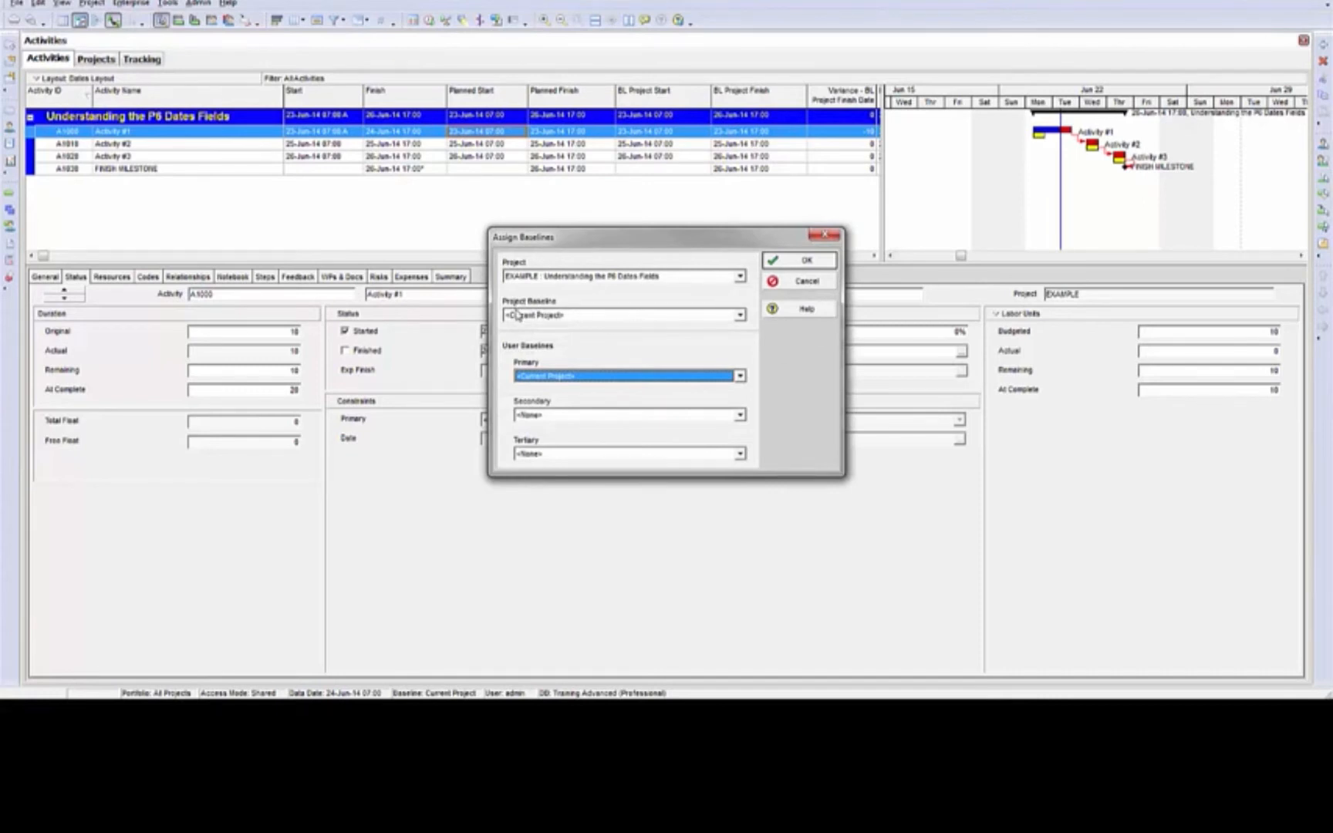
{"action": "left_click", "coordinate": [803, 259]}
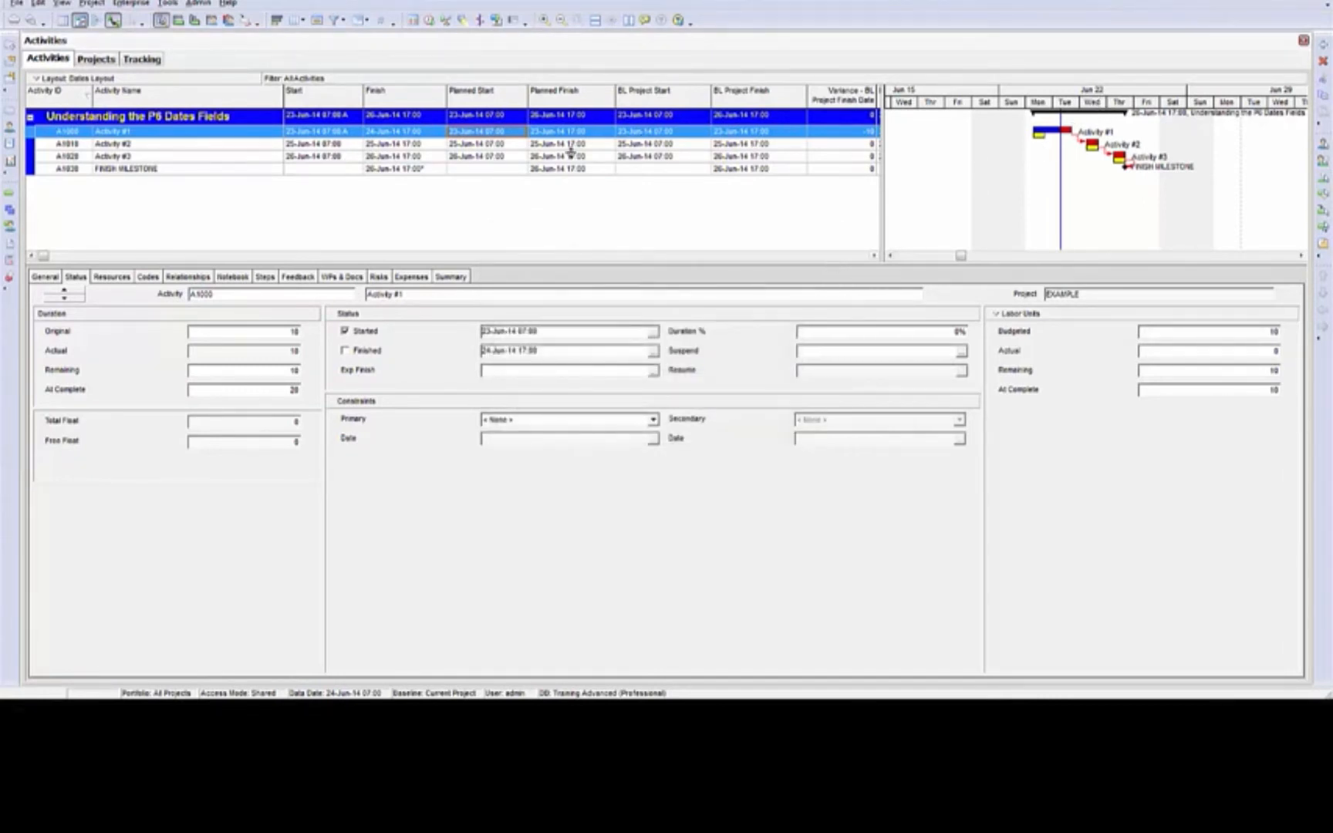
{"action": "left_click", "coordinate": [565, 135]}
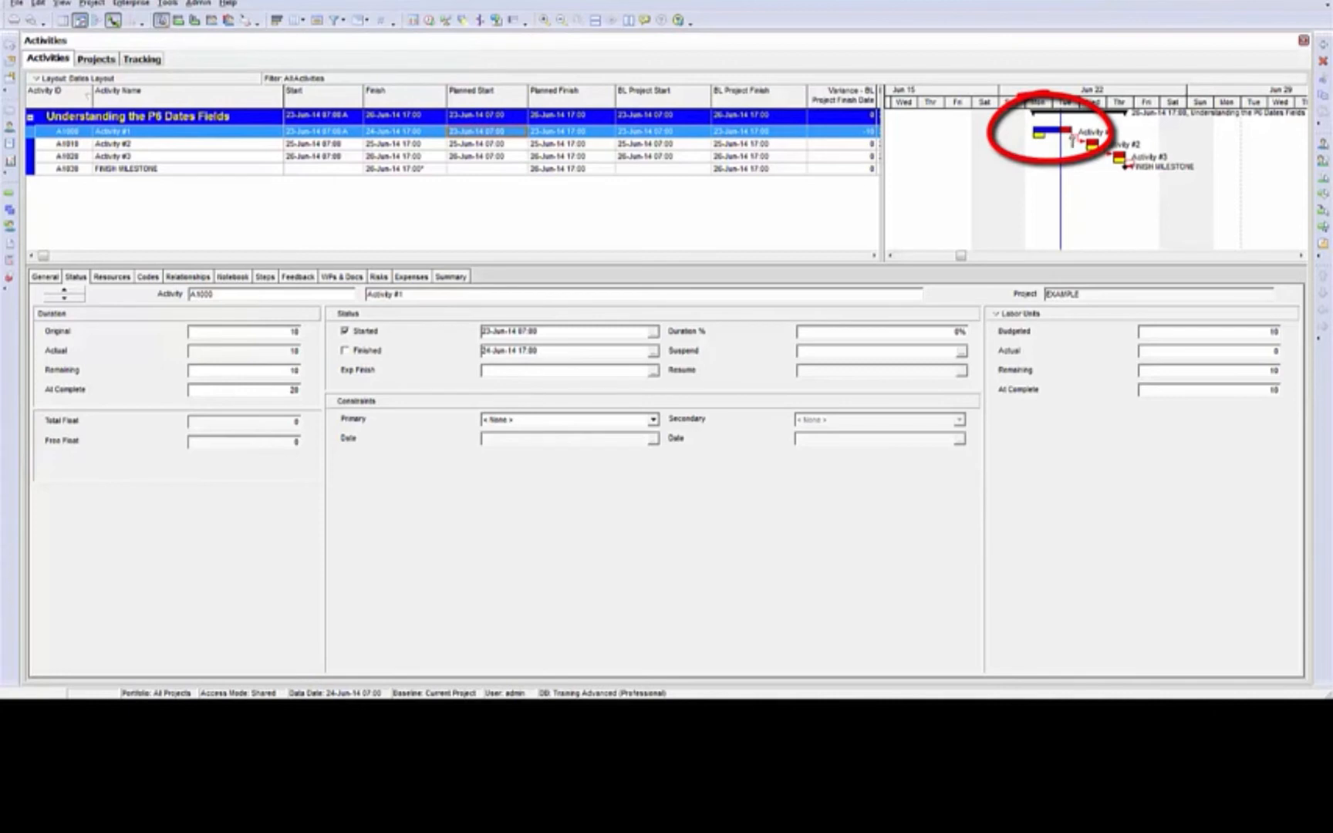
Examine the options for calculating earned value from a baseline in the admin preferences
{"action": "left_click", "coordinate": [198, 4]}
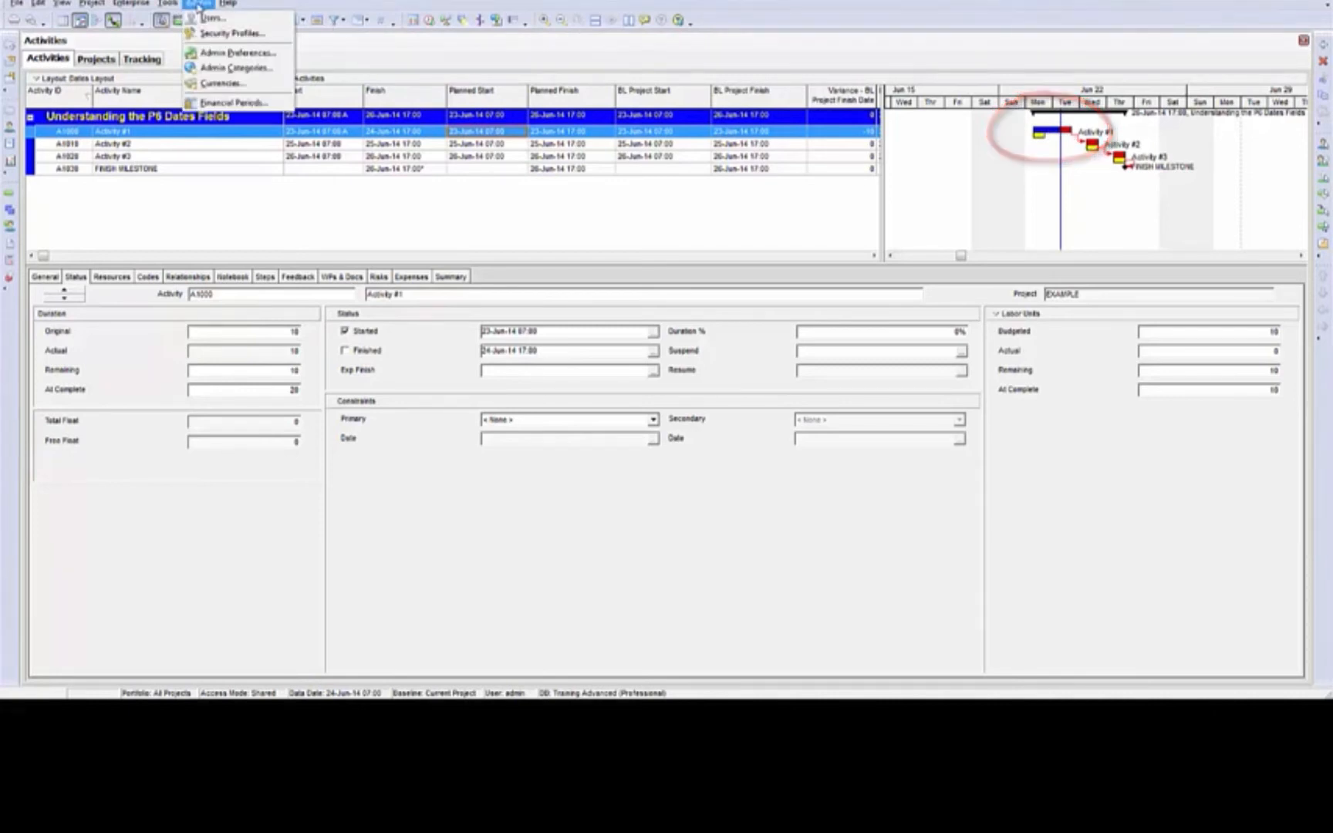
{"action": "left_click", "coordinate": [232, 53]}
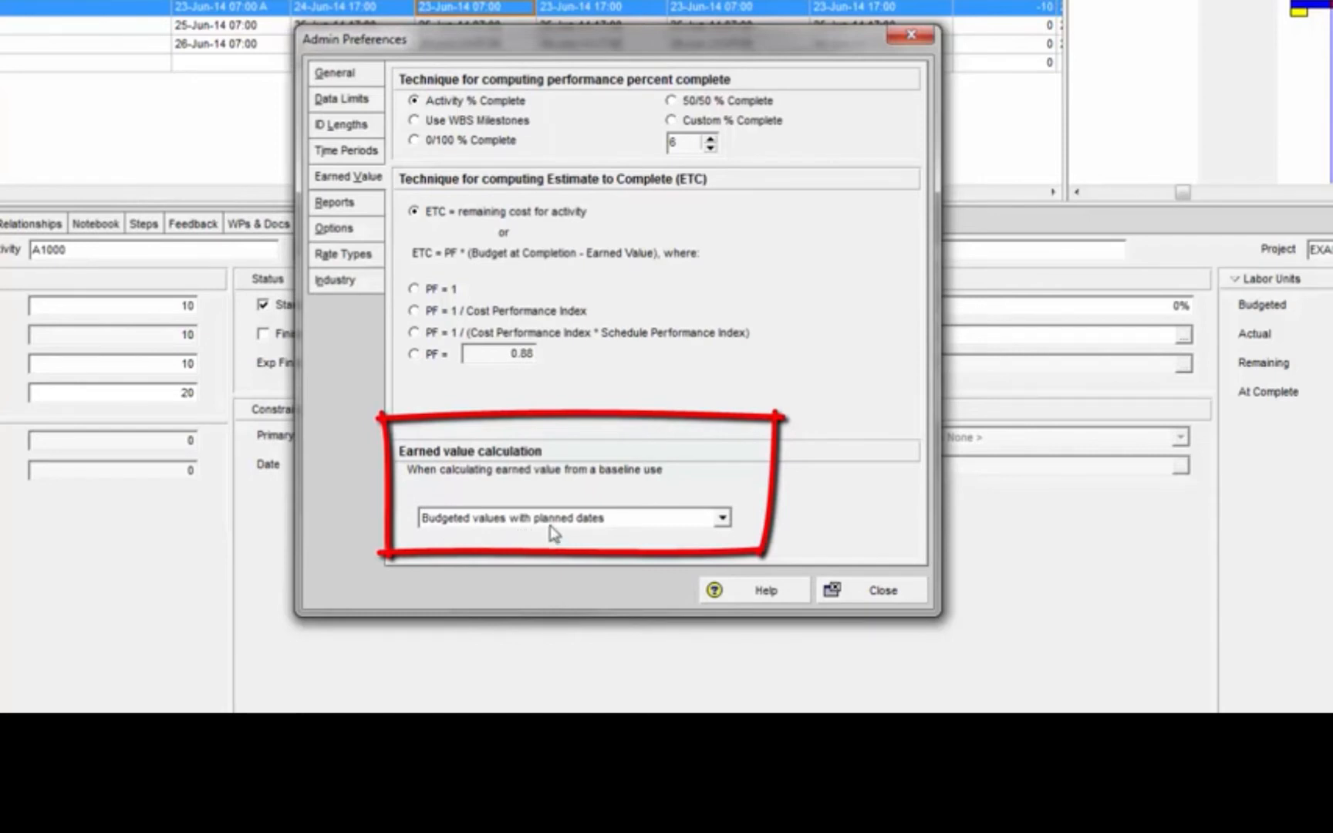
{"action": "left_click", "coordinate": [723, 519]}
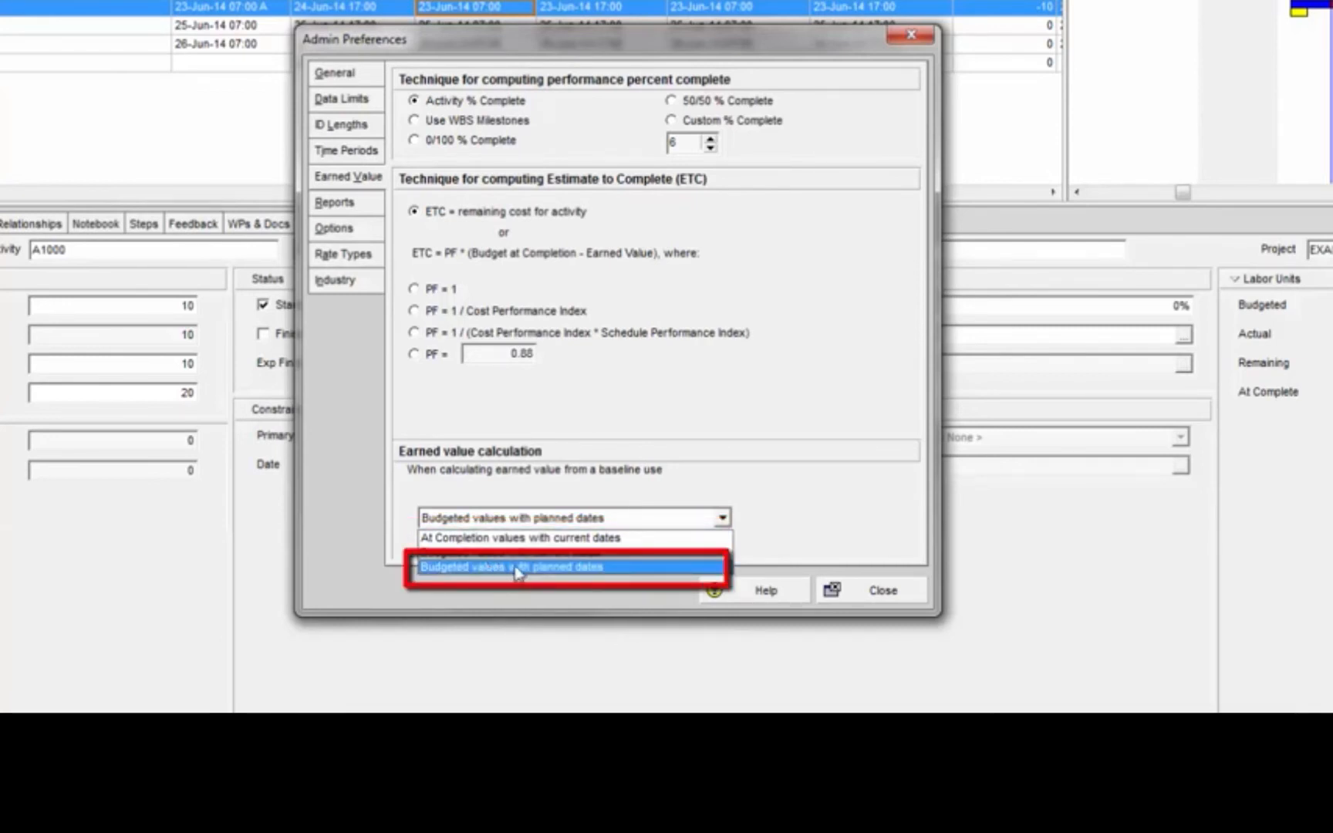
{"action": "left_click", "coordinate": [900, 592]}
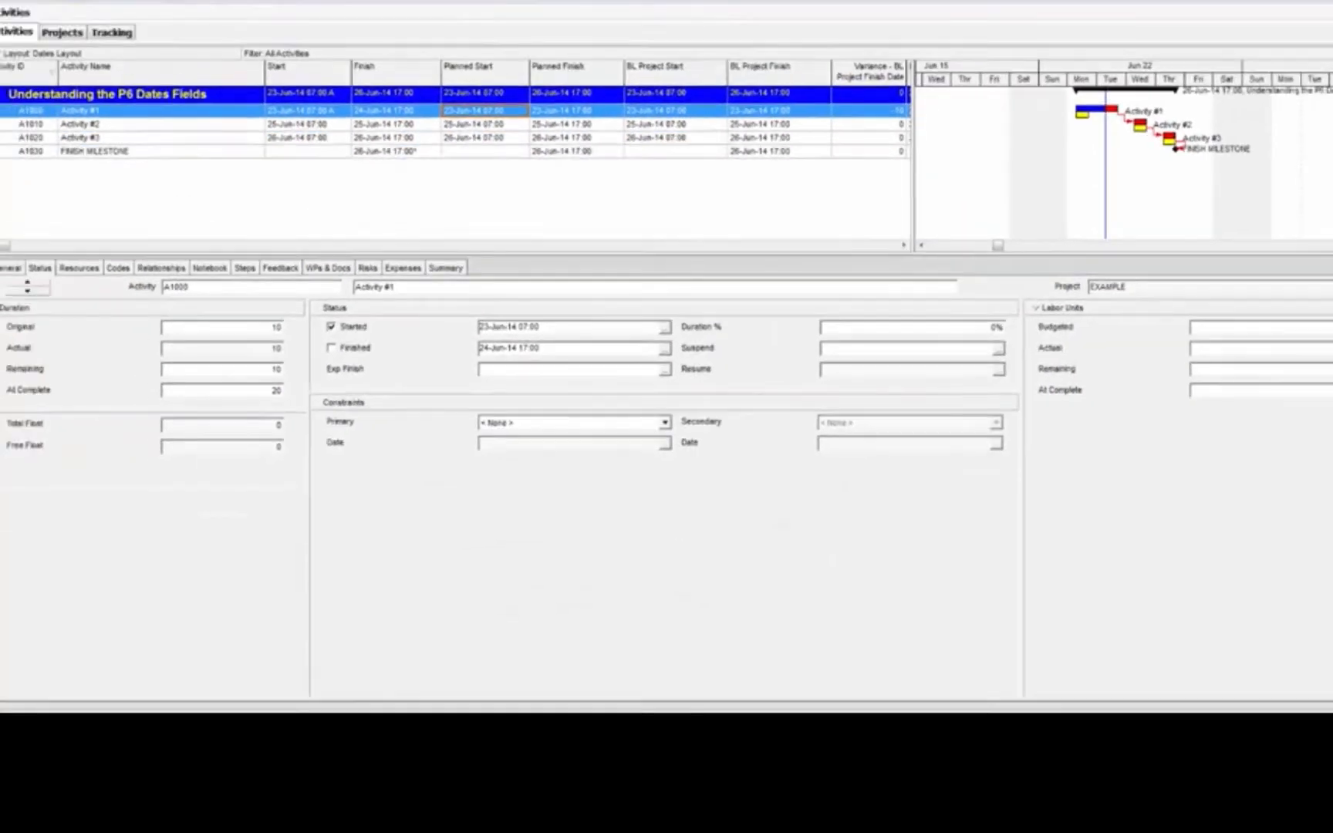
Save a copy of the current project as a new baseline
{"action": "left_click", "coordinate": [92, 3]}
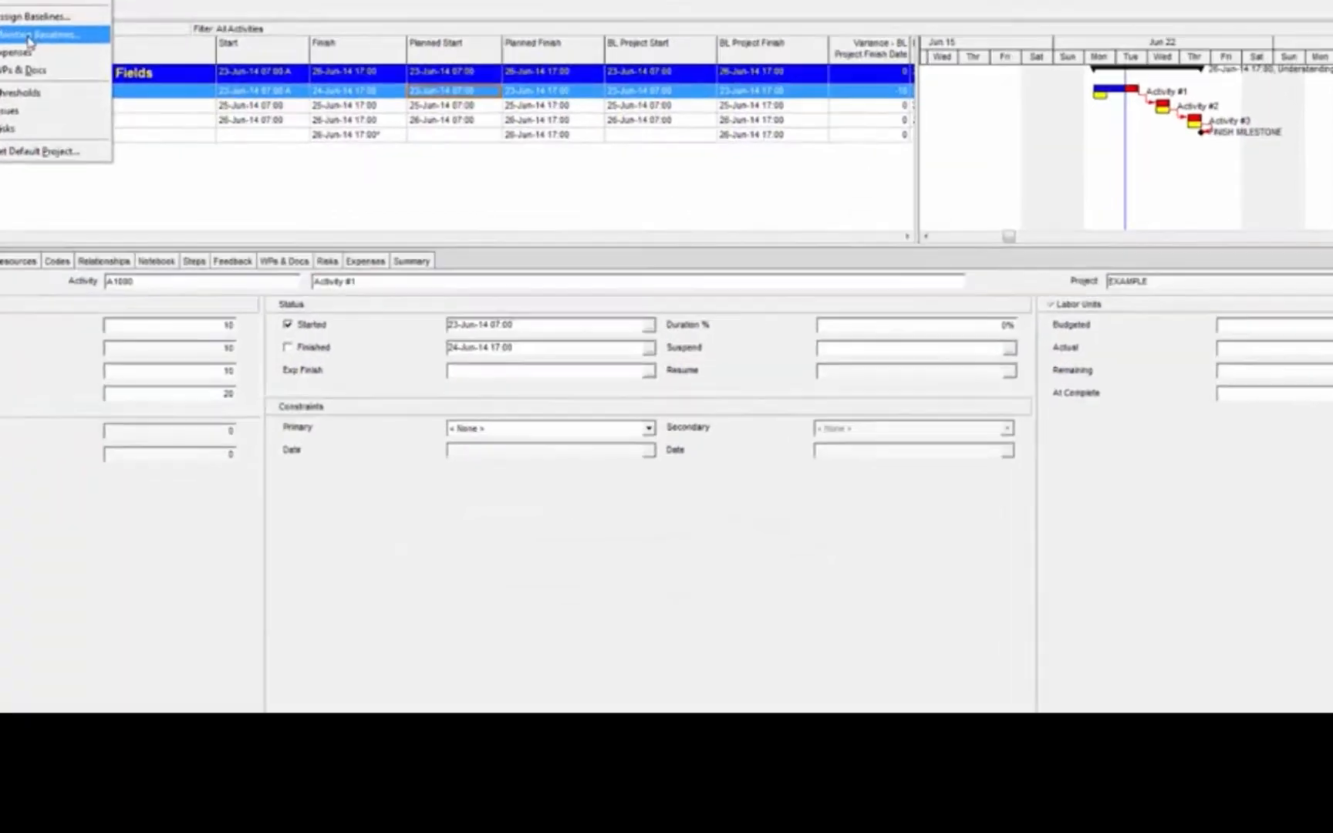
{"action": "left_click", "coordinate": [130, 83]}
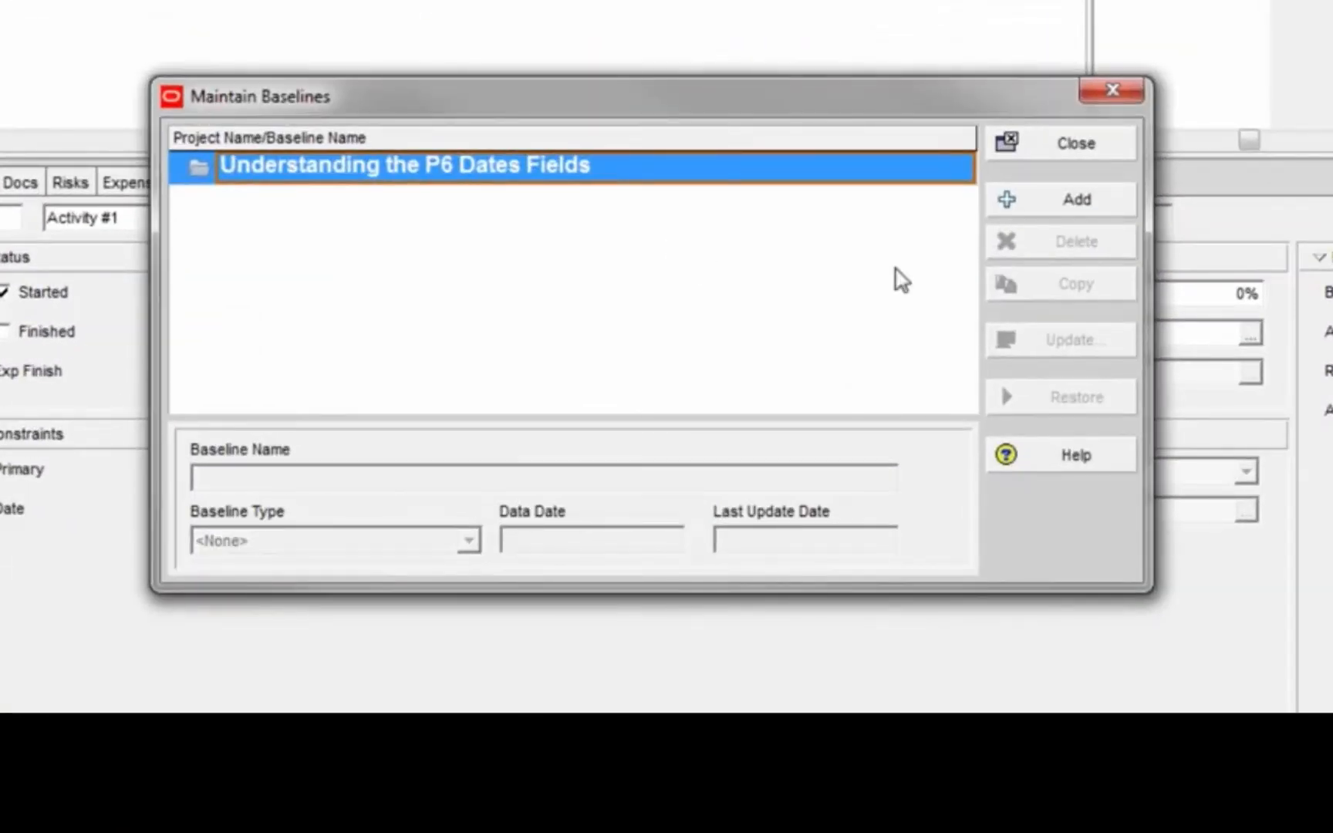
{"action": "left_click", "coordinate": [1053, 201]}
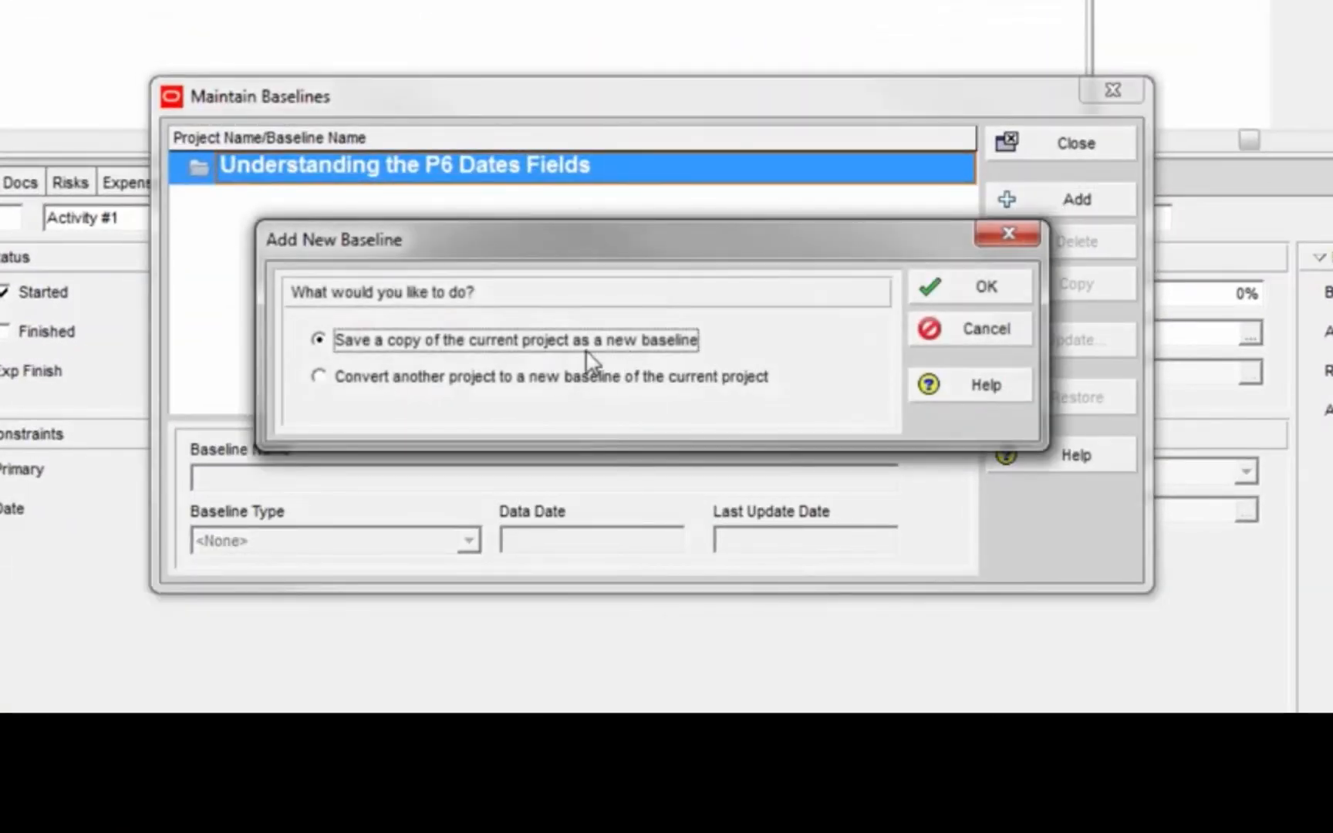
{"action": "left_click", "coordinate": [988, 293]}
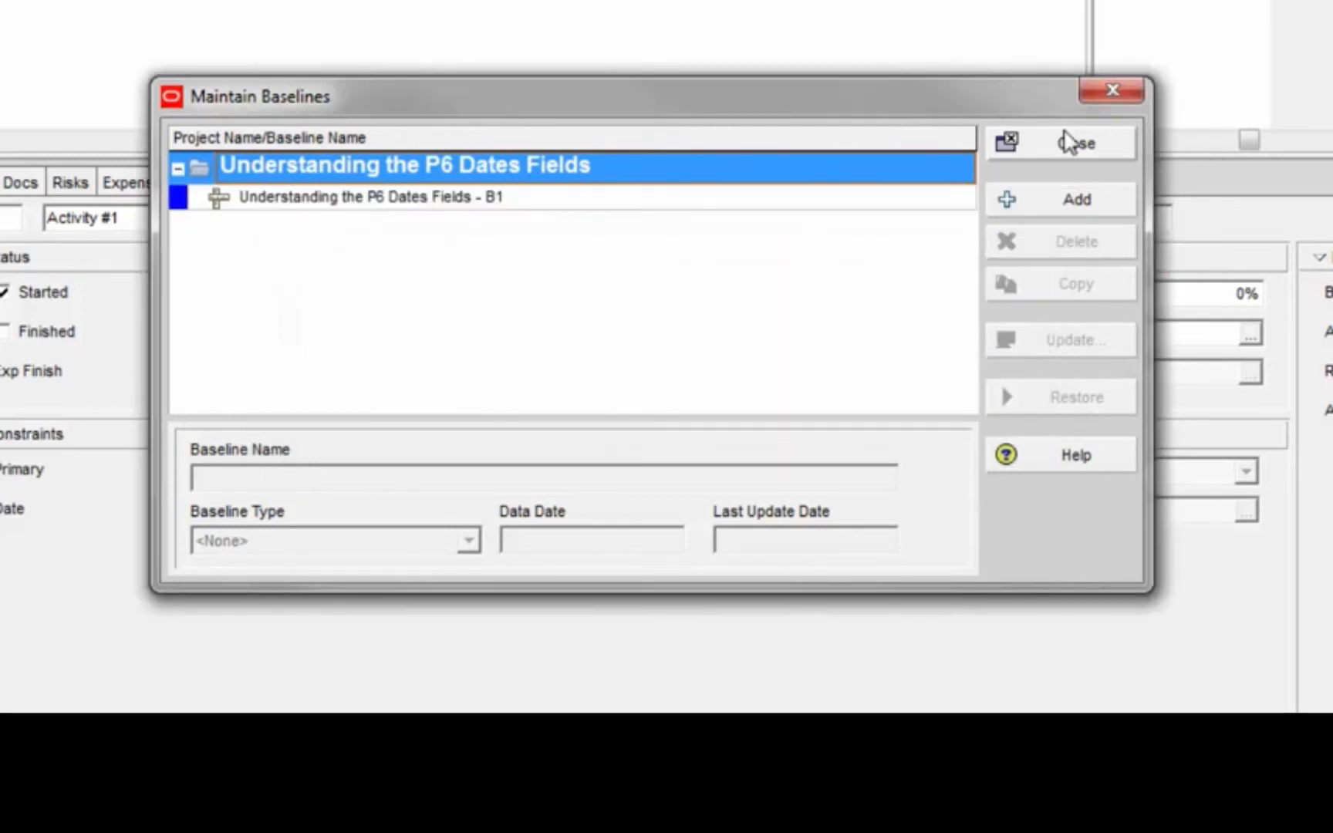
{"action": "left_click", "coordinate": [1080, 144]}
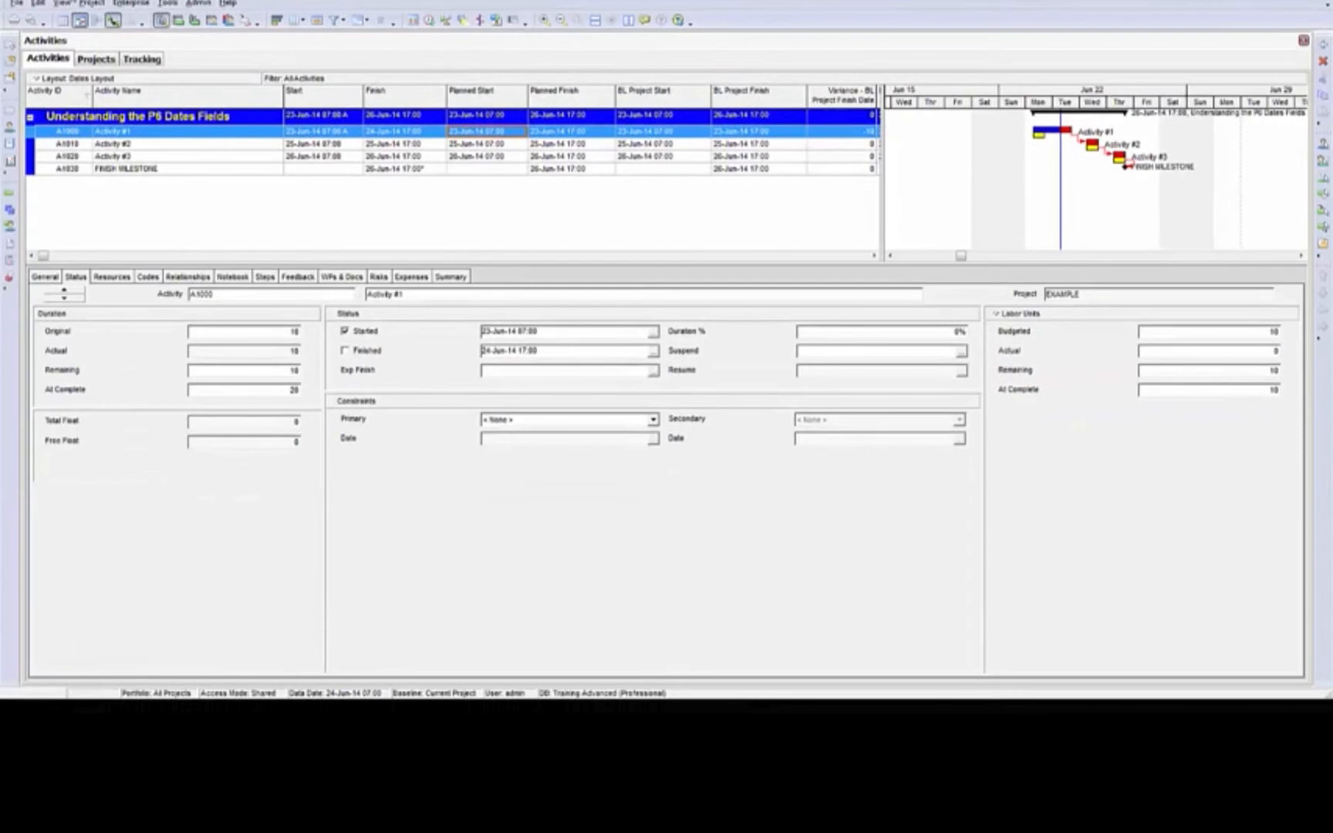
Assign "Understanding the P6 Dates Fields - B1" as the project baseline
{"action": "left_click", "coordinate": [89, 4]}
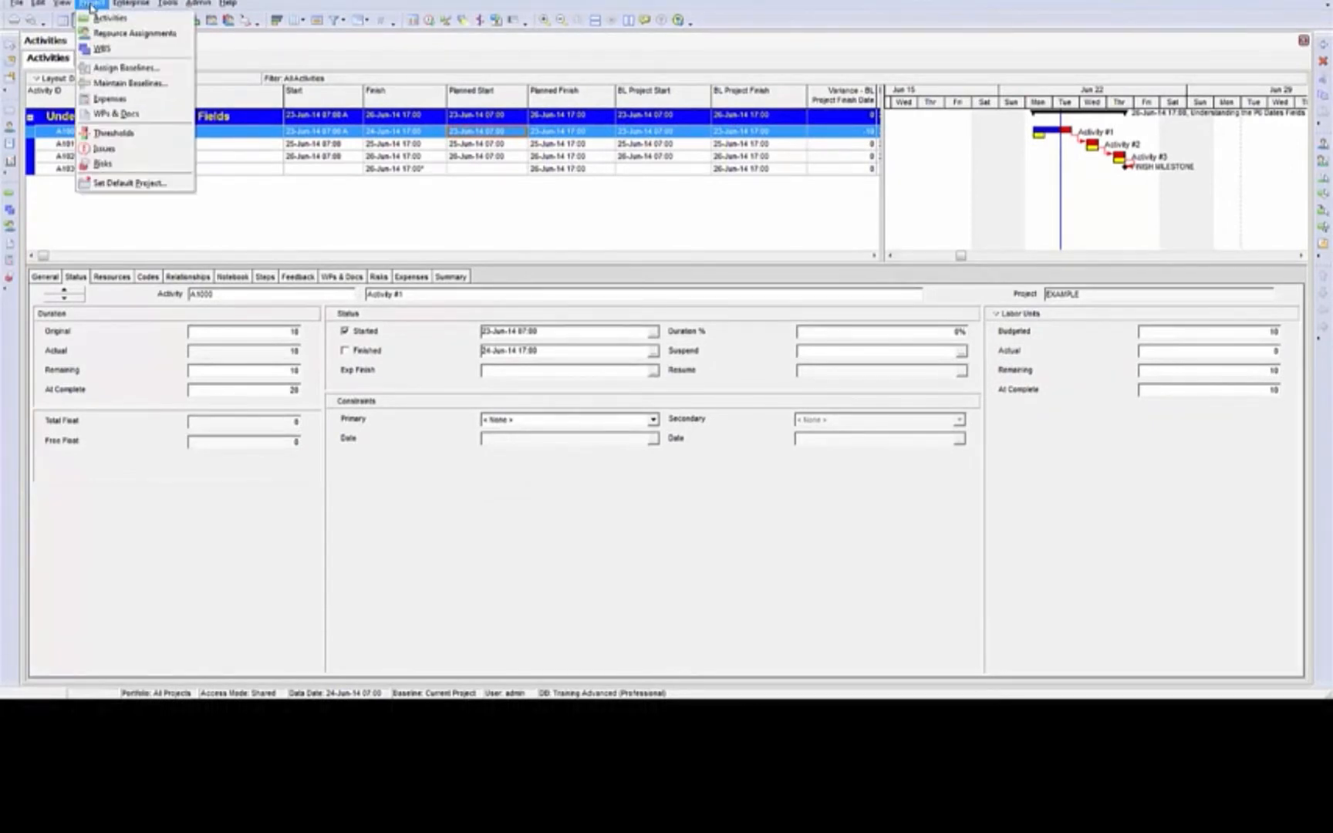
{"action": "left_click", "coordinate": [122, 70]}
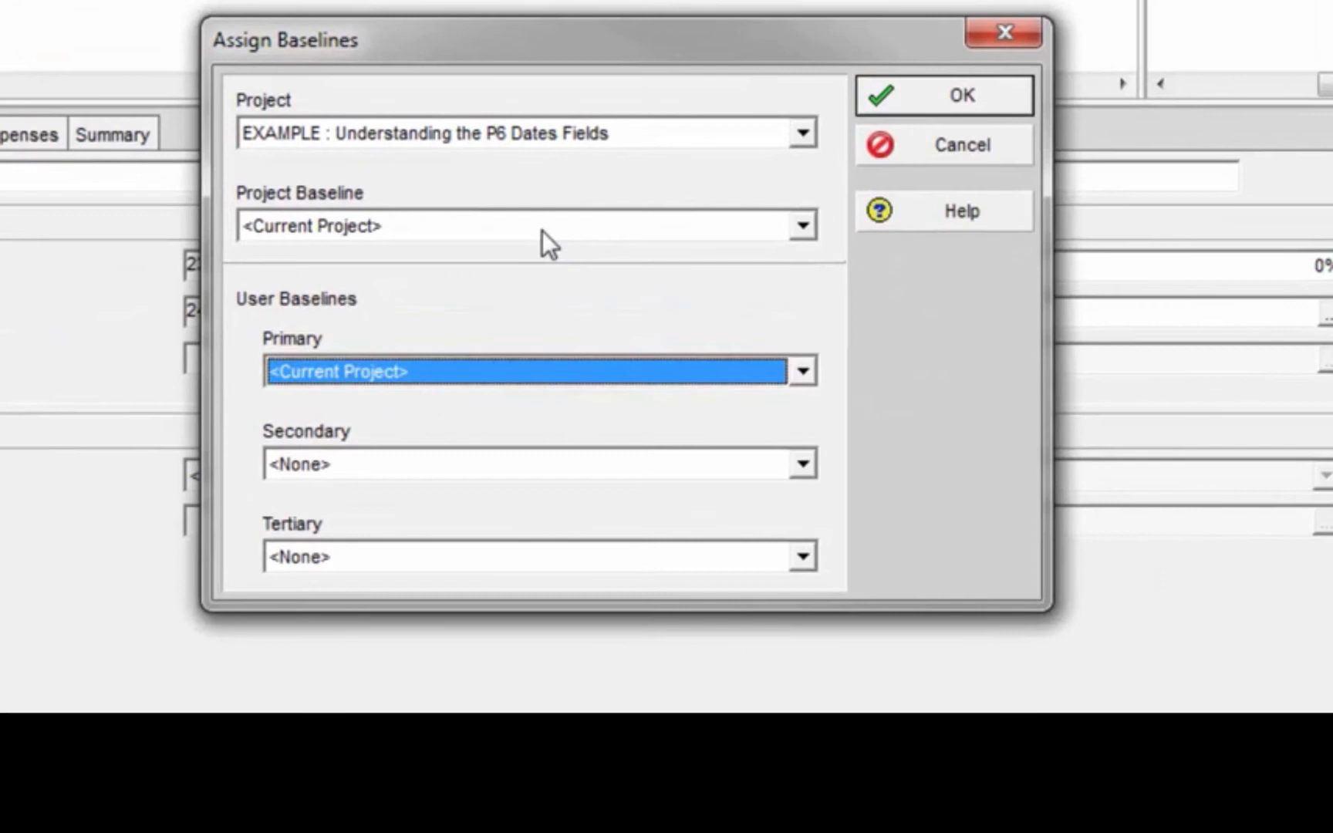
{"action": "left_click", "coordinate": [543, 230]}
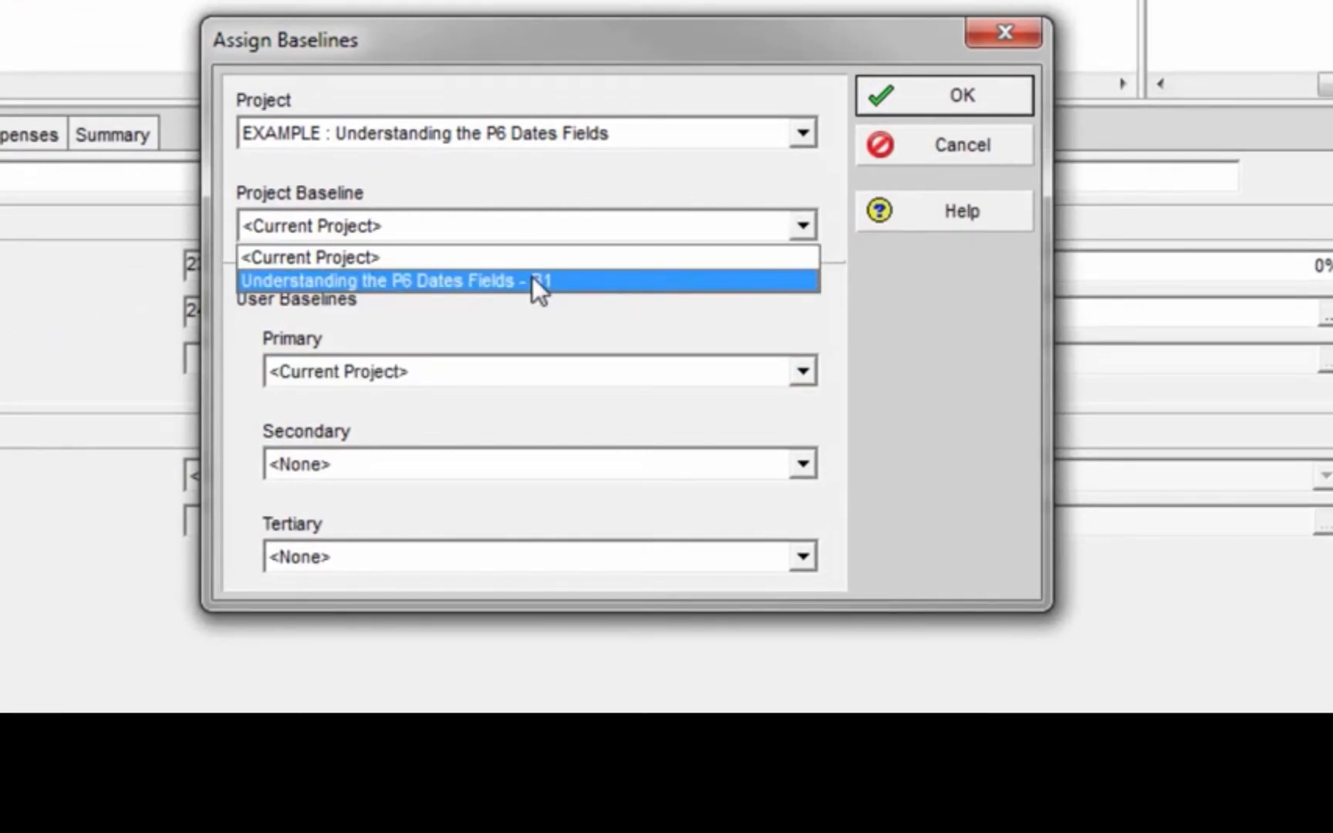
{"action": "left_click", "coordinate": [472, 282]}
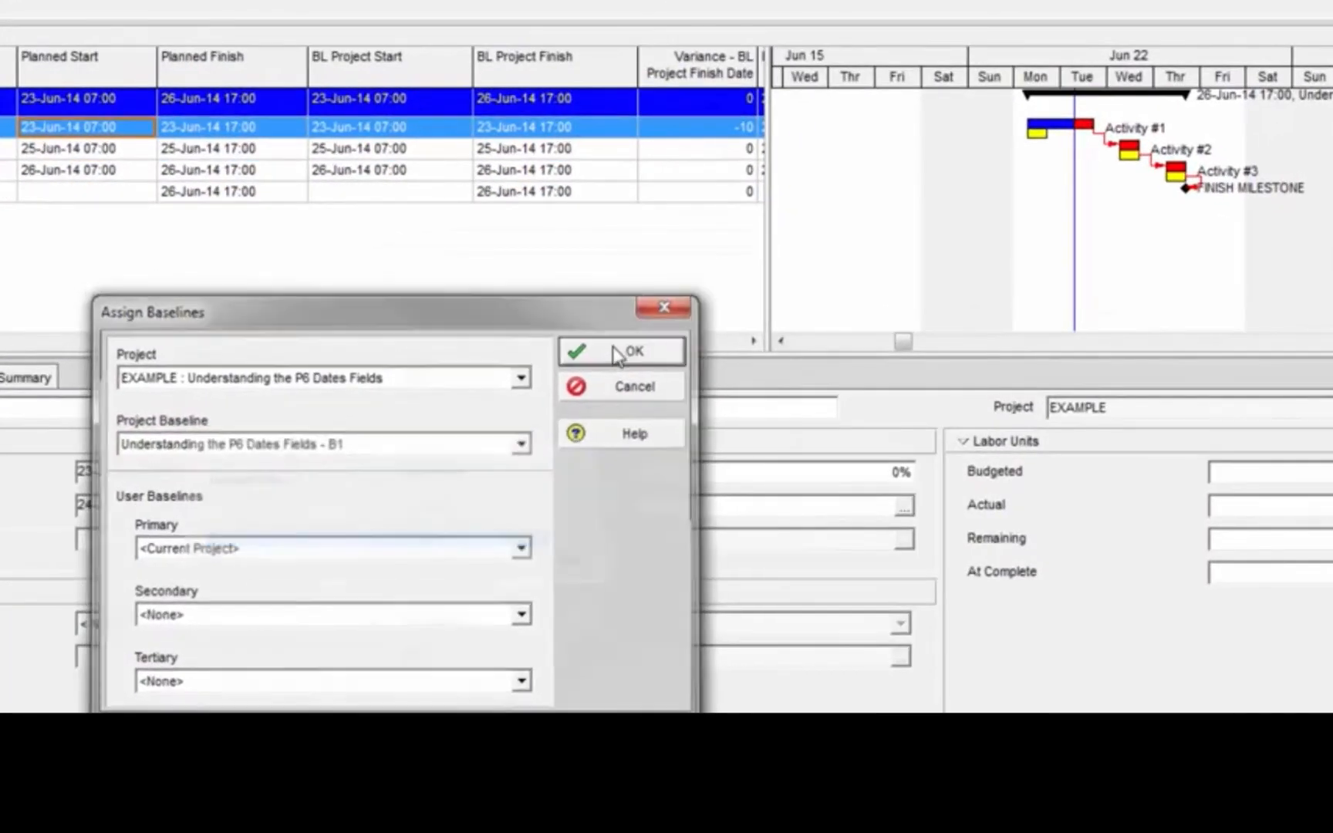
{"action": "left_click", "coordinate": [793, 264]}
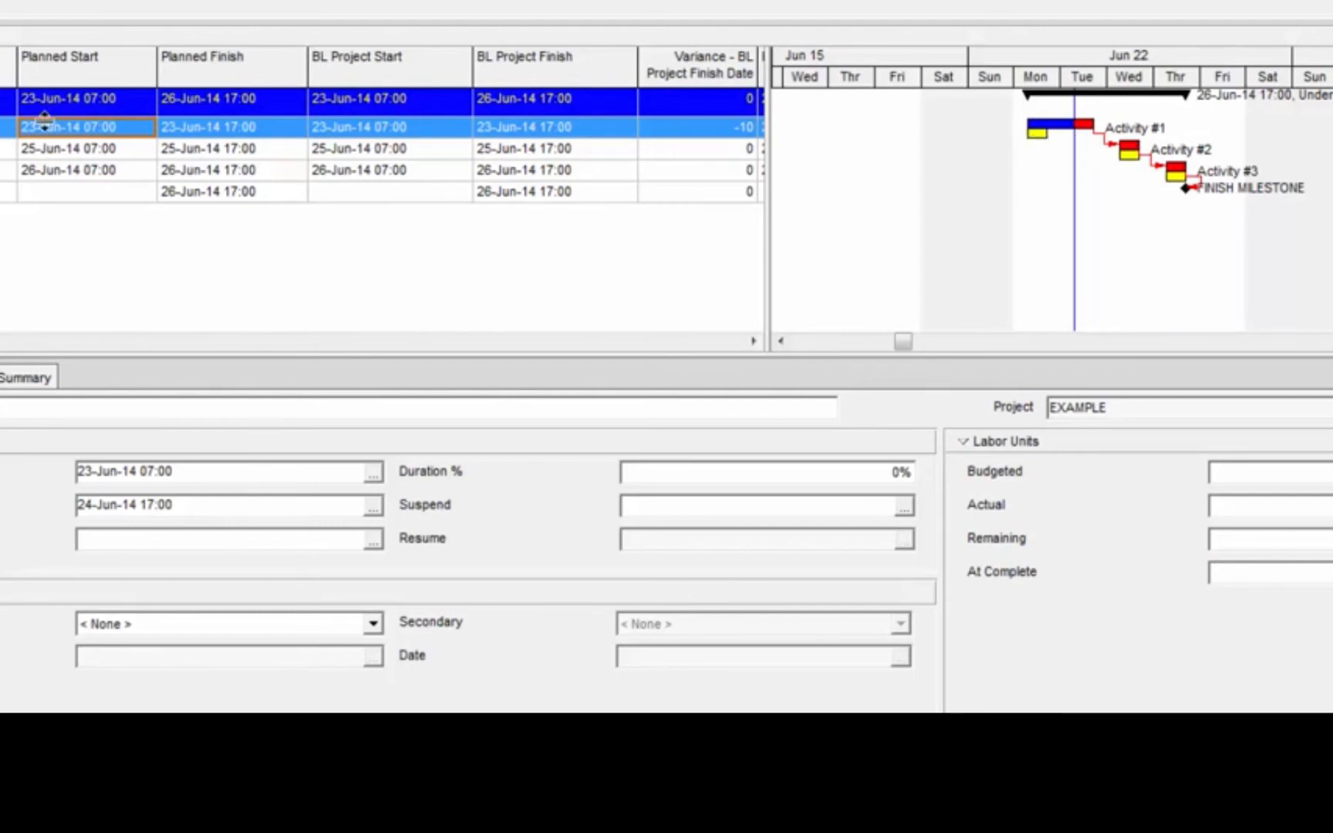
Compare the baseline project finish variance of Activity #1 with that of Activity #2, starting from the planned start of Activity #1
{"action": "left_click", "coordinate": [206, 128]}
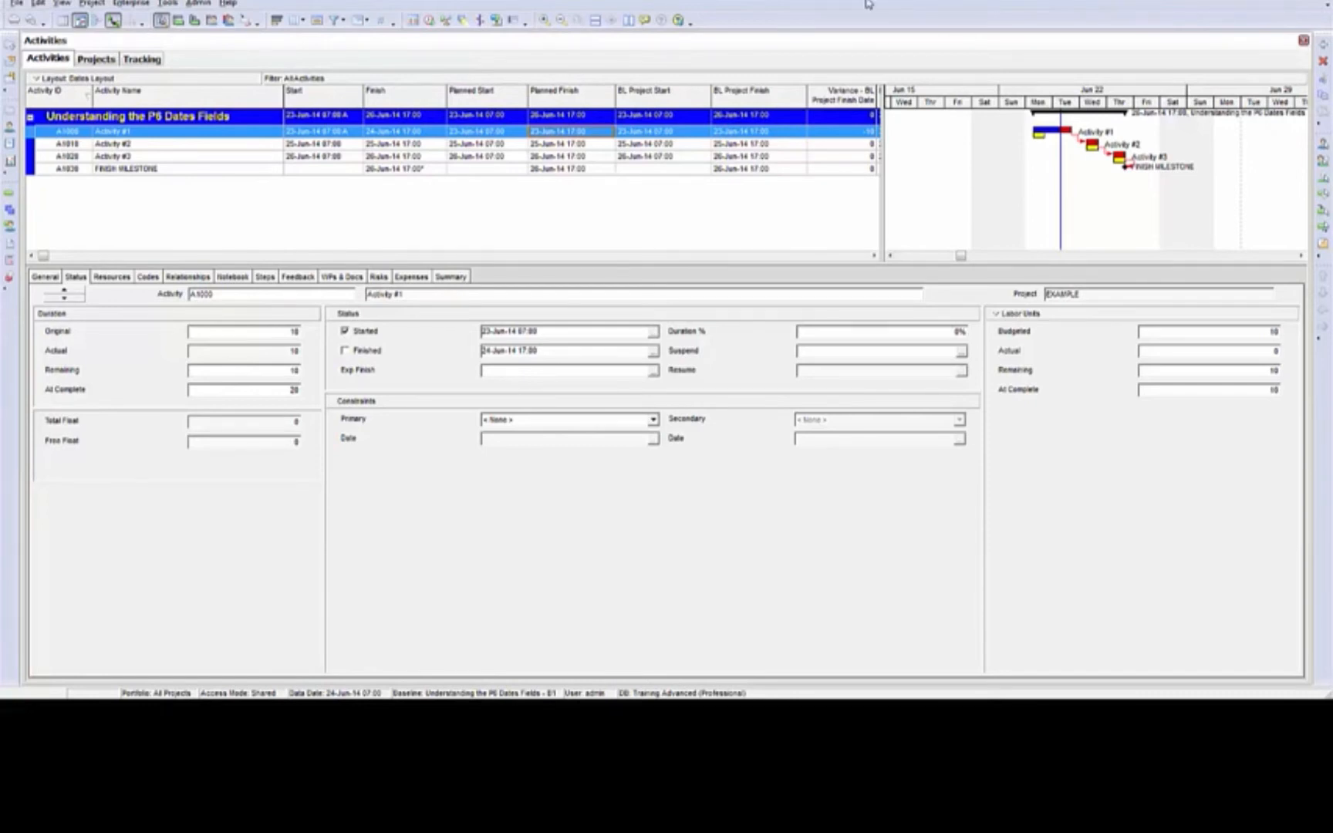
{"action": "left_click", "coordinate": [864, 147]}
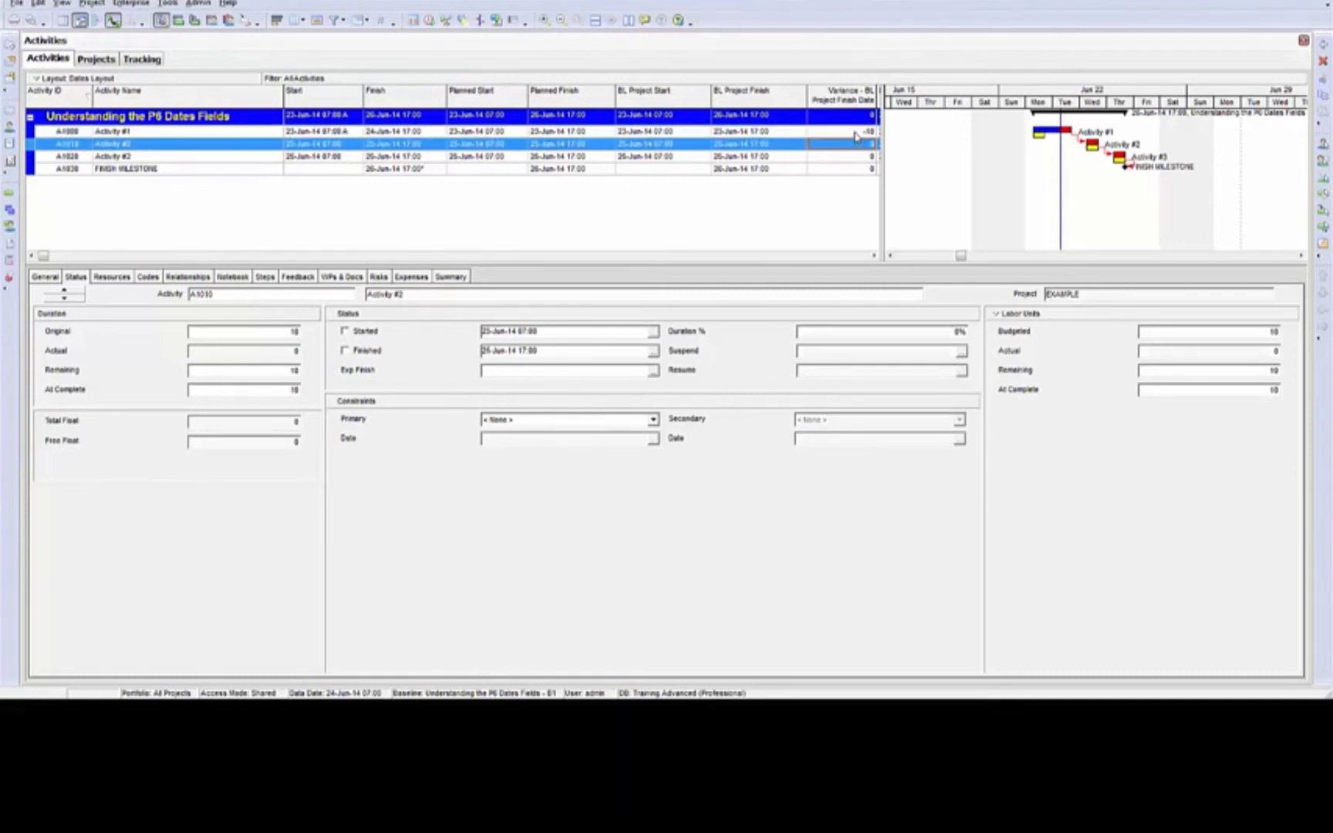
{"action": "left_click", "coordinate": [856, 133]}
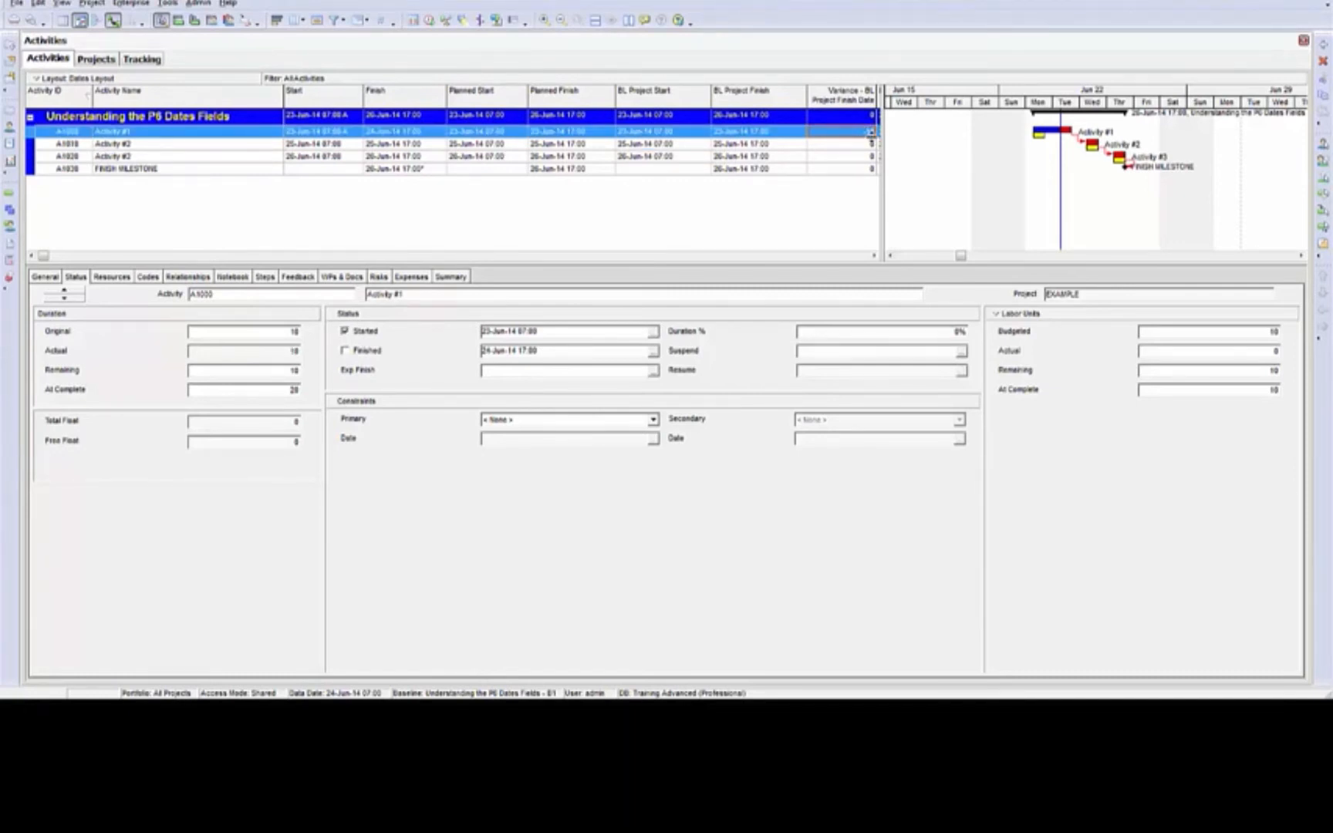
{"action": "left_click", "coordinate": [867, 149]}
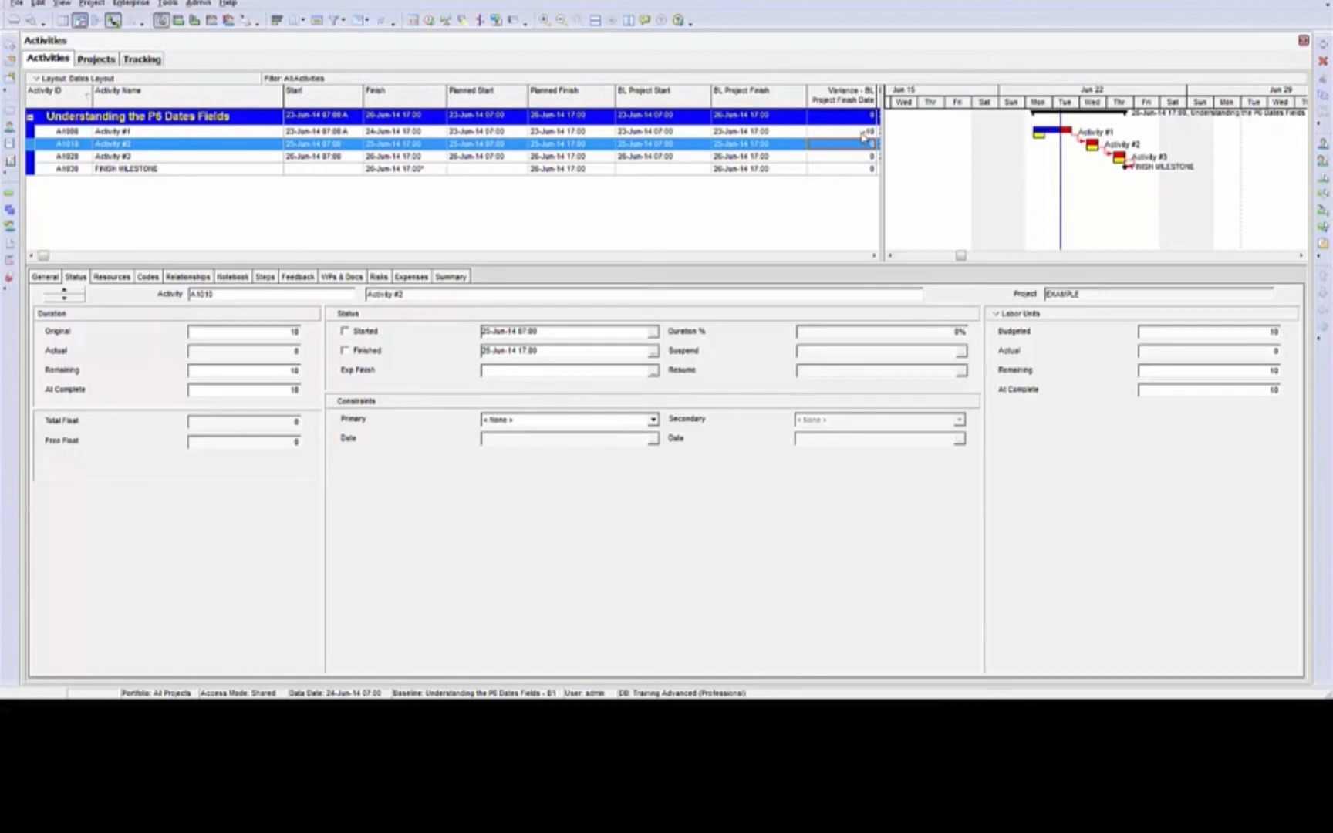
{"action": "left_click", "coordinate": [862, 134]}
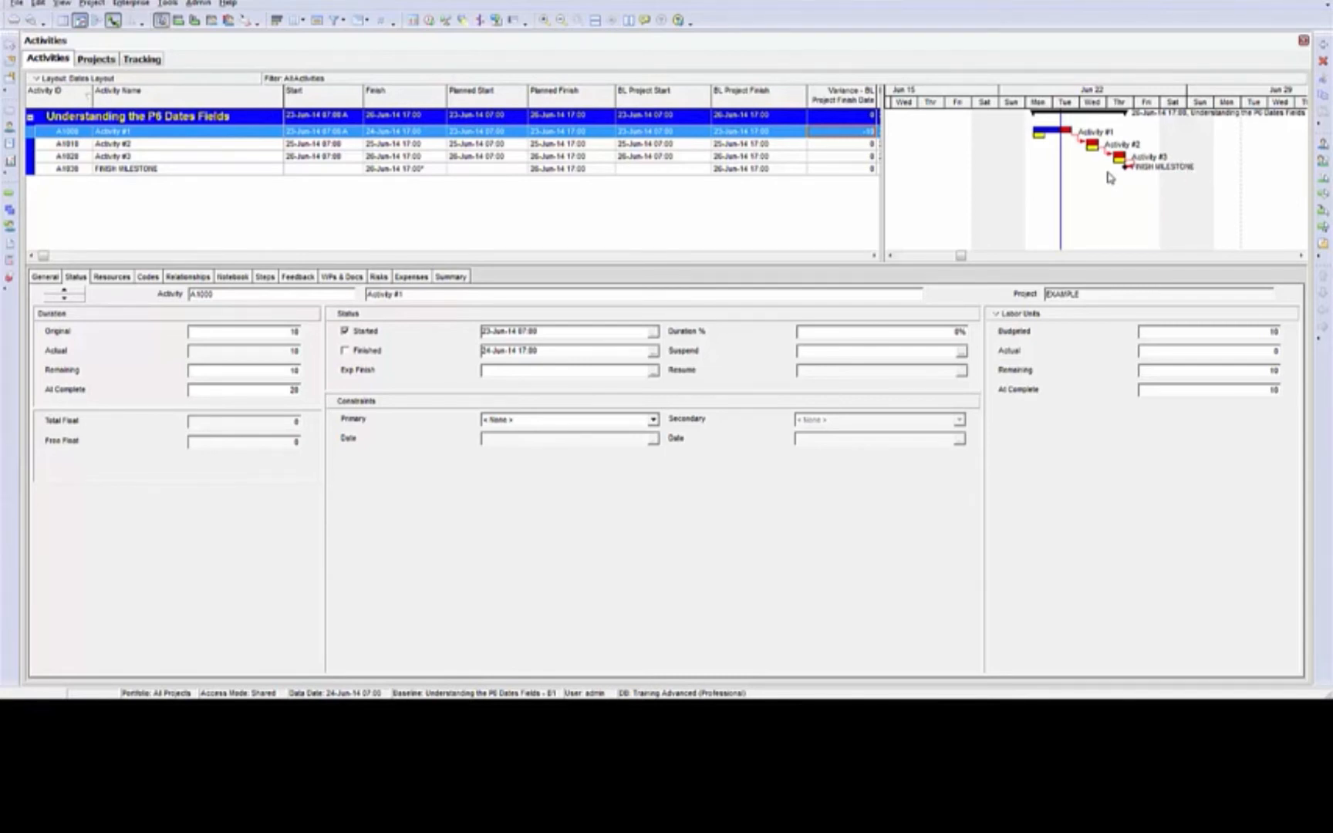
Set the earned value calculation from a baseline to At Completion values with current dates, and recheck the setting in the admin preferences
{"action": "left_click", "coordinate": [199, 5]}
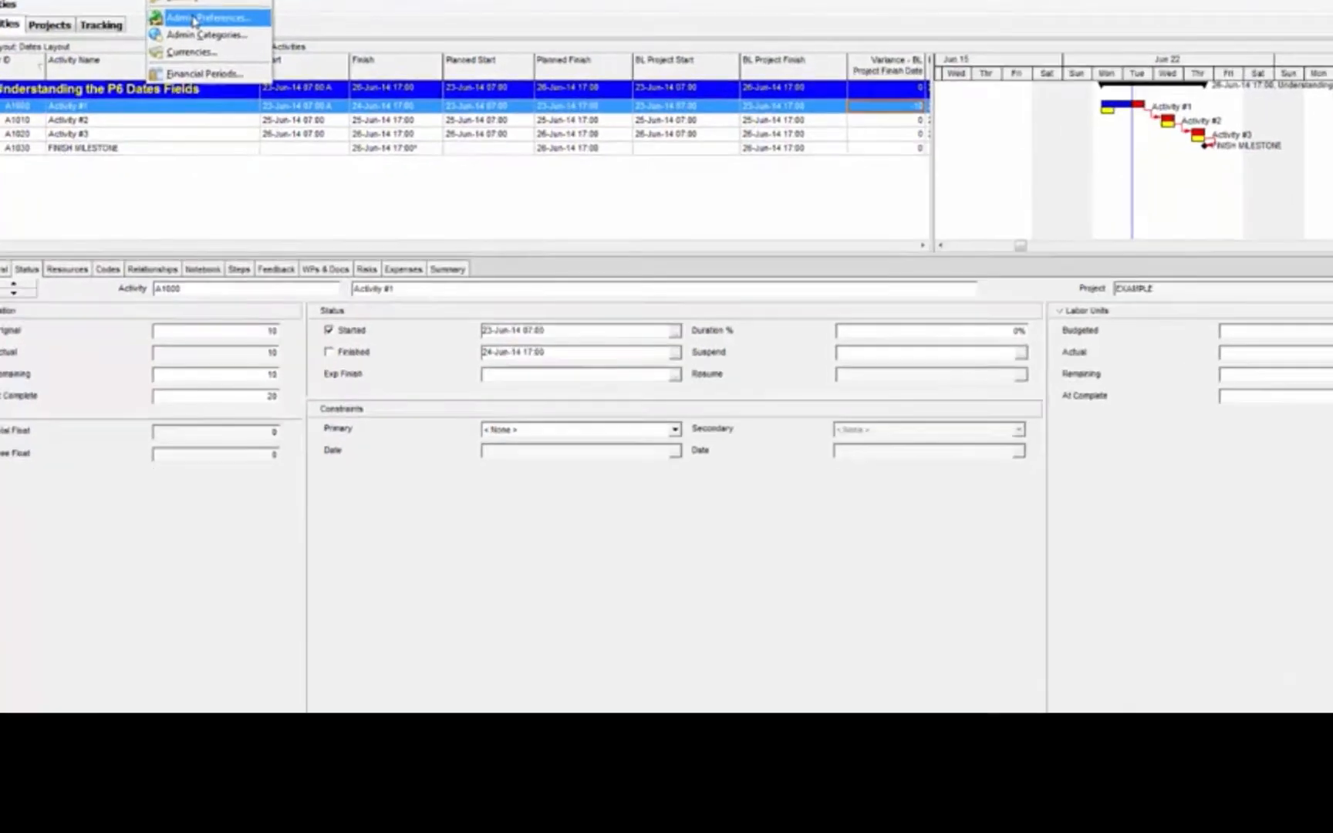
{"action": "left_click", "coordinate": [226, 53]}
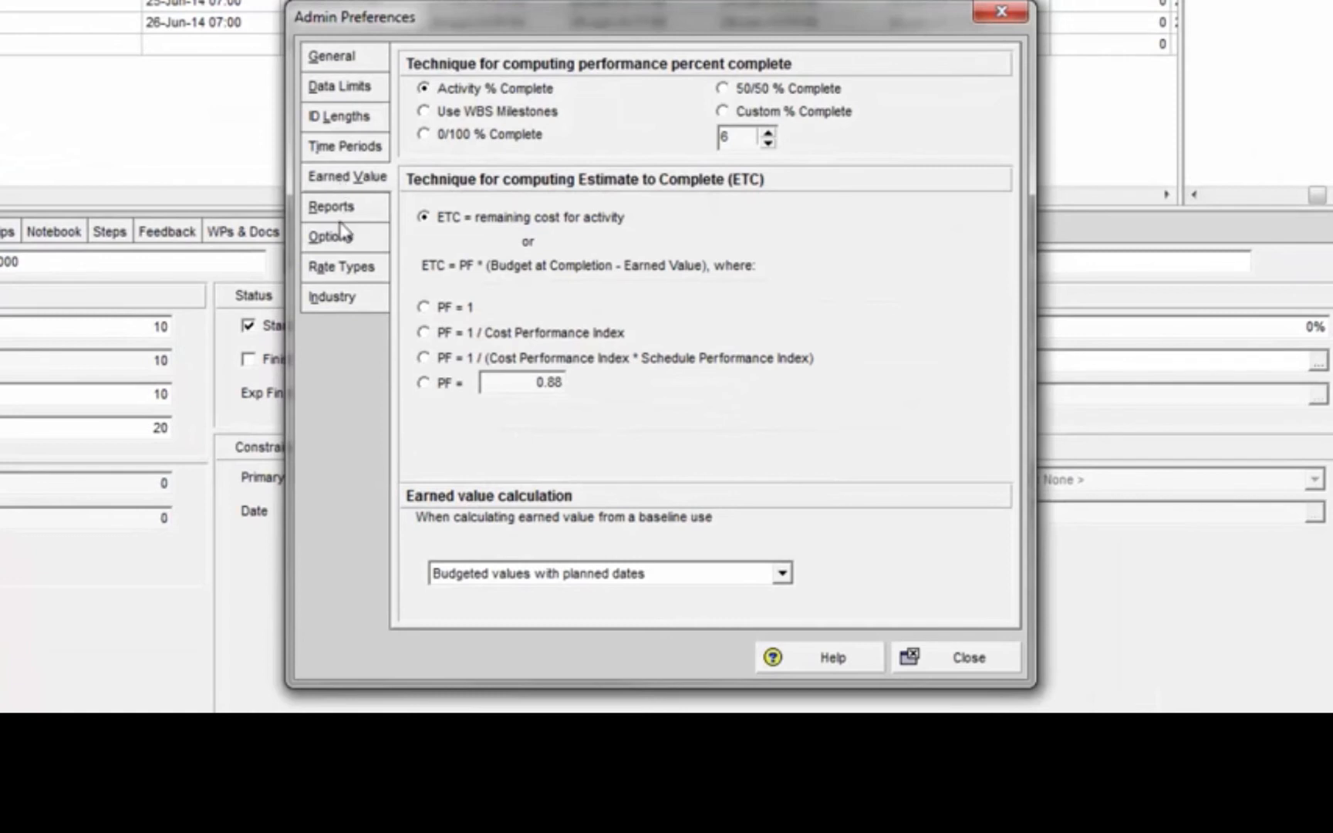
{"action": "left_click", "coordinate": [783, 574]}
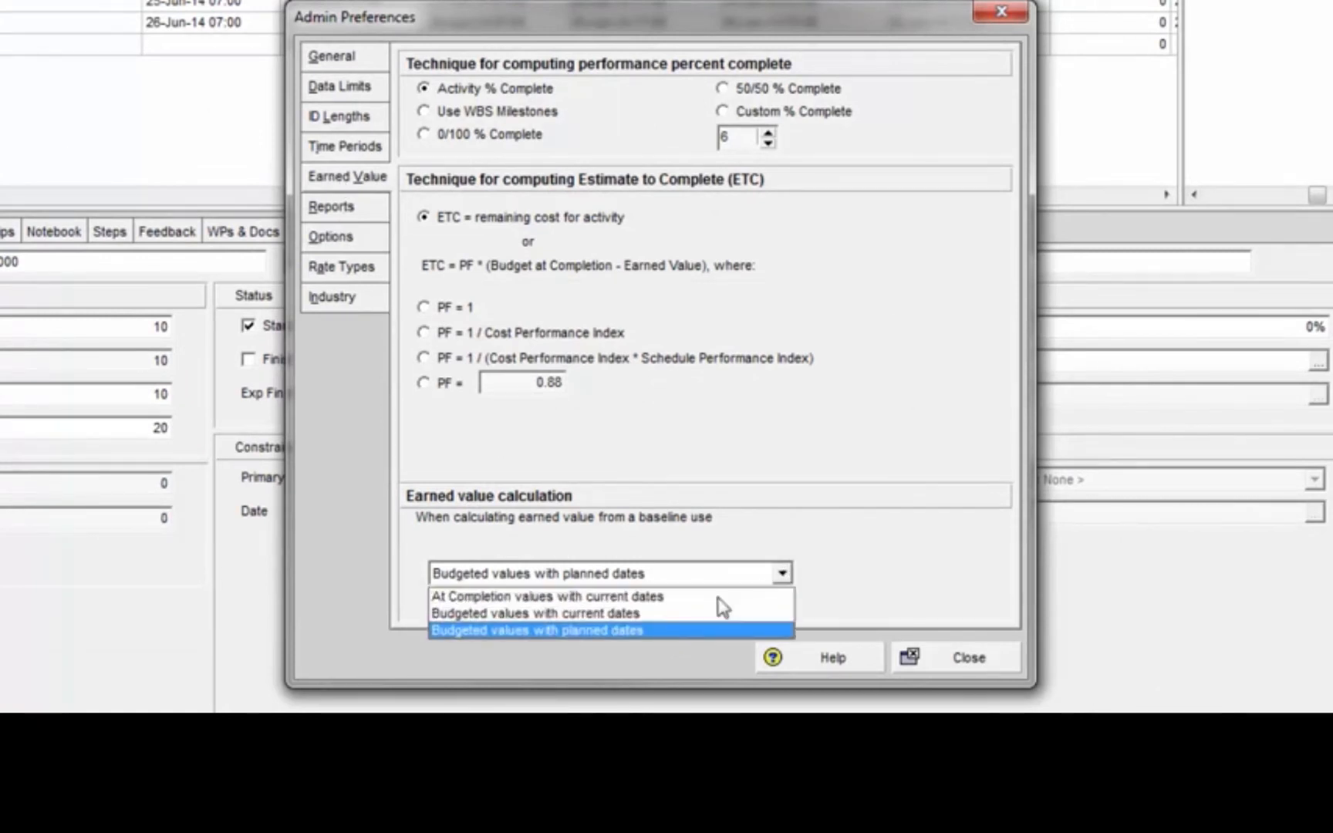
{"action": "left_click", "coordinate": [625, 594]}
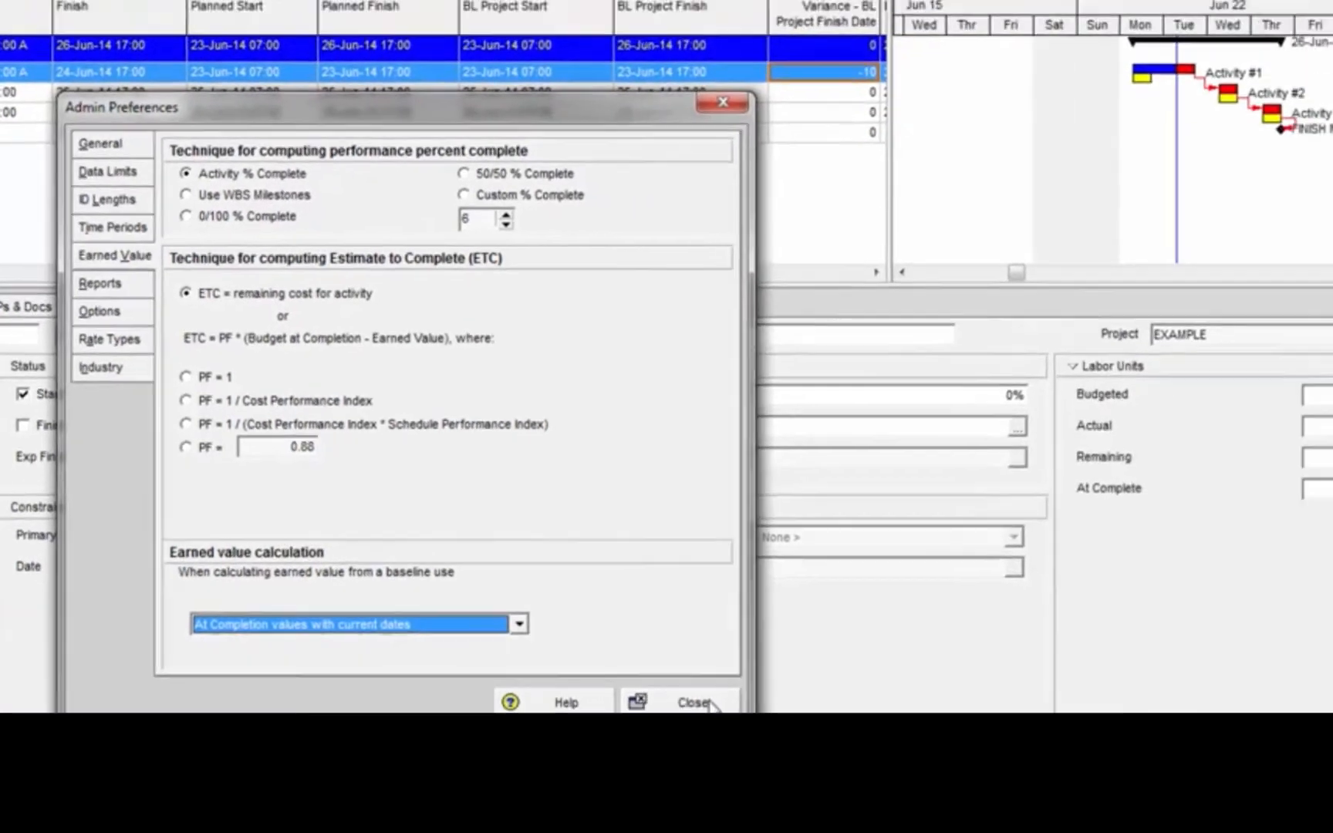
{"action": "left_click", "coordinate": [711, 704]}
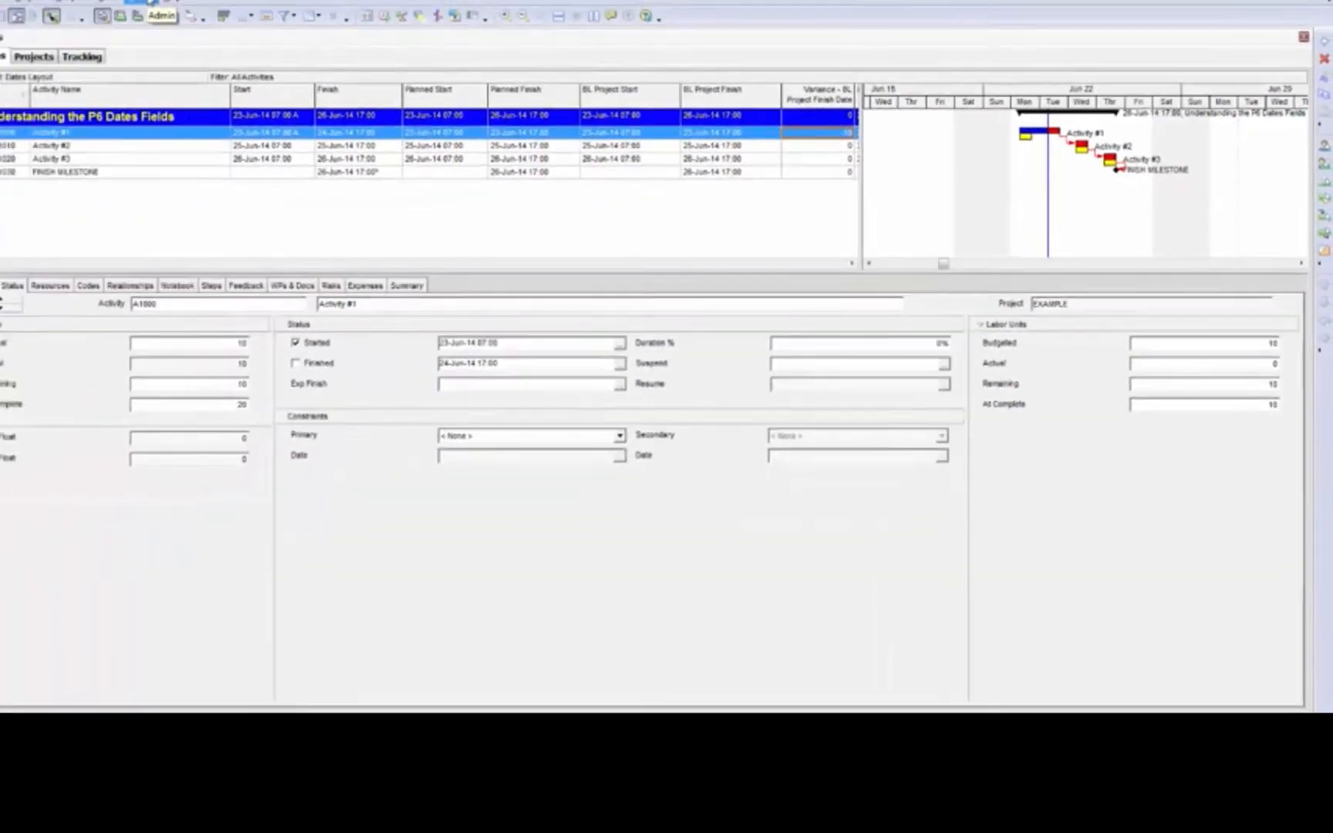
{"action": "left_click", "coordinate": [198, 4]}
{"action": "left_click", "coordinate": [214, 53]}
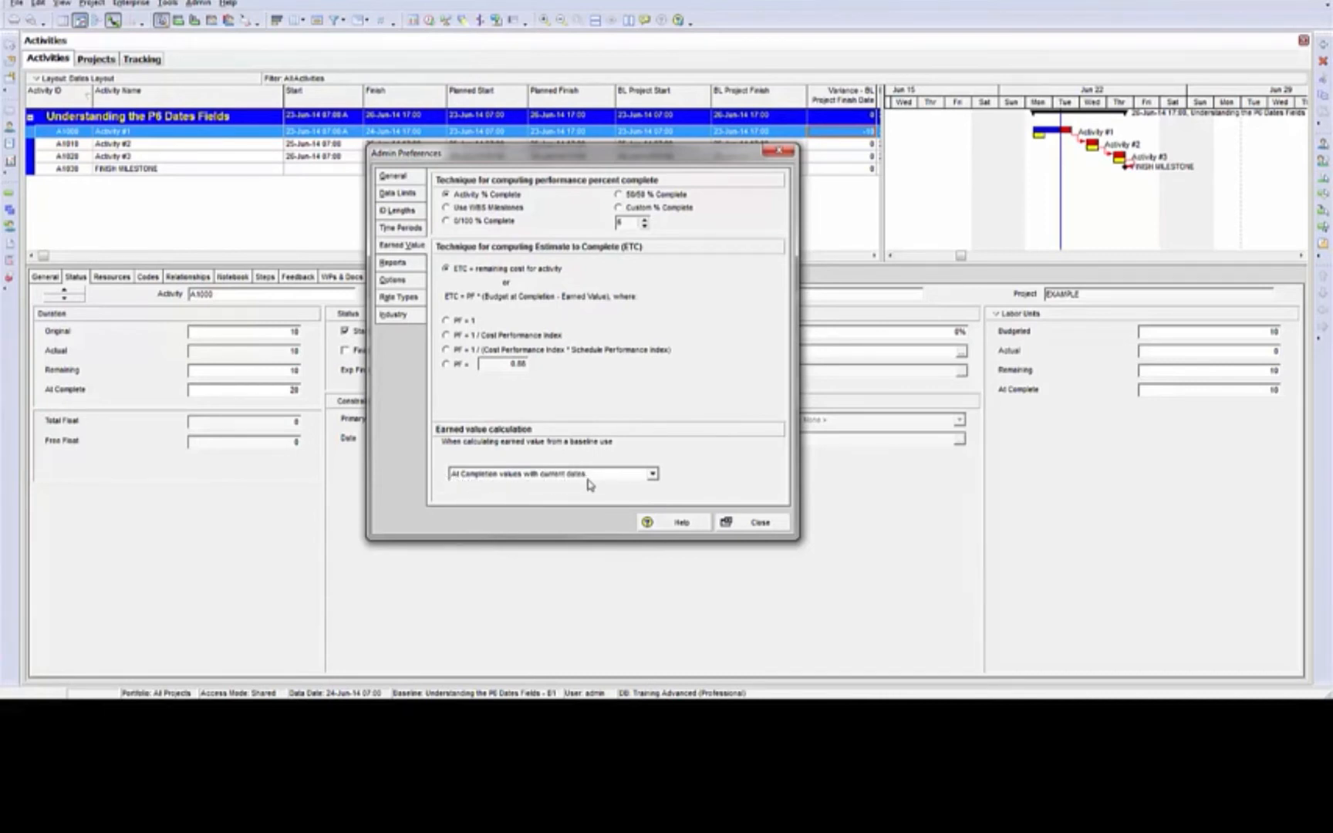
{"action": "left_click", "coordinate": [761, 523]}
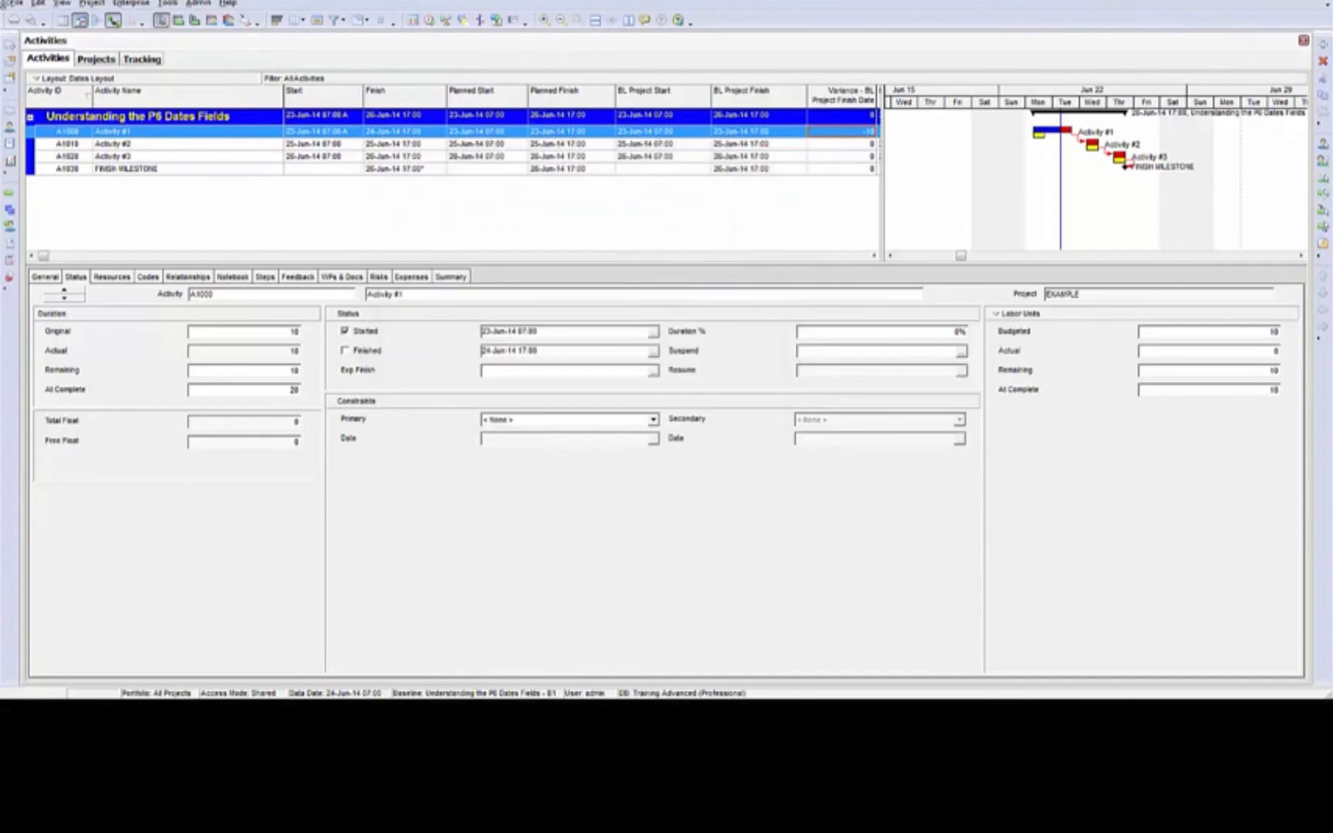
Rename the baseline "Understanding the P6 Dates Fields - B1" as "Understanding the P6 Dates Fields - OLD"
{"action": "left_click", "coordinate": [91, 4]}
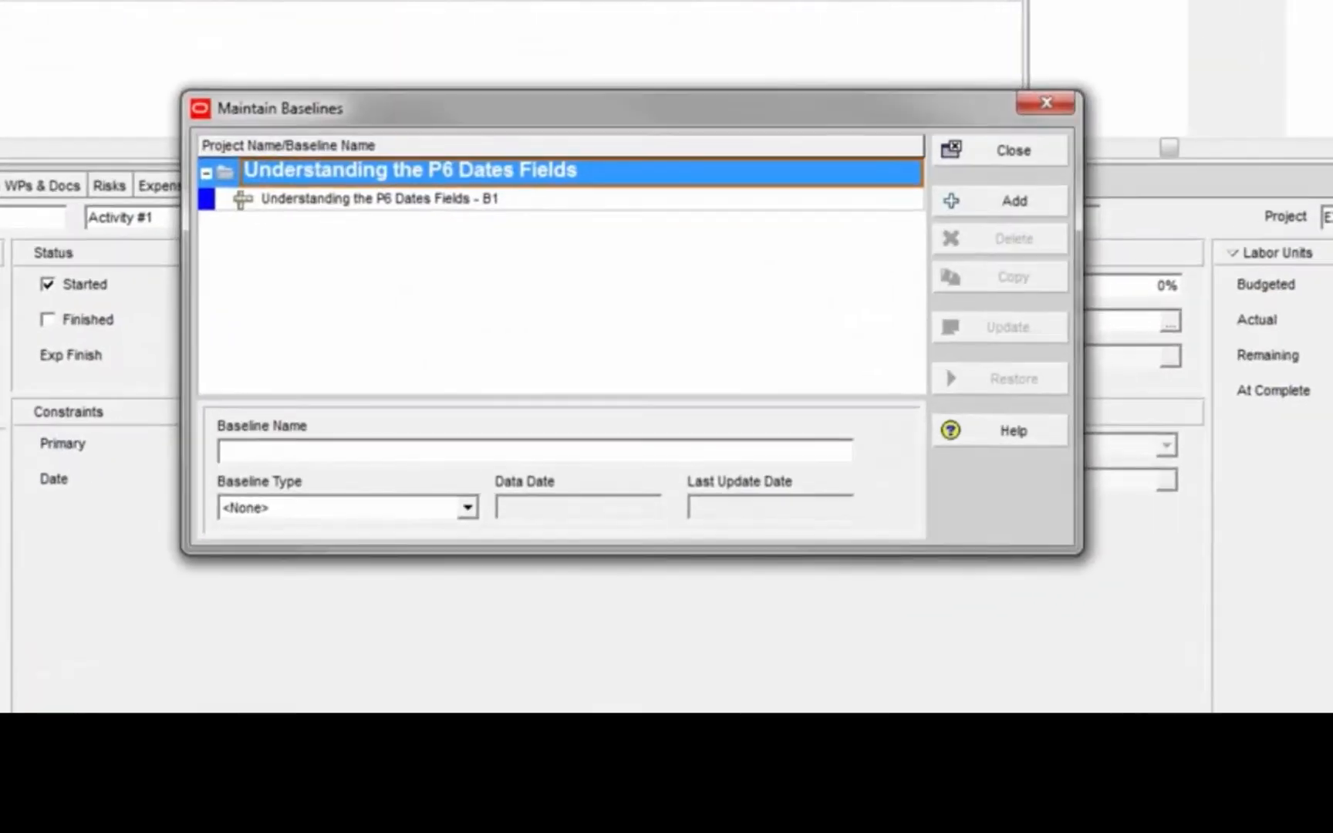
{"action": "left_click", "coordinate": [489, 243]}
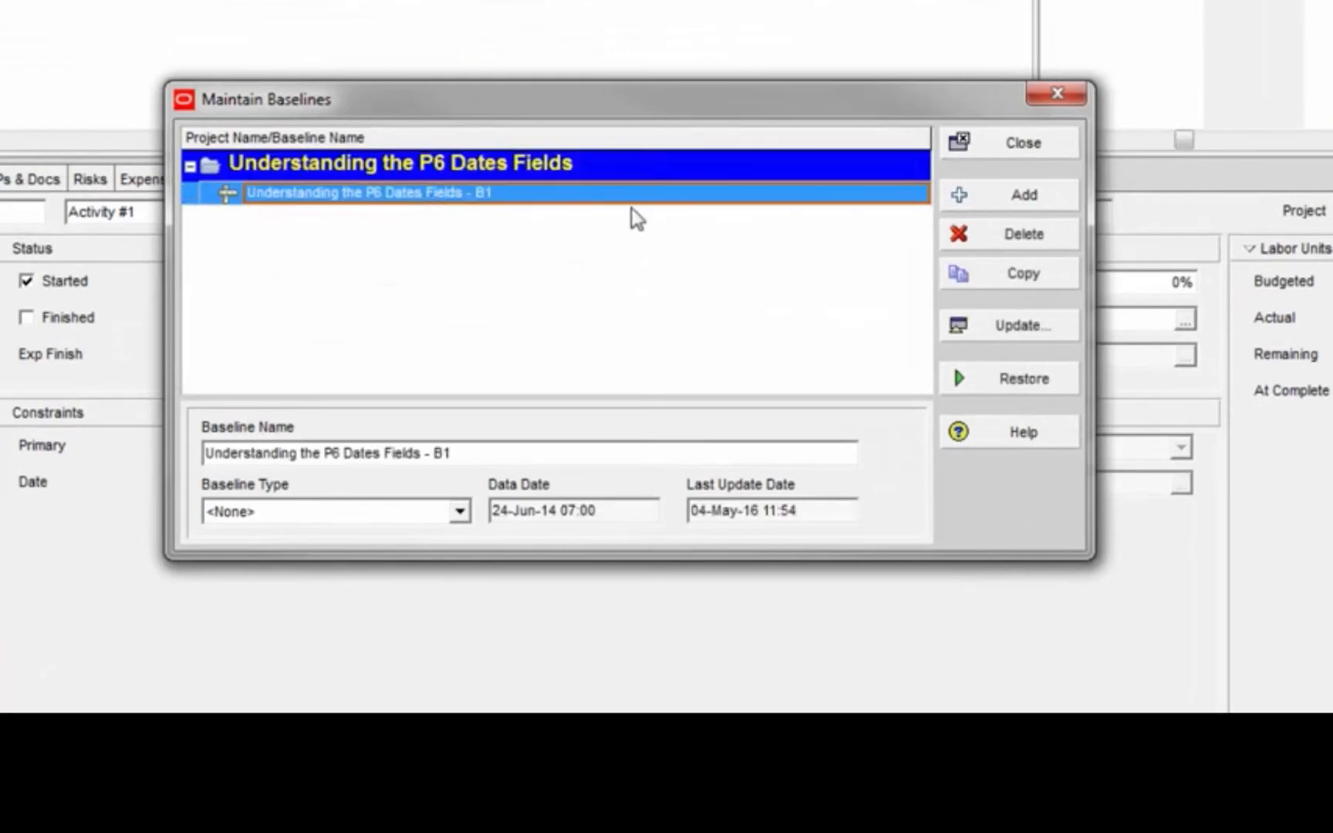
{"action": "left_click", "coordinate": [580, 201]}
{"action": "left_click", "coordinate": [474, 195]}
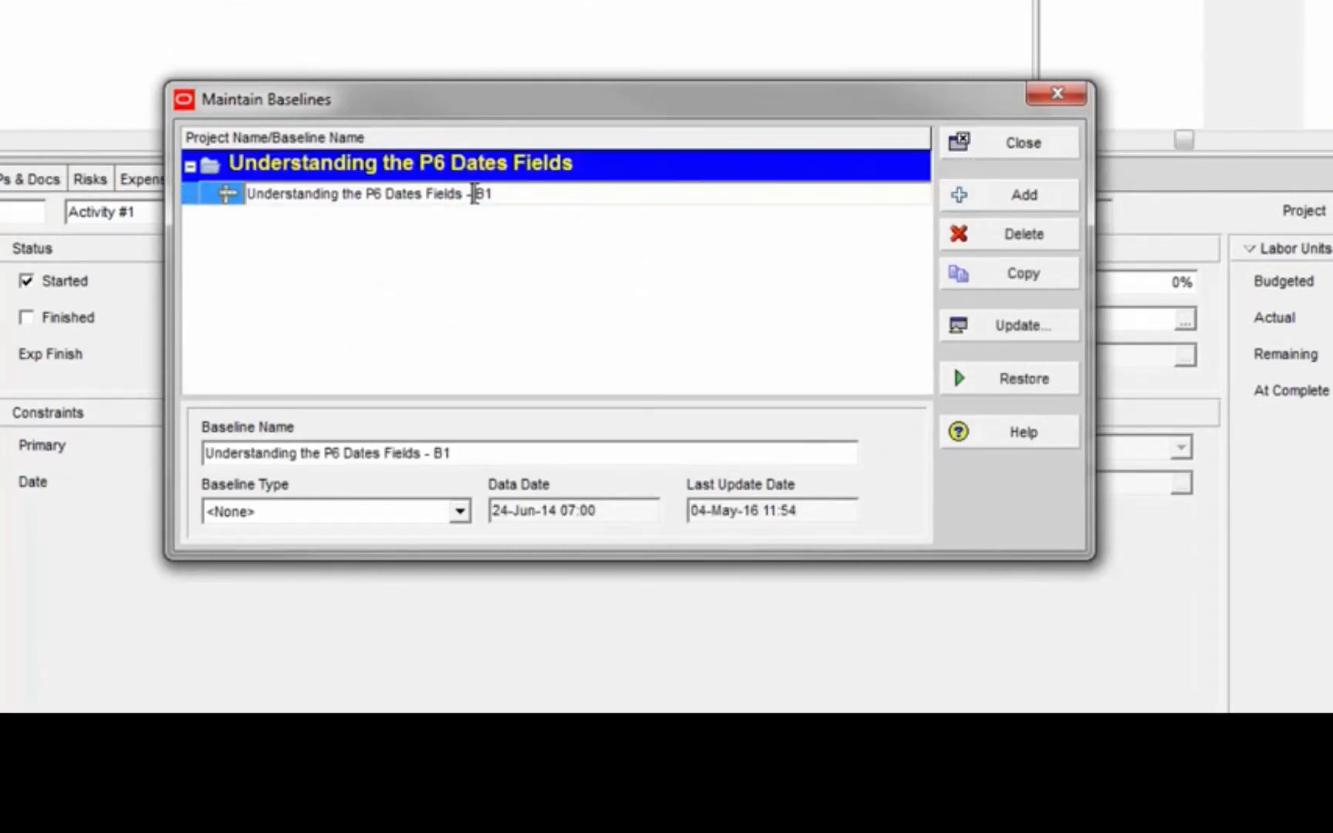
{"action": "double_click", "coordinate": [482, 194]}
{"action": "type", "text": "OLD"}
{"action": "left_click", "coordinate": [710, 266]}
Save another copy of the current project as a second baseline and finish maintaining the baselines
{"action": "left_click", "coordinate": [1041, 199]}
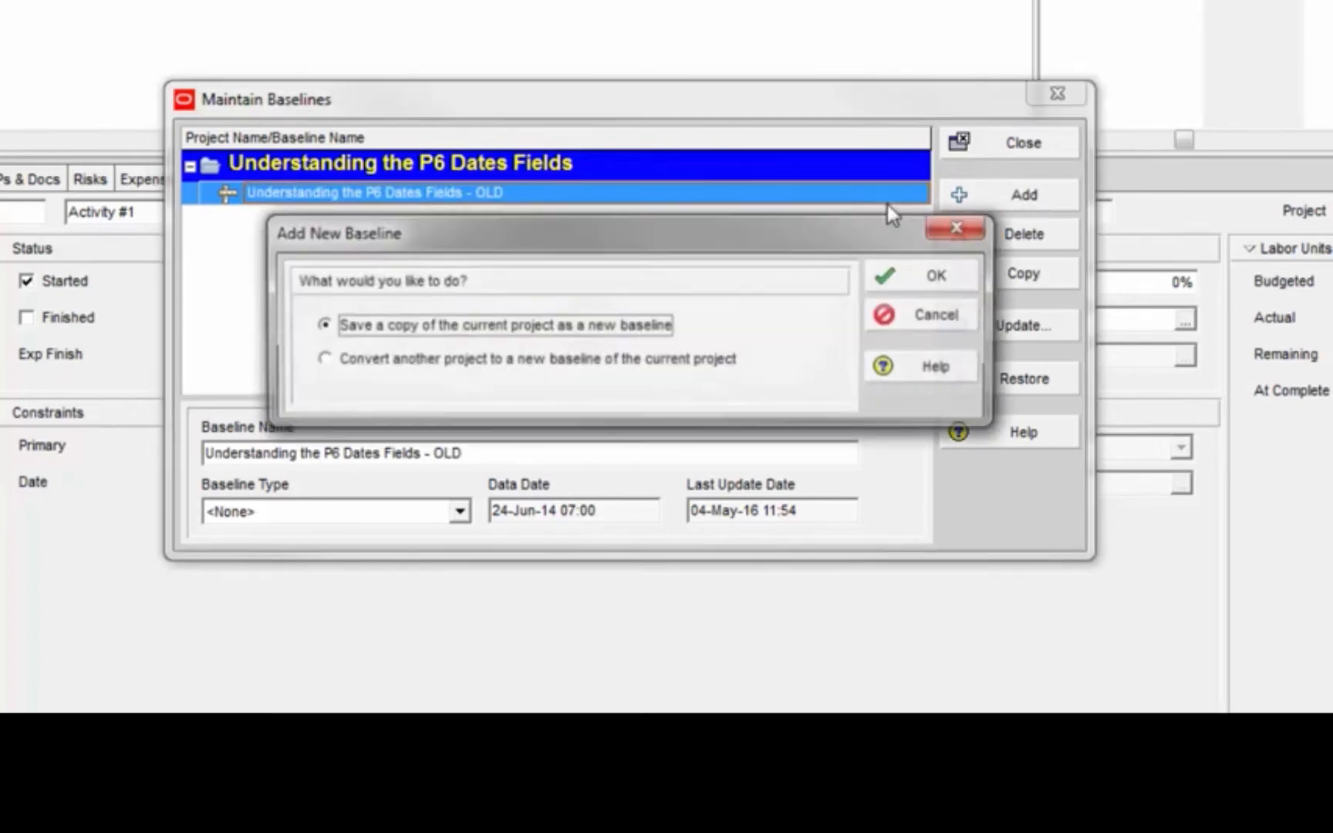
{"action": "left_click", "coordinate": [941, 282]}
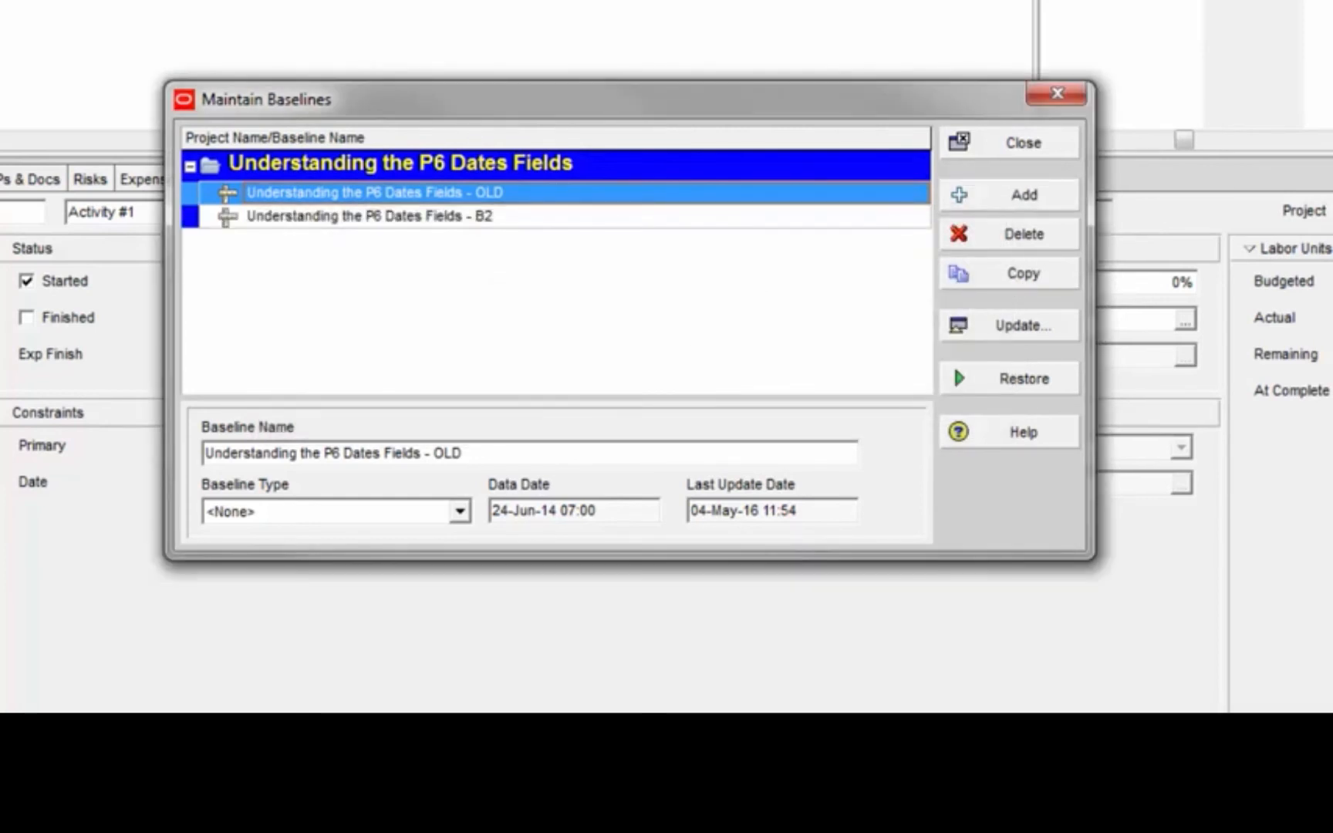
{"action": "left_click", "coordinate": [521, 224]}
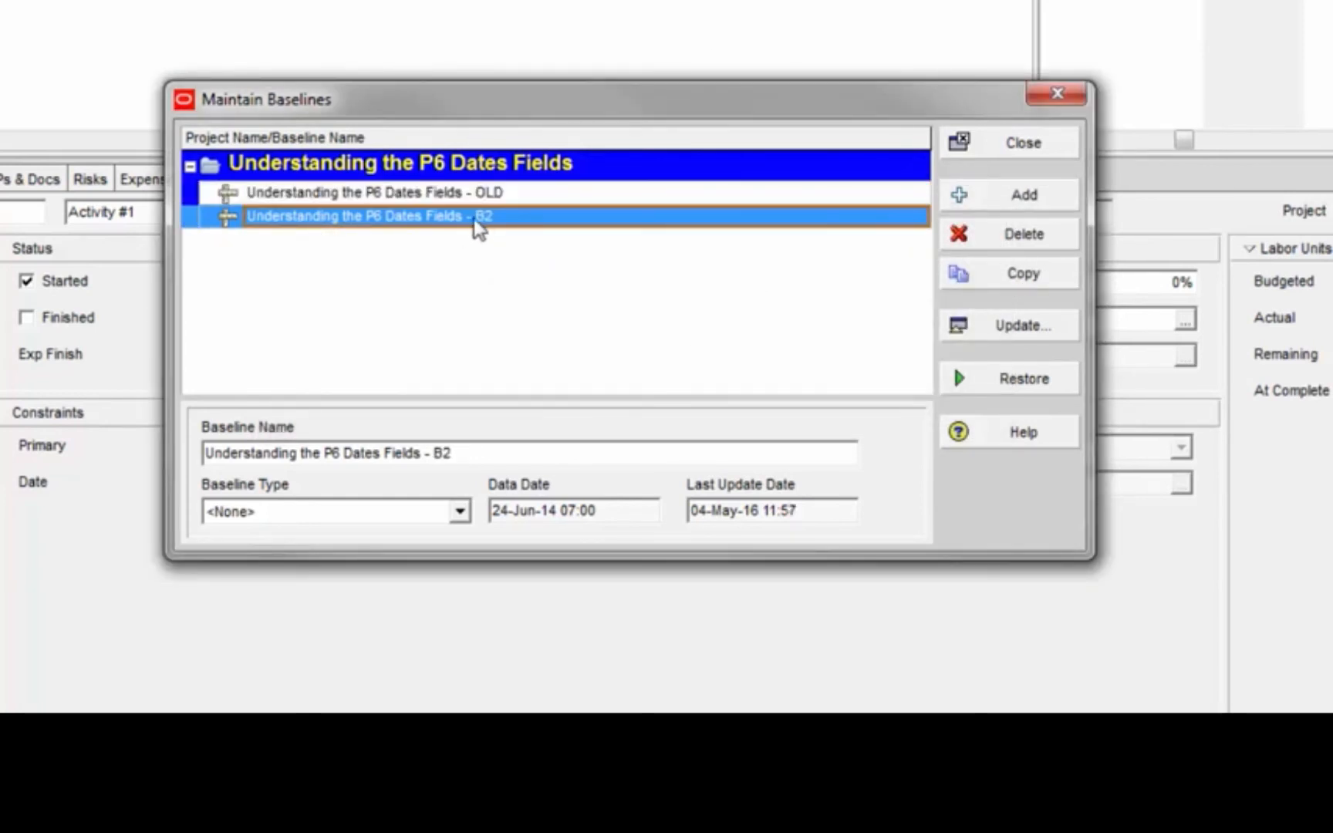
{"action": "left_click", "coordinate": [1040, 145]}
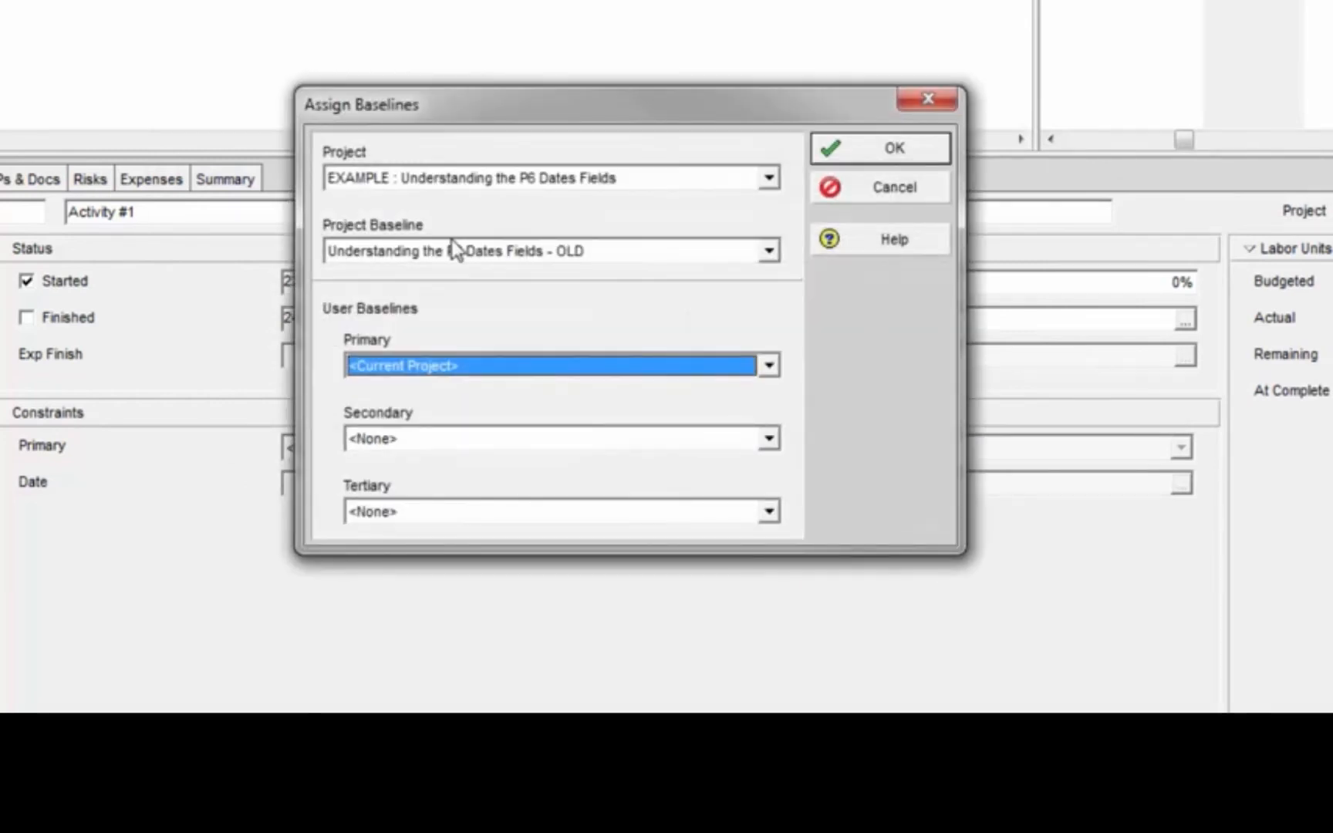
Assign "Understanding the P6 Dates Fields - B2" as the project baseline
{"action": "left_click", "coordinate": [512, 253]}
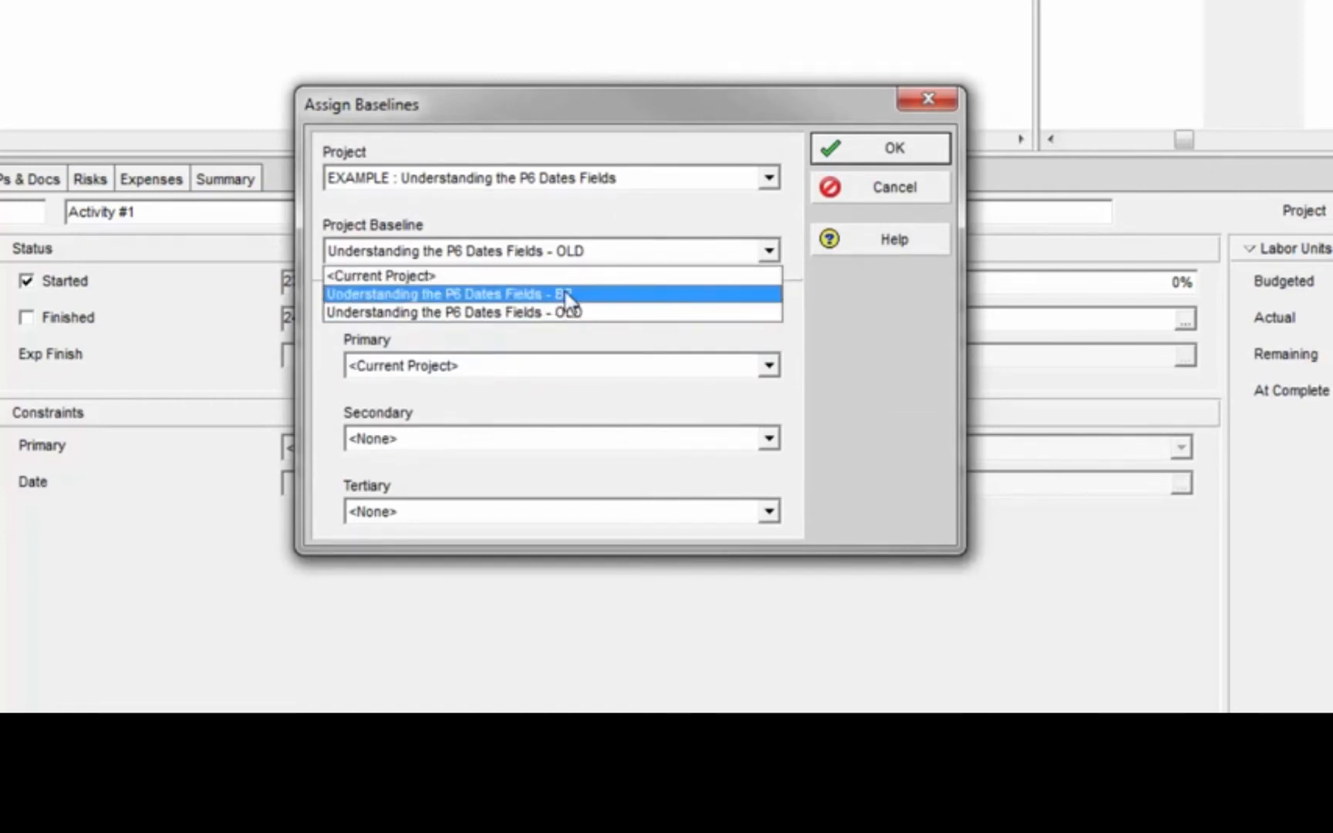
{"action": "left_click", "coordinate": [572, 294]}
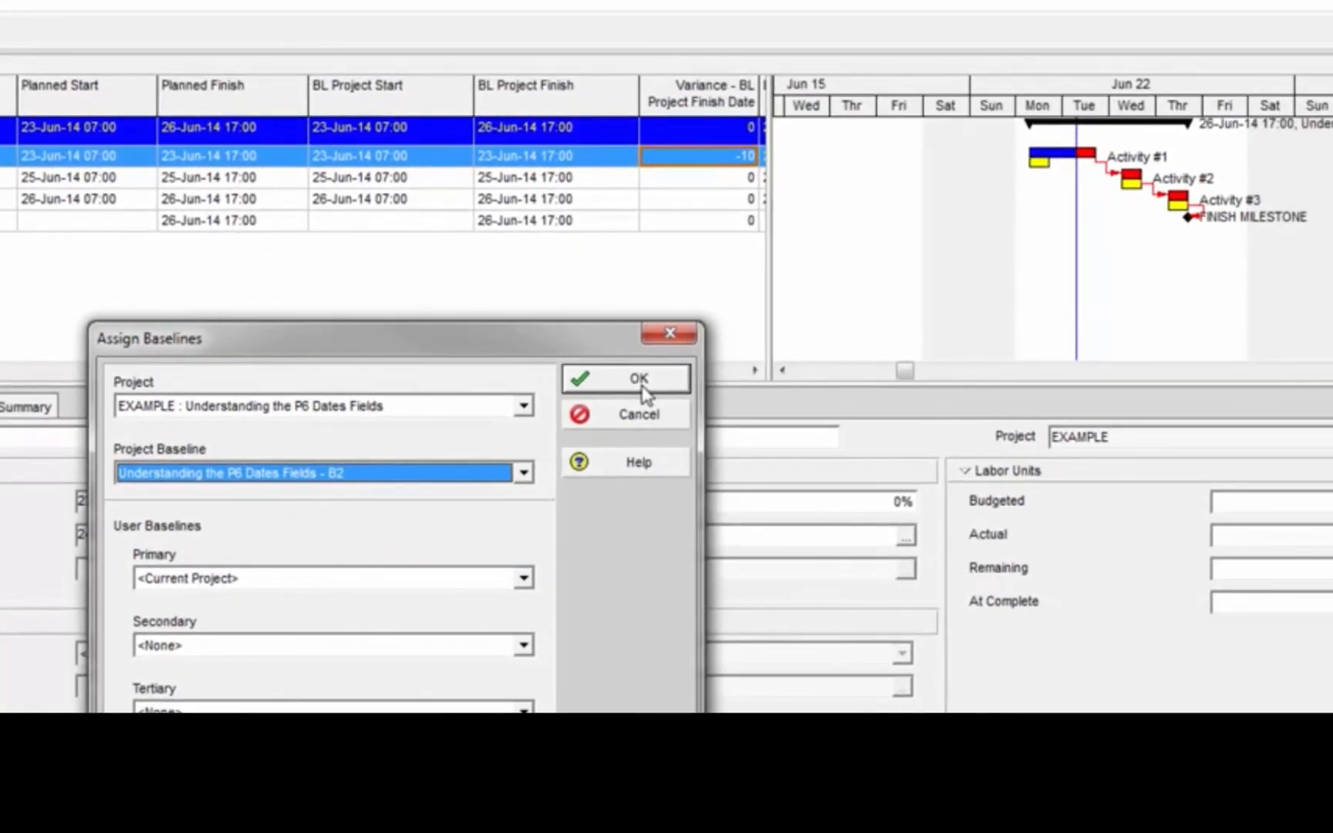
{"action": "left_click", "coordinate": [640, 379]}
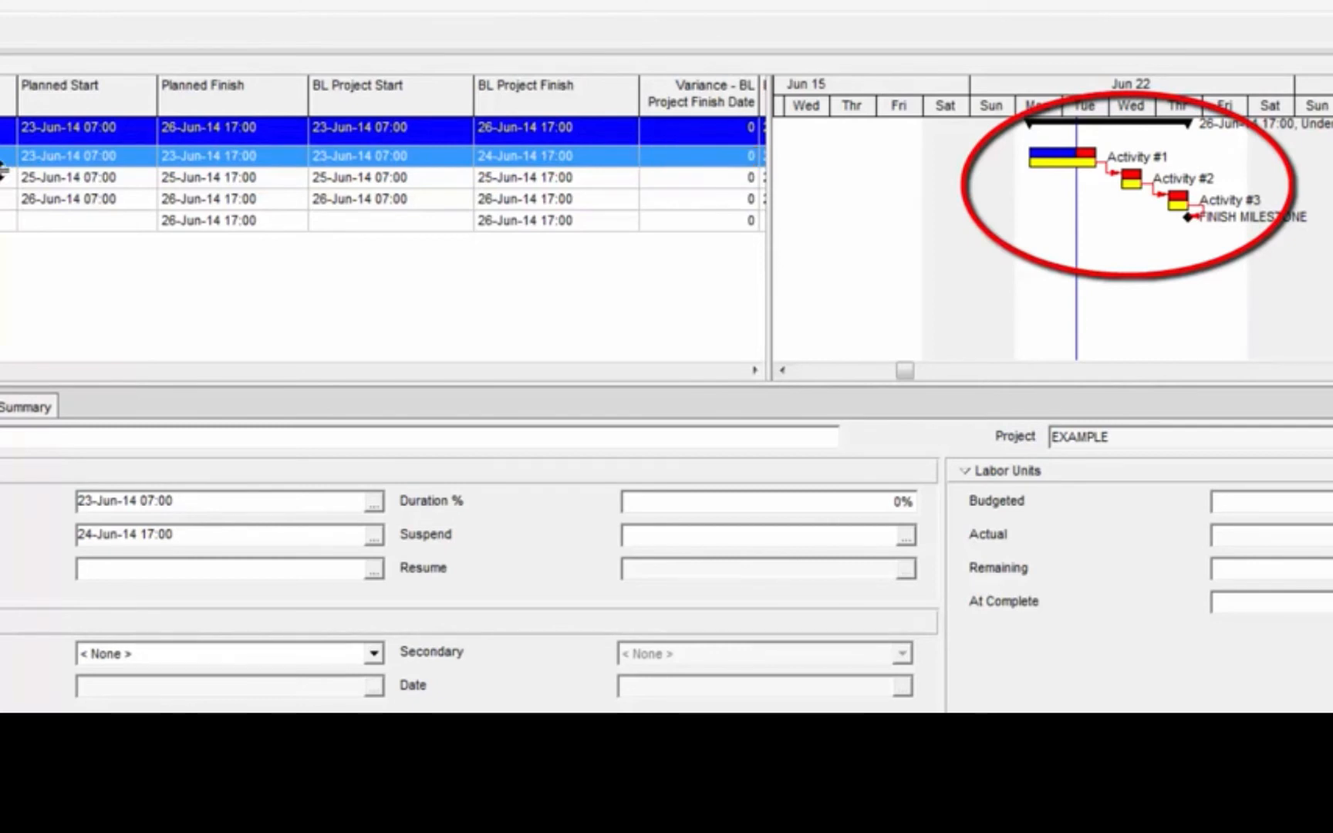
Compare the planned start and planned finish of Activity #1 with its baseline project dates
{"action": "left_click", "coordinate": [103, 161]}
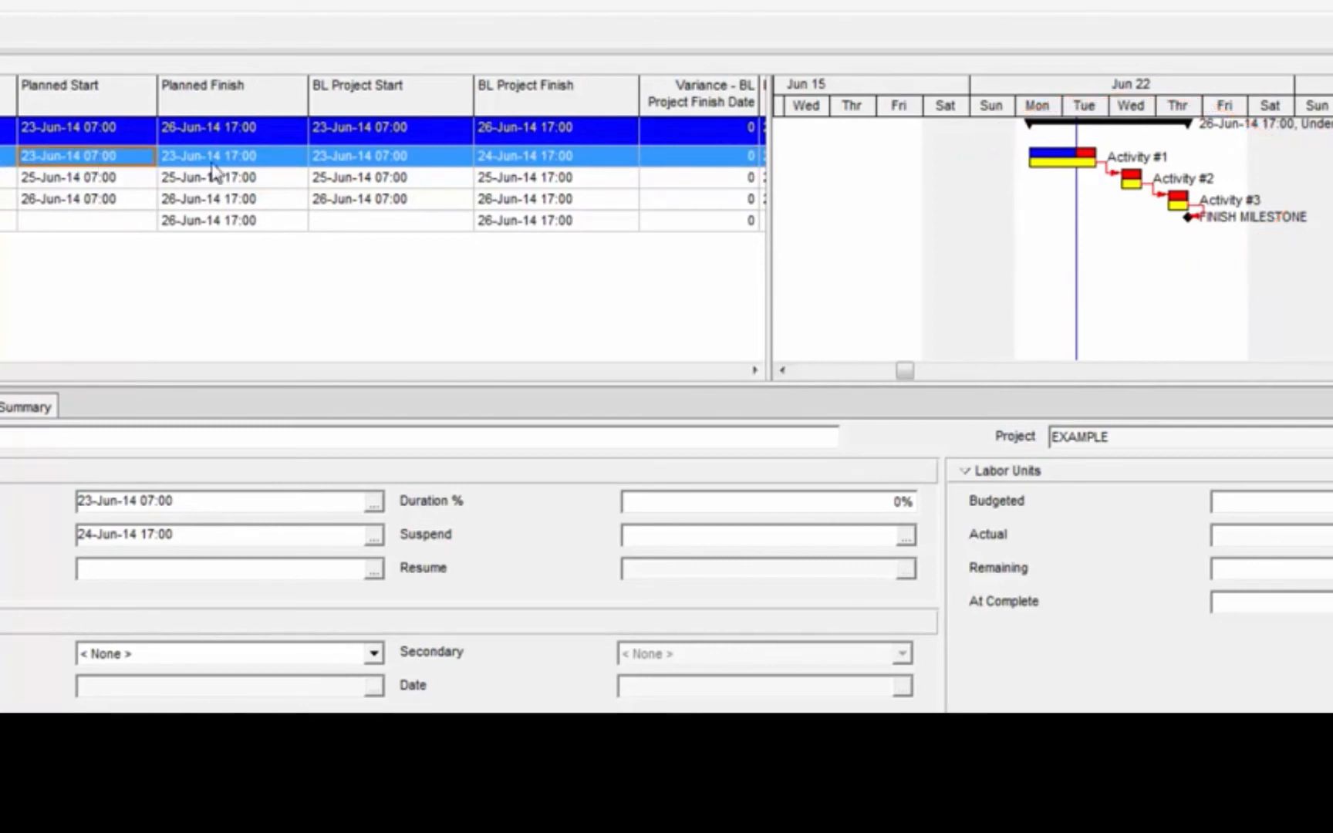
{"action": "left_click", "coordinate": [225, 159]}
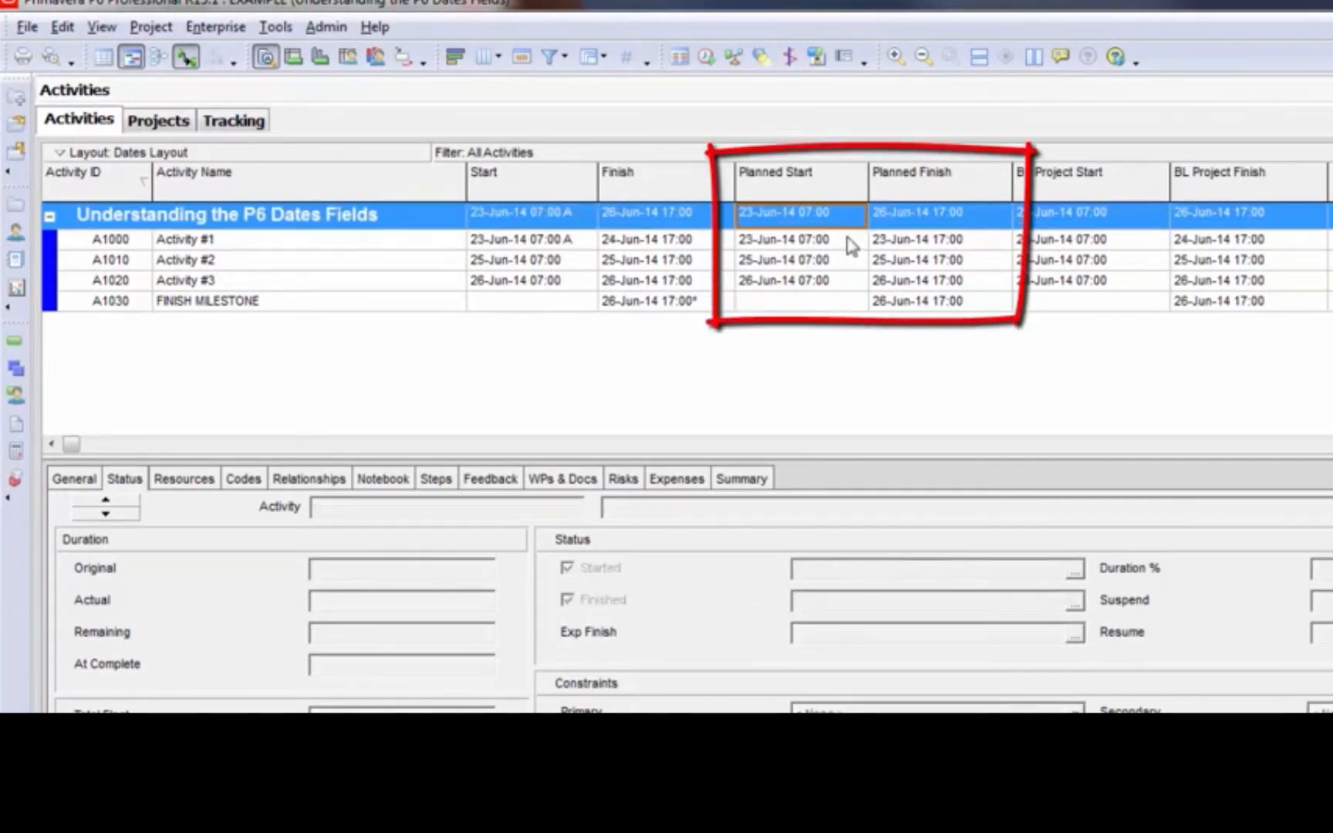
{"action": "left_click", "coordinate": [844, 247]}
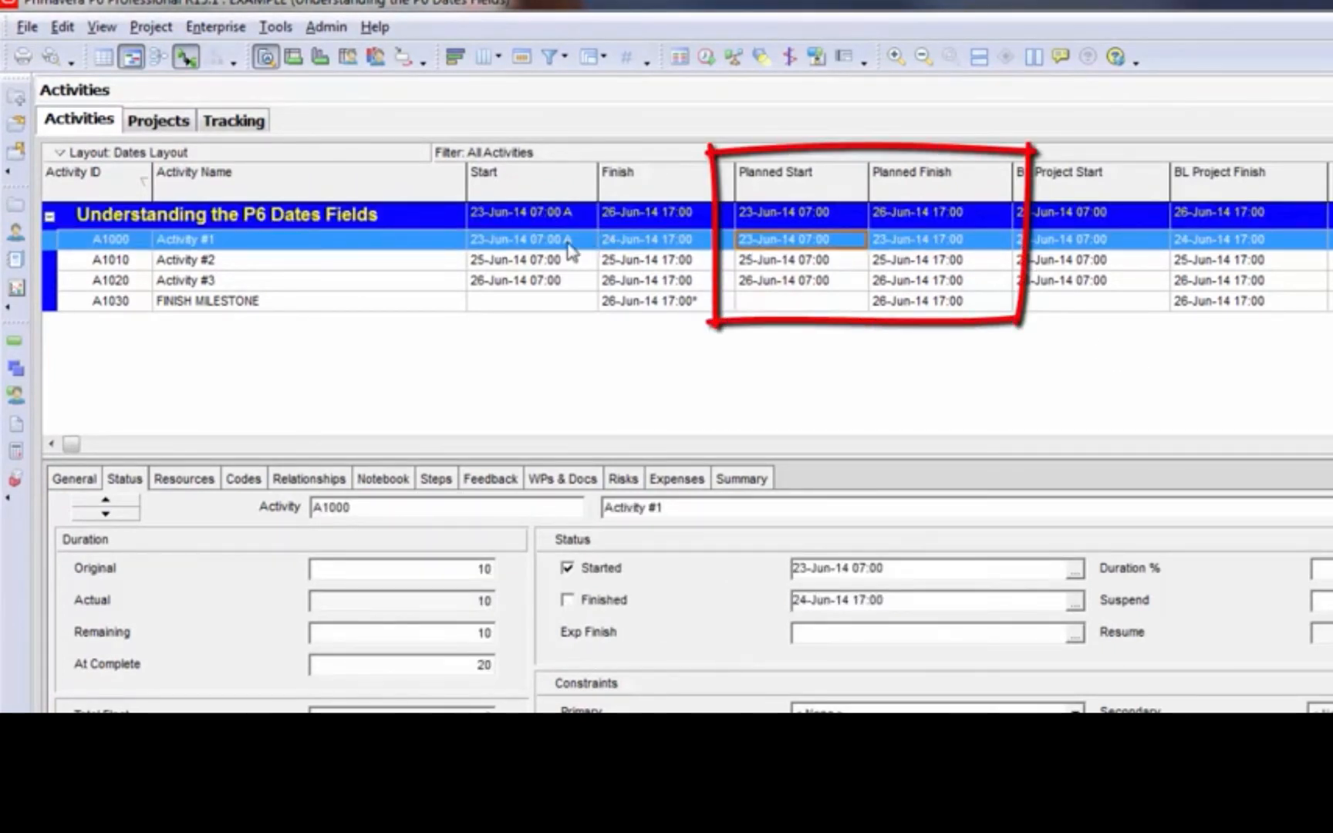
Mark Activity #2 as started and check its planned start date
{"action": "left_click", "coordinate": [636, 264]}
{"action": "left_click", "coordinate": [569, 568]}
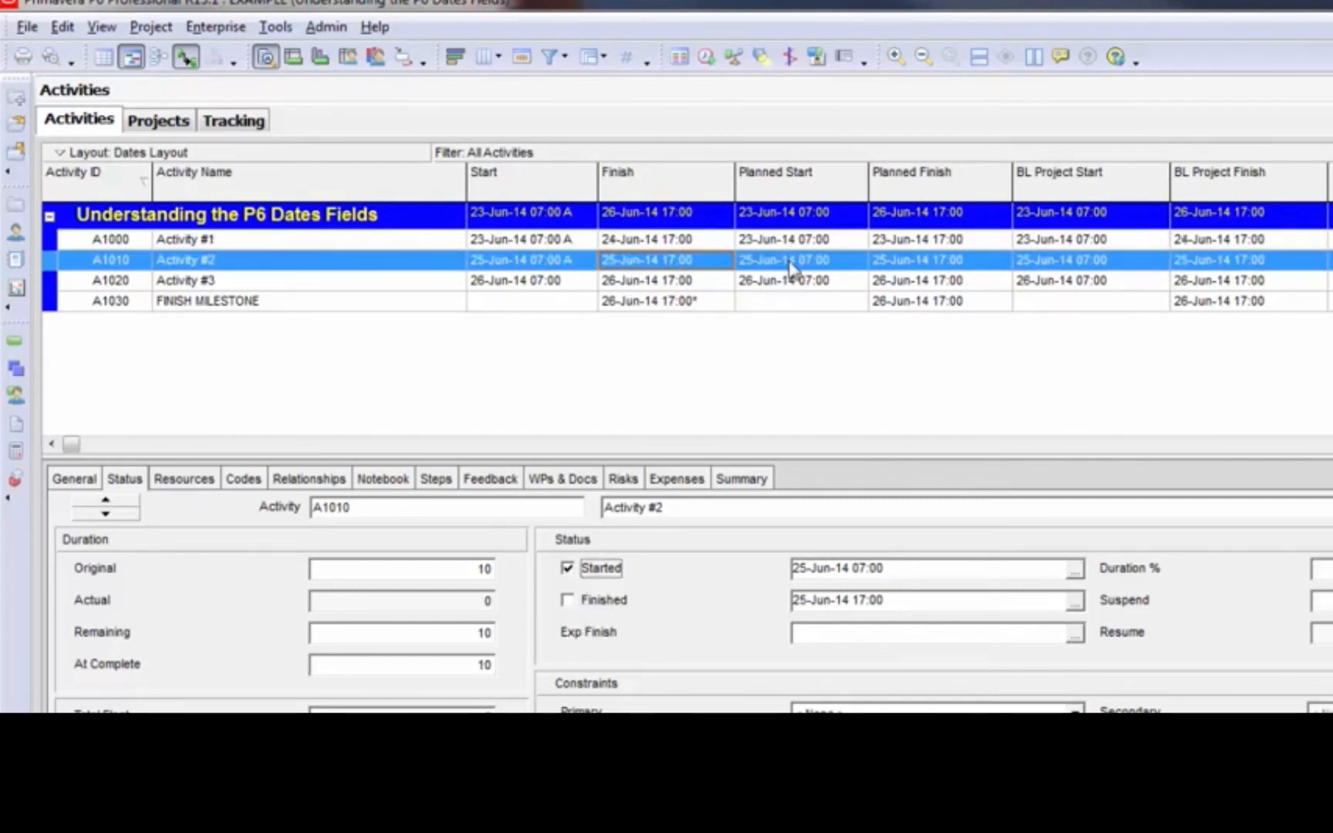
{"action": "left_click", "coordinate": [795, 260]}
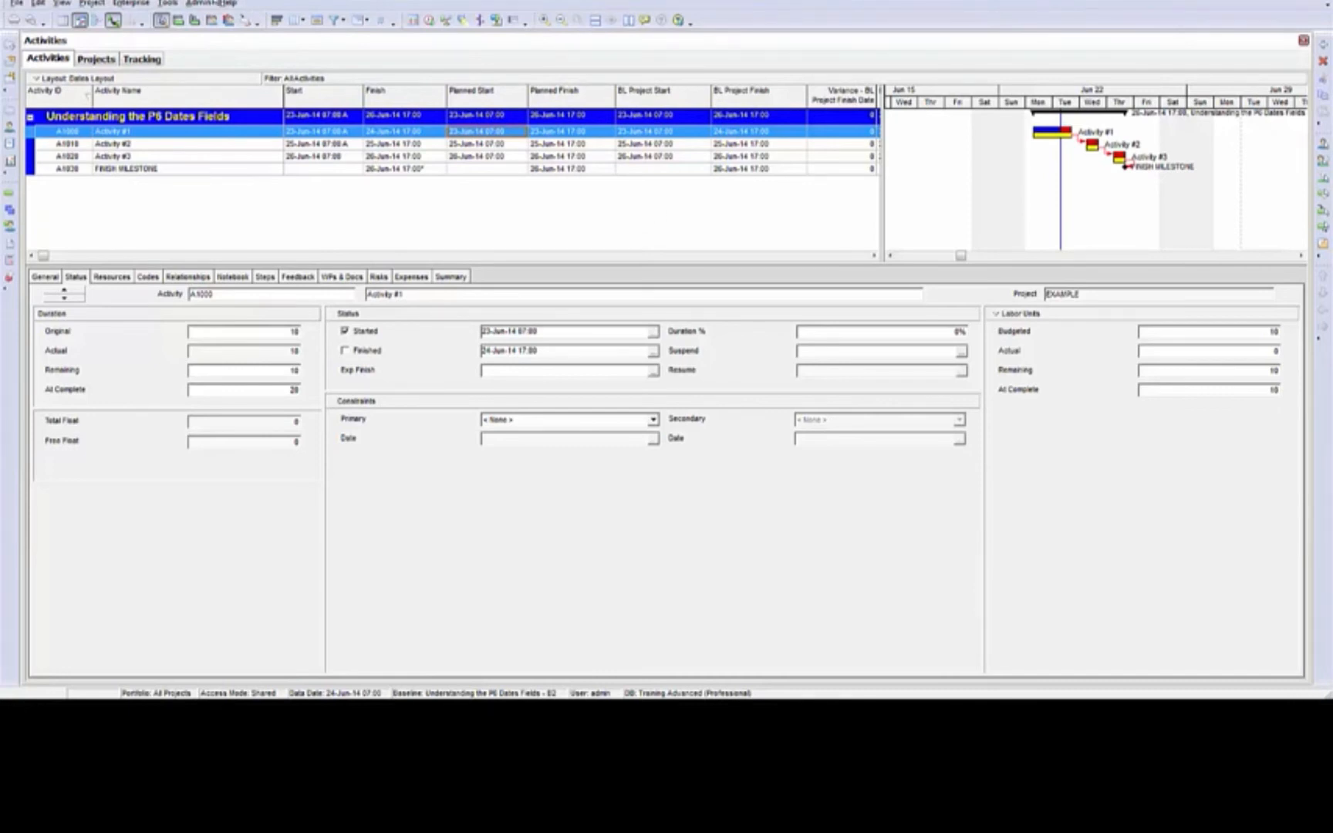
Review the options for calculating earned value from a baseline, keeping At Completion values with current dates
{"action": "left_click", "coordinate": [197, 3]}
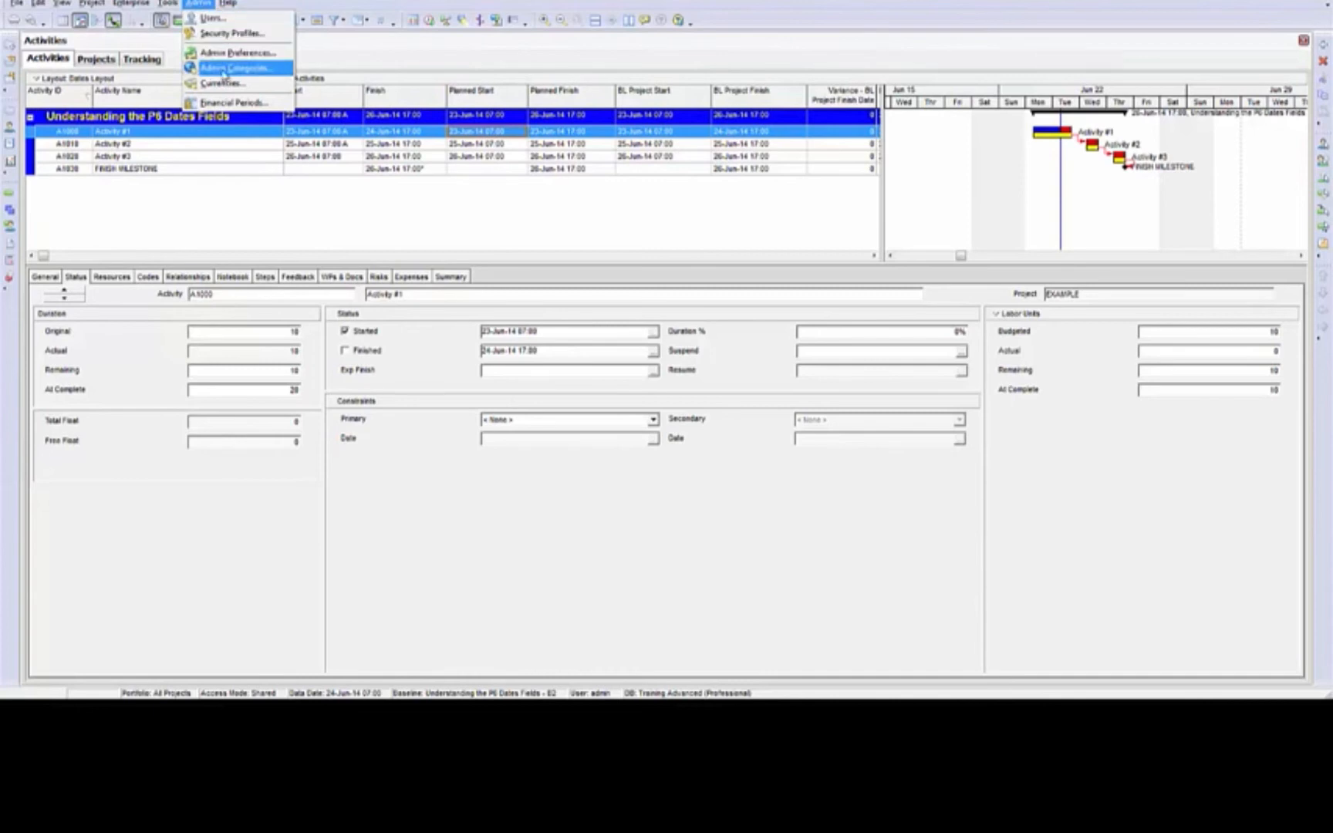
{"action": "left_click", "coordinate": [231, 52]}
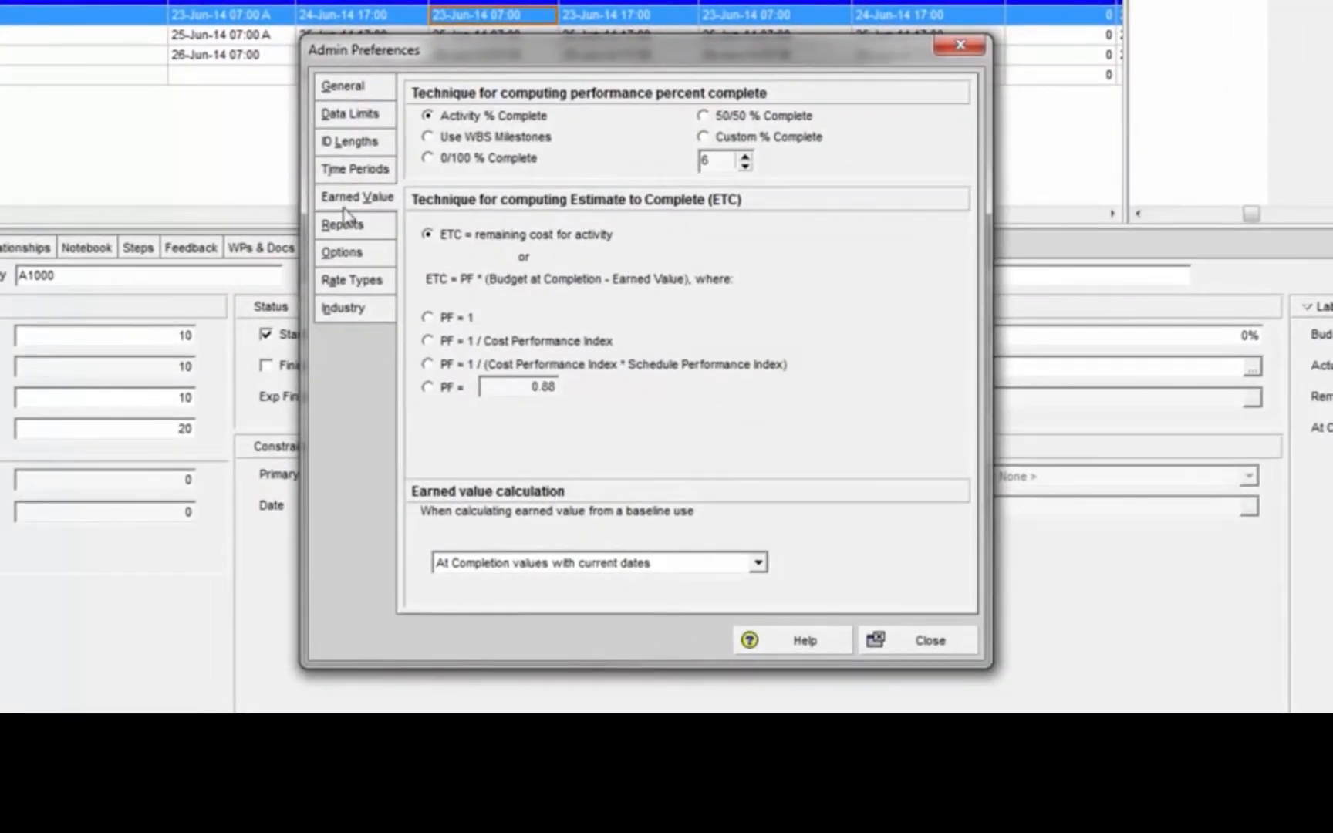
{"action": "left_click", "coordinate": [759, 563]}
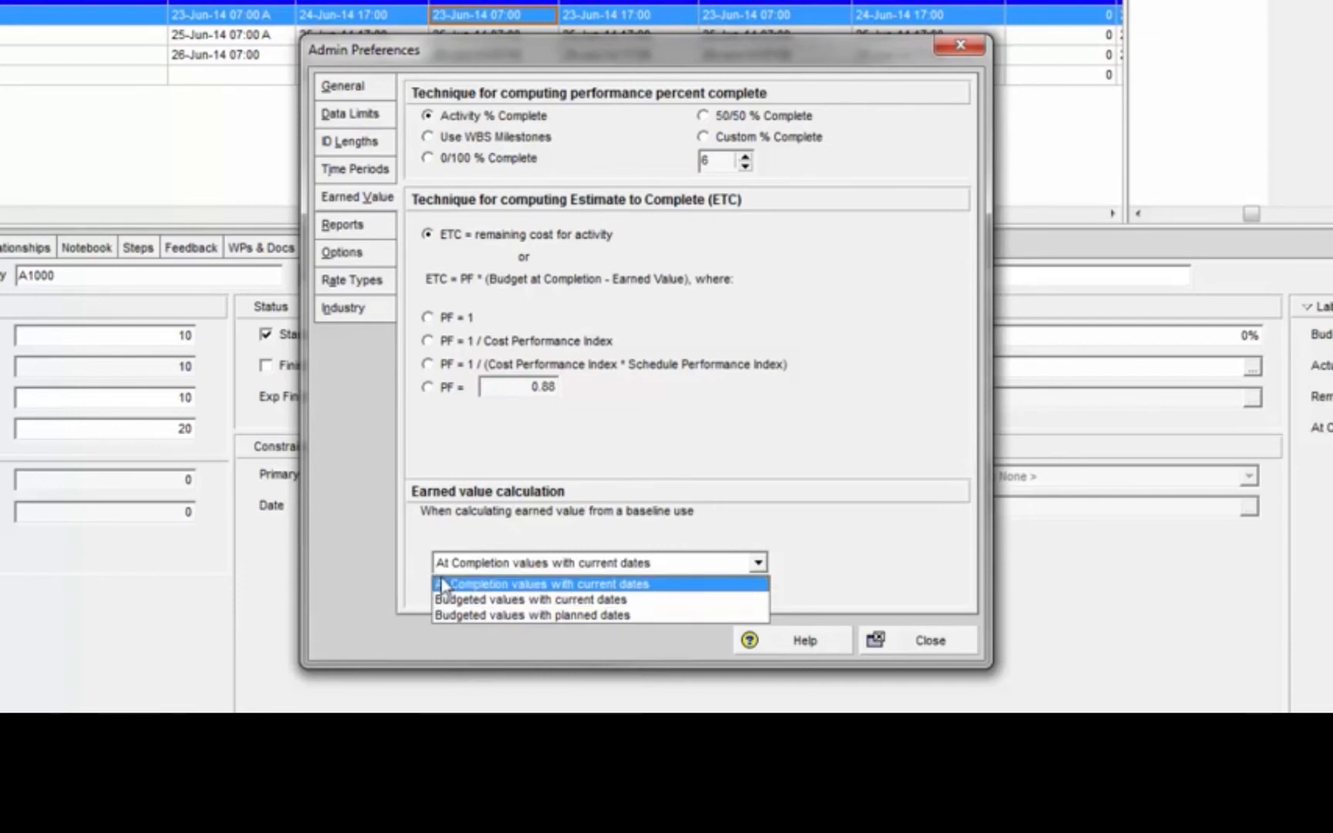
{"action": "left_click", "coordinate": [483, 586]}
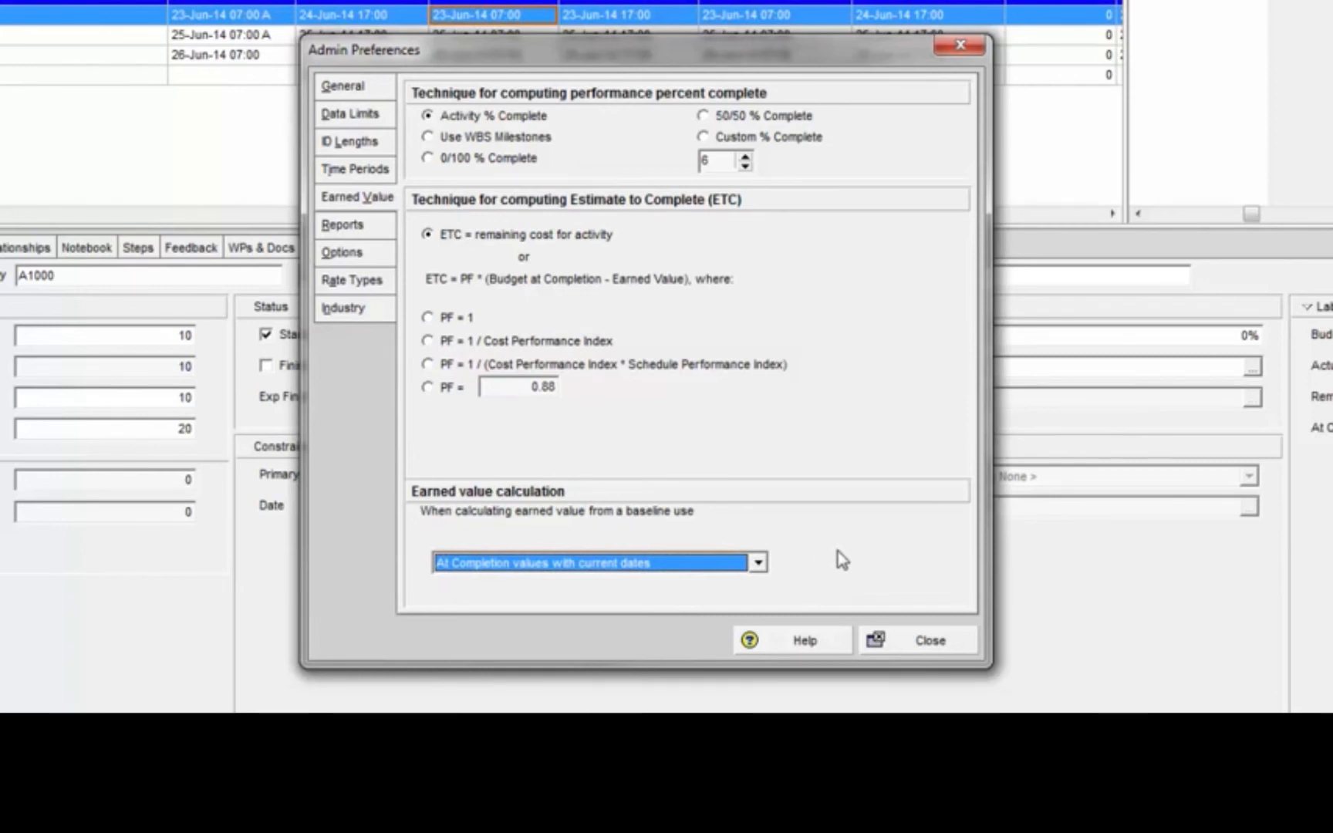
{"action": "left_click", "coordinate": [930, 648]}
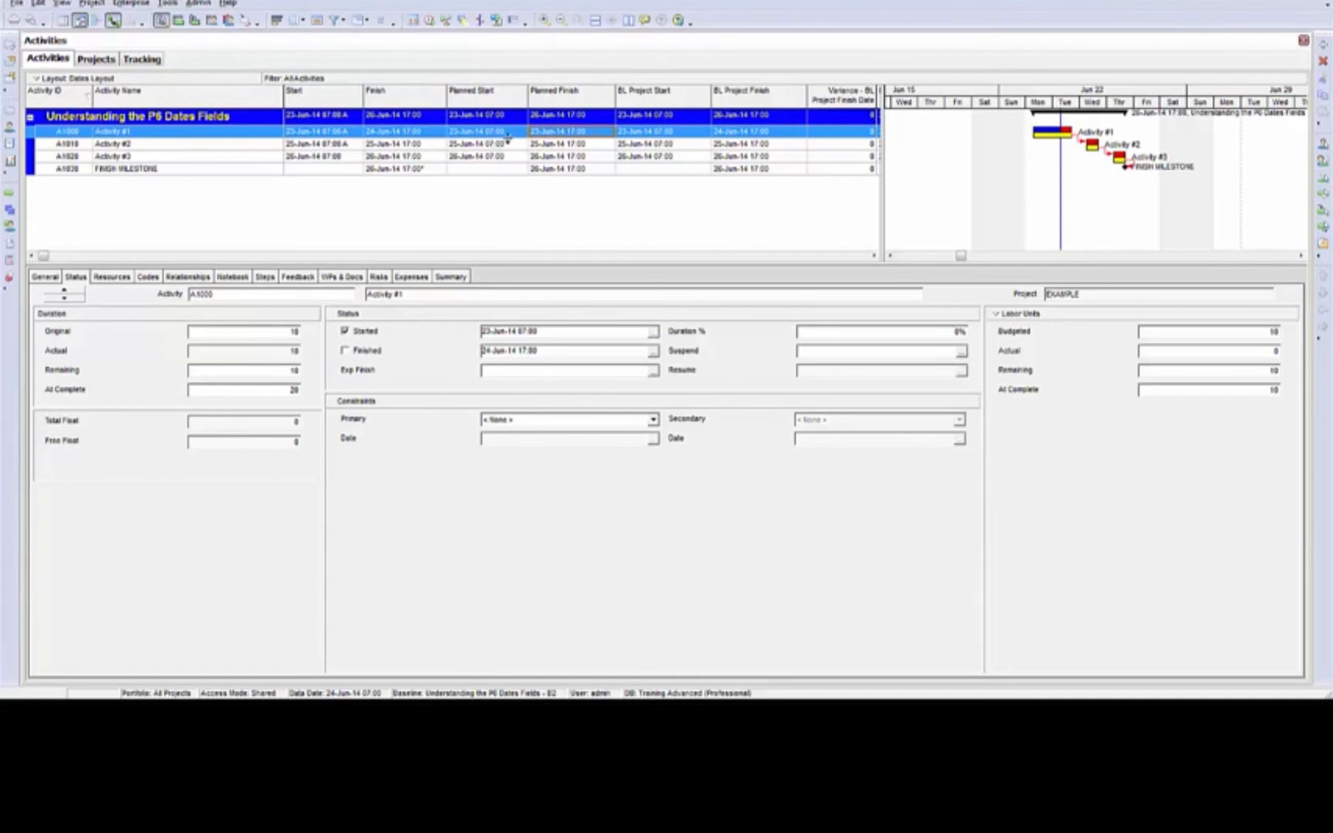
Compare the planned start of the project summary row with its baseline project start and finish
{"action": "left_click", "coordinate": [486, 117]}
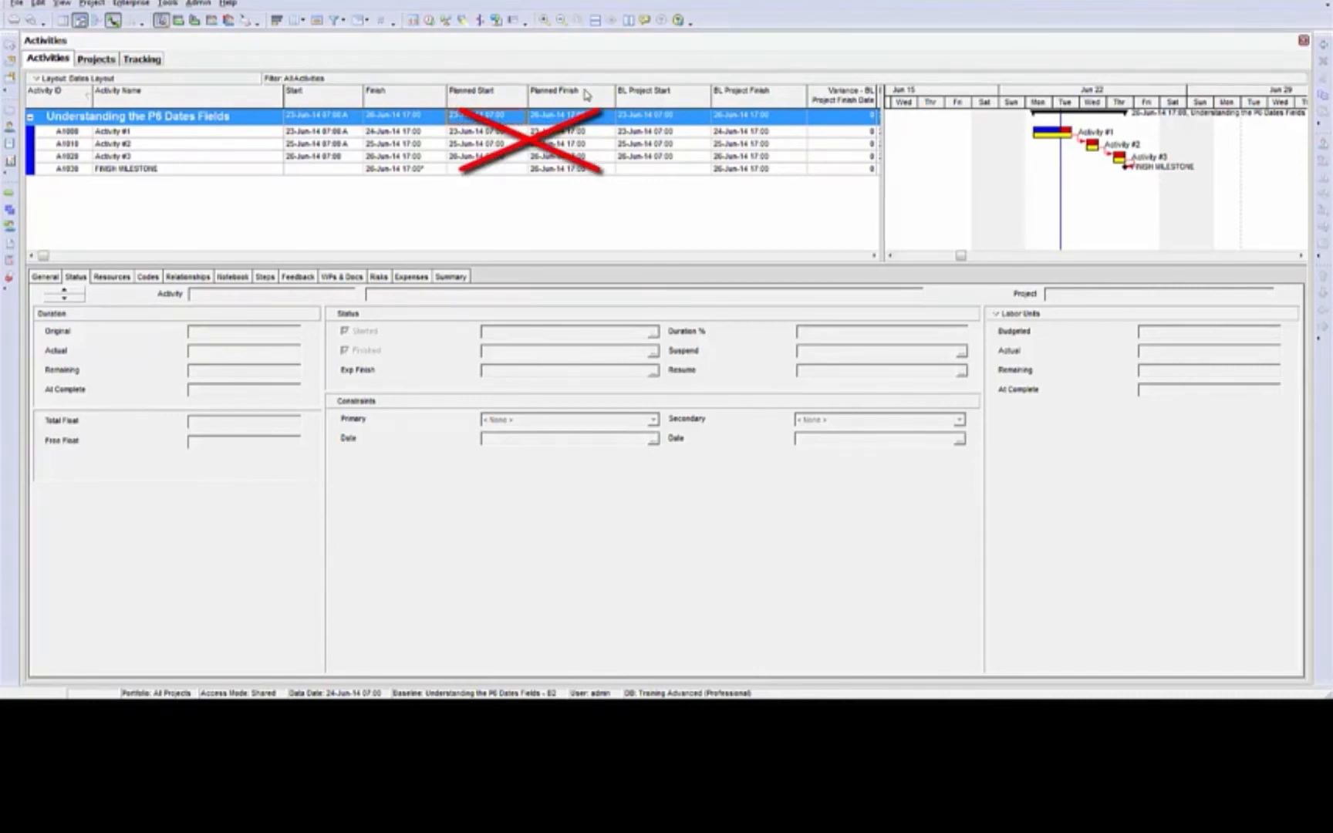
{"action": "left_click", "coordinate": [635, 117]}
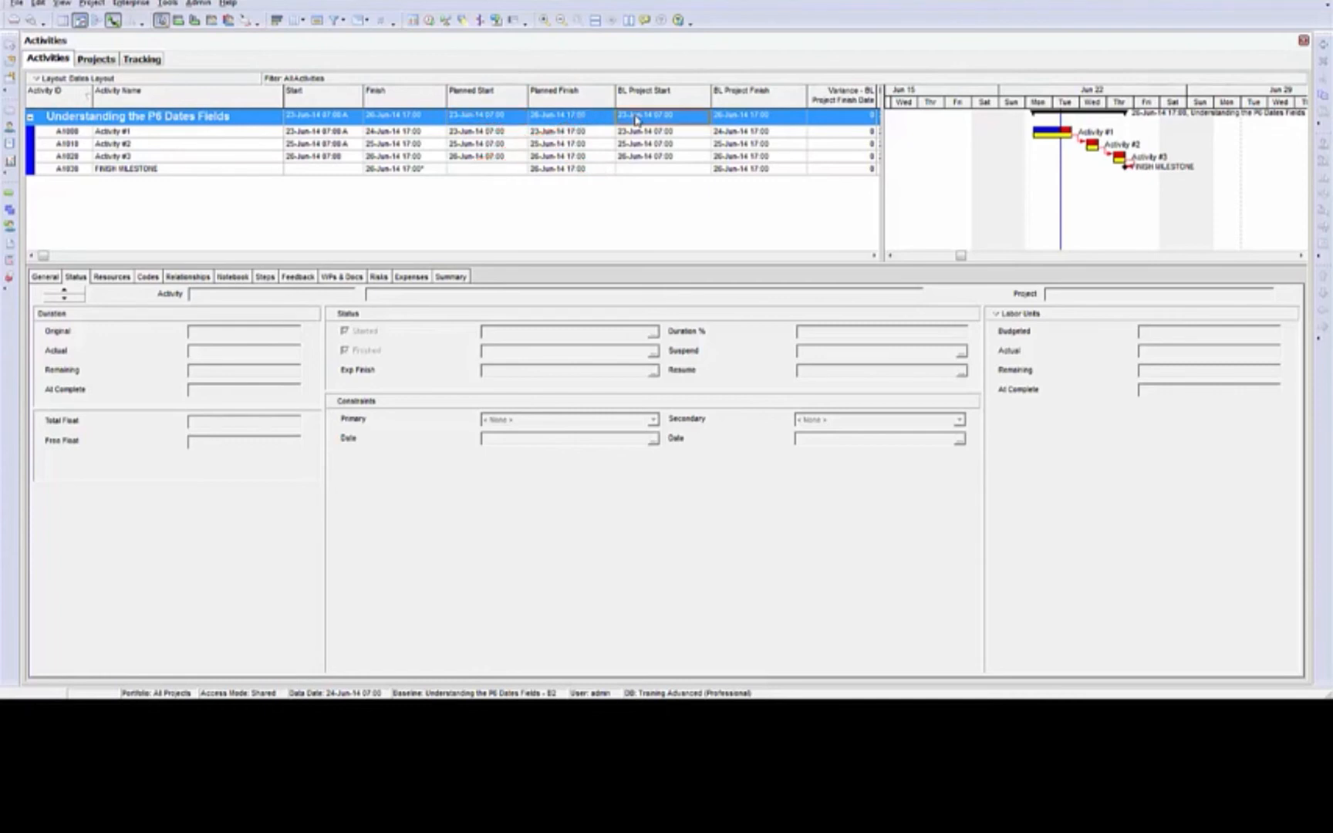
{"action": "left_click", "coordinate": [745, 117]}
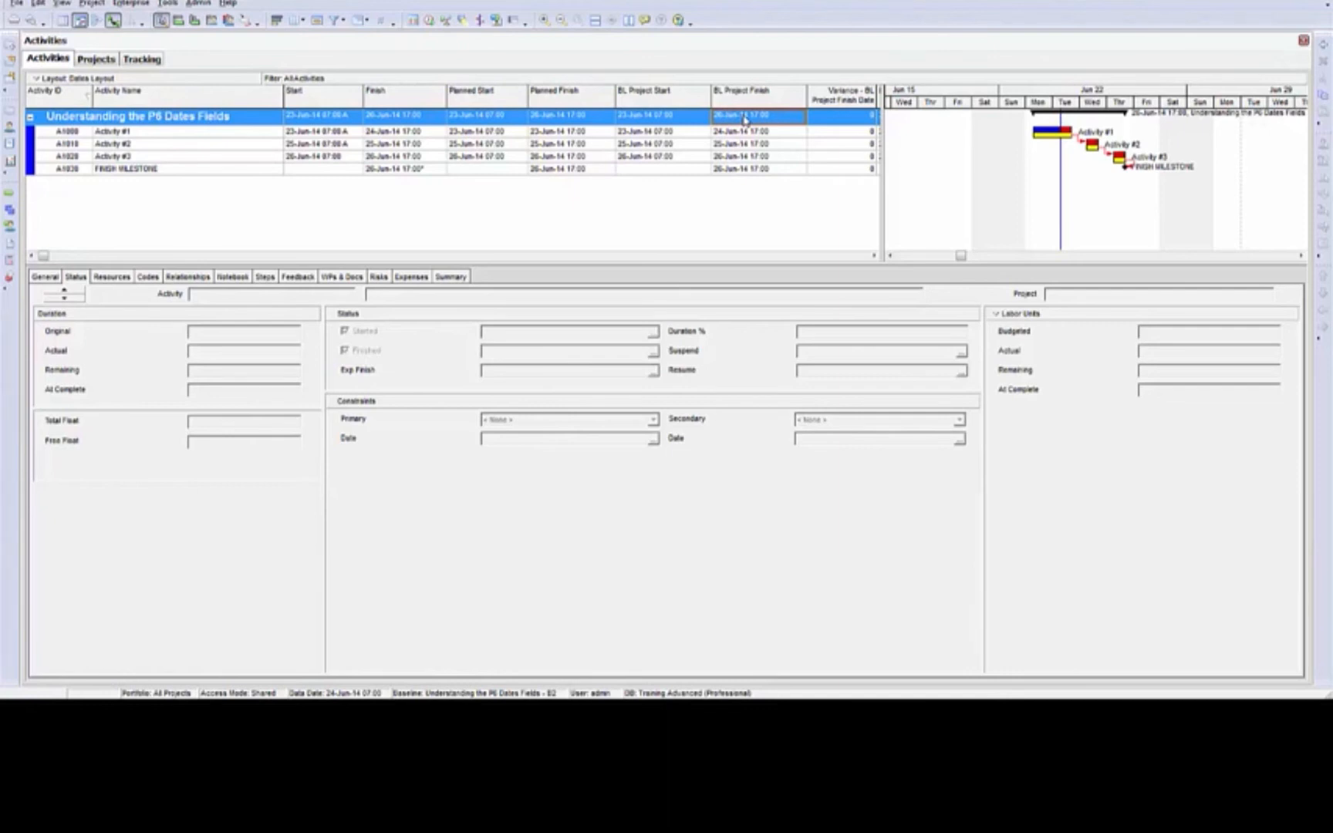
Compare the planned start and finish of the project summary row with the planned dates of Activities #1 to #3
{"action": "left_click", "coordinate": [486, 120]}
{"action": "left_click", "coordinate": [580, 117]}
{"action": "left_click", "coordinate": [528, 134]}
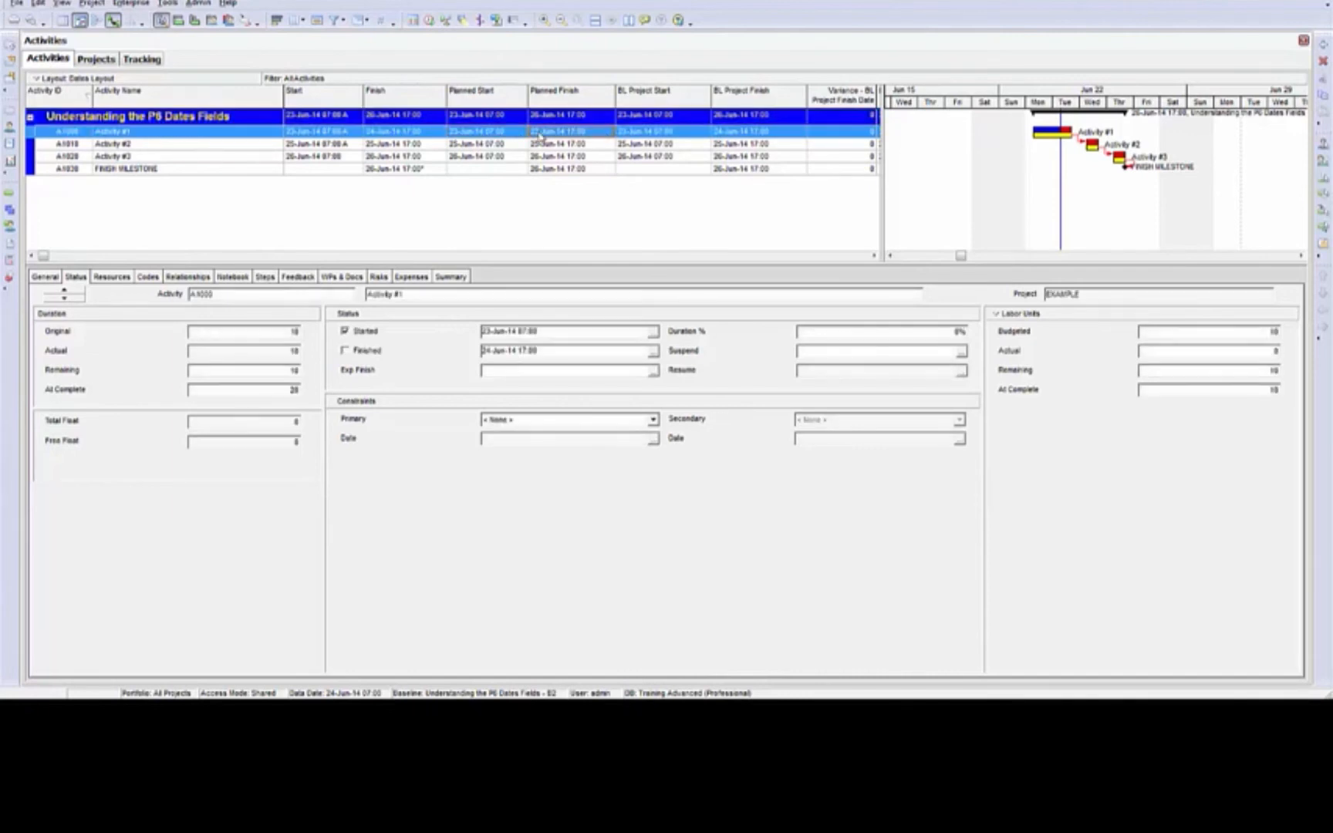
{"action": "left_click", "coordinate": [541, 144]}
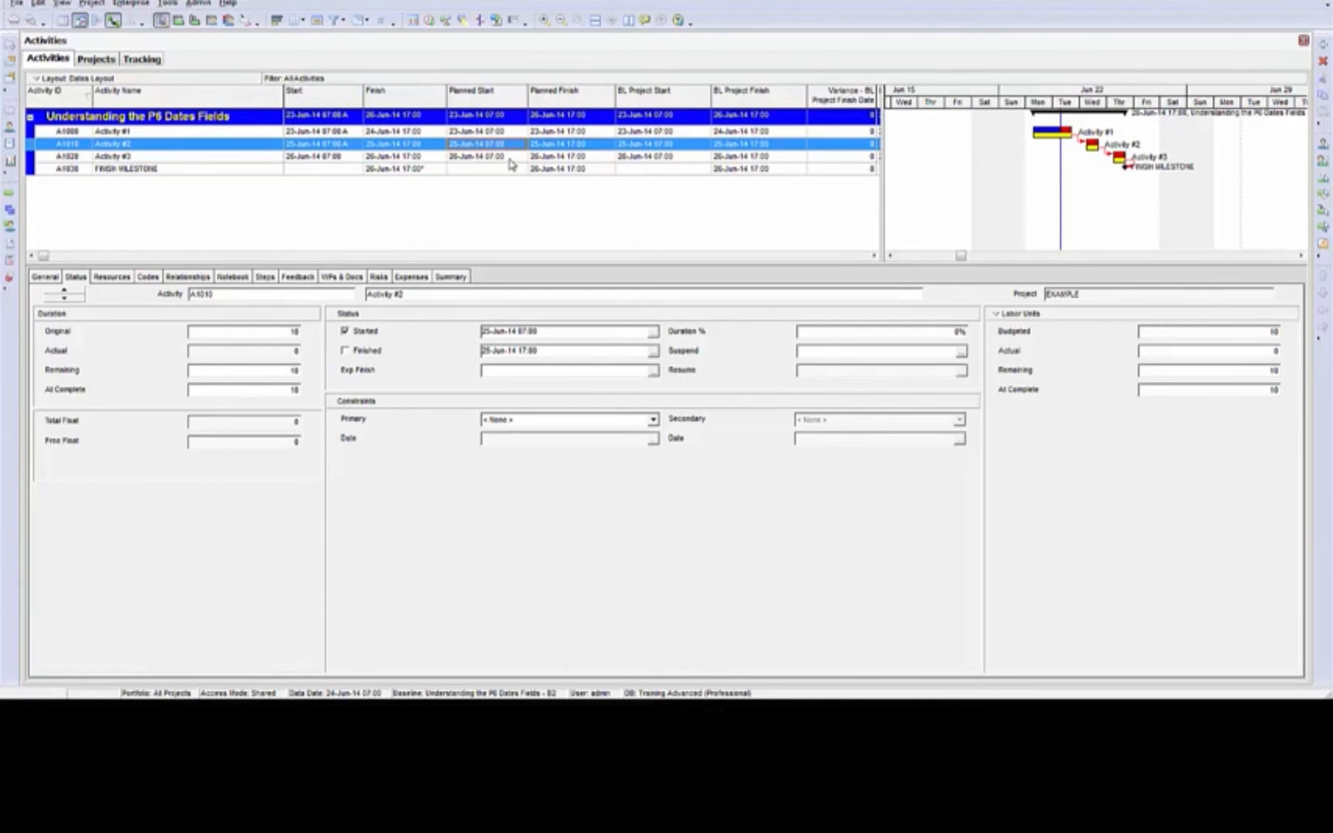
{"action": "left_click", "coordinate": [509, 157]}
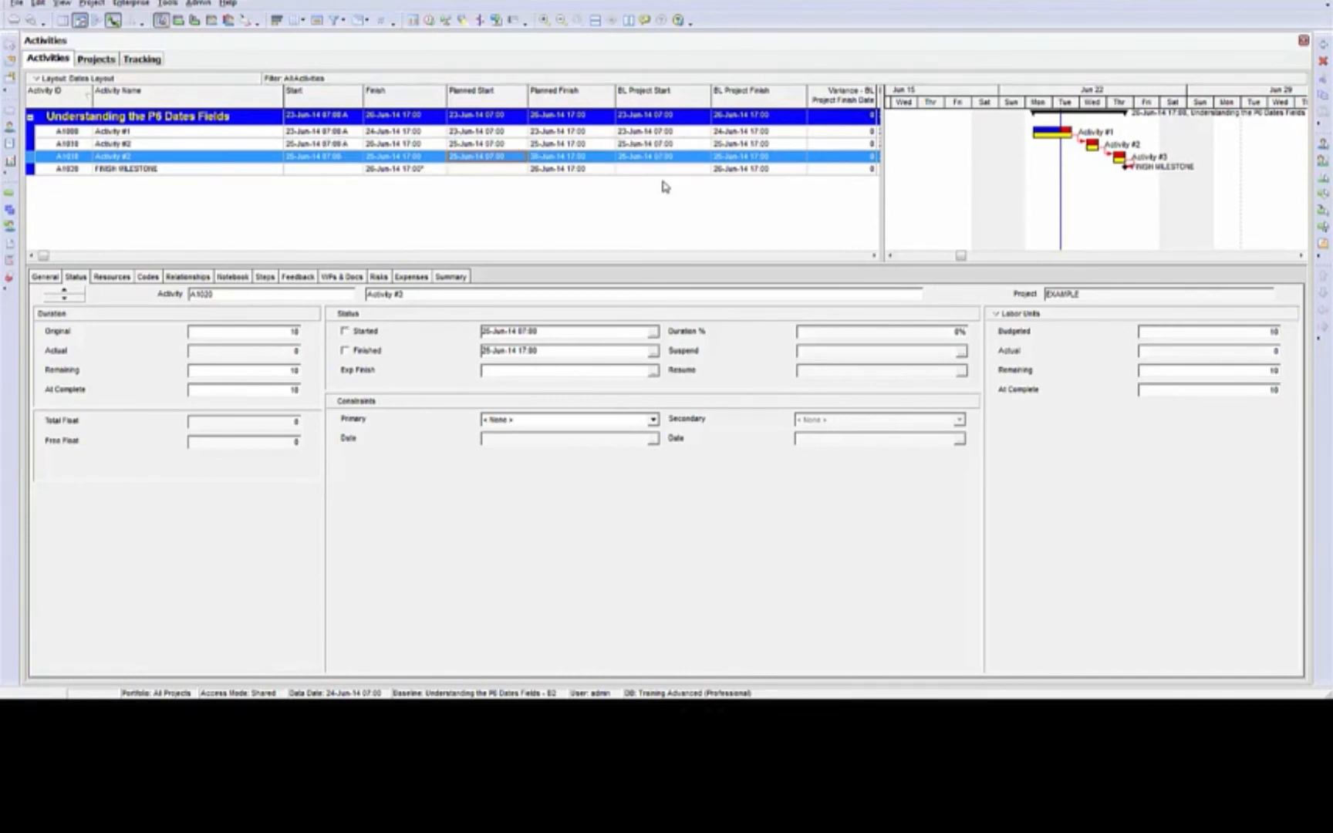
{"action": "left_click", "coordinate": [486, 117]}
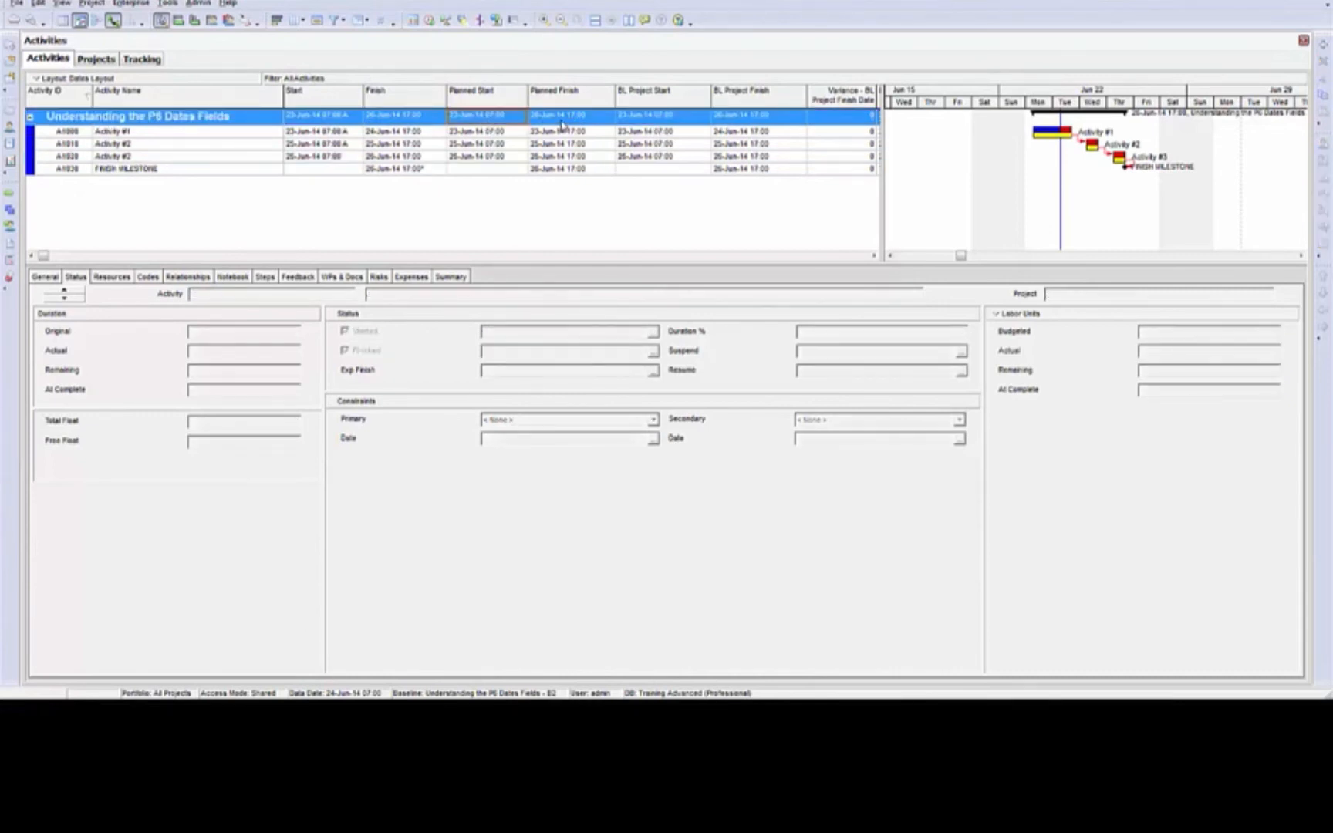
{"action": "left_click", "coordinate": [561, 118]}
{"action": "left_click", "coordinate": [503, 133]}
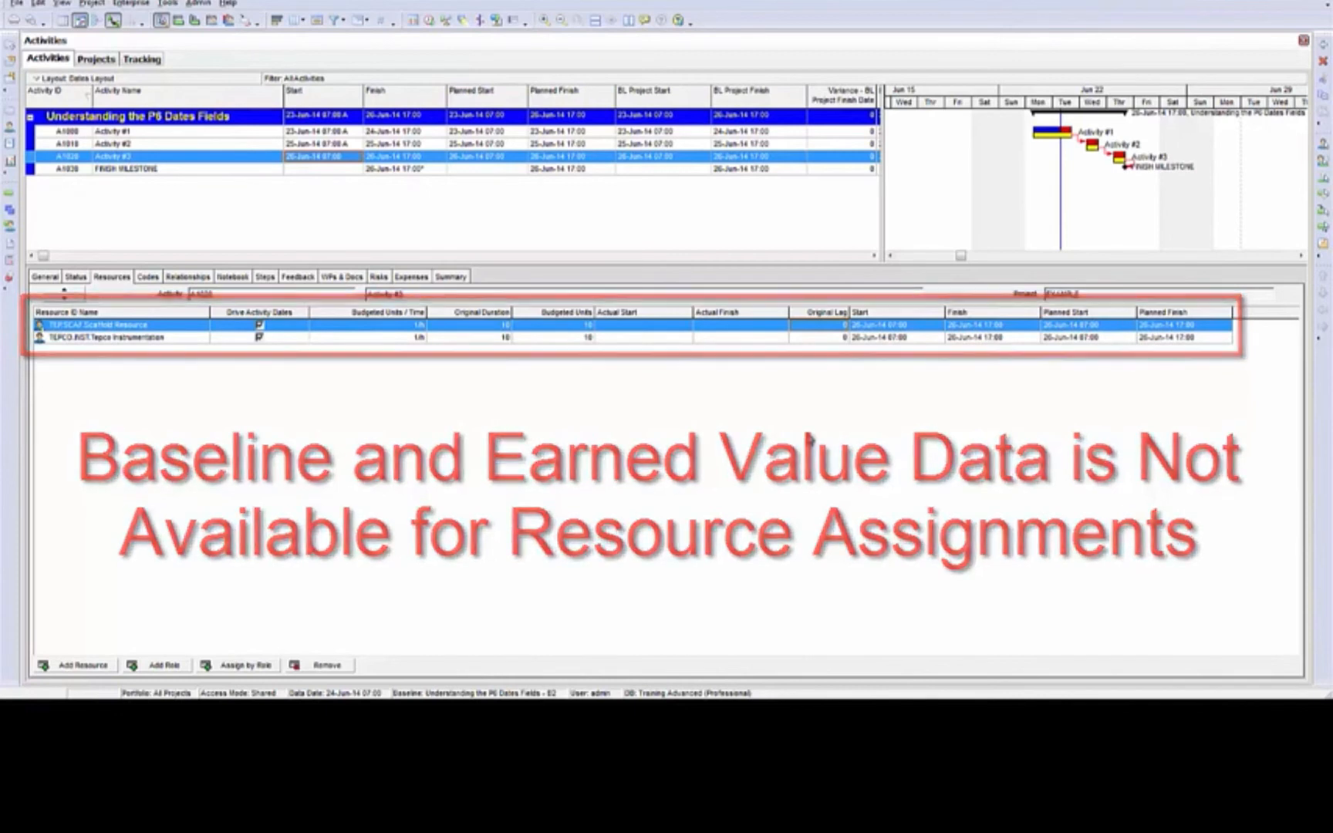
Review the date columns available for Activity #3's resource assignments without changing the column selection
{"action": "left_click", "coordinate": [494, 158]}
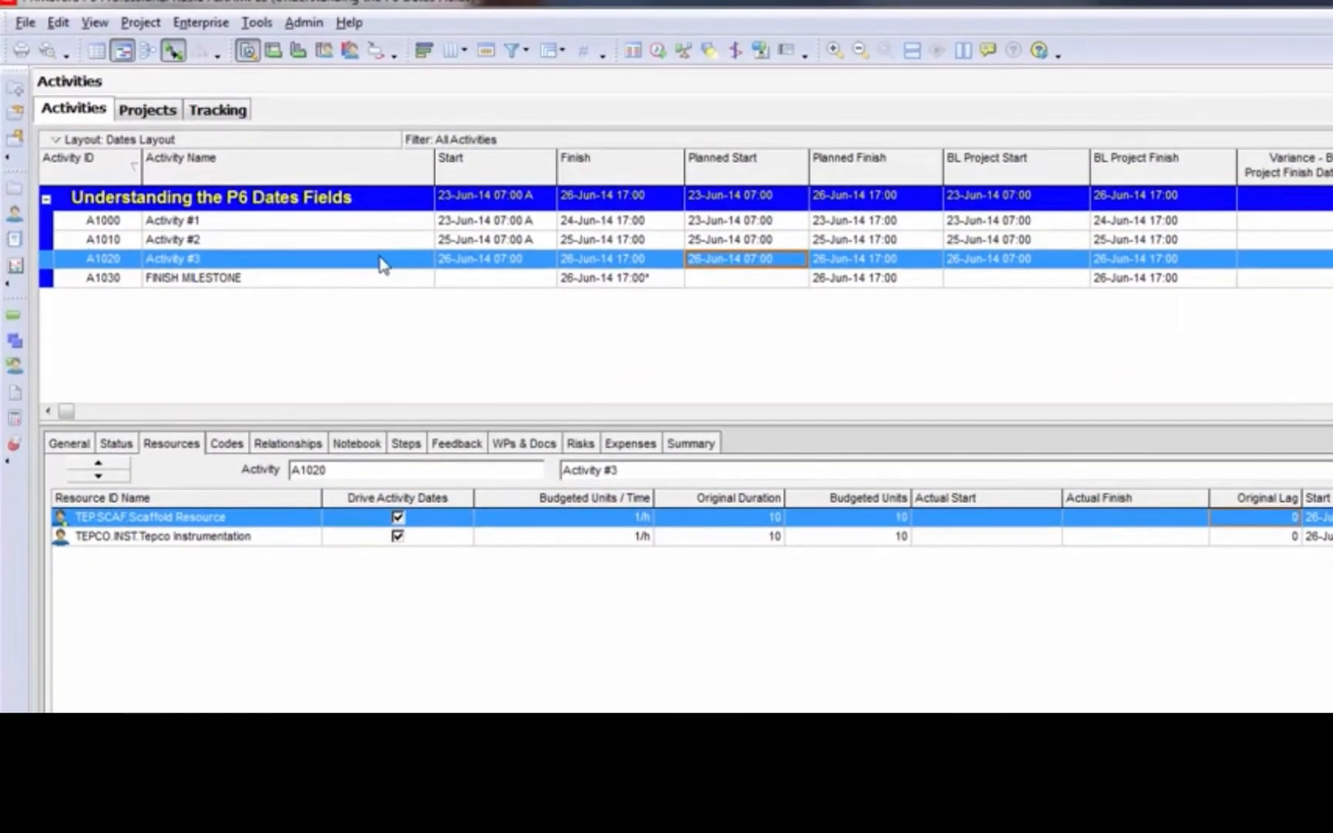
{"action": "left_click", "coordinate": [380, 262]}
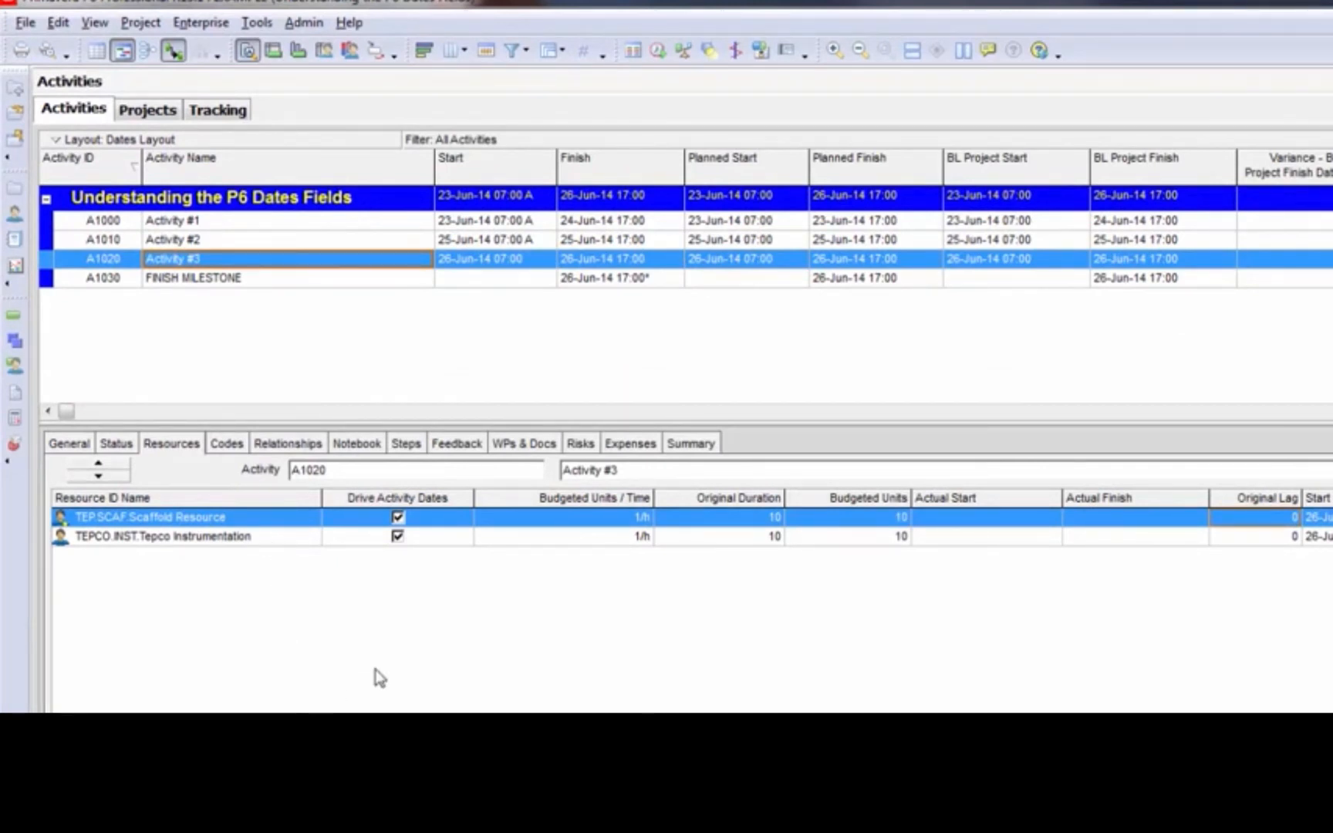
{"action": "right_click", "coordinate": [416, 628]}
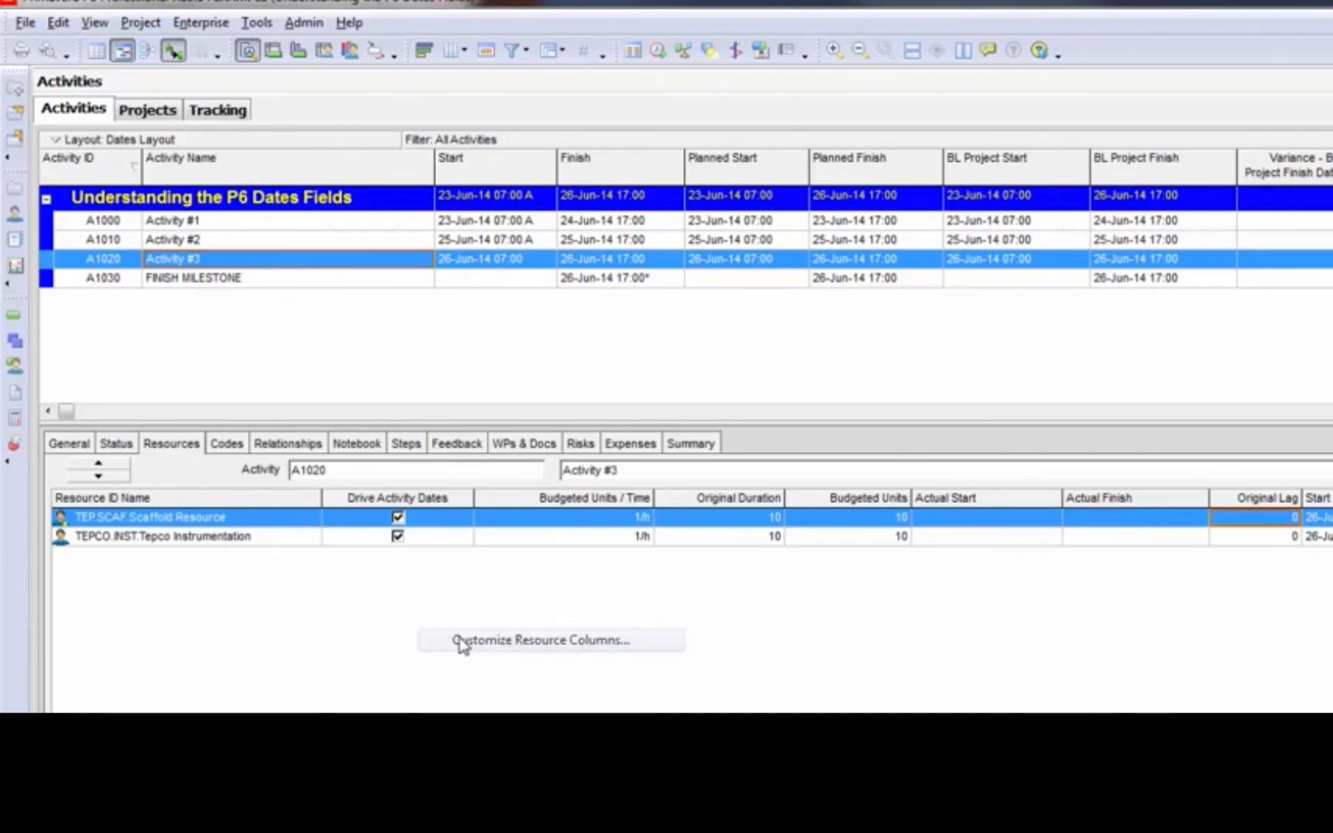
{"action": "left_click", "coordinate": [461, 642]}
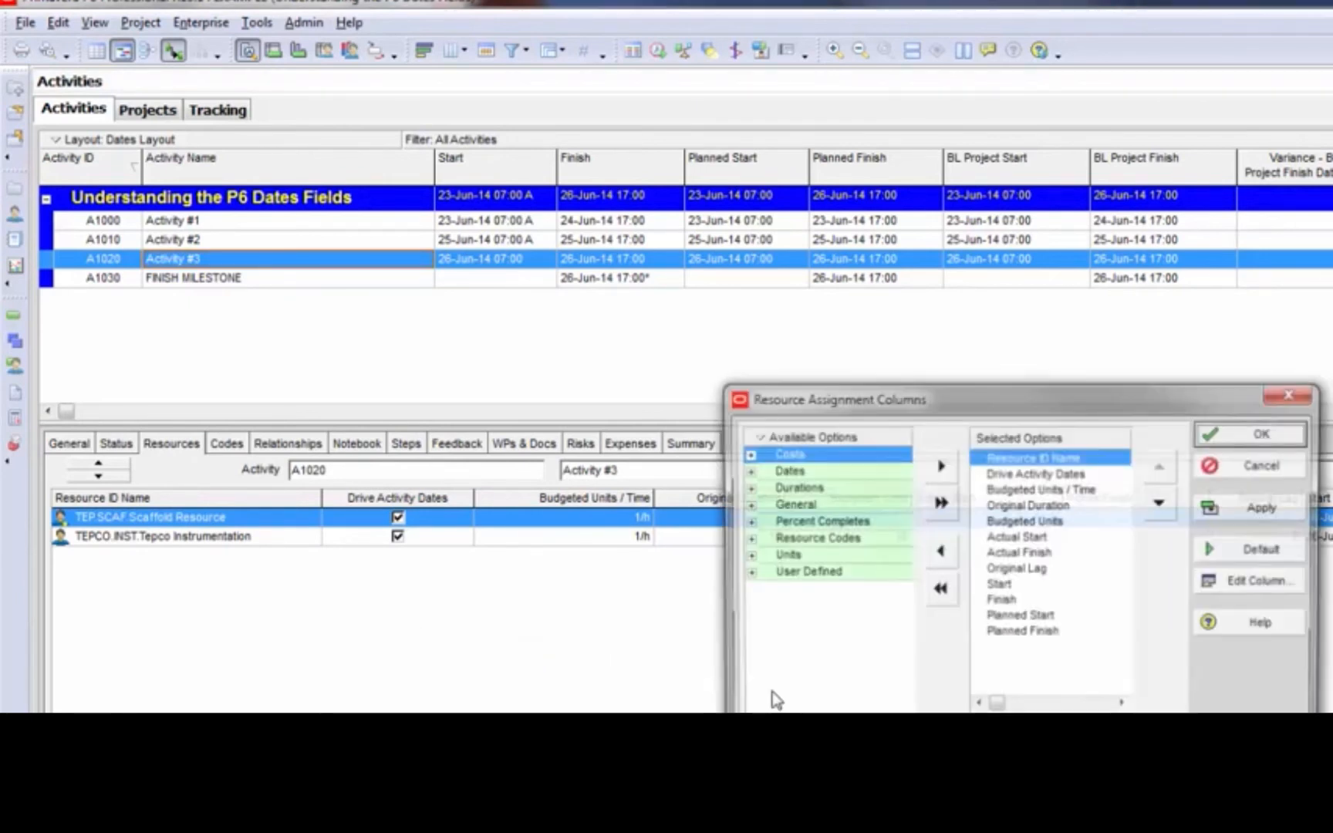
{"action": "left_click", "coordinate": [746, 470]}
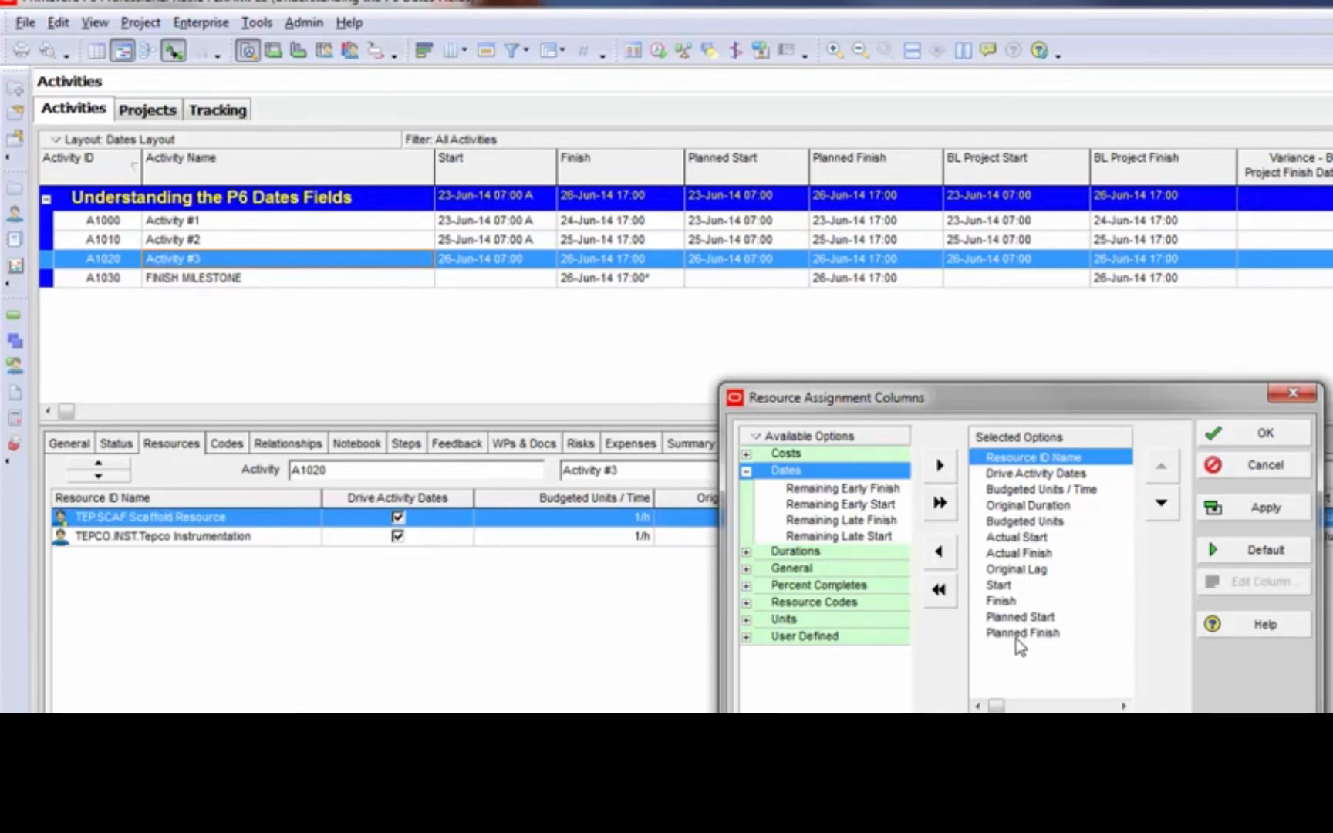
{"action": "left_click", "coordinate": [1253, 472]}
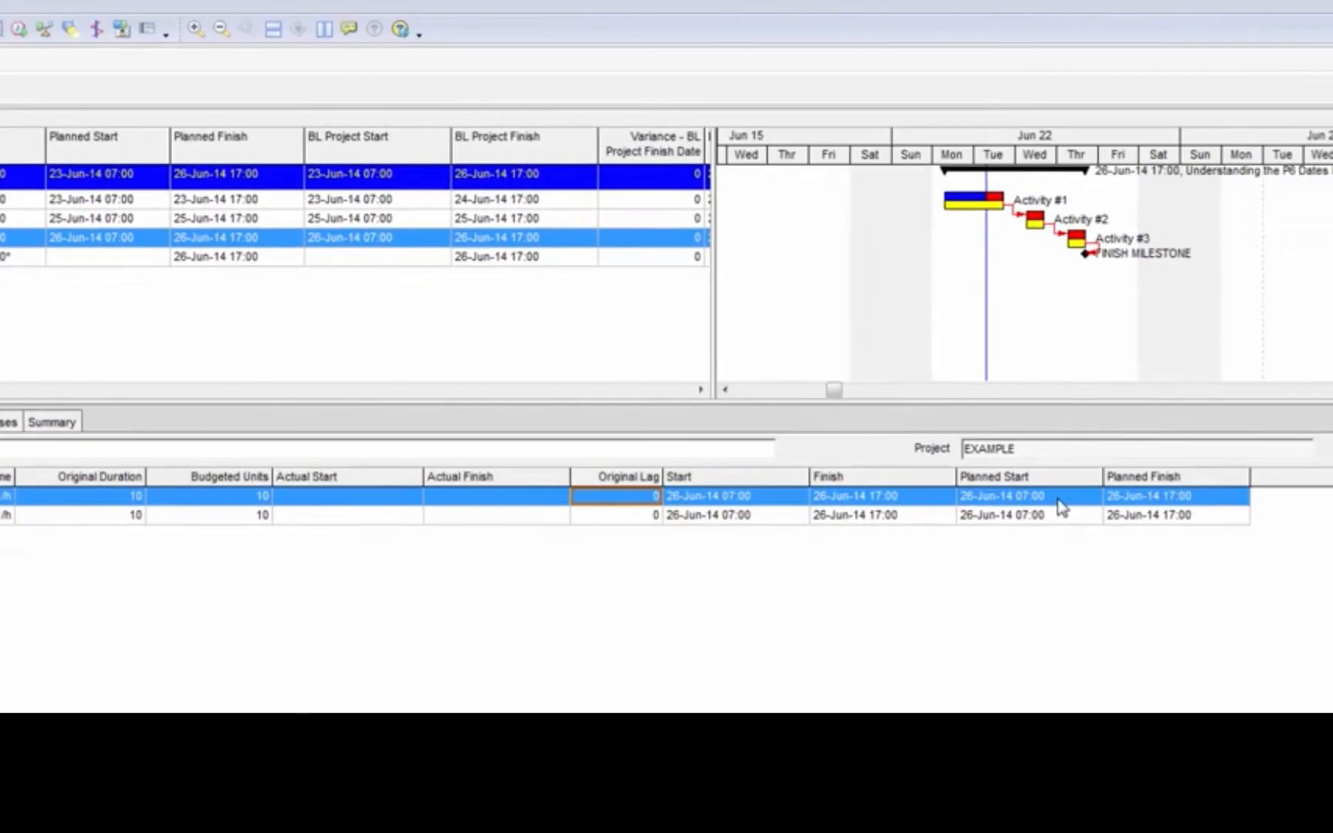
Check the planned start and planned finish of the Scaffold Resource assignment on Activity #3
{"action": "left_click", "coordinate": [1058, 498]}
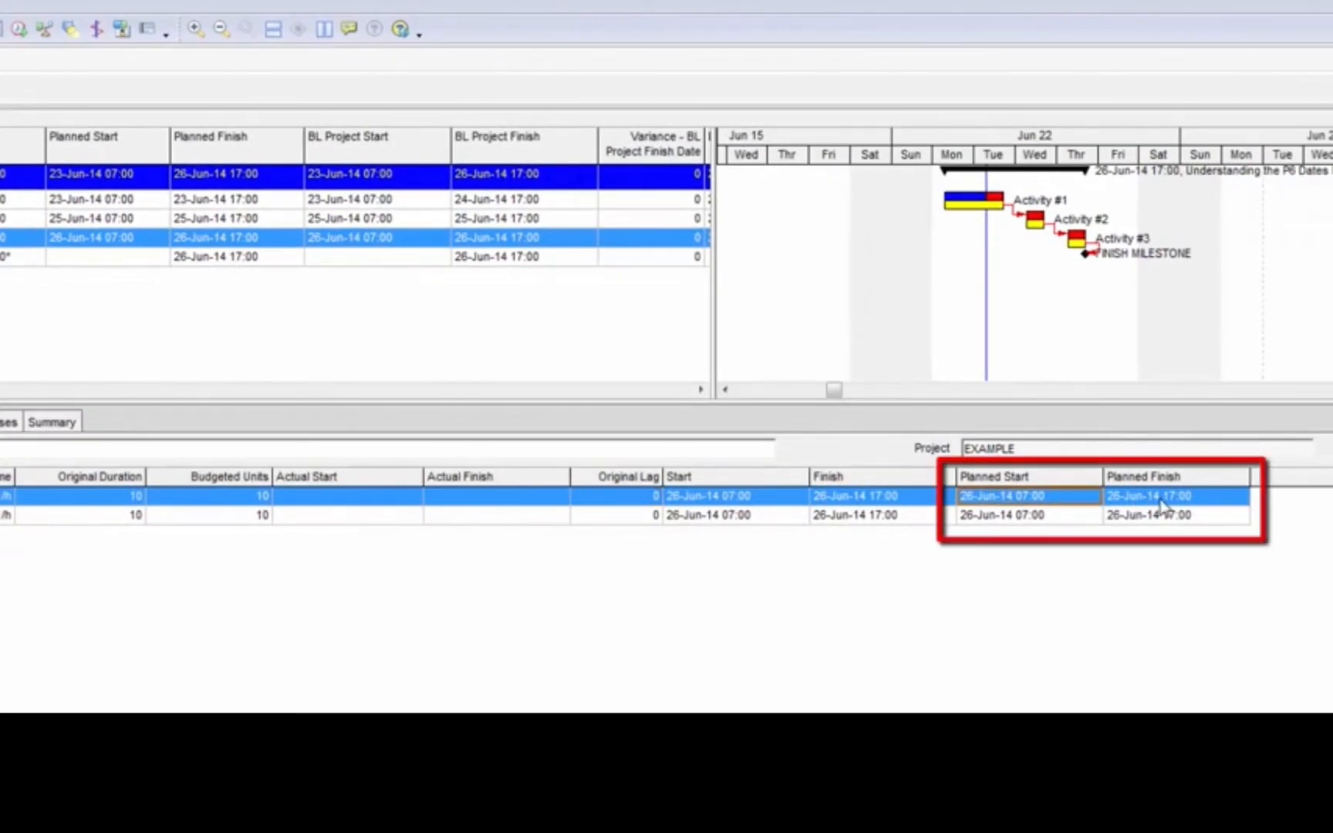
{"action": "left_click", "coordinate": [1162, 503]}
{"action": "left_click", "coordinate": [1076, 502]}
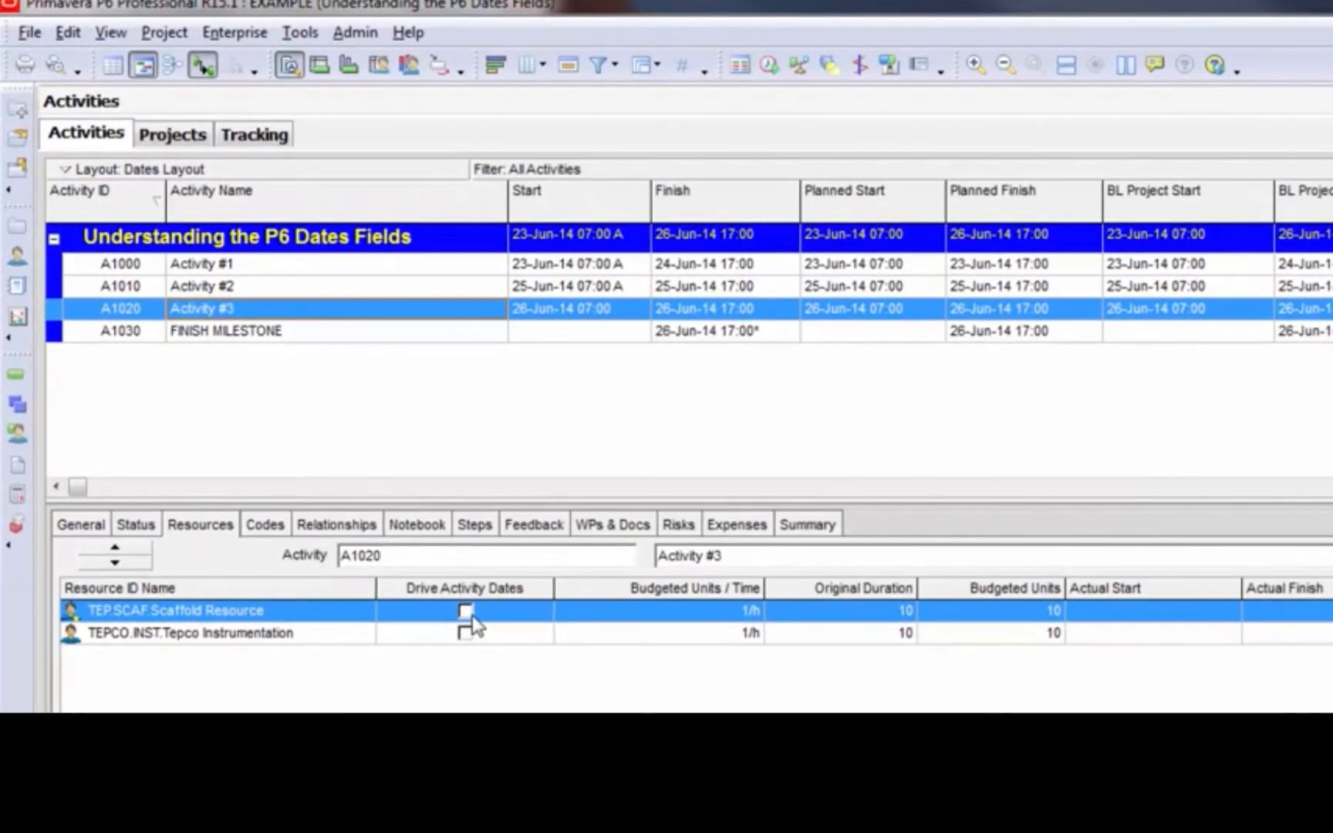
Enable Drive Activity Dates for the Scaffold Resource and Tepco Instrumentation assignments on Activity #3
{"action": "left_click", "coordinate": [261, 327]}
{"action": "left_click", "coordinate": [465, 612]}
{"action": "left_click", "coordinate": [466, 634]}
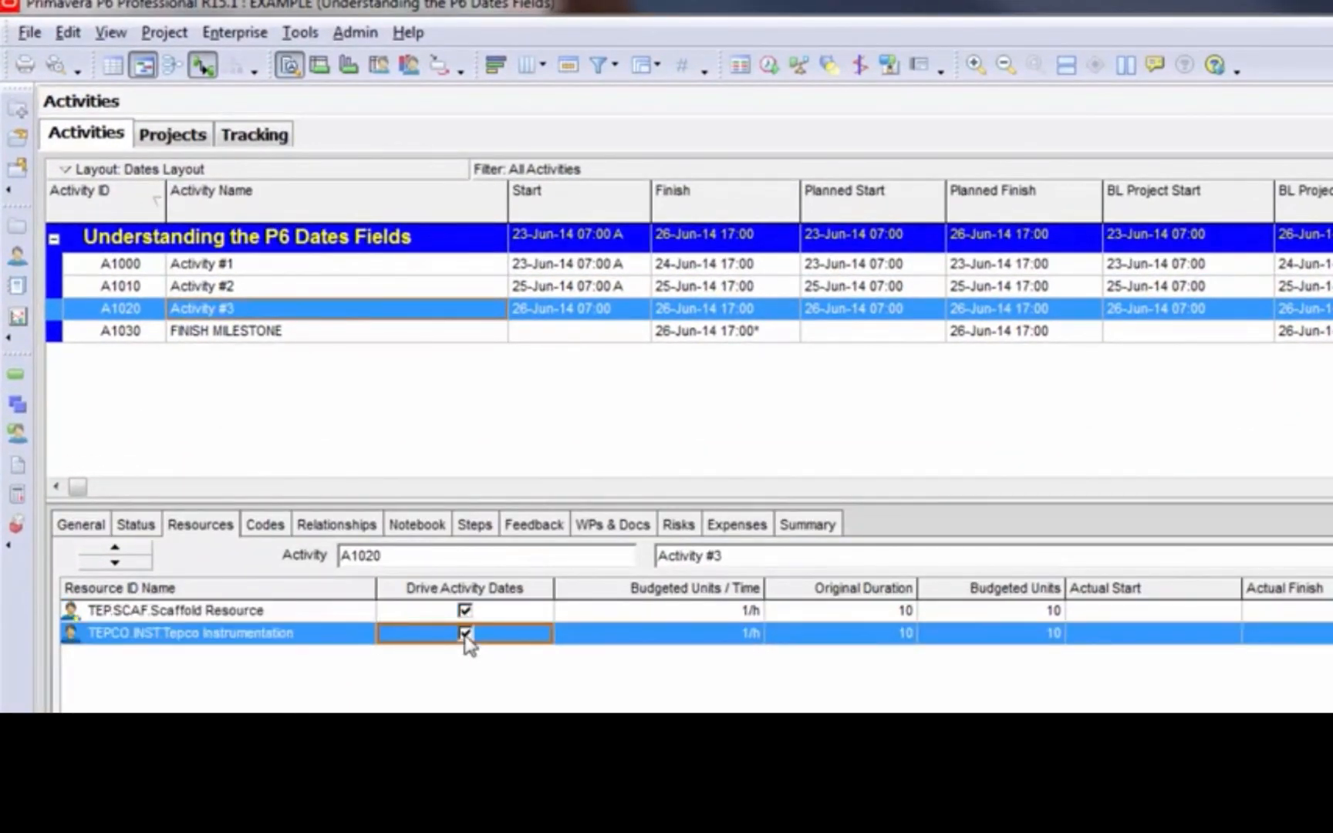
{"action": "left_click", "coordinate": [596, 613]}
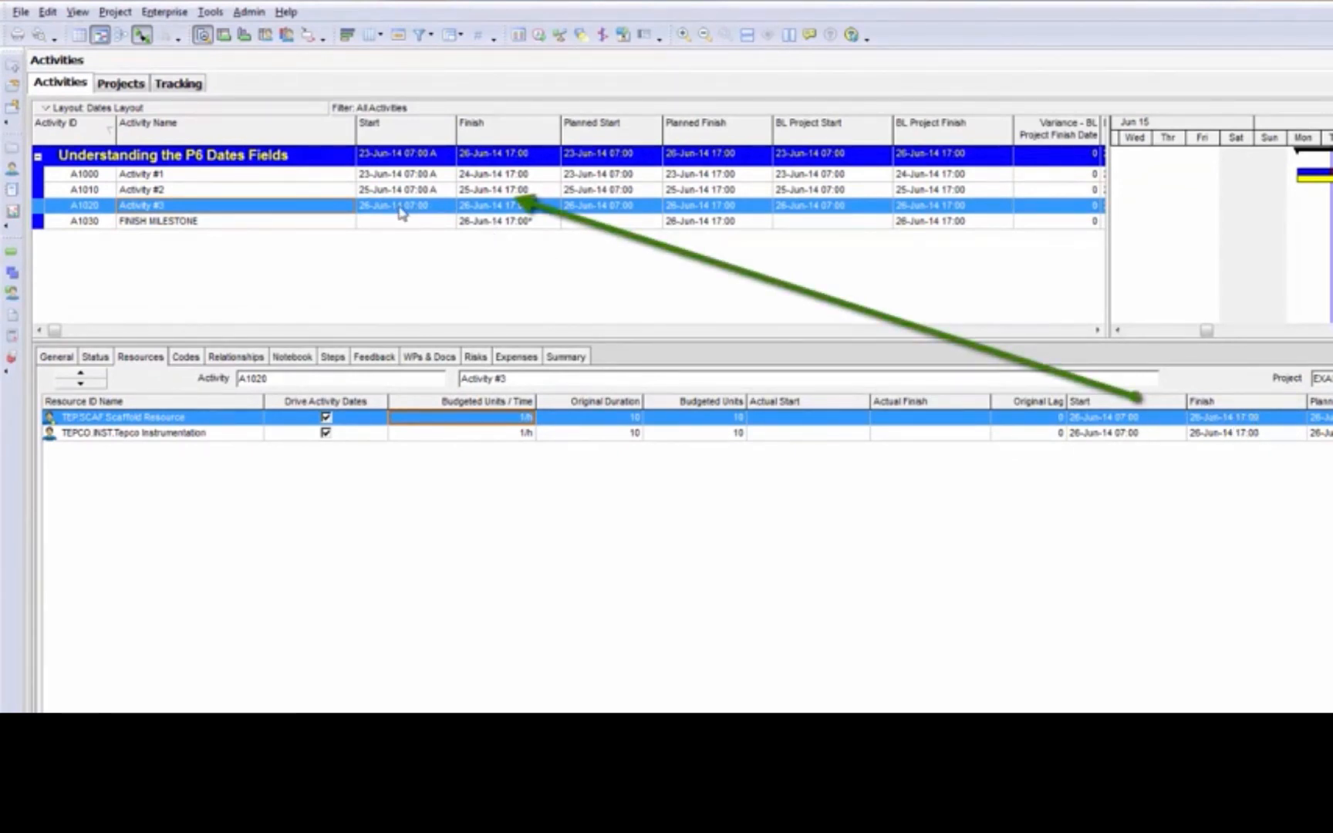
Disable Drive Activity Dates for both resource assignments on Activity #3
{"action": "left_click", "coordinate": [327, 419]}
{"action": "left_click", "coordinate": [327, 417]}
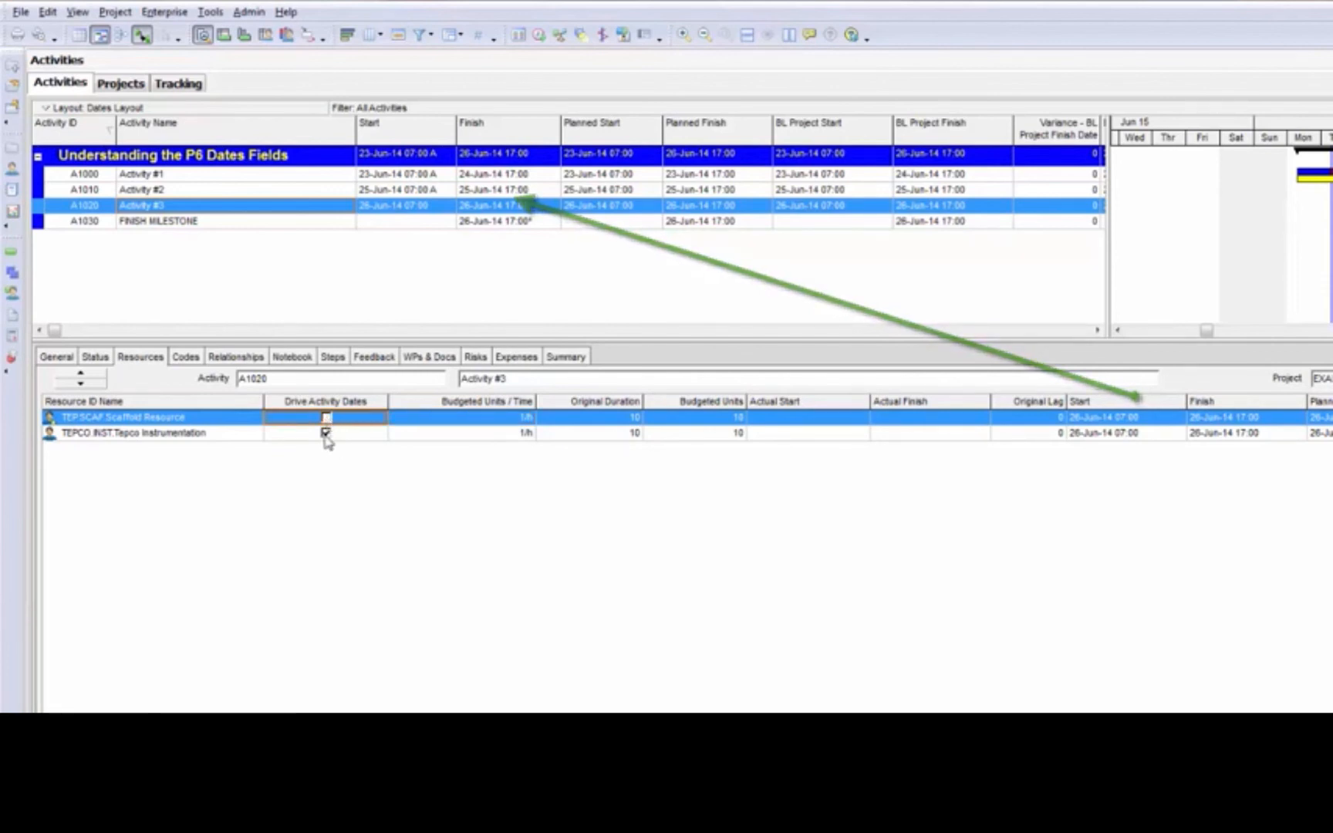
{"action": "left_click", "coordinate": [327, 432]}
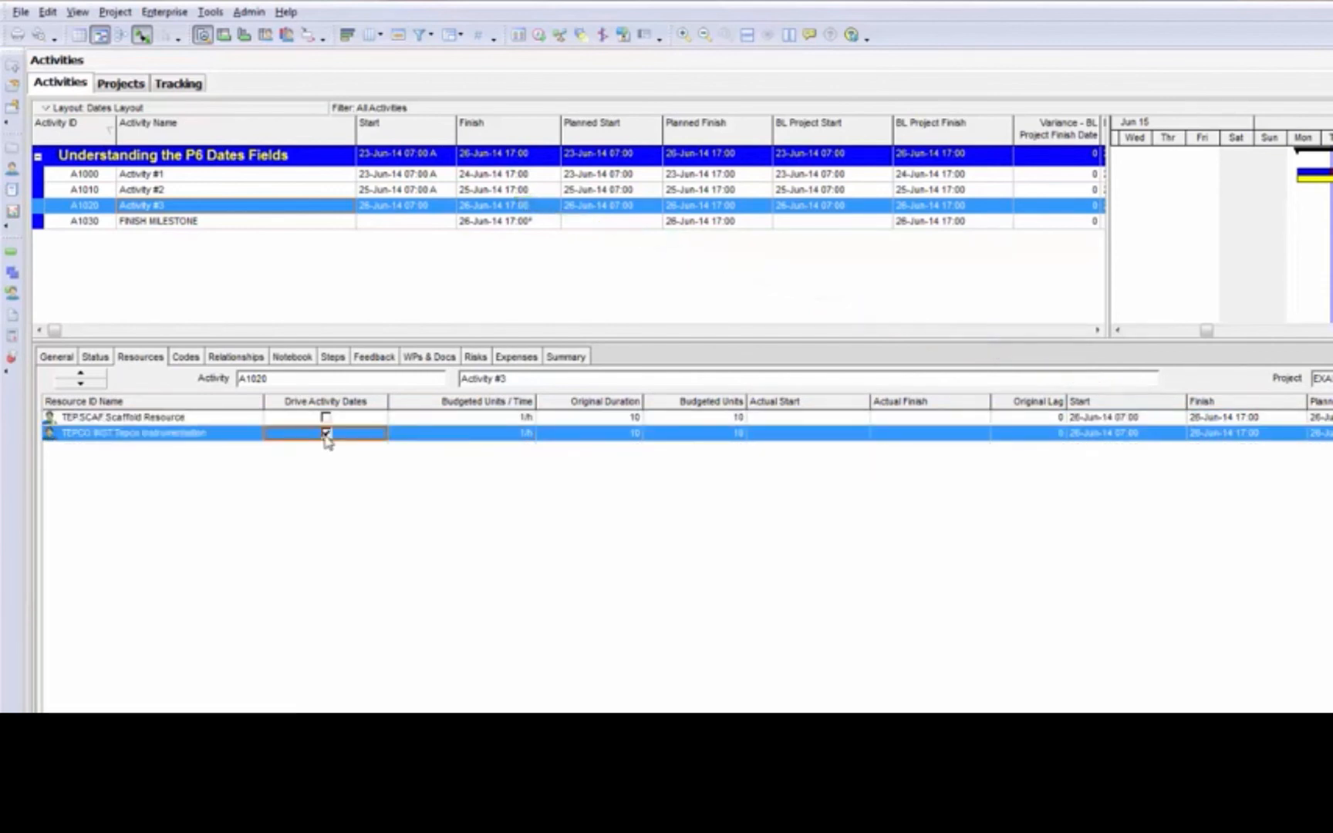
Set the start date of the Scaffold Resource assignment to 27 June 2014, keeping the hour at 07:00
{"action": "left_click", "coordinate": [1168, 418]}
{"action": "left_click", "coordinate": [1176, 424]}
{"action": "left_click", "coordinate": [1178, 417]}
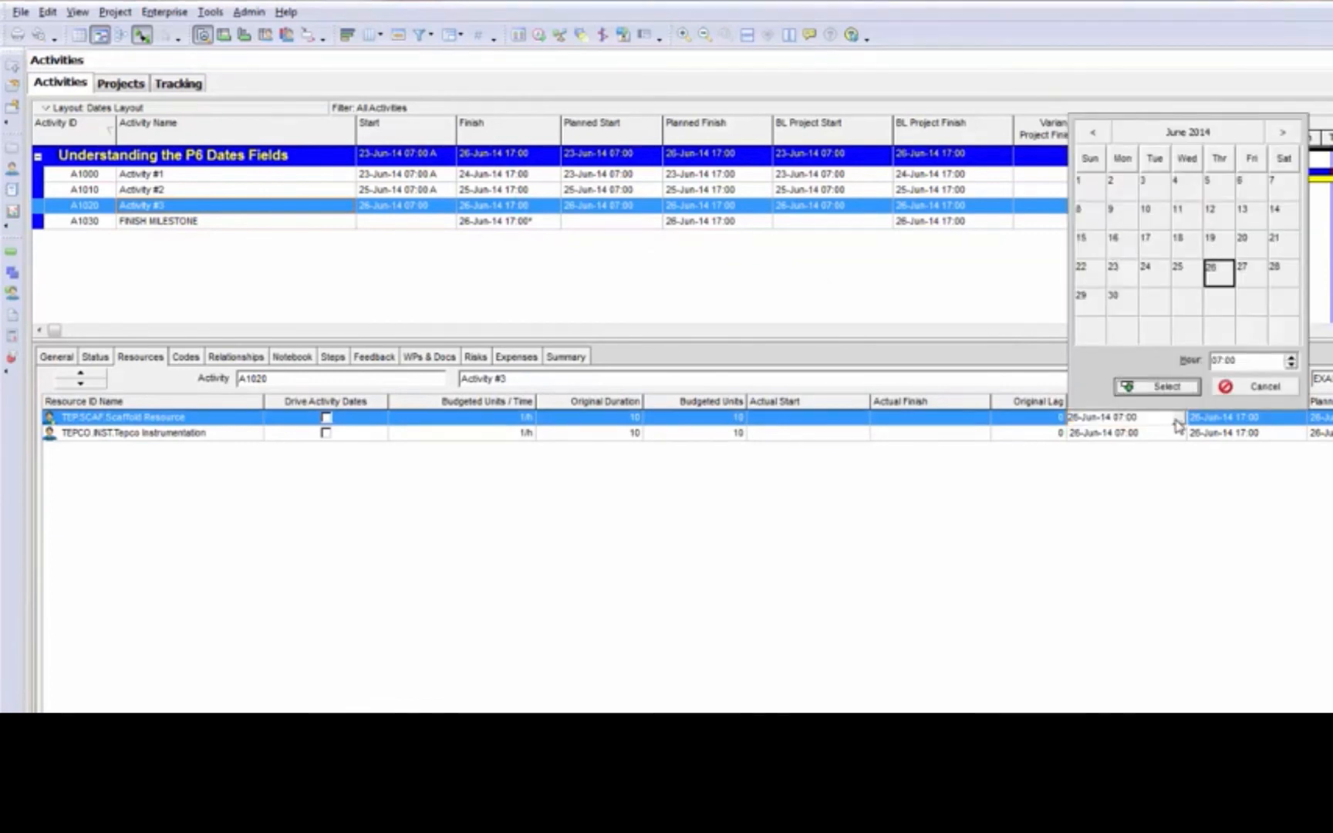
{"action": "left_click", "coordinate": [1247, 275]}
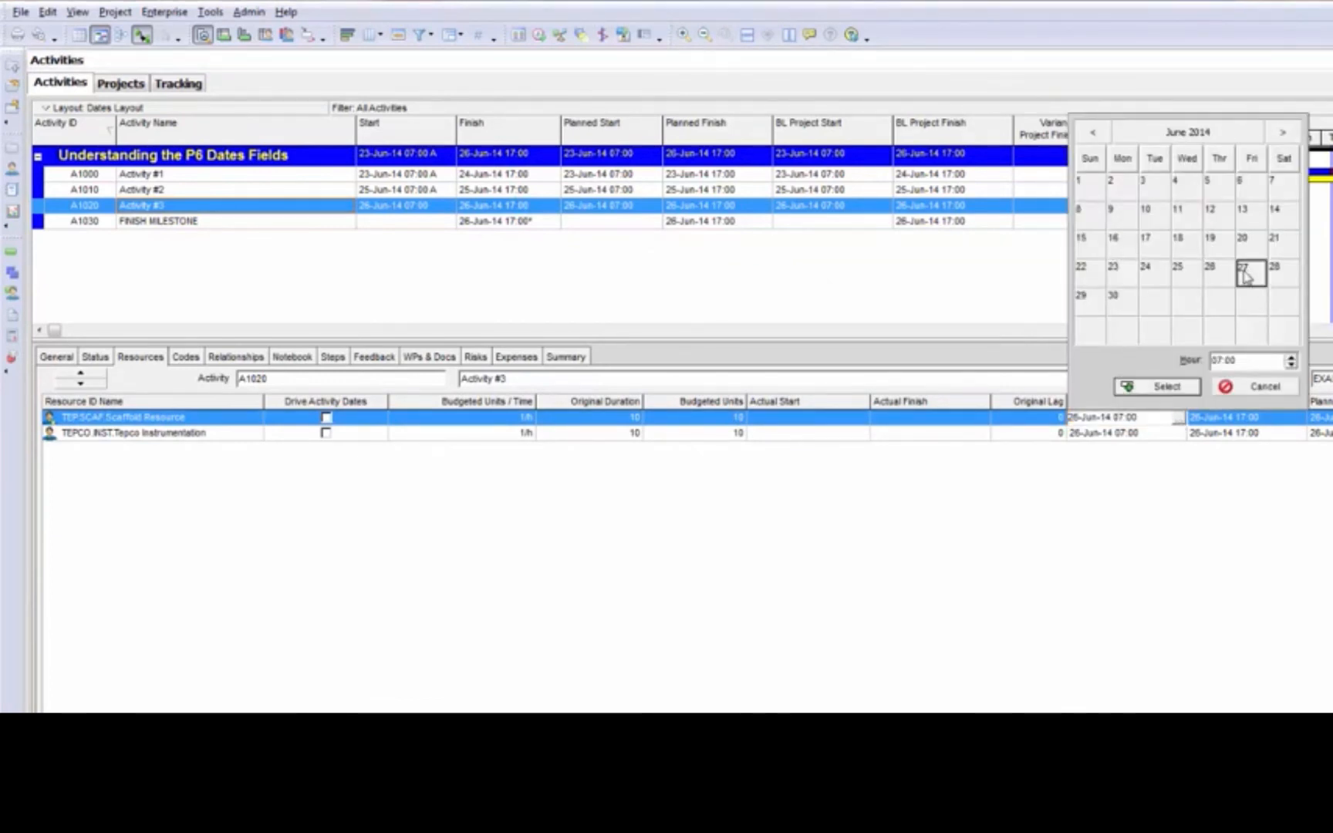
{"action": "left_click", "coordinate": [1164, 386]}
Set the start date of the Tepco Instrumentation assignment to 30 June 2014, keeping the hour at 07:00
{"action": "left_click", "coordinate": [1149, 434]}
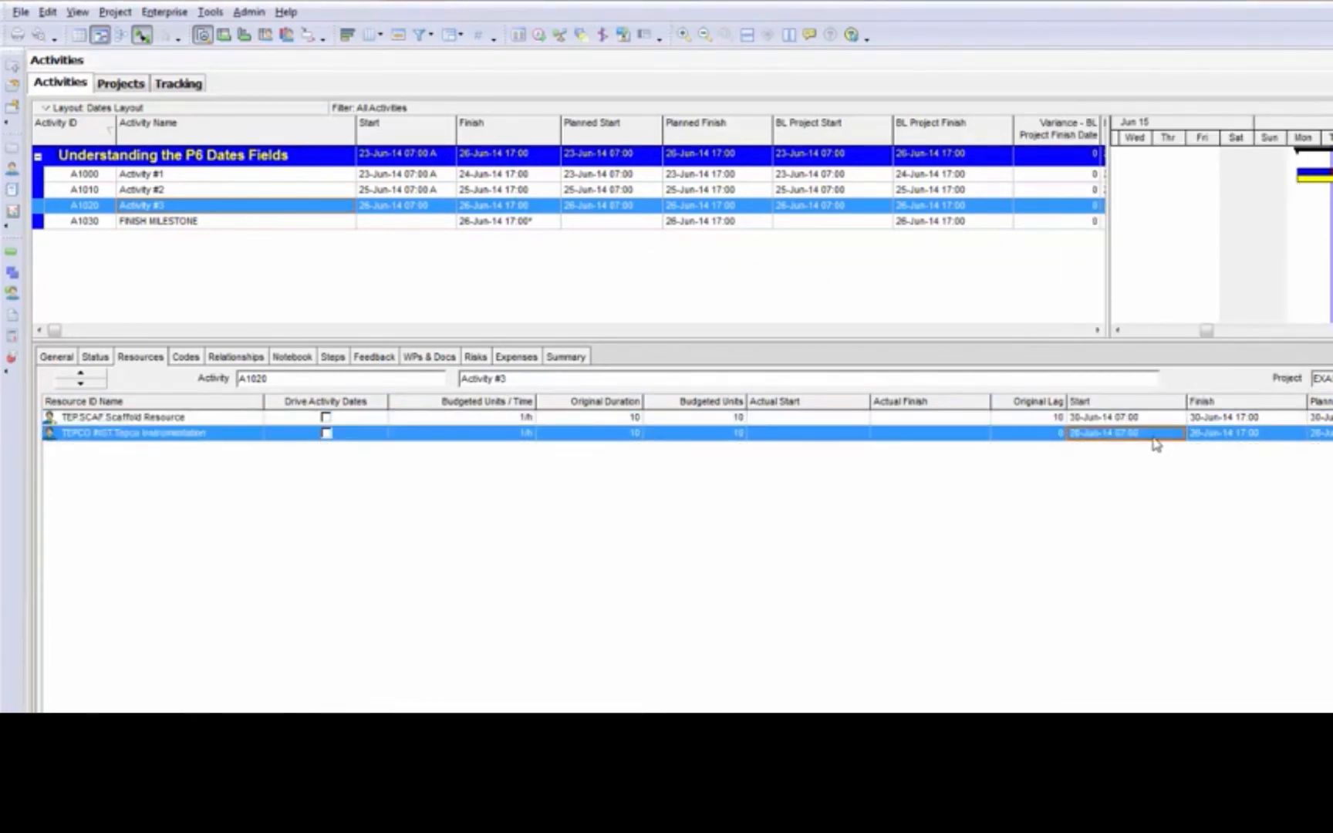
{"action": "left_click", "coordinate": [1154, 433]}
{"action": "left_click", "coordinate": [1177, 433]}
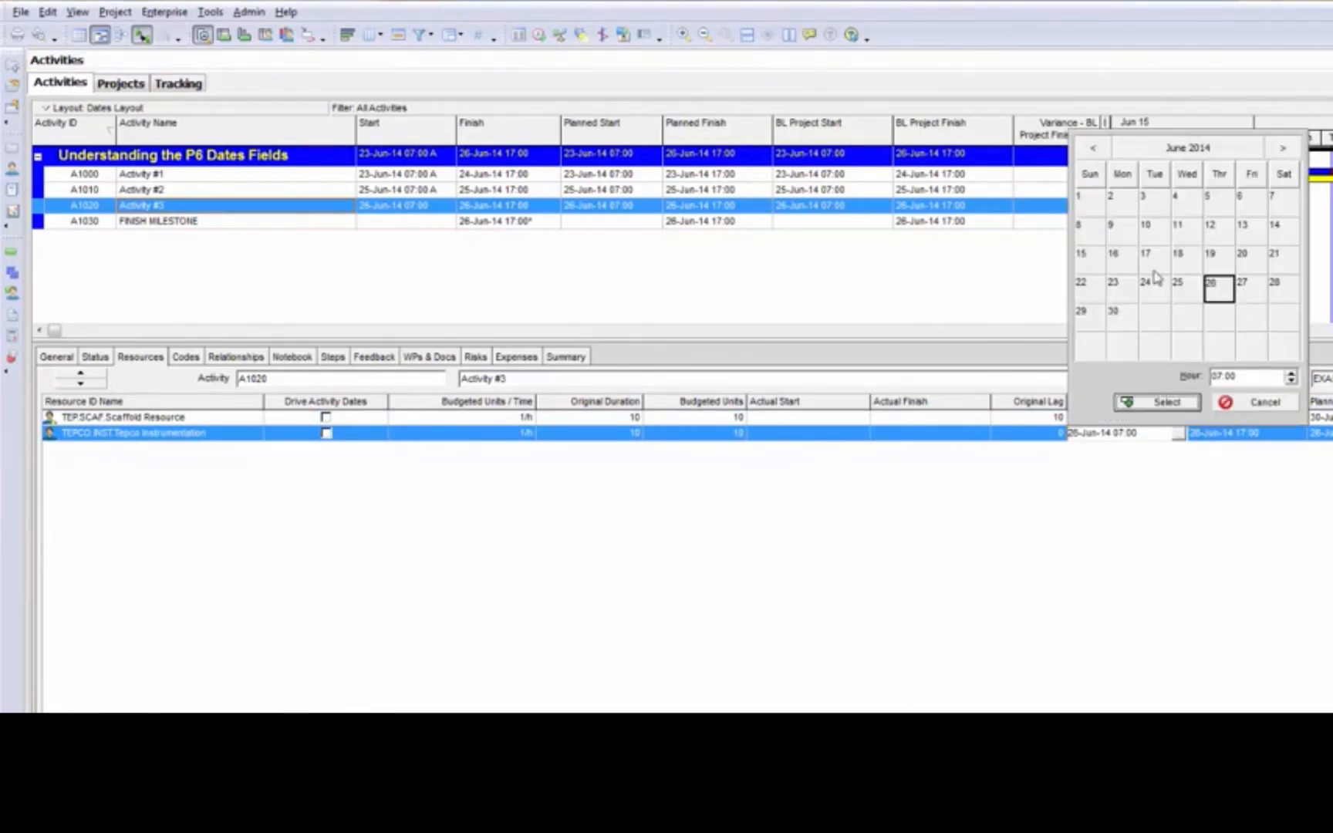
{"action": "left_click", "coordinate": [1122, 317]}
{"action": "left_click", "coordinate": [1167, 402]}
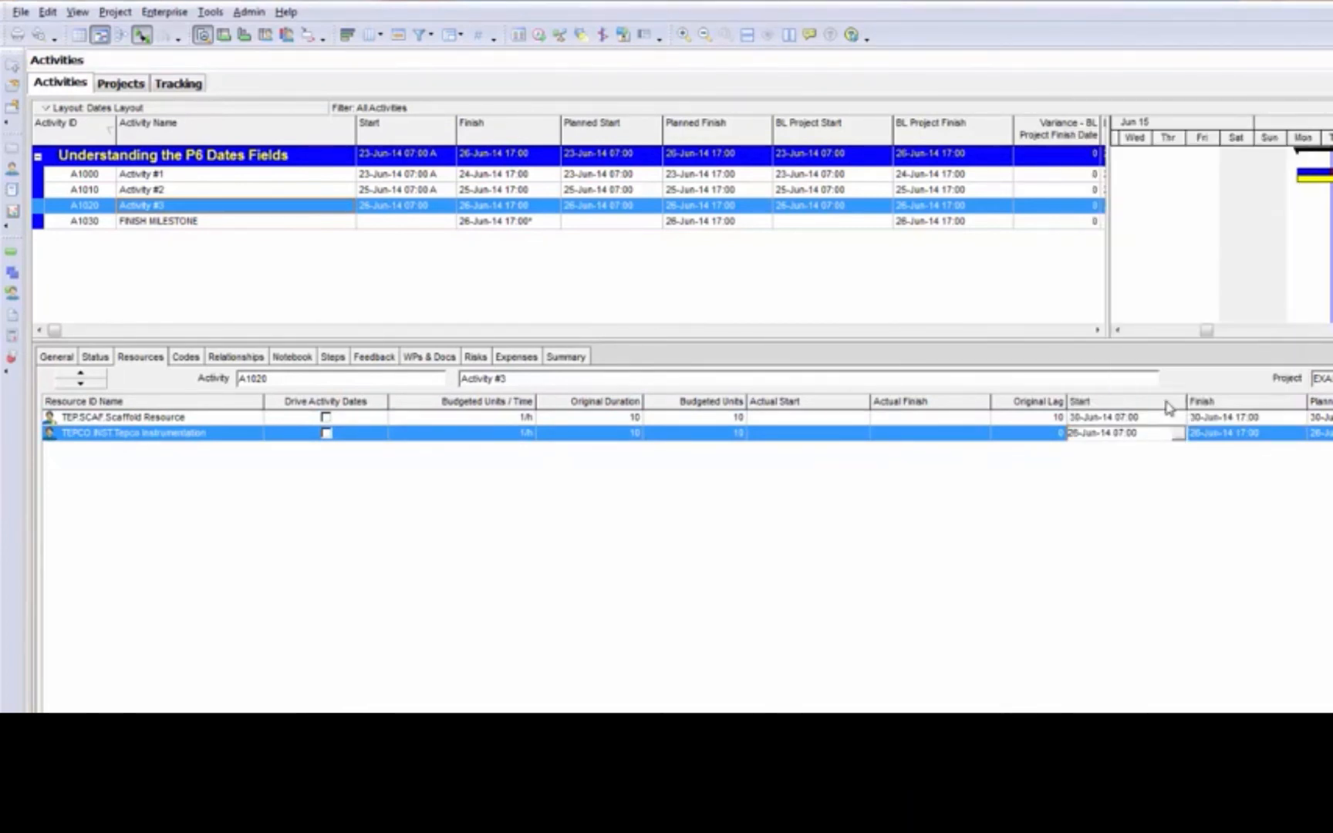
Check Activity #3's start date and let both of its resource assignments drive the activity dates
{"action": "left_click", "coordinate": [412, 211]}
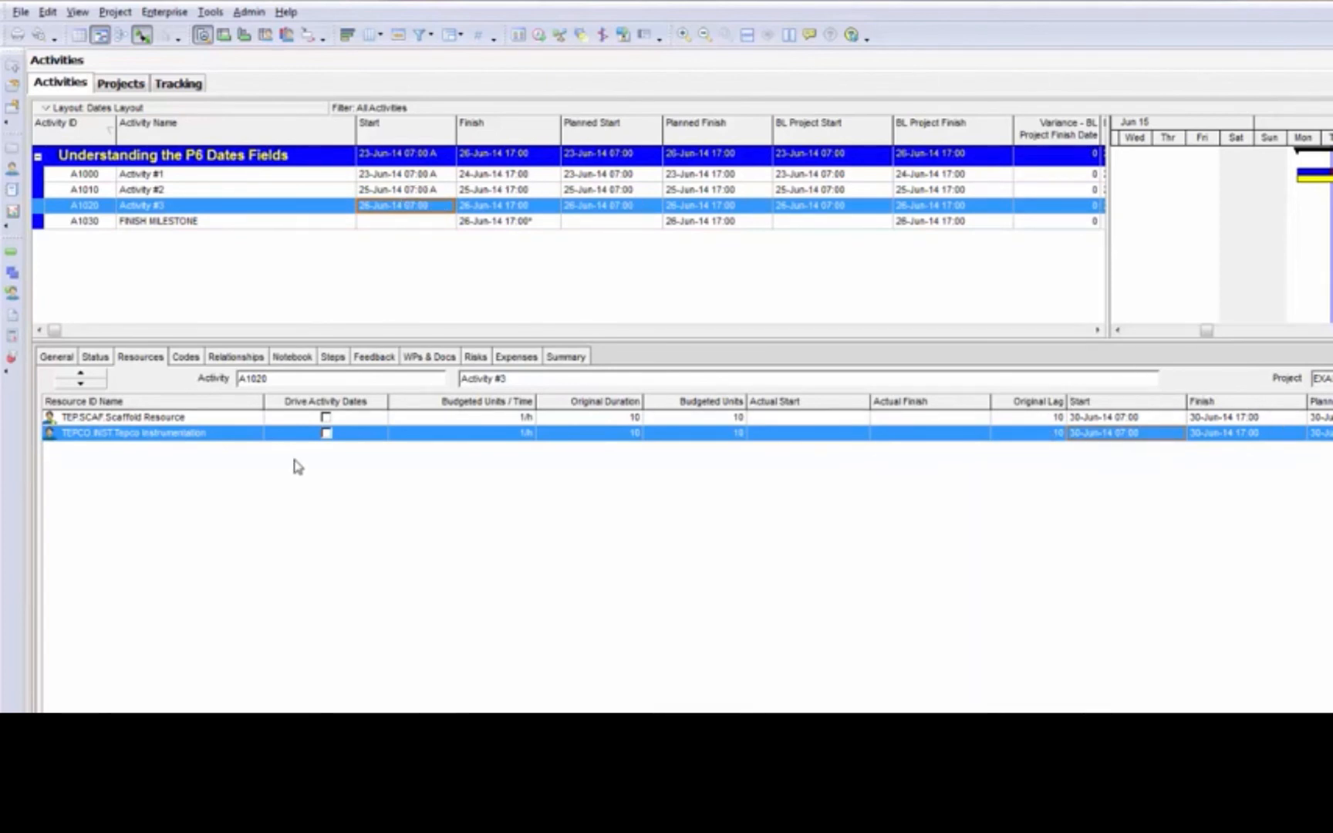
{"action": "left_click", "coordinate": [327, 435]}
{"action": "left_click", "coordinate": [327, 419]}
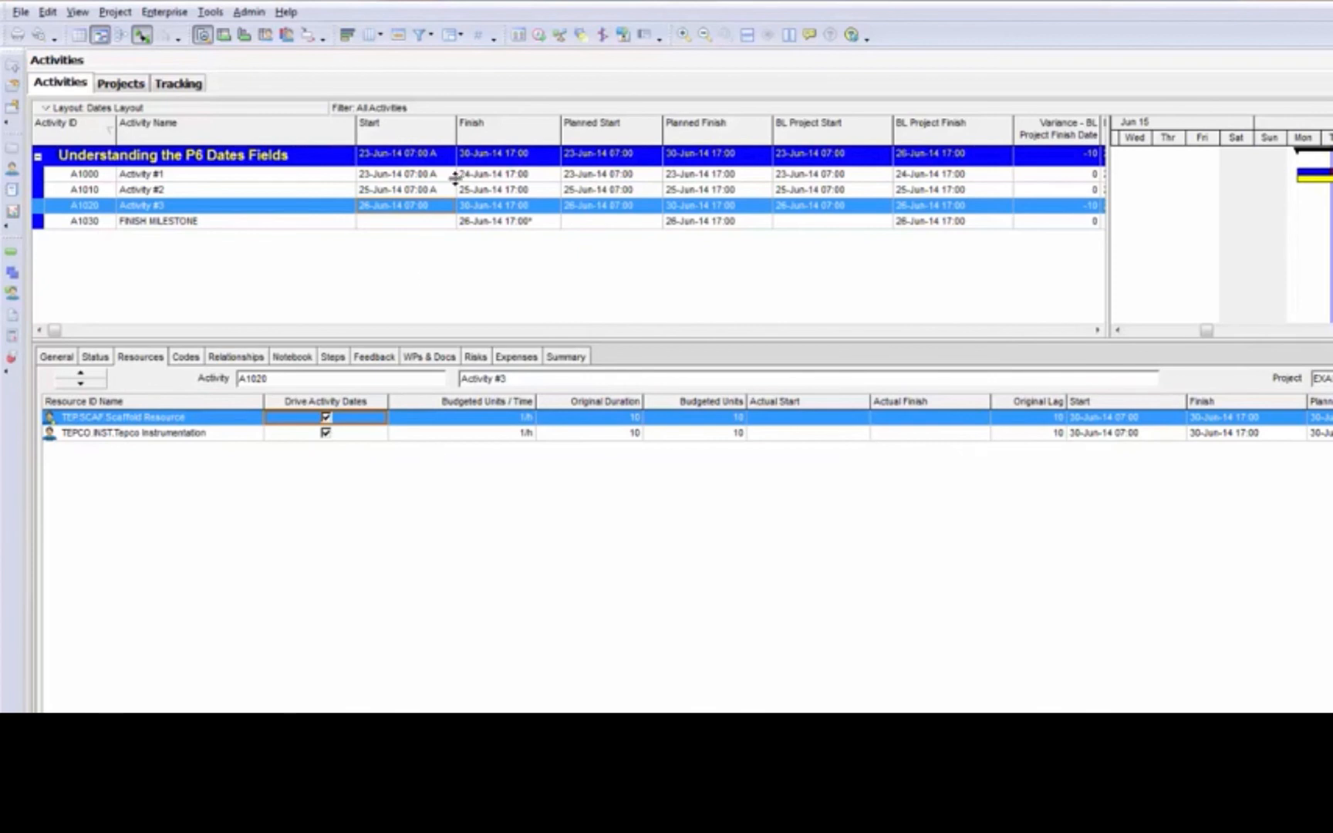
Reschedule the project and check Activity #3's finish date against its resource assignments
{"action": "left_click", "coordinate": [540, 37]}
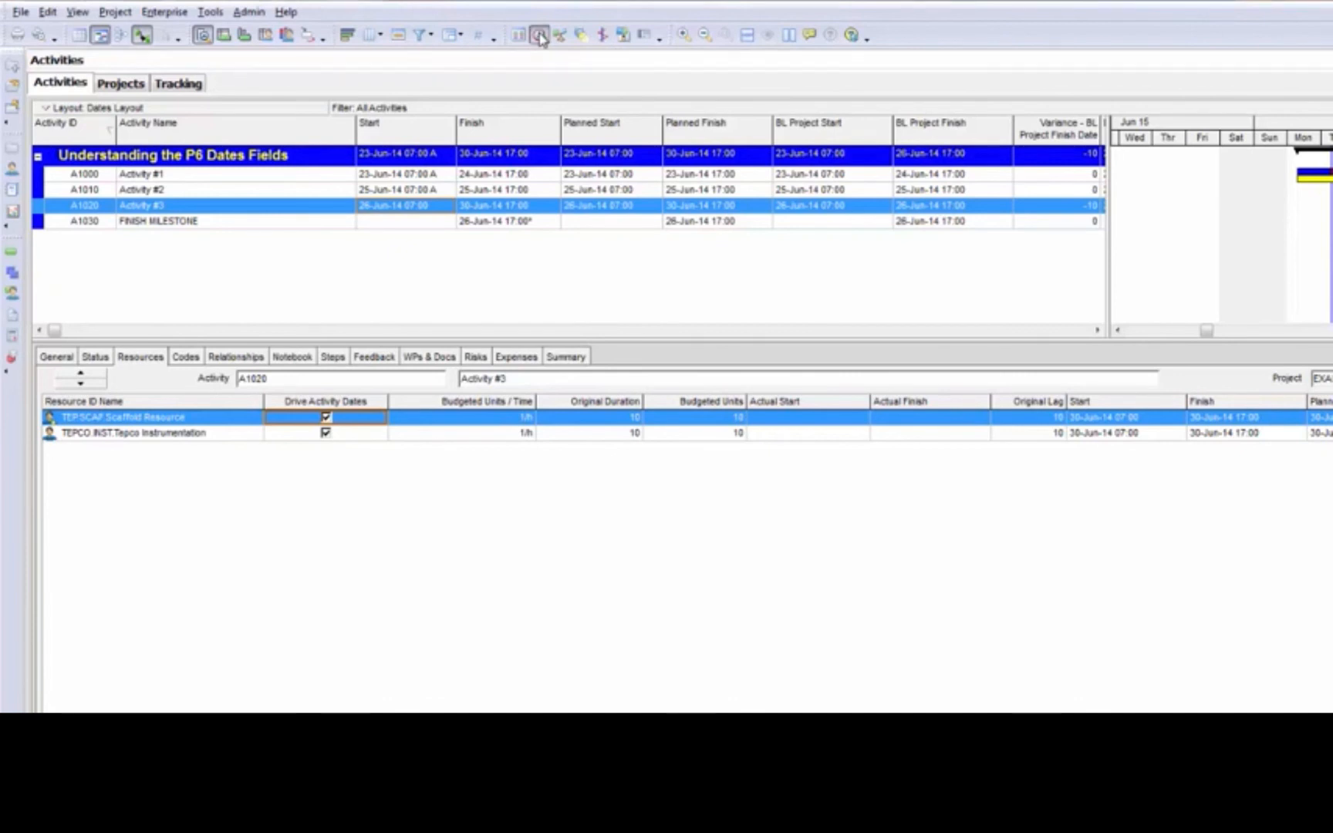
{"action": "left_click", "coordinate": [1027, 394]}
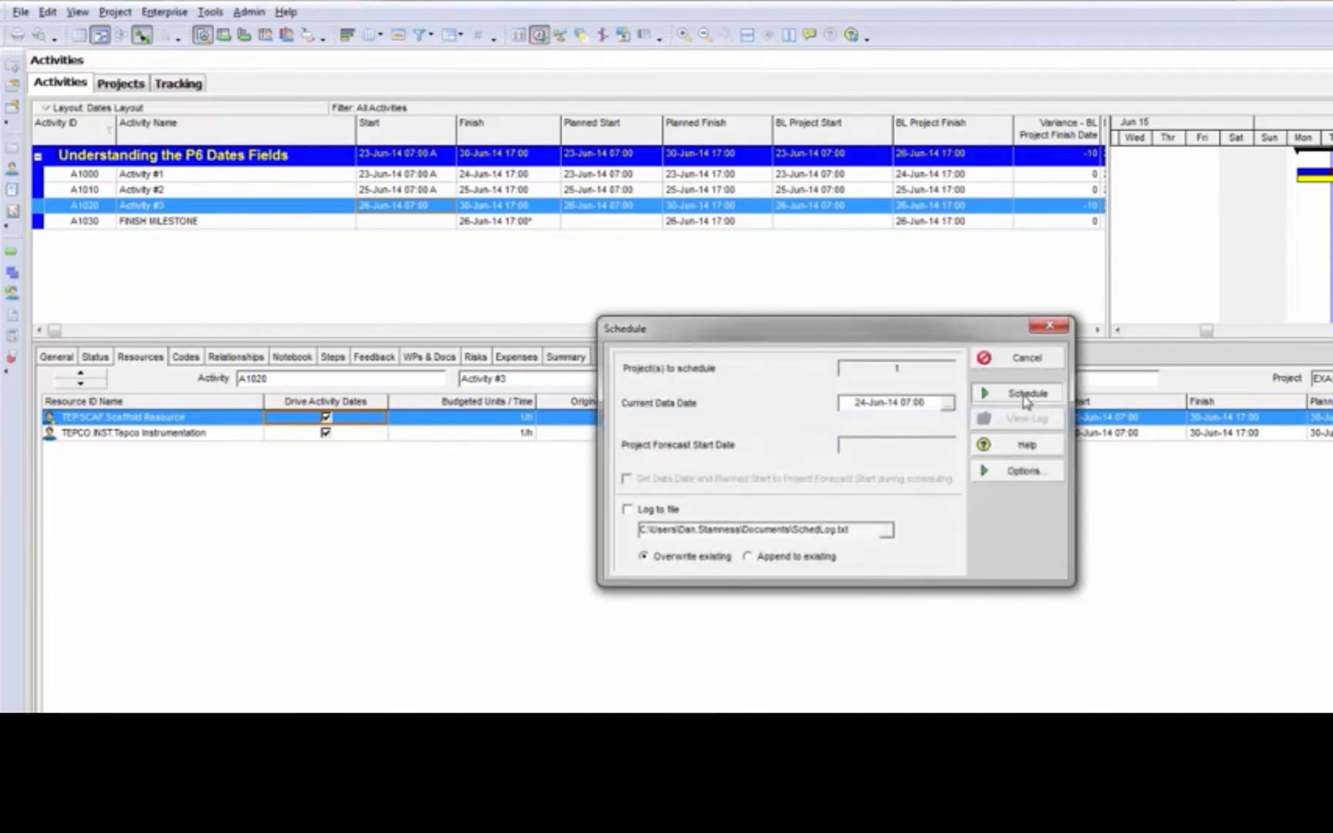
{"action": "left_click", "coordinate": [476, 205]}
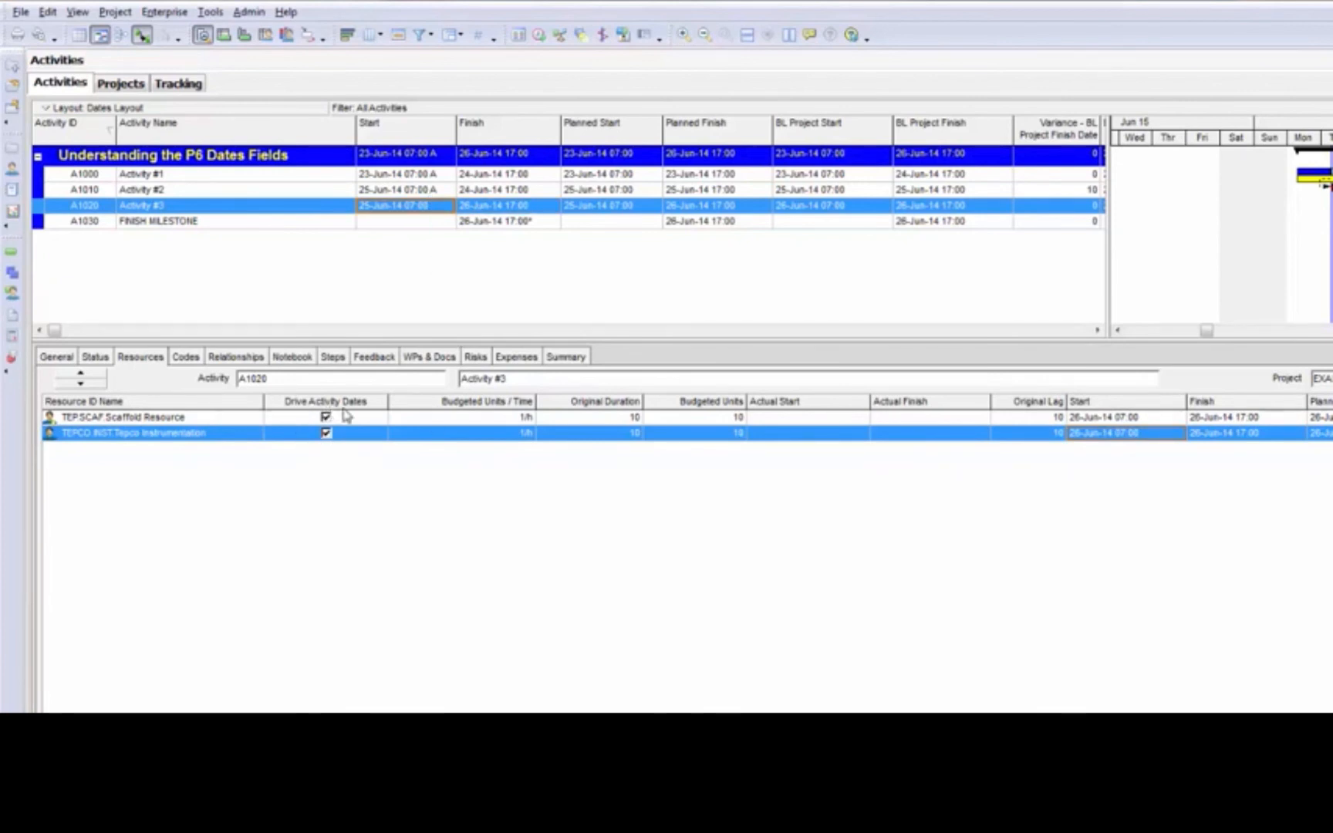
{"action": "left_click", "coordinate": [346, 419]}
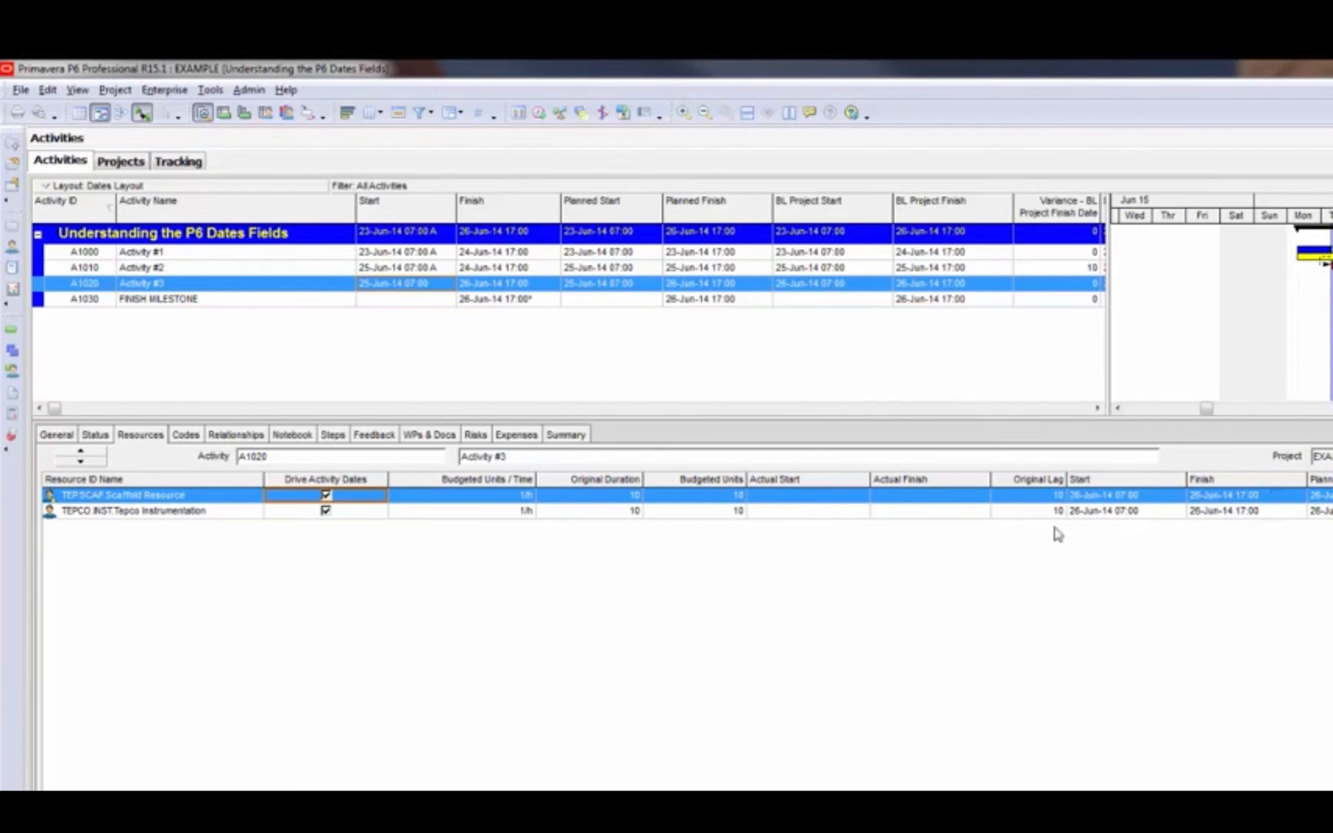
{"action": "left_click", "coordinate": [494, 290]}
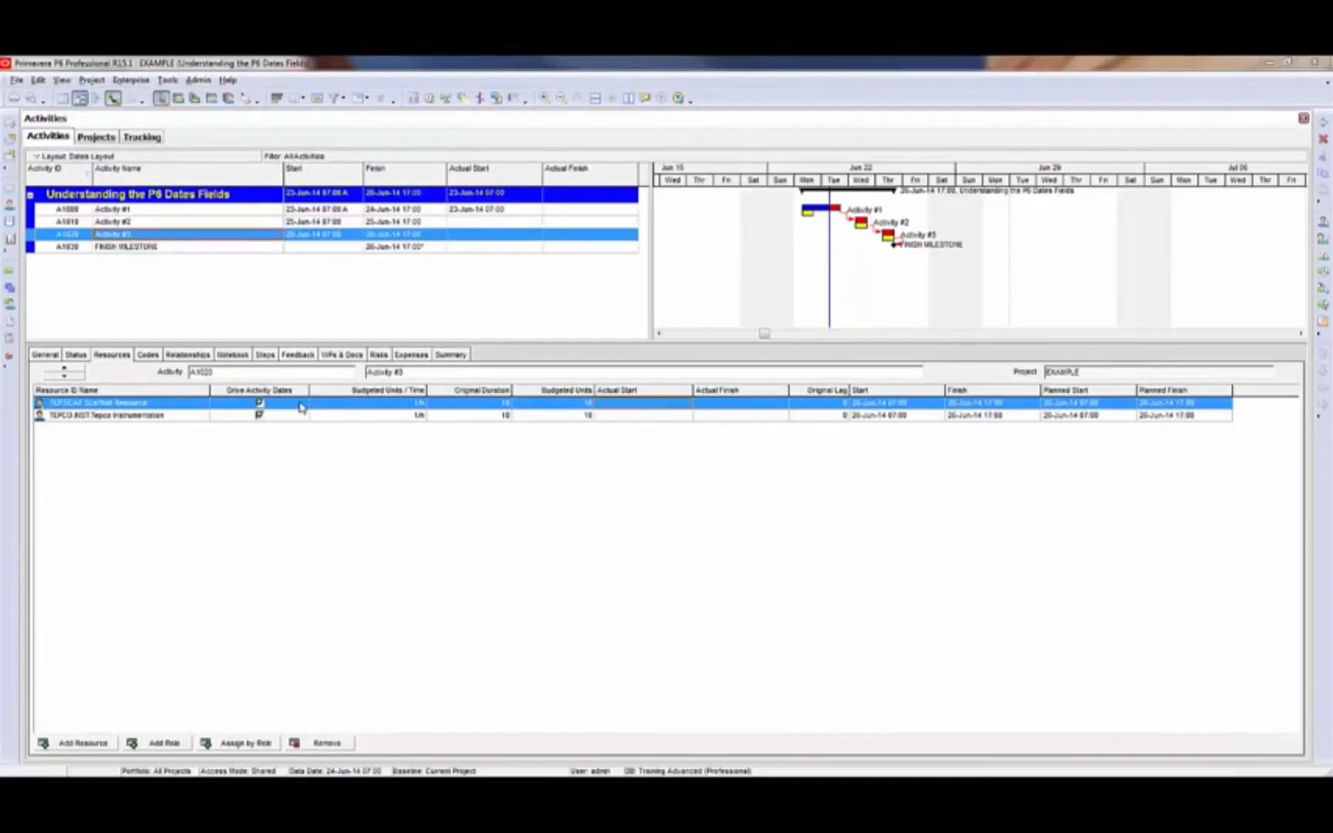
Set the original lag of the Tepco Instrumentation assignment on Activity #3 to 10
{"action": "left_click", "coordinate": [301, 407]}
{"action": "left_click", "coordinate": [302, 416]}
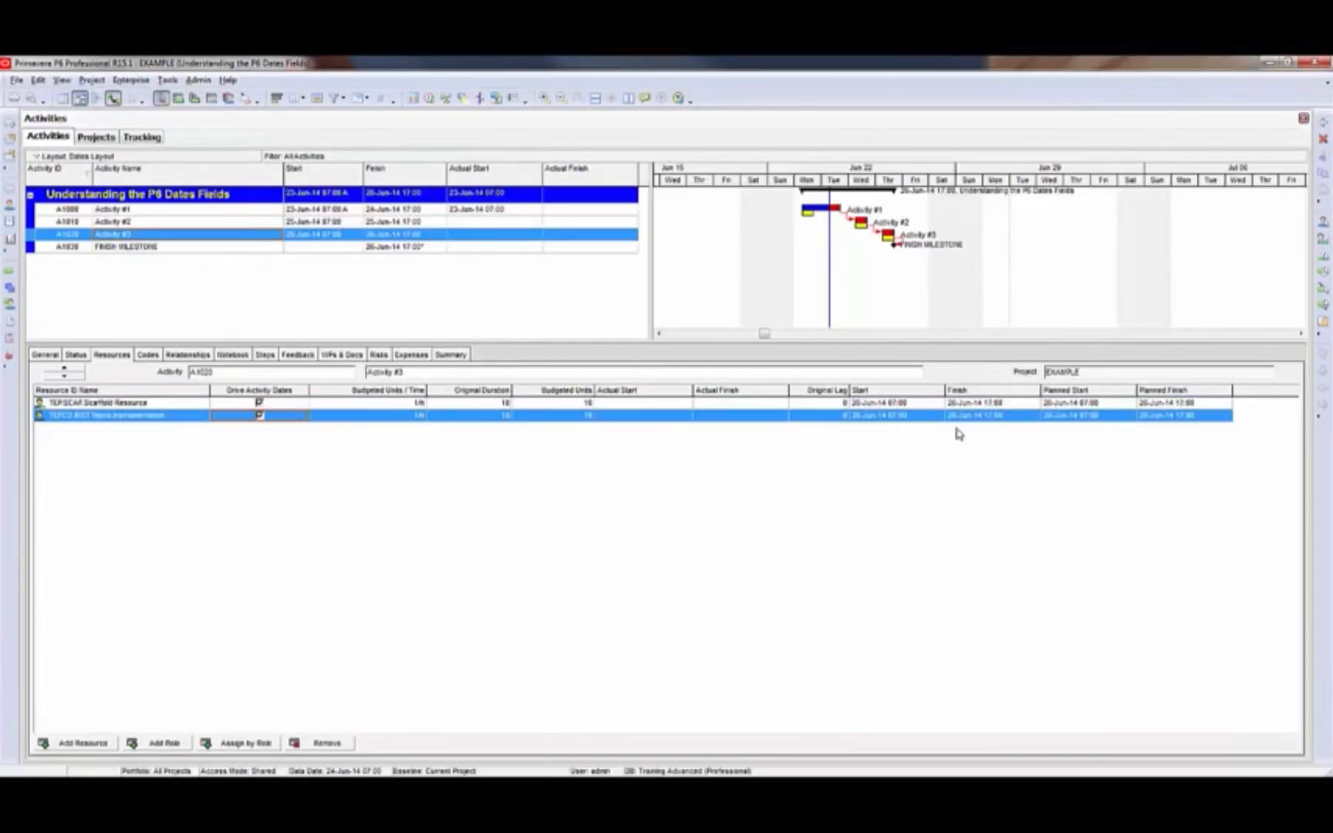
{"action": "left_click", "coordinate": [925, 403]}
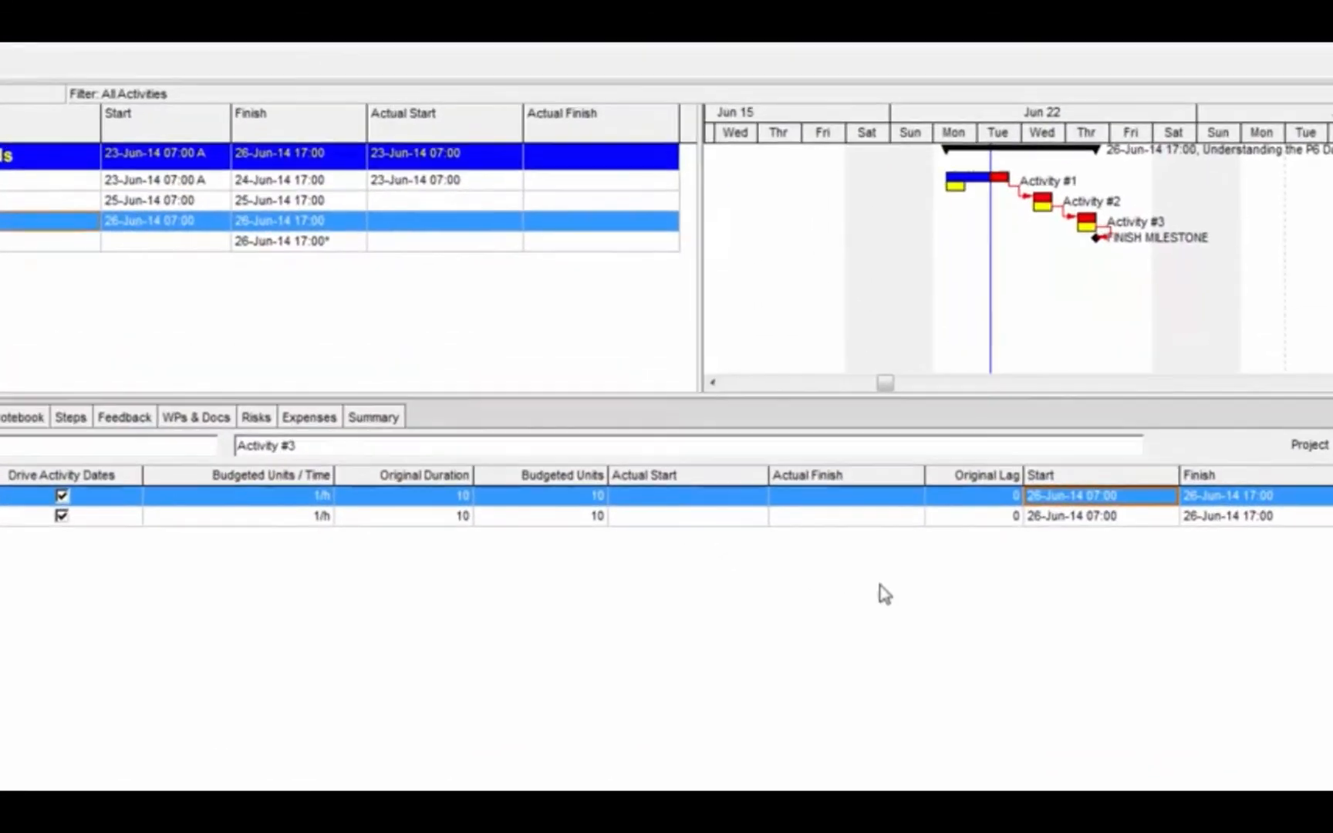
{"action": "left_click", "coordinate": [992, 516]}
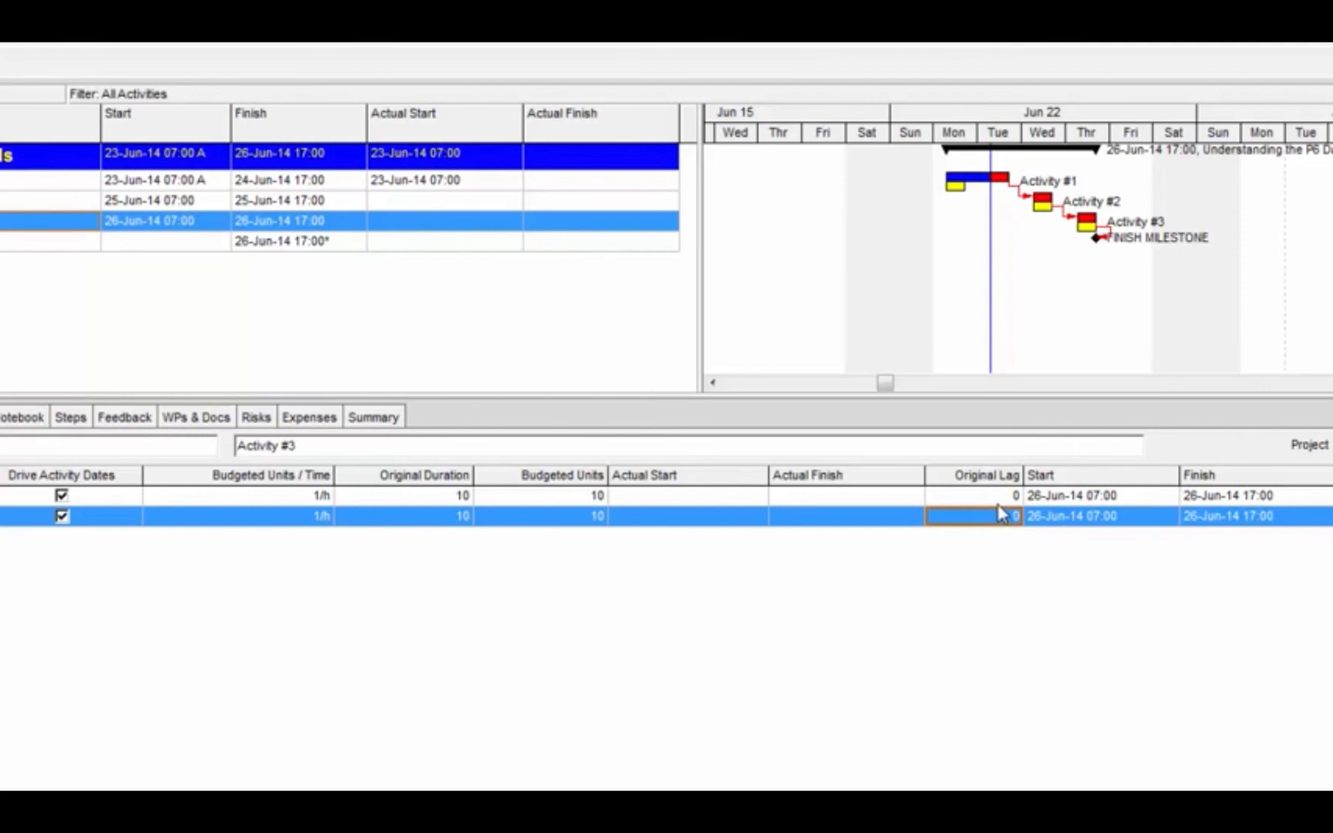
{"action": "left_click", "coordinate": [1049, 522]}
{"action": "left_click", "coordinate": [1012, 522]}
{"action": "type", "text": "10"}
{"action": "key", "text": "Return"}
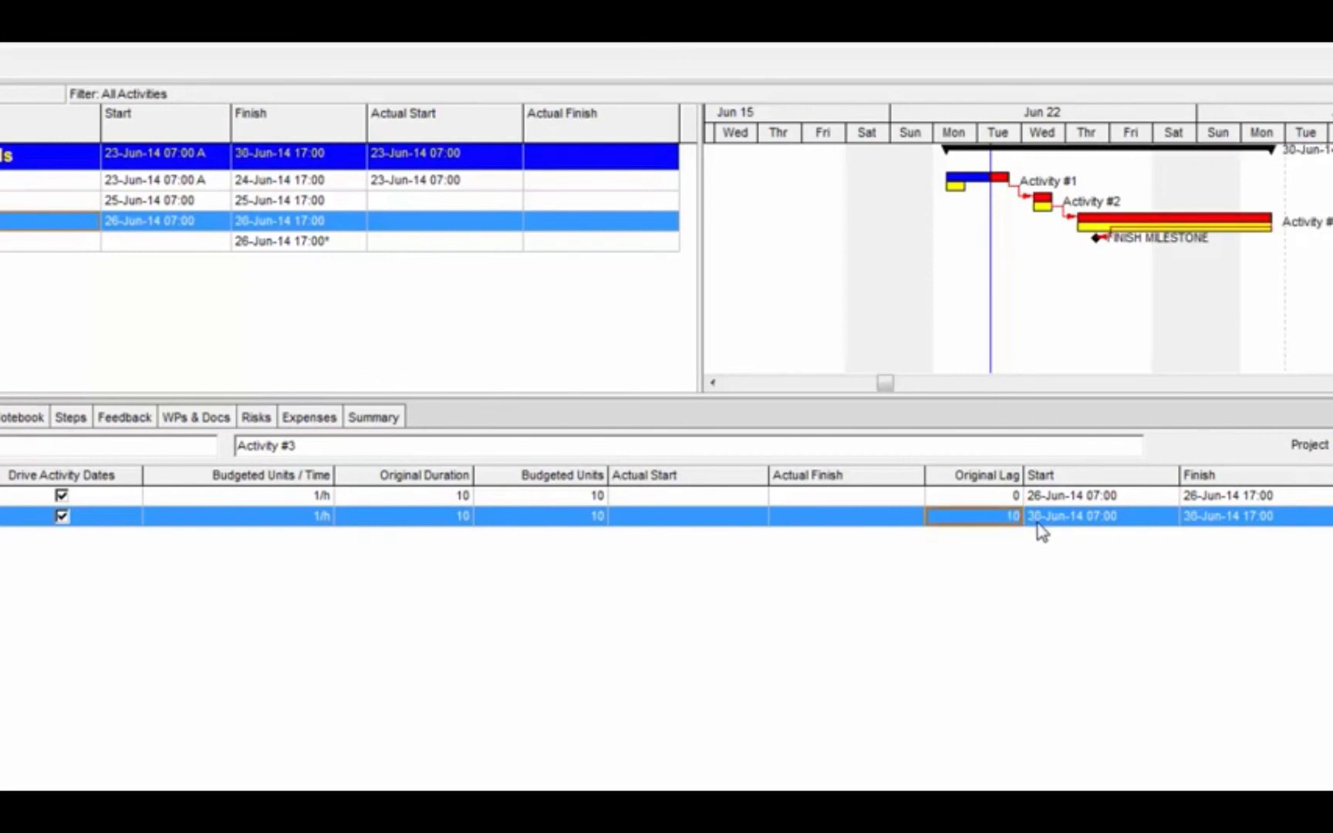
Compare the start and finish dates of both resource assignments with Activity #3's own start and finish
{"action": "left_click", "coordinate": [1080, 523]}
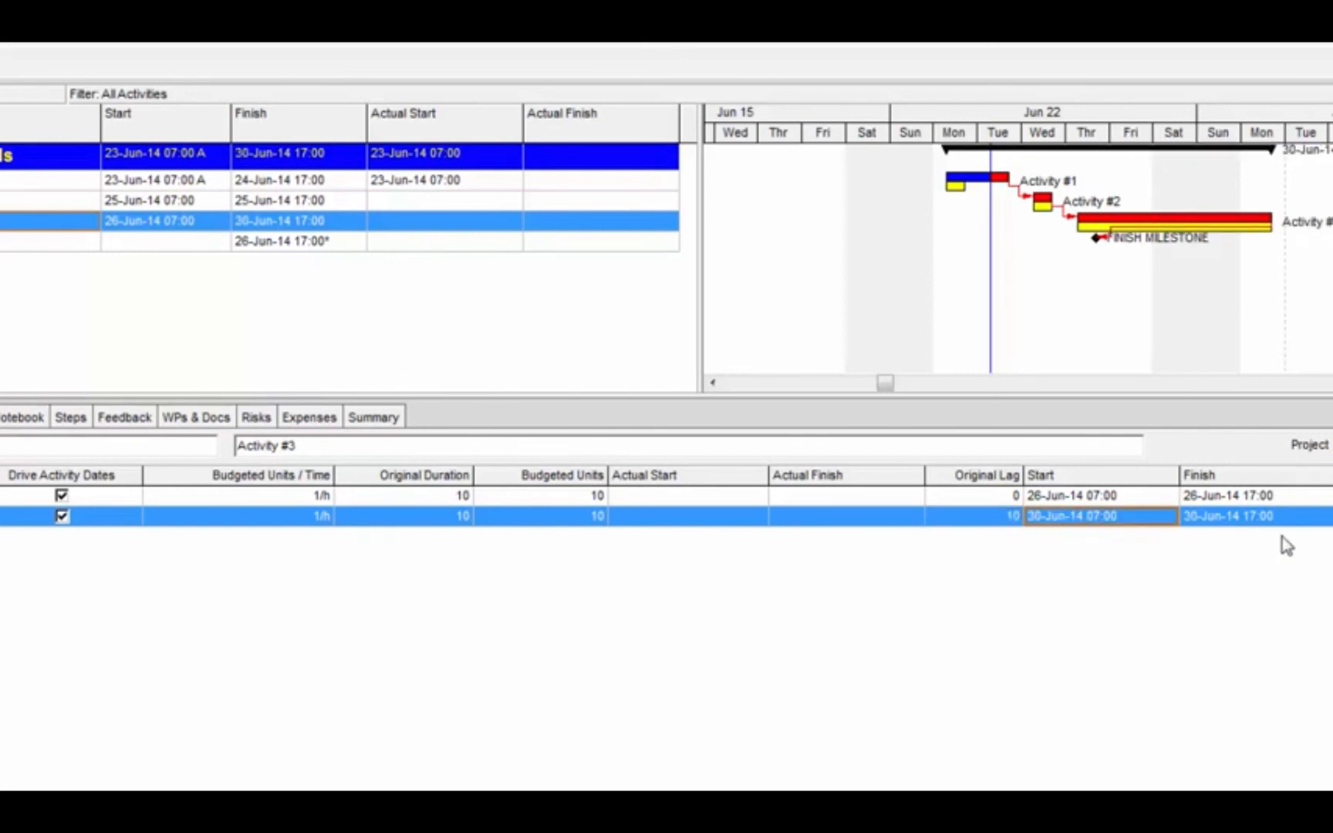
{"action": "left_click", "coordinate": [1258, 524]}
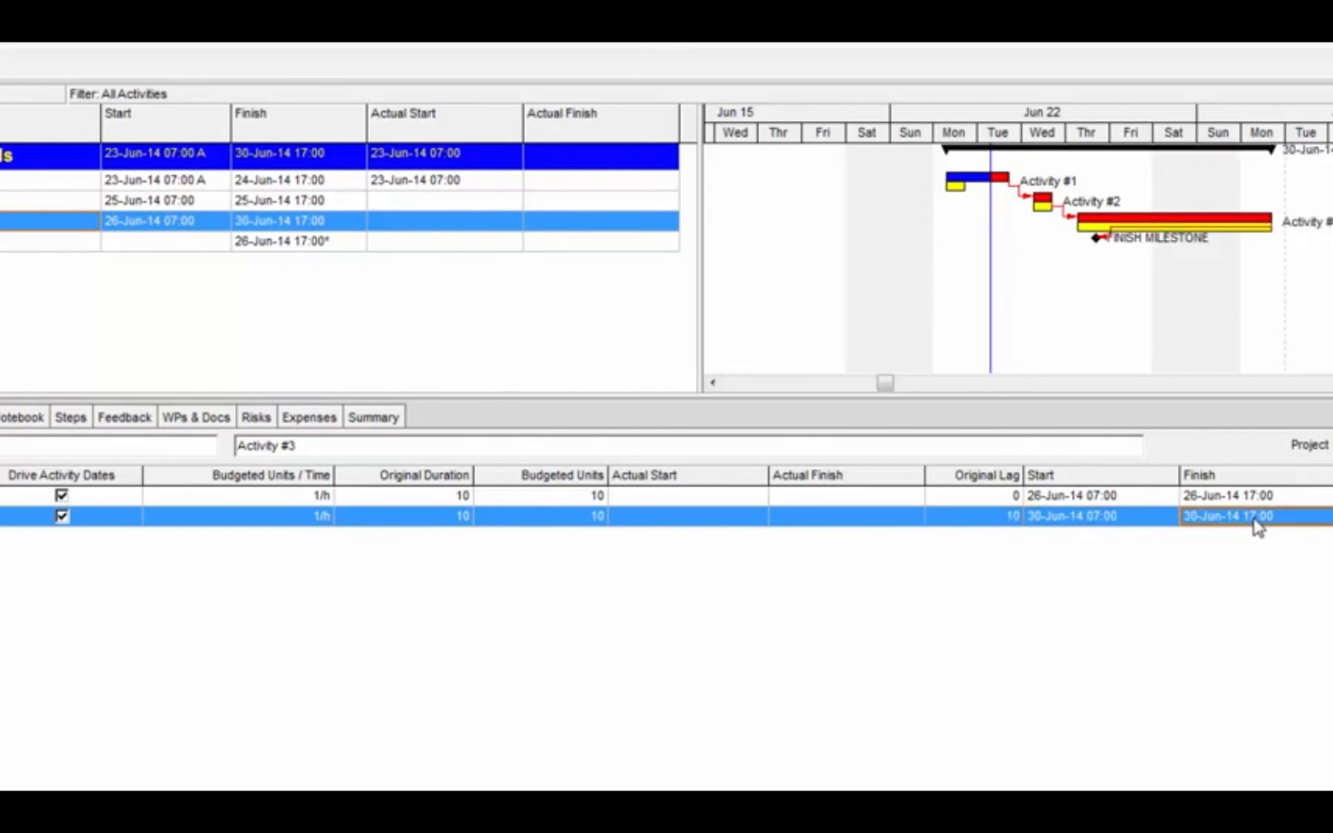
{"action": "left_click", "coordinate": [1130, 523]}
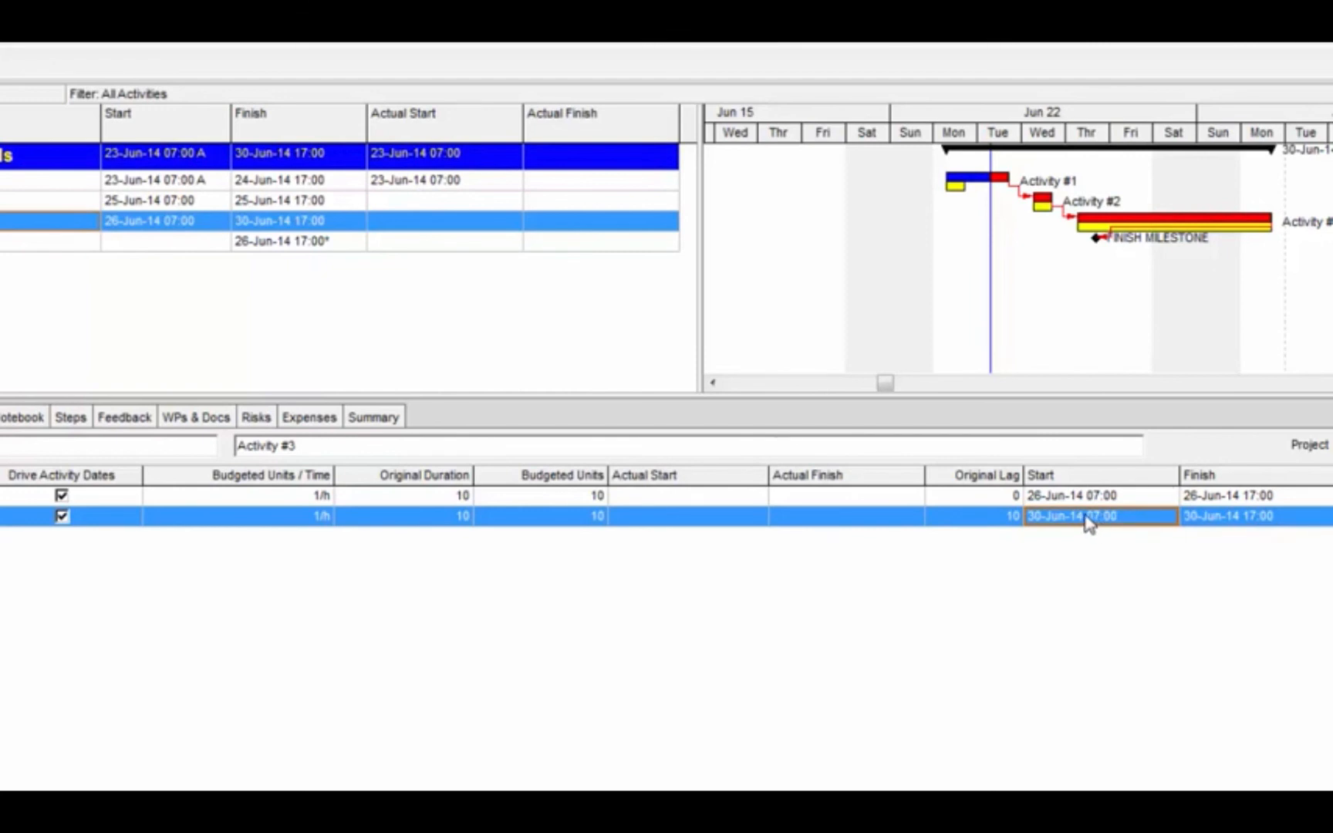
{"action": "left_click", "coordinate": [1249, 523]}
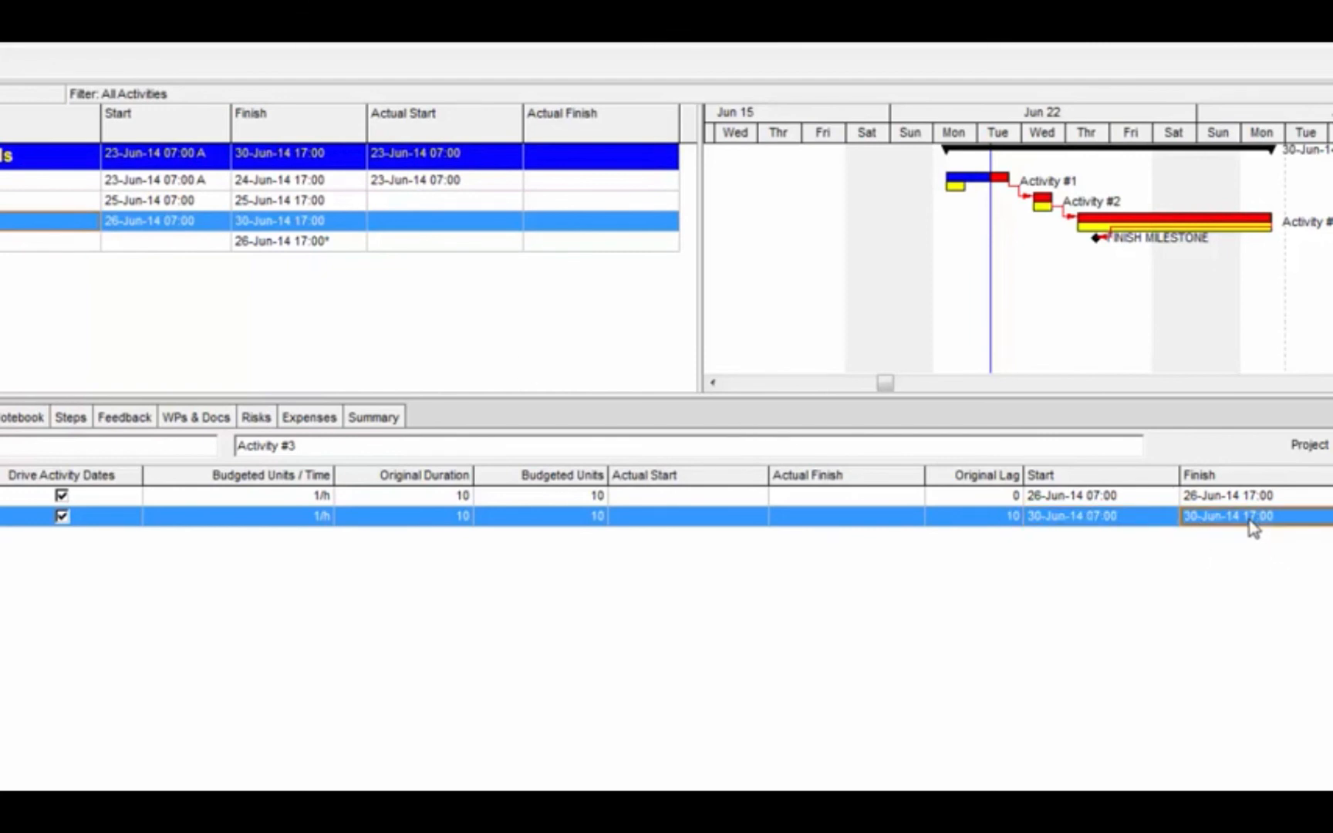
{"action": "left_click", "coordinate": [281, 222]}
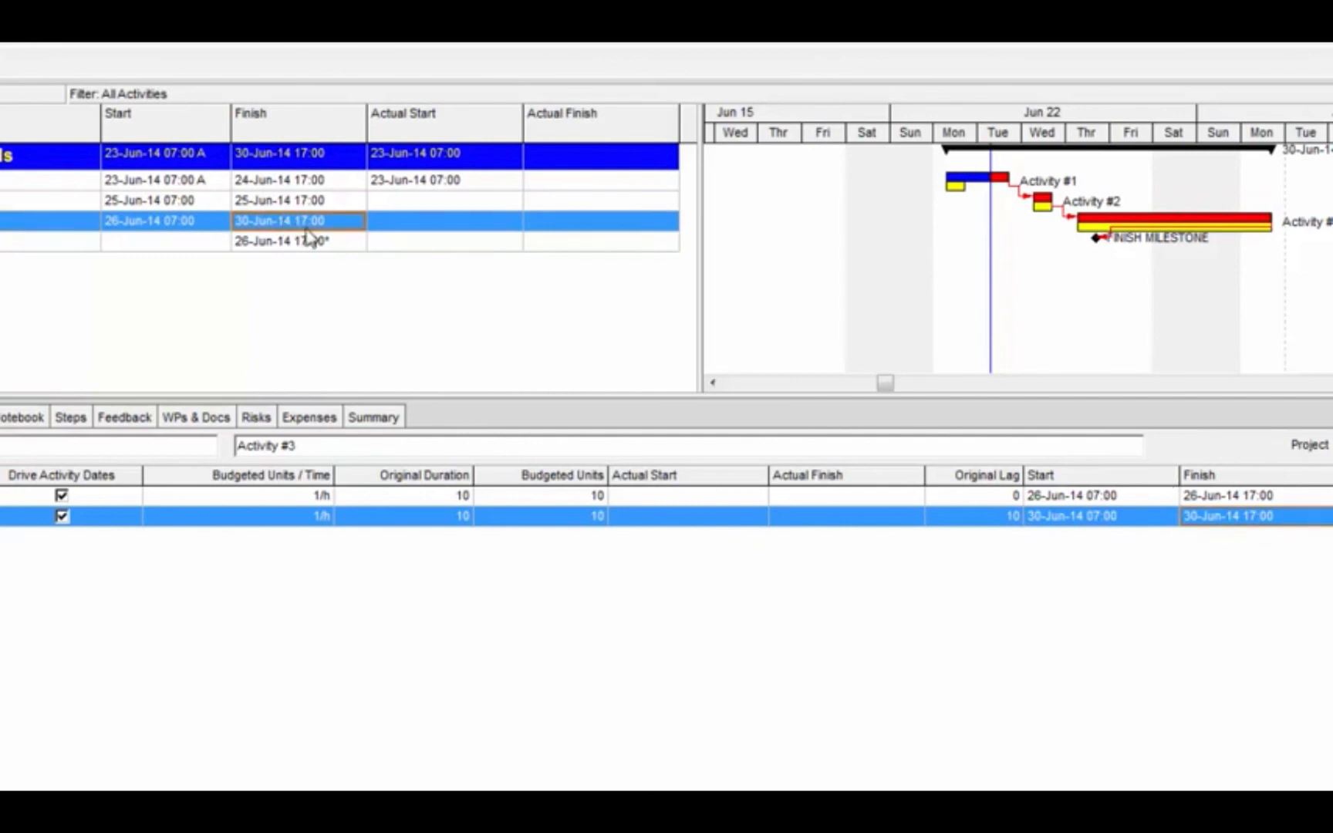
{"action": "left_click", "coordinate": [202, 221]}
{"action": "left_click", "coordinate": [1134, 498]}
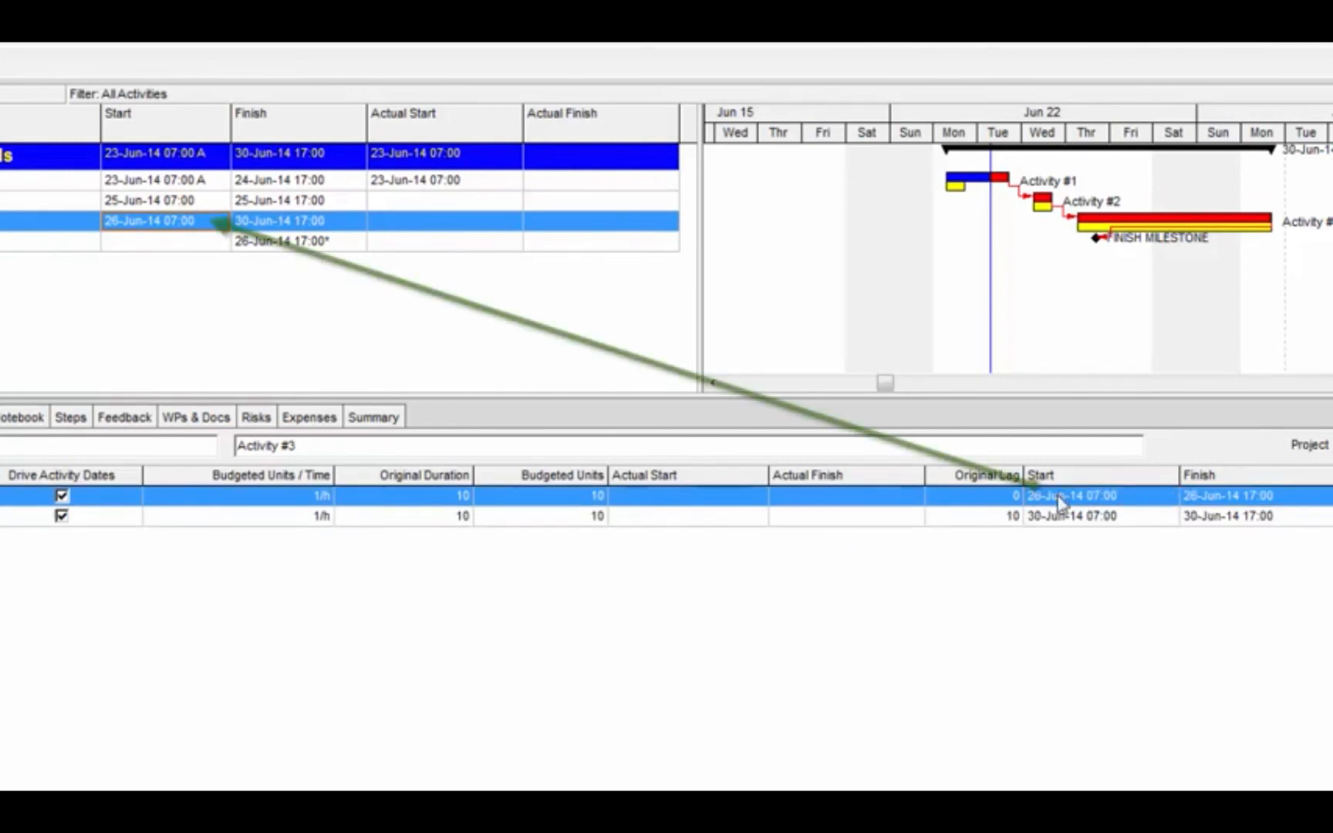
{"action": "left_click", "coordinate": [1197, 516]}
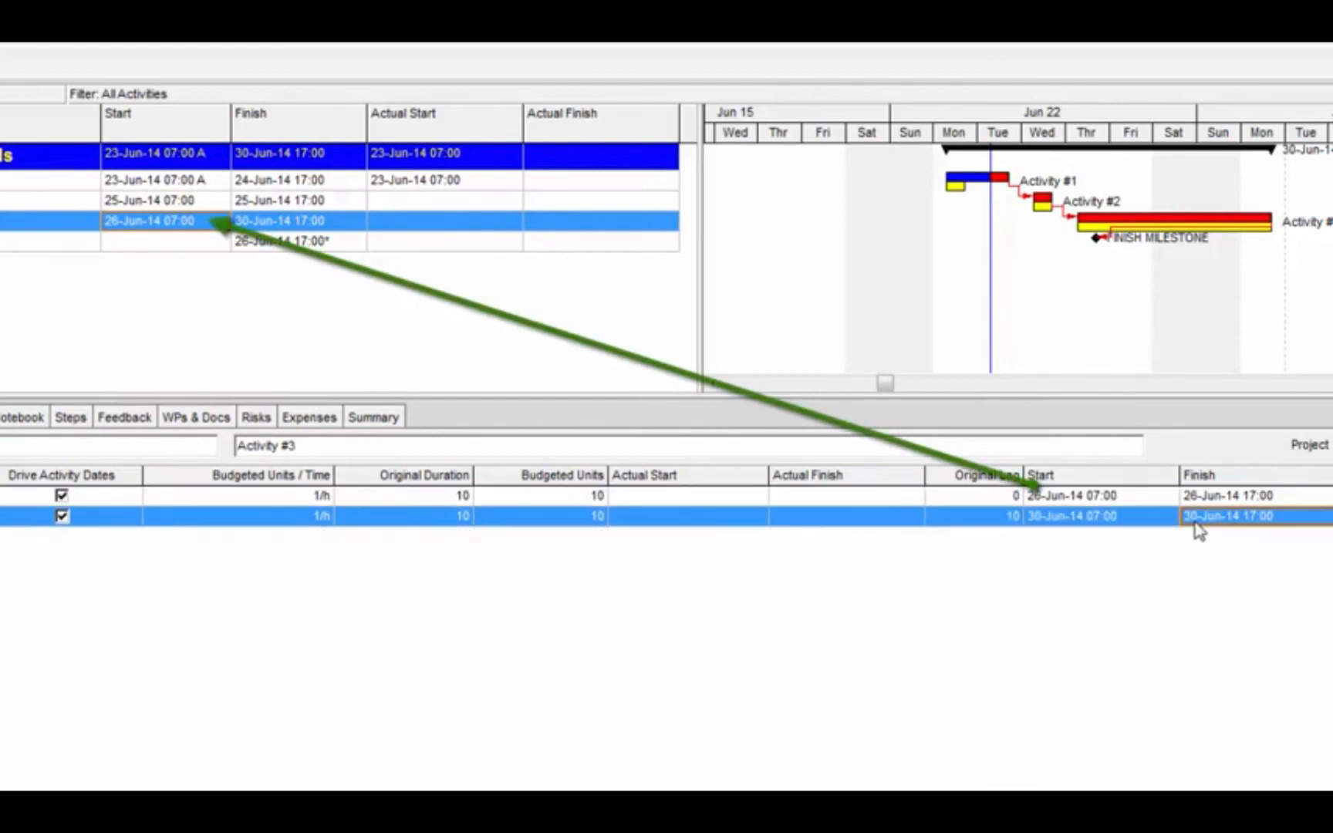
{"action": "left_click", "coordinate": [1116, 519]}
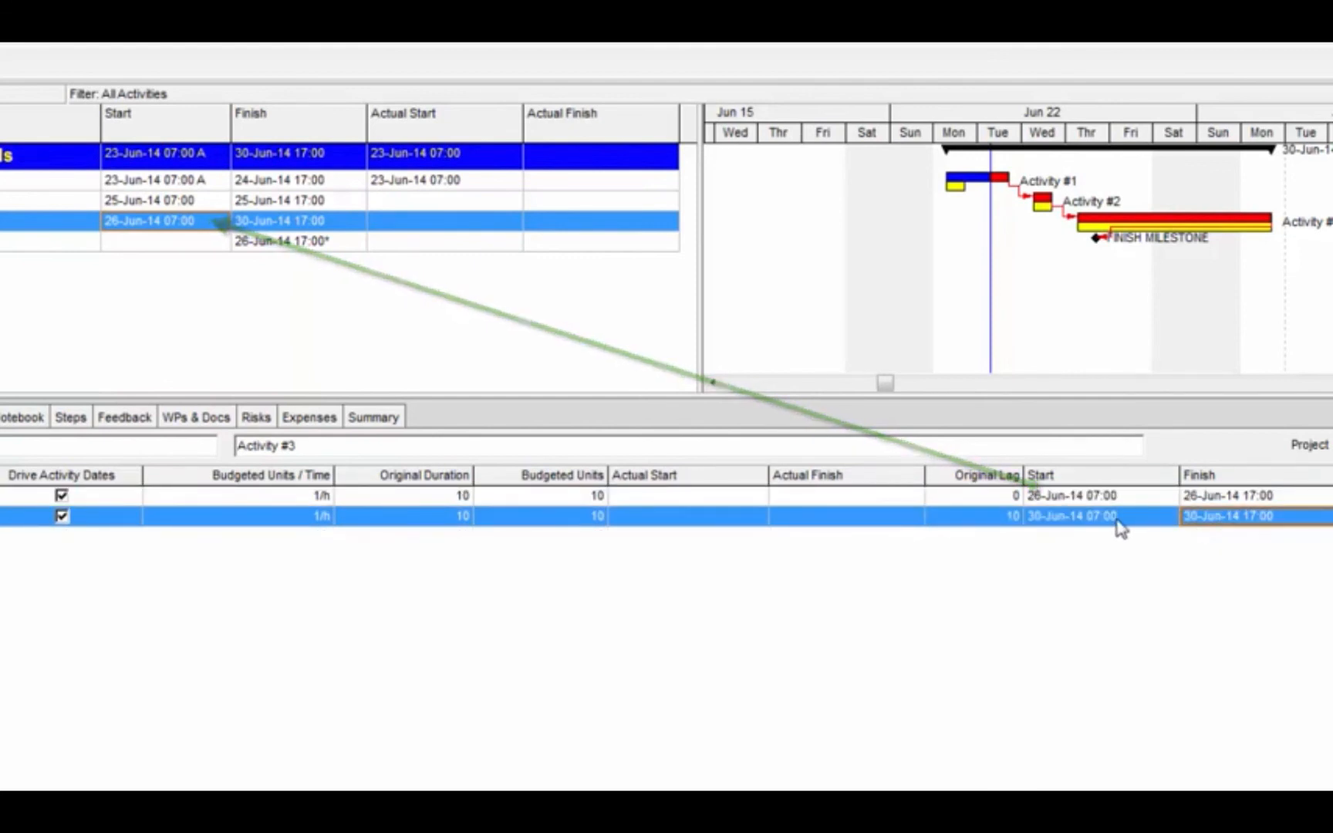
Check Activity #3's start and finish, and reset the original lag of its Tepco Instrumentation assignment to 0
{"action": "left_click", "coordinate": [1227, 521]}
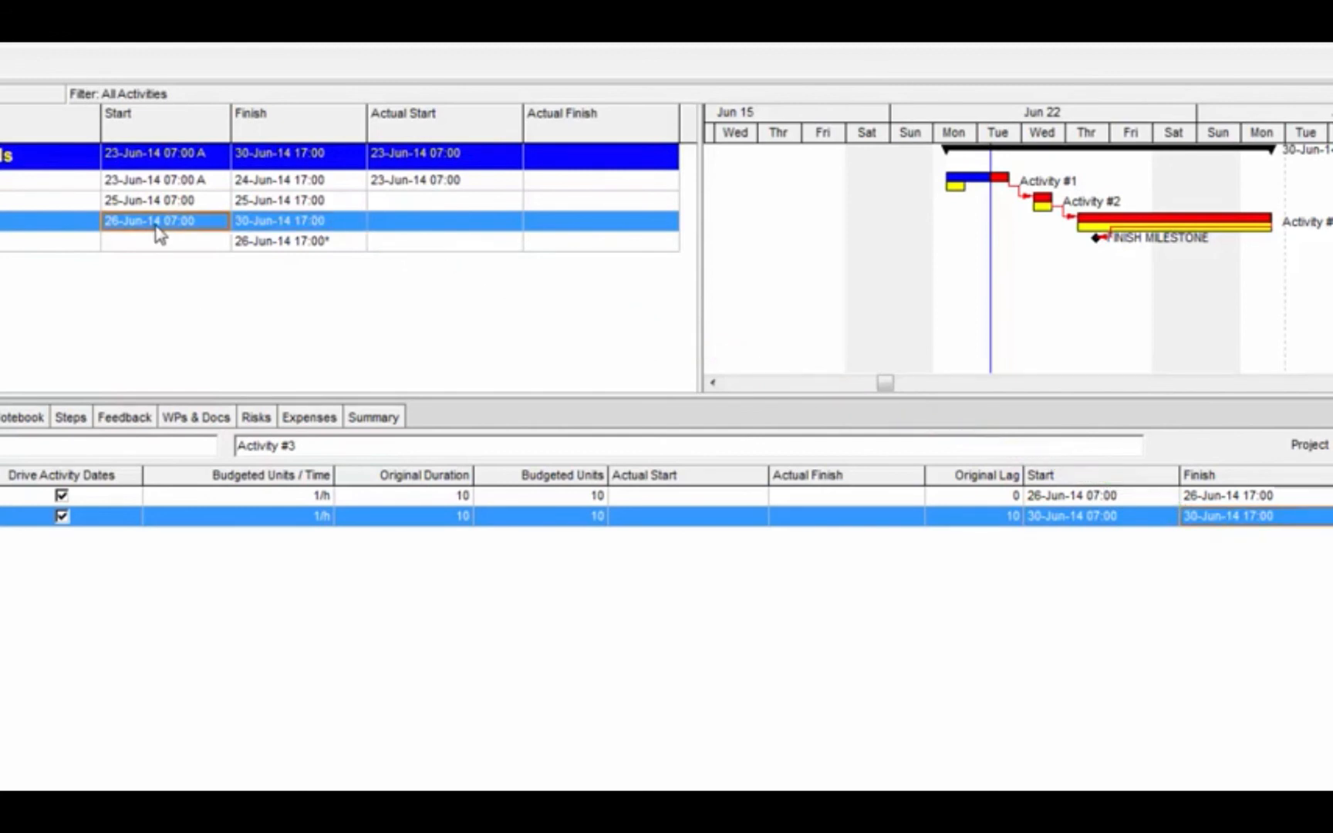
{"action": "left_click", "coordinate": [270, 230]}
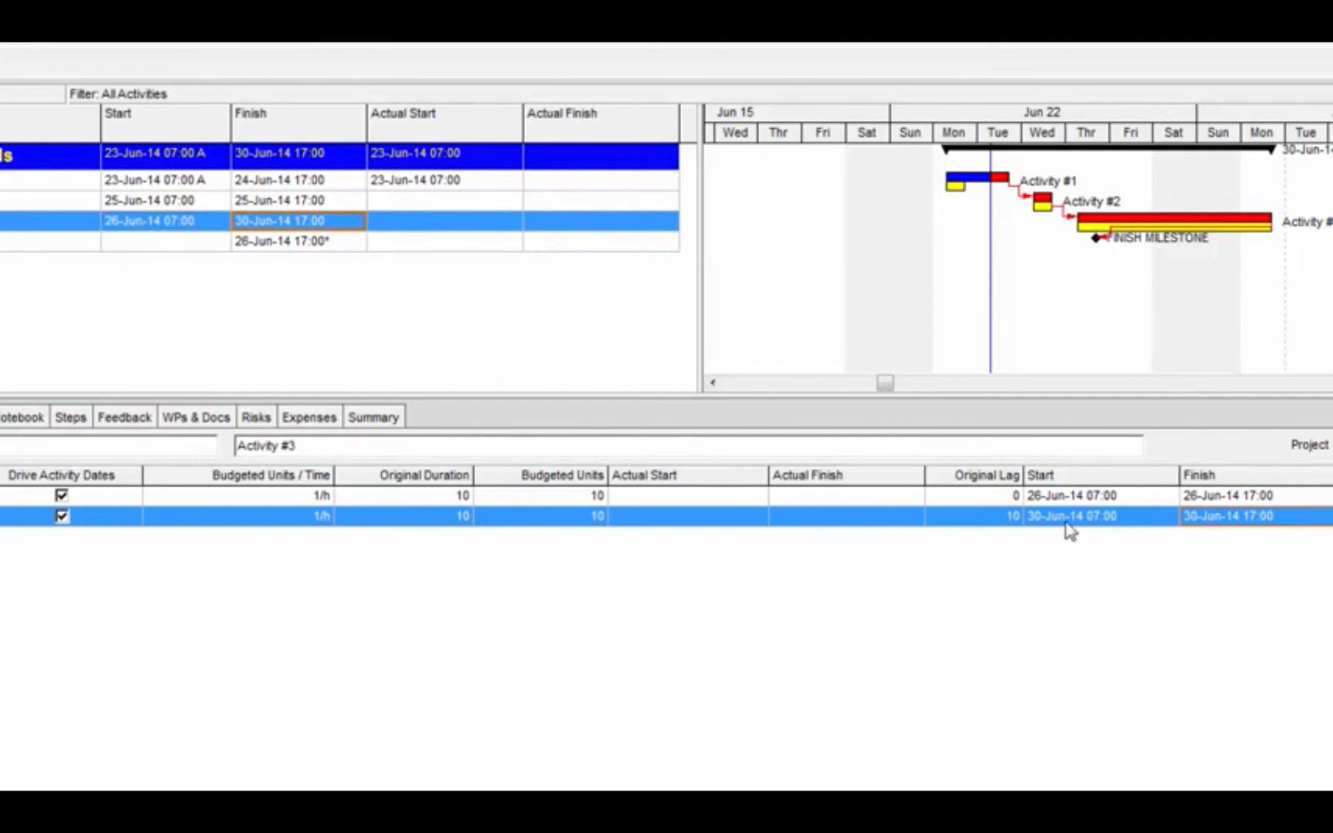
{"action": "left_click", "coordinate": [1008, 519]}
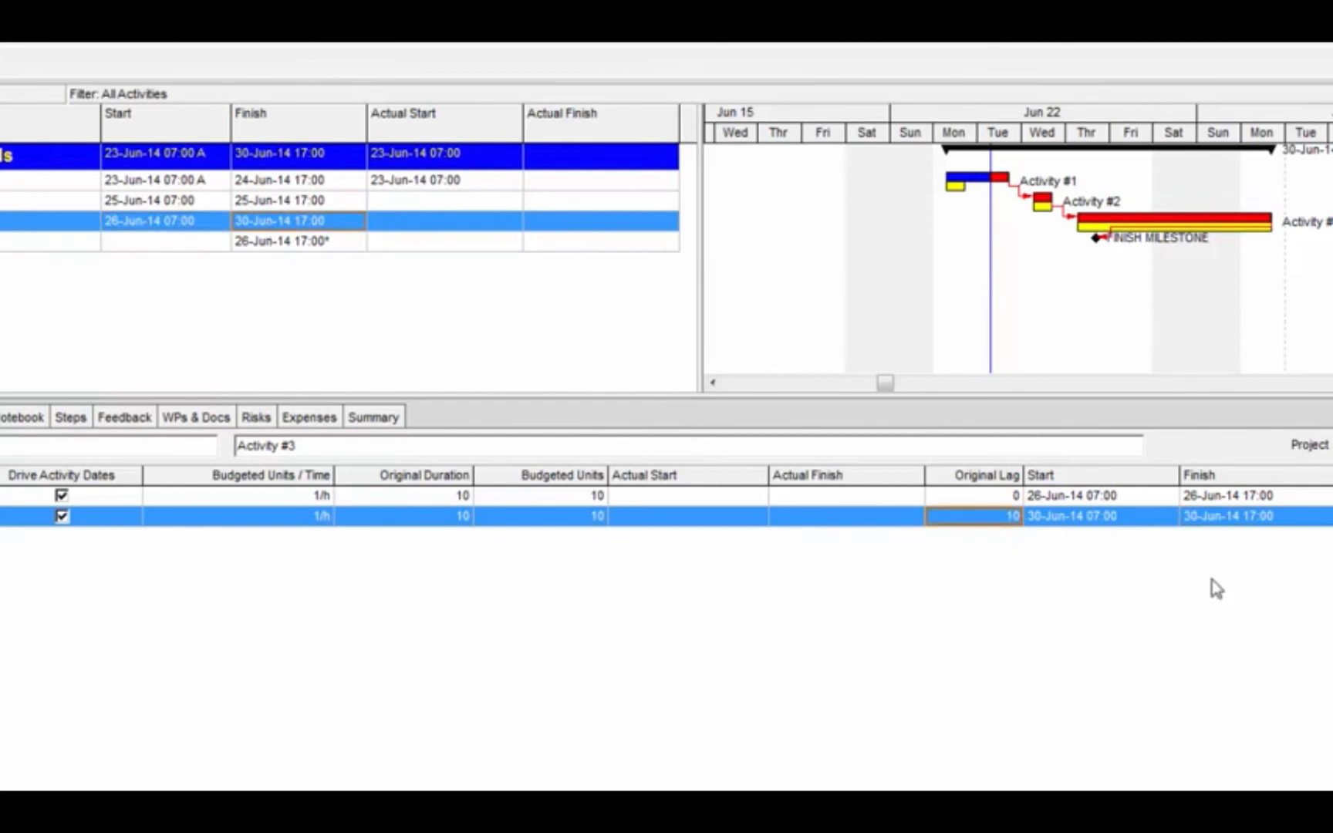
{"action": "type", "text": "0"}
{"action": "key", "text": "Return"}
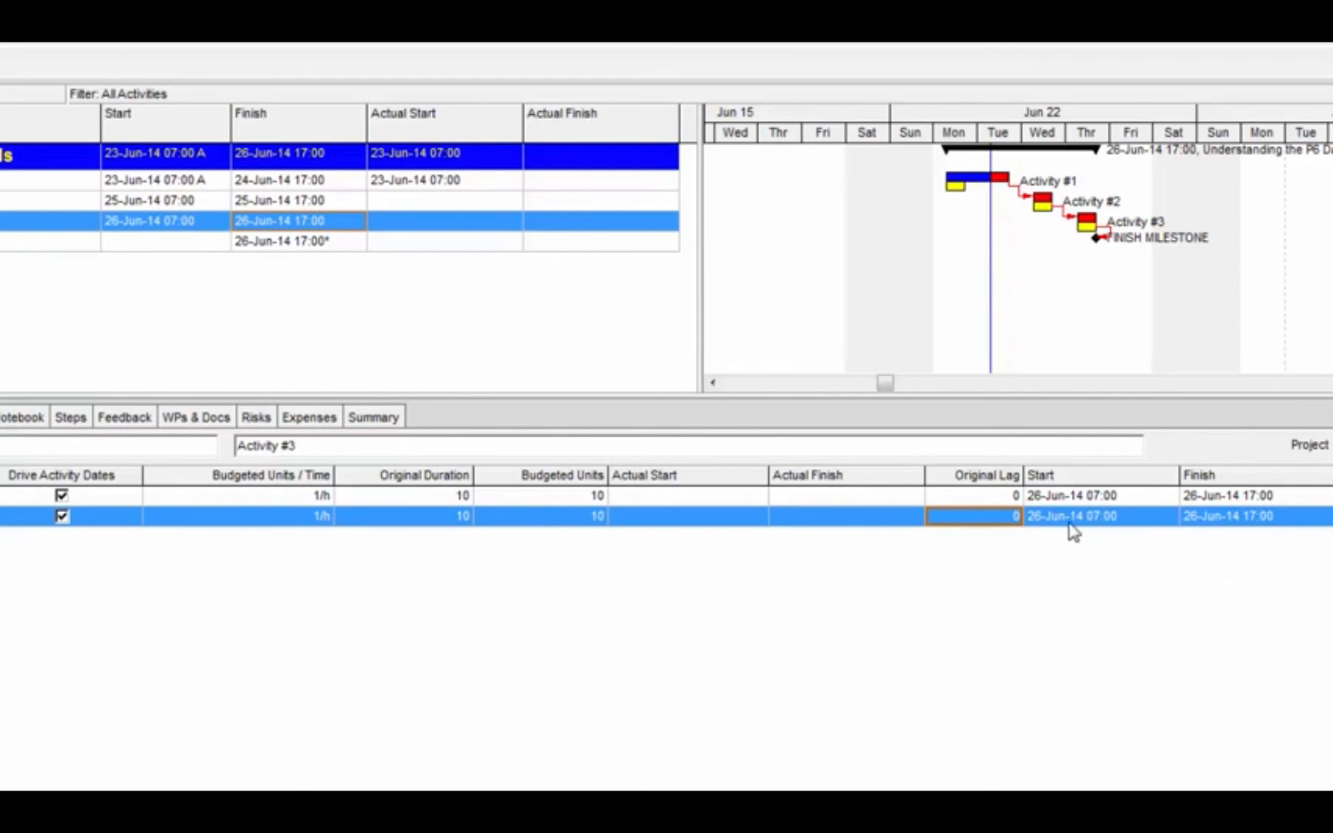
Set the Tepco Instrumentation assignment's start to 30-Jun-14 07:00 and check its finish and lag against Activity #3's dates
{"action": "left_click", "coordinate": [1158, 524]}
{"action": "left_click", "coordinate": [1158, 524]}
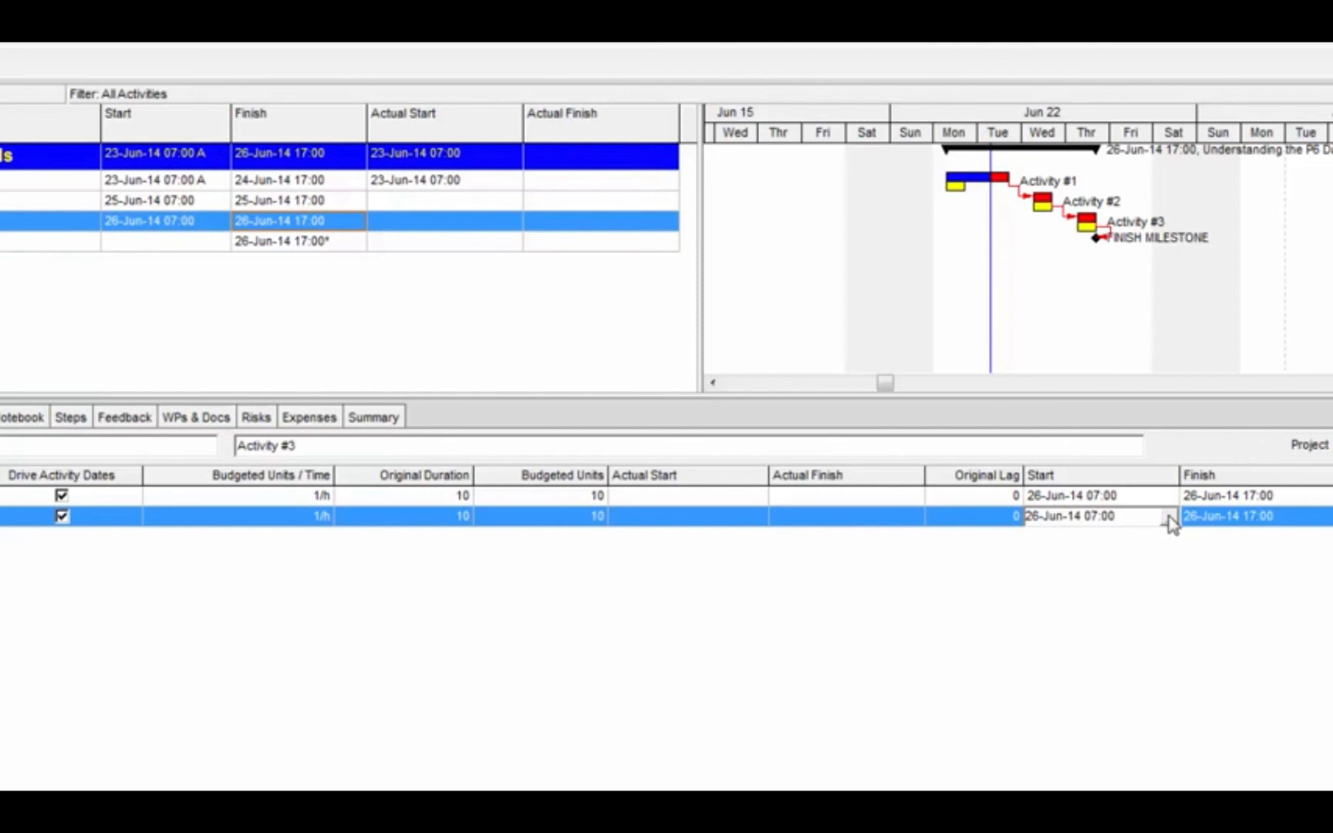
{"action": "left_click", "coordinate": [1168, 520]}
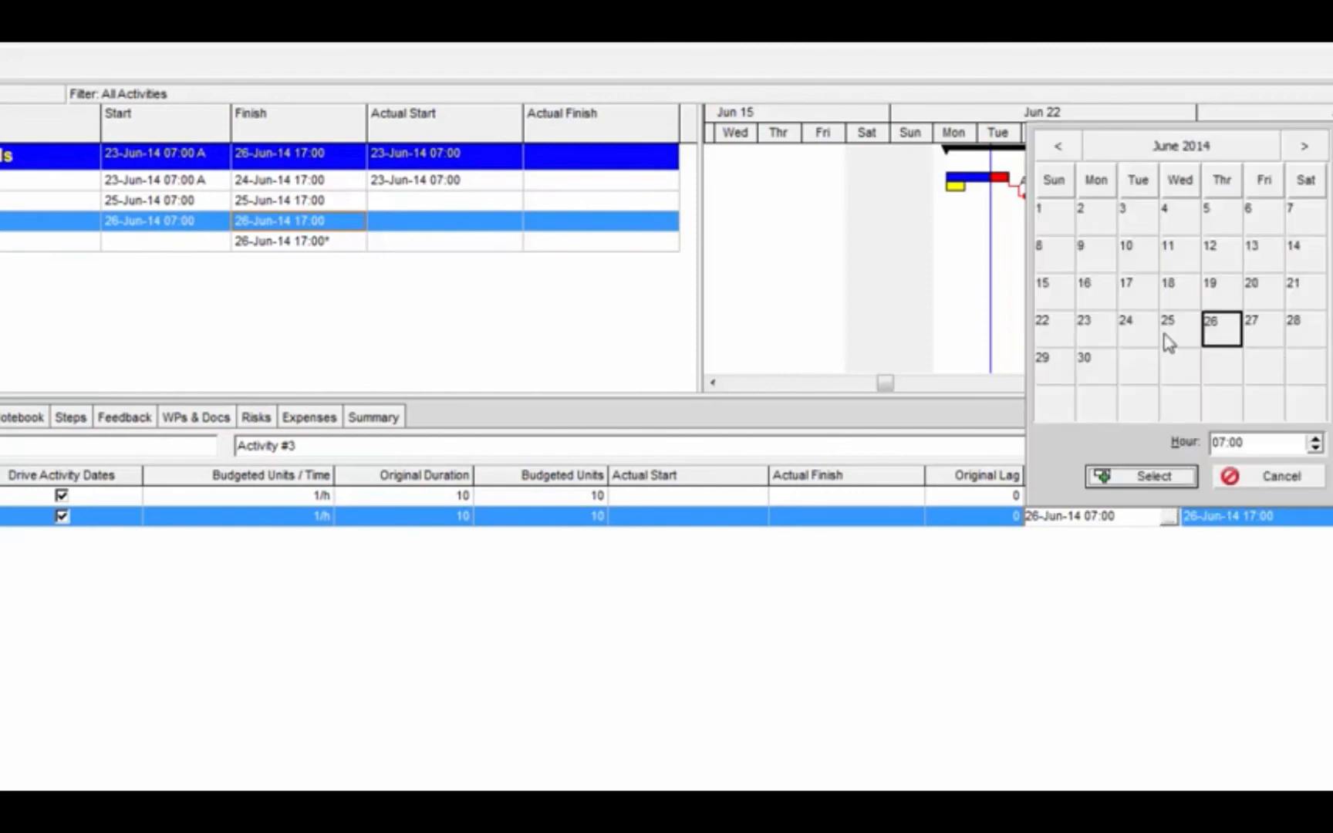
{"action": "left_click", "coordinate": [1106, 374]}
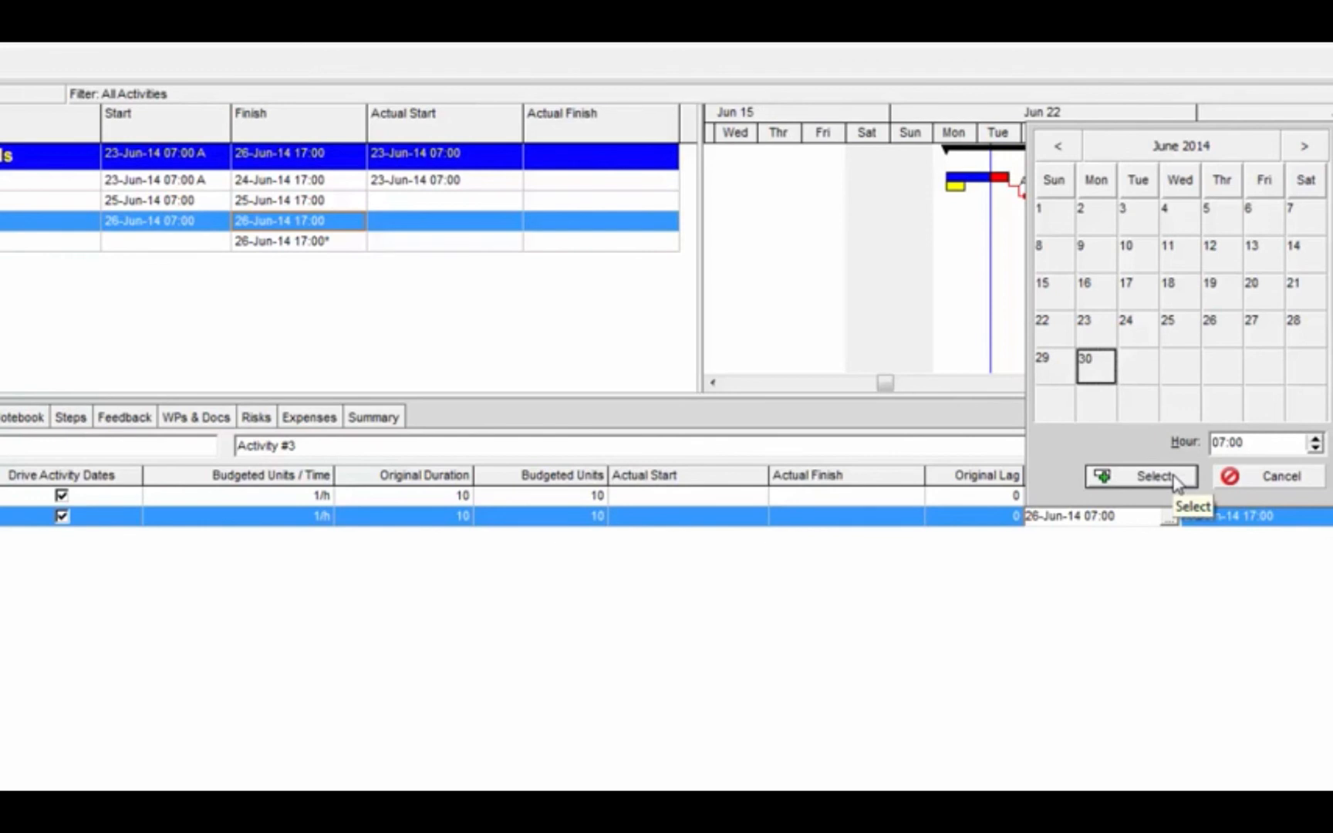
{"action": "left_click", "coordinate": [1175, 482]}
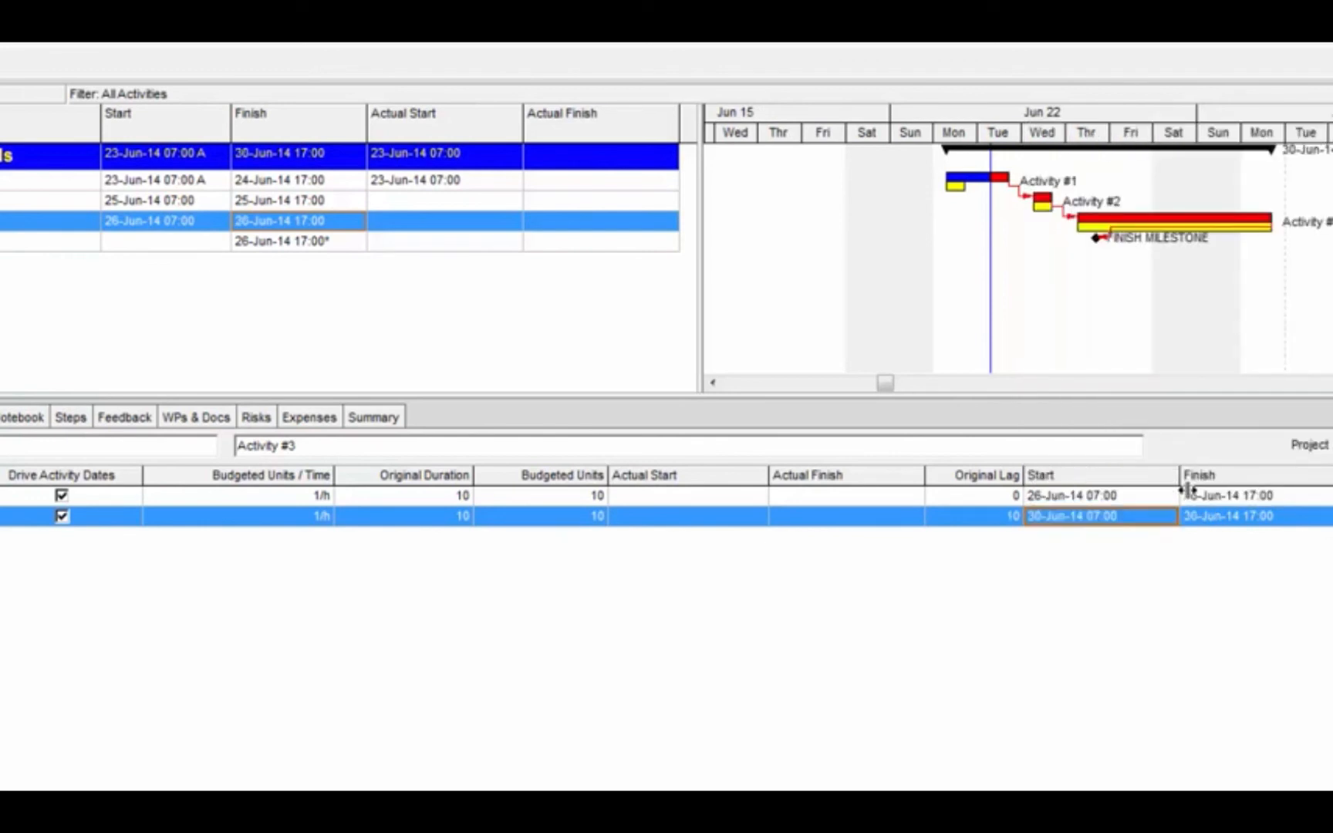
{"action": "left_click", "coordinate": [1229, 523]}
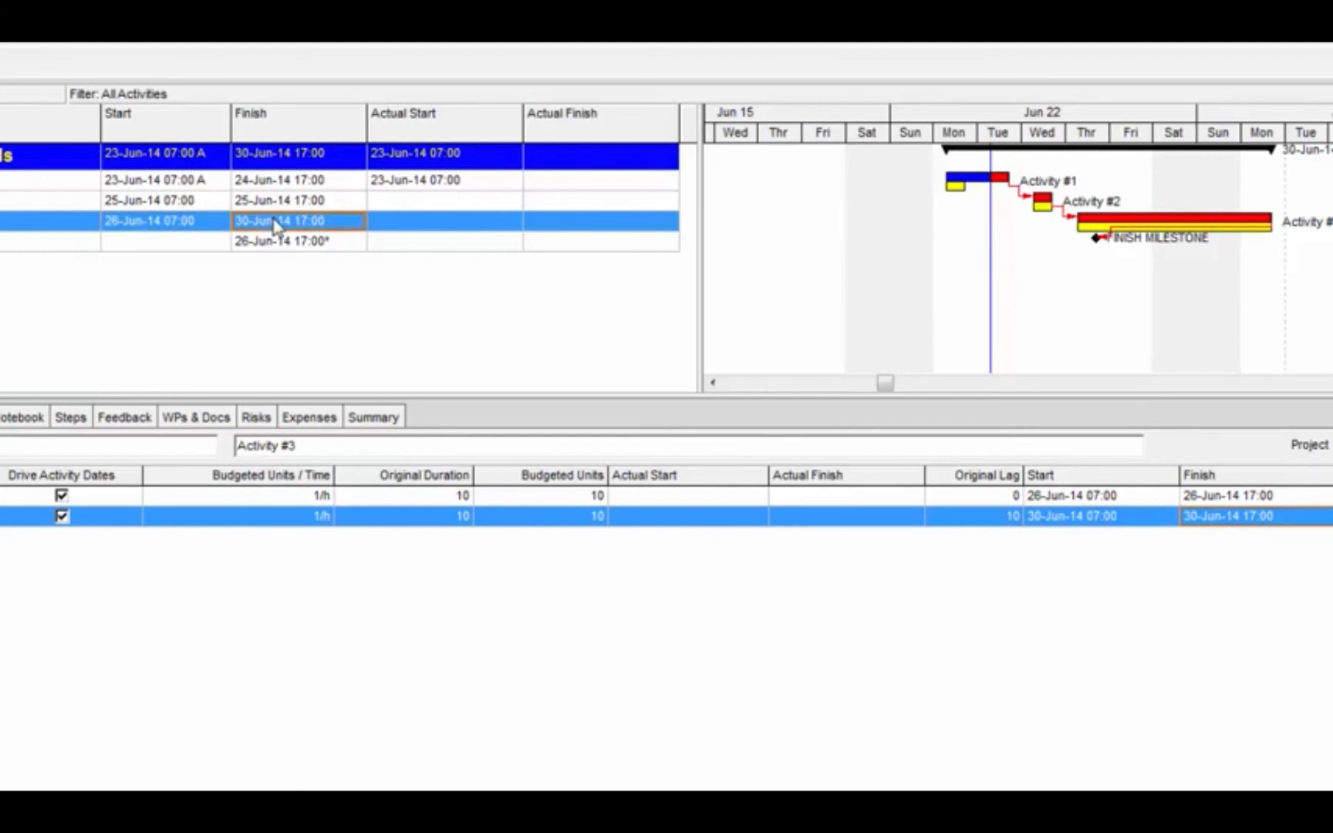
{"action": "left_click", "coordinate": [202, 223]}
{"action": "left_click", "coordinate": [996, 517]}
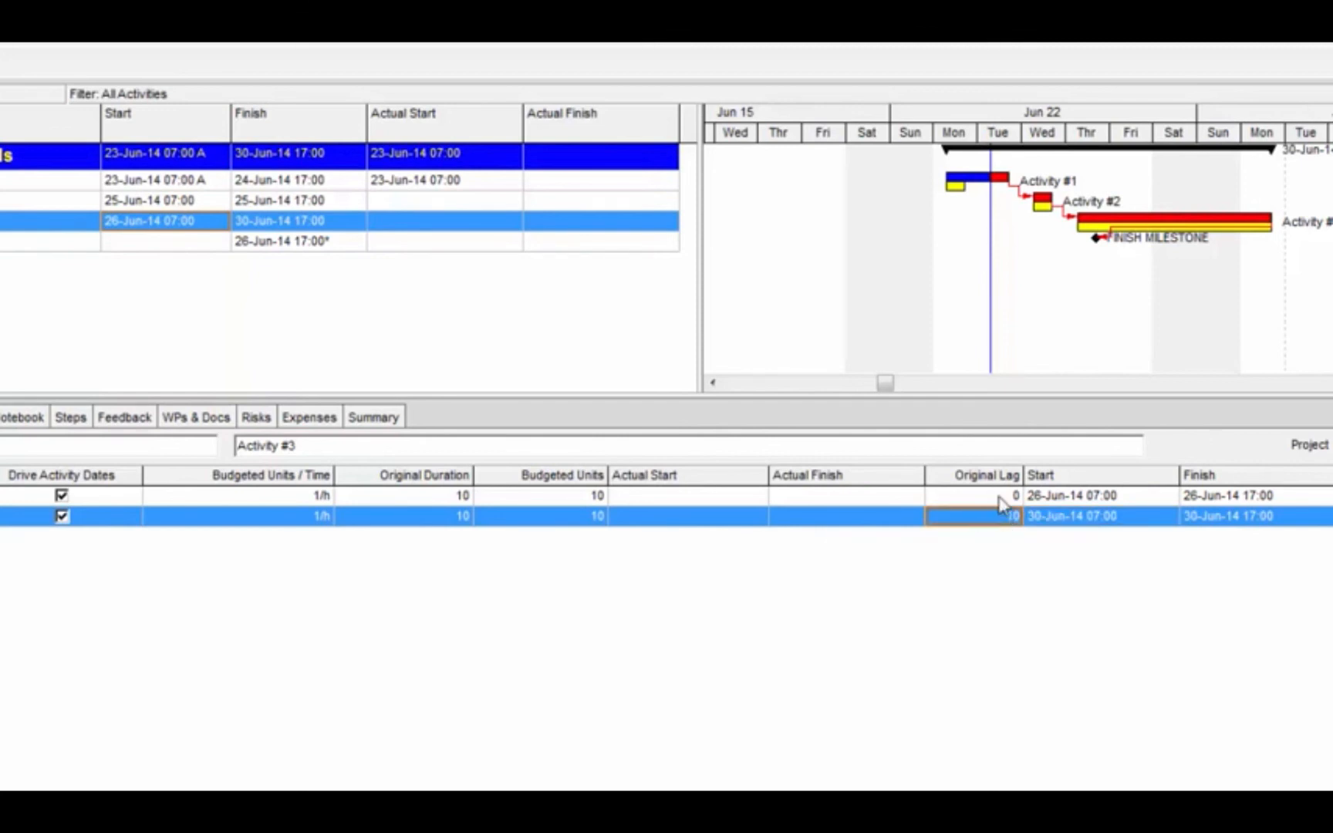
Move the Tepco Instrumentation assignment's start to 07-Jul-14 07:00
{"action": "left_click", "coordinate": [1064, 516]}
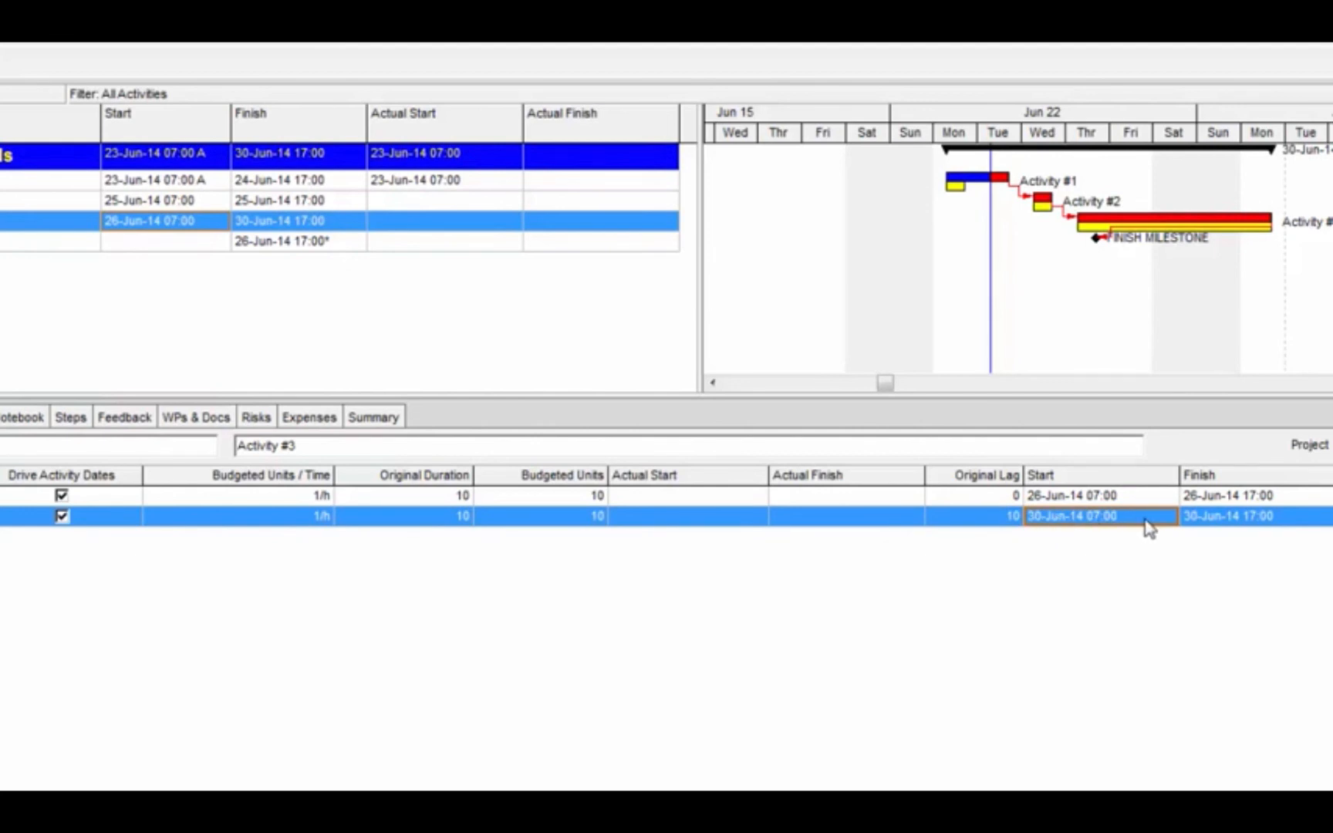
{"action": "left_click", "coordinate": [1171, 523]}
{"action": "left_click", "coordinate": [1169, 517]}
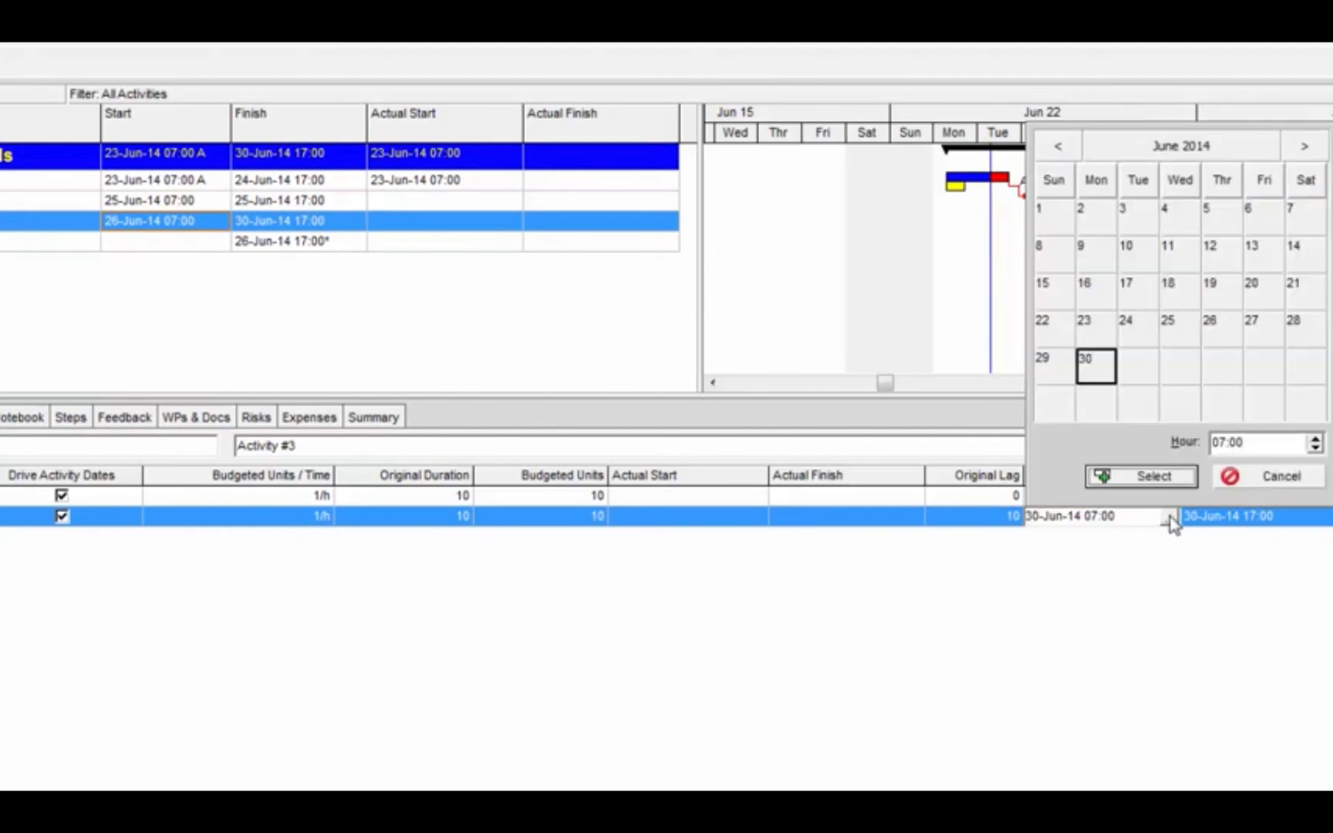
{"action": "left_click", "coordinate": [1315, 154]}
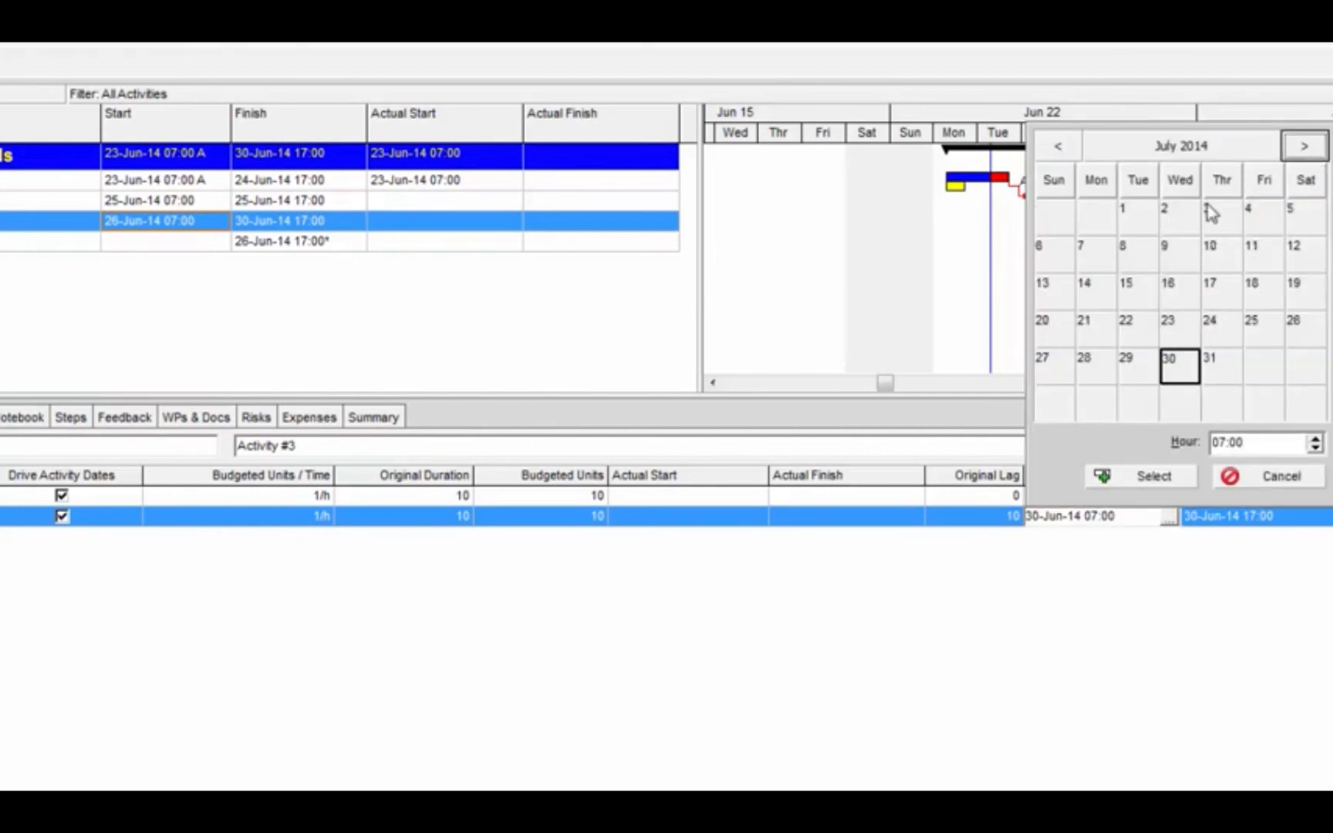
{"action": "left_click", "coordinate": [1099, 257]}
{"action": "left_click", "coordinate": [1103, 476]}
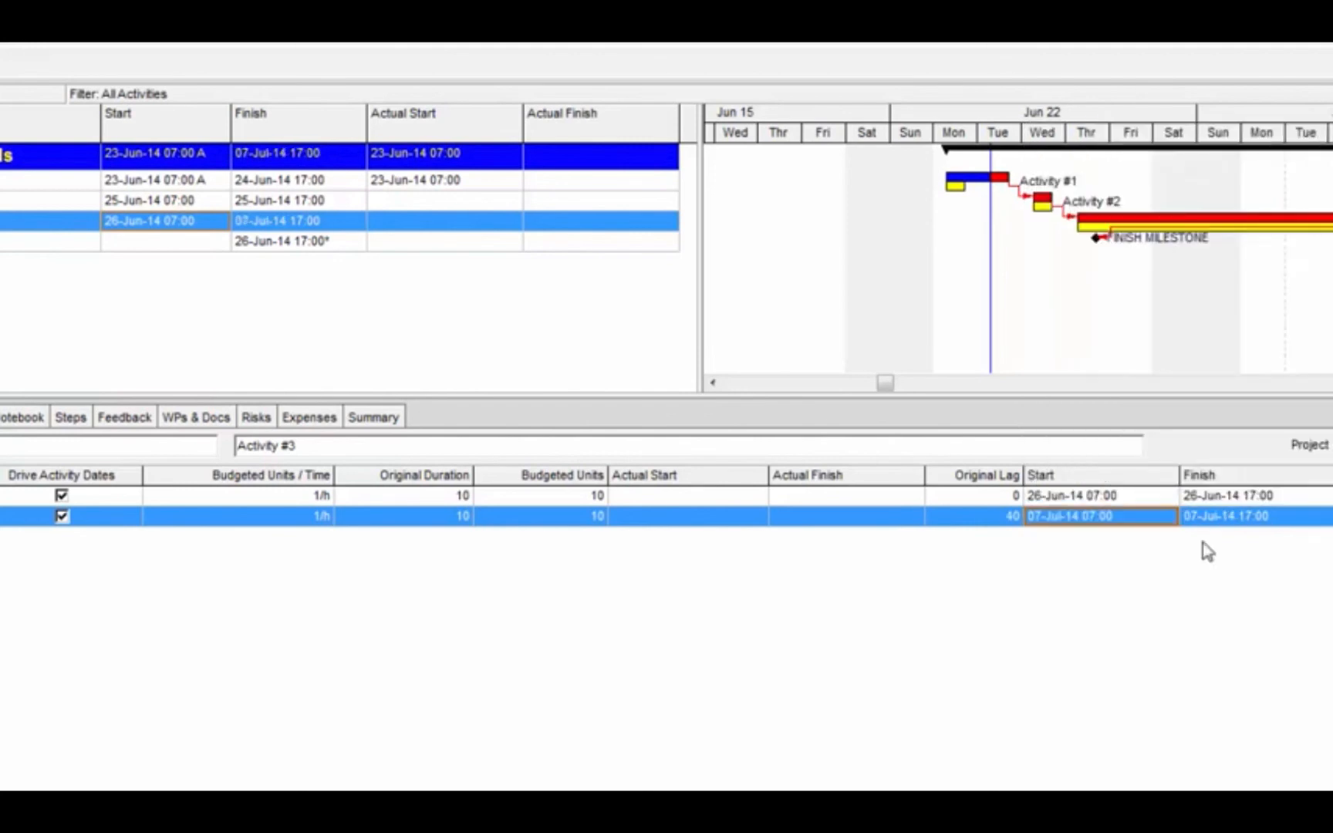
Set the Tepco Instrumentation assignment's original lag back to 0 and compare the finish dates of both assignments
{"action": "left_click", "coordinate": [1003, 516]}
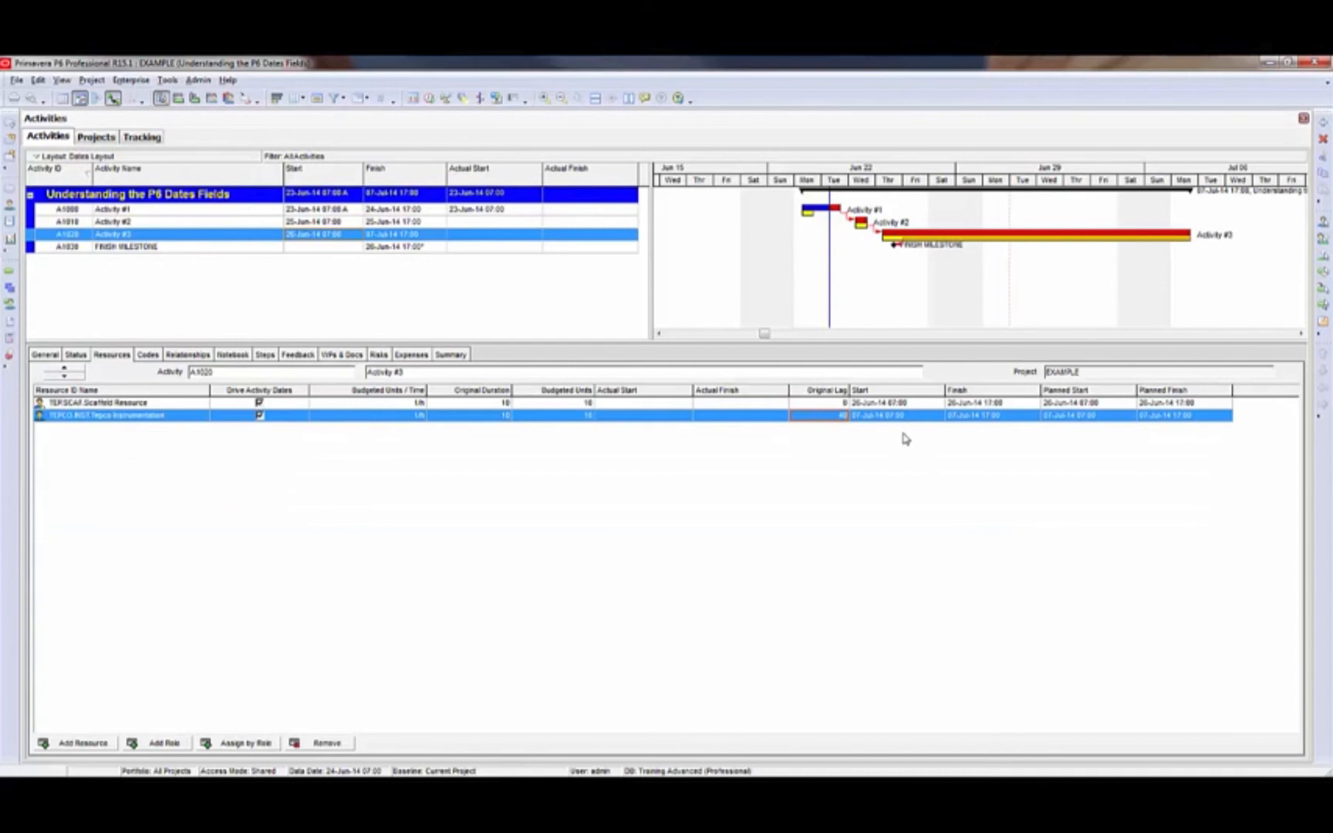
{"action": "type", "text": "0"}
{"action": "key", "text": "Return"}
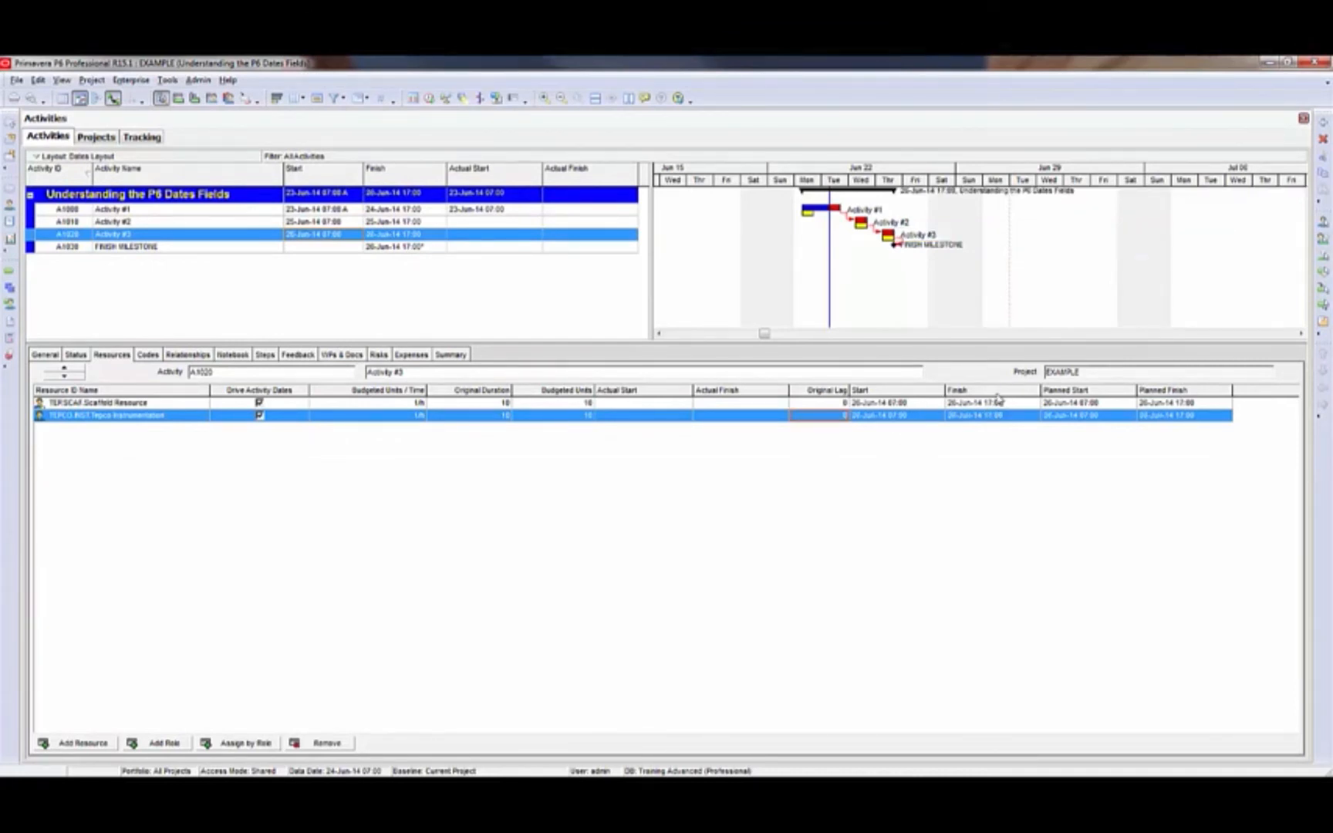
{"action": "left_click", "coordinate": [995, 403]}
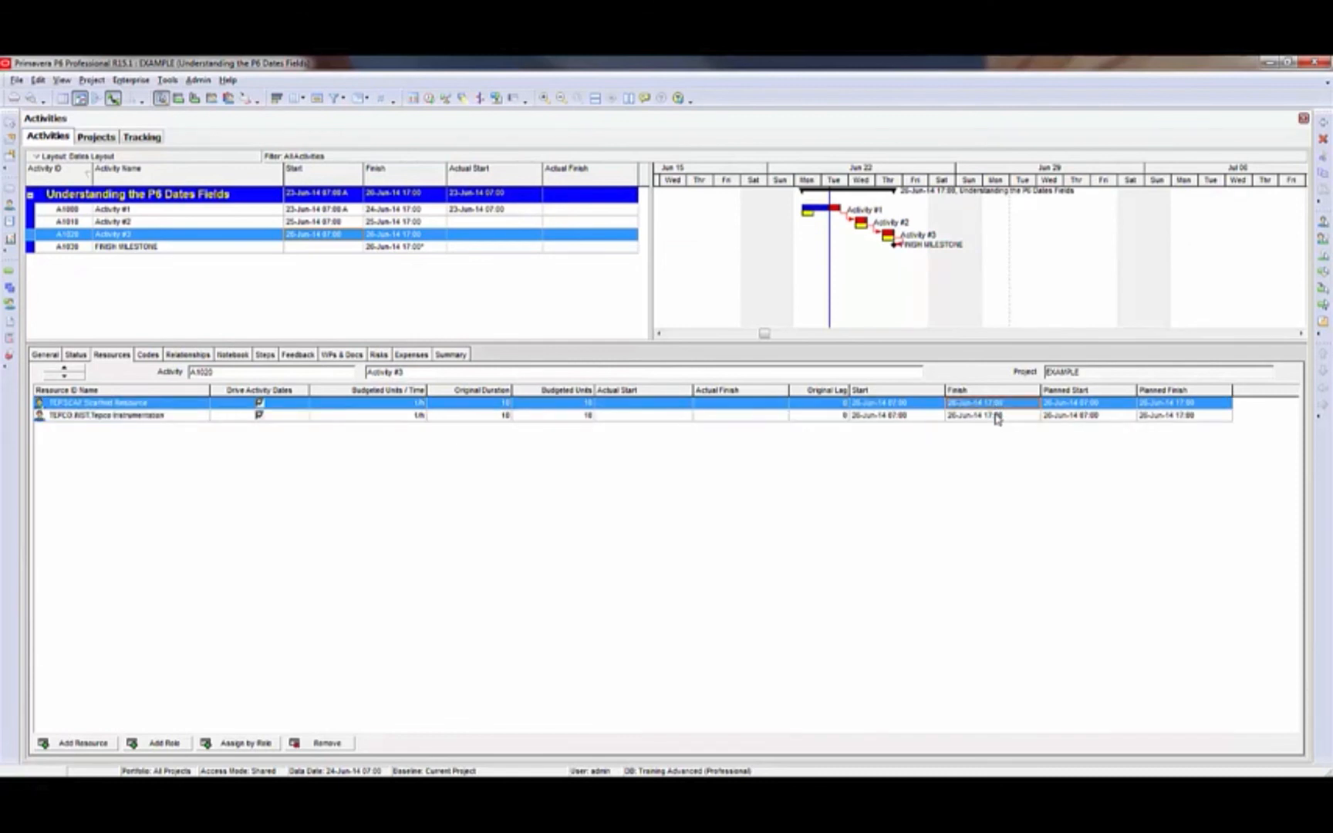
{"action": "left_click", "coordinate": [995, 416]}
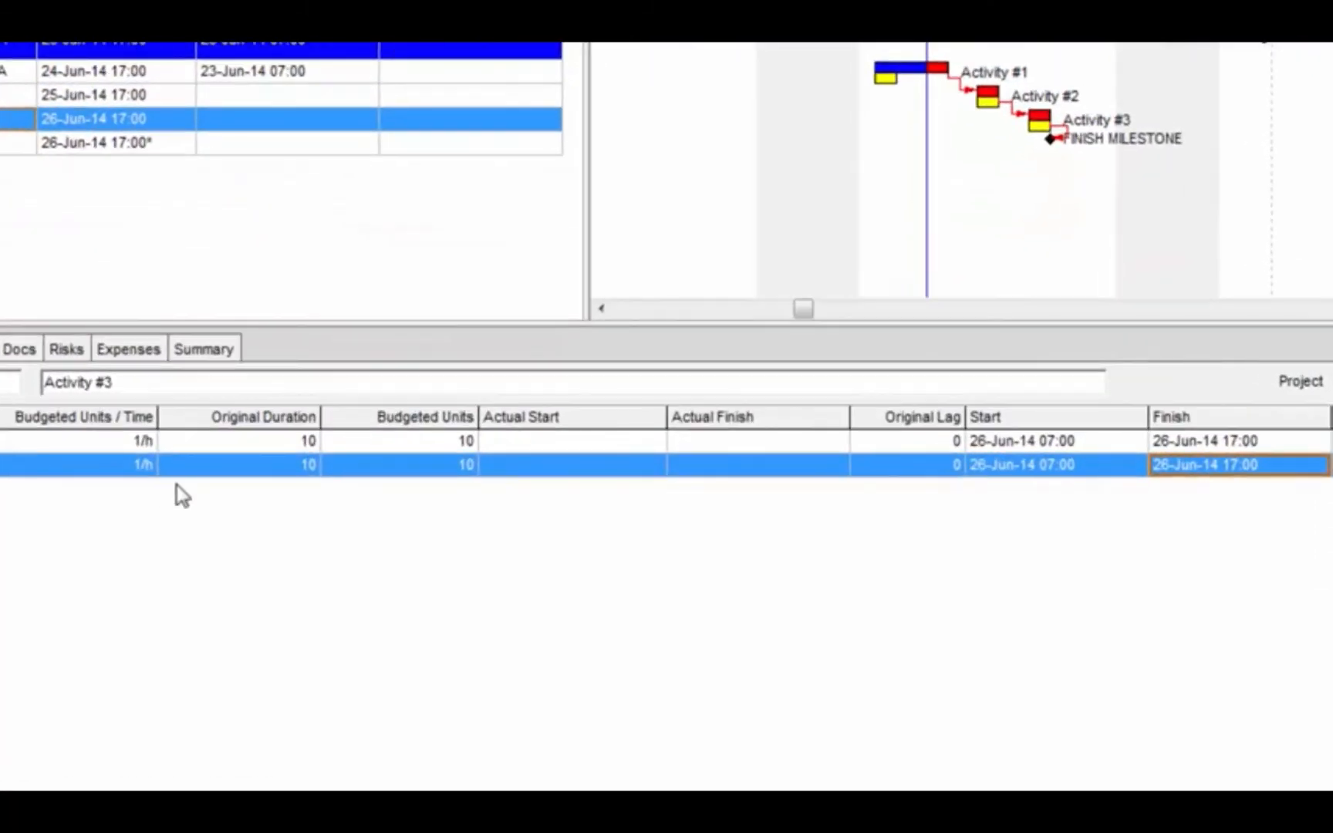
Set the original duration of the Tepco Instrumentation assignment to 20 and check its finish date
{"action": "left_click", "coordinate": [213, 468]}
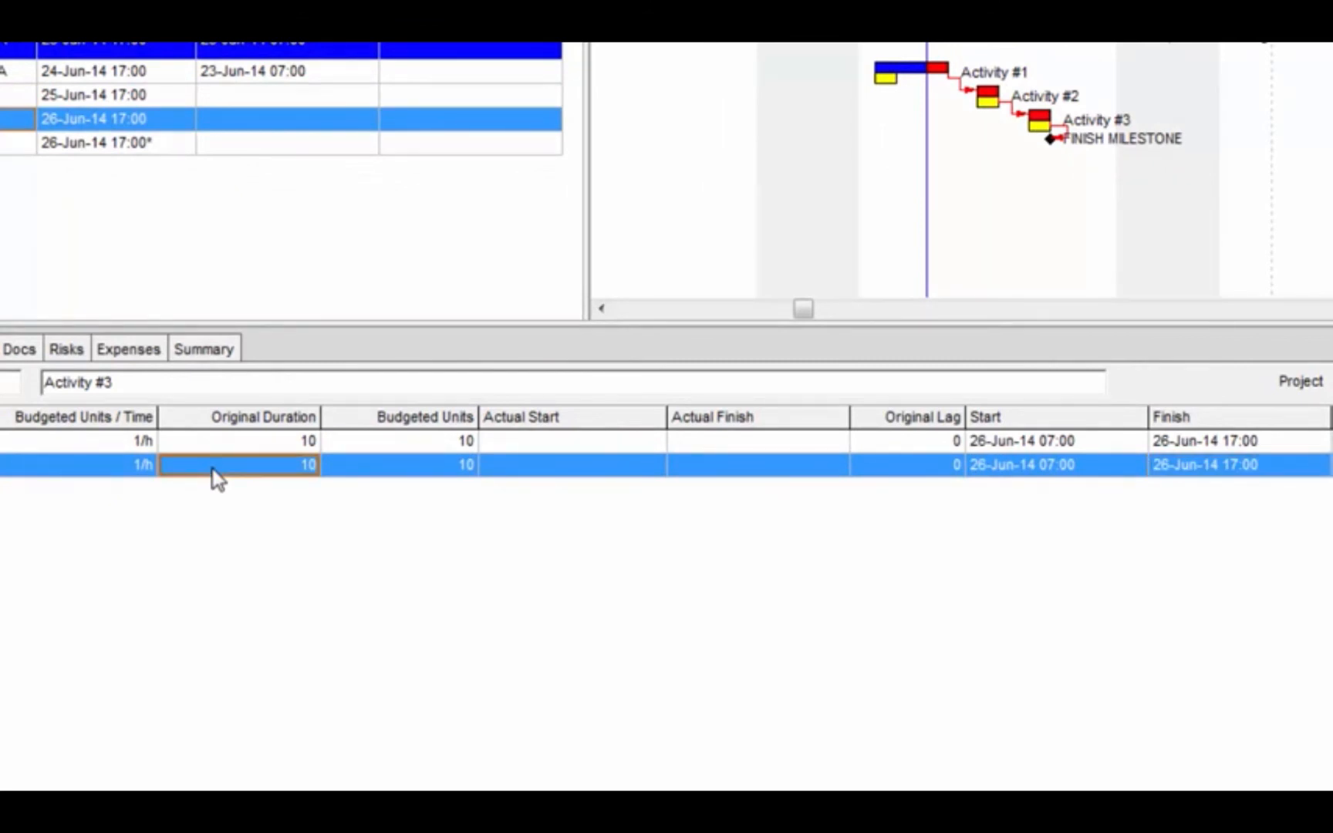
{"action": "left_click", "coordinate": [245, 447]}
{"action": "left_click", "coordinate": [258, 465]}
{"action": "type", "text": "0"}
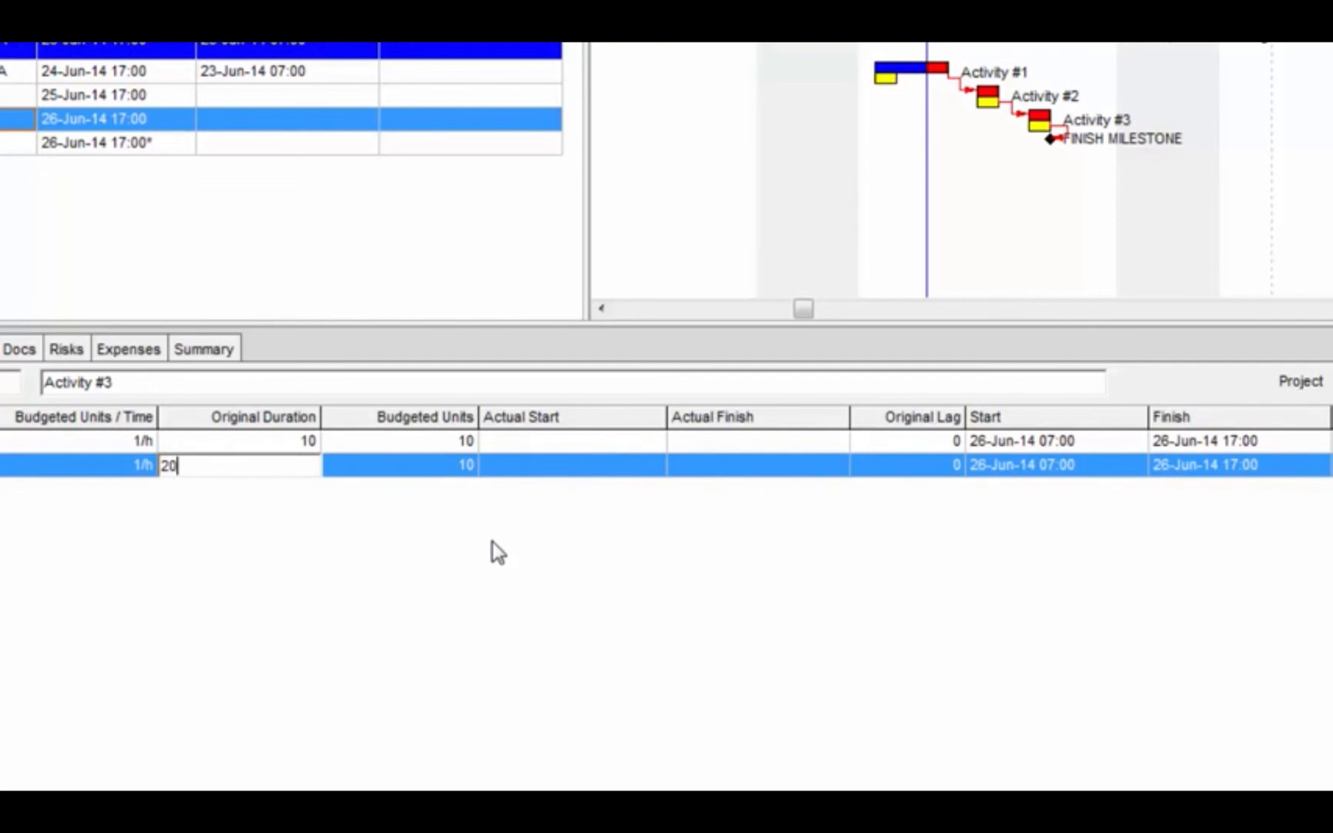
{"action": "key", "text": "Return"}
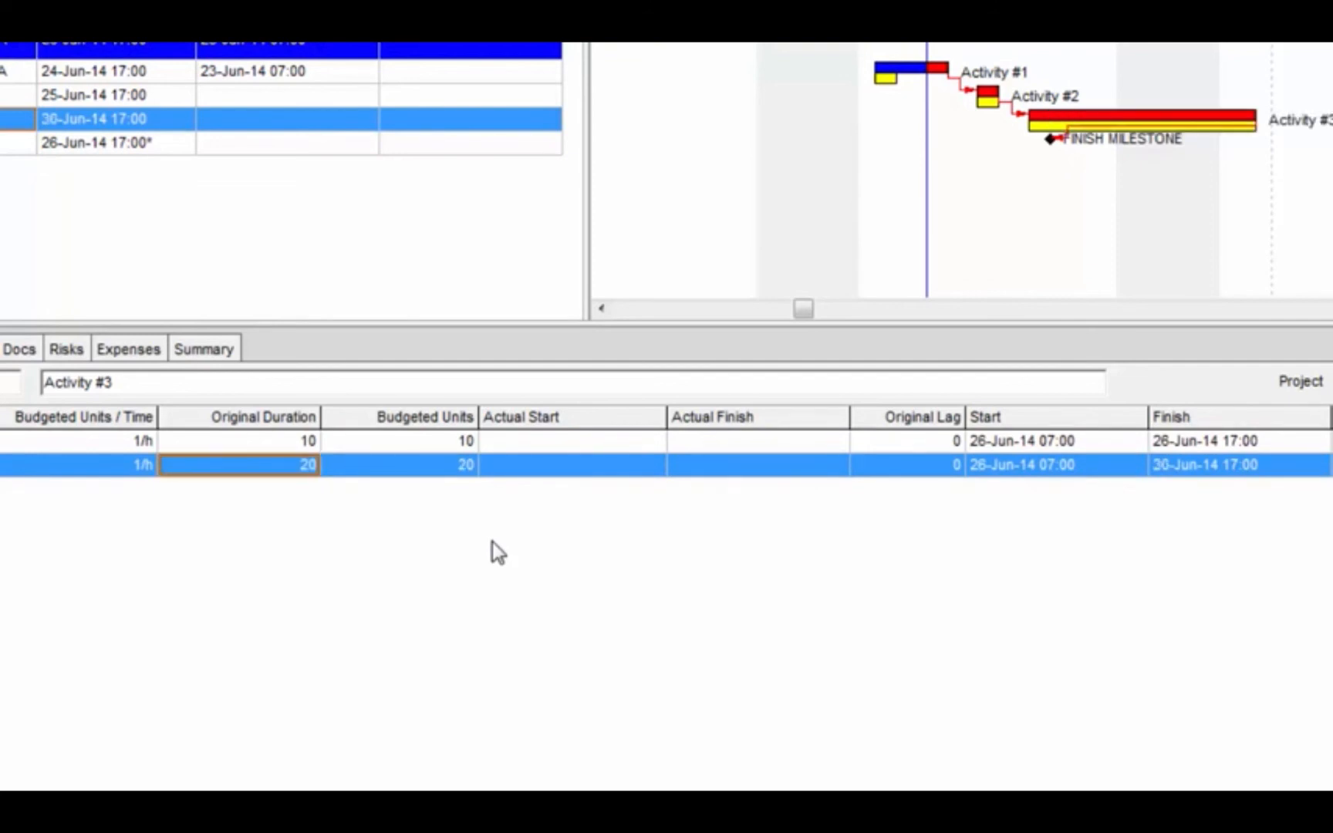
{"action": "left_click", "coordinate": [1286, 469]}
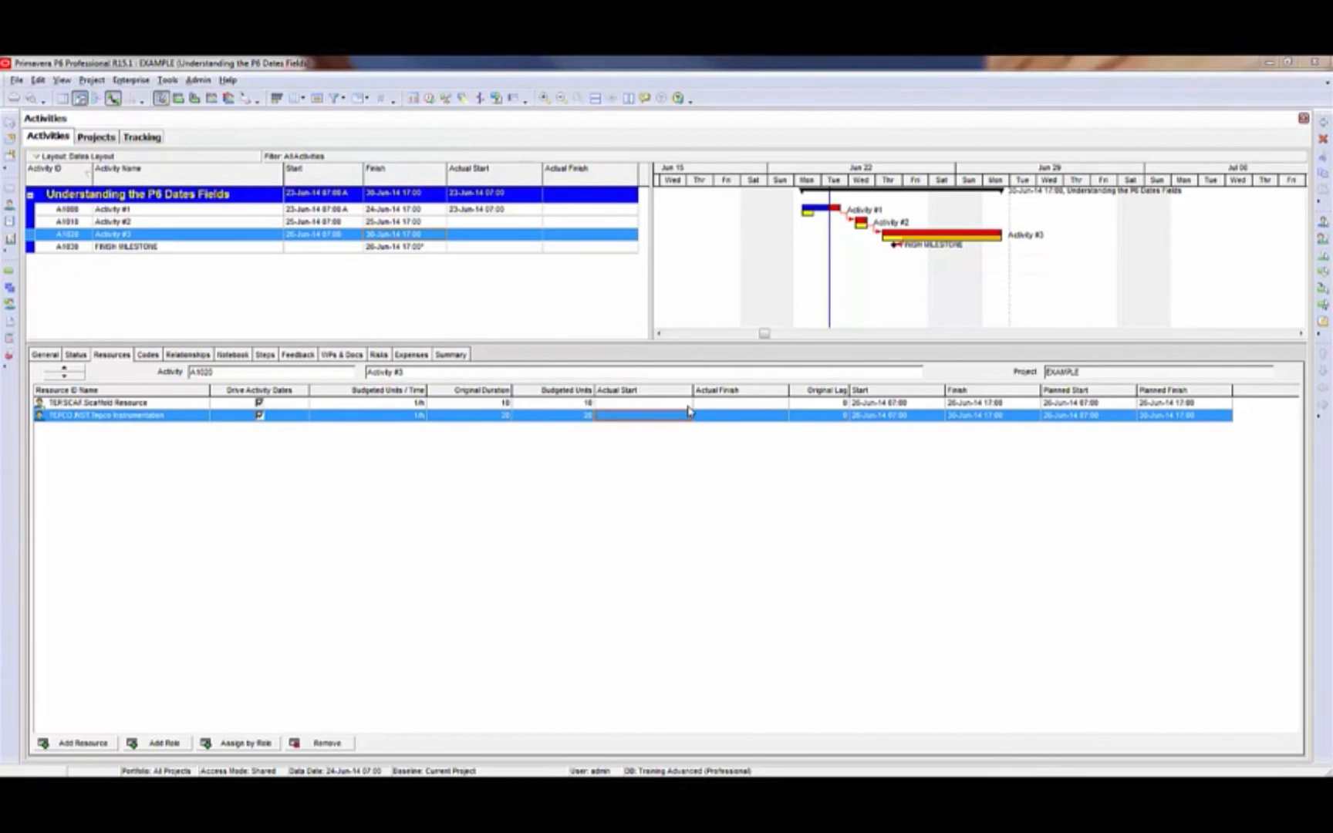
Set the Scaffold Resource assignment's actual start to 26-Jun-14 07:00 and check Activity #3's own actual start
{"action": "left_click", "coordinate": [688, 405]}
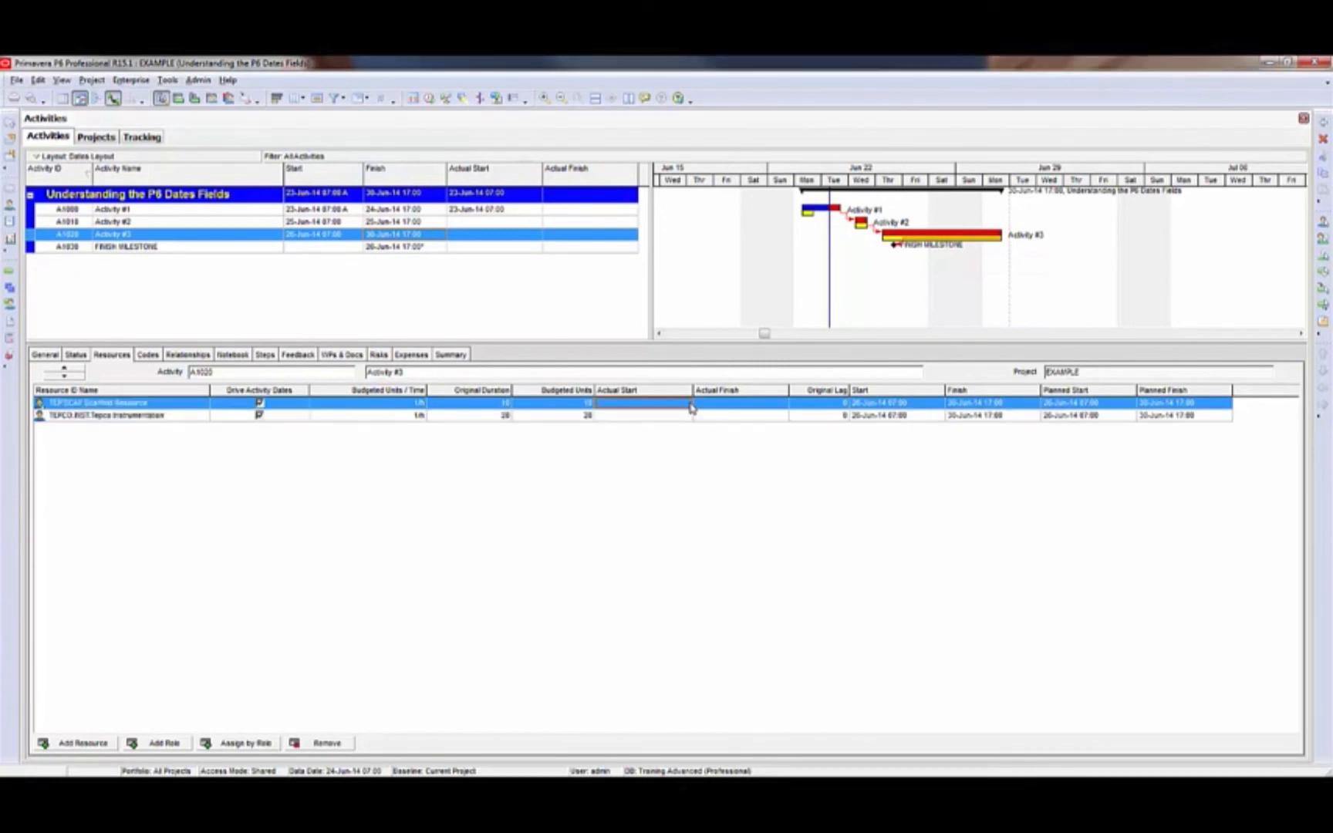
{"action": "left_click", "coordinate": [691, 408]}
{"action": "left_click", "coordinate": [686, 403]}
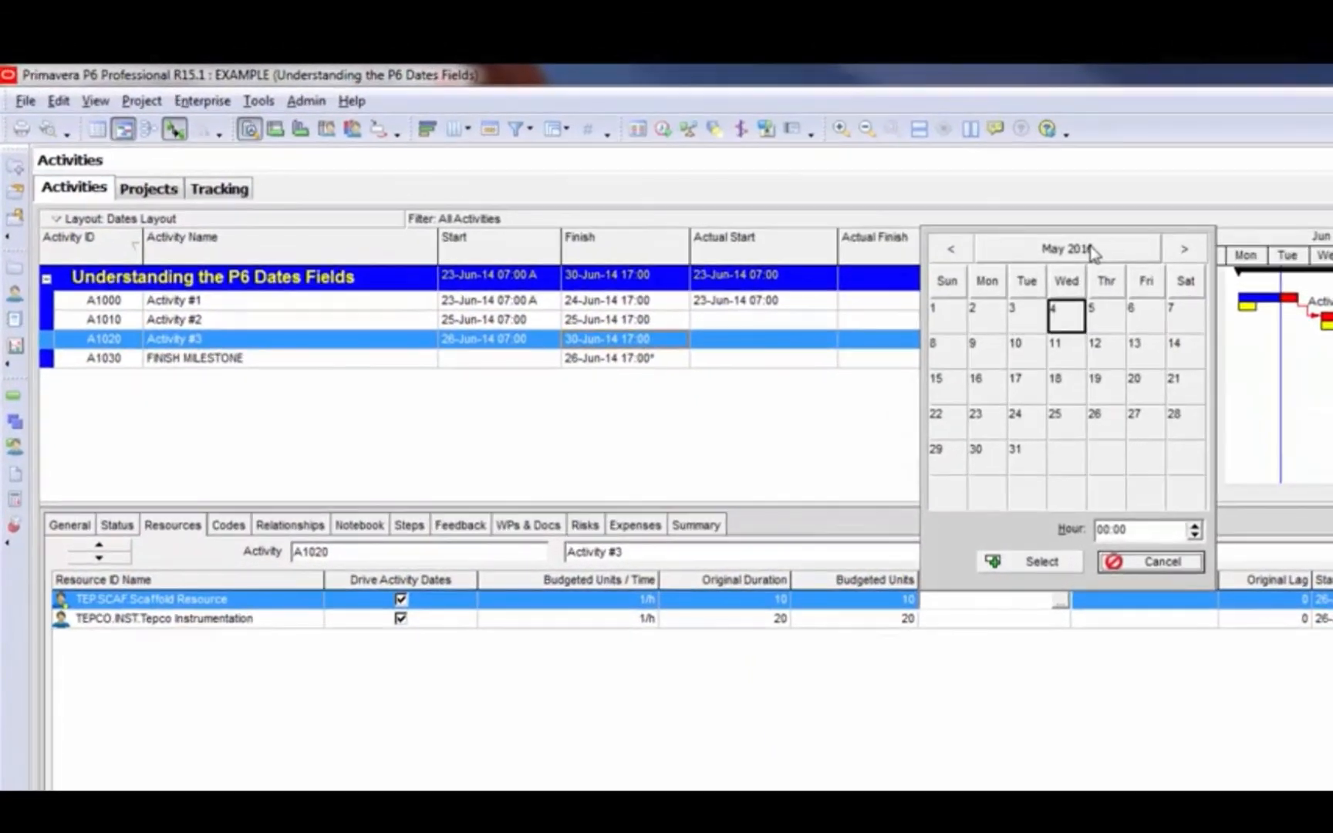
{"action": "left_click", "coordinate": [702, 174]}
{"action": "left_click", "coordinate": [951, 250]}
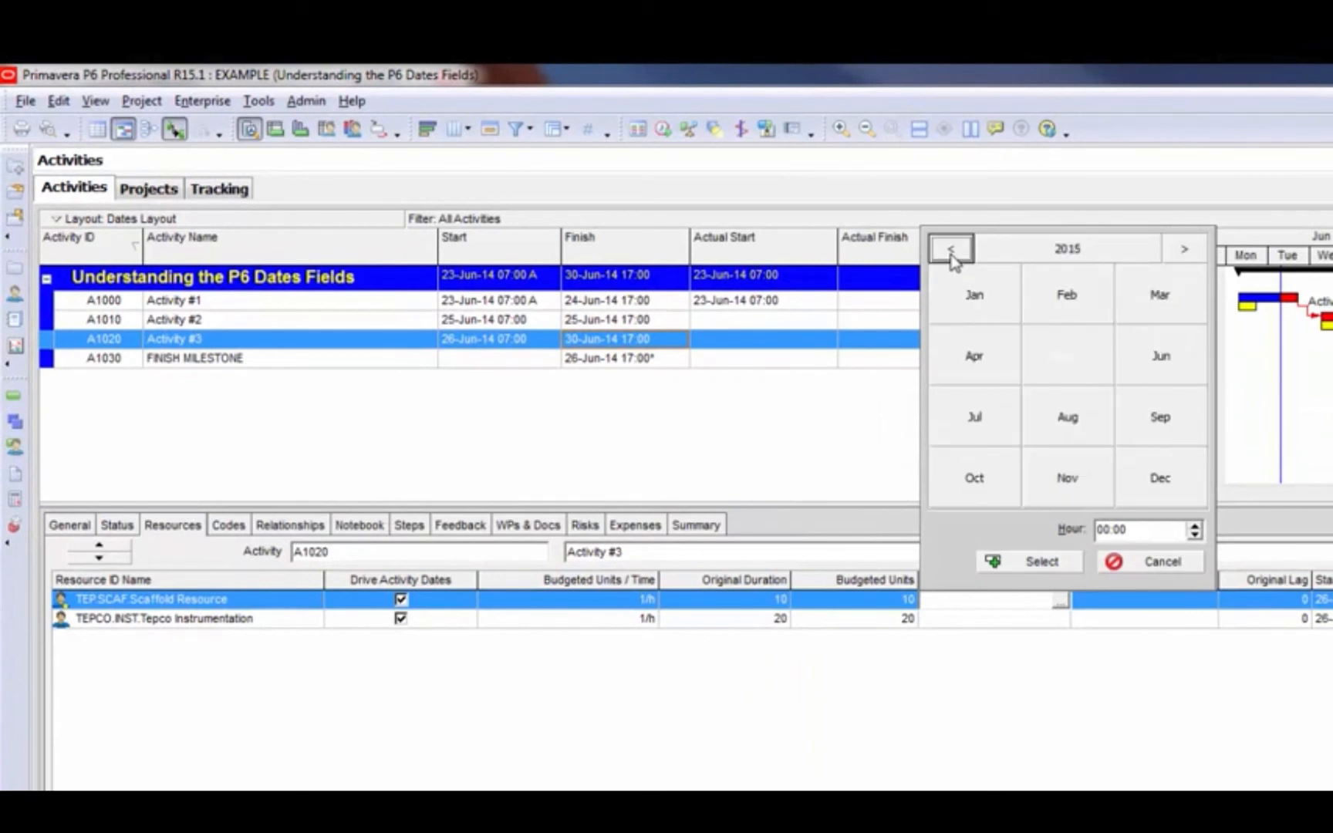
{"action": "left_click", "coordinate": [1161, 356]}
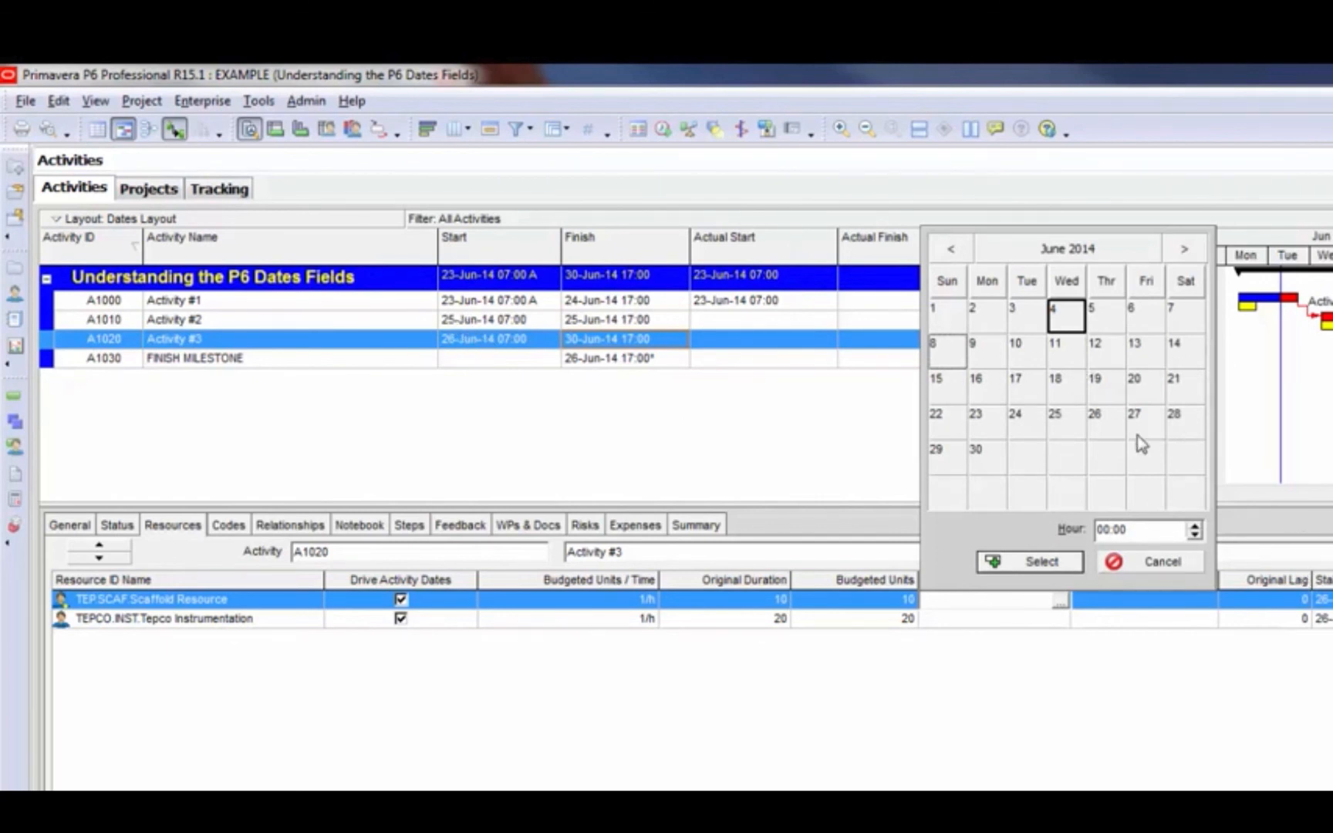
{"action": "left_click", "coordinate": [1103, 436]}
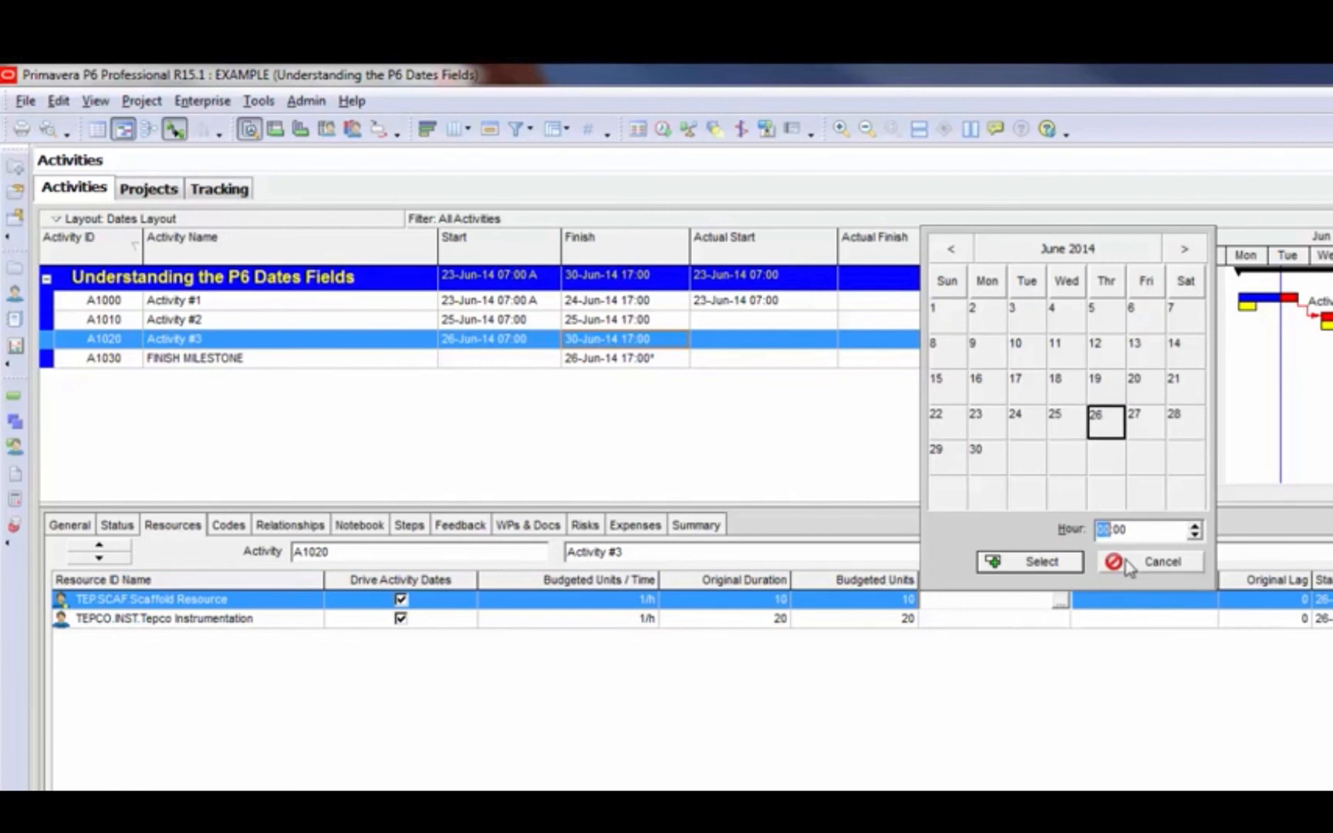
{"action": "type", "text": "07:00"}
{"action": "key", "text": "Return"}
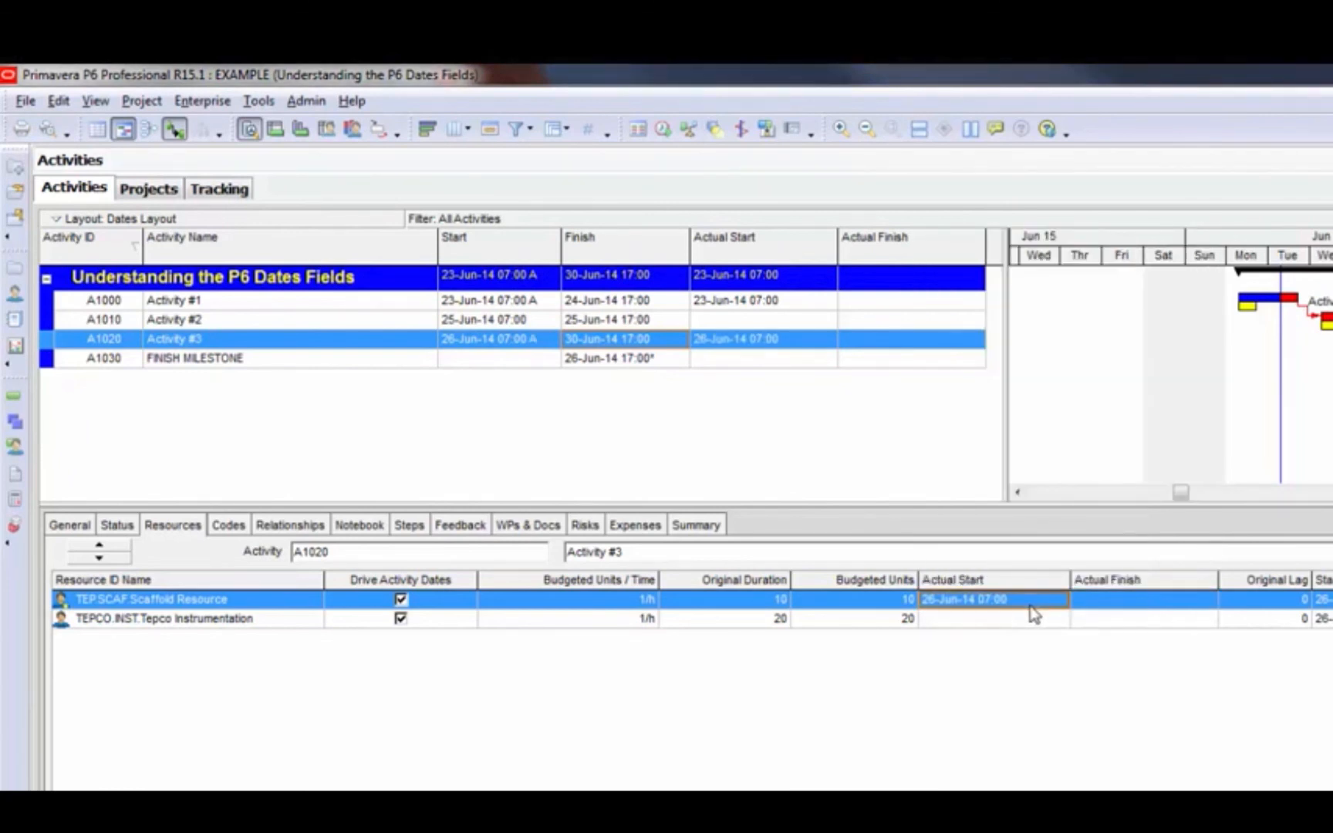
{"action": "left_click", "coordinate": [780, 345]}
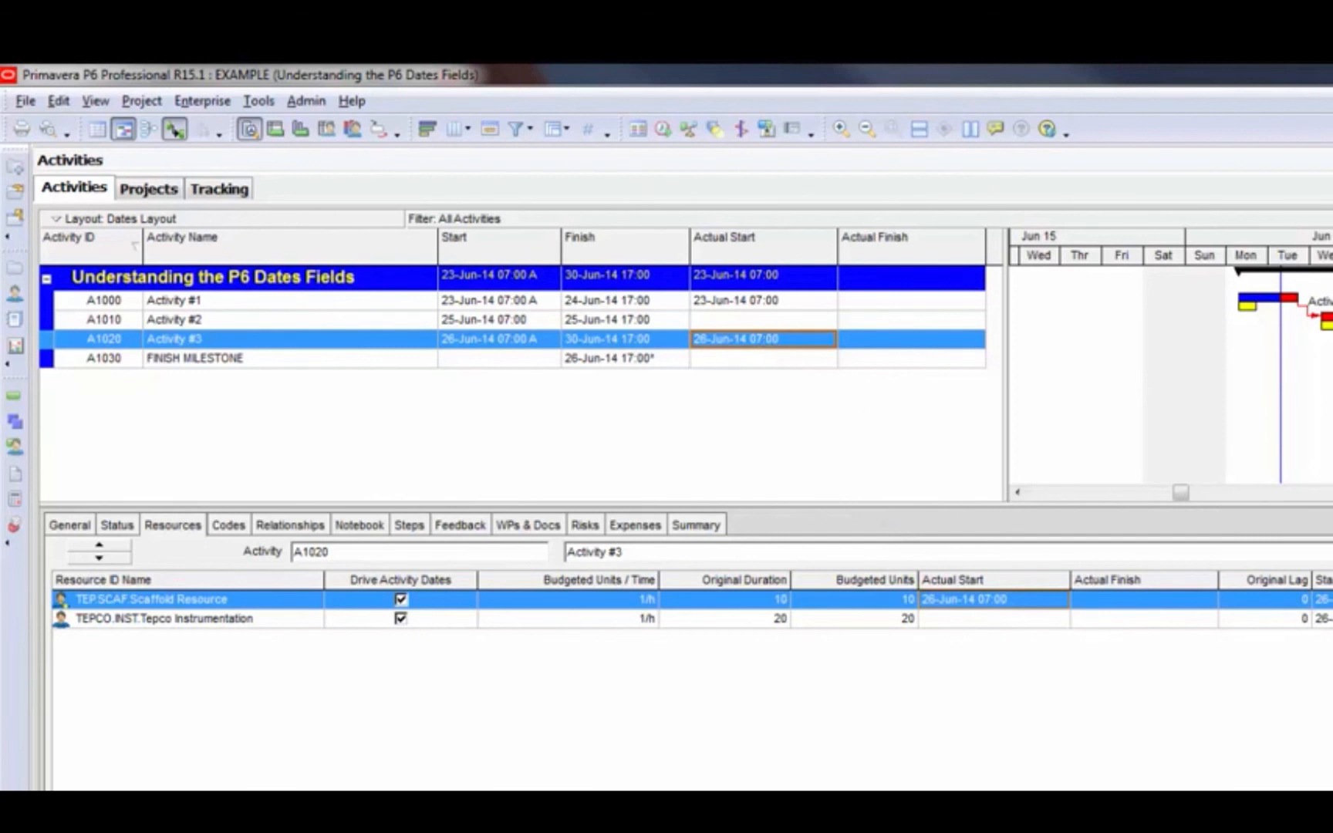
Set the Scaffold Resource assignment's actual finish to 26-Jun-14 12:00
{"action": "left_click", "coordinate": [1200, 605]}
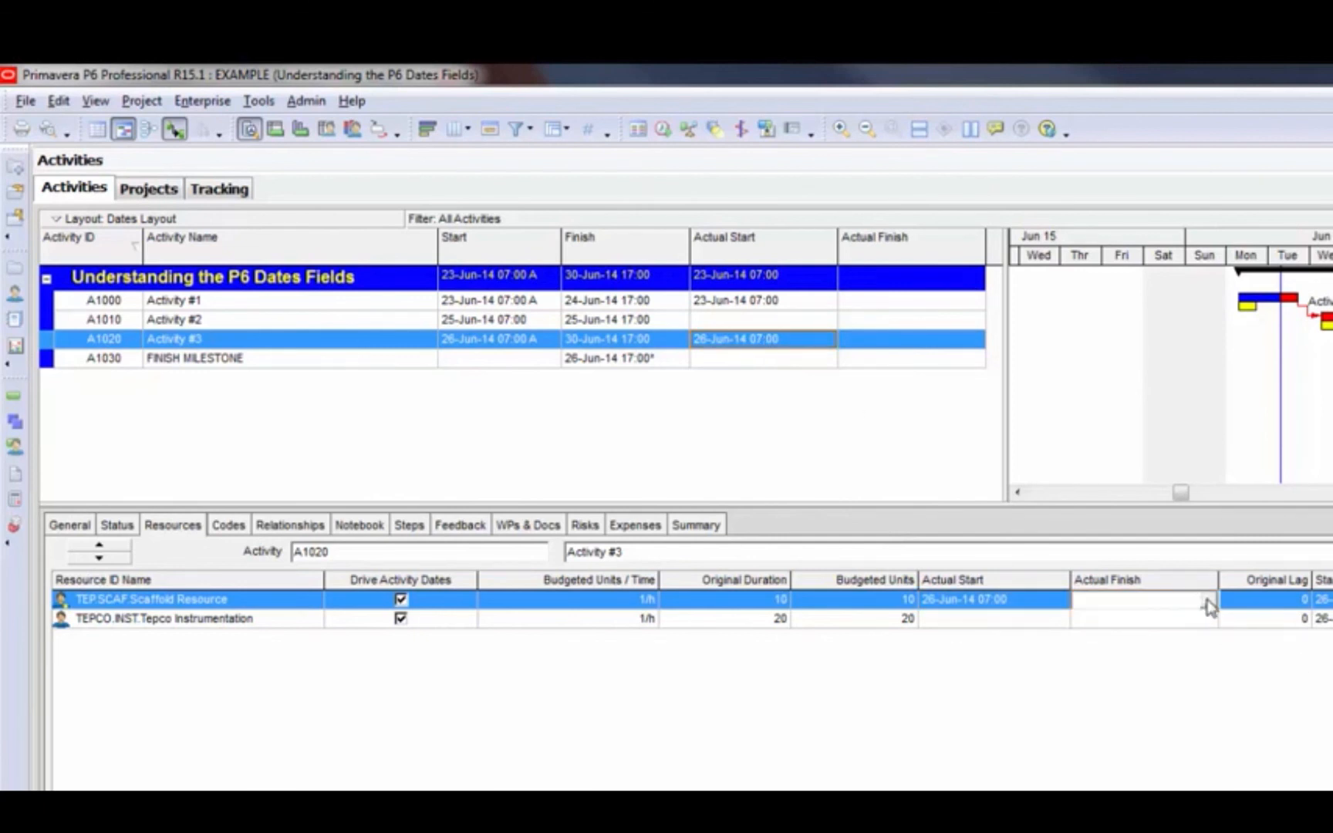
{"action": "left_click", "coordinate": [1208, 605]}
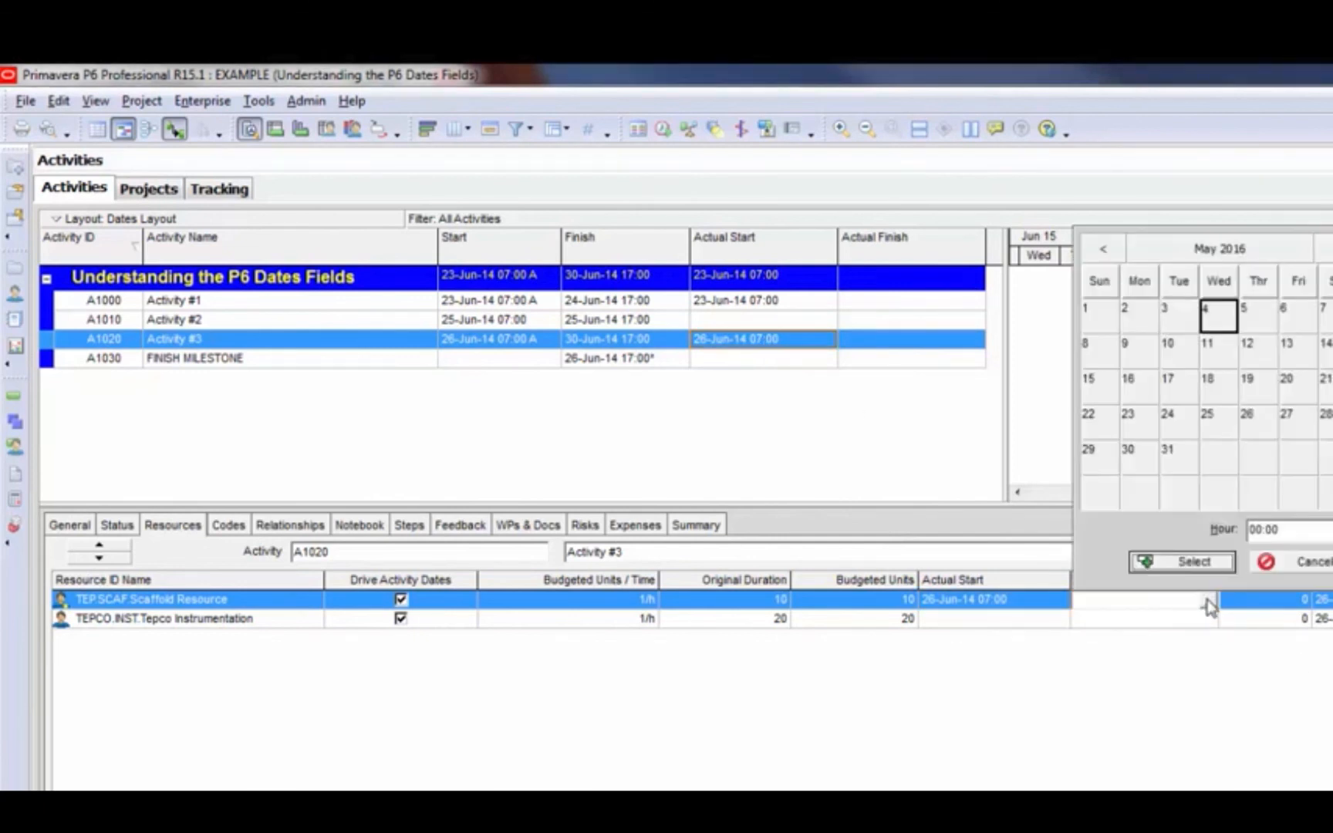
{"action": "left_click", "coordinate": [1169, 253]}
{"action": "left_click", "coordinate": [1113, 252]}
{"action": "double_click", "coordinate": [1114, 252]}
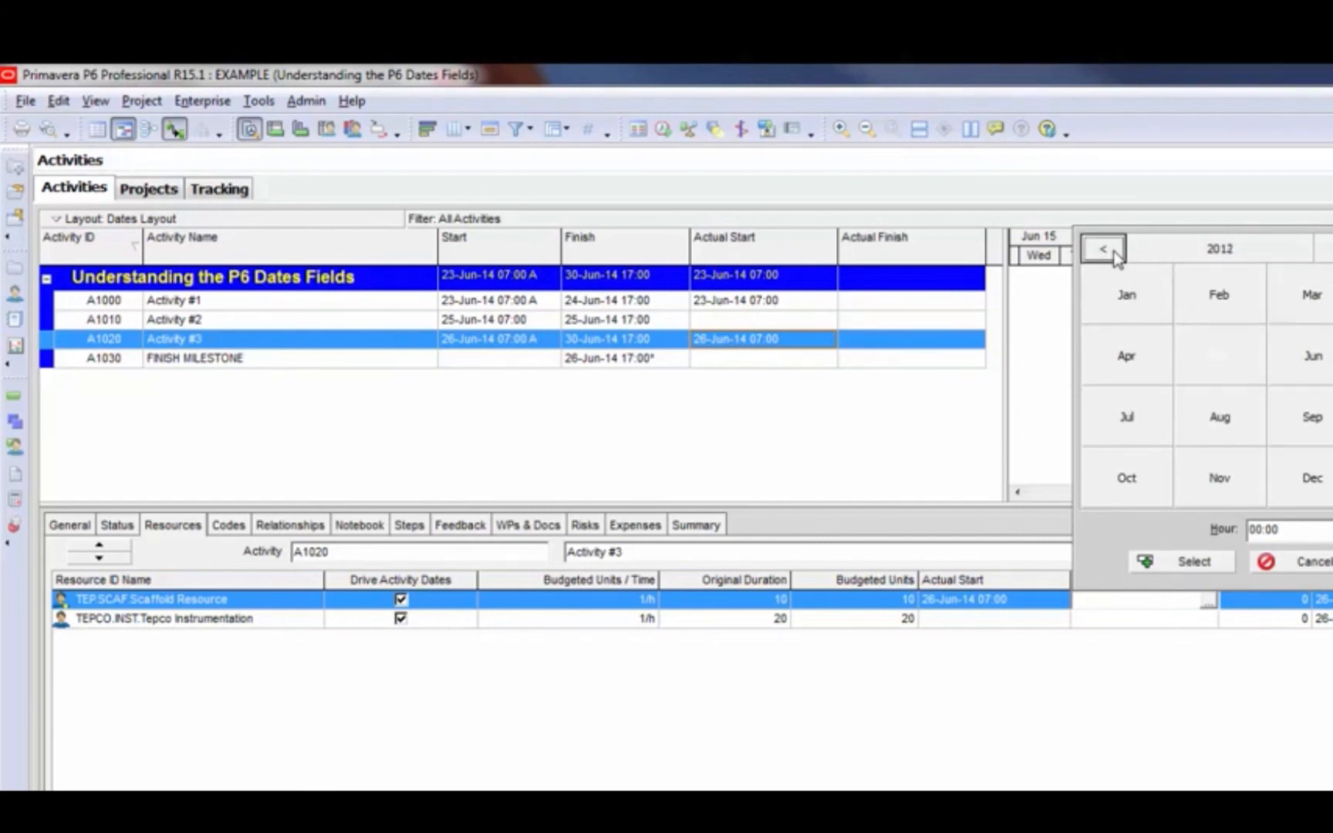
{"action": "double_click", "coordinate": [1323, 250]}
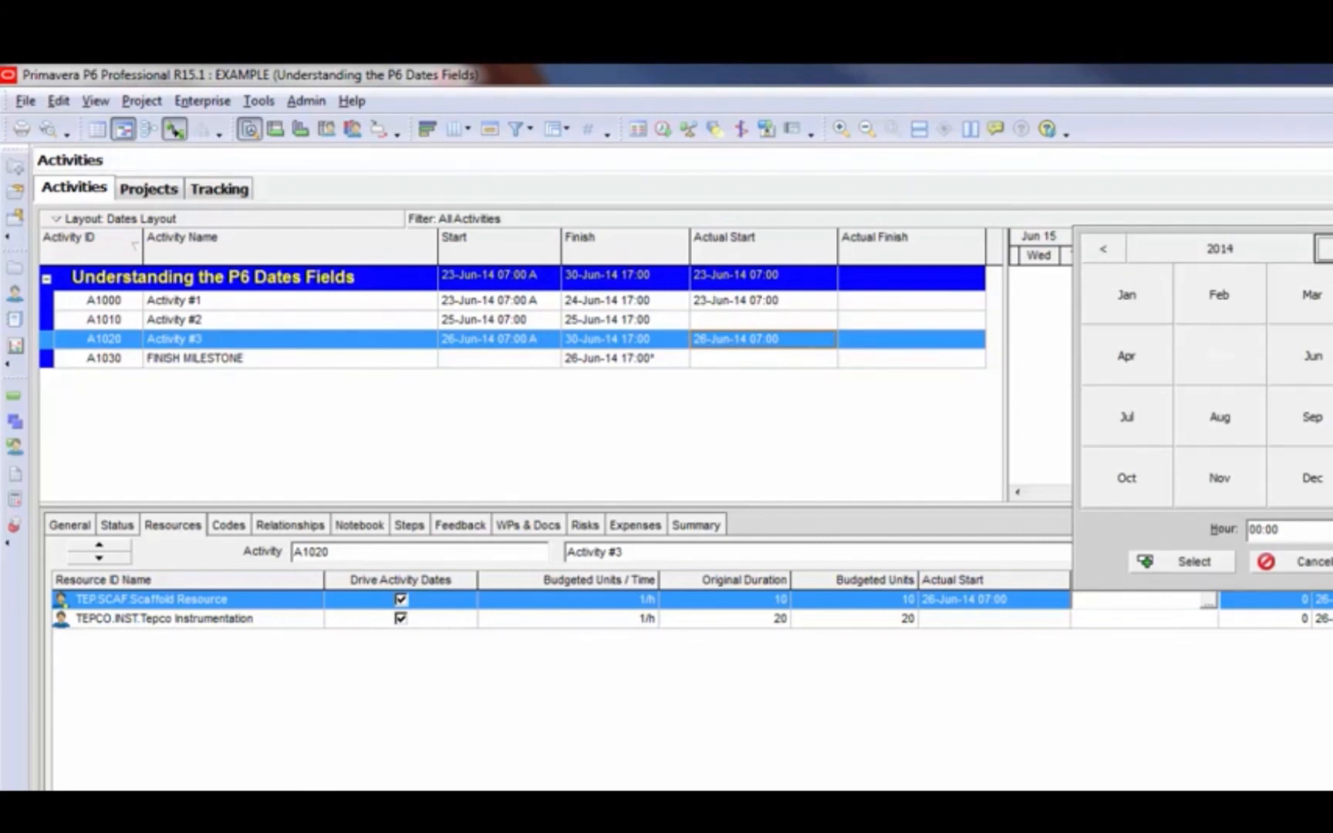
{"action": "left_click", "coordinate": [1312, 357]}
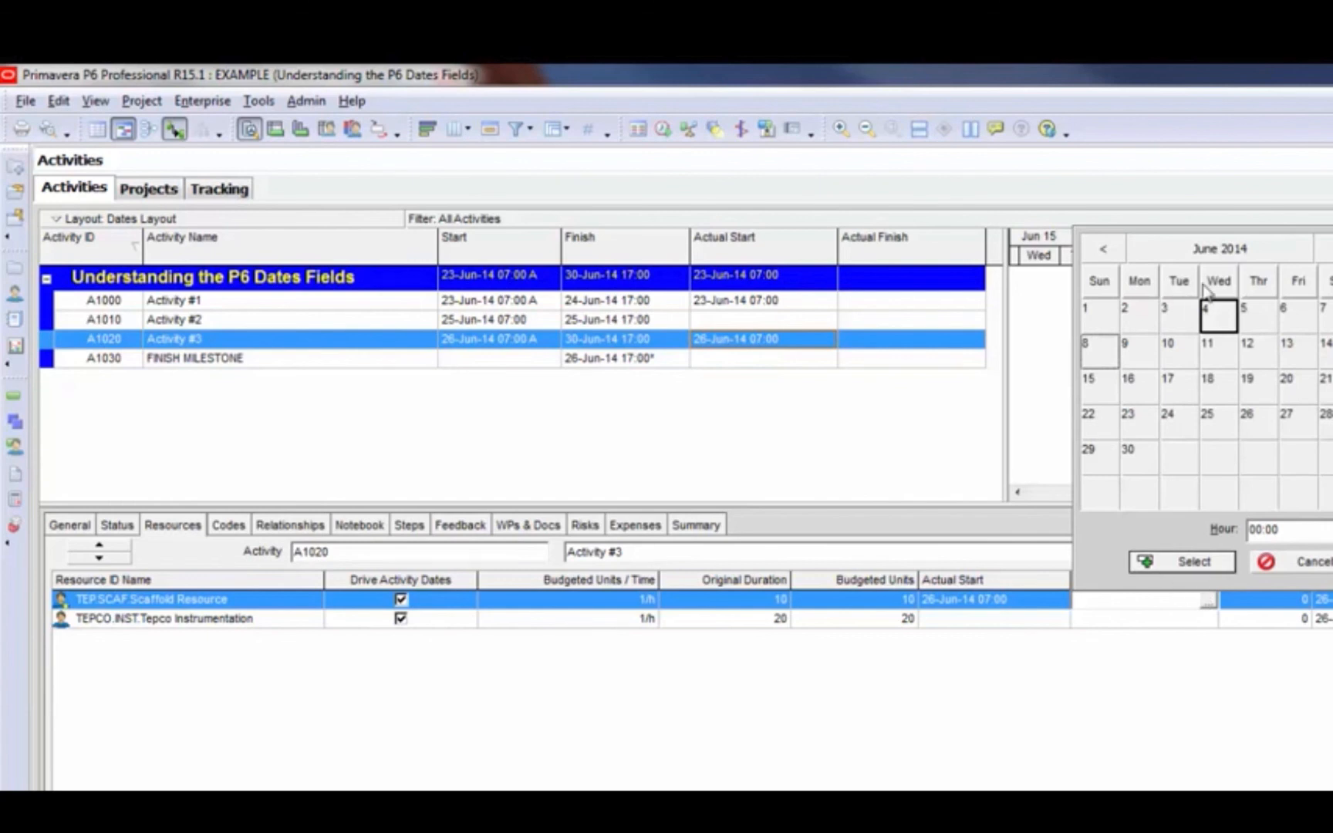
{"action": "left_click", "coordinate": [1256, 423]}
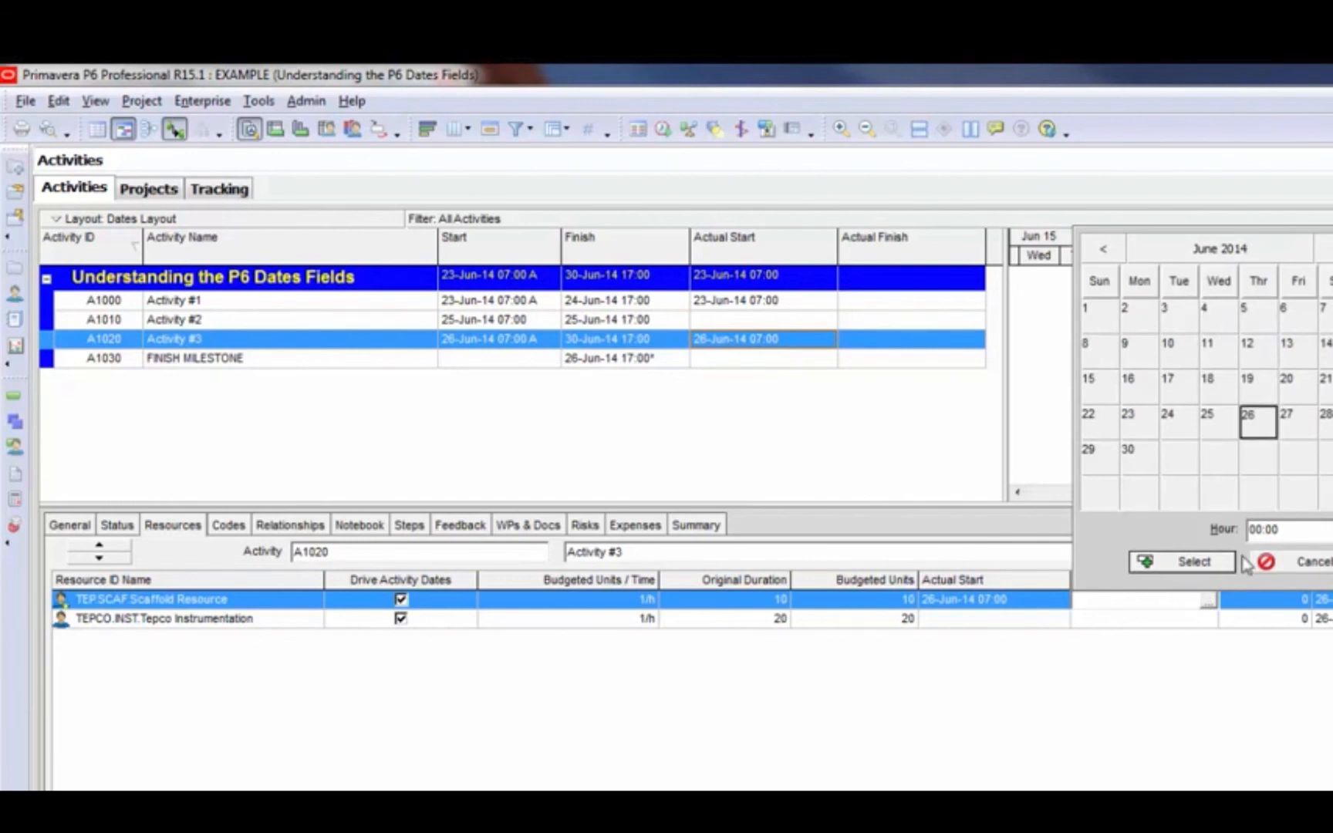
{"action": "left_click", "coordinate": [1253, 529]}
{"action": "type", "text": "12"}
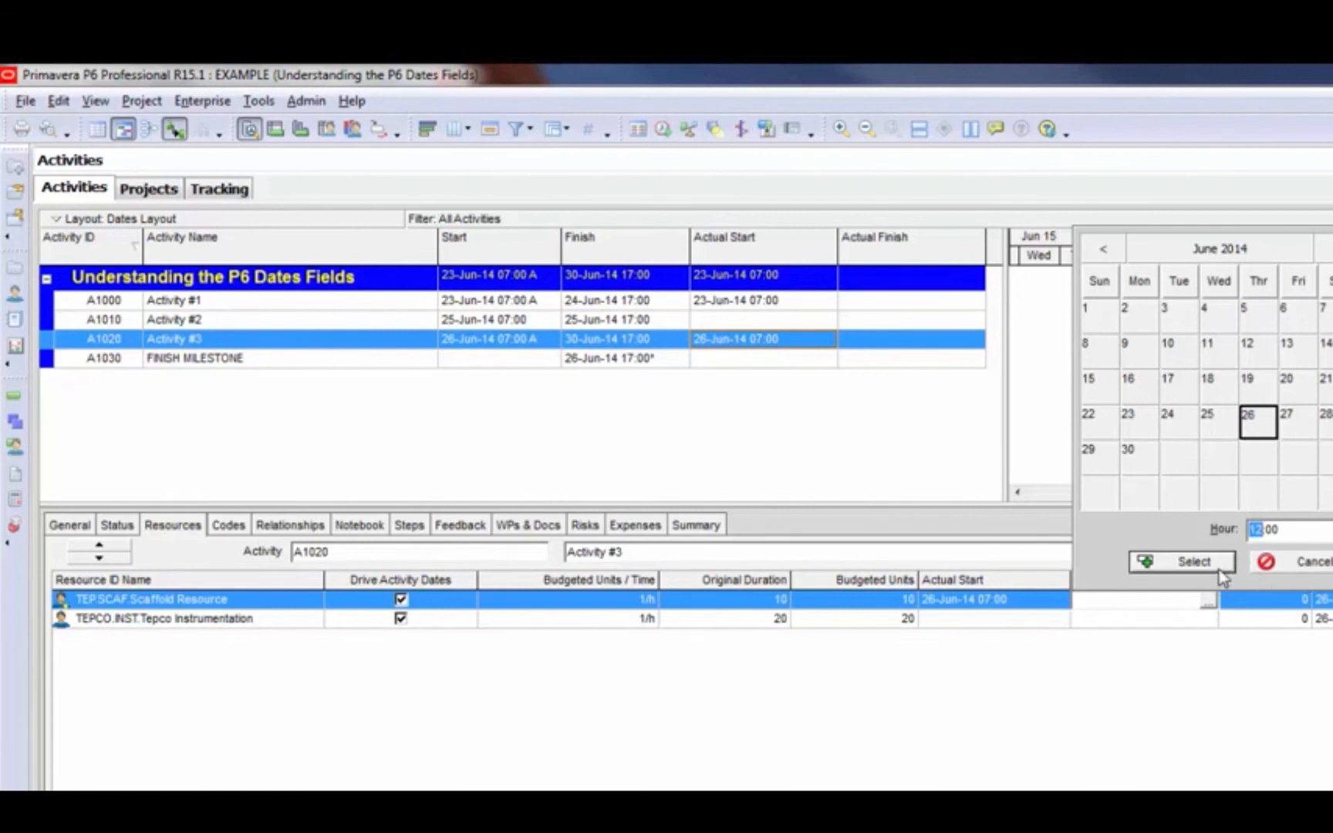
{"action": "left_click", "coordinate": [1199, 563]}
{"action": "left_click", "coordinate": [1146, 610]}
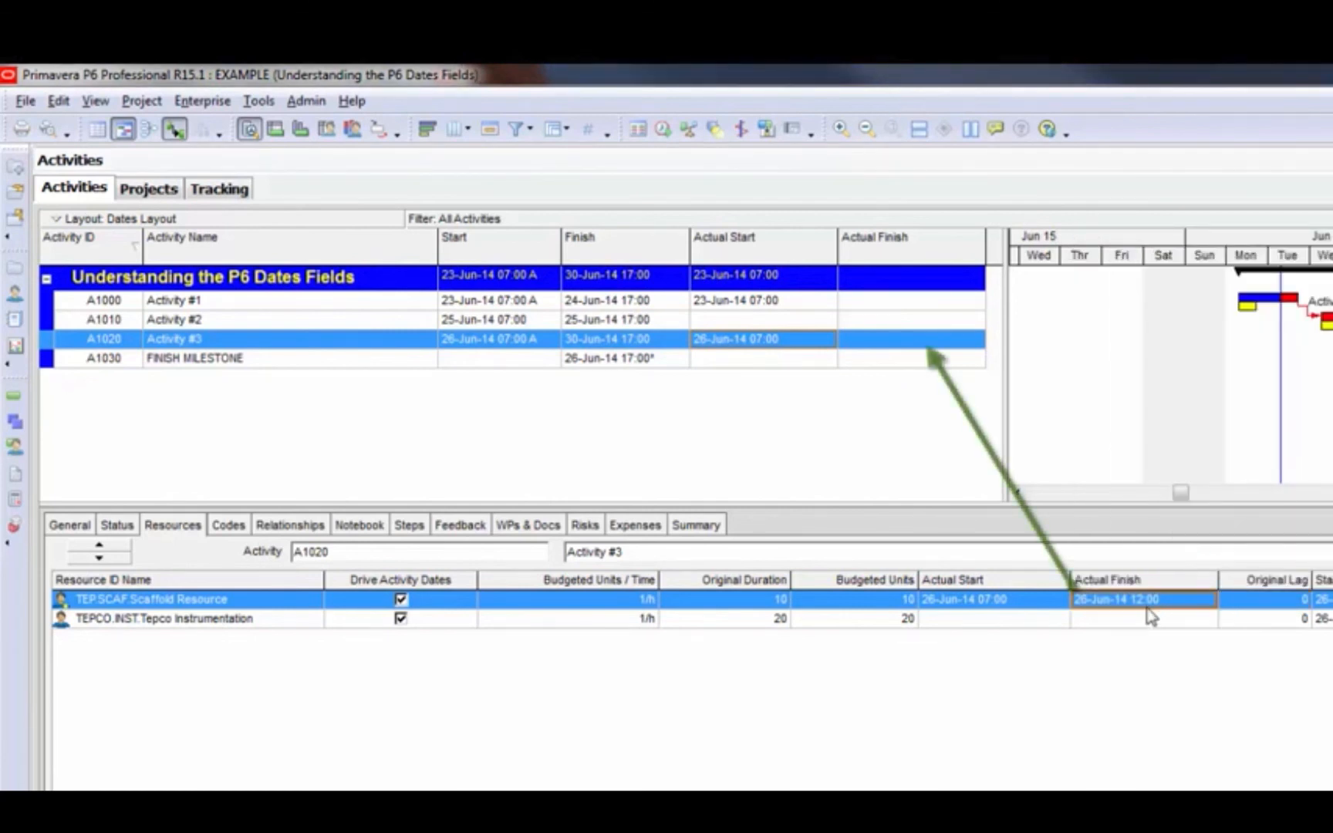
Check Activity #3's actual start and actual finish against the dates entered on the Scaffold Resource assignment
{"action": "left_click", "coordinate": [342, 341]}
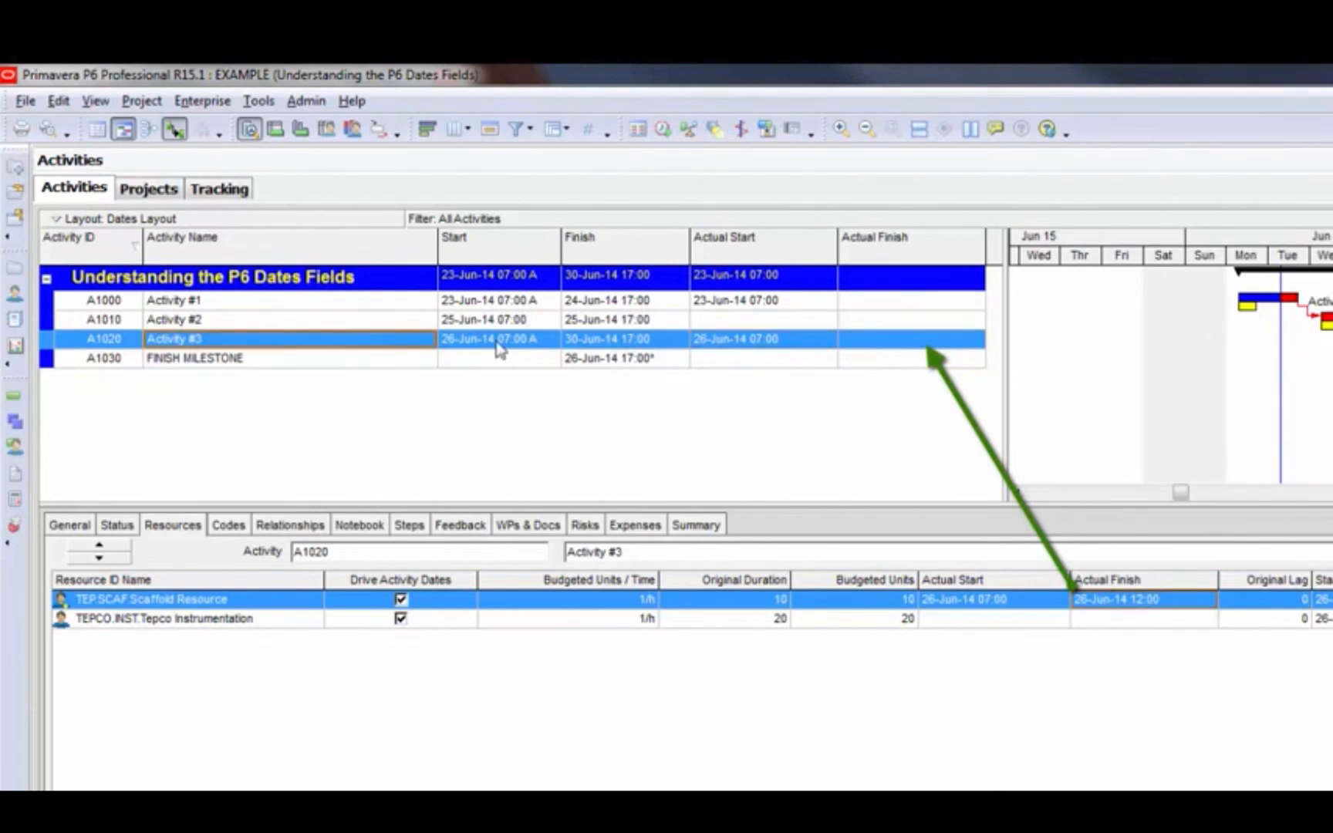
{"action": "left_click", "coordinate": [806, 345]}
{"action": "left_click", "coordinate": [915, 337]}
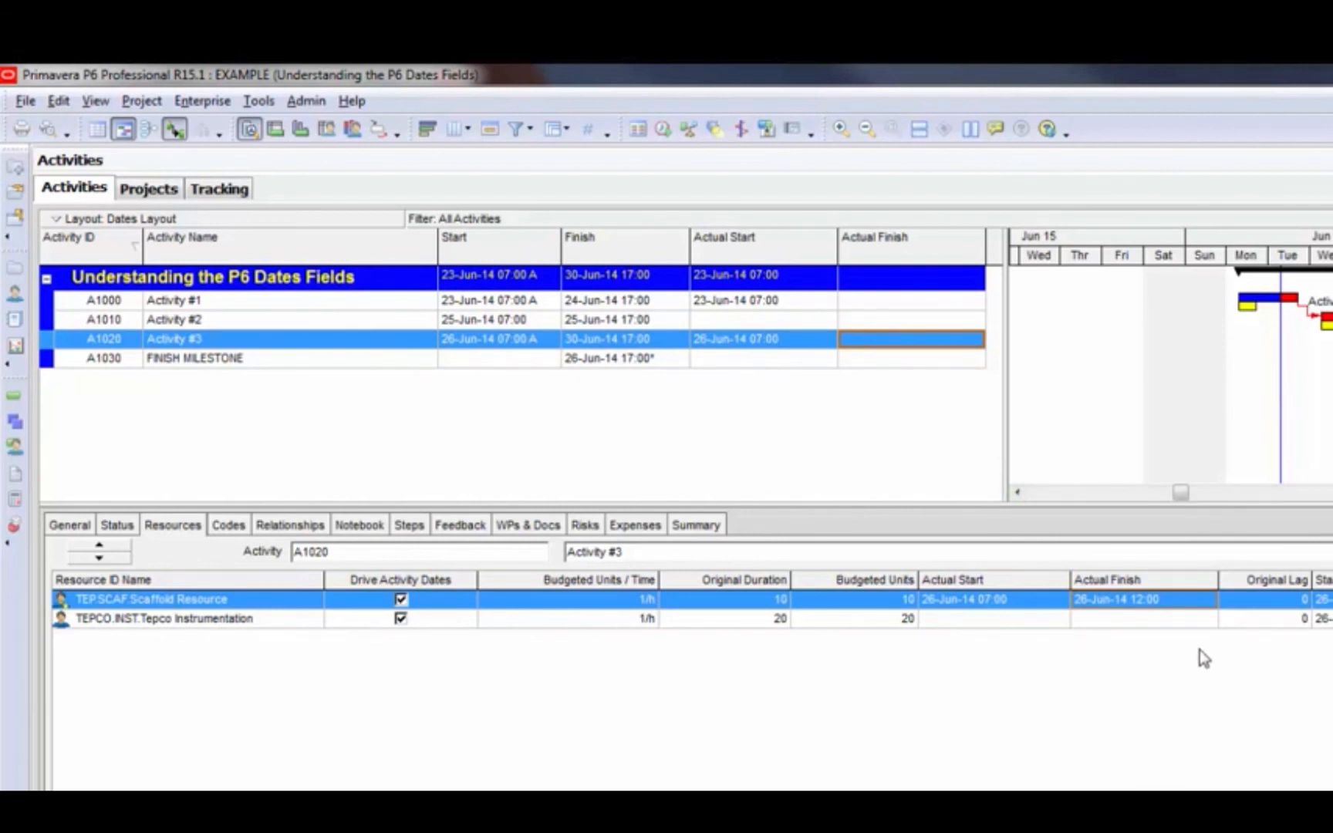
Set the Tepco Instrumentation assignment's actual start to 26-Jun-14 07:00
{"action": "left_click", "coordinate": [1045, 621]}
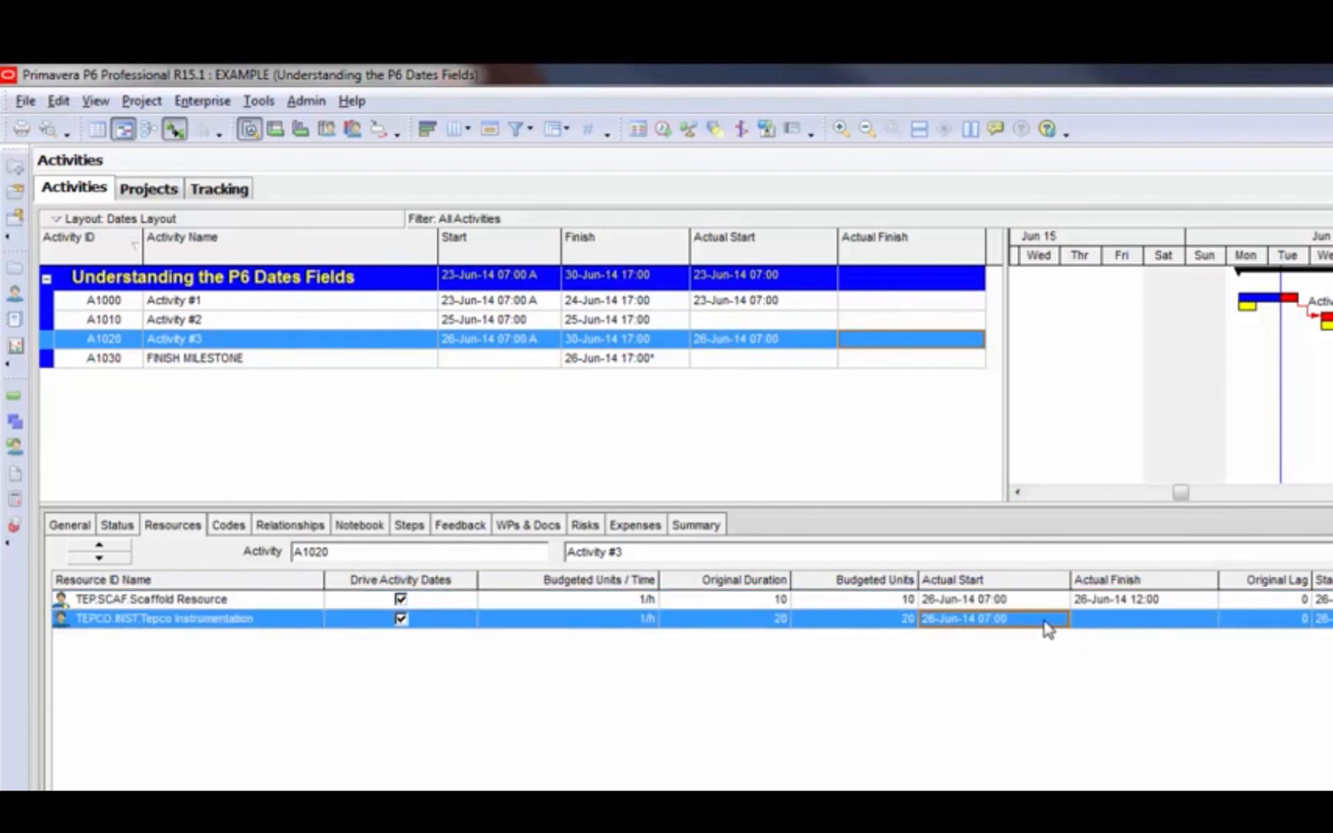
{"action": "left_click", "coordinate": [1054, 626]}
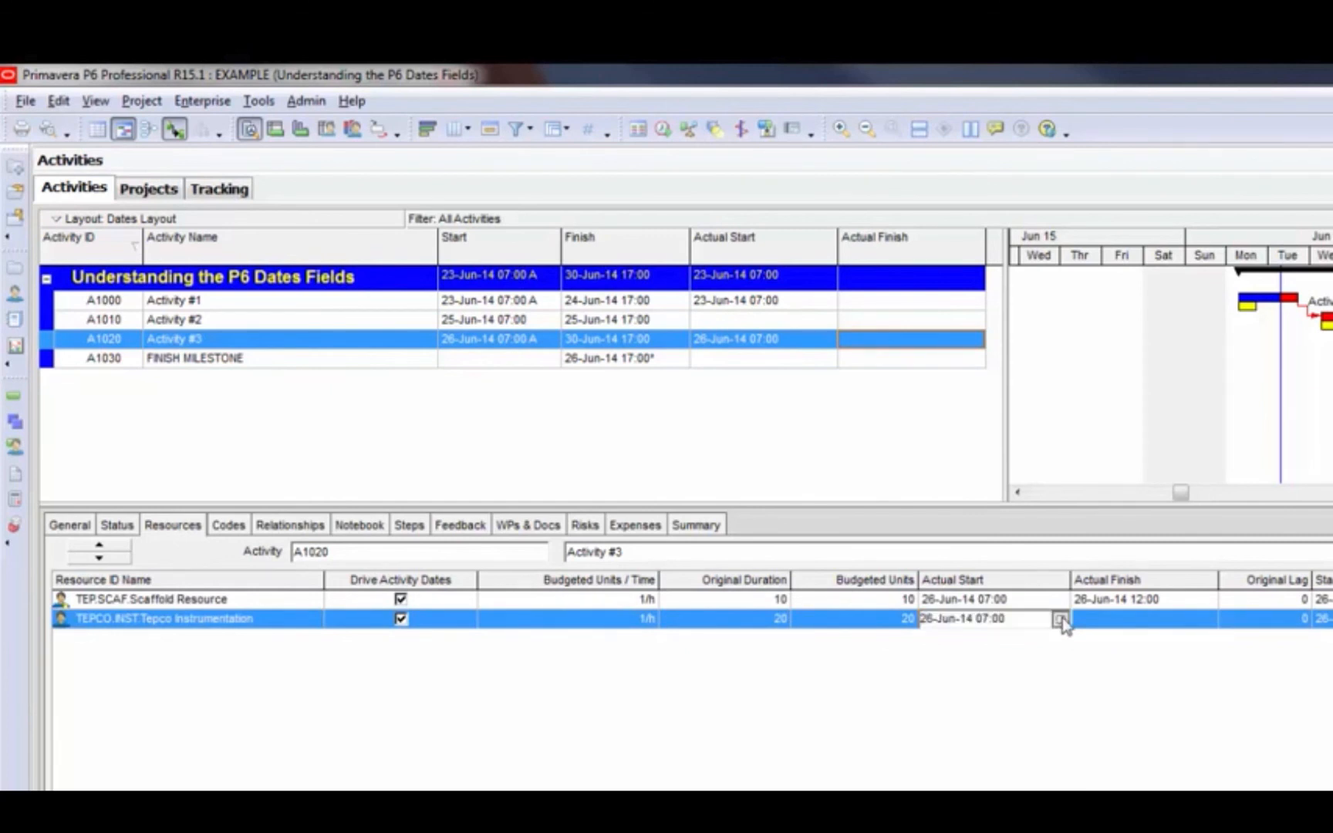
{"action": "left_click", "coordinate": [1062, 620]}
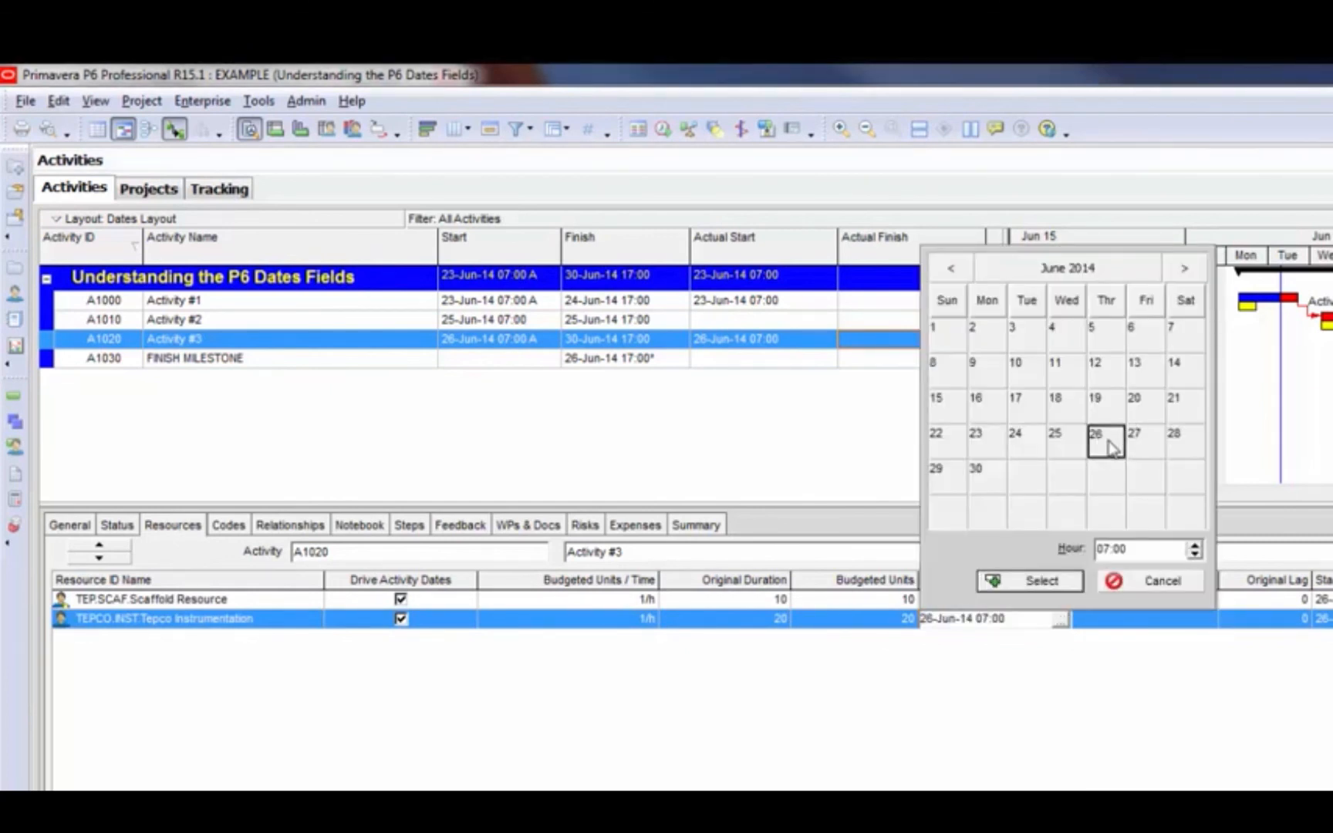
{"action": "left_click", "coordinate": [1068, 588]}
Set the Tepco Instrumentation assignment's actual finish to 26-Jun-14 17:00
{"action": "left_click", "coordinate": [1164, 625]}
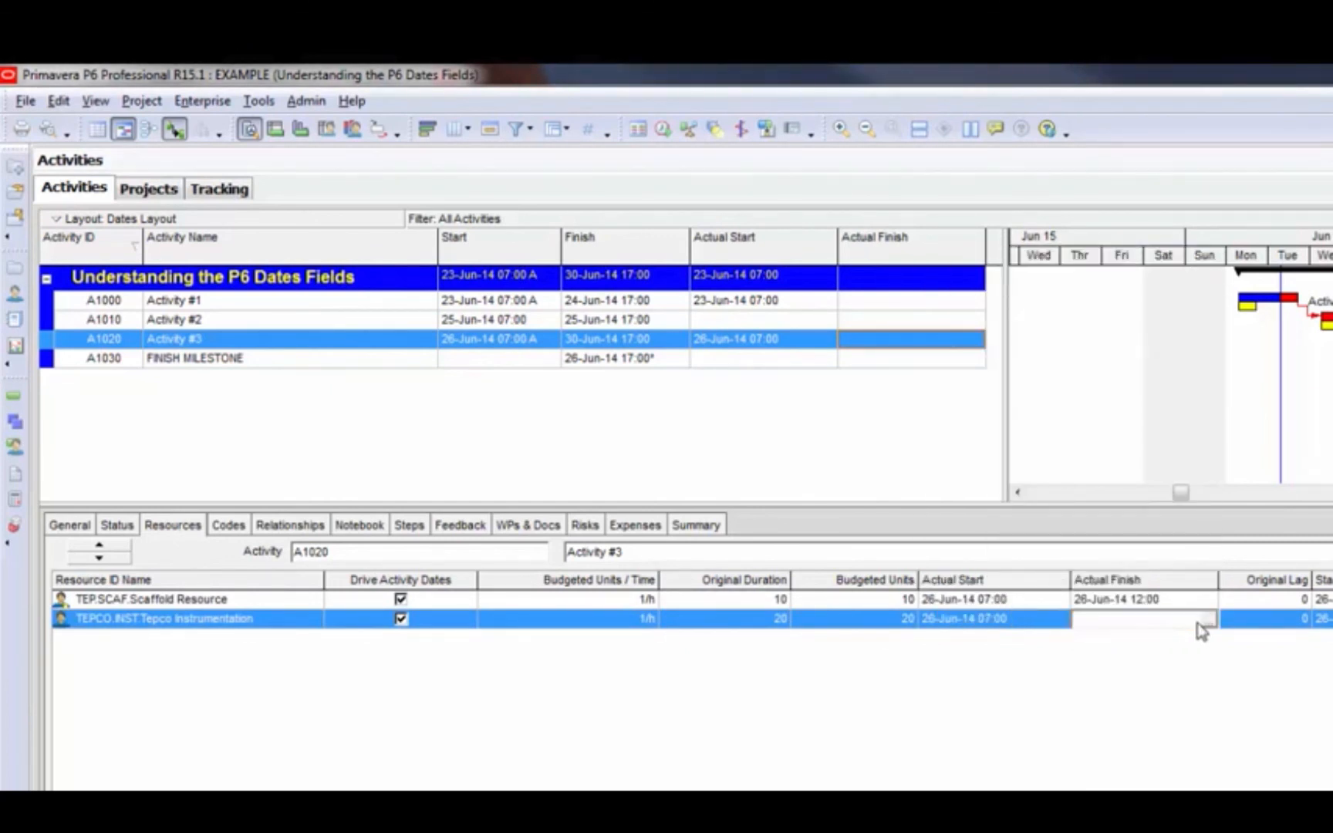
{"action": "left_click", "coordinate": [1205, 622]}
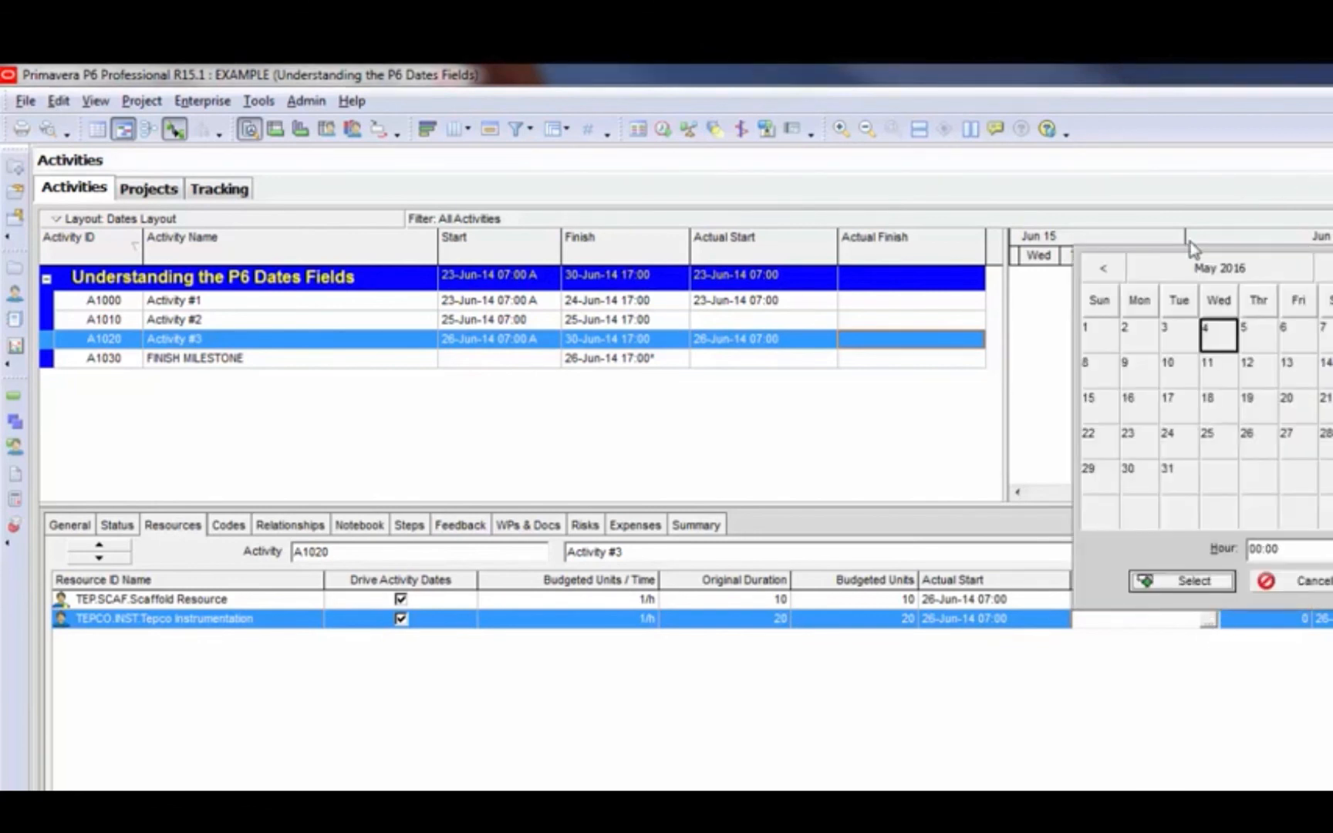
{"action": "left_click", "coordinate": [1161, 270]}
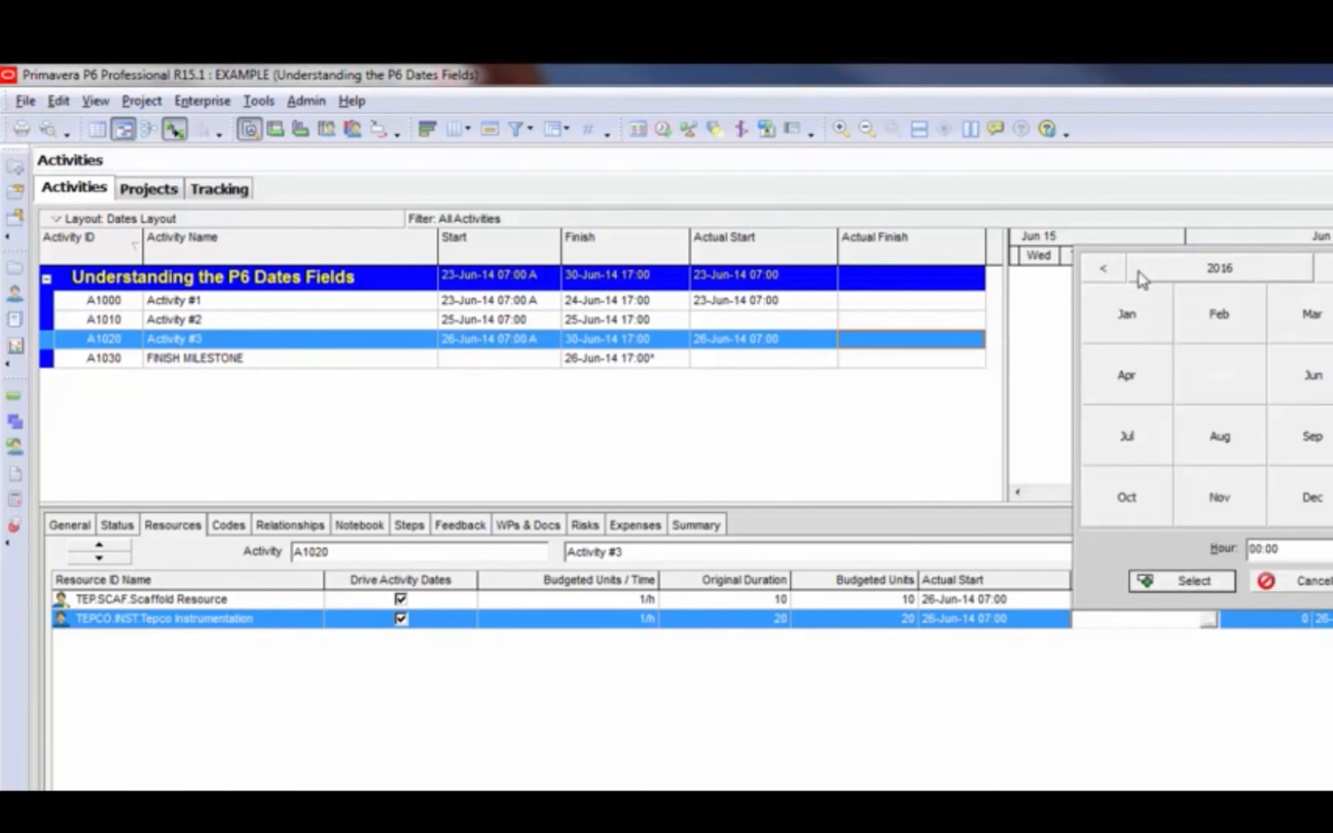
{"action": "left_click", "coordinate": [1107, 267]}
{"action": "left_click", "coordinate": [1106, 266]}
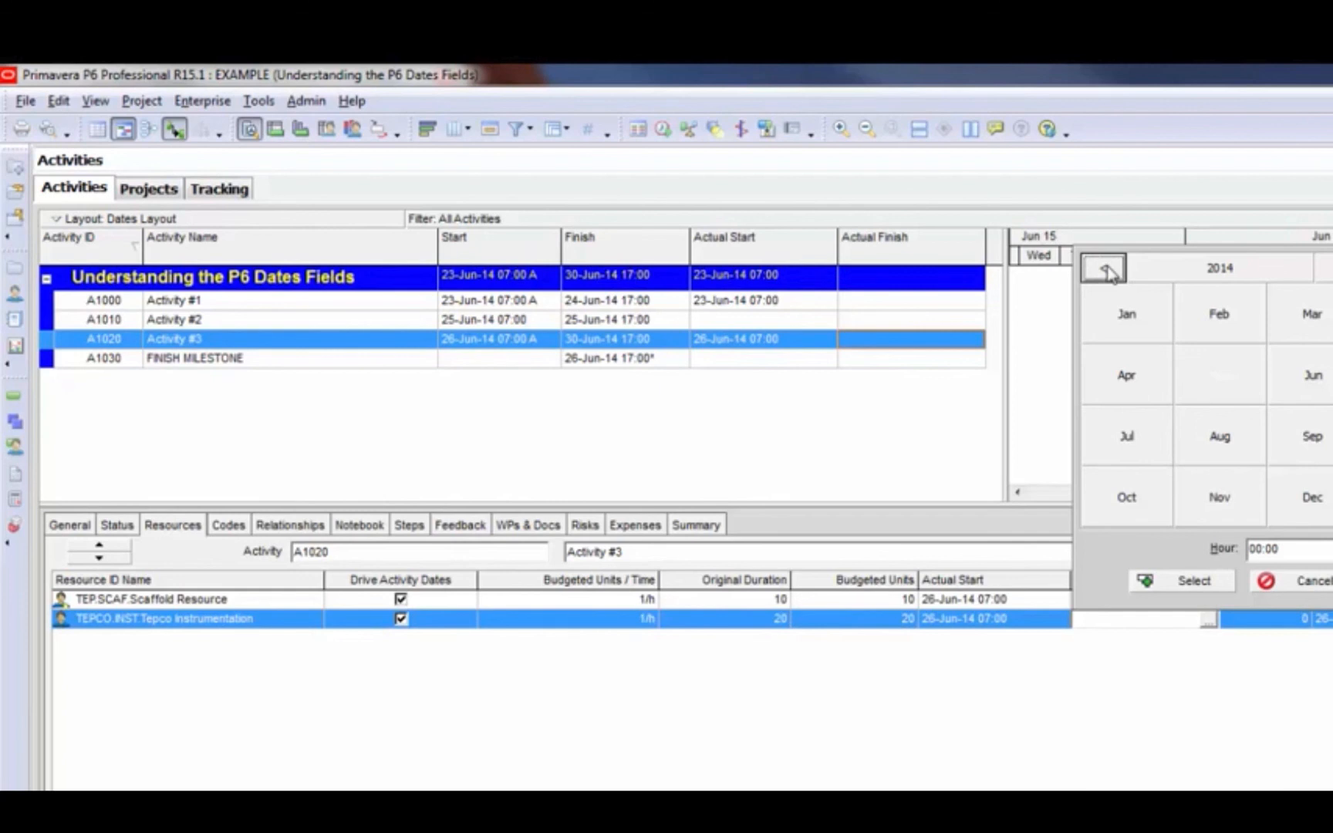
{"action": "left_click", "coordinate": [1313, 375]}
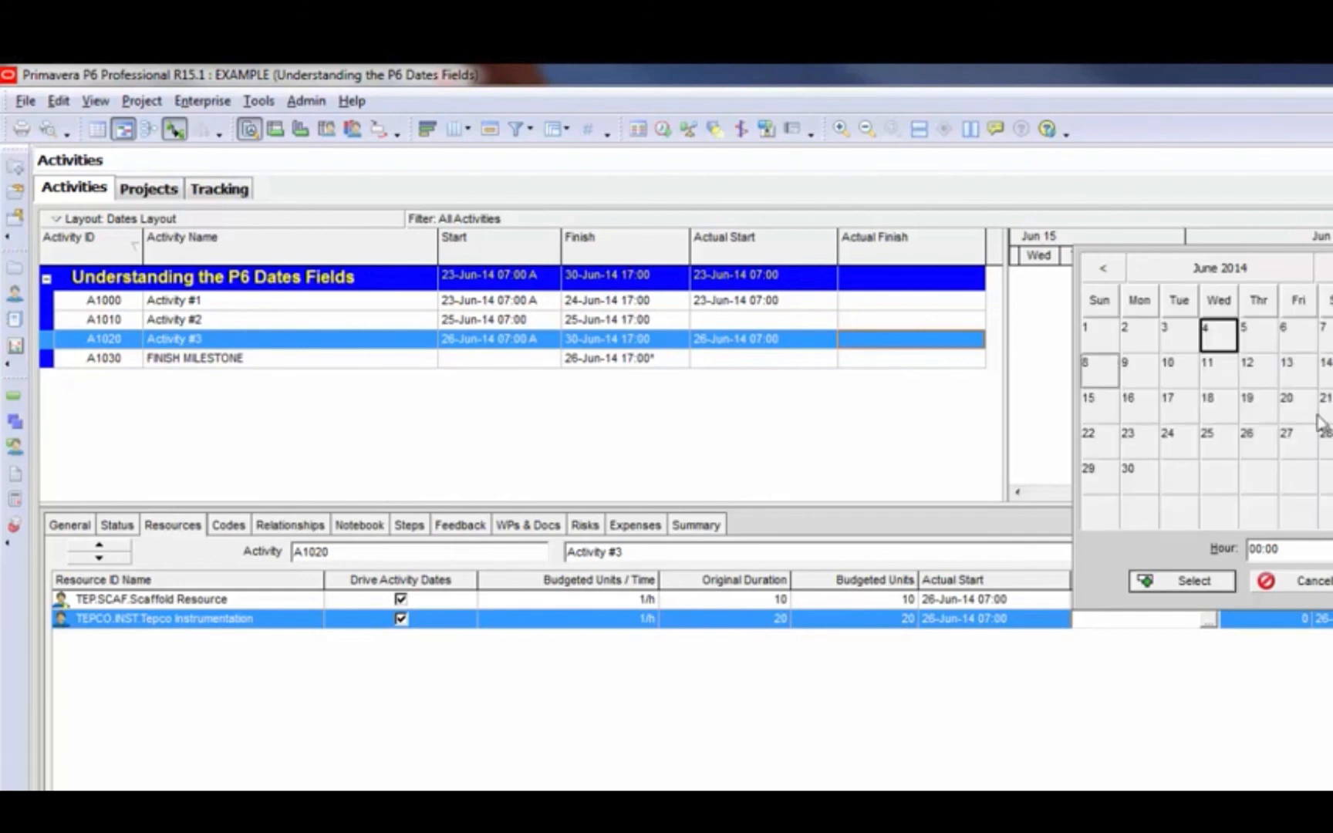
{"action": "left_click", "coordinate": [1257, 437]}
{"action": "double_click", "coordinate": [1257, 548]}
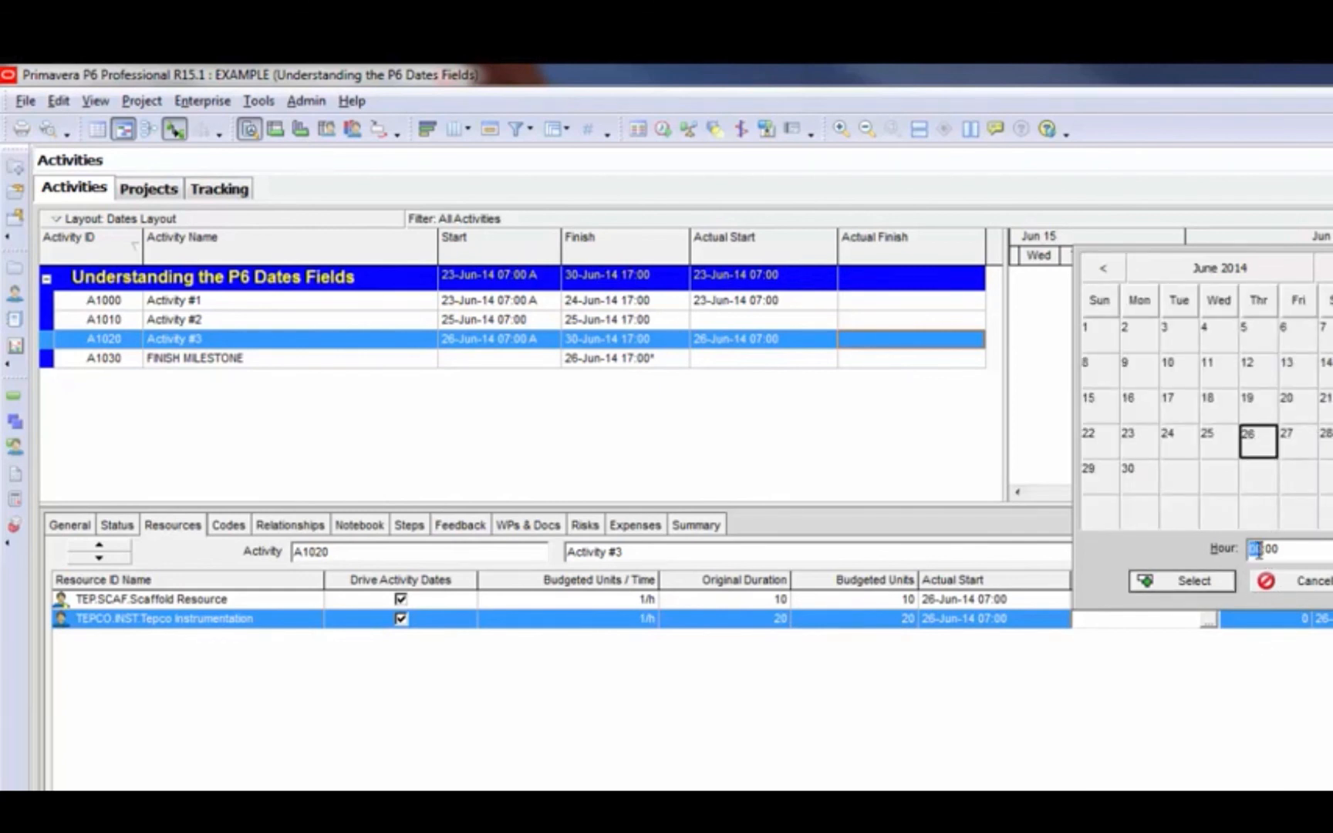
{"action": "type", "text": "17"}
{"action": "left_click", "coordinate": [1147, 583]}
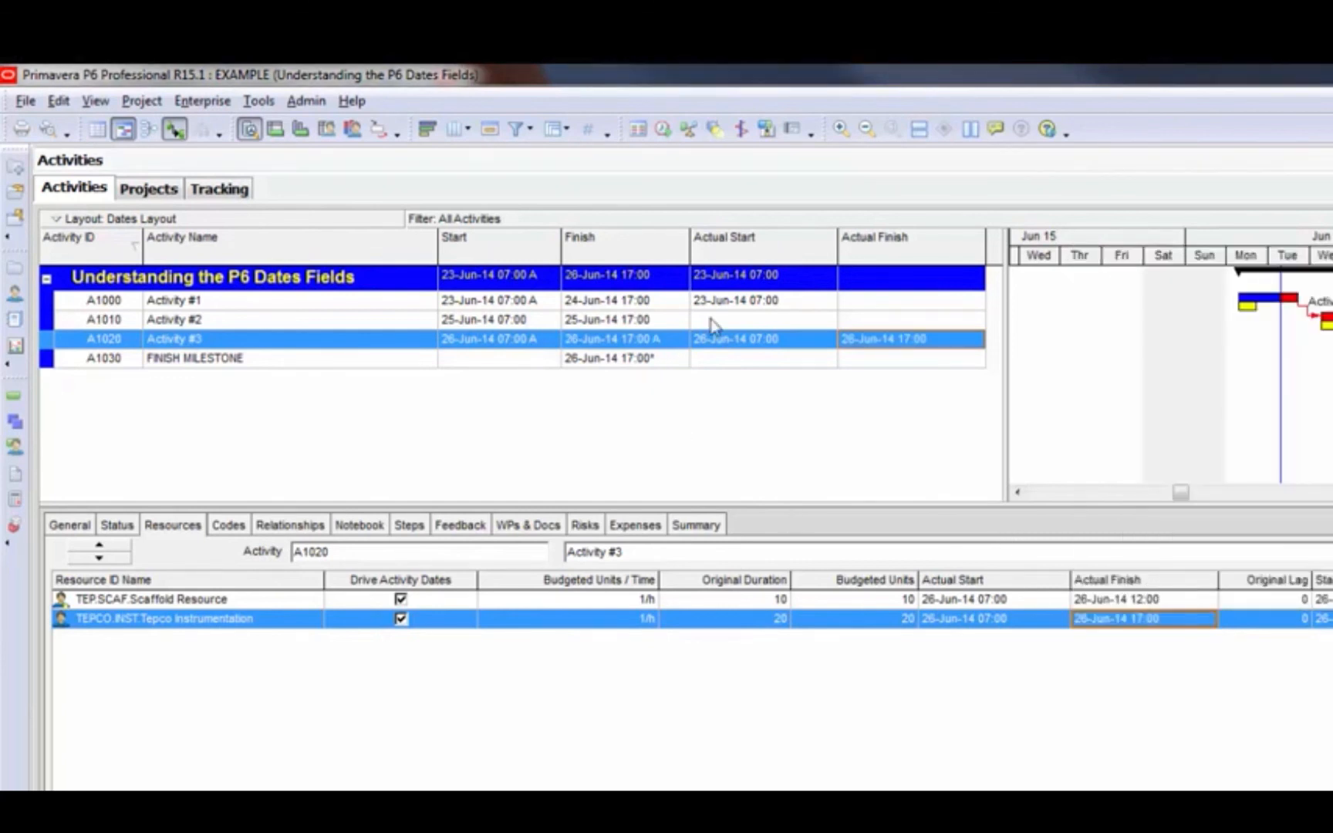
Compare Activity #3's actual start and actual finish with the actual dates on the Tepco Instrumentation assignment
{"action": "left_click", "coordinate": [795, 343]}
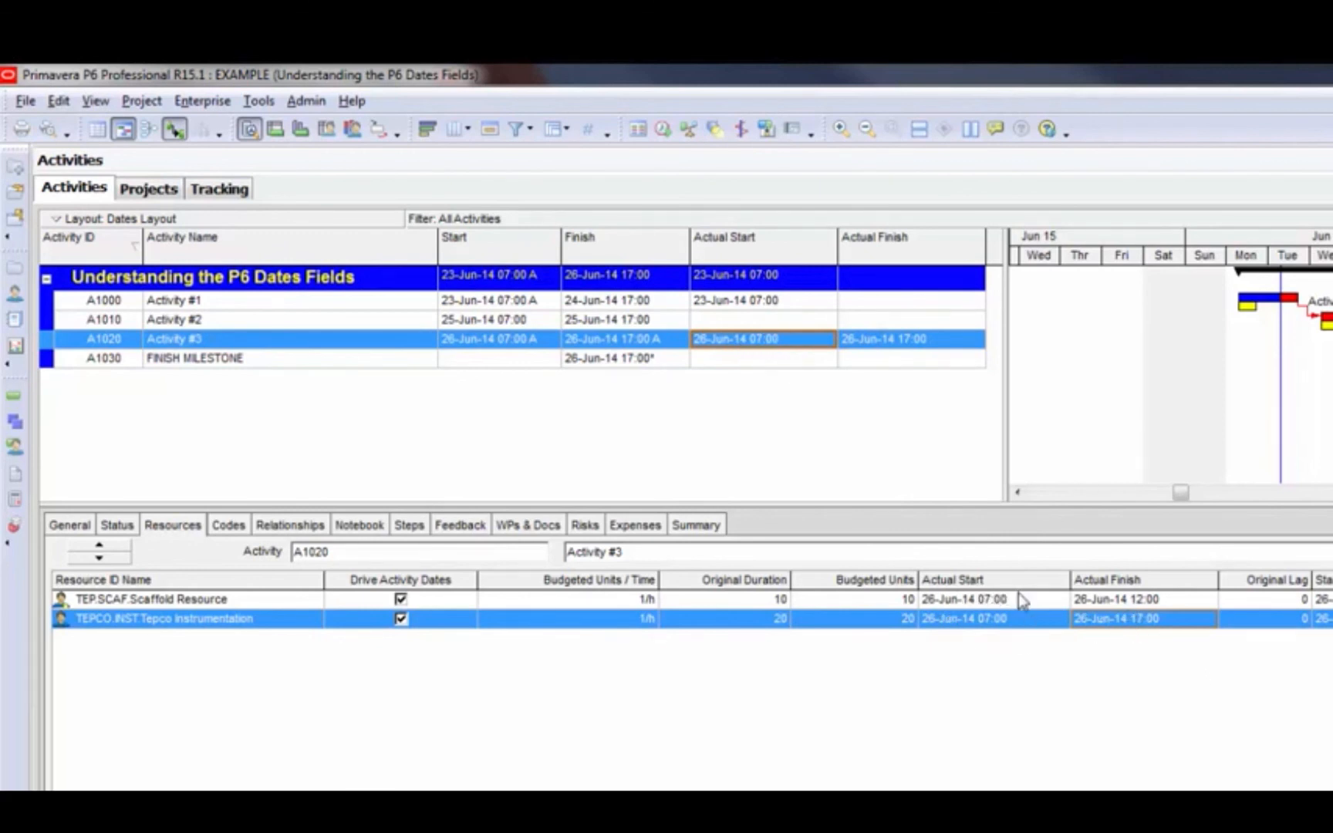
{"action": "left_click", "coordinate": [912, 337]}
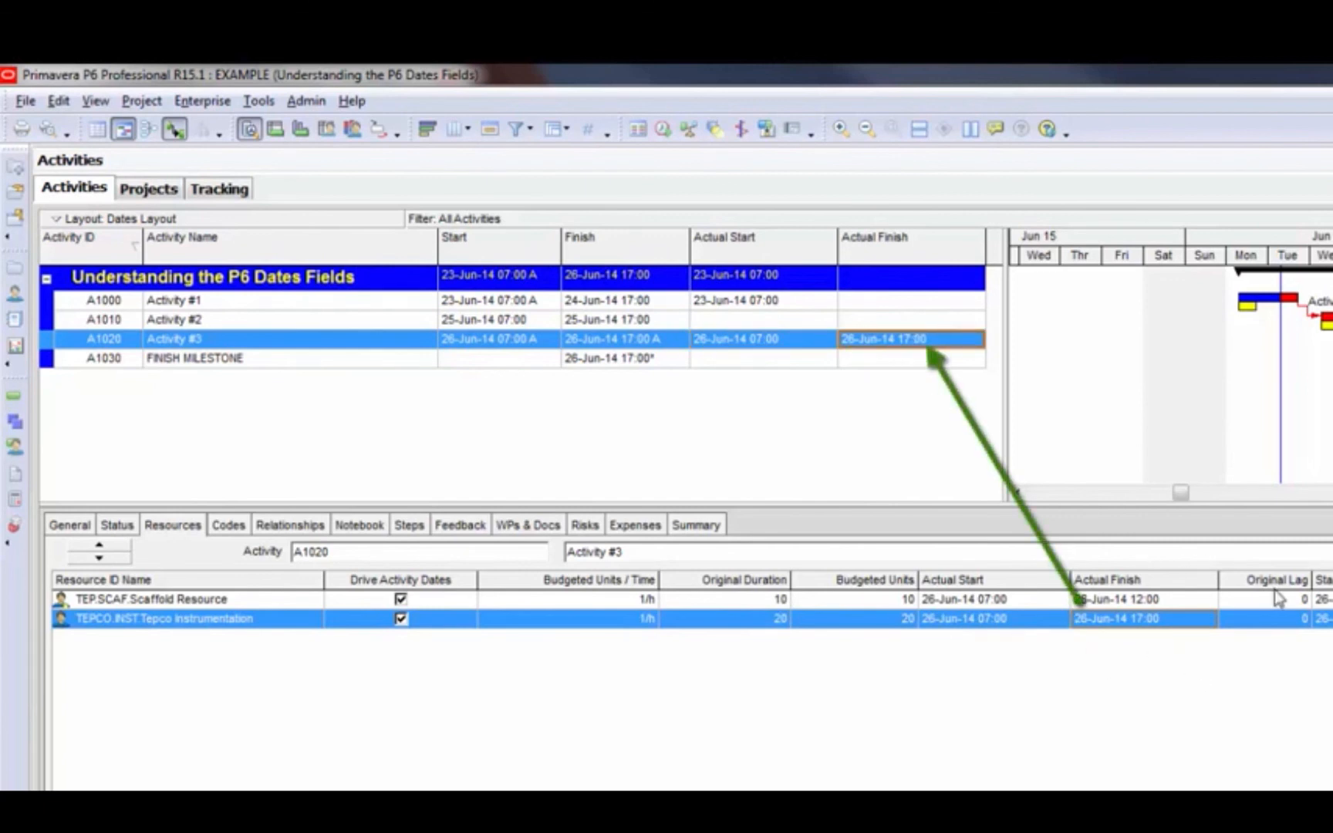
{"action": "left_click", "coordinate": [1220, 621]}
{"action": "left_click", "coordinate": [1200, 622]}
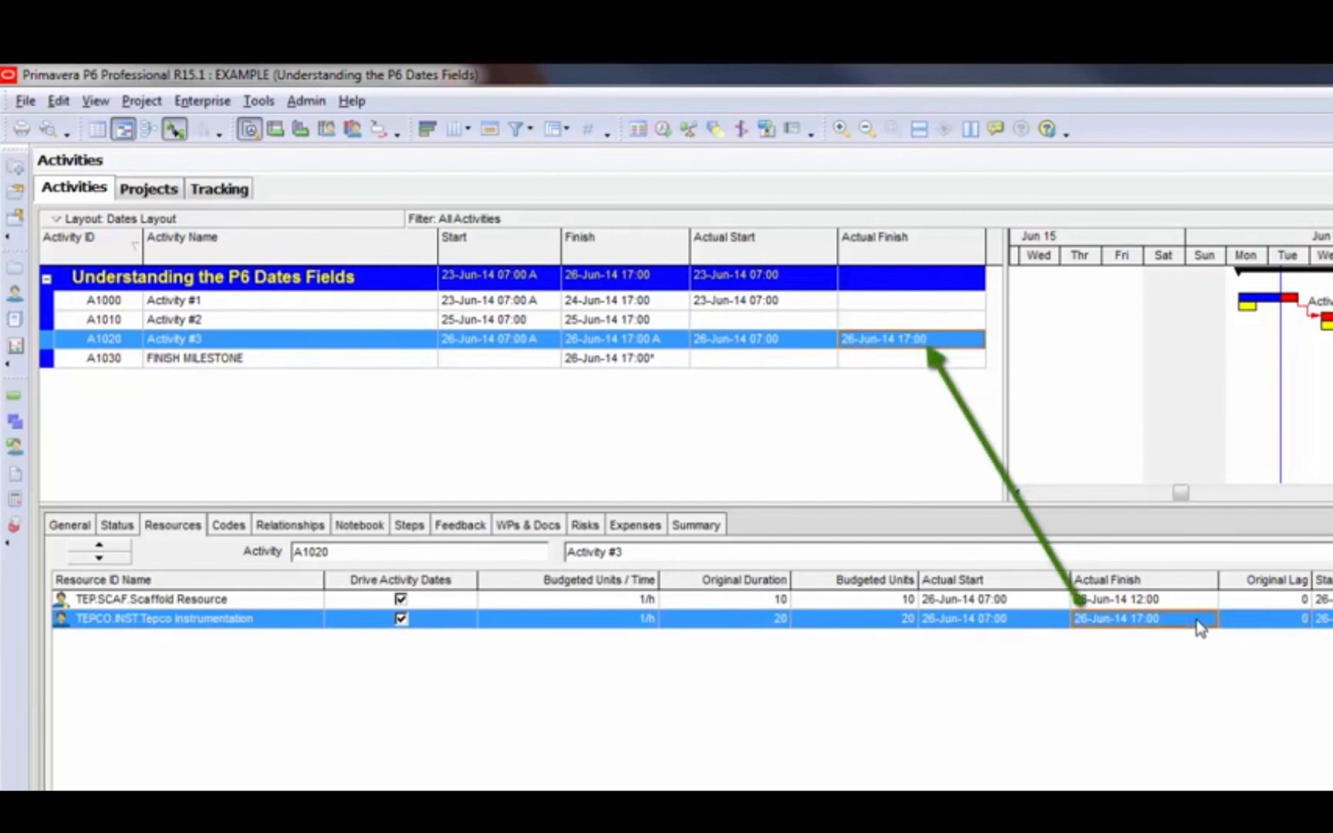